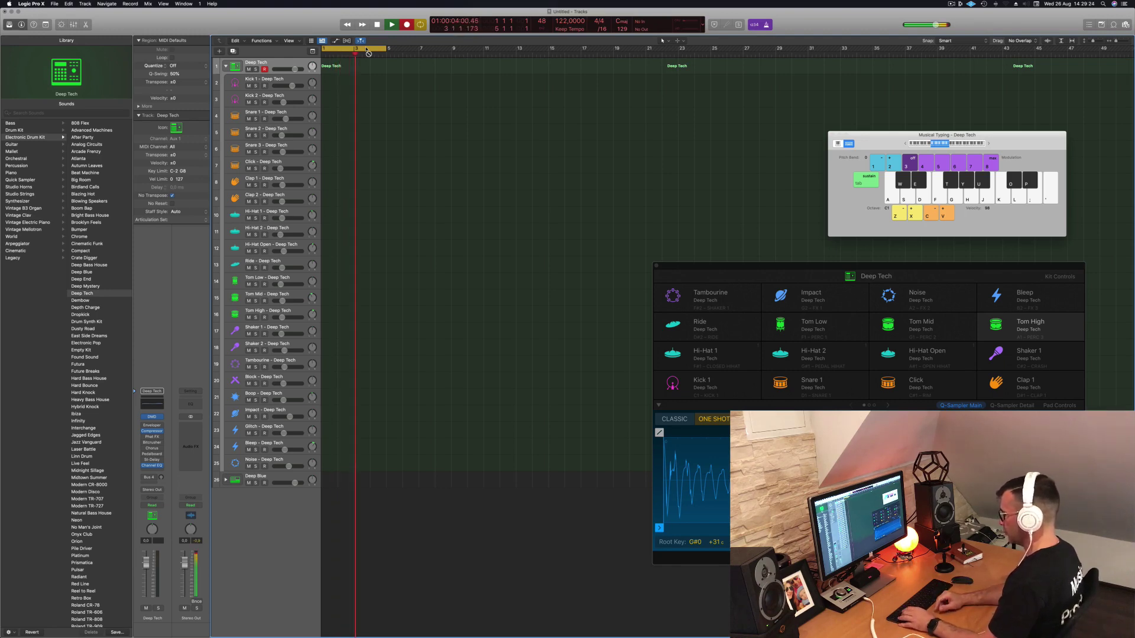
- Record a kick pattern on the Deep Tech track and move the recorded region to bar 1
key("a")
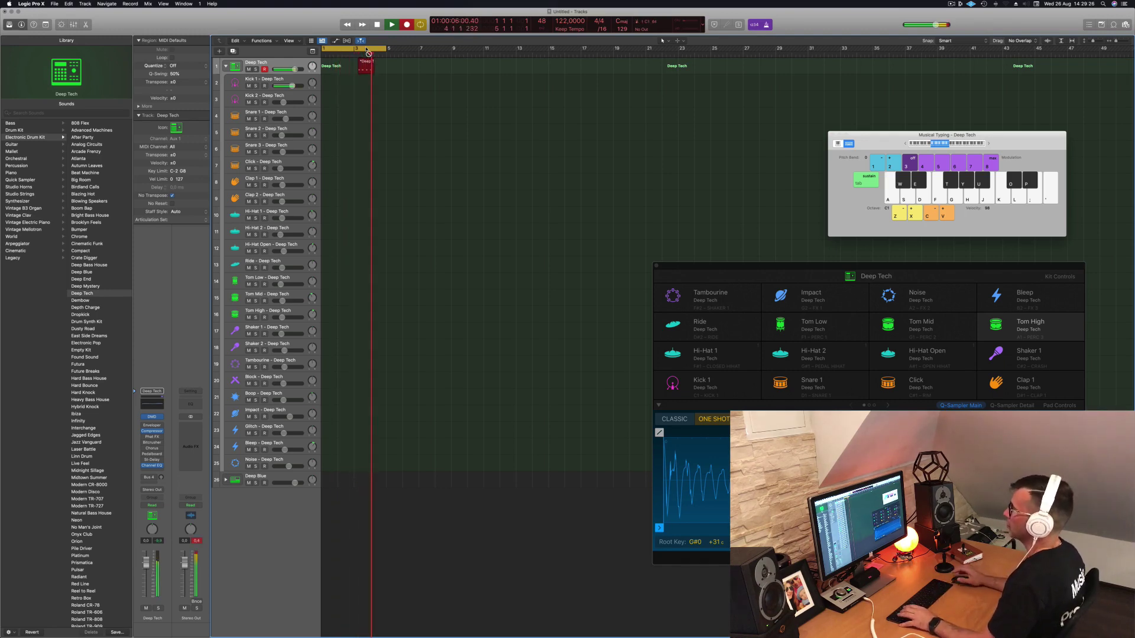
key("space")
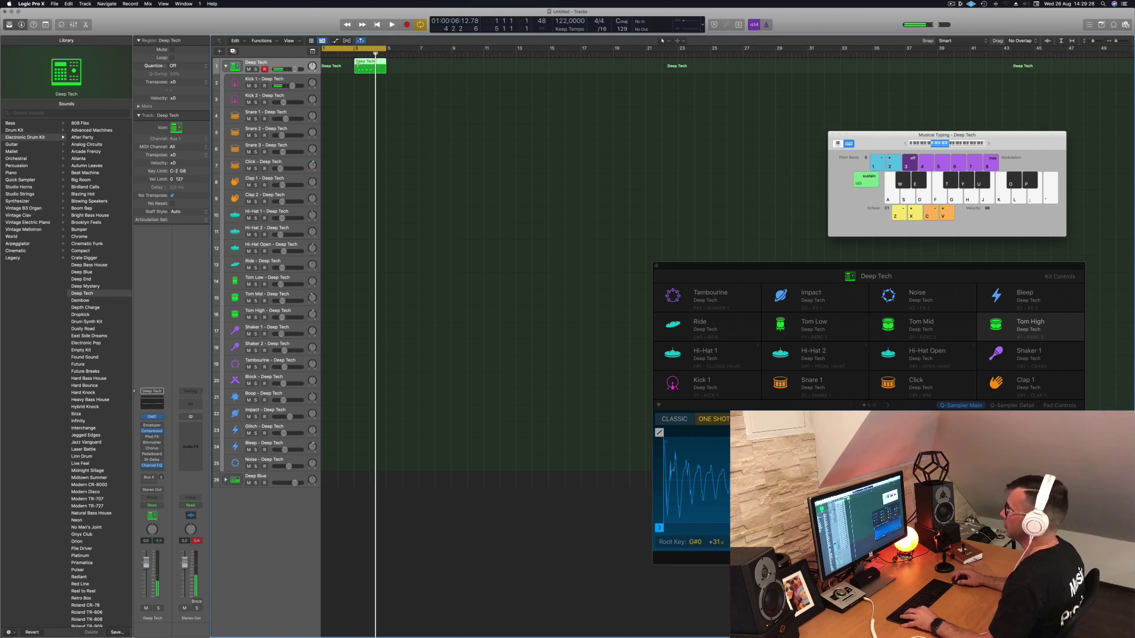
left_click_drag(368, 67, 335, 68)
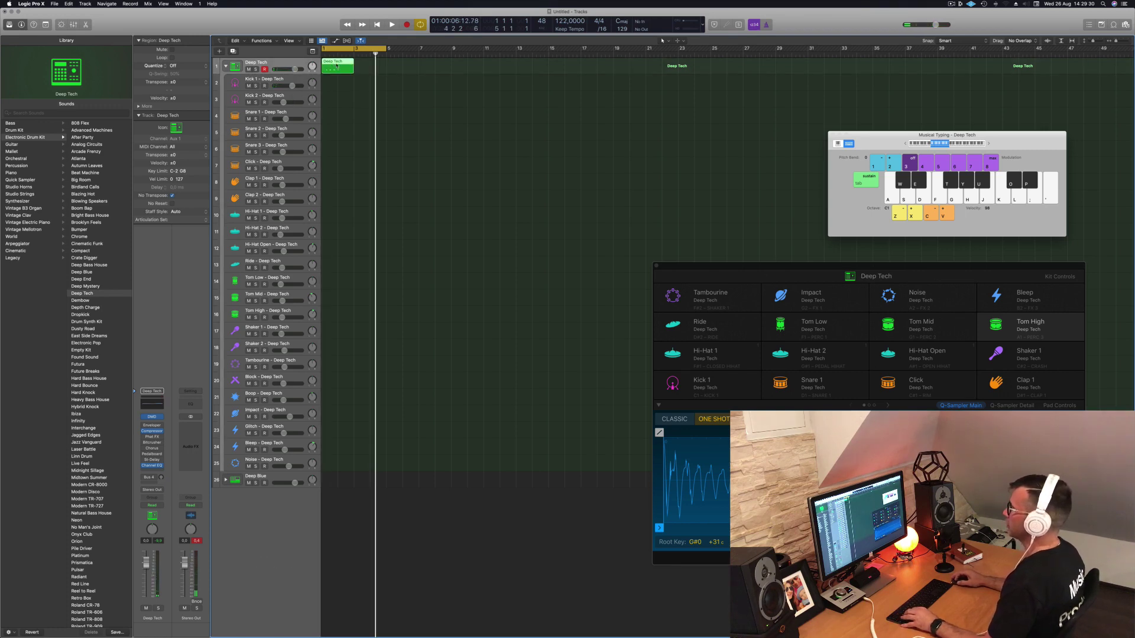
- Open the region in the Piano Roll and align its four kick notes to the beats from the start of bar 1
key("p")
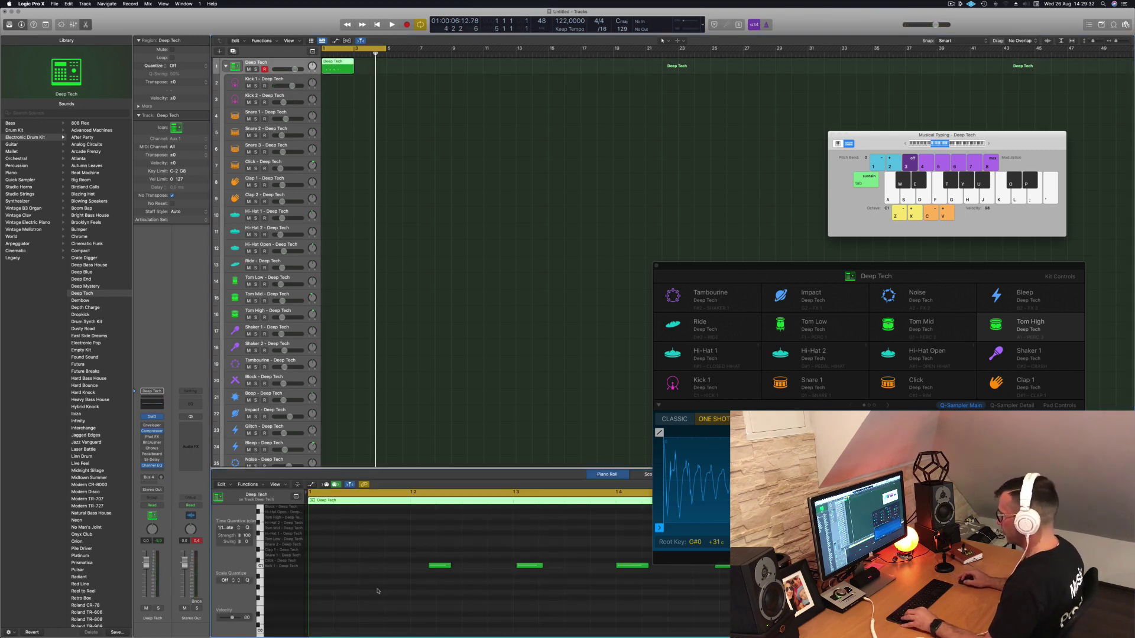
left_click_drag(463, 571, 729, 596)
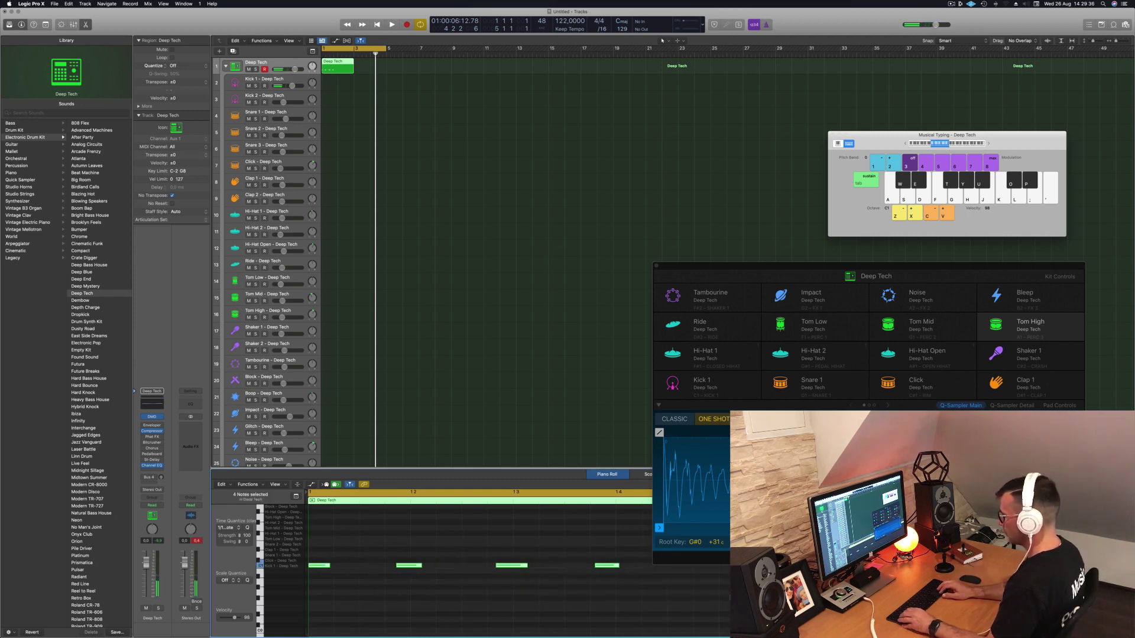
left_click_drag(371, 545, 654, 580)
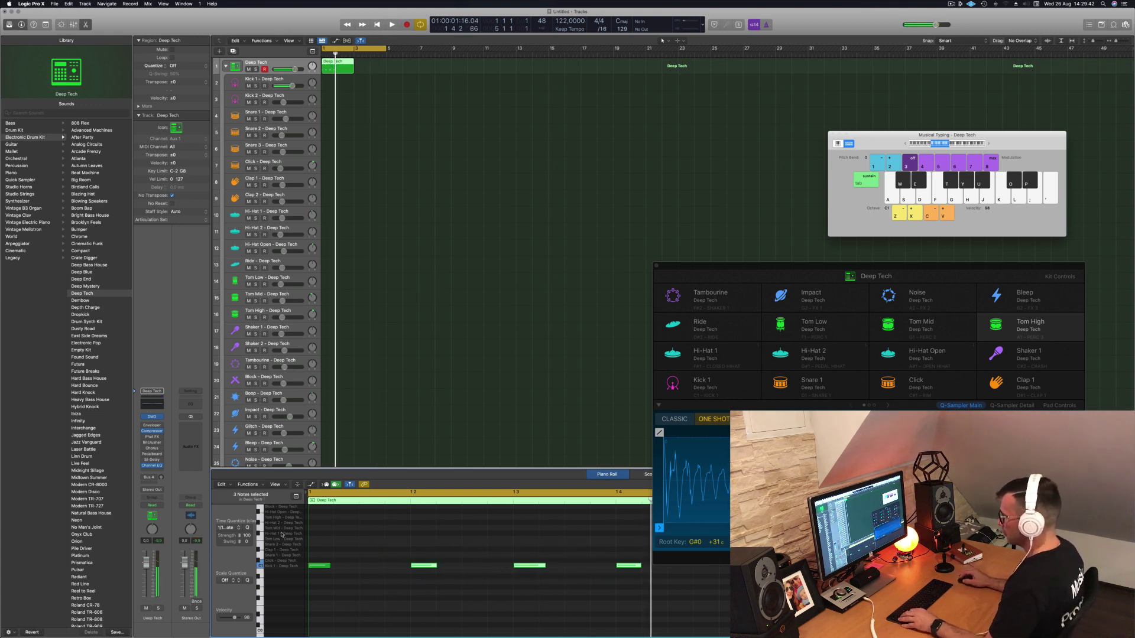
- Duplicate the four kick notes into bar 2 of the region
scroll(276, 534, "up", 5)
scroll(290, 578, "down", 1)
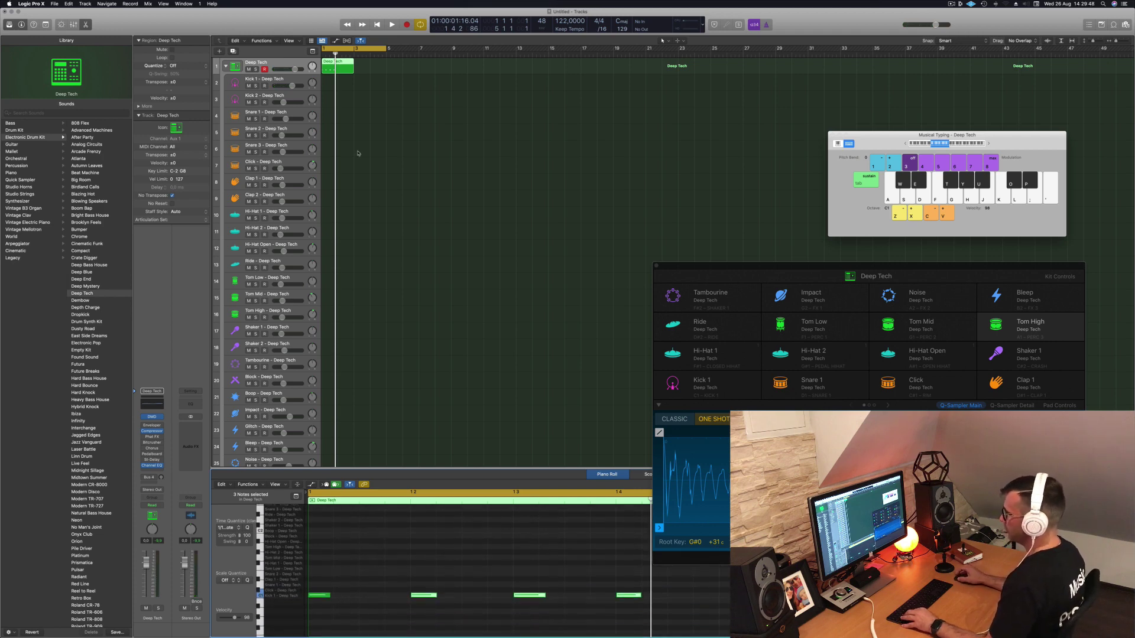
scroll(401, 560, "down", 2)
left_click_drag(548, 585, 315, 597)
left_click_drag(393, 599, 577, 603)
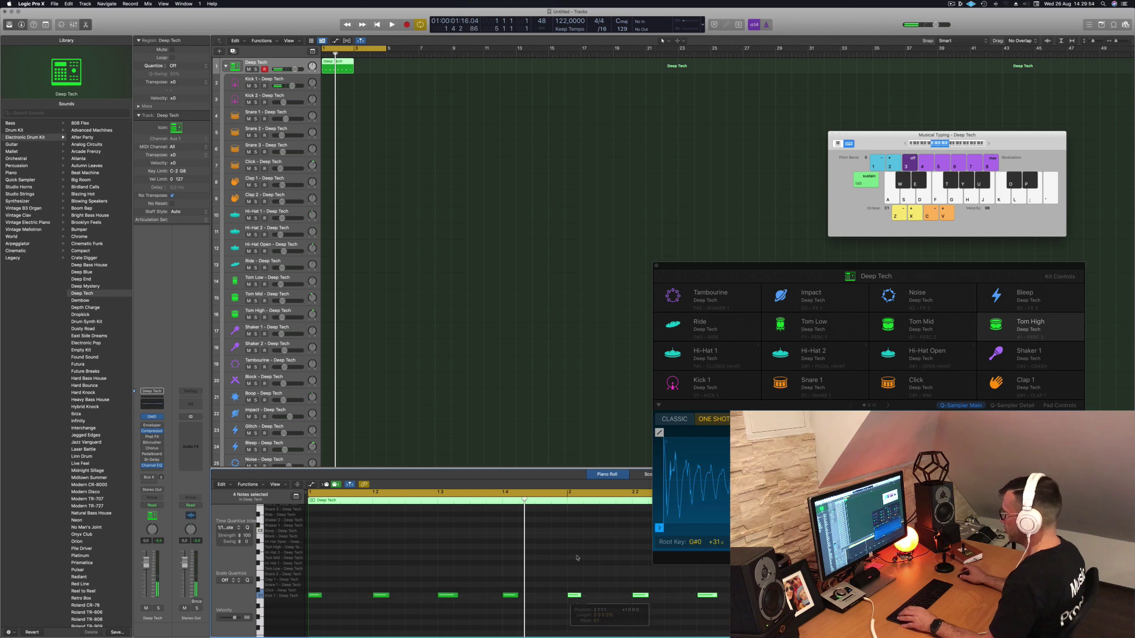
- Duplicate the Deep Tech region to bar 3 and copy both regions onto the Kick 1 track
left_click_drag(337, 63, 369, 66)
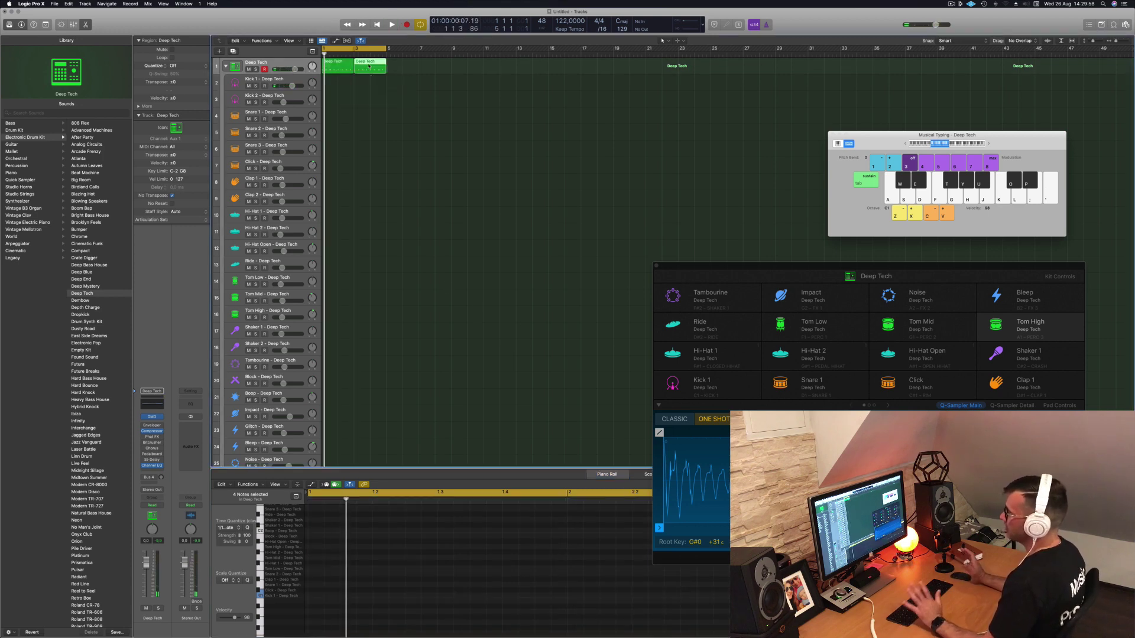
left_click(343, 64, "shift")
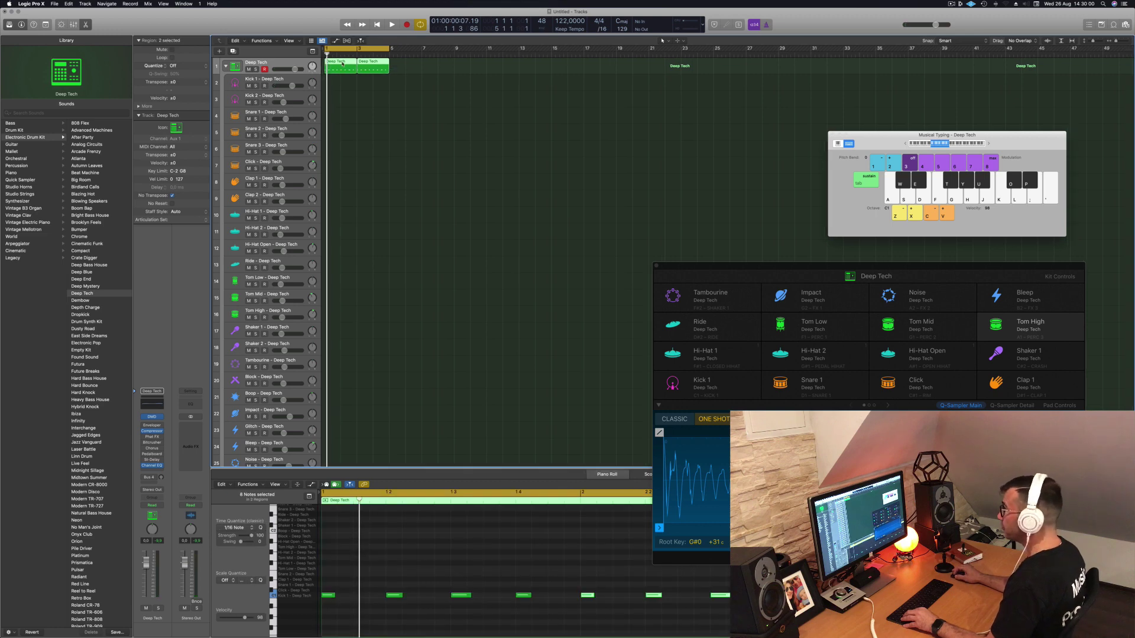
left_click_drag(343, 63, 340, 81)
left_click(282, 79)
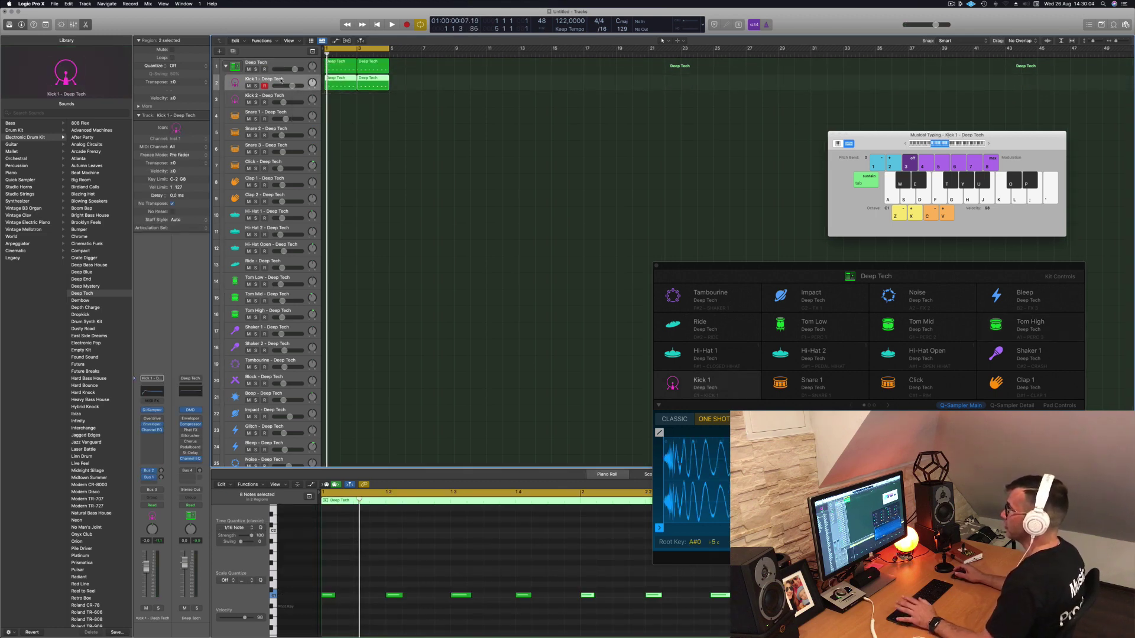
- Transpose all notes in the two Kick 1 regions down to the key that triggers Kick 1
key("space")
scroll(359, 560, "left", 3)
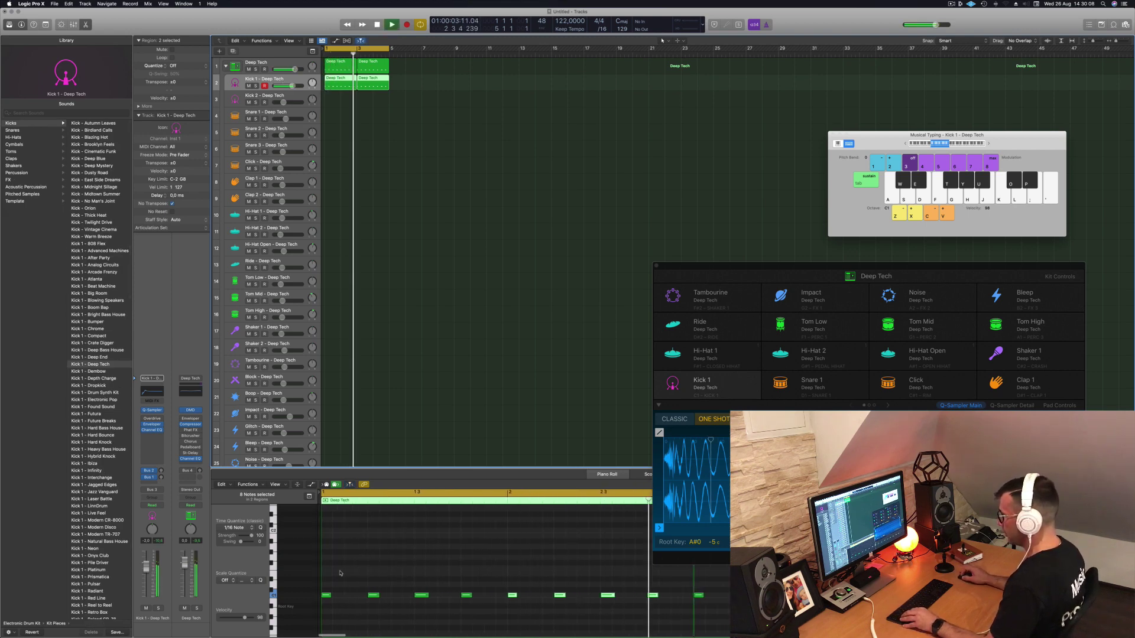
left_click(334, 612)
key("space")
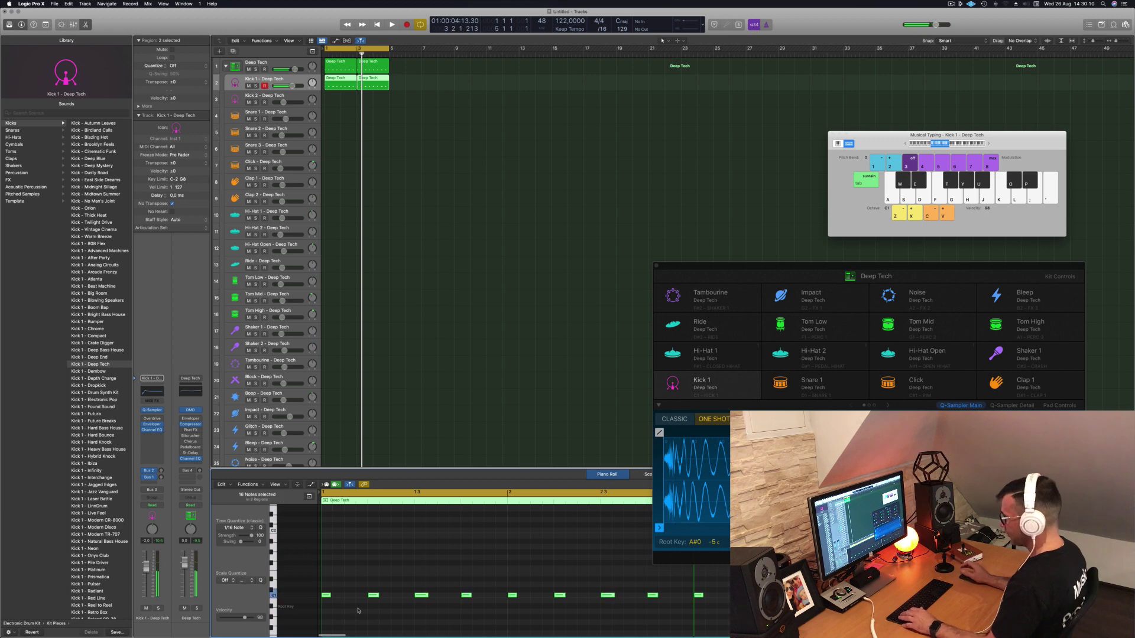
key("alt+Down")
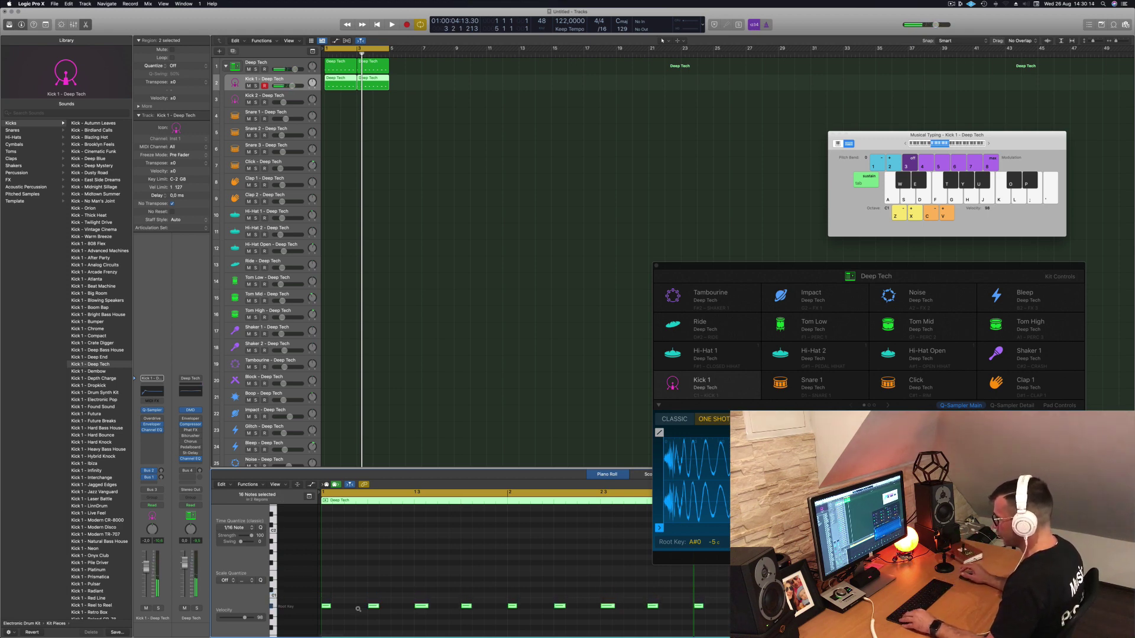
- Play back the Deep Tech and Kick 1 regions together repeatedly to audition the layered kick
key("space")
key("space")
key("space")
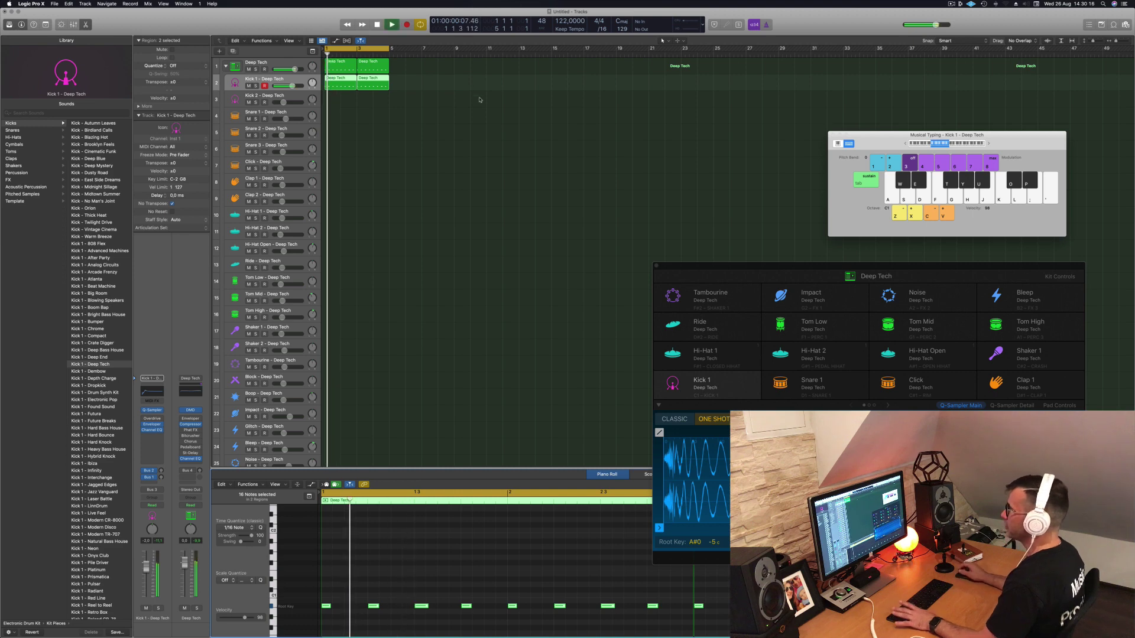
left_click(446, 107)
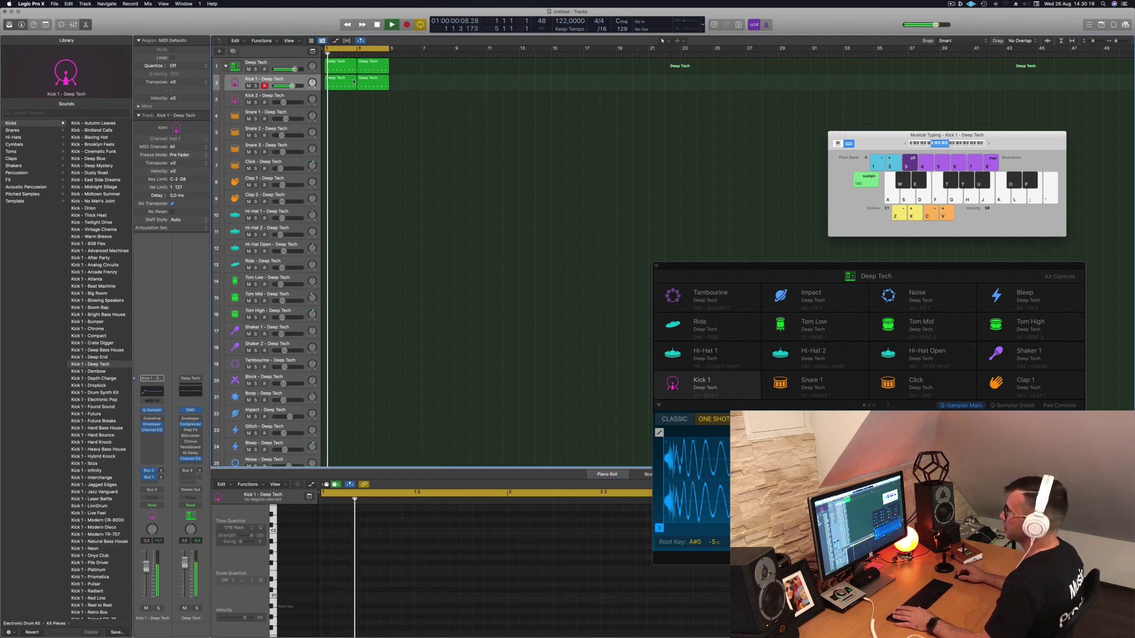
left_click(291, 81)
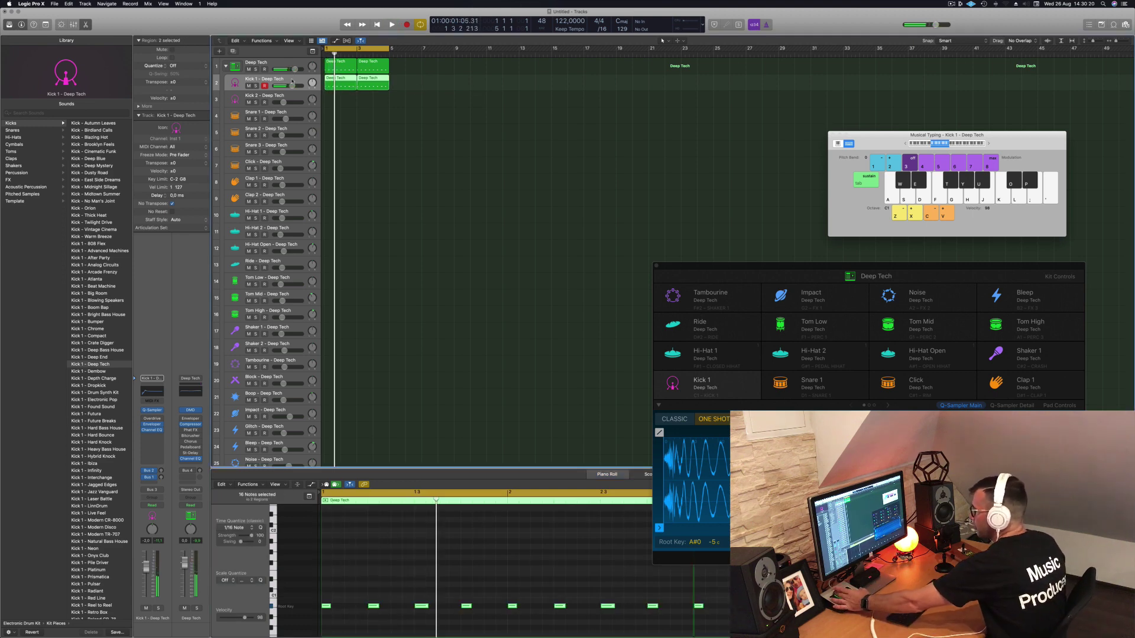
key("space")
key("space")
key("space")
key("space")
left_click_drag(273, 90, 272, 94)
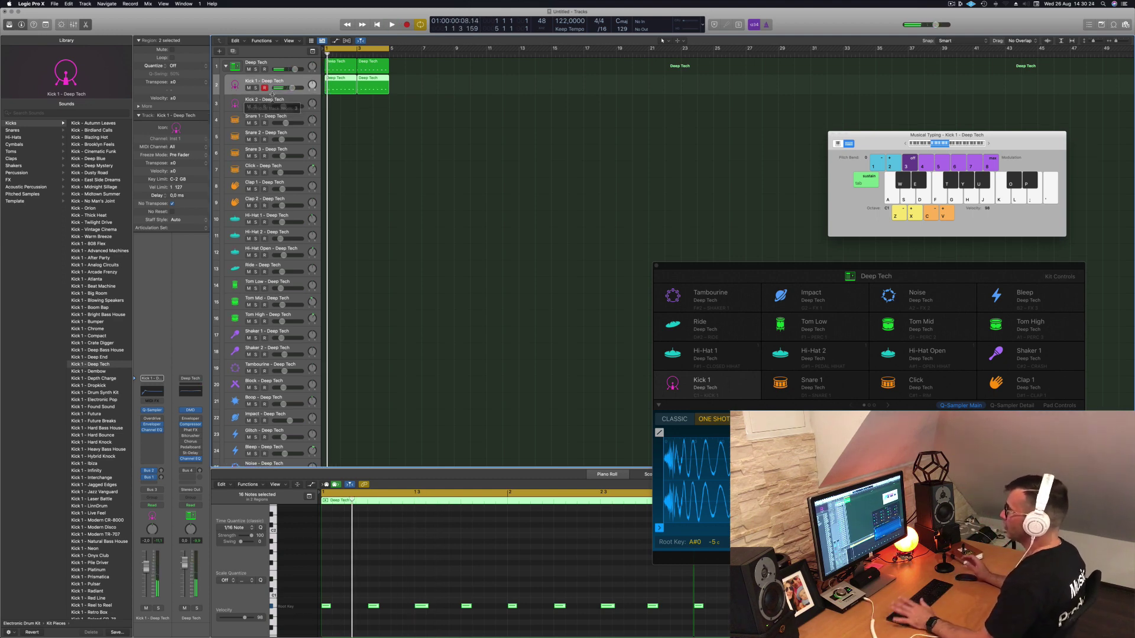
key("space")
key("space")
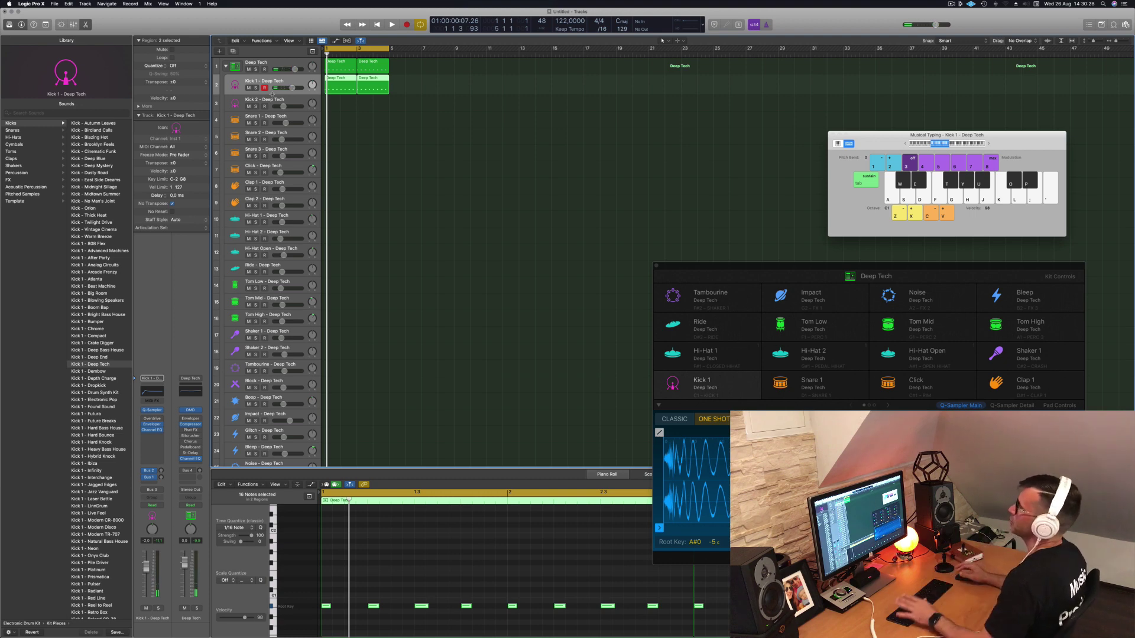
key("space")
key("space")
key("space")
key("space")
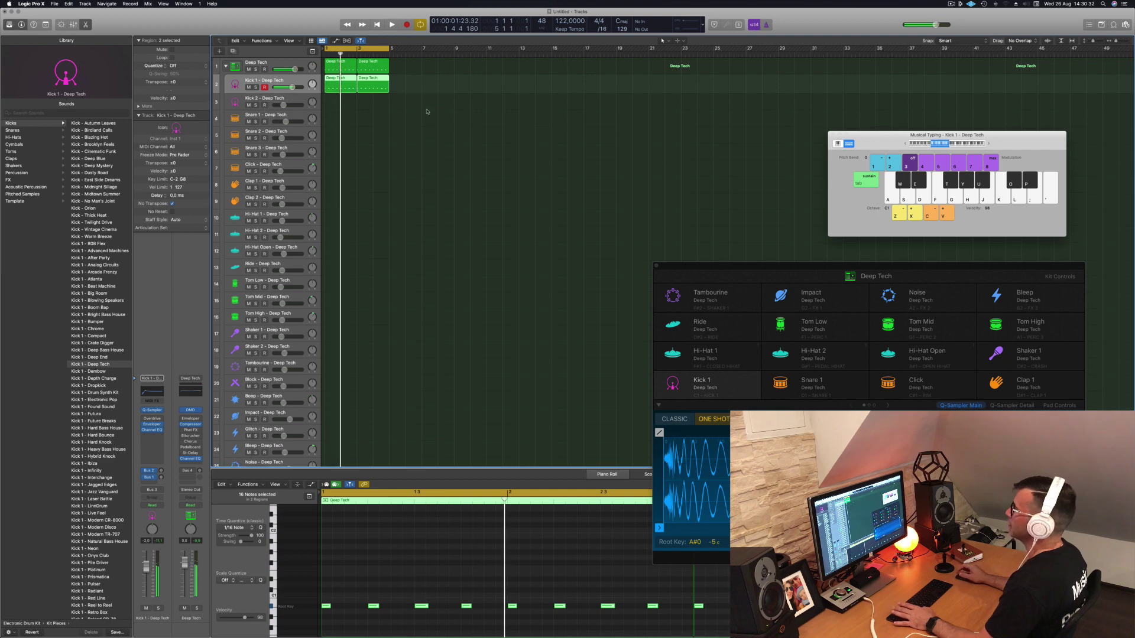
- Copy the first Deep Tech region onto the Kick 2 track and transpose its notes down to the key that triggers Kick 2
left_click(336, 66)
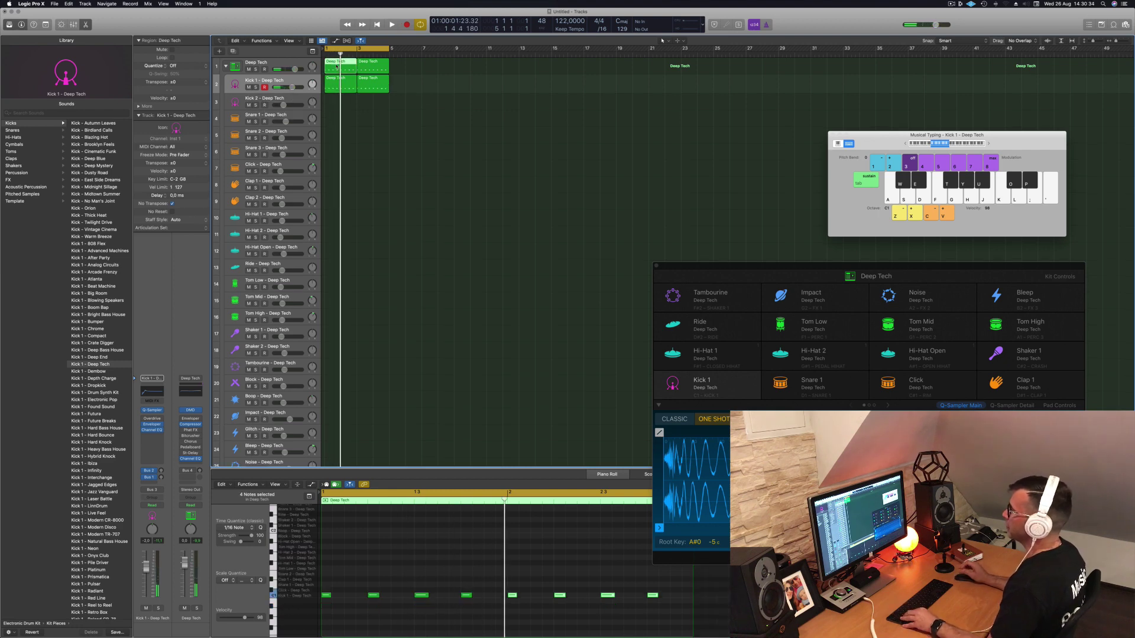
key("space")
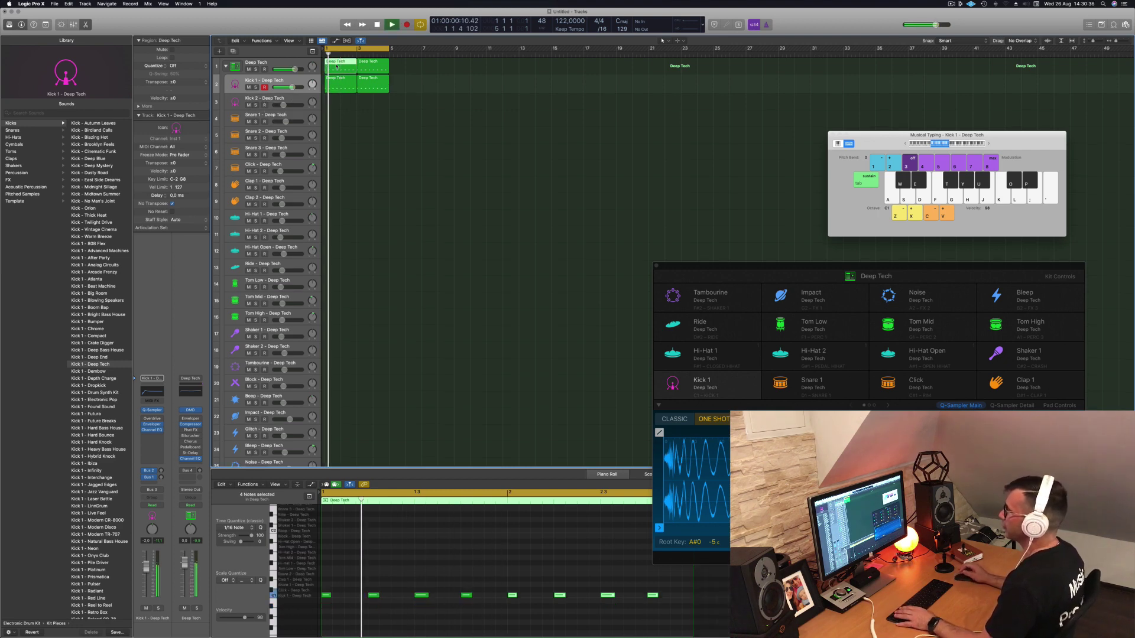
left_click_drag(336, 66, 336, 102)
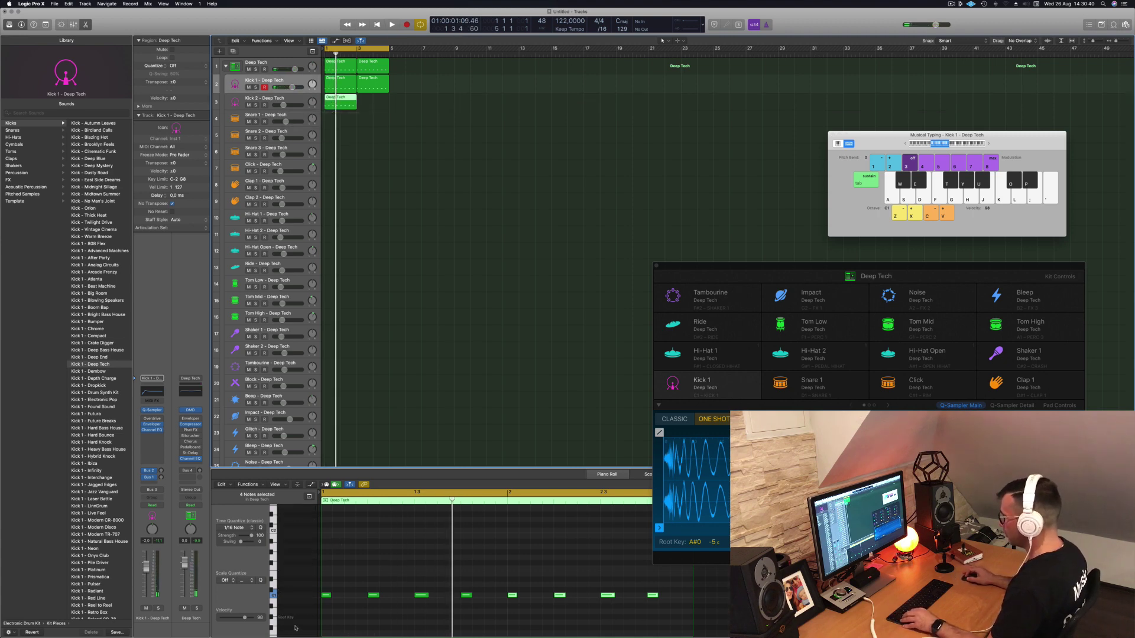
left_click_drag(329, 586, 656, 609)
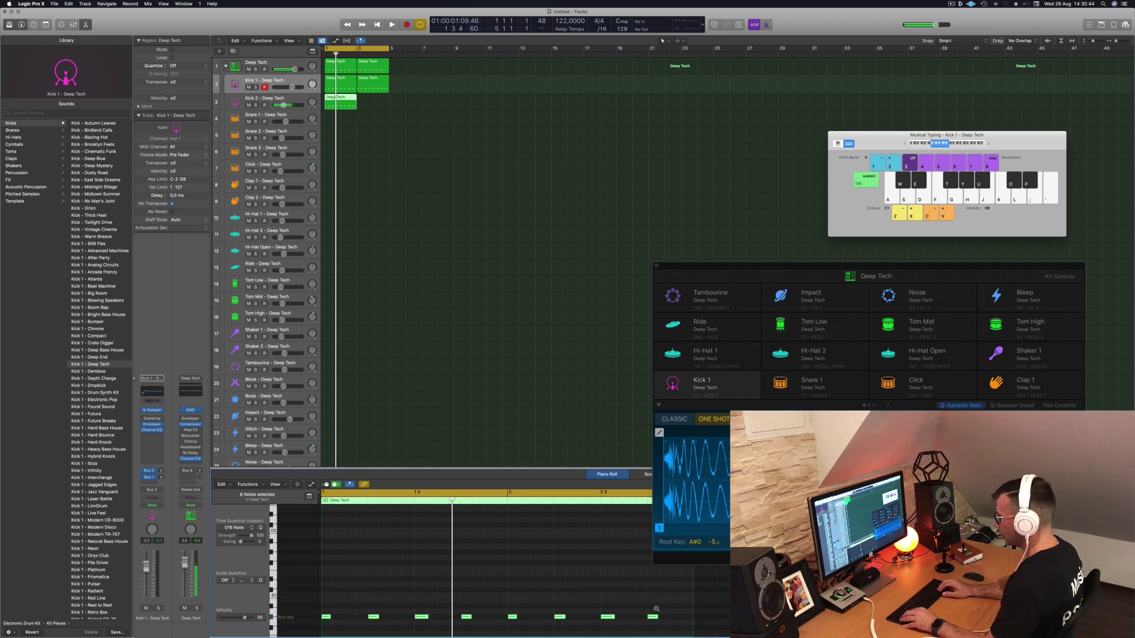
key("space")
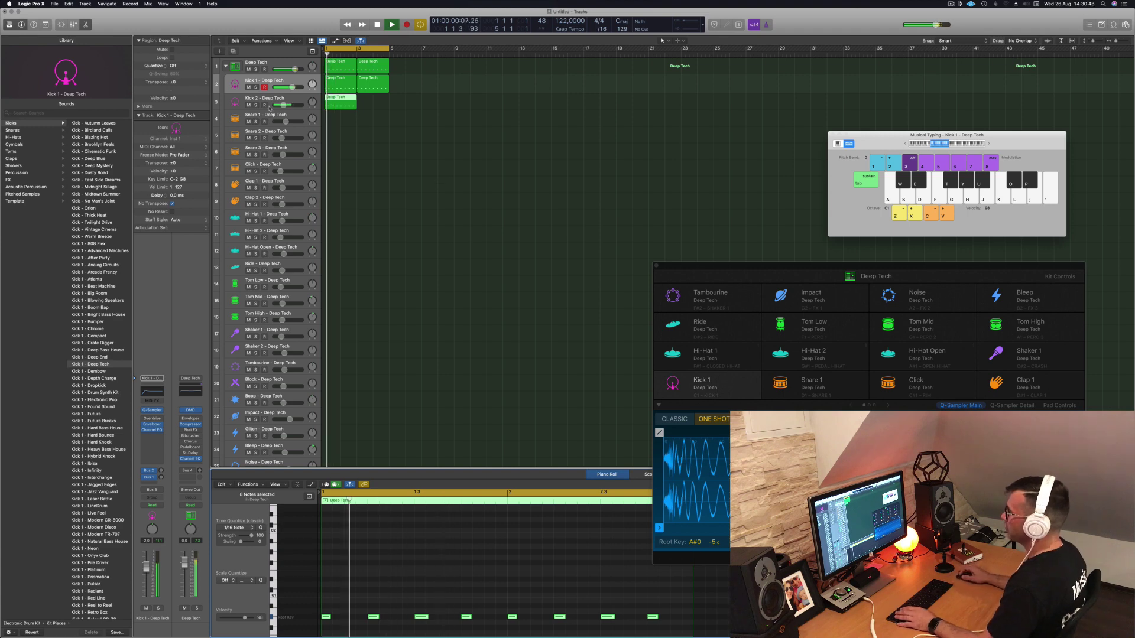
- Select the Kick 2 track, move the Drum Machine Designer window into full view and show the Kick 2 pad controls
left_click(285, 98)
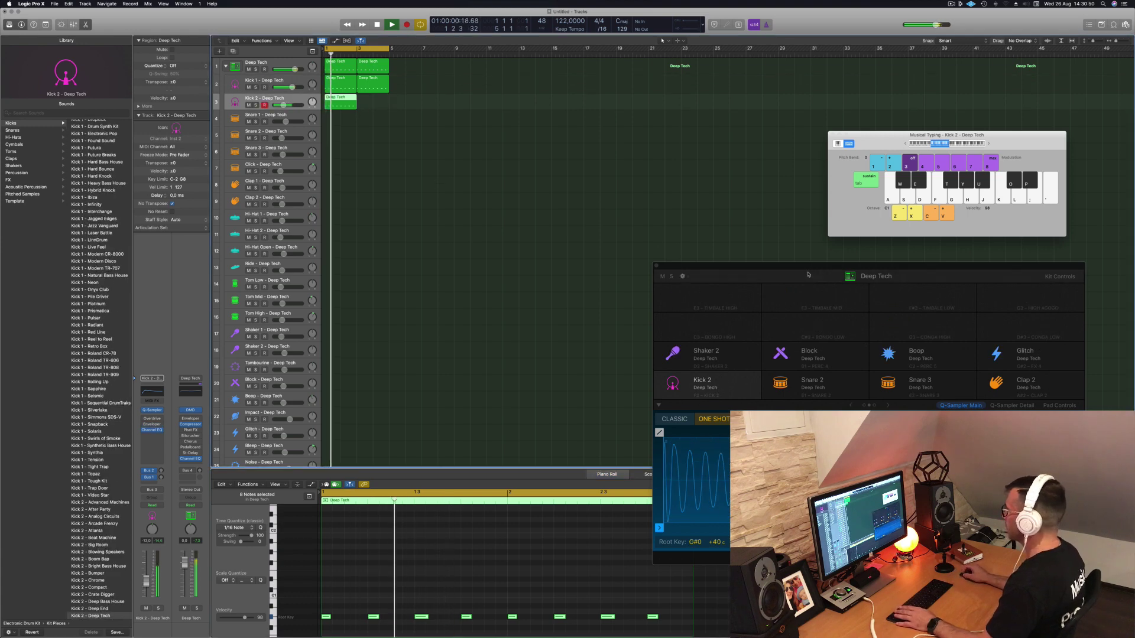
left_click(743, 265)
left_click_drag(778, 270, 595, 115)
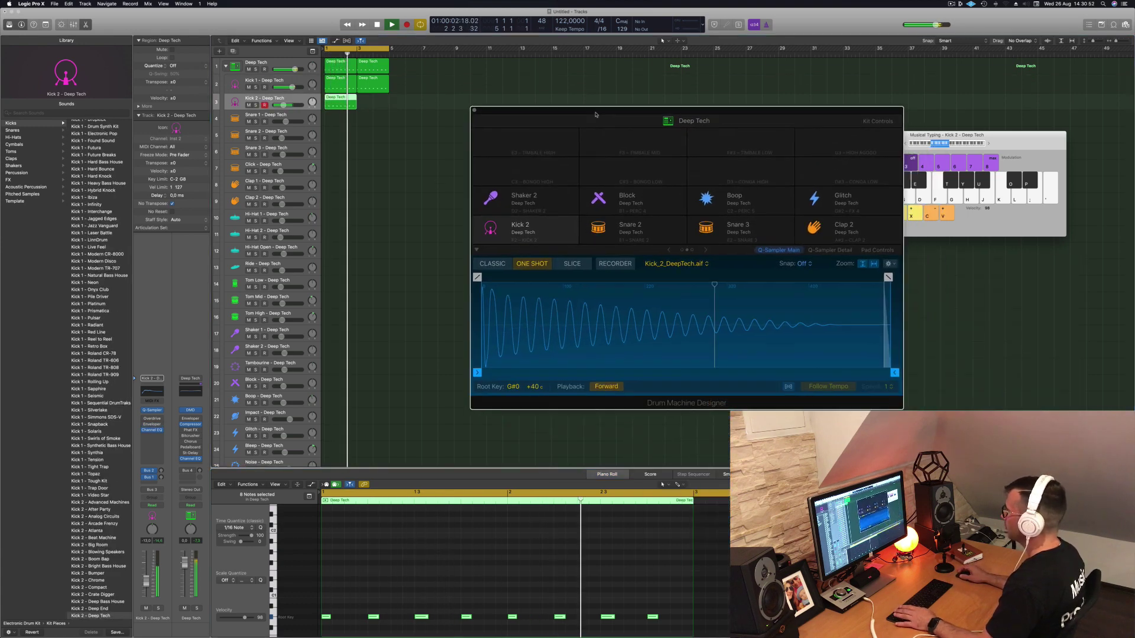
left_click(884, 250)
left_click(831, 250)
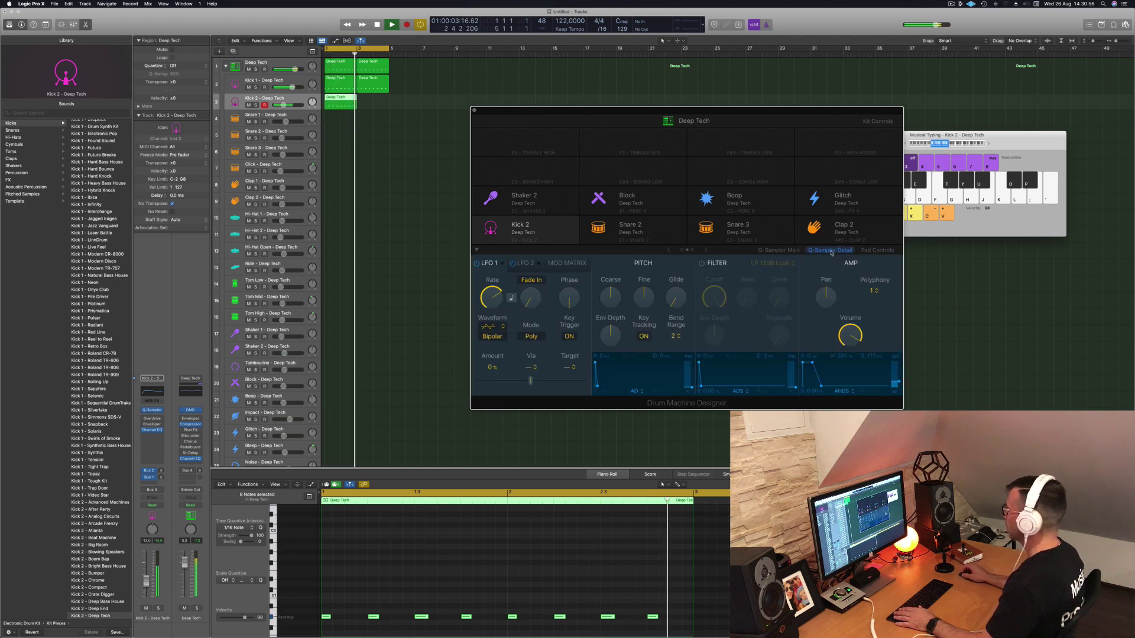
left_click(877, 250)
key("space")
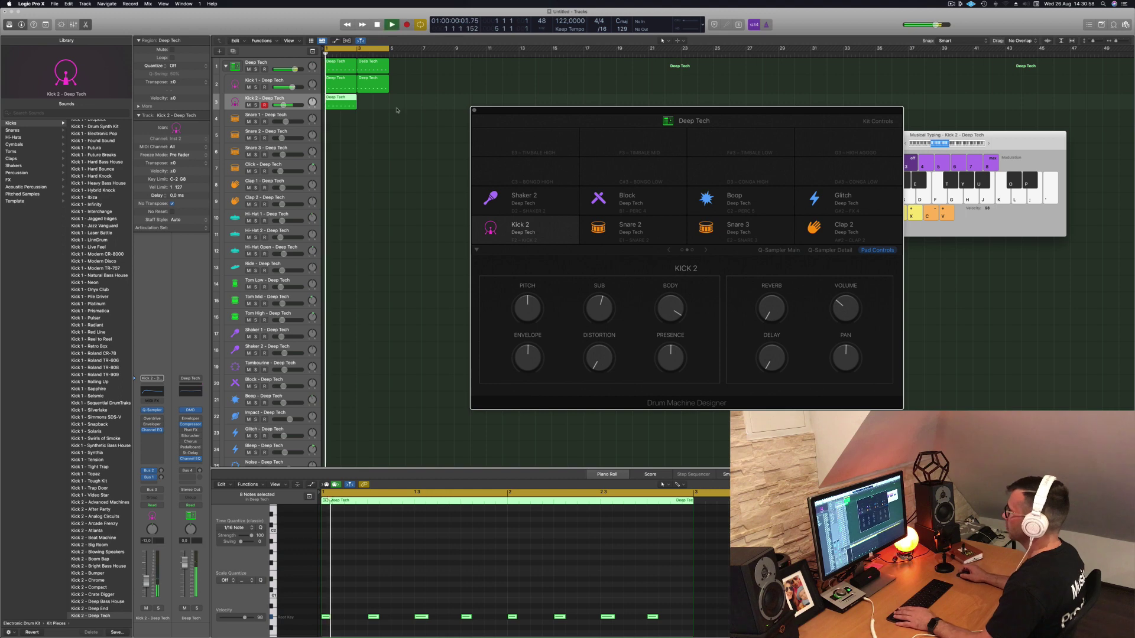
- Duplicate the Kick 2 region to bar 3 and shift the Drum Machine Designer window slightly aside
left_click_drag(336, 98, 368, 102)
key("space")
mouse_move(569, 113)
left_mouse_down()
mouse_move(524, 112)
mouse_move(586, 111)
left_mouse_up()
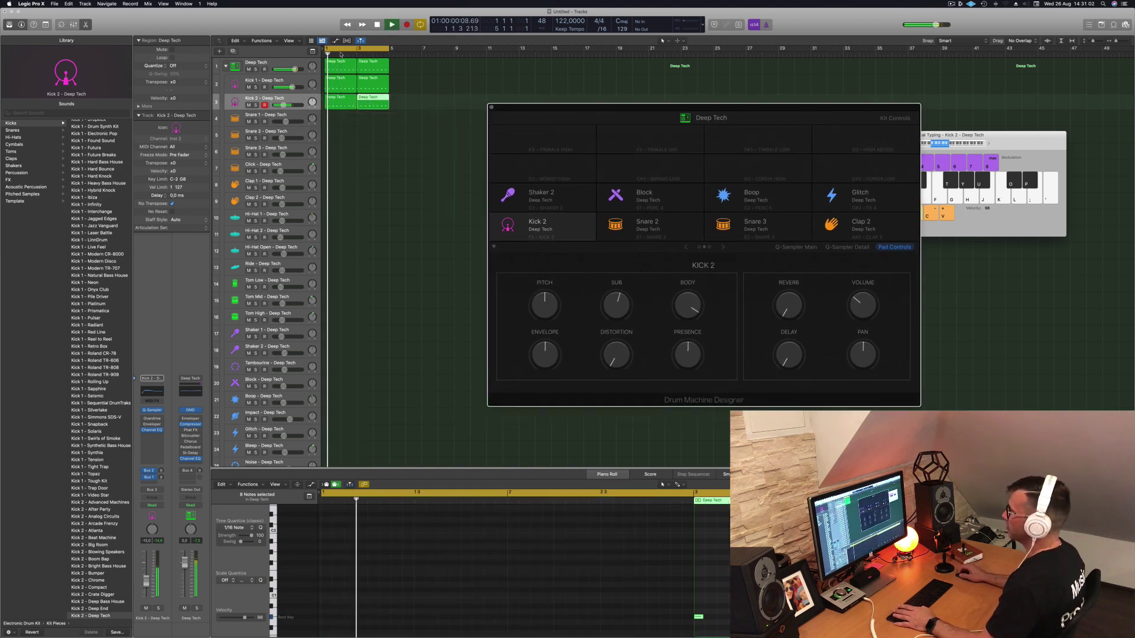
- Examine the Compressor on the Deep Tech track while the layered kicks play, and close it
left_click(290, 65)
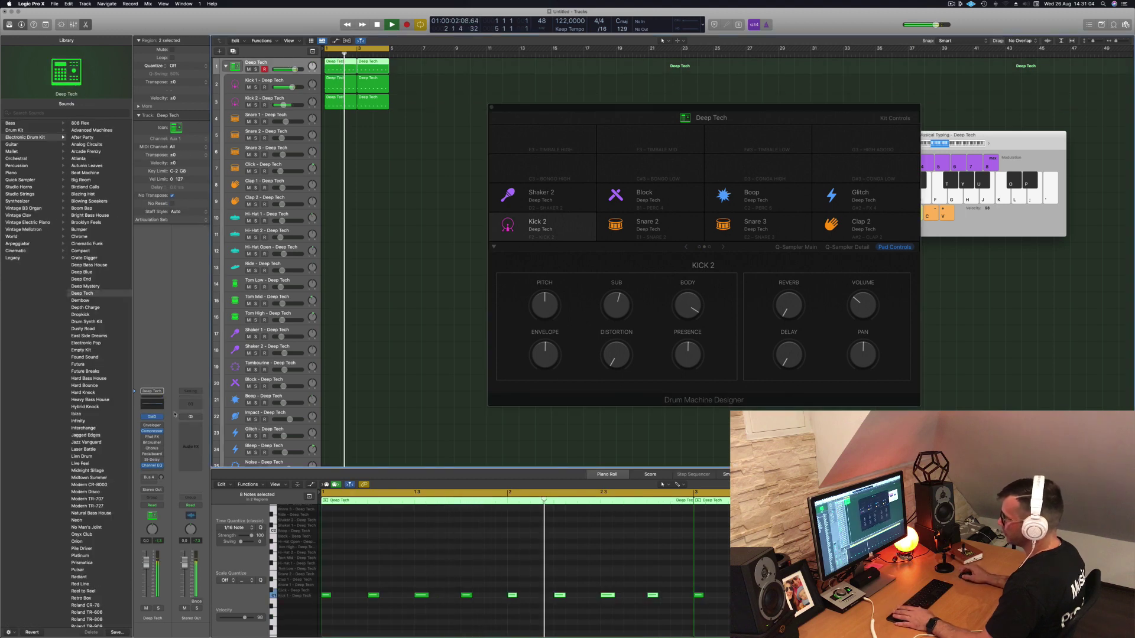
key("space")
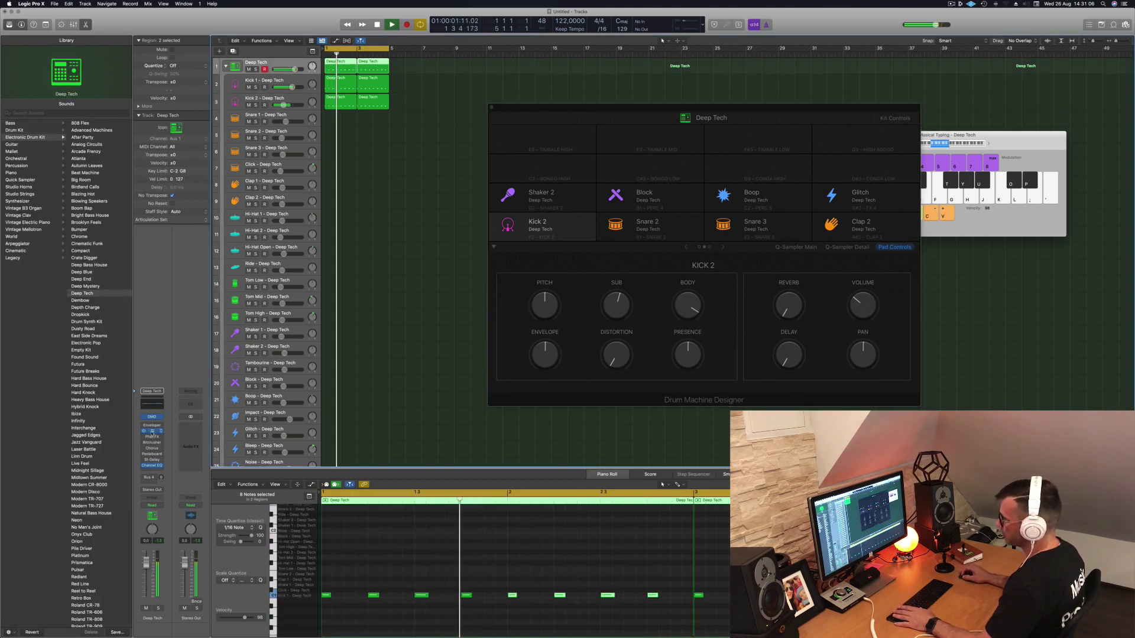
left_click(152, 432)
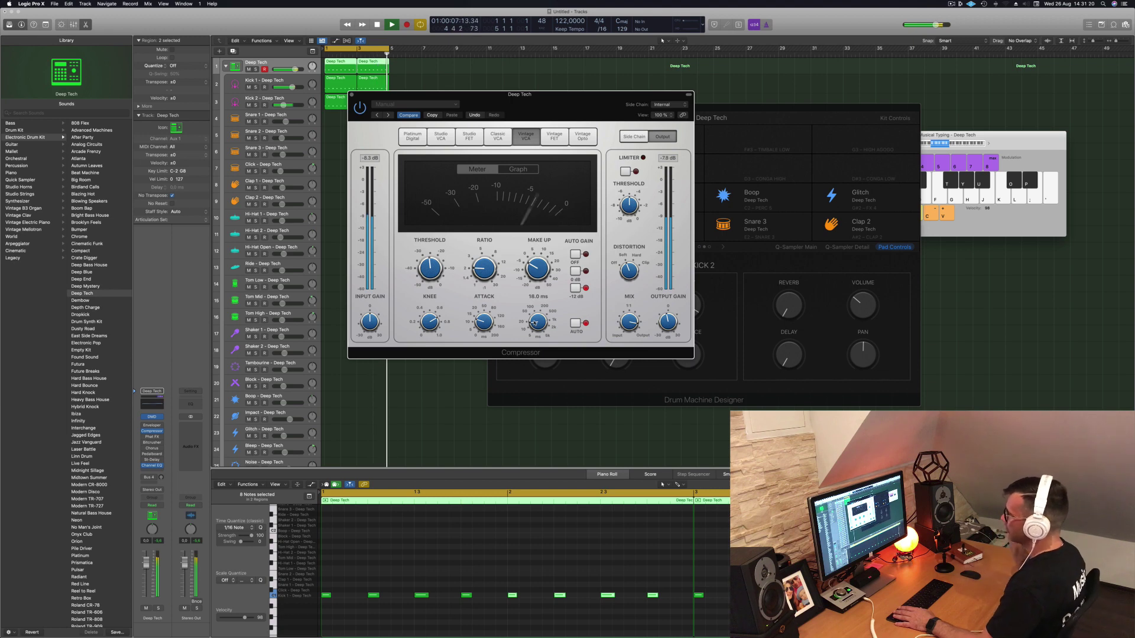
left_click(352, 95)
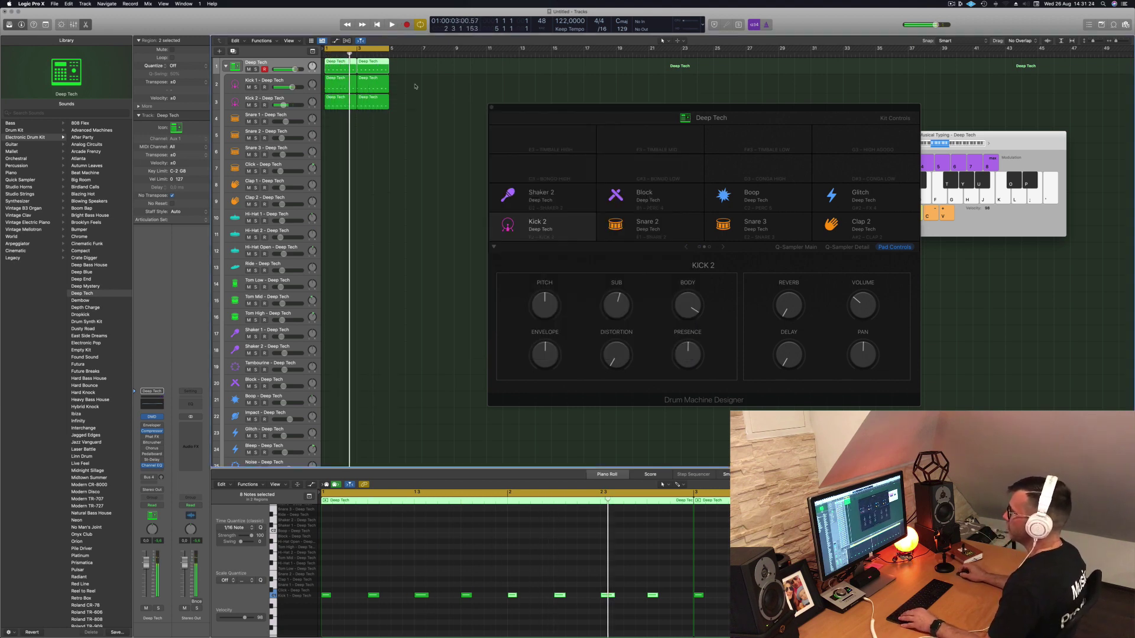
- Move the first Deep Tech region from the main Deep Tech track down to the Tom Low track
left_click(394, 84)
left_click(337, 69)
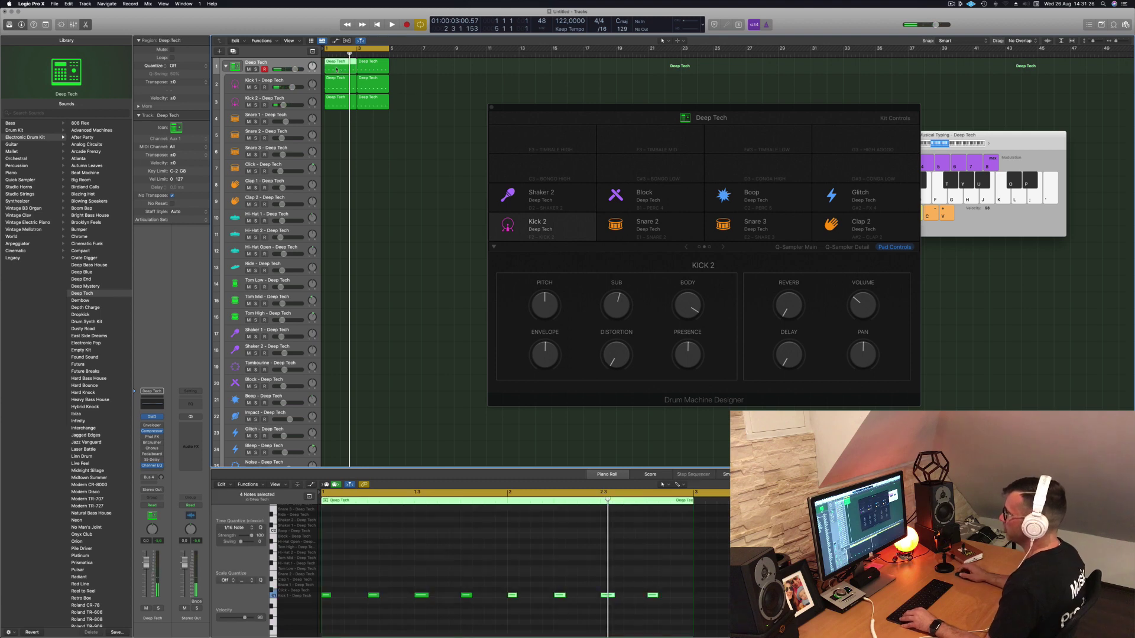
left_click_drag(335, 72, 335, 290)
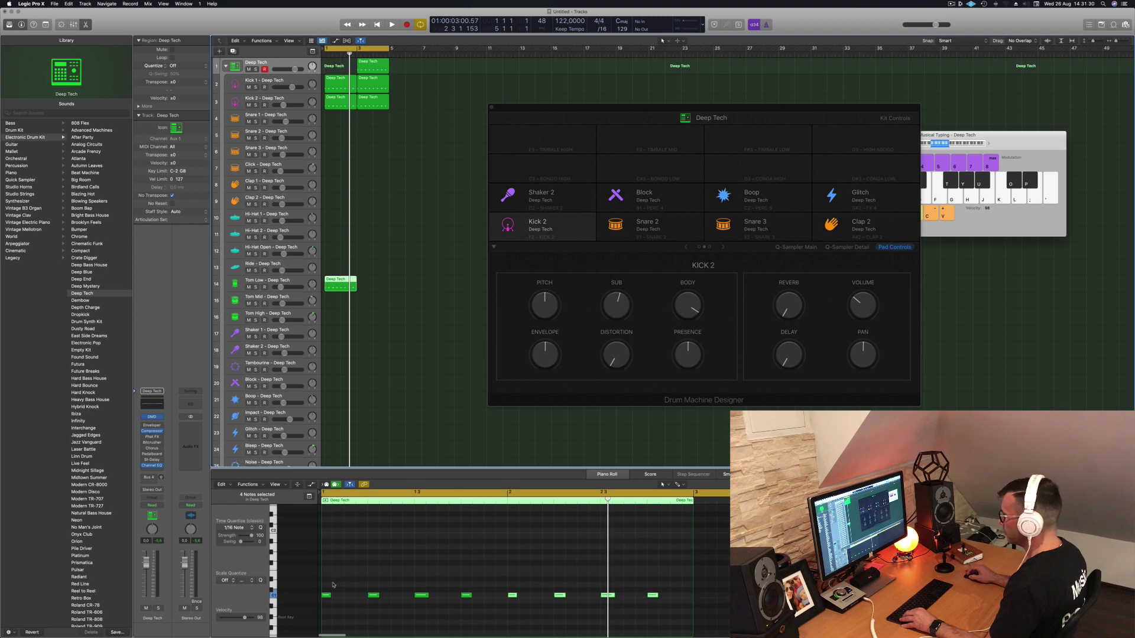
- Thin the Tom Low region to two notes and move them slightly later, down onto the Root Key
left_click_drag(335, 585, 448, 616)
key("Delete")
left_click_drag(506, 583, 603, 610)
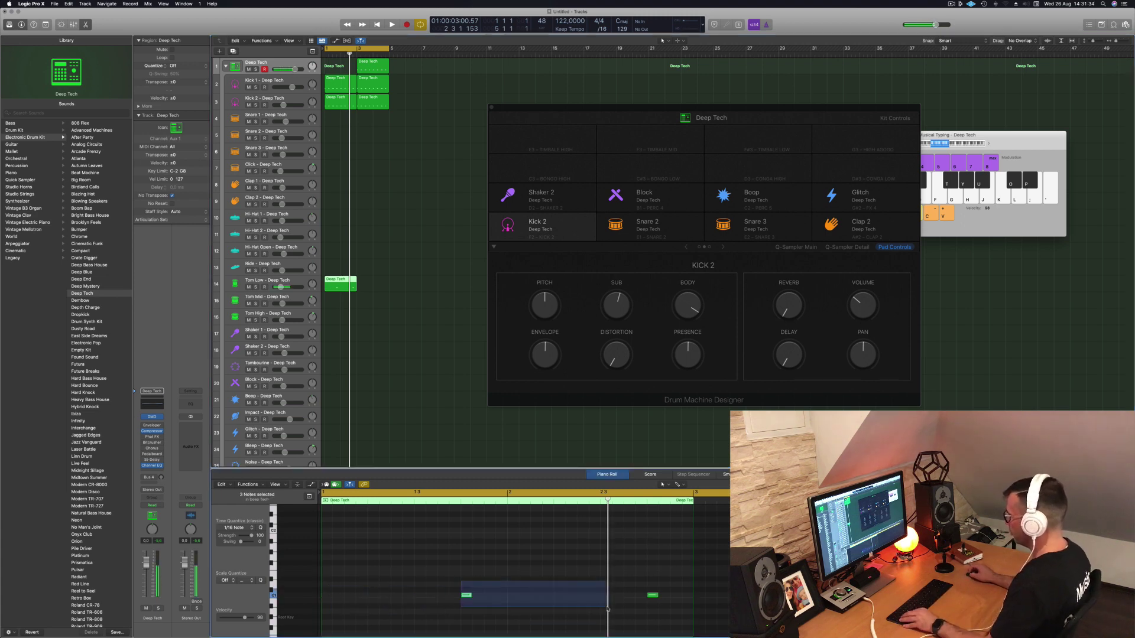
key("Delete")
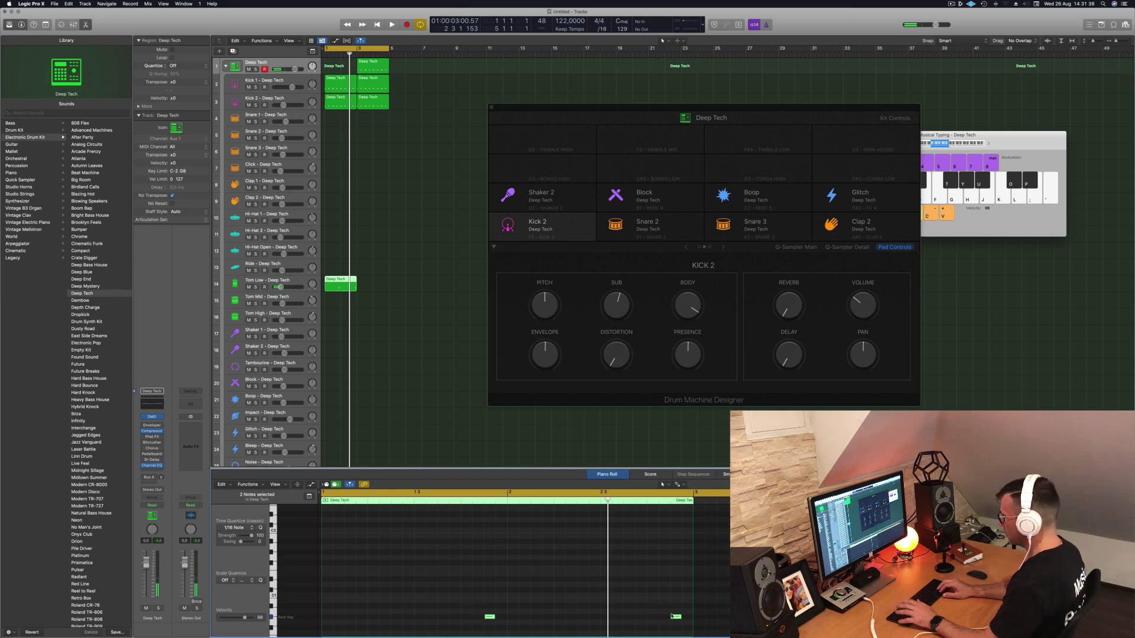
- Play the beat with the tom notes and duplicate the Tom Low region to bar 3
key("space")
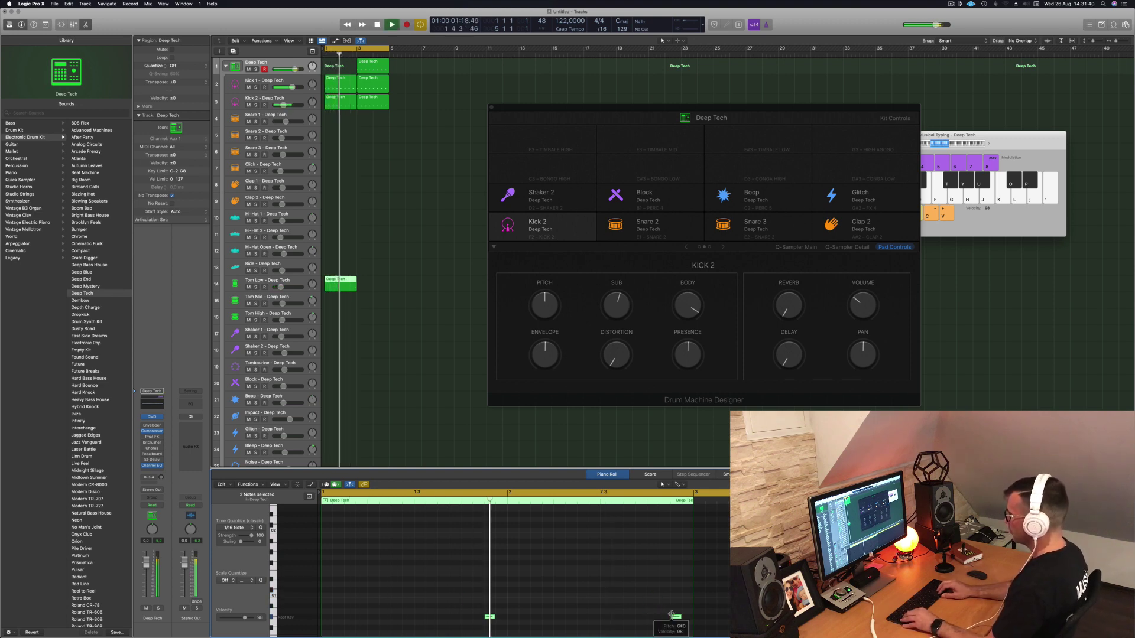
key("space")
left_click_drag(338, 286, 373, 286)
key("space")
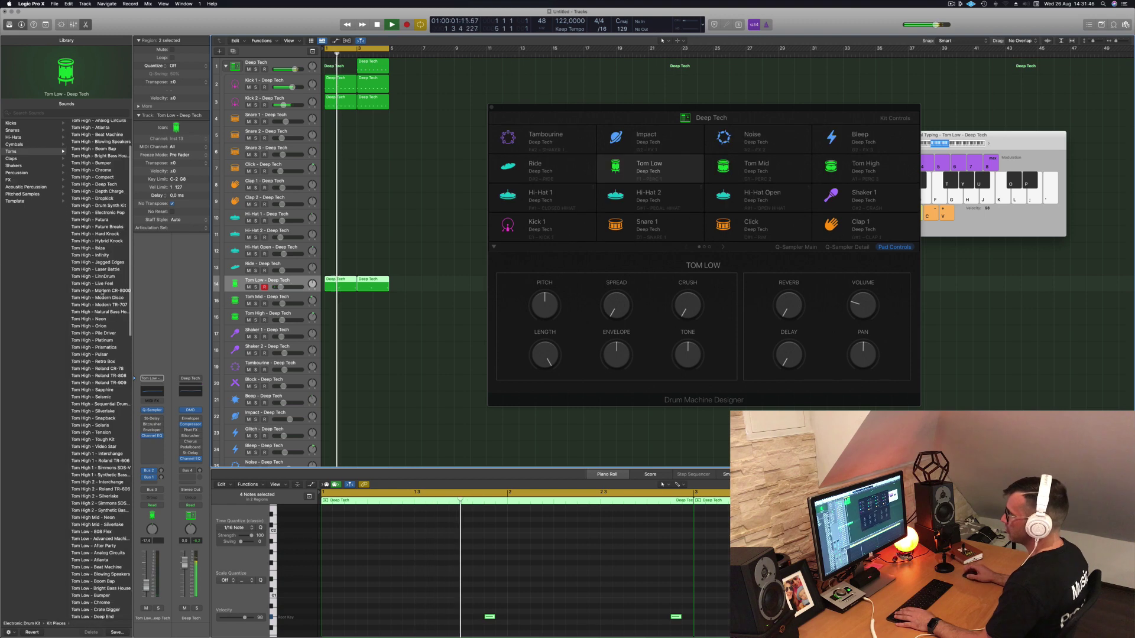
- Try the Tom Low 2 - Tough Kit sound on the Tom Low track during playback
scroll(91, 313, "down", 10)
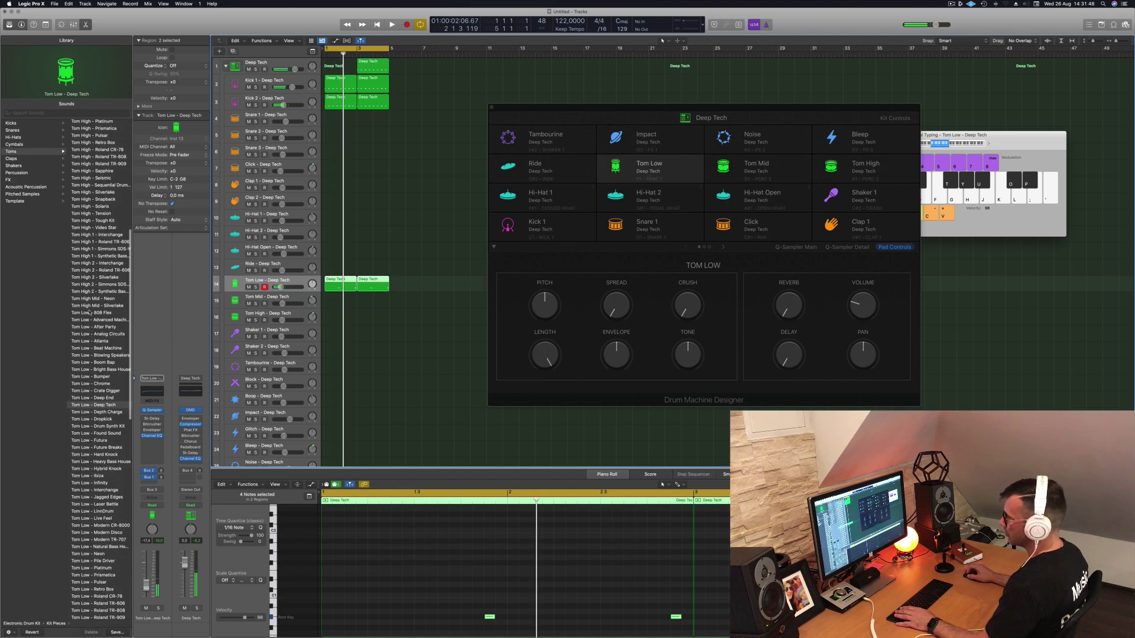
scroll(99, 418, "down", 10)
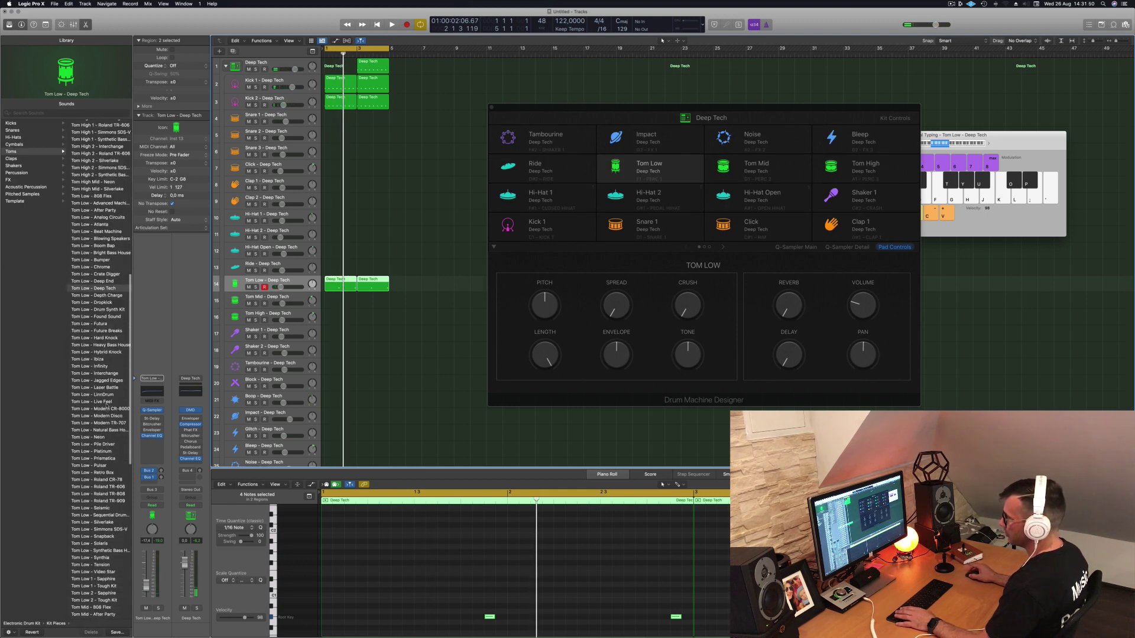
scroll(99, 418, "down", 1)
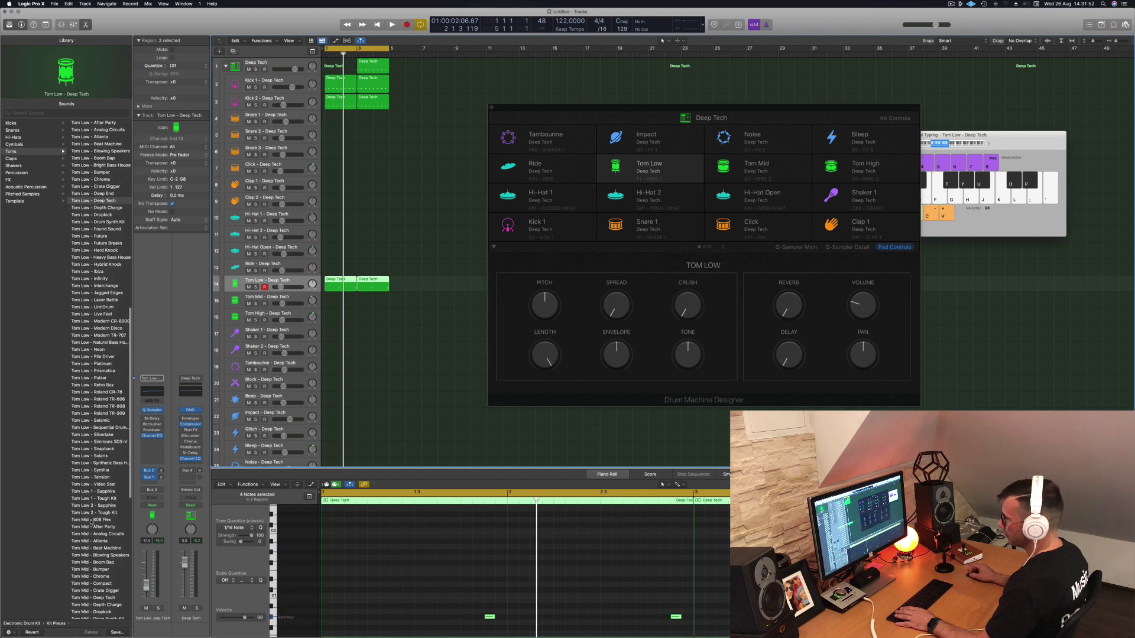
left_click(87, 513)
key("space")
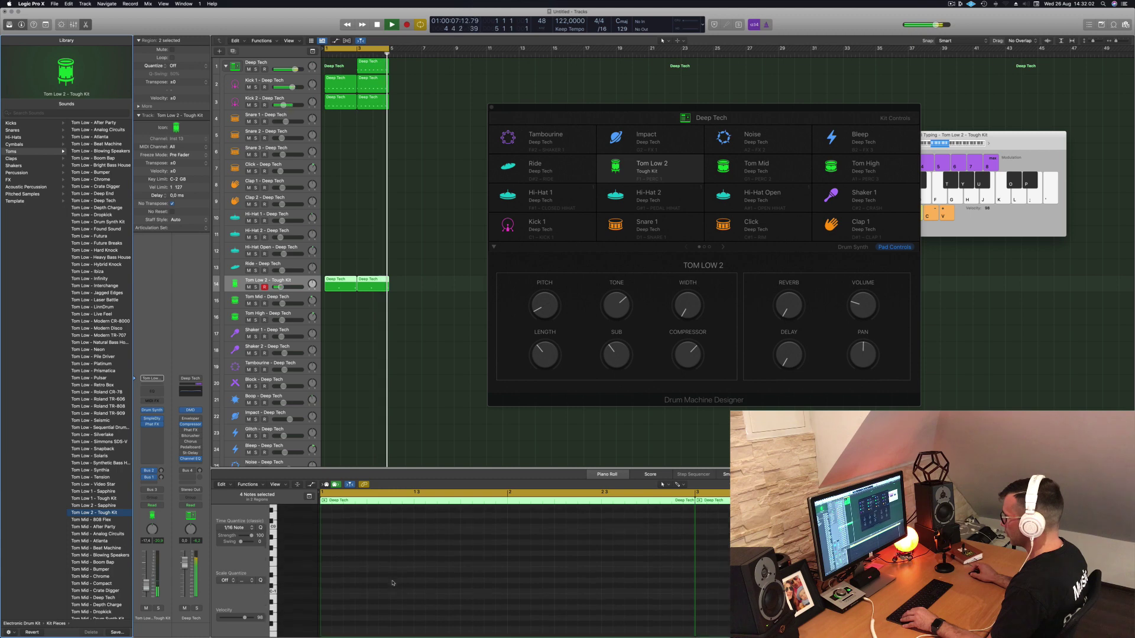
- Load the Tom Low 2 - Sapphire sound and transpose the tom notes up to the Root Key
left_click(96, 506)
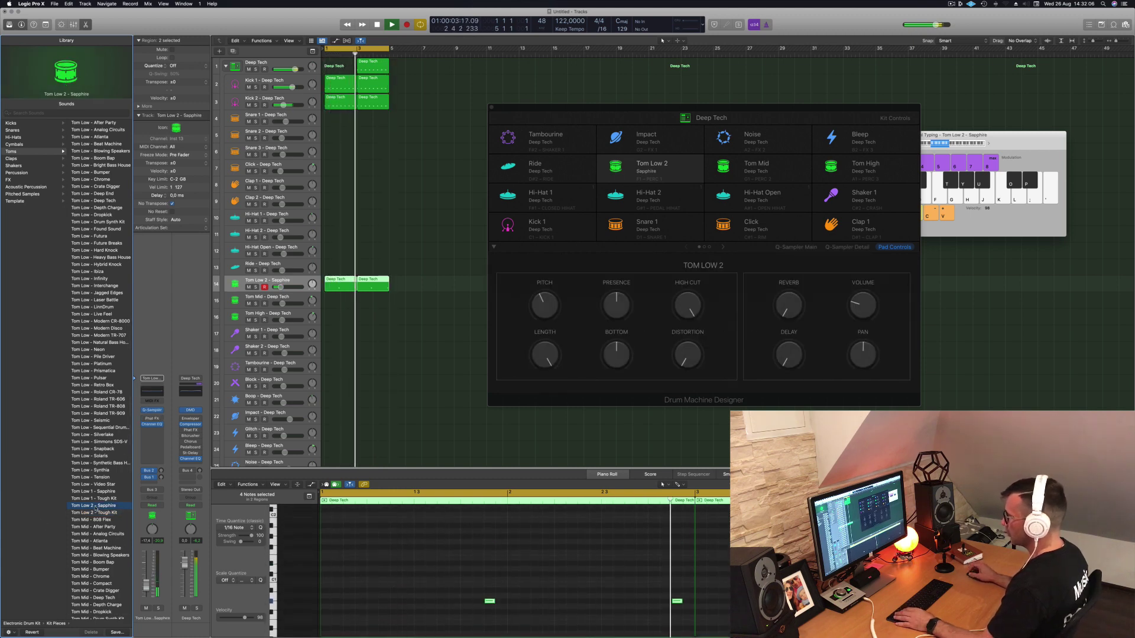
scroll(486, 599, "down", 2)
scroll(487, 599, "down", 2)
scroll(486, 599, "down", 1)
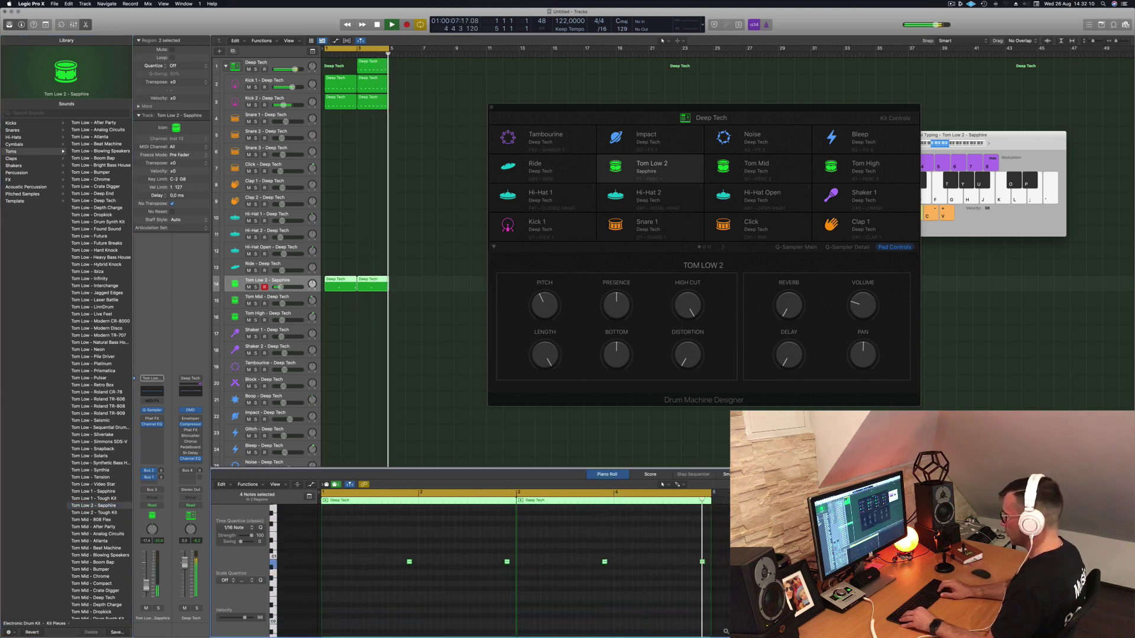
scroll(353, 601, "up", 3)
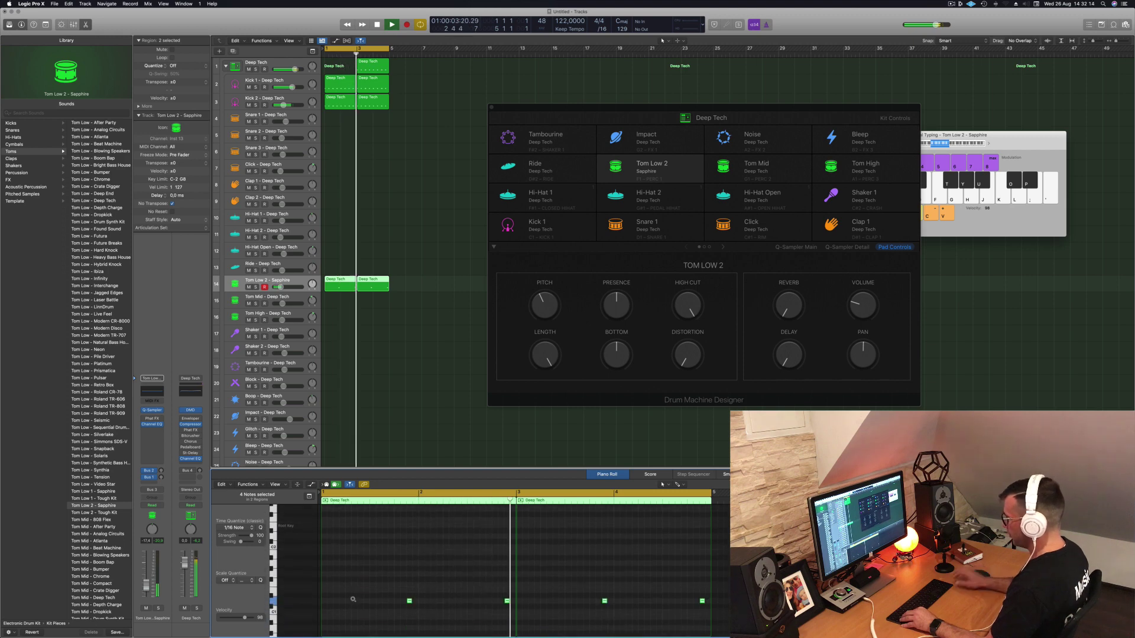
scroll(352, 601, "down", 4)
scroll(353, 599, "down", 1)
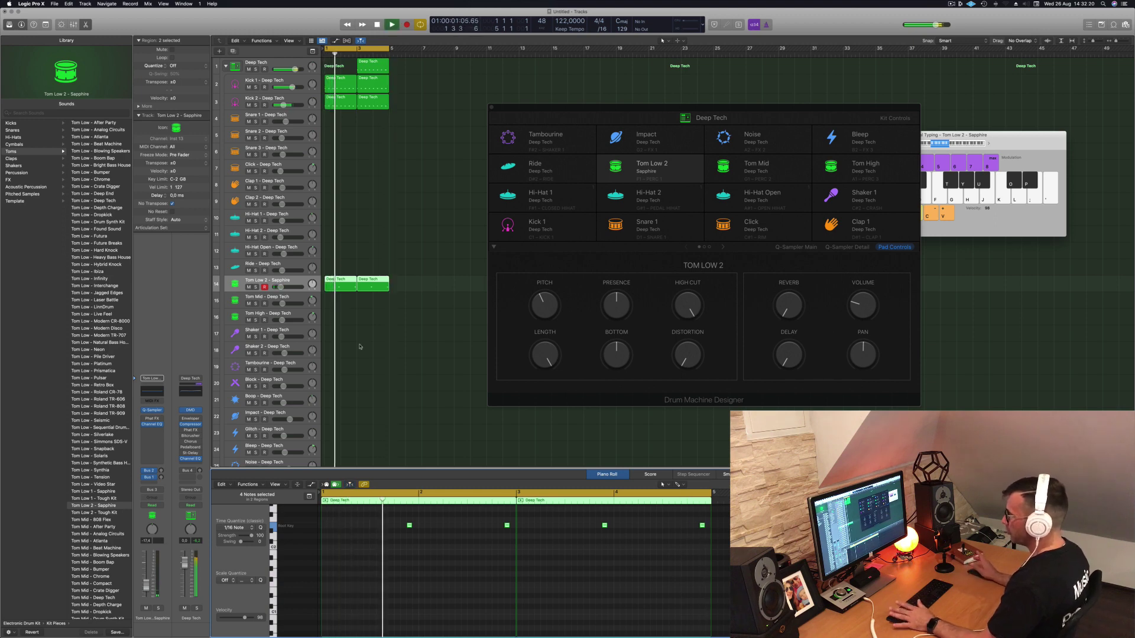
- Replace the low tom sound with Tom Low 1 - Sapphire
left_click(98, 498)
left_click(97, 491)
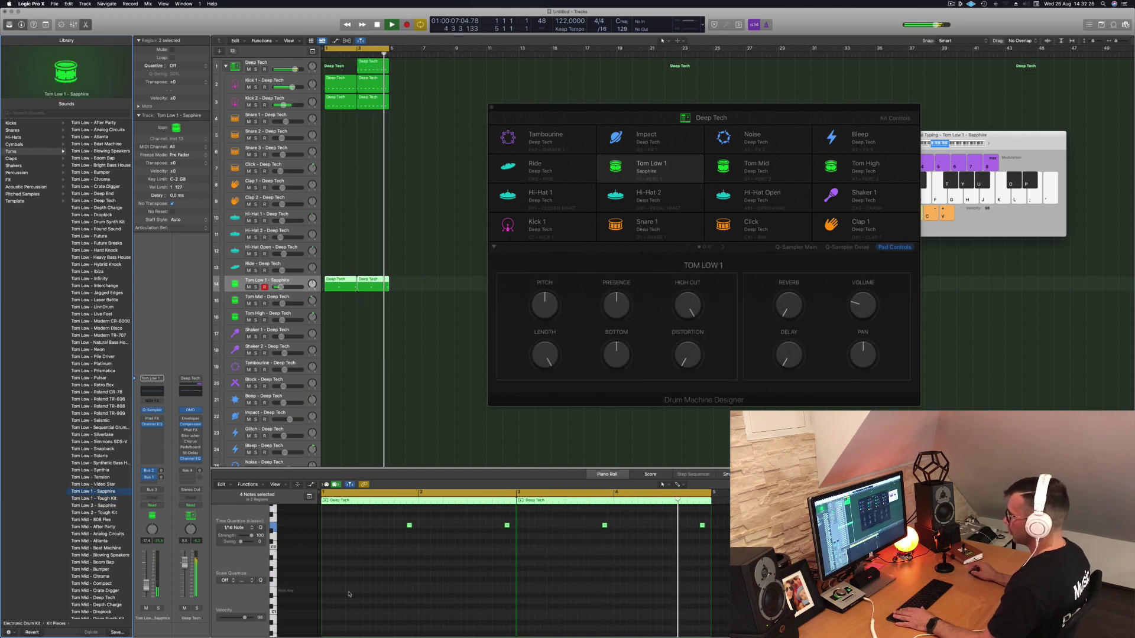
- Try the low tom notes an octave lower and transpose them back up
left_click_drag(374, 520, 713, 542)
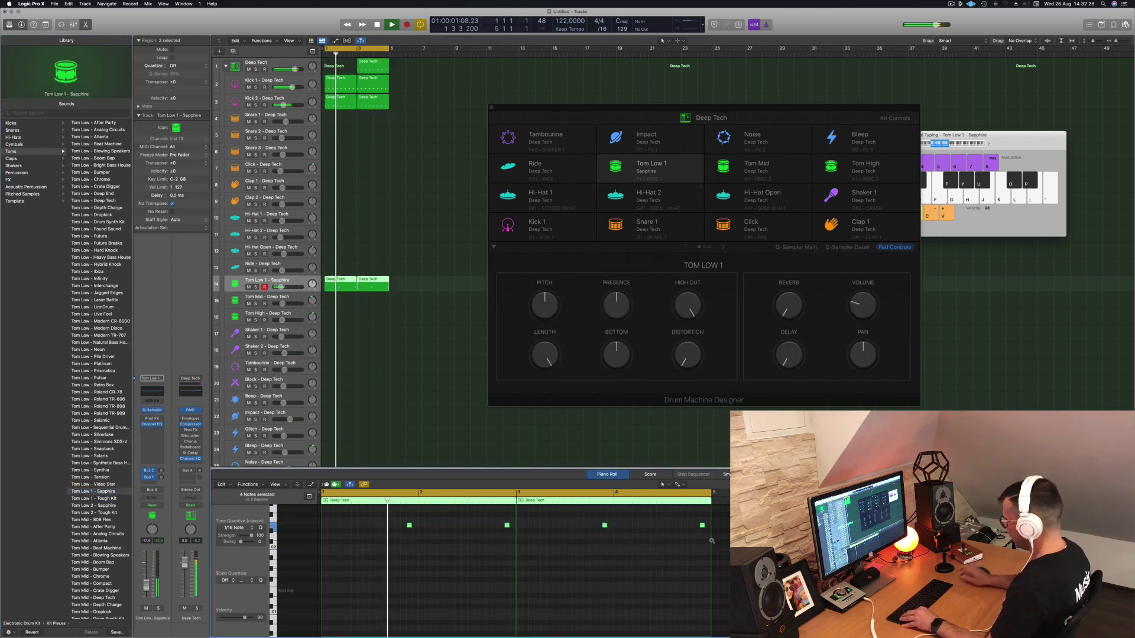
key("alt+shift+Down")
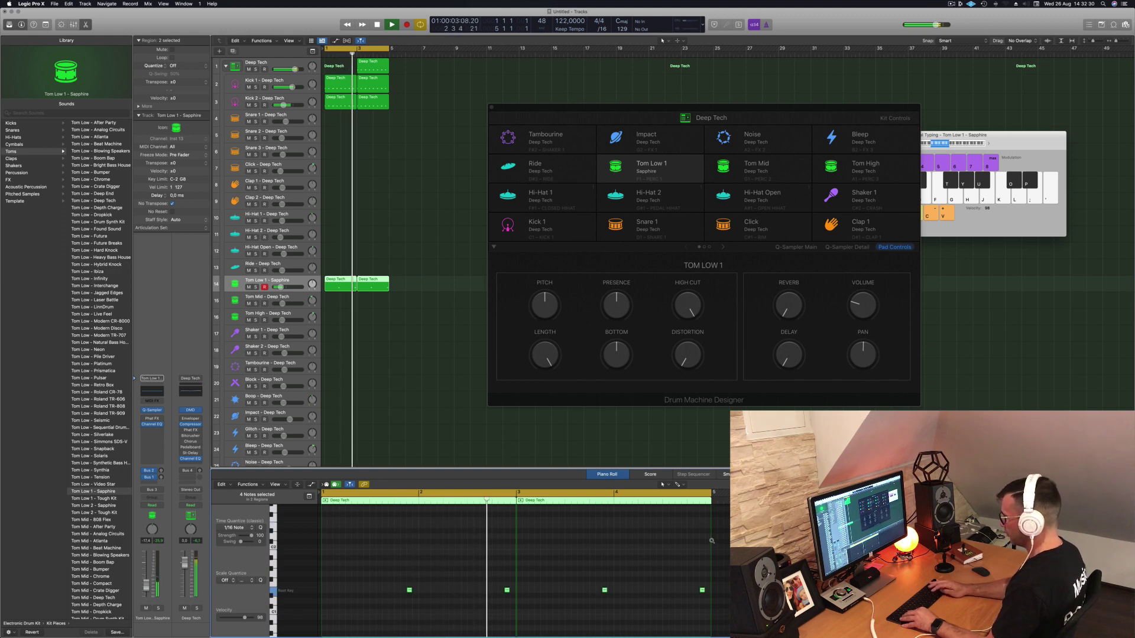
key("alt+shift+Up")
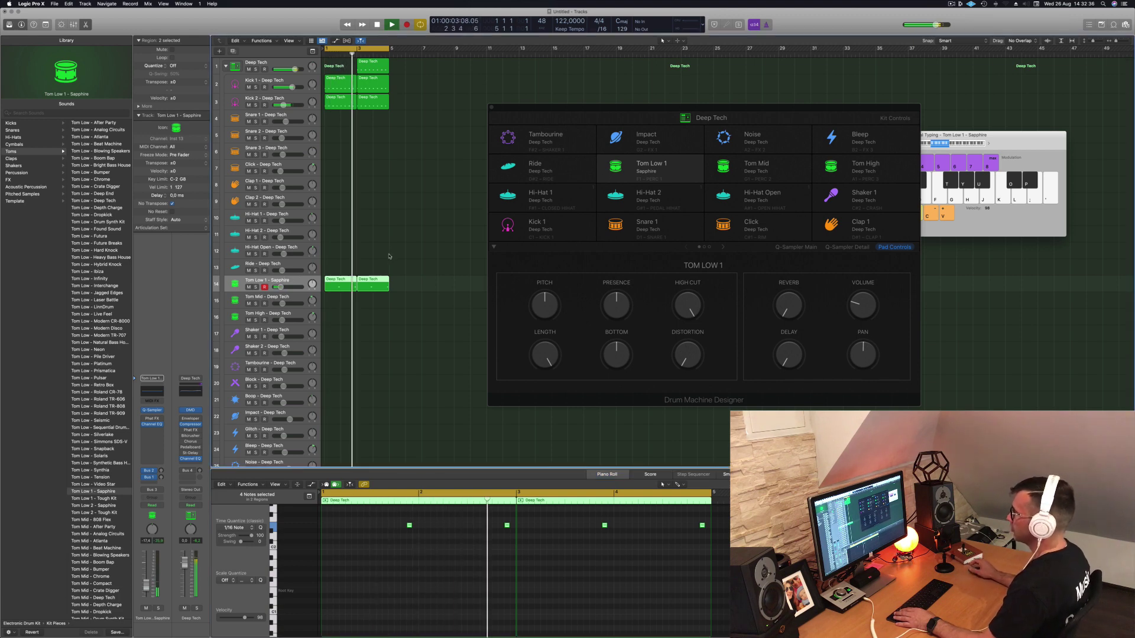
- Copy the first Tom Low 1 region onto the Tom Mid track below
scroll(292, 279, "down", 1)
left_click(412, 278)
scroll(415, 307, "down", 2)
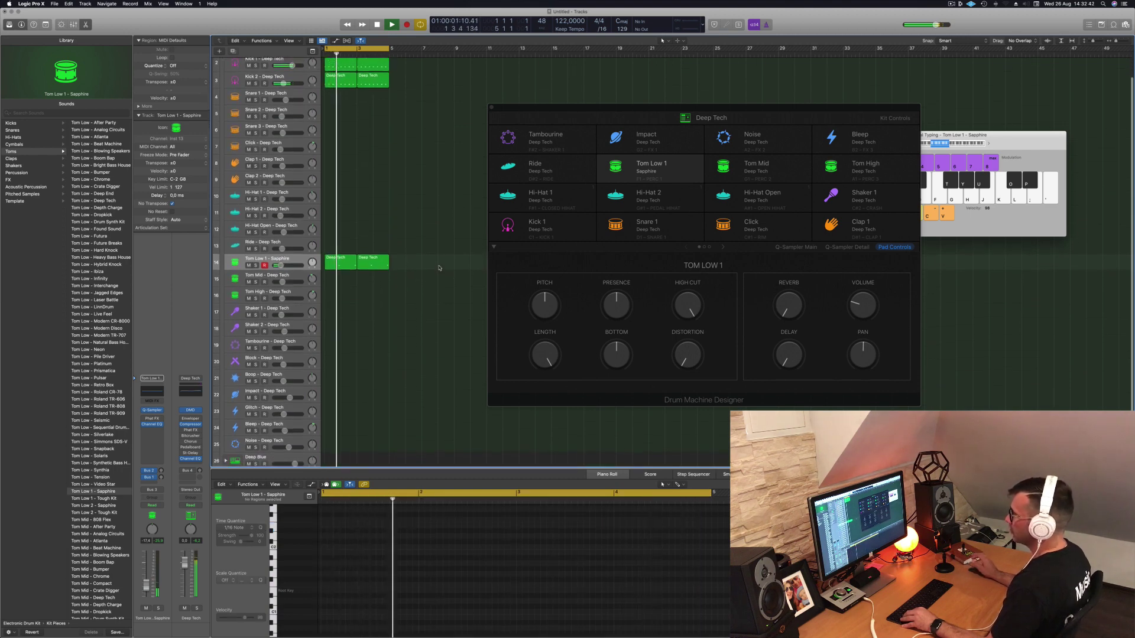
scroll(419, 251, "up", 1)
left_click_drag(341, 267, 333, 283)
- Shift the two copied Tom Mid notes to the start of the region and transpose them down to the Root Key
left_click_drag(353, 505, 574, 568)
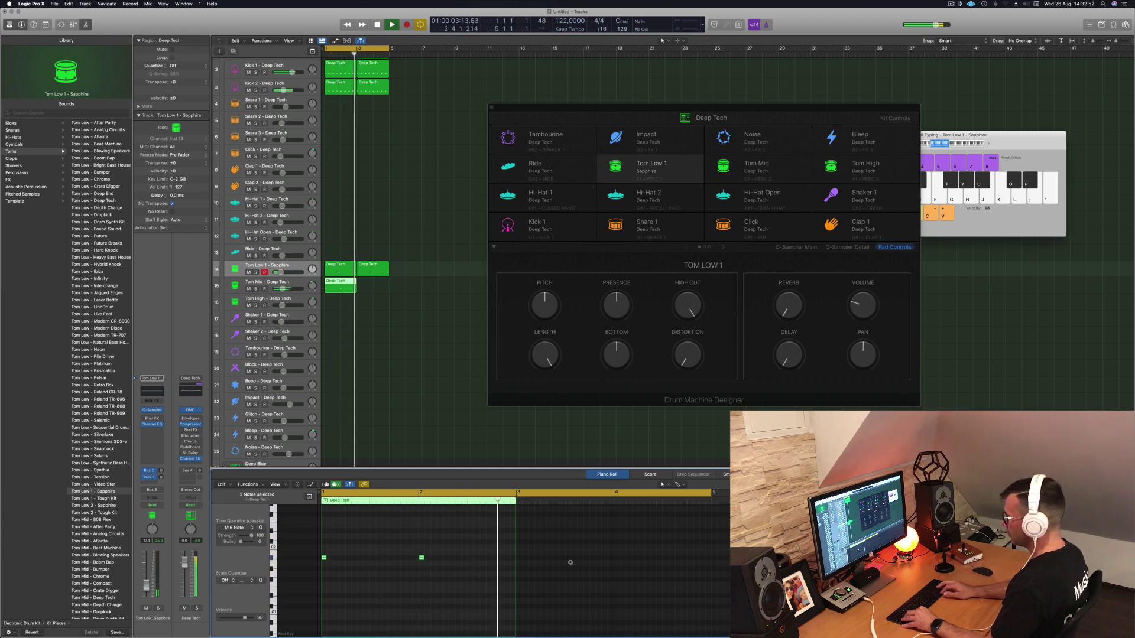
key("alt+Down")
key("alt+Down")
key("alt+Down")
key("alt+Down")
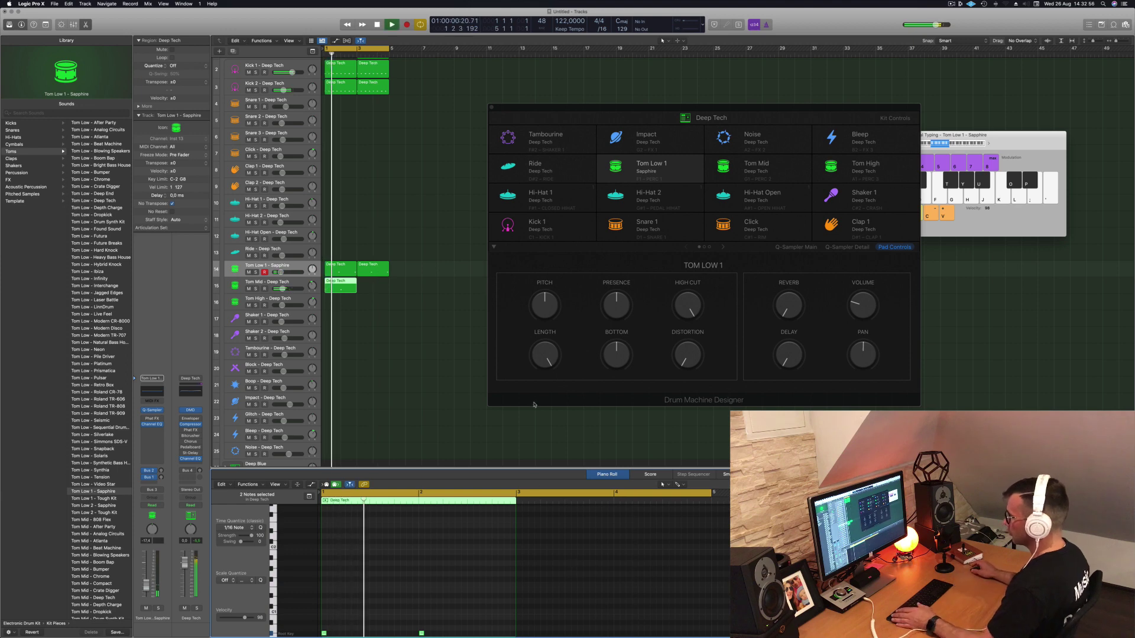
- Nudge the two Tom Mid notes slightly later in the Piano Roll
left_click_drag(447, 625, 332, 602)
scroll(333, 599, "up", 3)
scroll(334, 599, "up", 1)
left_click_drag(465, 533, 313, 560)
key("alt+Right")
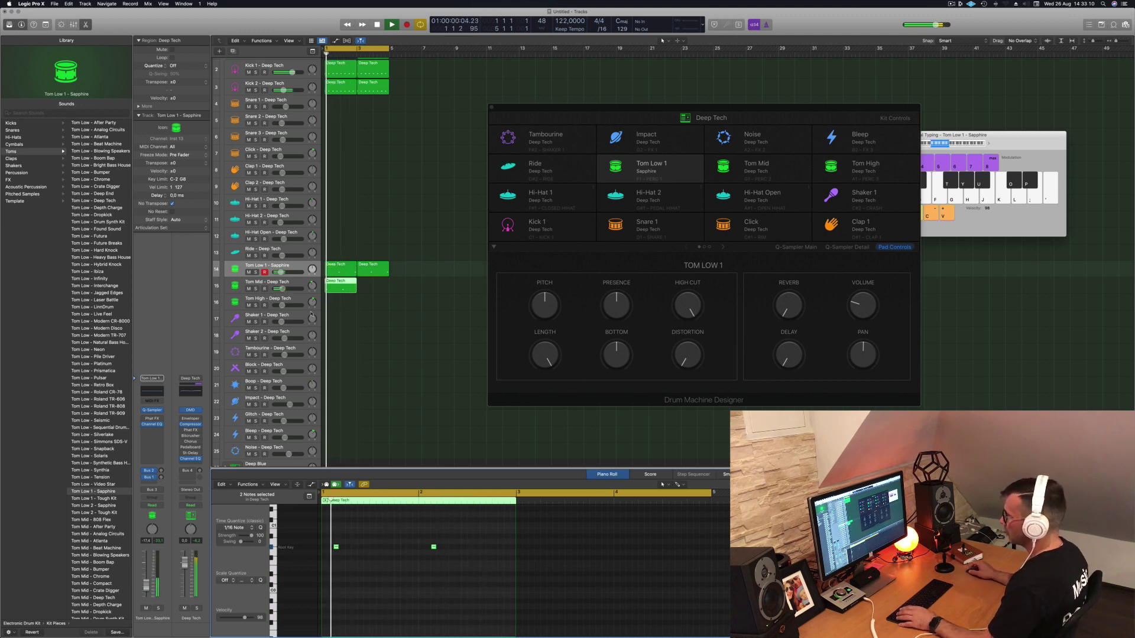
- Lower the Tom Mid notes by an octave, select their track and duplicate the region to bar 3
key("Down")
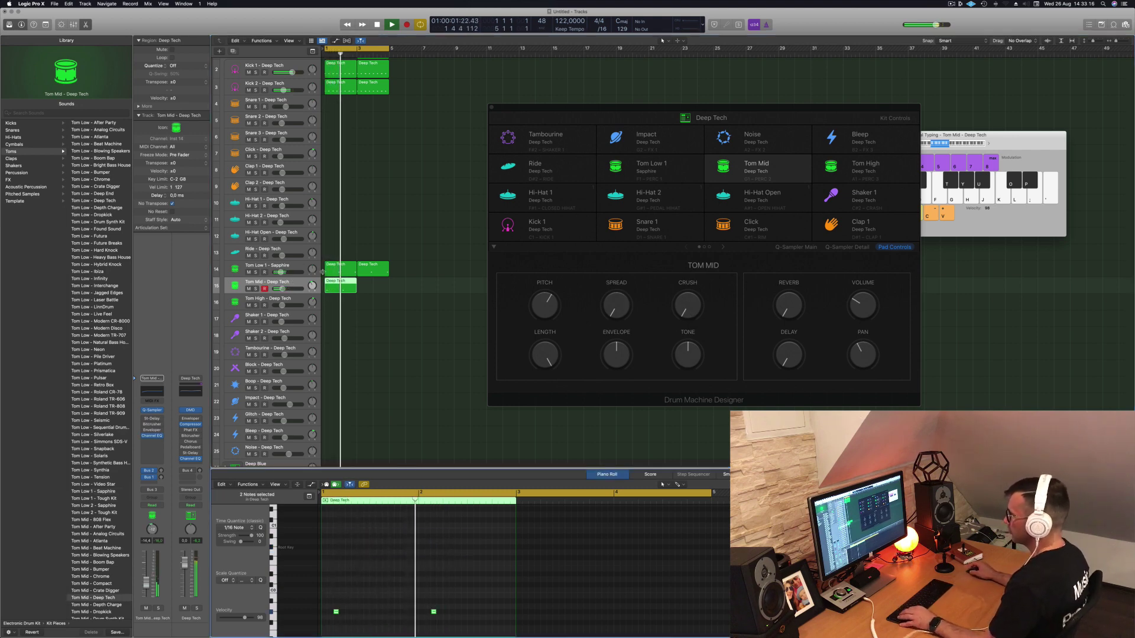
left_click_drag(336, 283, 370, 283)
left_click(291, 288)
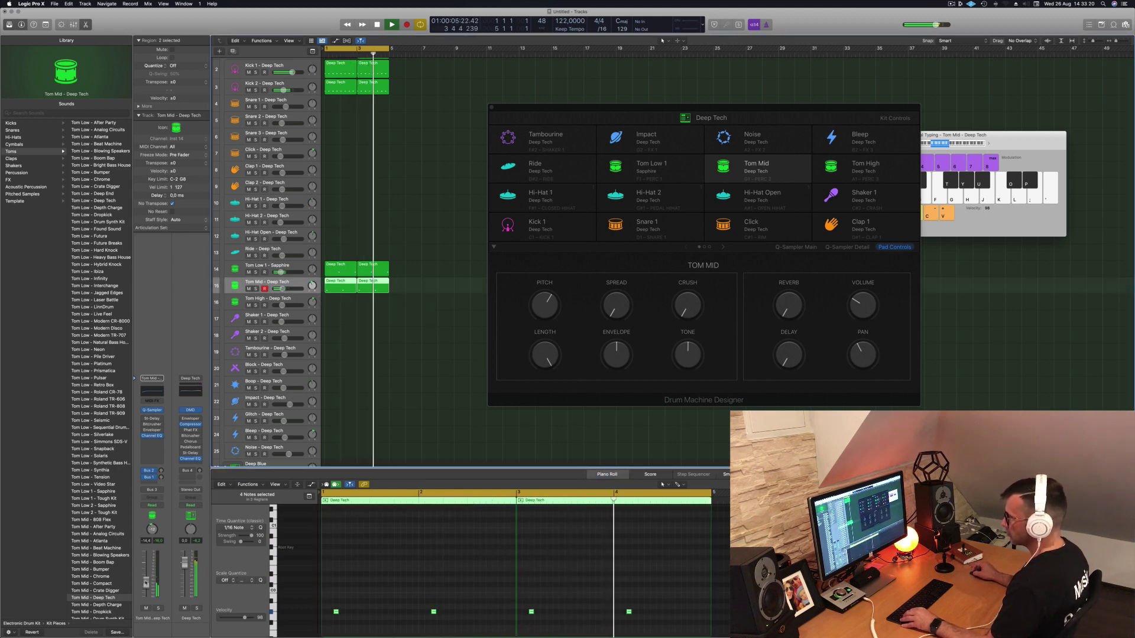
- Select the main Deep Tech track and open its Enveloper plug-in
key("super+Up")
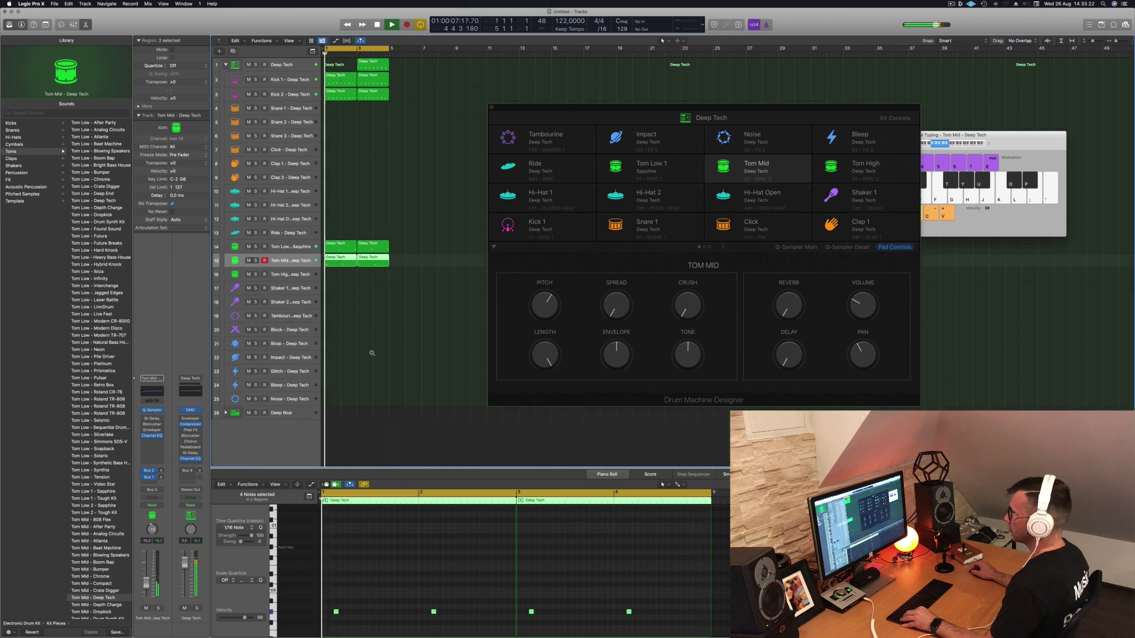
key("super+Up")
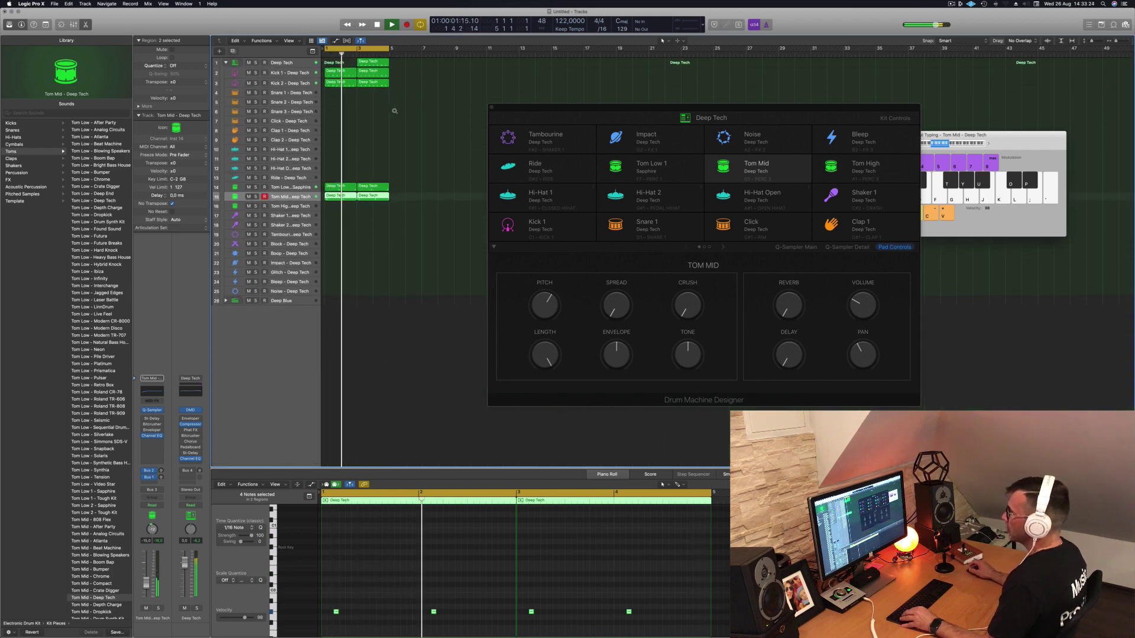
left_click(294, 60)
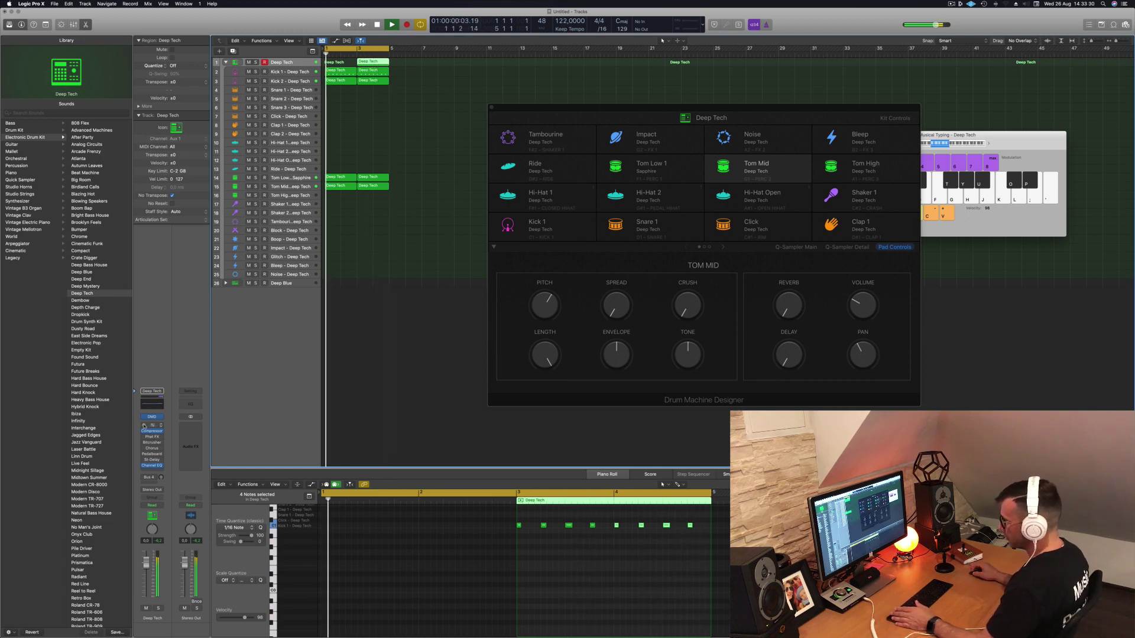
left_click(152, 425)
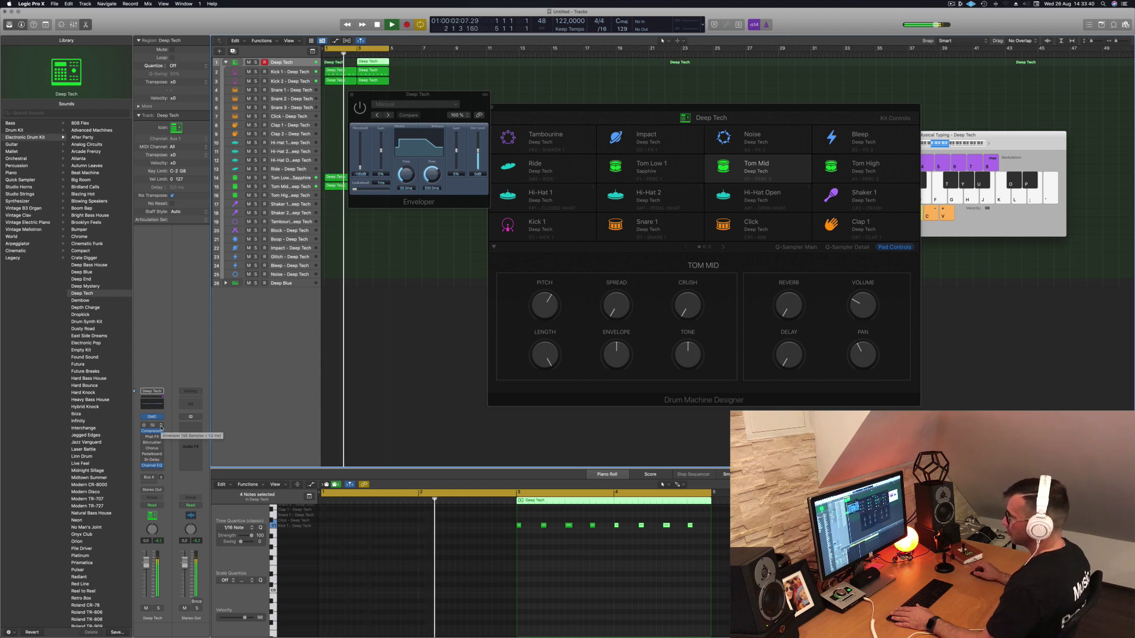
- Replace the Phat FX plug-in on the Deep Tech track with SubBass
left_click(160, 438)
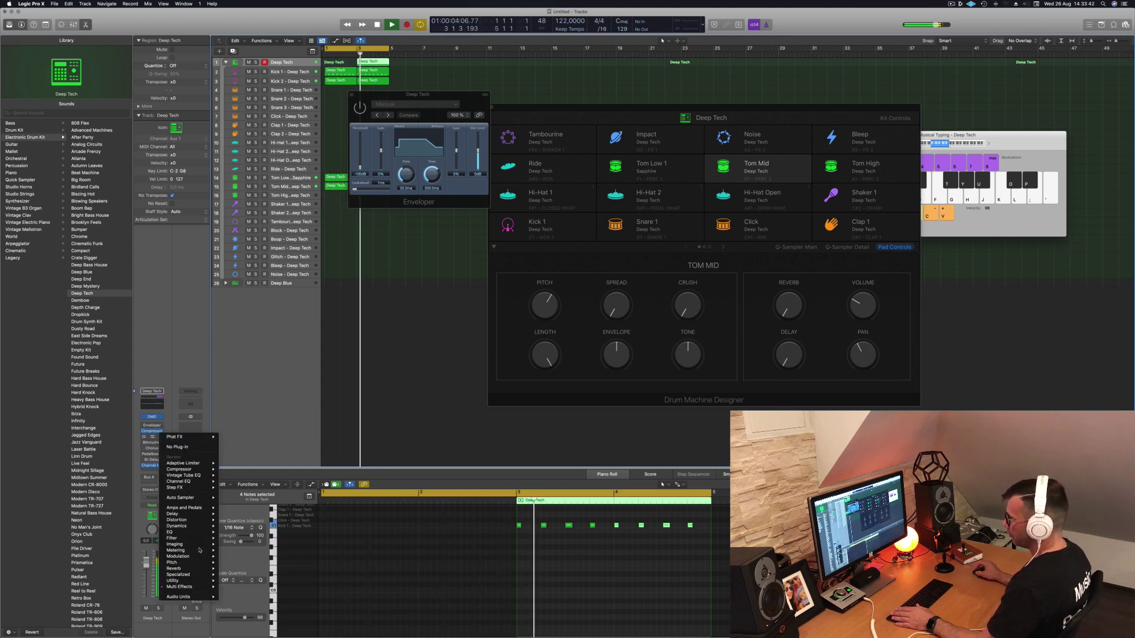
mouse_move(188, 582)
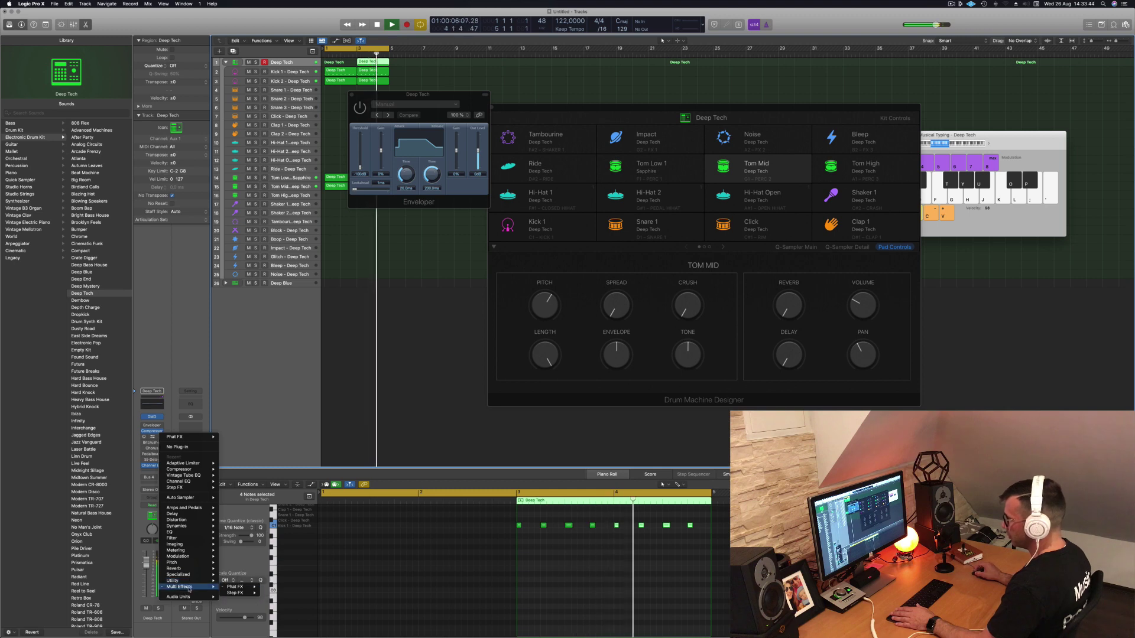
mouse_move(236, 587)
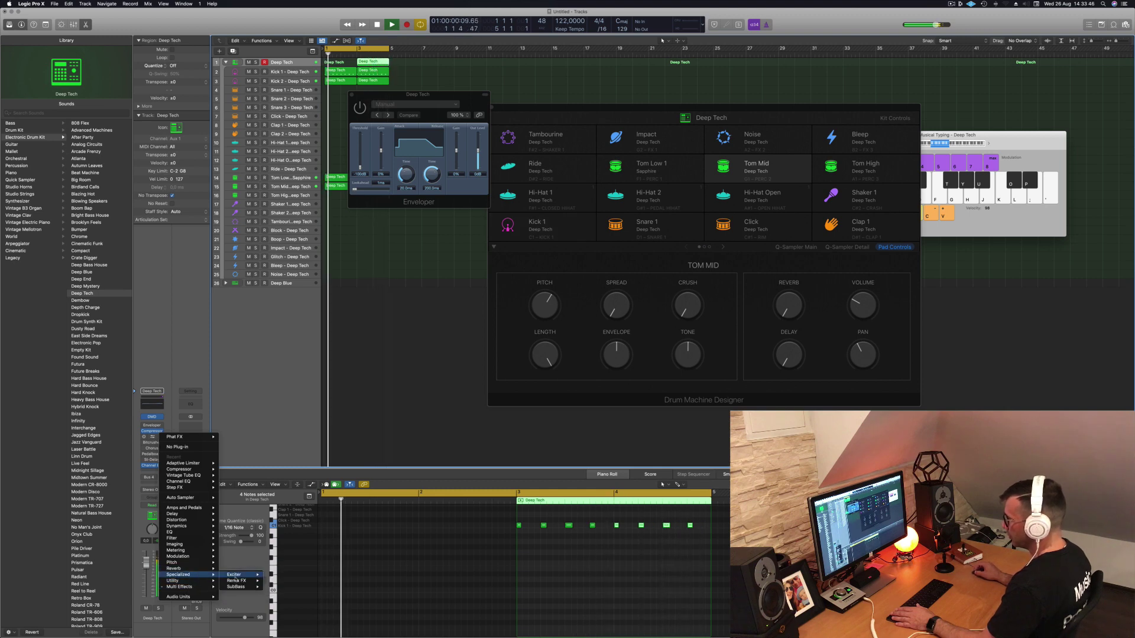
left_click(278, 587)
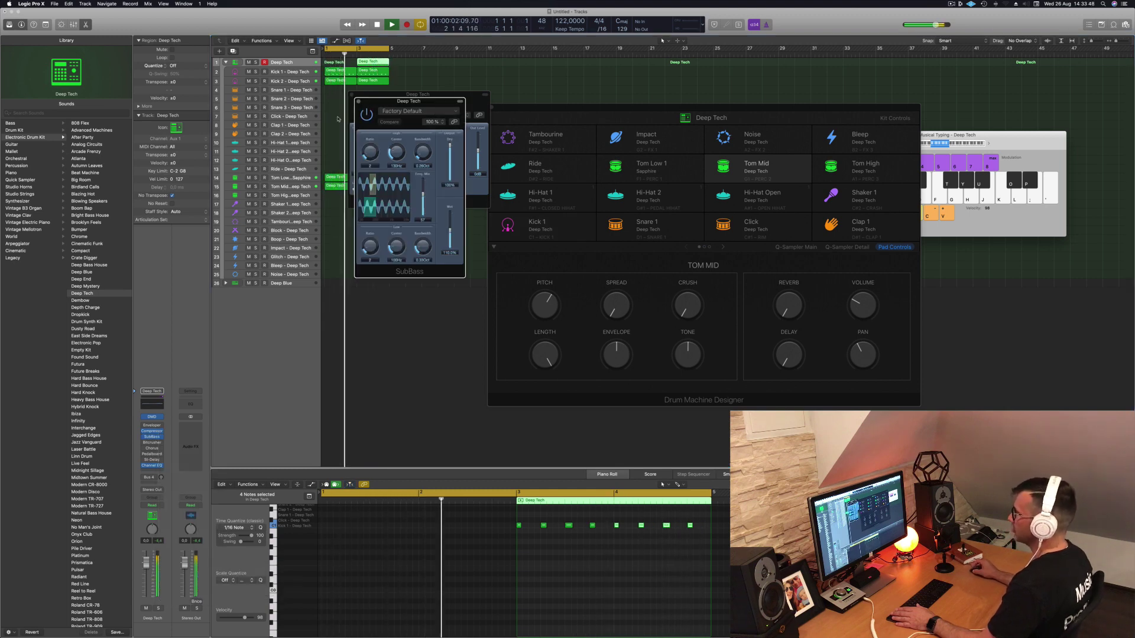
- Load the Kick Warmer preset in SubBass and place its window over the lower part of the Enveloper
left_click_drag(405, 111, 378, 128)
left_click(379, 128)
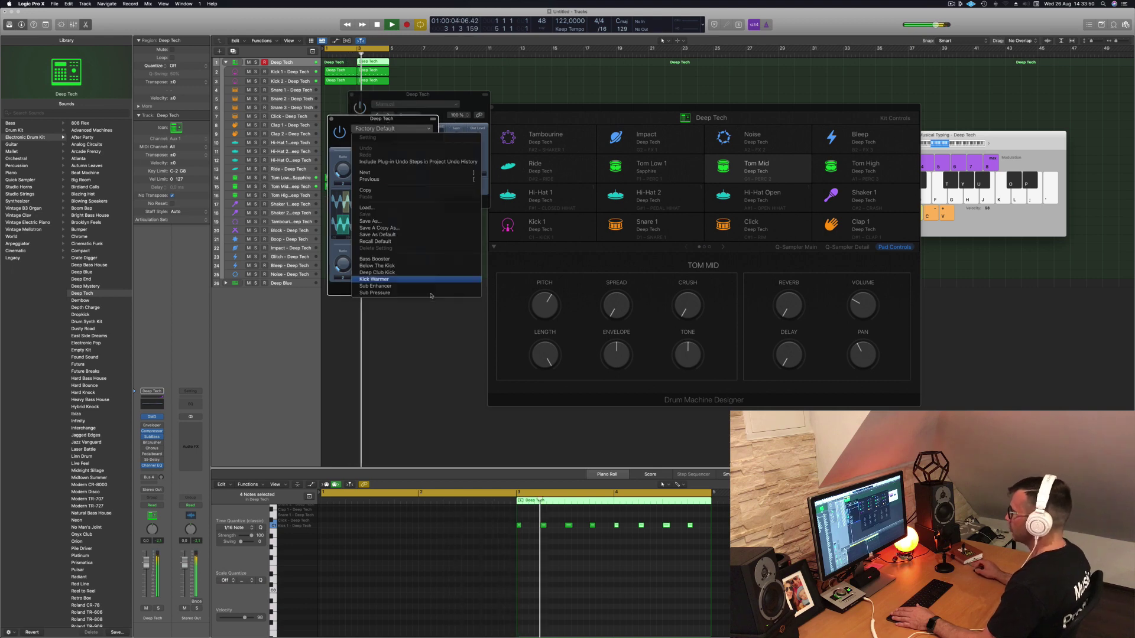
left_click(415, 284)
left_click_drag(406, 121, 429, 178)
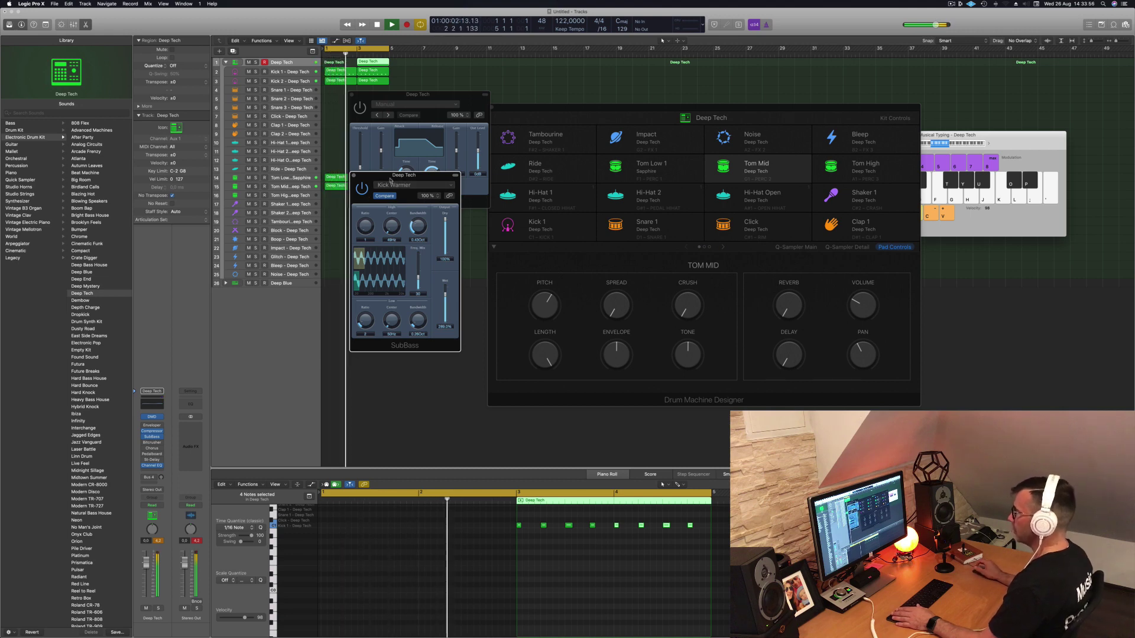
- Try the Sub Pressure preset in SubBass, load Bass Booster instead and move the plug-in window clear of the Enveloper controls
left_click(414, 185)
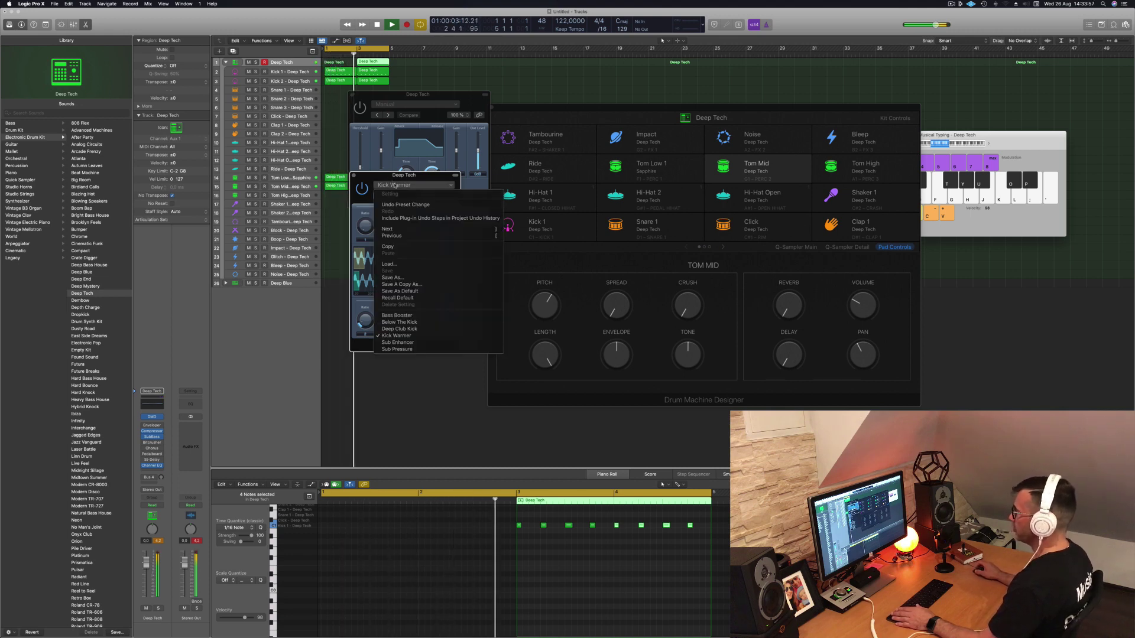
left_click(416, 350)
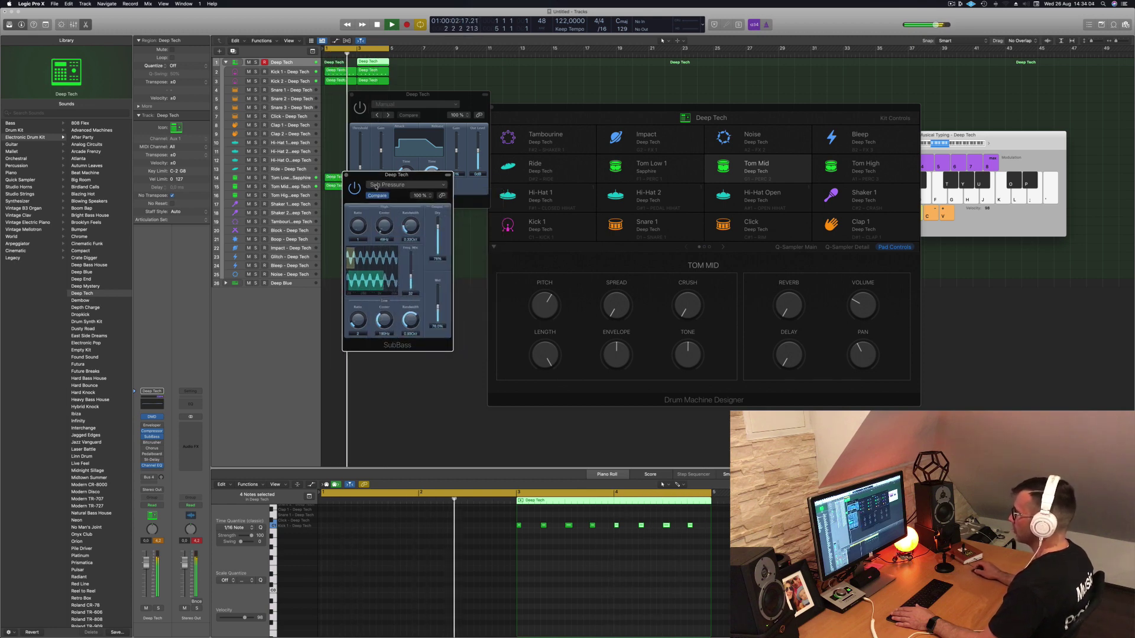
left_click(426, 186)
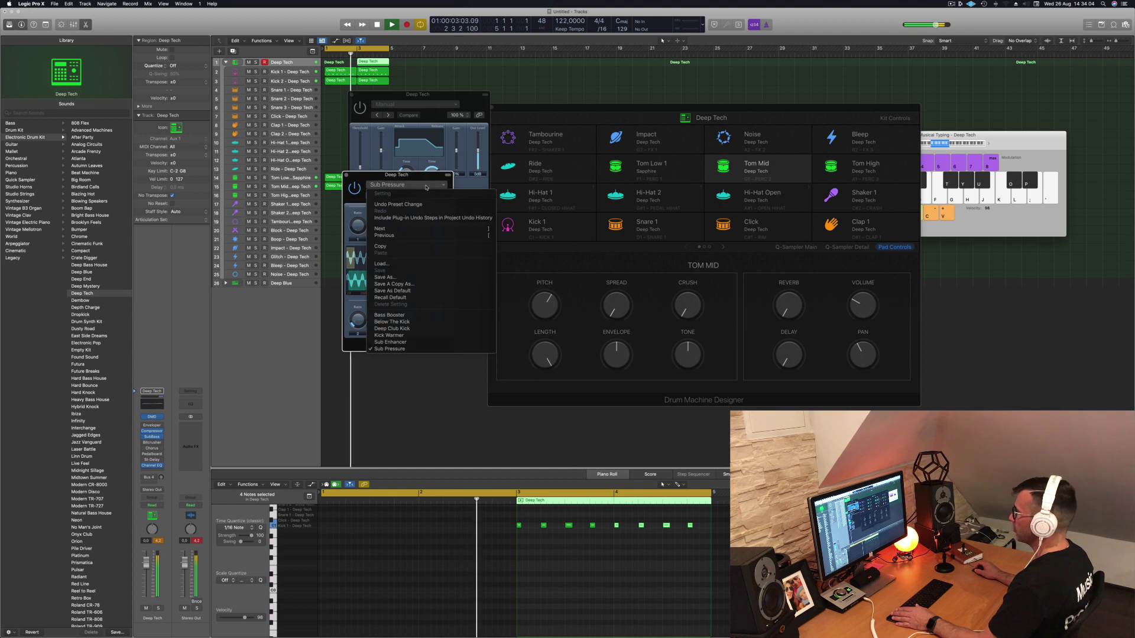
left_click(408, 315)
left_click_drag(422, 181, 454, 197)
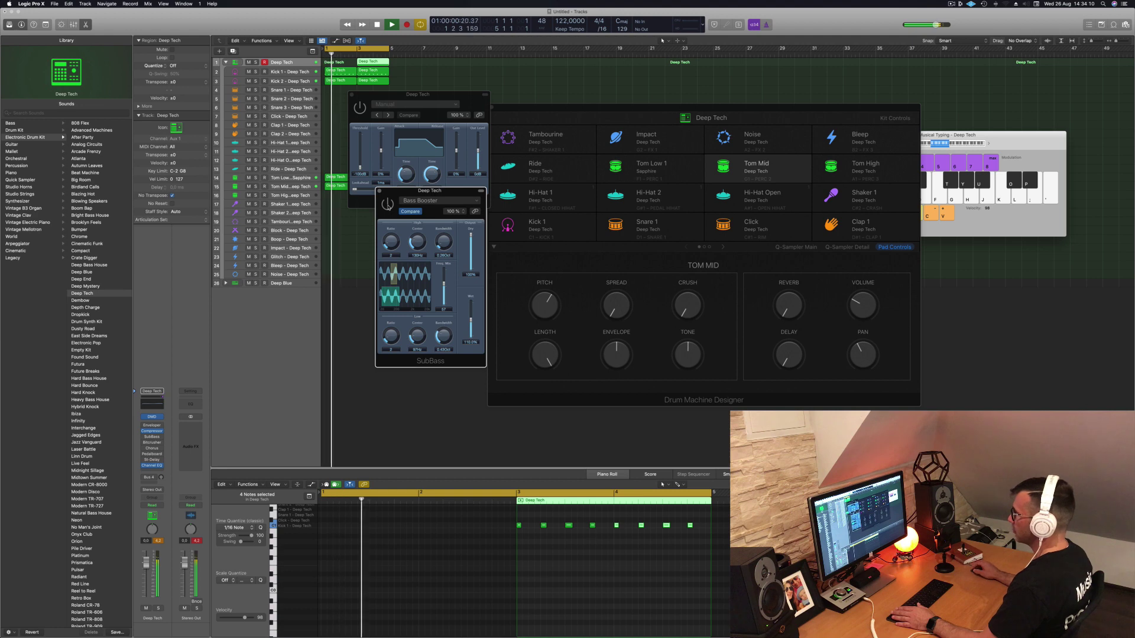
- Delete the region at bar 3 on the main Deep Tech track and close the Enveloper window
left_click(159, 541)
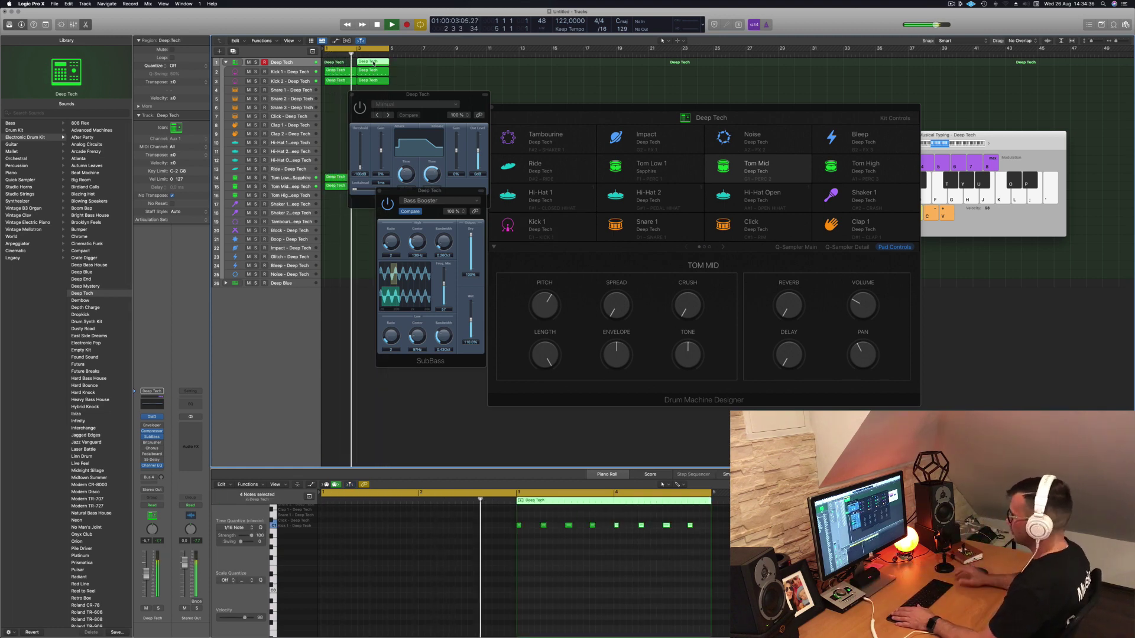
key("Delete")
left_click(352, 95)
left_click(352, 95)
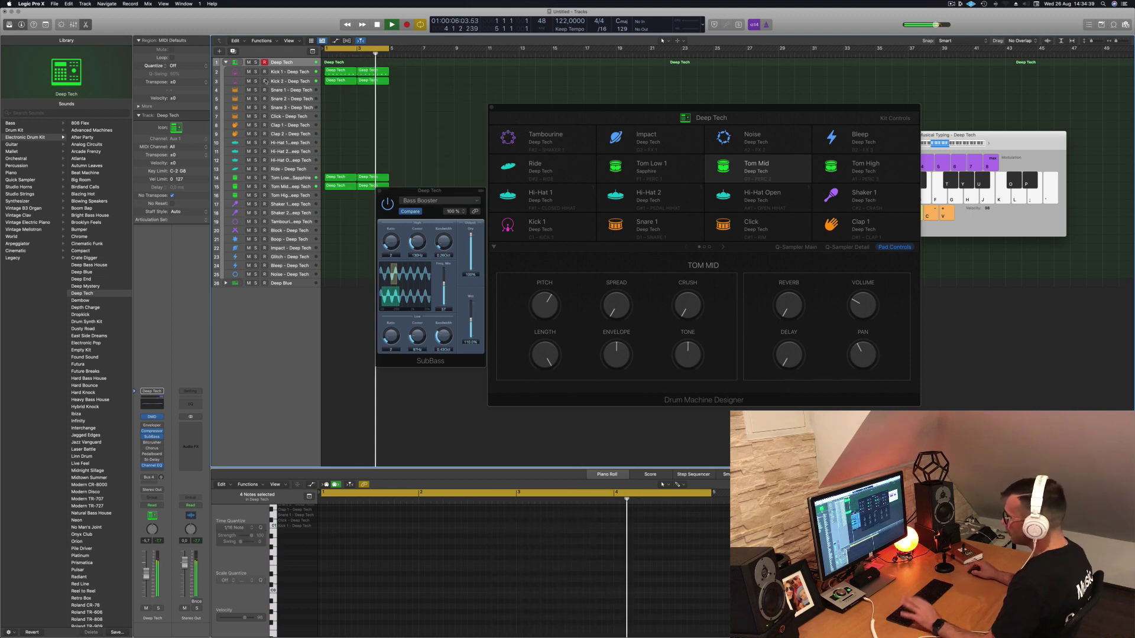
- Collapse the Deep Tech track stack, select the Deep Blue kit track and expand its stack
left_click(226, 63)
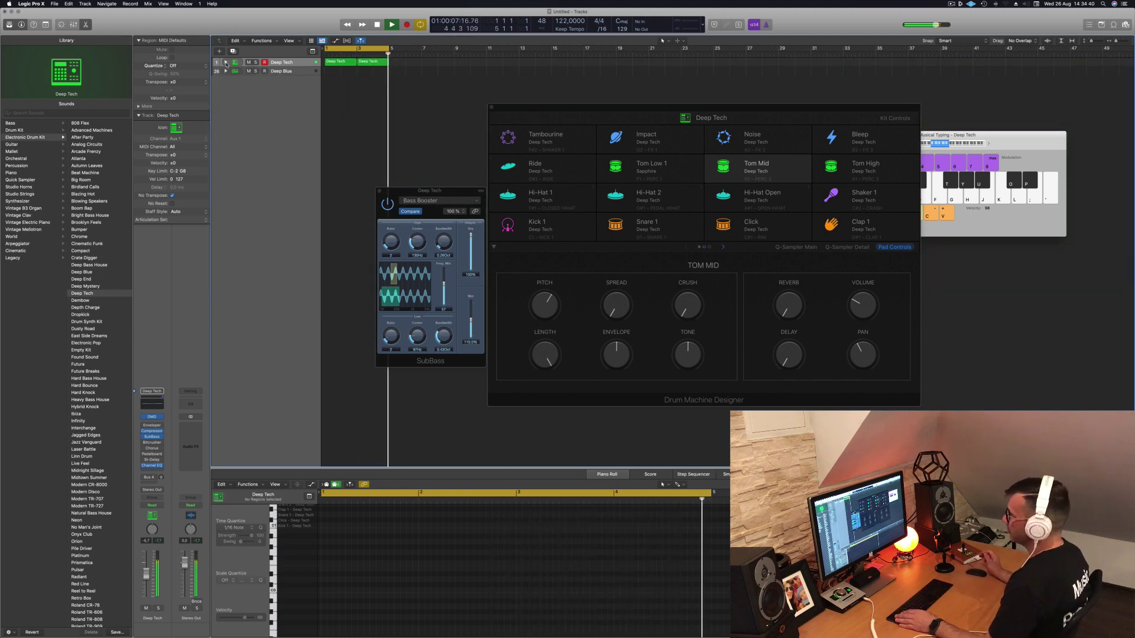
left_click(293, 72)
left_click(225, 70)
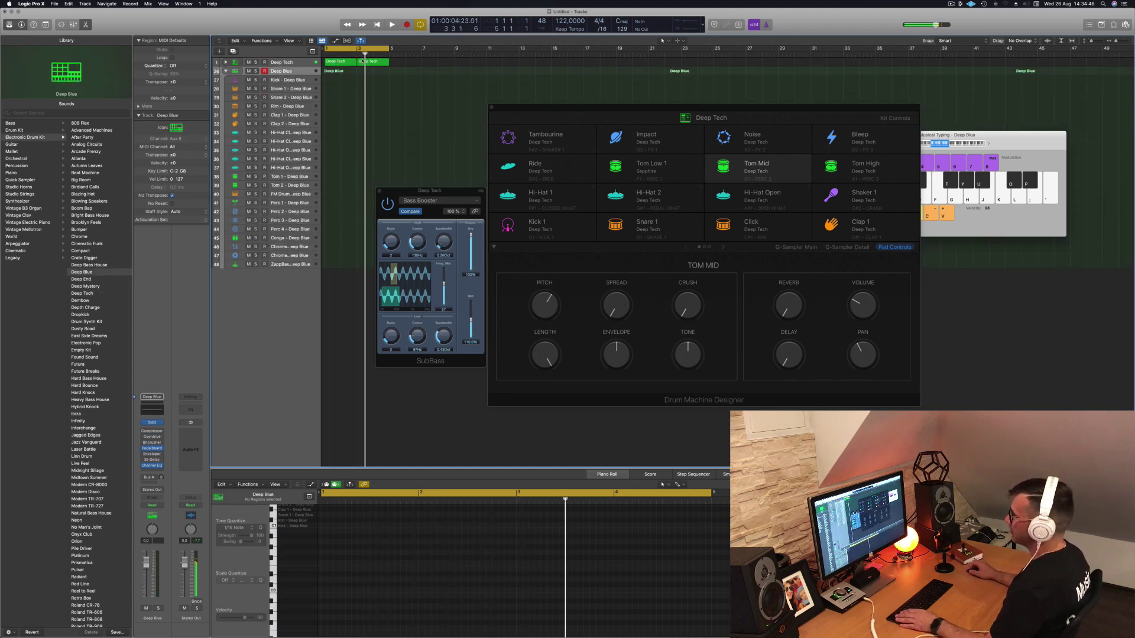
- Copy a Deep Tech kick region at bar 1 to the Deep Blue kit's Kick track and collapse the Deep Tech stack
left_click(343, 64)
left_click_drag(343, 65, 334, 91)
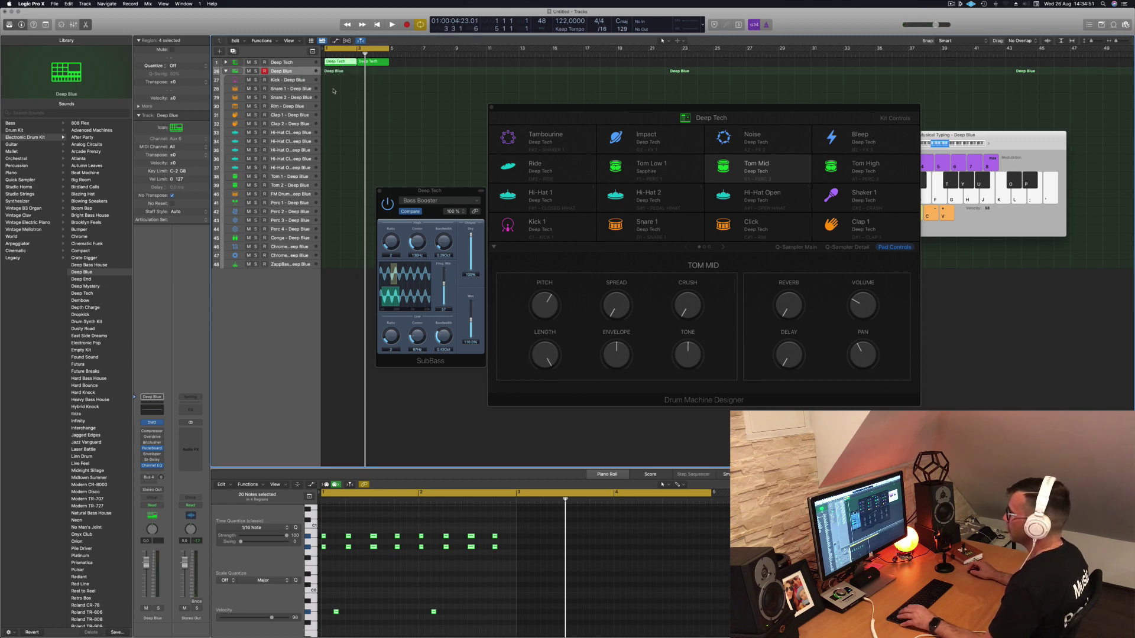
left_click(225, 62)
left_click(344, 69)
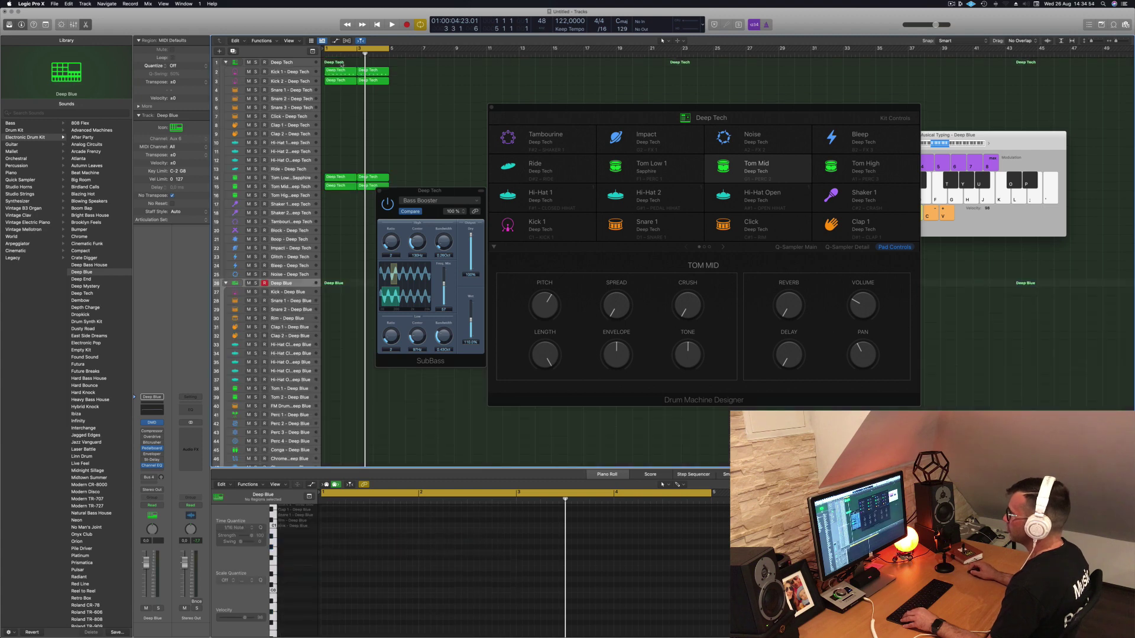
left_click_drag(343, 77, 334, 292)
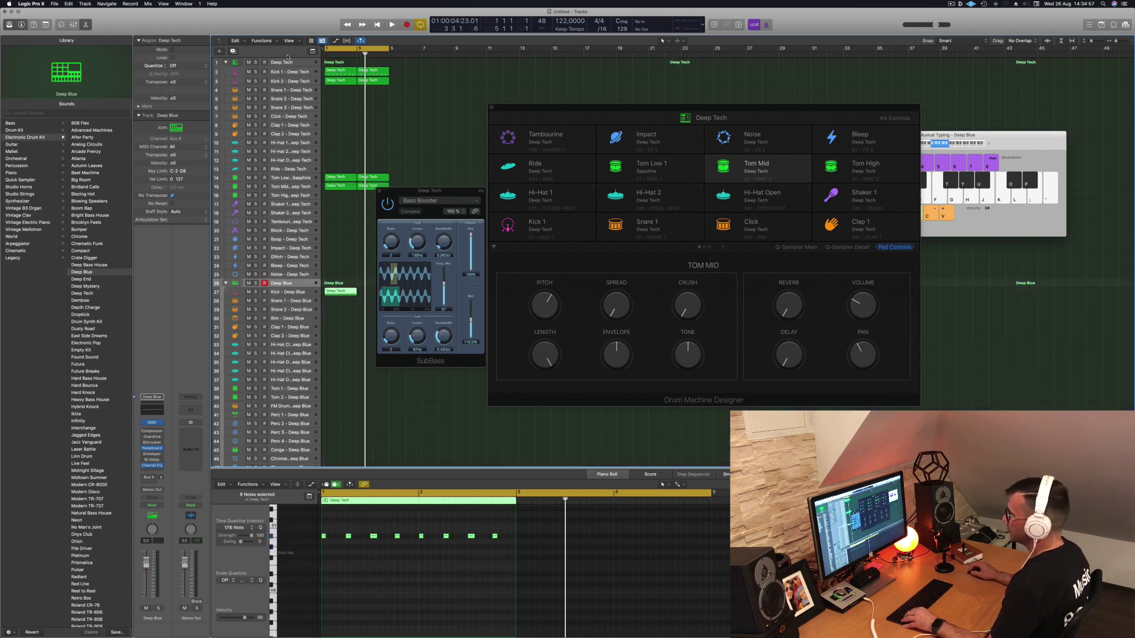
left_click(225, 63)
- Set the low cut to 202 Hz in the Channel EQ on the main Deep Blue track and close the plug-in
left_click(294, 74)
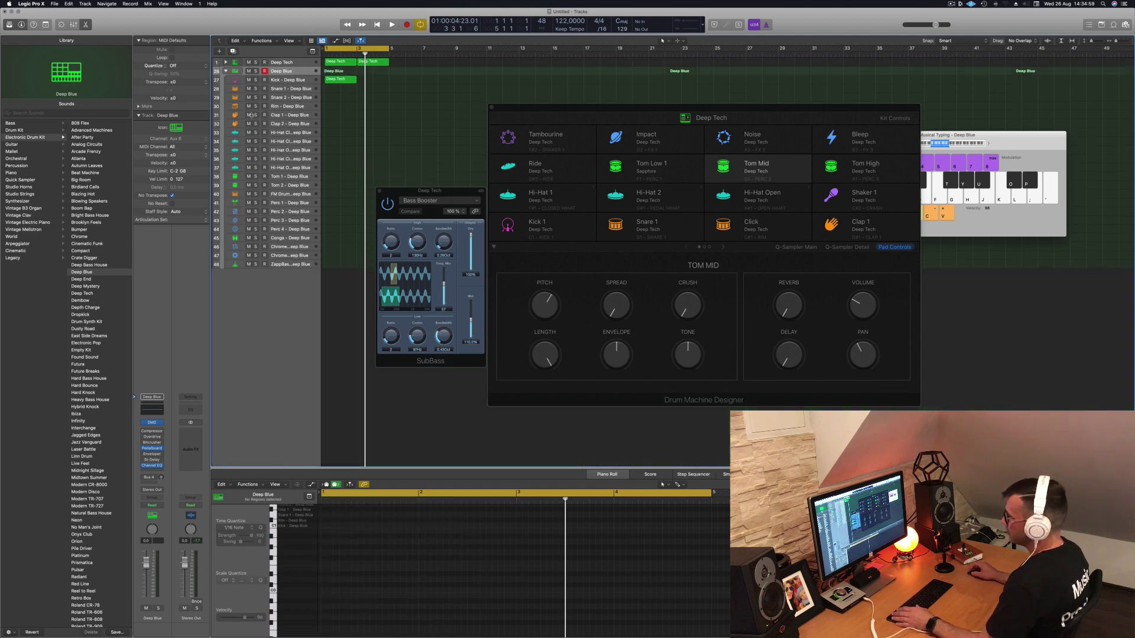
left_click(149, 412)
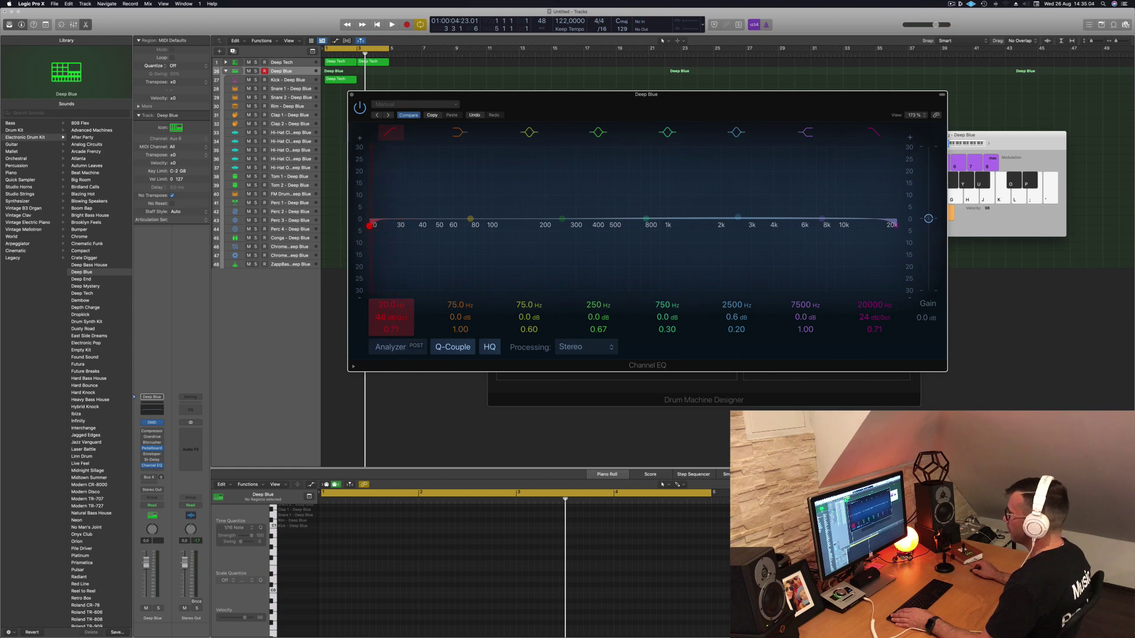
left_click_drag(393, 225, 545, 225)
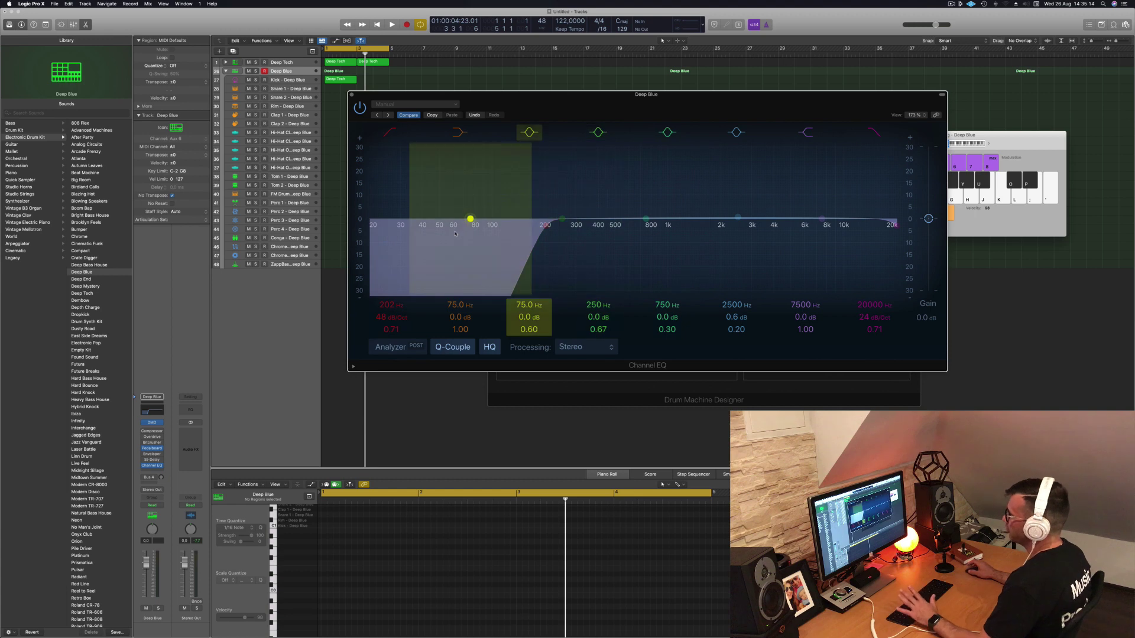
left_click(351, 95)
- Select the Kick - Deep Blue track and transpose its notes down three semitones during playback
key("space")
left_click(276, 80)
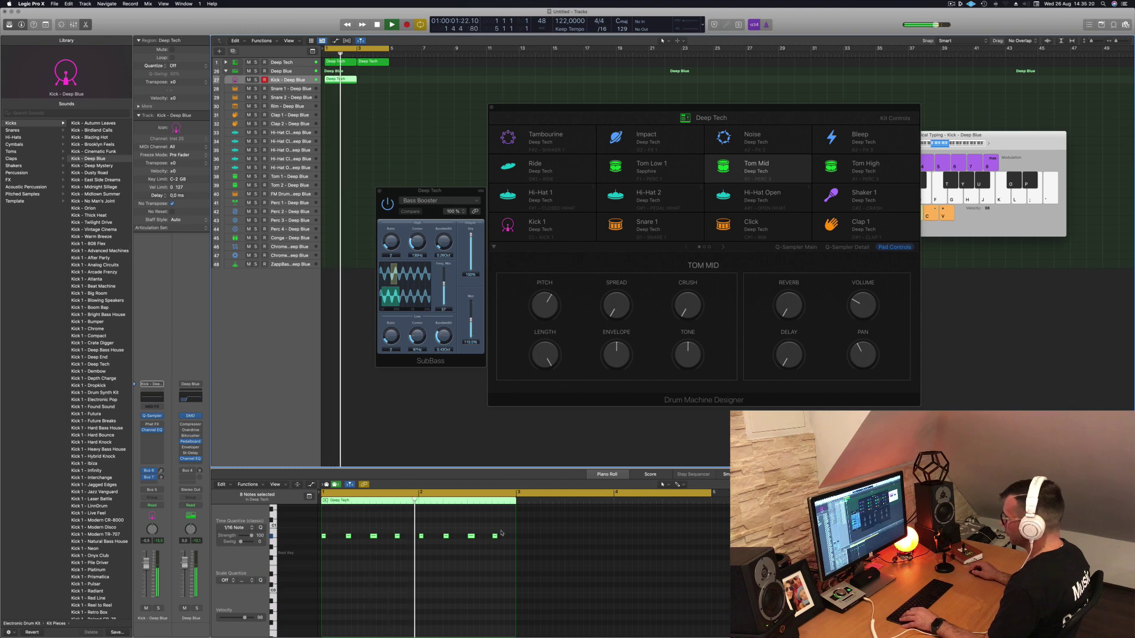
key("space")
key("space")
key("alt+Down")
key("alt+Down")
key("alt+Down")
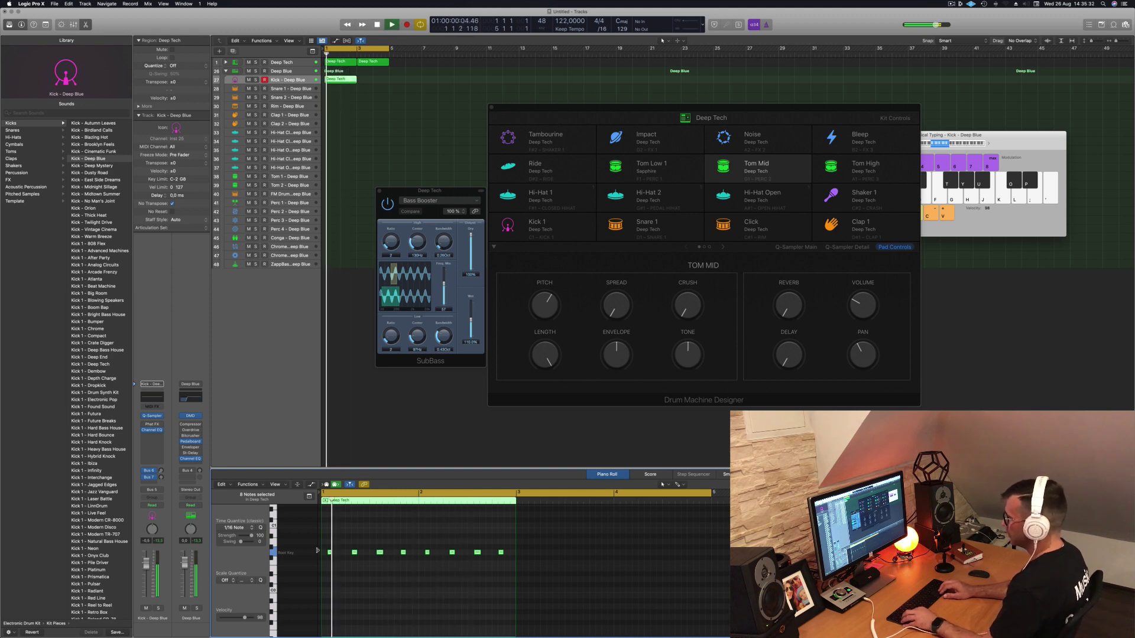
key("Return")
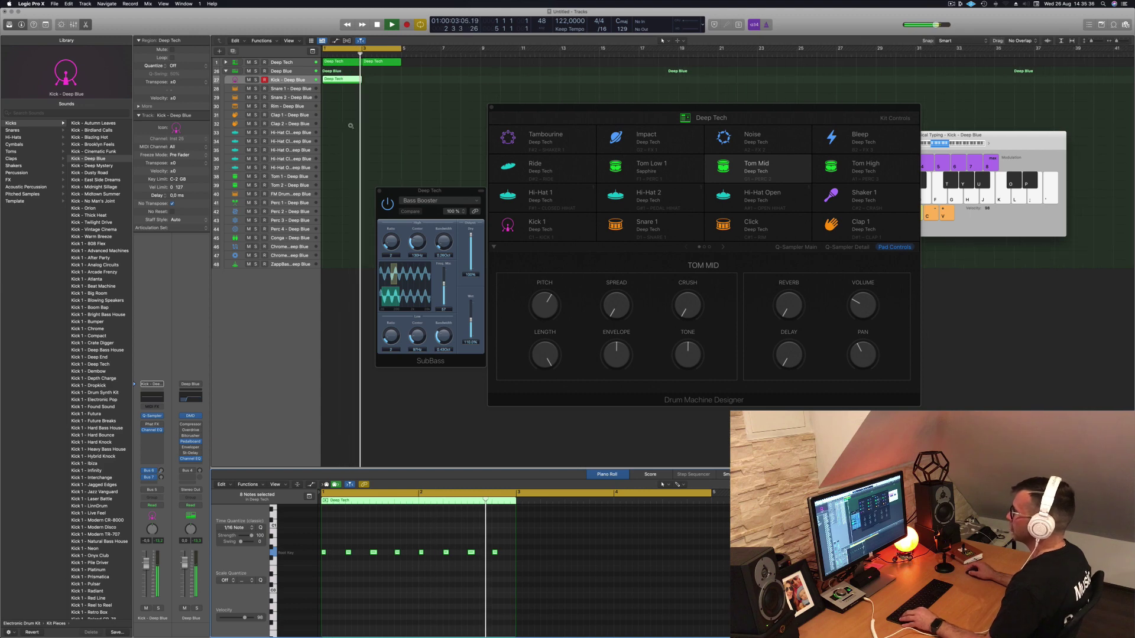
- Copy the region from Kick - Deep Blue to the Snare 1 - Deep Blue track and delete the regions on the Kick track
key("Return")
mouse_move(346, 82)
left_mouse_down()
mouse_move(393, 87)
mouse_move(343, 89)
left_mouse_up()
left_click(342, 81)
left_click_drag(425, 81, 349, 79)
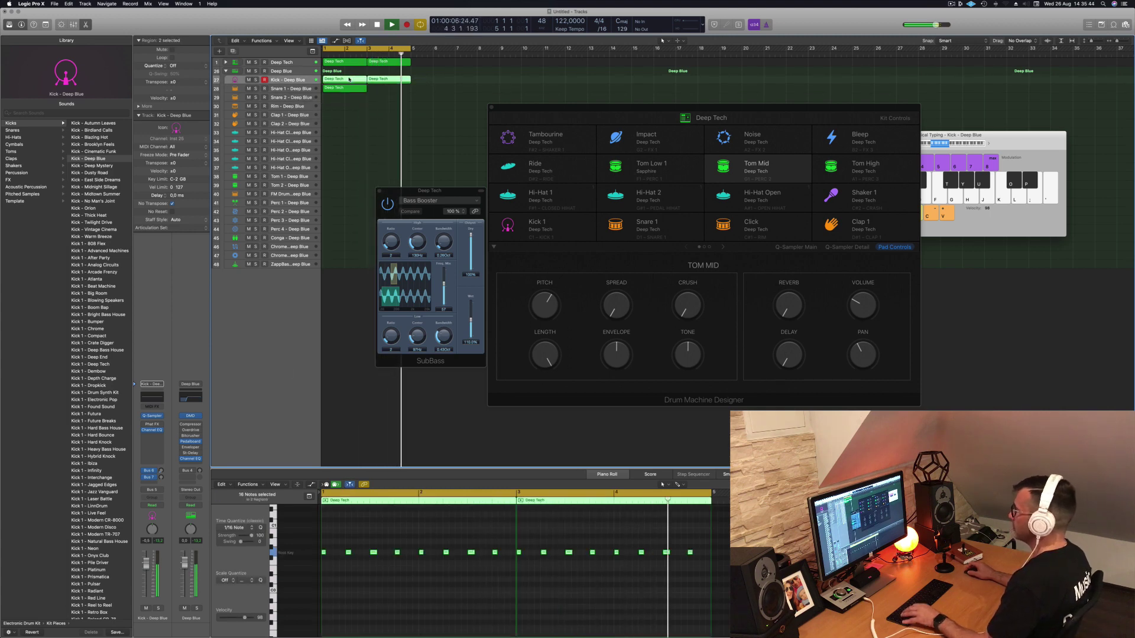
key("Delete")
- Delete the Snare 1 notes on beats 1 and 3 of both bars and duplicate the region to bar 3
key("space")
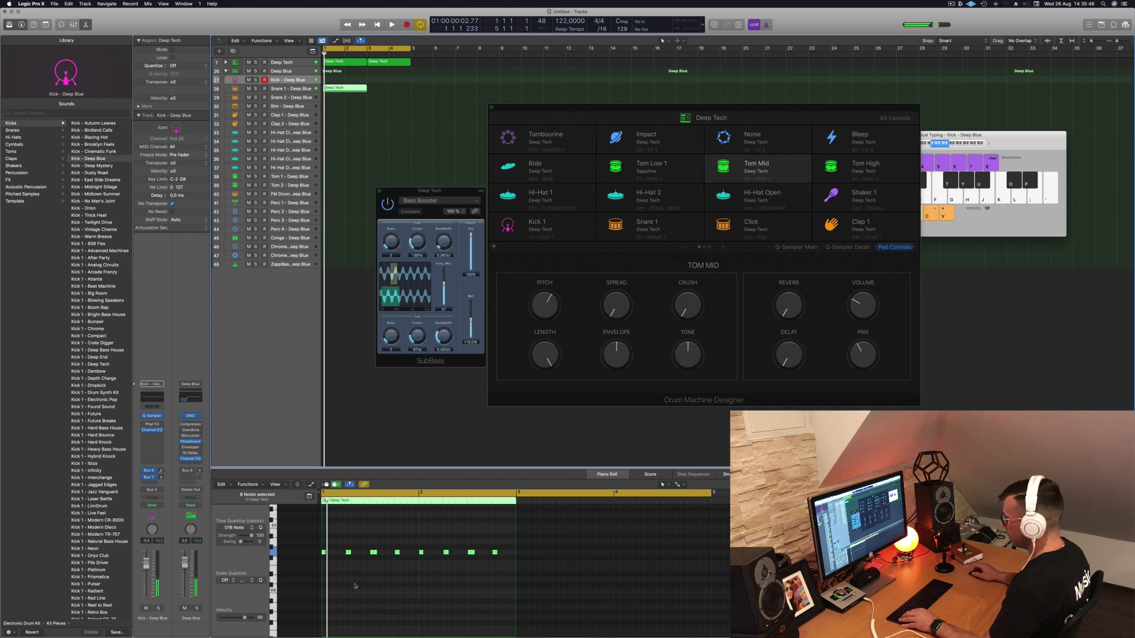
left_click_drag(338, 539, 321, 560)
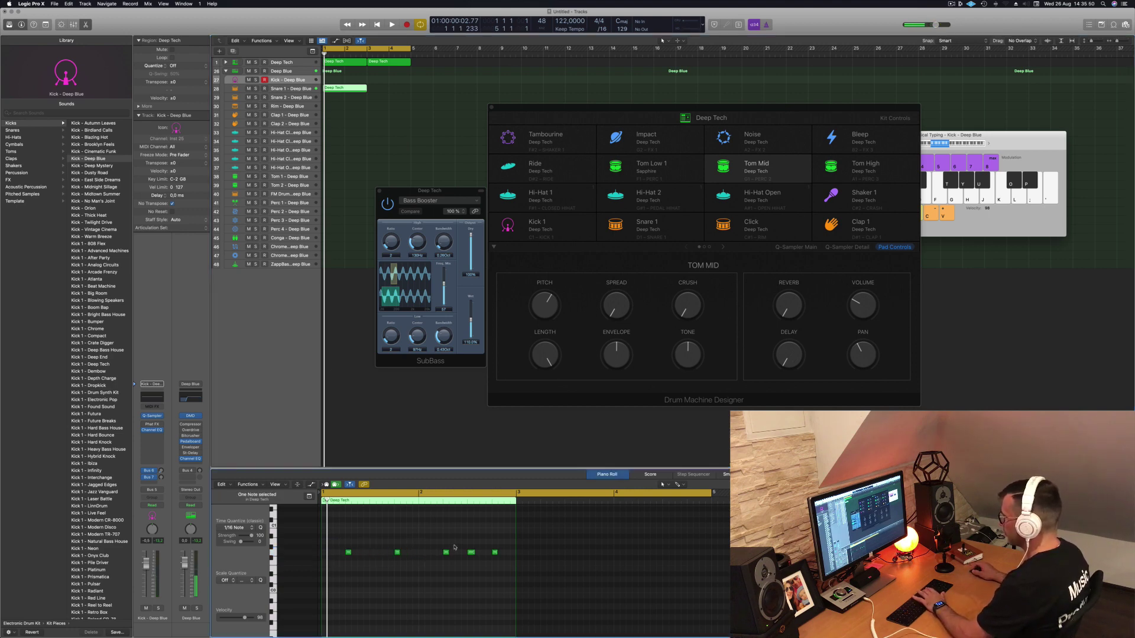
key("space")
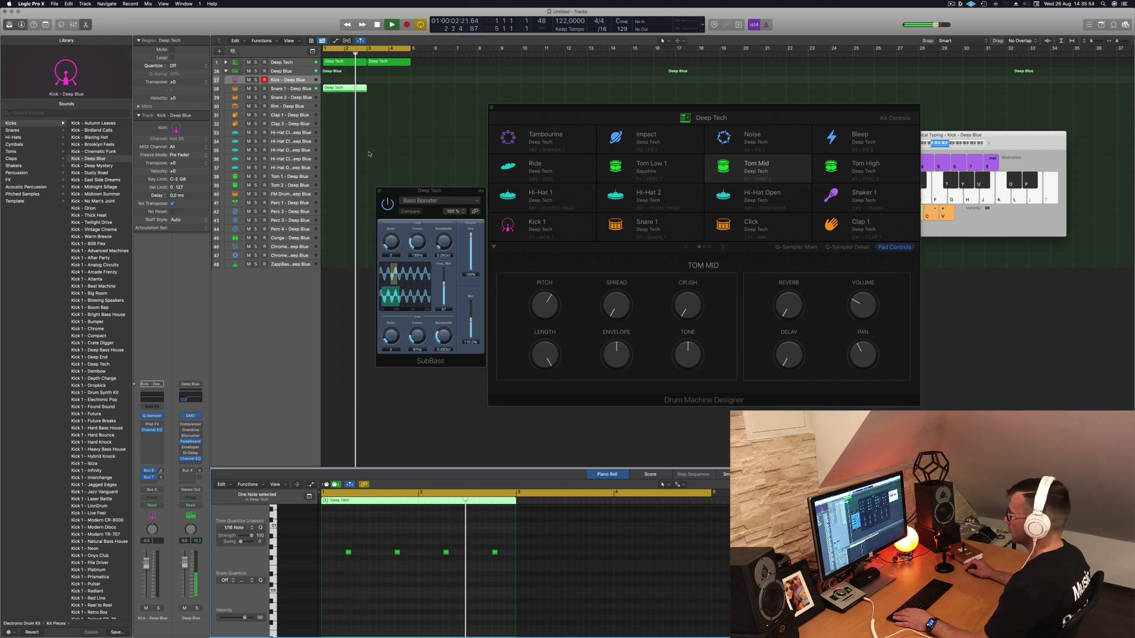
left_click_drag(345, 88, 389, 93)
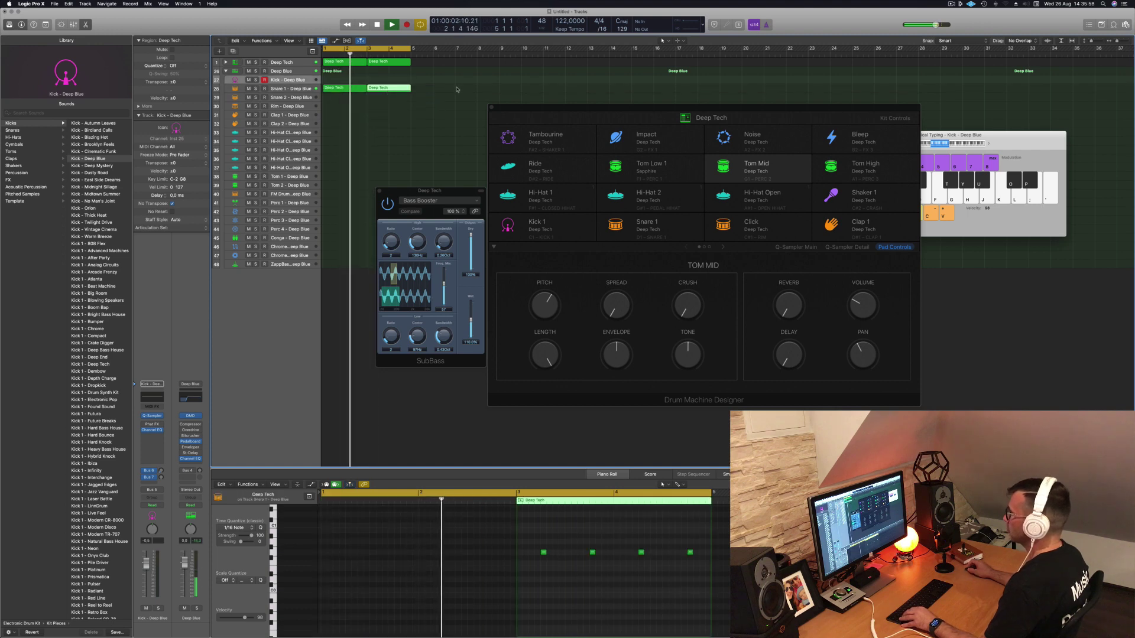
- Select all notes in both Snare 1 regions and transpose them up to the root key row
left_click_drag(333, 569, 733, 521)
key("alt+Up")
key("alt+Up")
key("alt+Up")
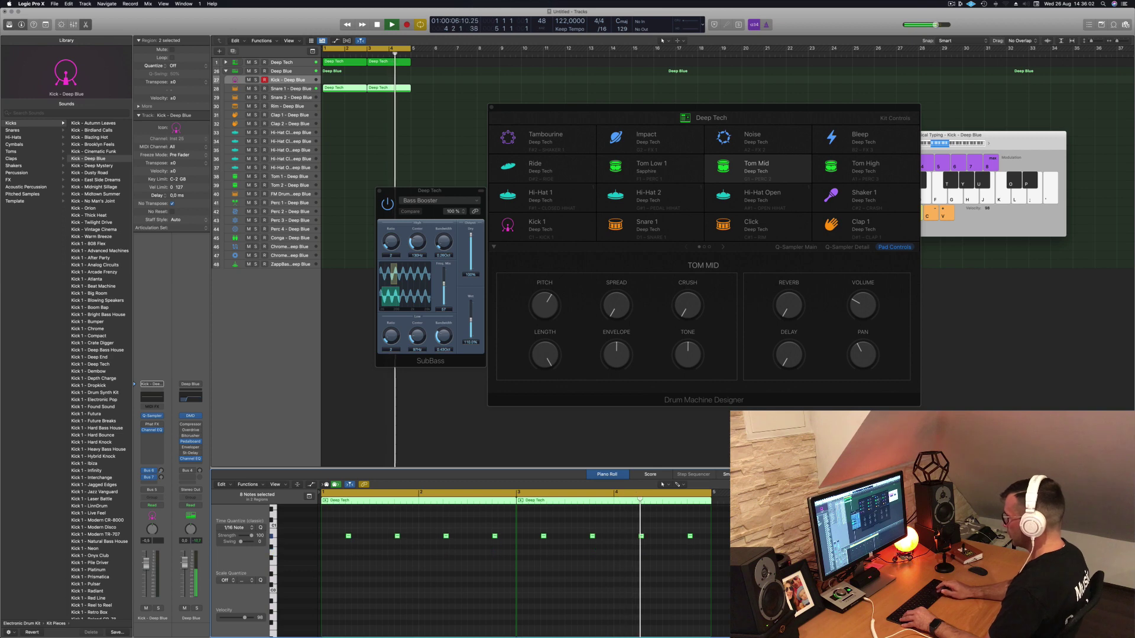
scroll(451, 606, "up", 10)
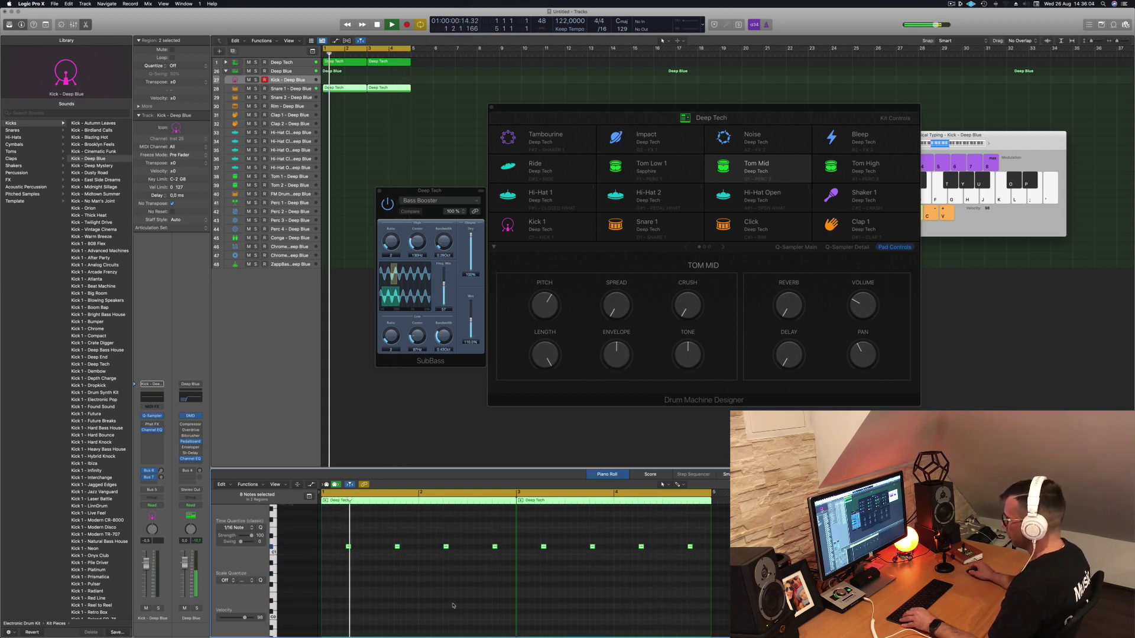
key("alt+shift+Up")
key("alt+Up")
key("alt+Up")
key("alt+Up")
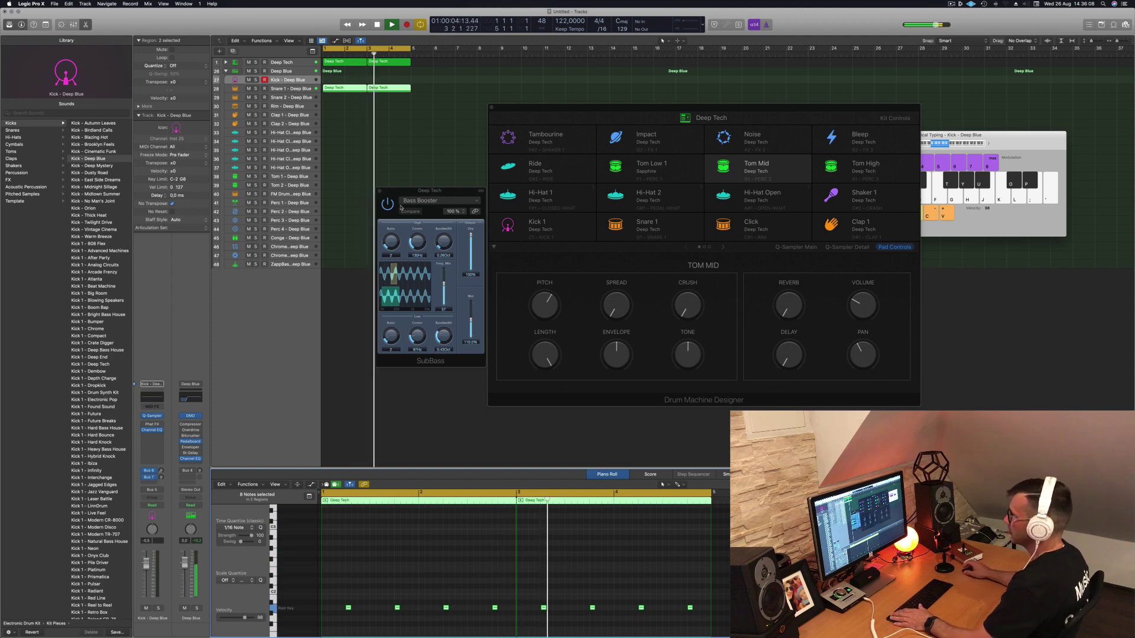
- Copy the Snare 1 region at bar 1 to the Hi-Hat Open 1 - Deep Blue track
scroll(359, 555, "up", 2)
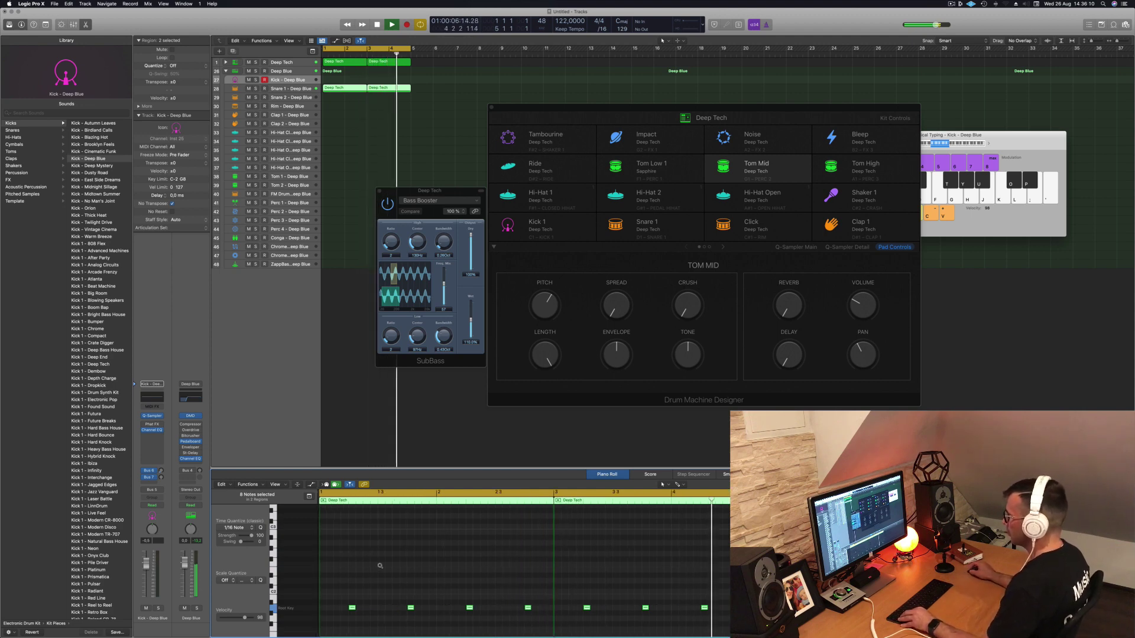
scroll(403, 577, "down", 1)
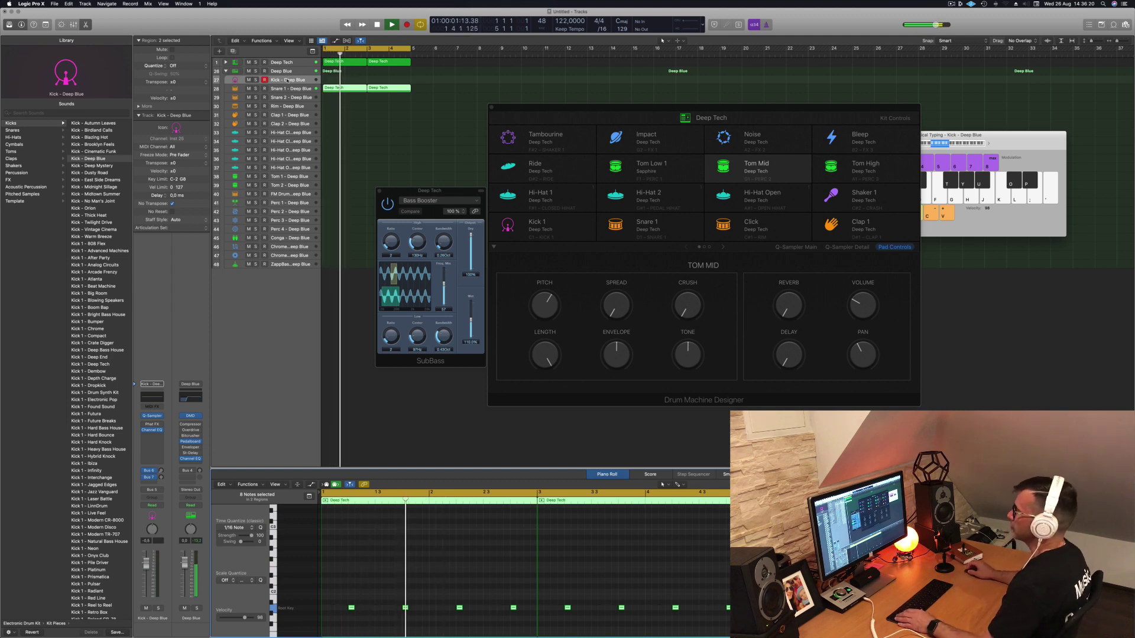
left_click(356, 126)
left_click(339, 87)
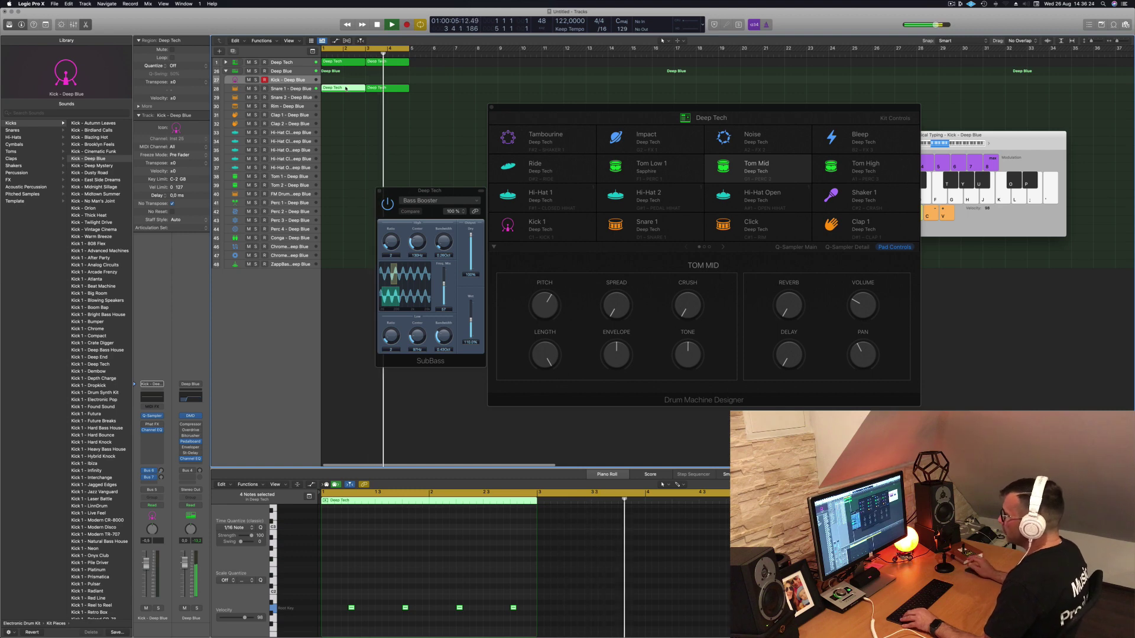
left_click_drag(346, 88, 342, 150)
- Select the four notes in the Hi-Hat Open 1 region and transpose them up to the root key row
left_click_drag(344, 599, 533, 619)
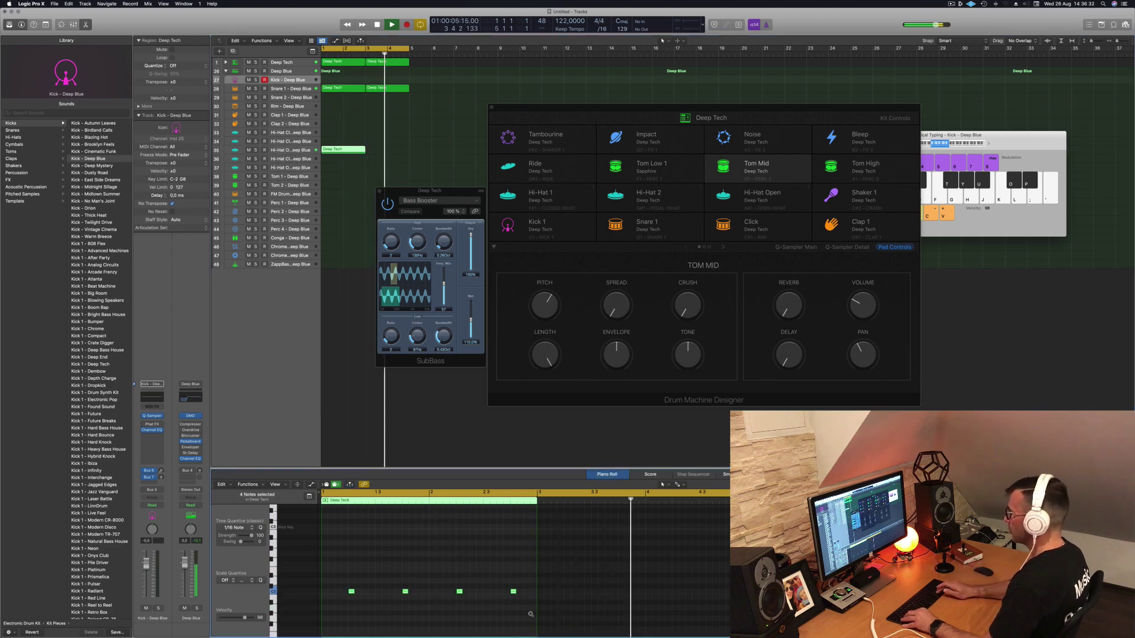
key("alt+Up")
key("alt+Up")
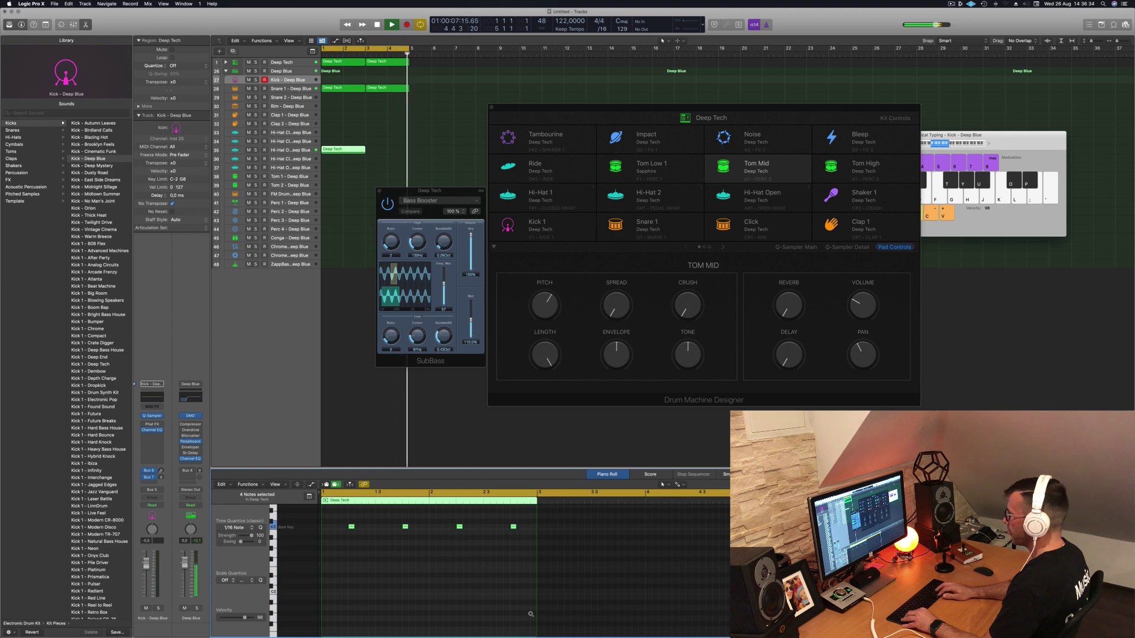
- Rearrange the open hi-hat pattern into eight off-beat notes over two bars and duplicate the region to bar 3
left_click(505, 534)
left_click_drag(338, 529, 363, 528)
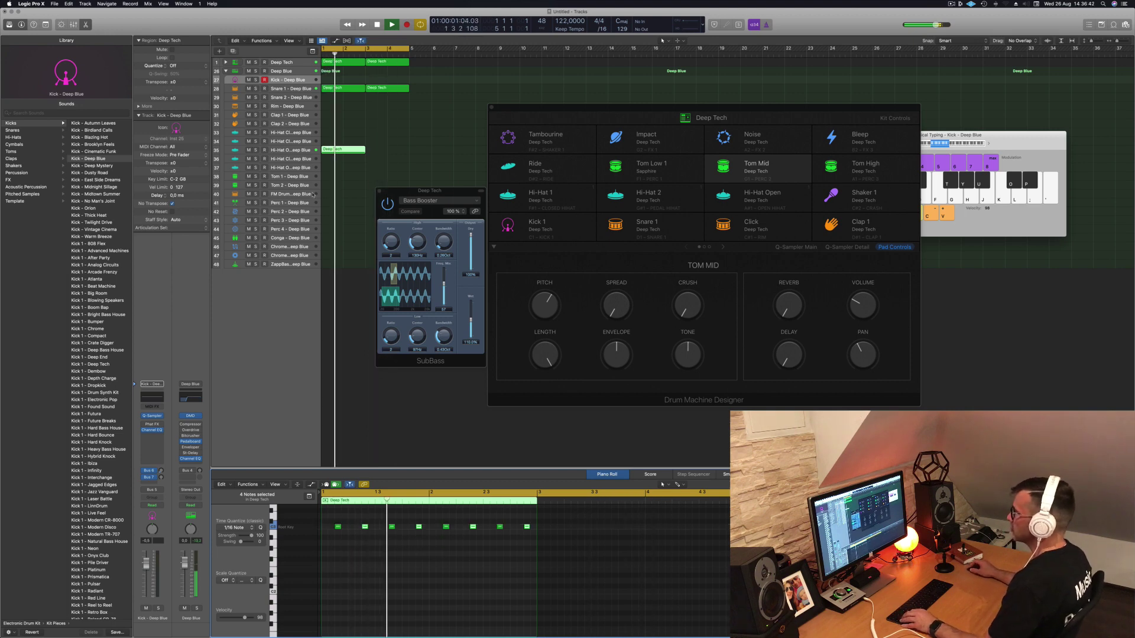
left_click_drag(344, 150, 381, 154)
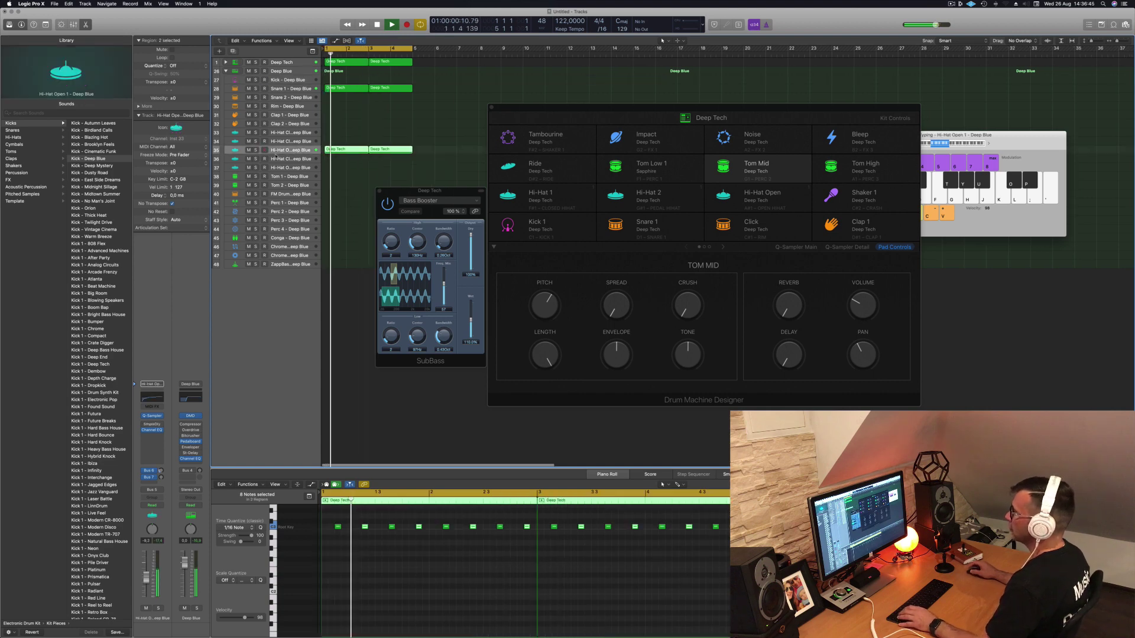
- Load the Hi-Hat Open - Deep End sound on the Hi-Hat Open 1 track and move the SubBass window over the drum pads
left_click(277, 151)
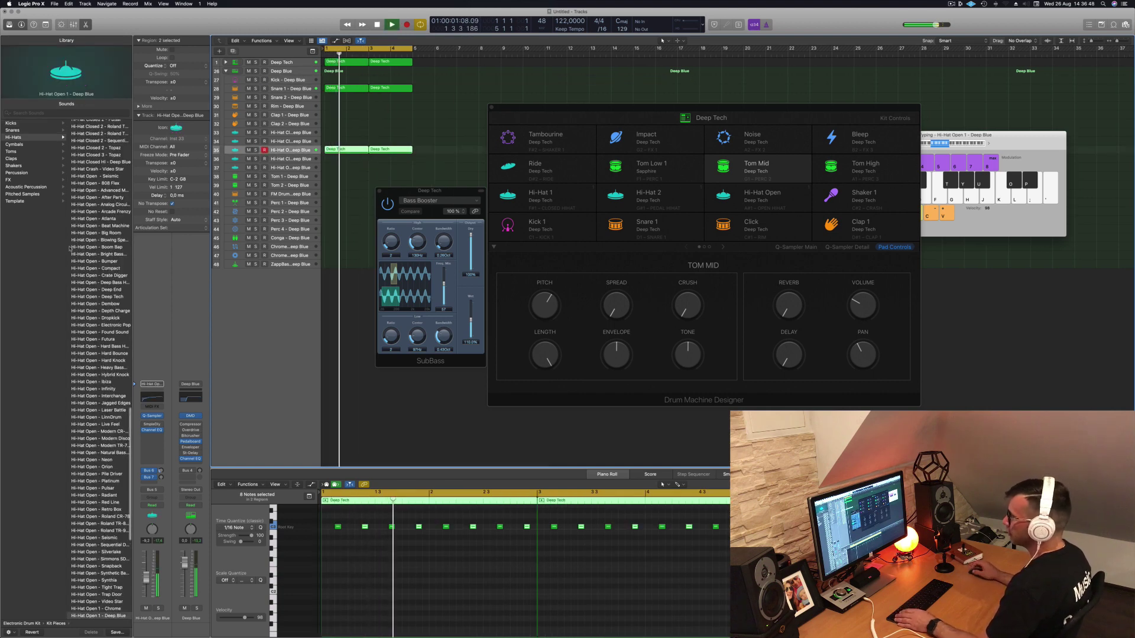
left_click(112, 296)
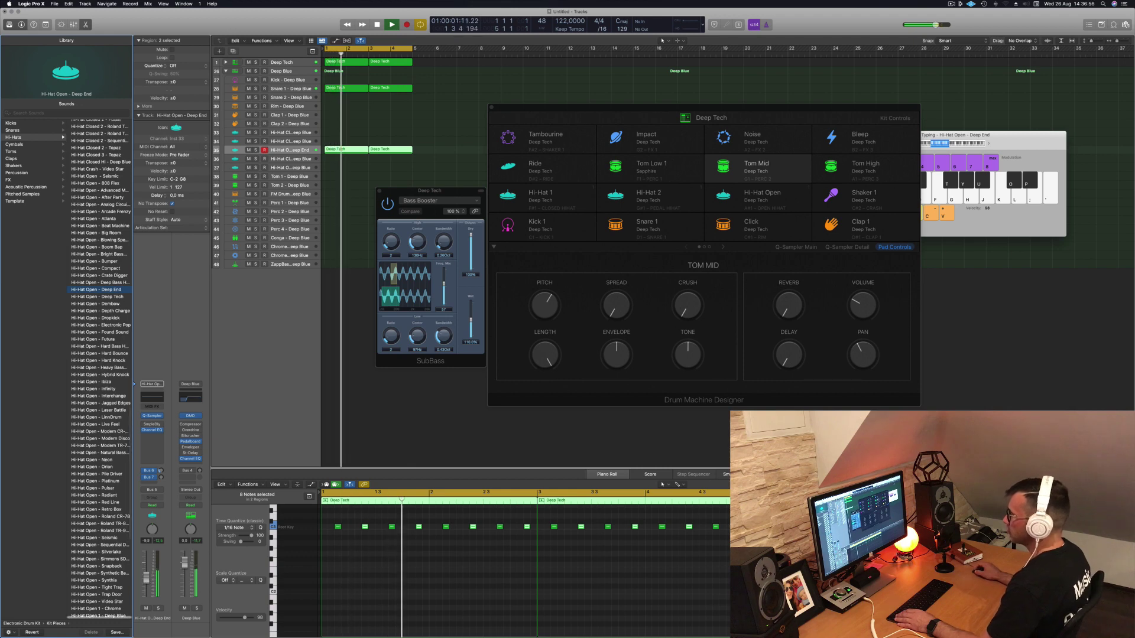
left_click_drag(440, 191, 803, 166)
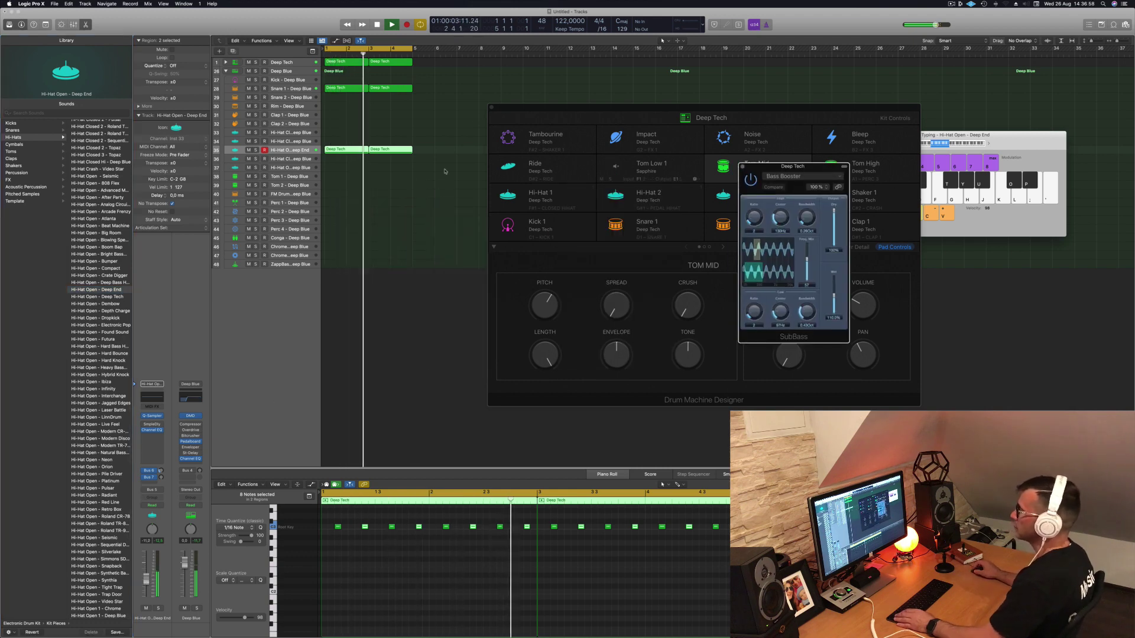
- Copy the open hi-hat region at bar 1 to the Hi-Hat Closed 1 - Deep Blue track
scroll(358, 190, "down", 1)
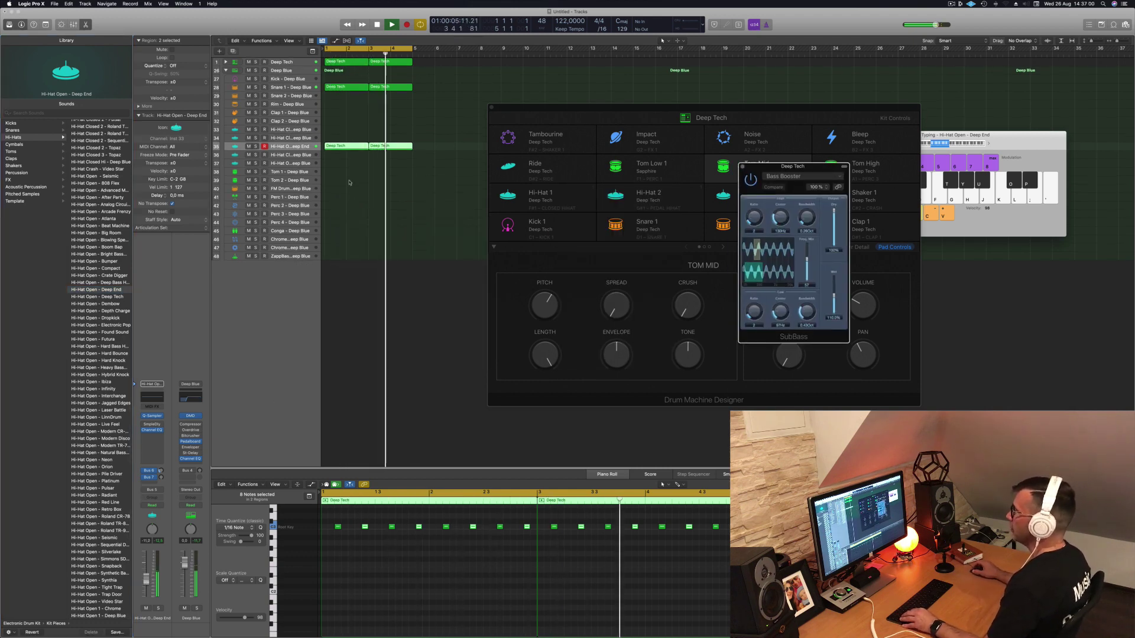
left_click(340, 148)
left_click_drag(342, 148, 341, 132)
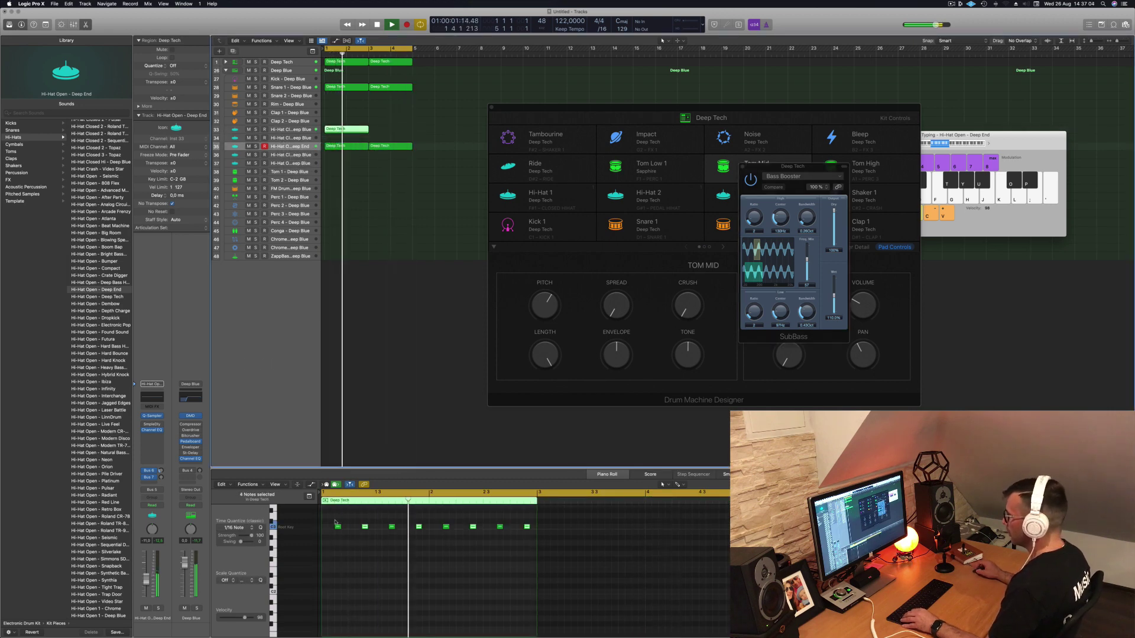
- Rearrange the closed hi-hat pattern into notes on each beat and the sixteenth before it, and duplicate the region to bar 3
left_click_drag(337, 522, 486, 531)
left_click_drag(324, 527, 345, 531)
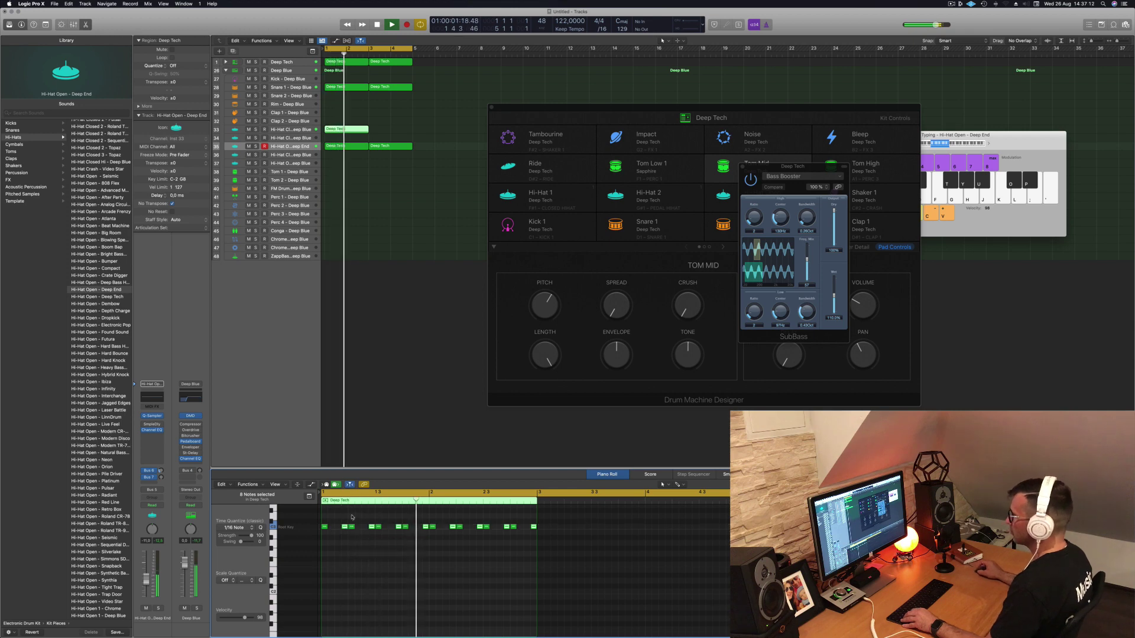
left_click_drag(372, 143, 391, 131)
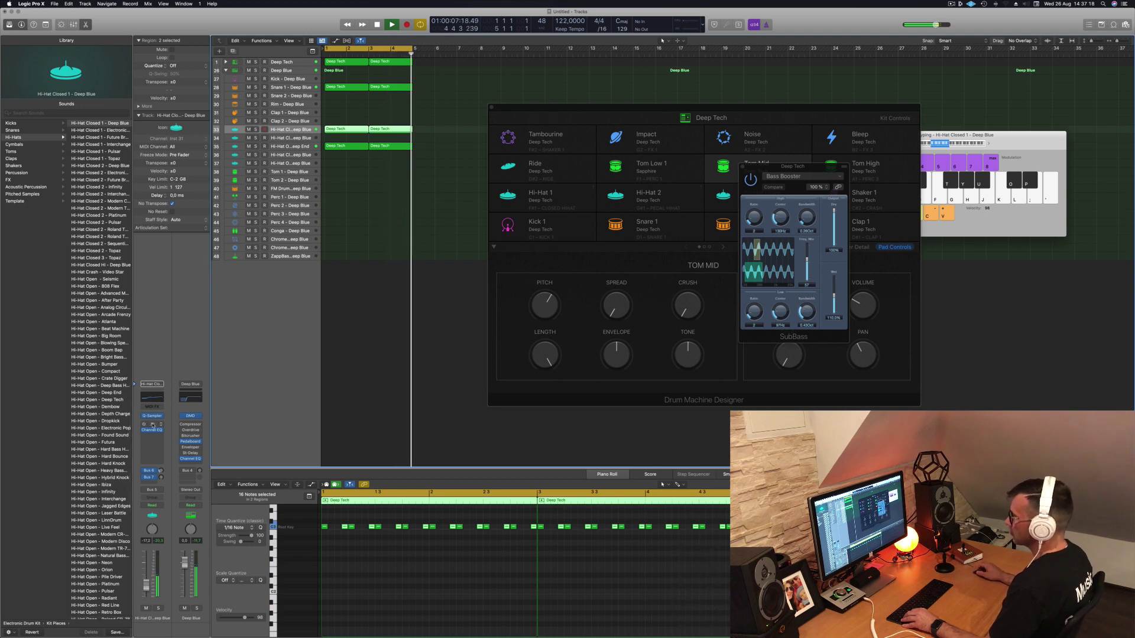
- Load the 8 Samples setting in the Sample Delay plug-in on the Hi-Hat Closed 1 track
left_click(151, 424)
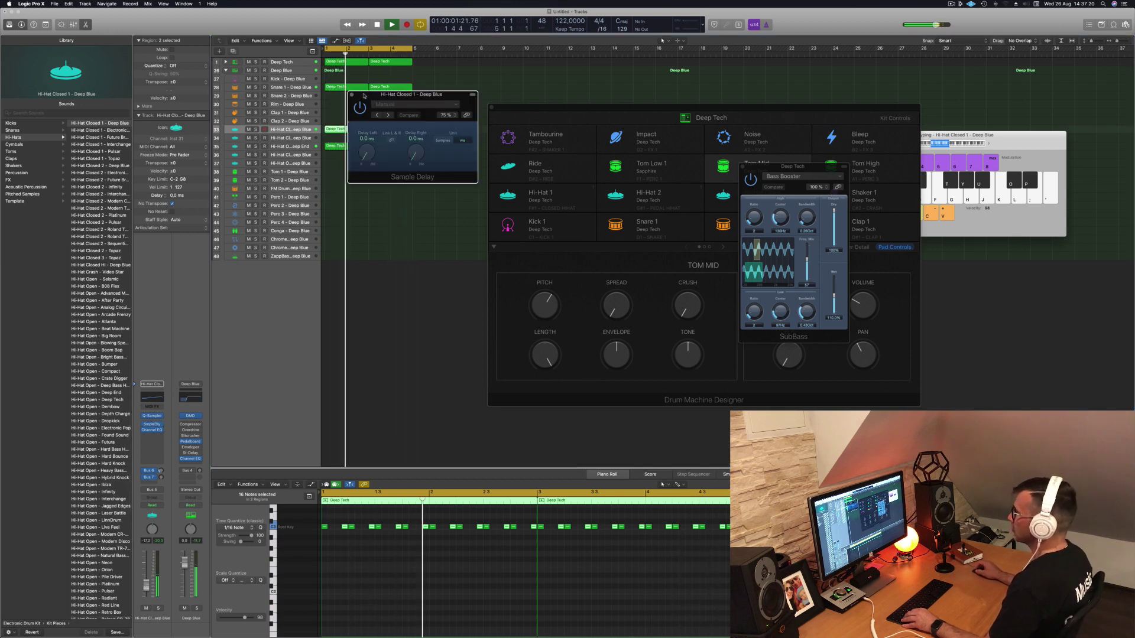
left_click(408, 106)
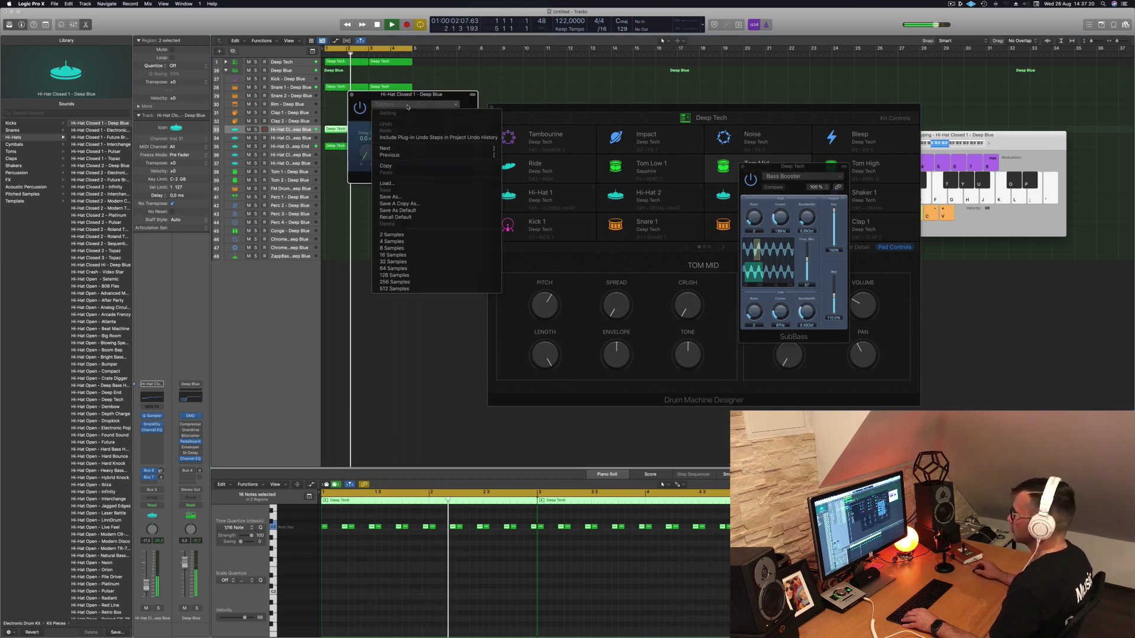
left_click(394, 248)
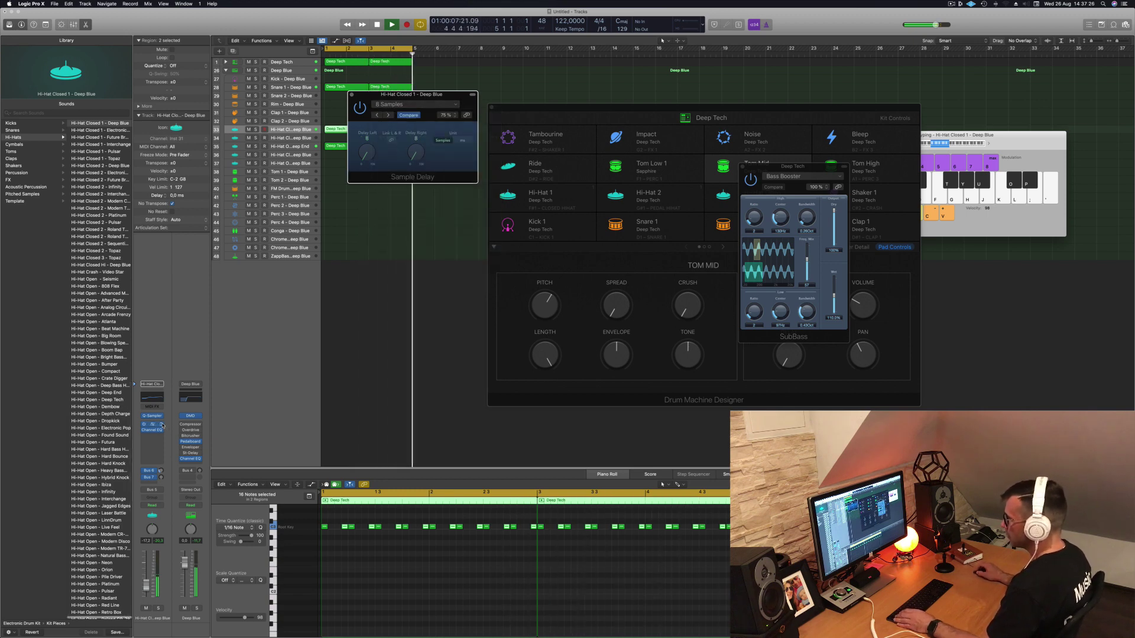
- Replace the Sample Delay on the Hi-Hat Closed 1 track with a stereo Stereo Delay at its factory default and close its window
left_click(162, 425)
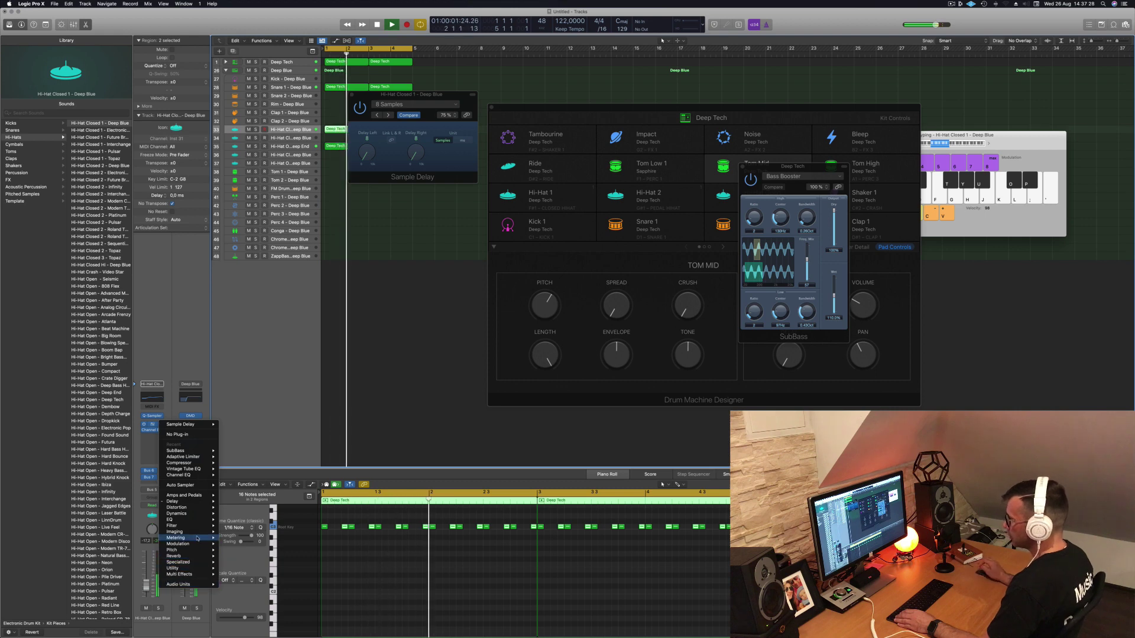
mouse_move(206, 501)
mouse_move(249, 523)
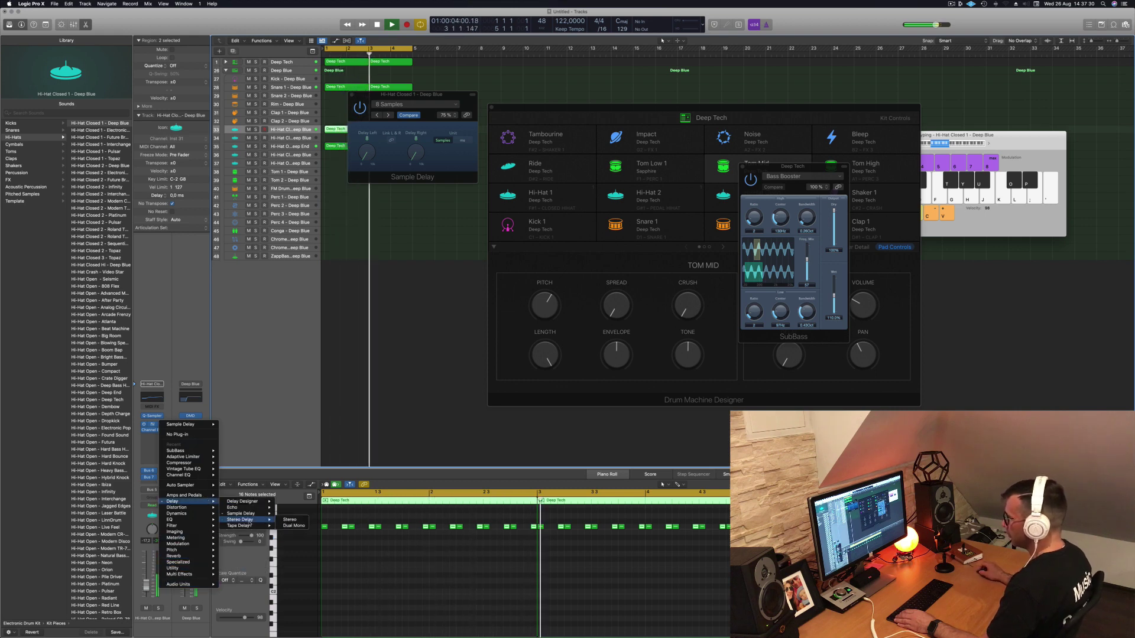
left_click(288, 520)
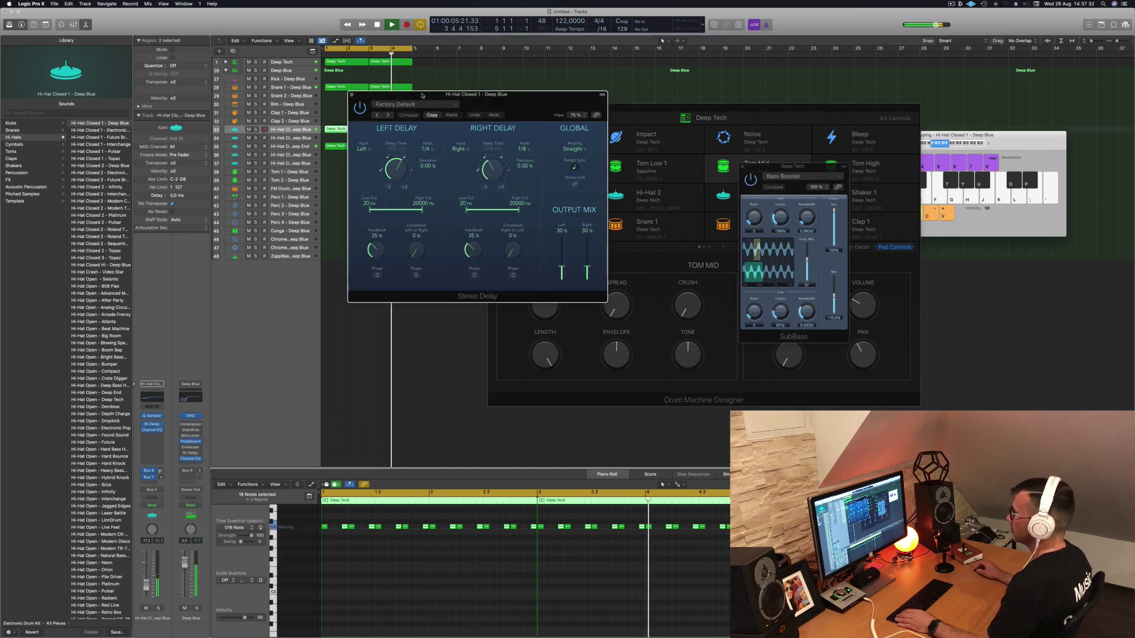
left_click_drag(453, 103, 450, 171)
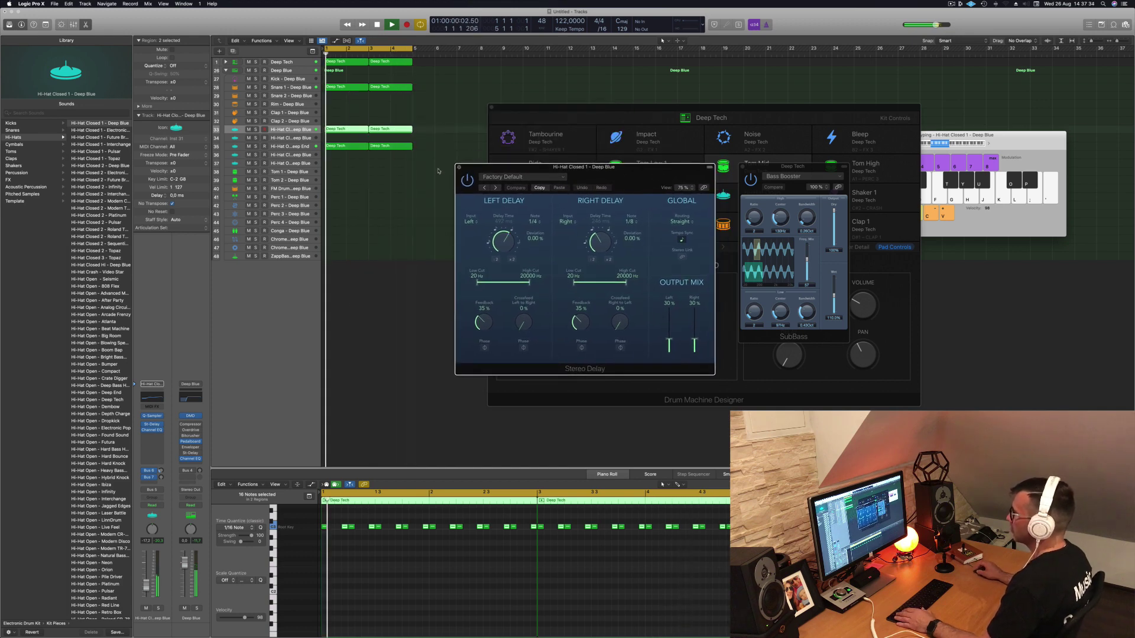
left_click(458, 168)
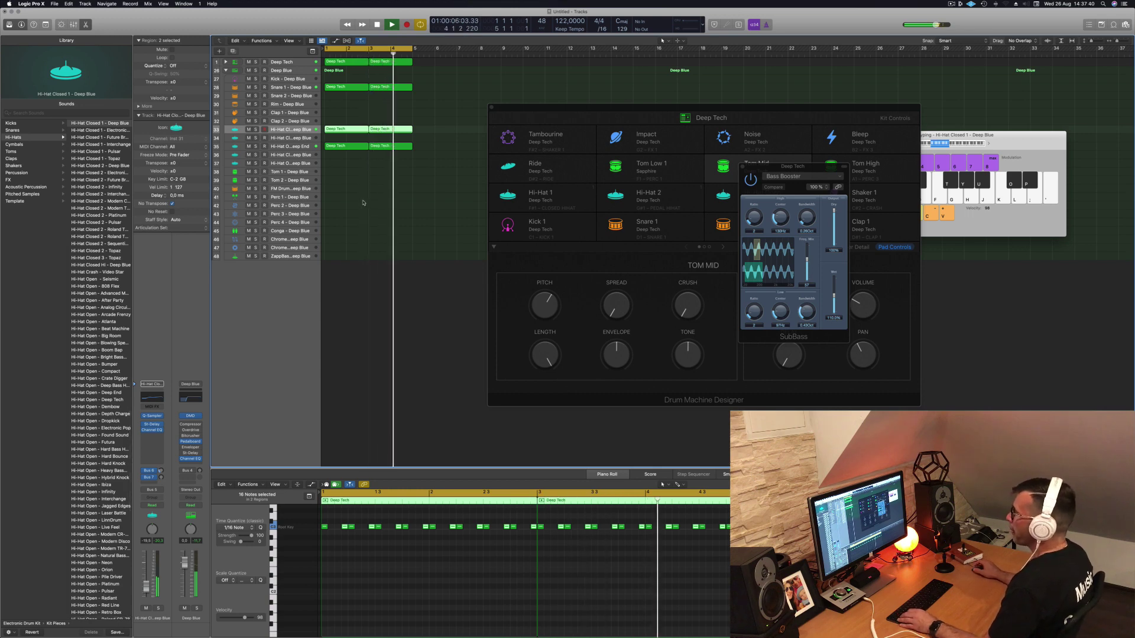
- Copy the closed hi-hat region at bar 1 to the Perc 1 - Deep Blue track and stop playback
left_click(342, 130)
left_click_drag(343, 129, 342, 198)
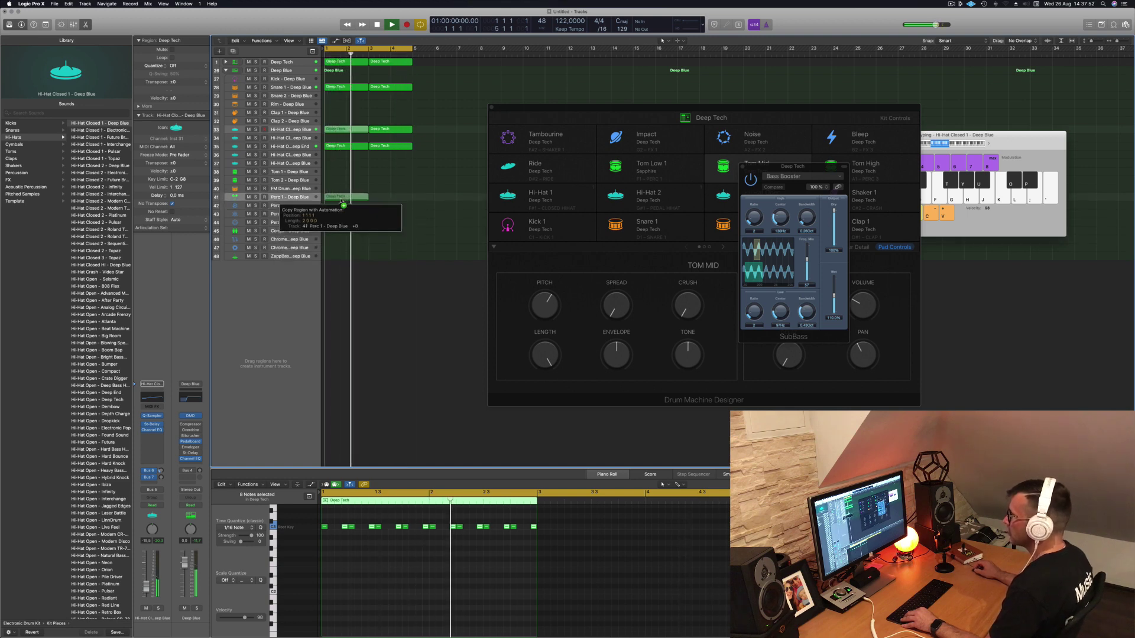
left_click_drag(340, 201, 341, 201)
key("space")
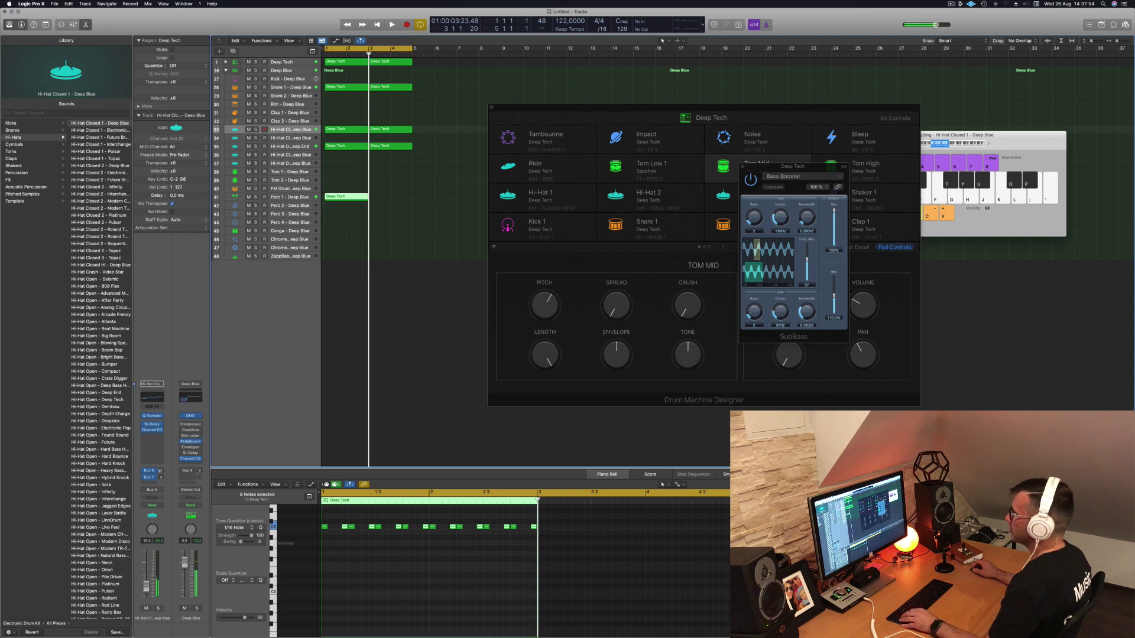
- Shift all notes in the Perc 1 region half a beat later, play it back, and duplicate the region to bar 3
left_click_drag(322, 59, 383, 59)
scroll(327, 293, "up", 8)
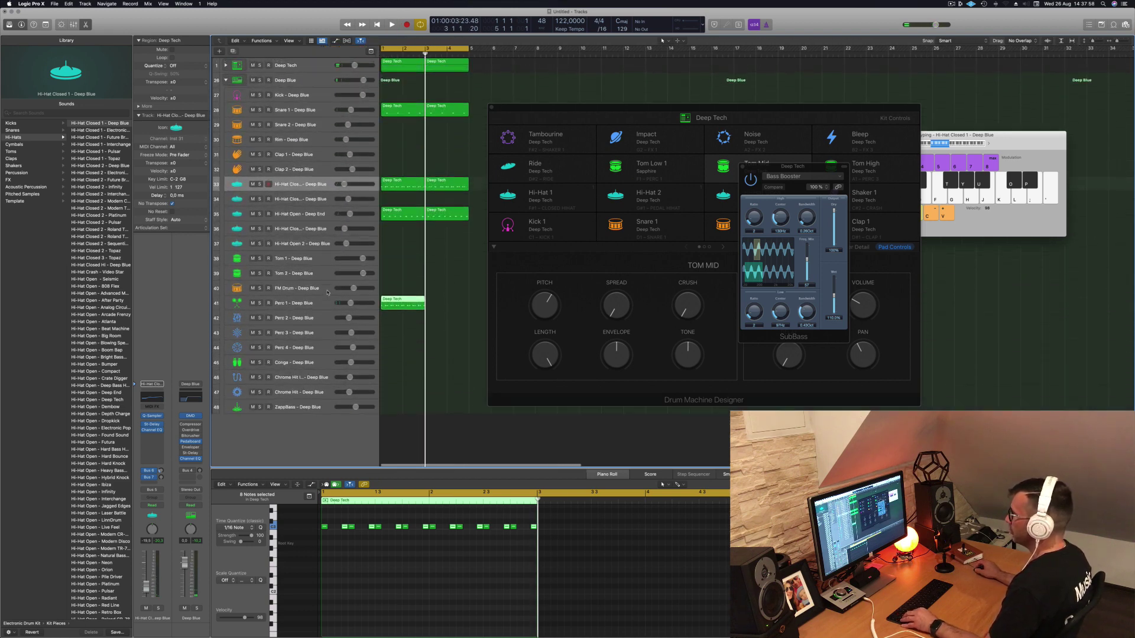
scroll(327, 293, "up", 3)
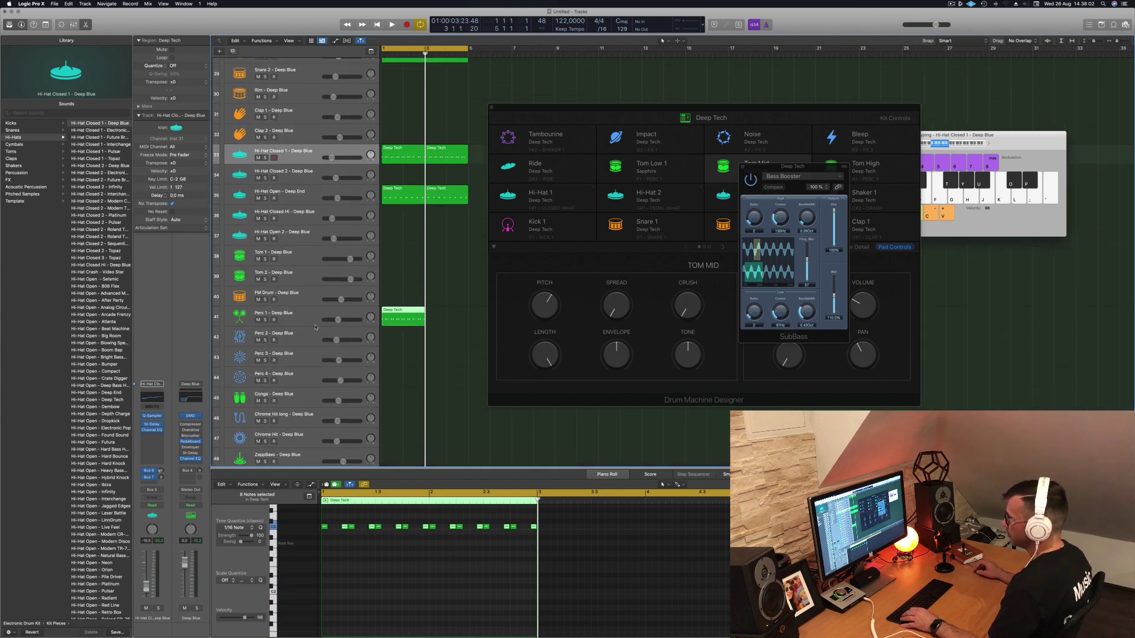
scroll(306, 345, "down", 3)
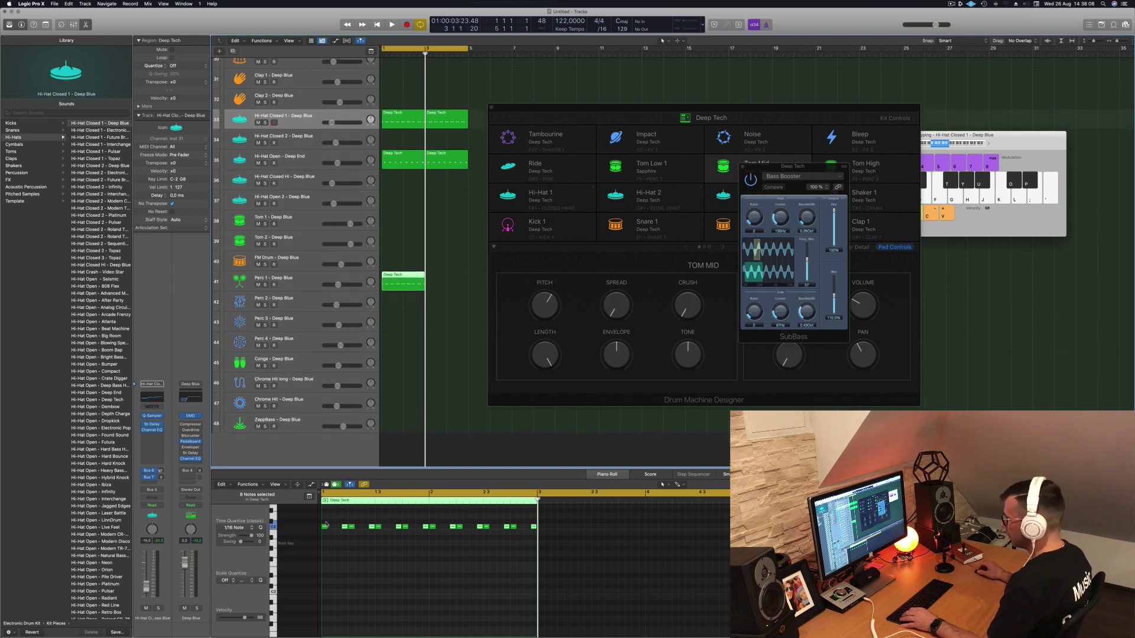
key("Return")
key("space")
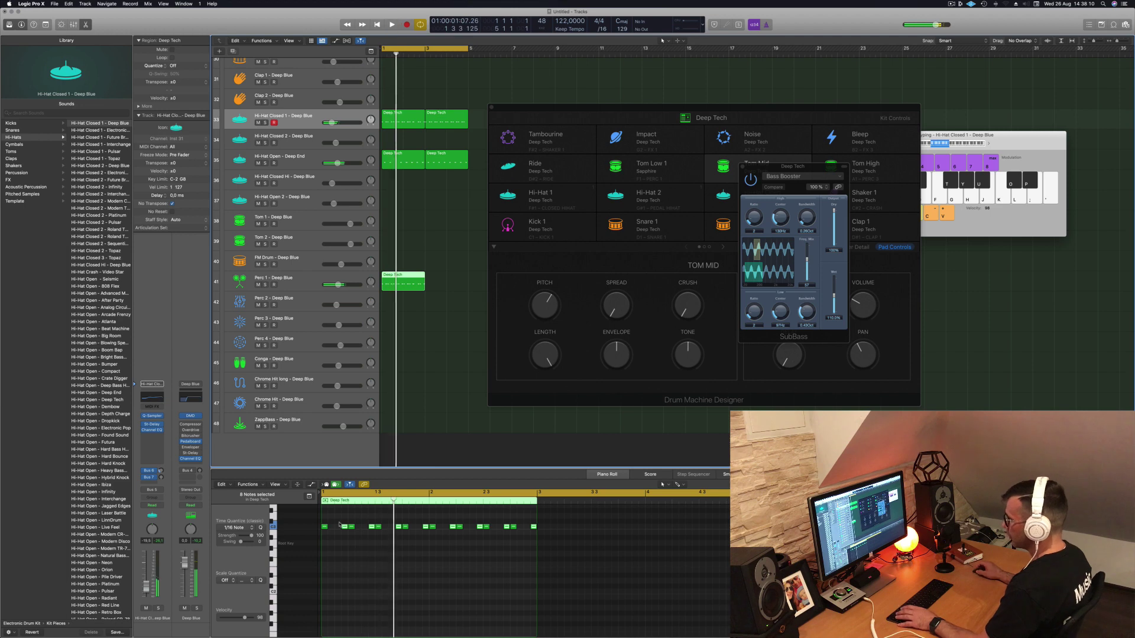
left_click_drag(324, 523, 538, 544)
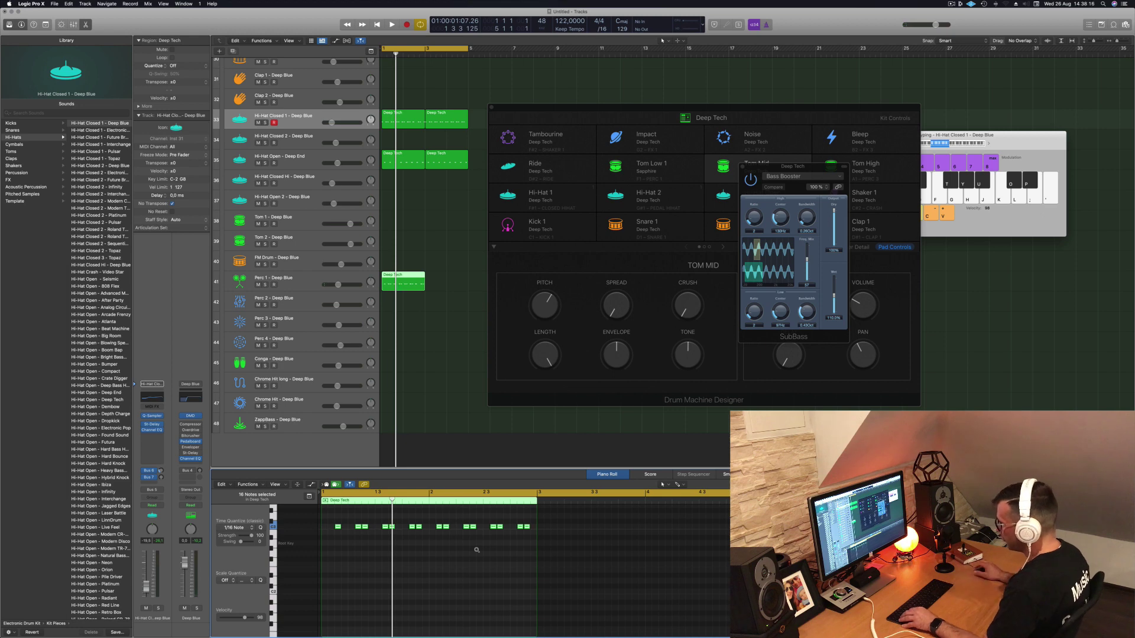
key("space")
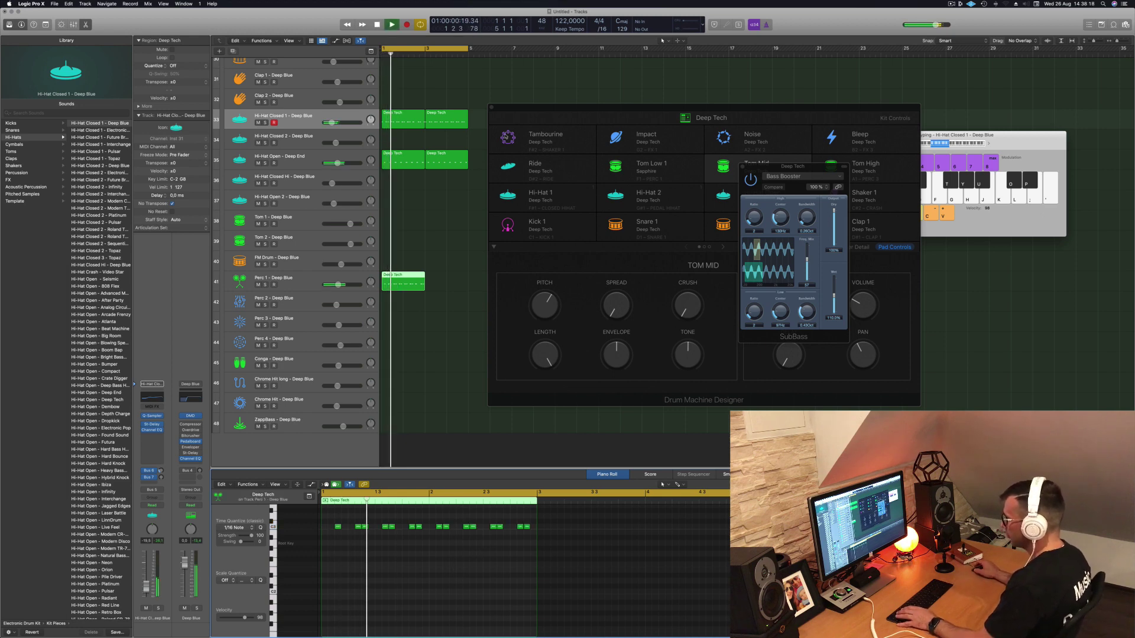
left_click_drag(398, 278, 444, 281)
- Browse the shaker sounds for the Perc 1 track and audition Cabasa - Roland CR-78 and Shaker - 808 Flex during playback
left_click(292, 279)
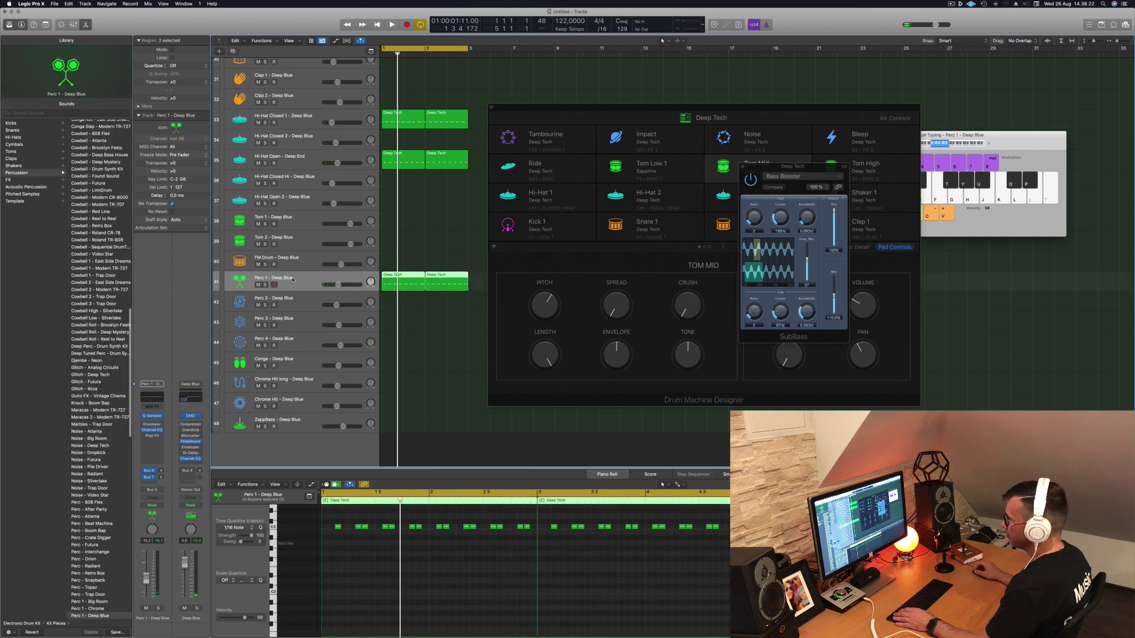
scroll(98, 269, "up", 15)
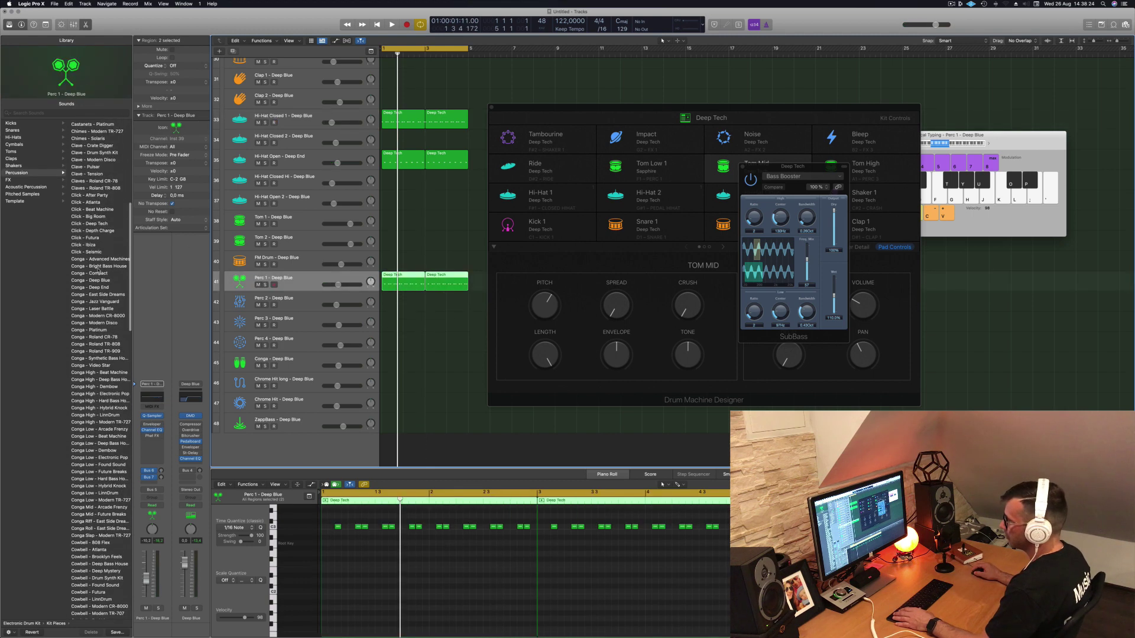
scroll(97, 270, "up", 7)
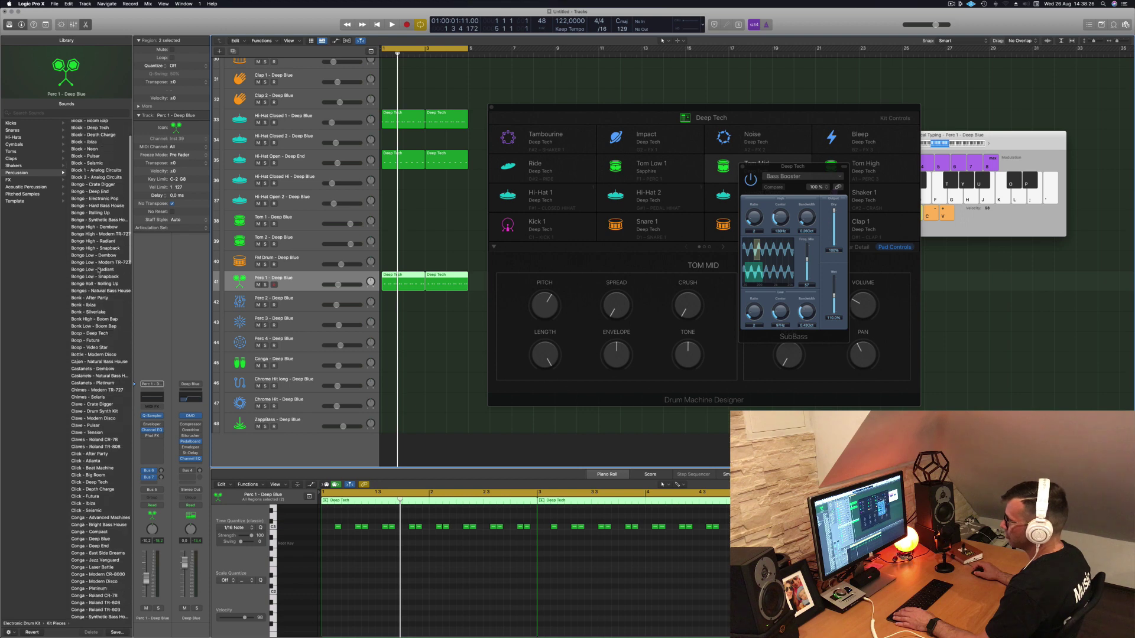
scroll(99, 270, "down", 6)
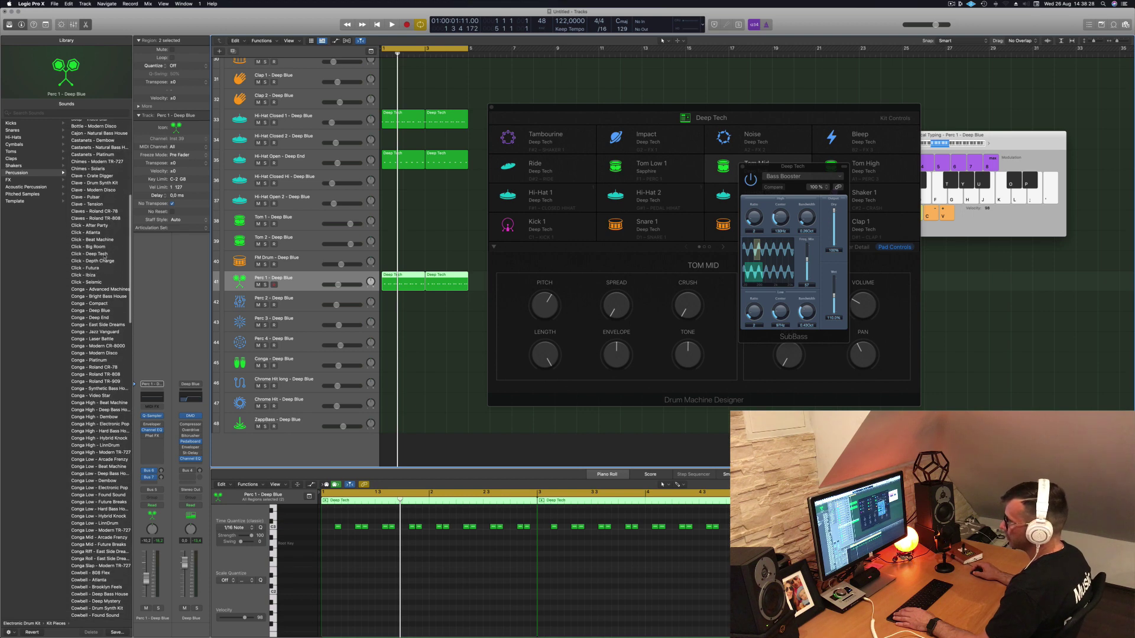
left_click(13, 166)
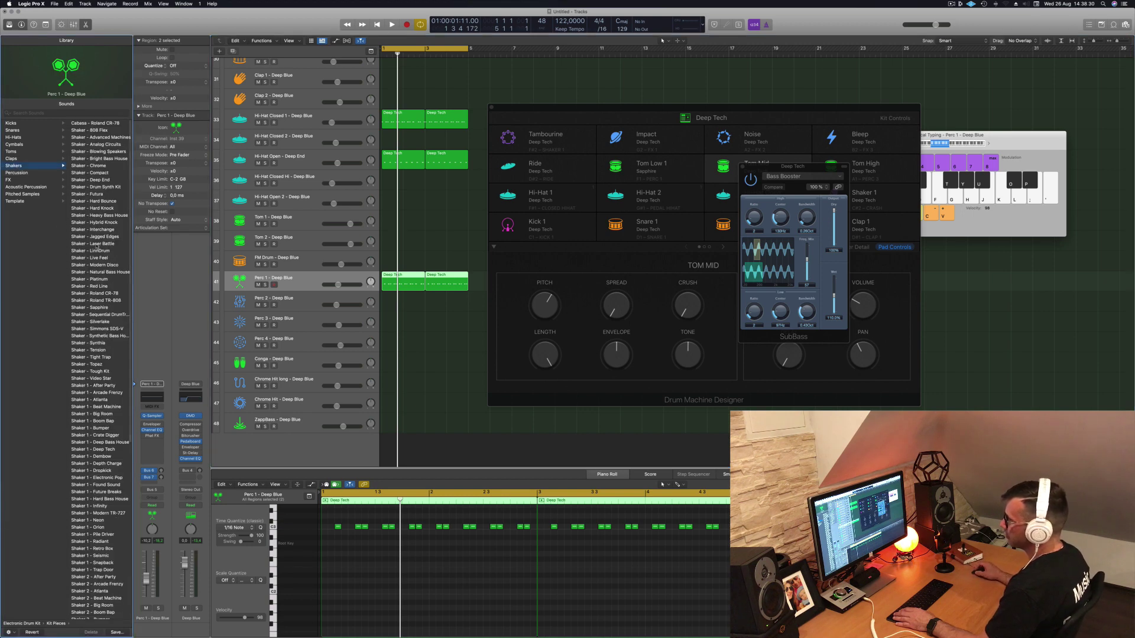
scroll(116, 241, "down", 8)
scroll(111, 195, "up", 10)
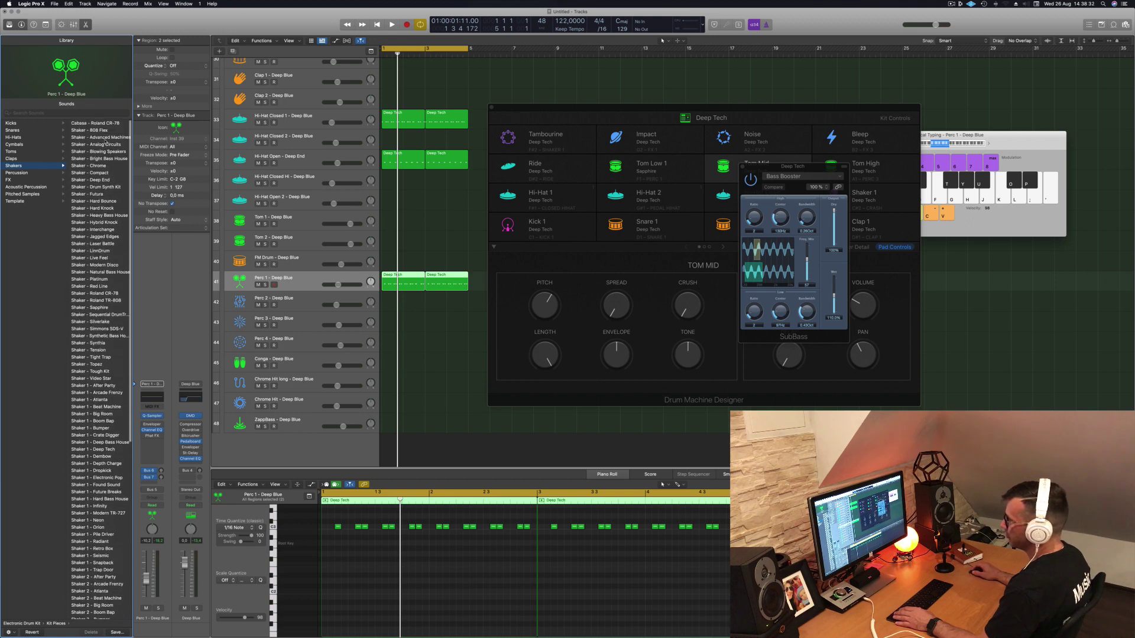
key("space")
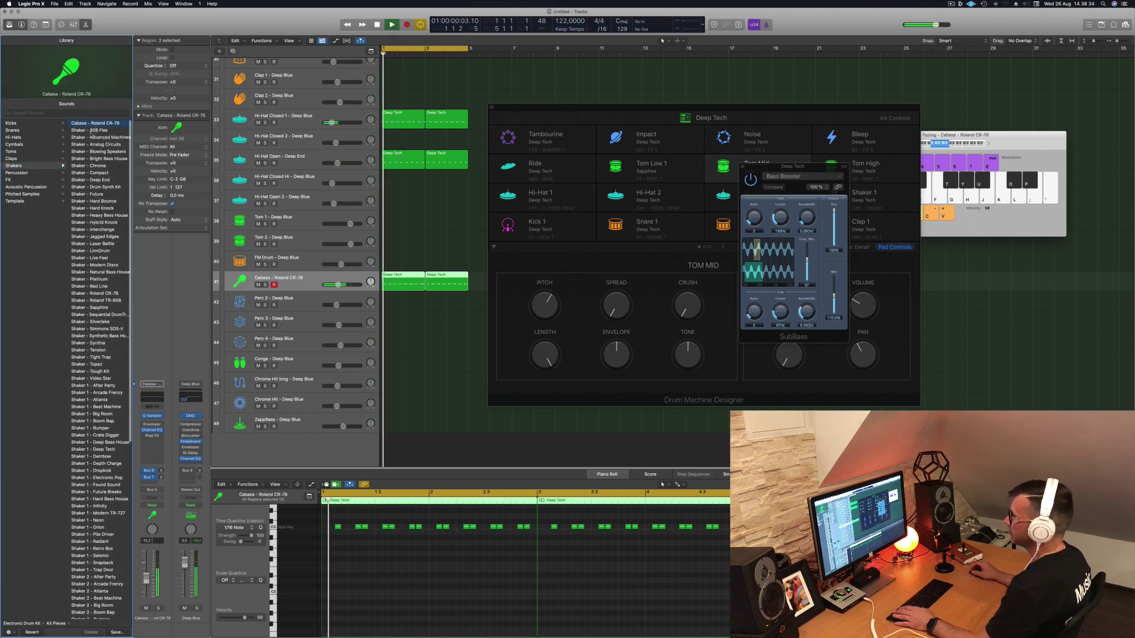
left_click(91, 131)
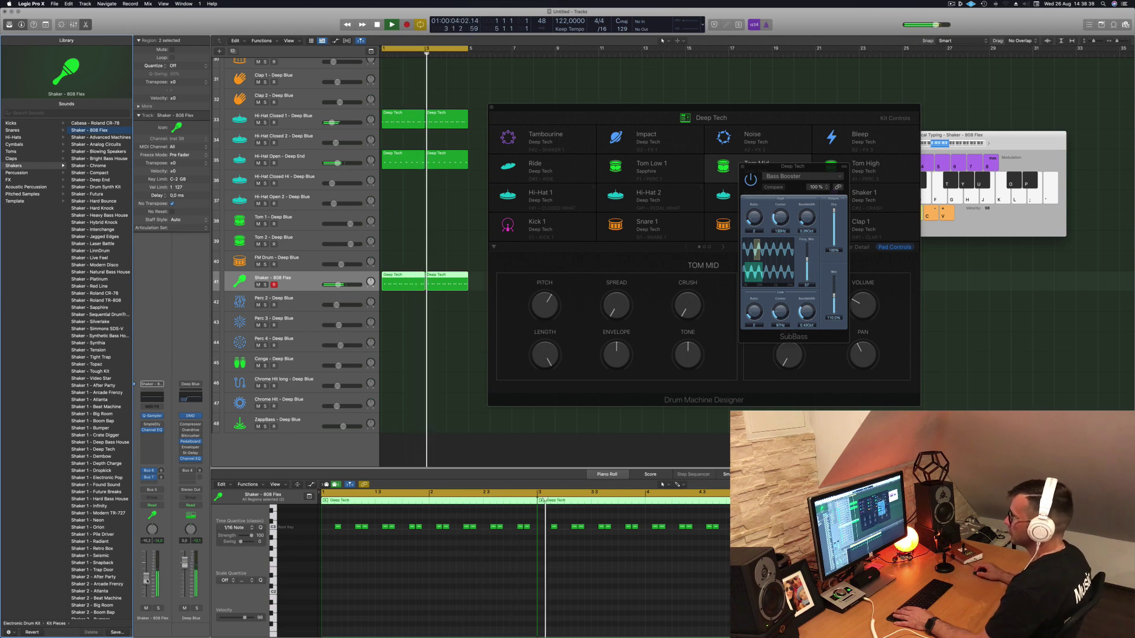
- Copy the first note of the shaker region a sixteenth earlier so that the pattern starts with a pair
left_click(349, 544)
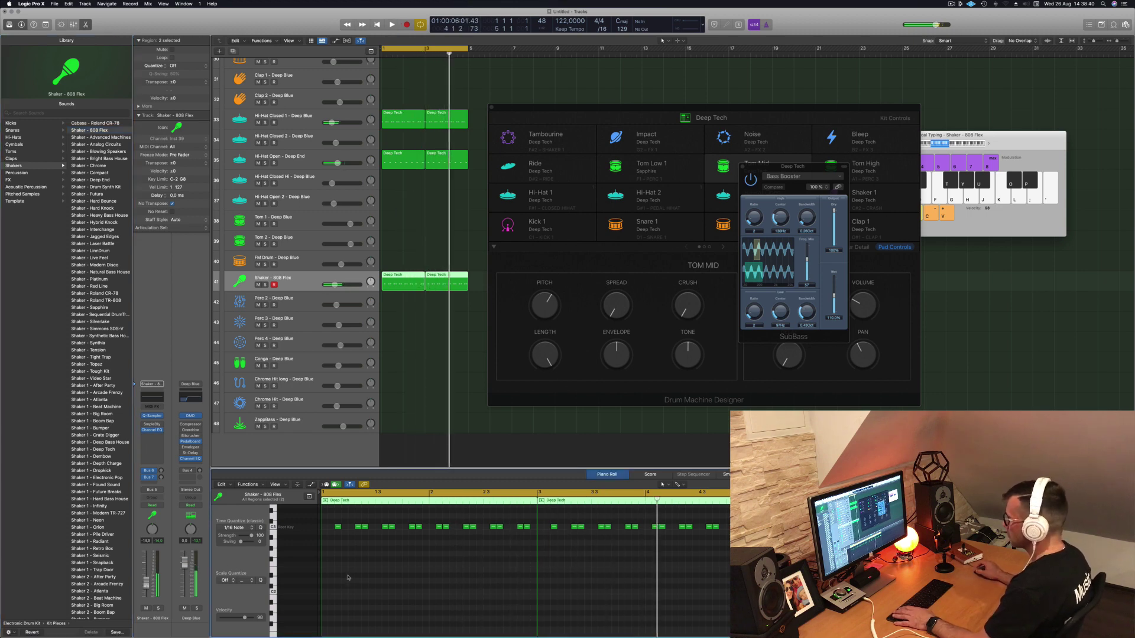
key("Return")
left_click_drag(334, 529, 331, 527)
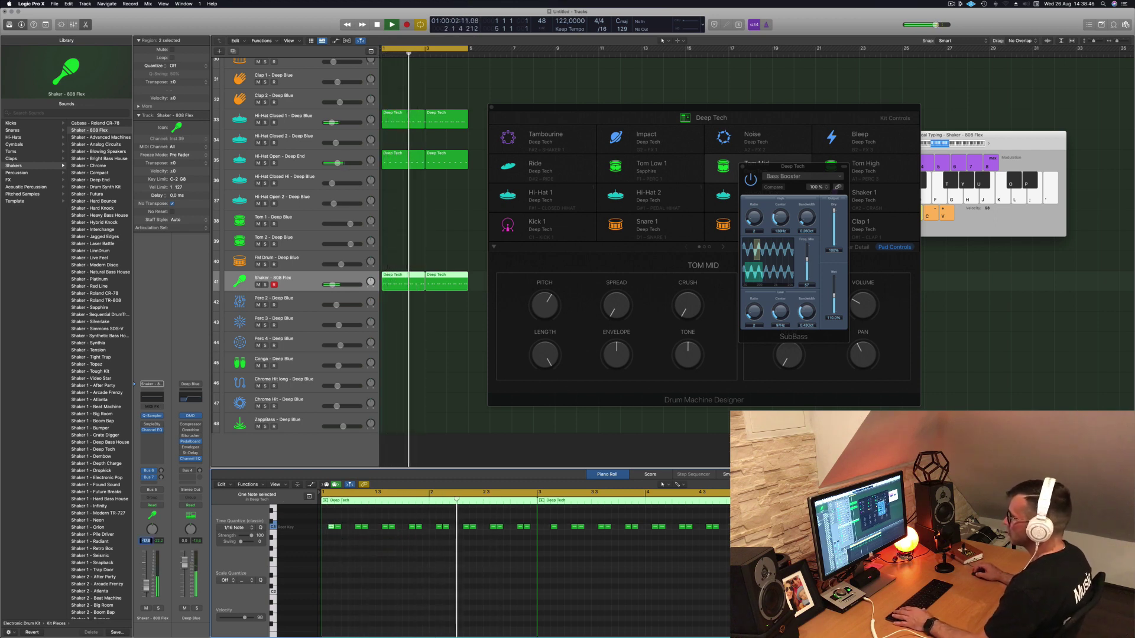
- Audition further shakers, load Shaker - Analog Circuits on the shaker track, and close the SubBass window
left_click(101, 138)
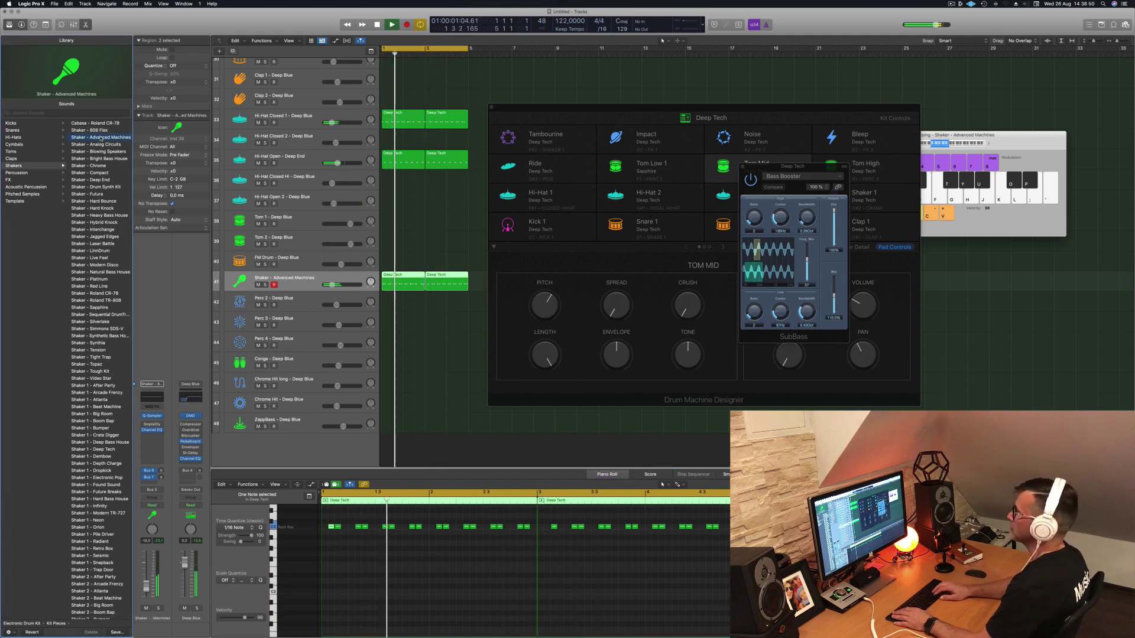
key("Down")
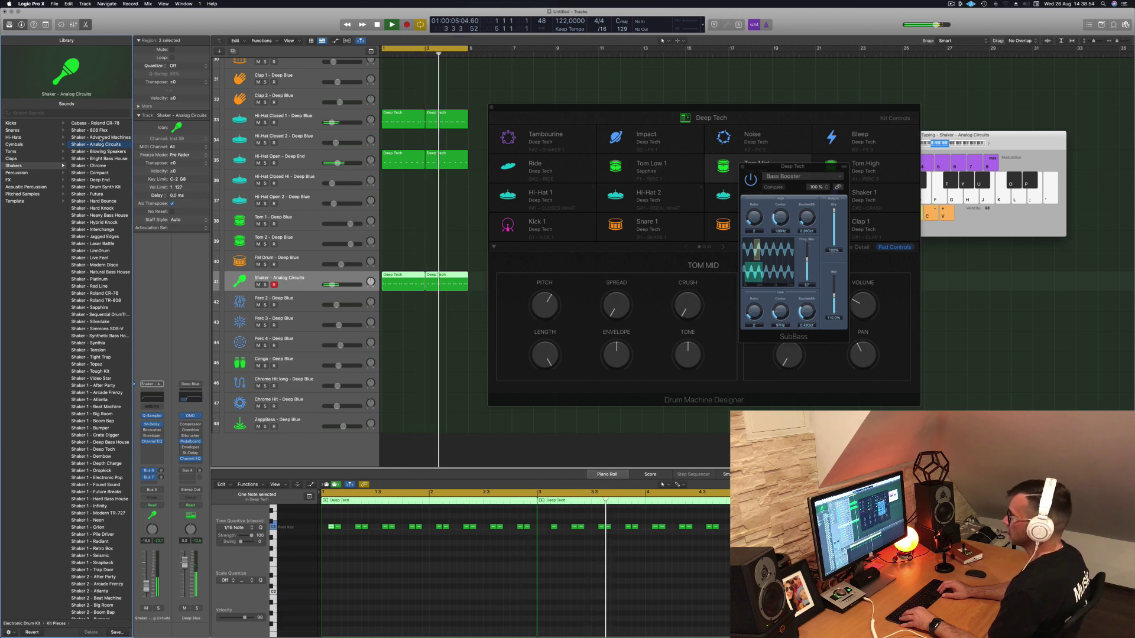
key("Down")
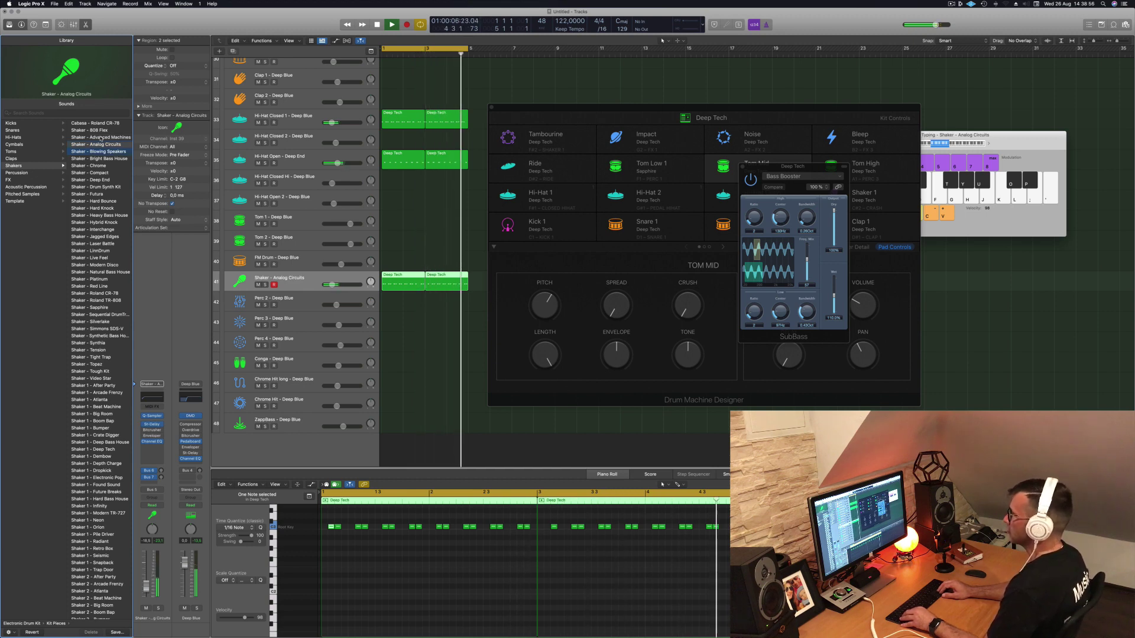
key("Up")
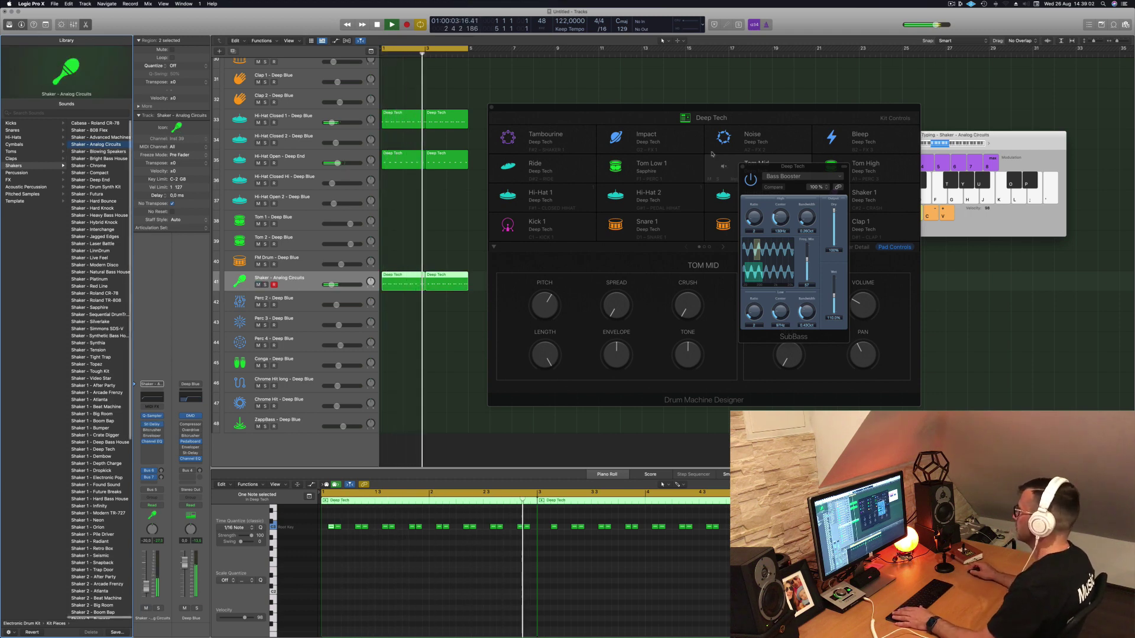
left_click(744, 167)
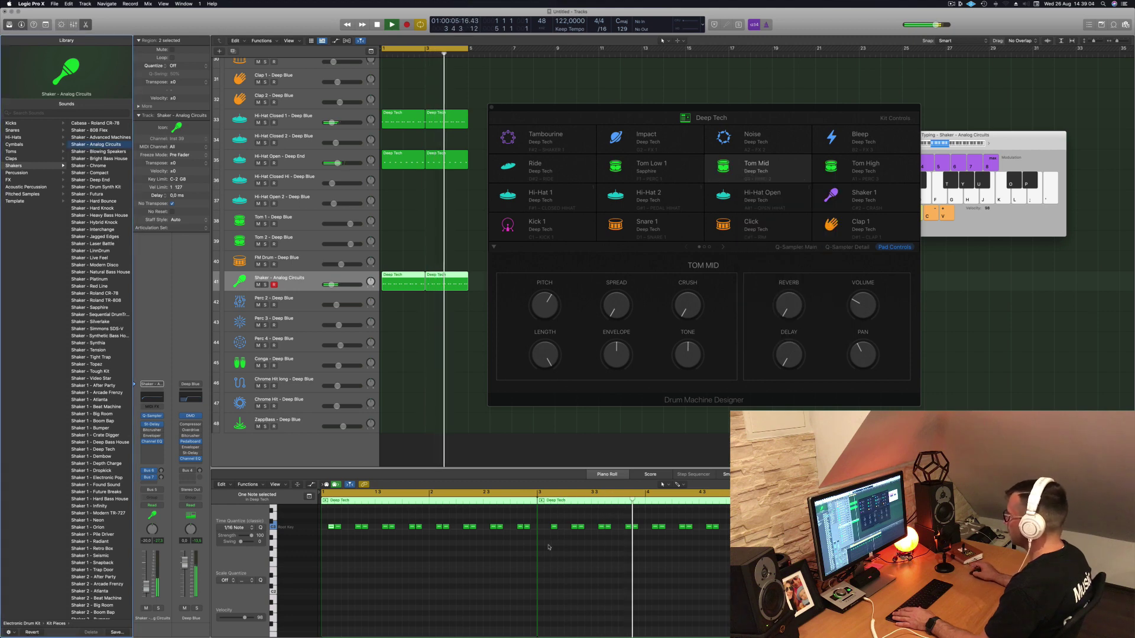
- Copy the first note of the second shaker region slightly earlier so that the region starts with a pair, and restart playback
key("space")
left_click(554, 526)
left_click_drag(554, 527, 550, 529)
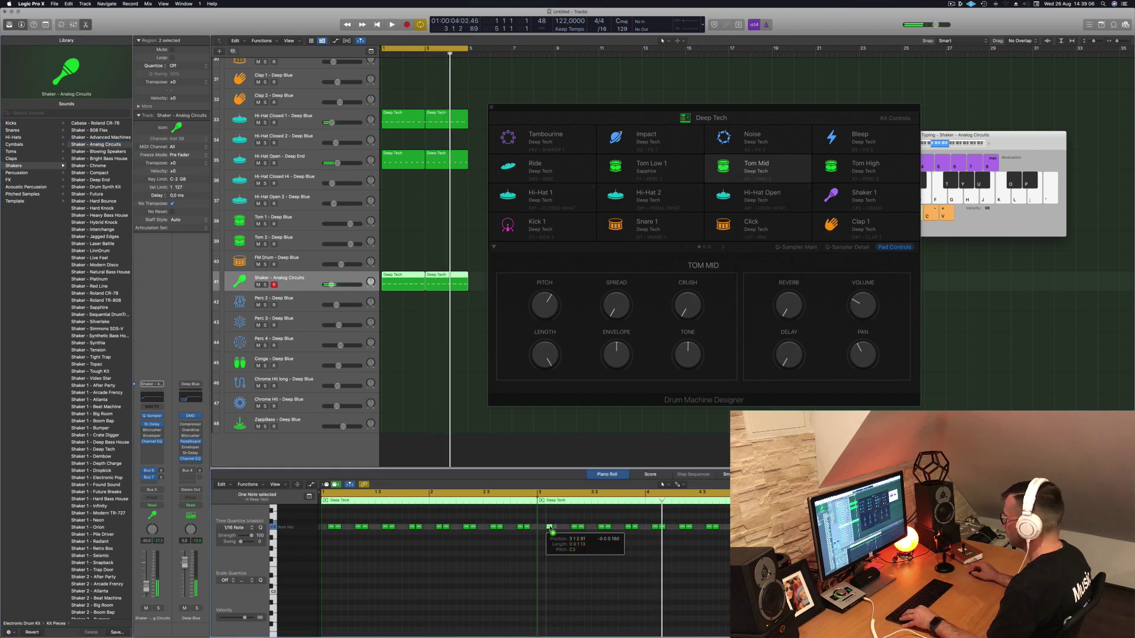
key("space")
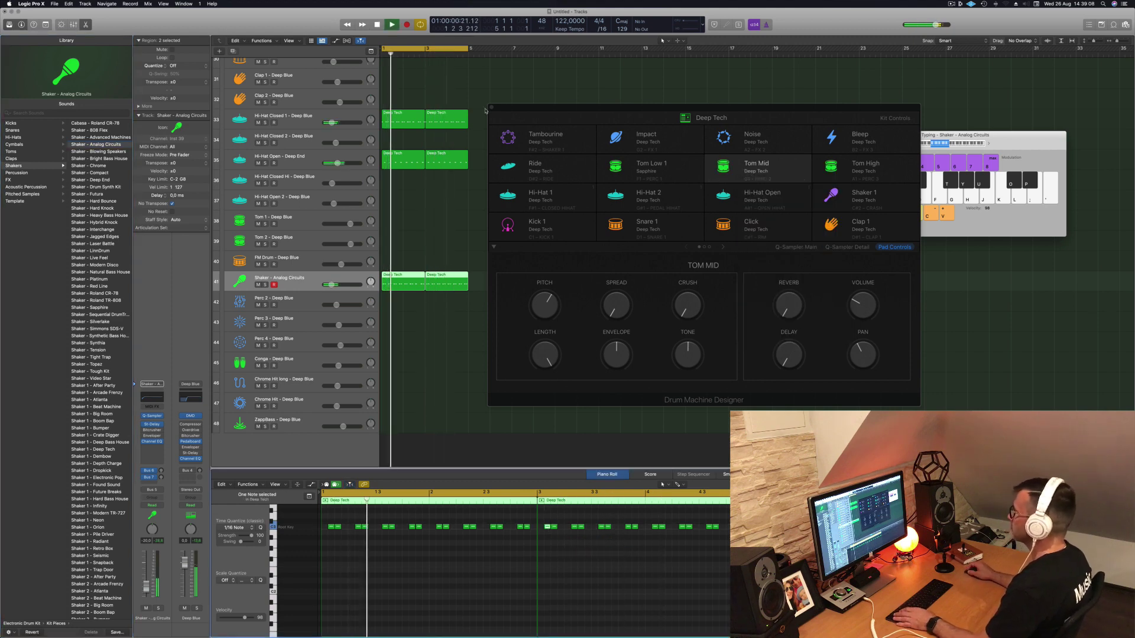
- Close the Drum Machine Designer window and select the Deep Blue kit's main track in the reduced track view
left_click(491, 108)
scroll(519, 235, "down", 3)
scroll(527, 247, "down", 2)
left_click(307, 73)
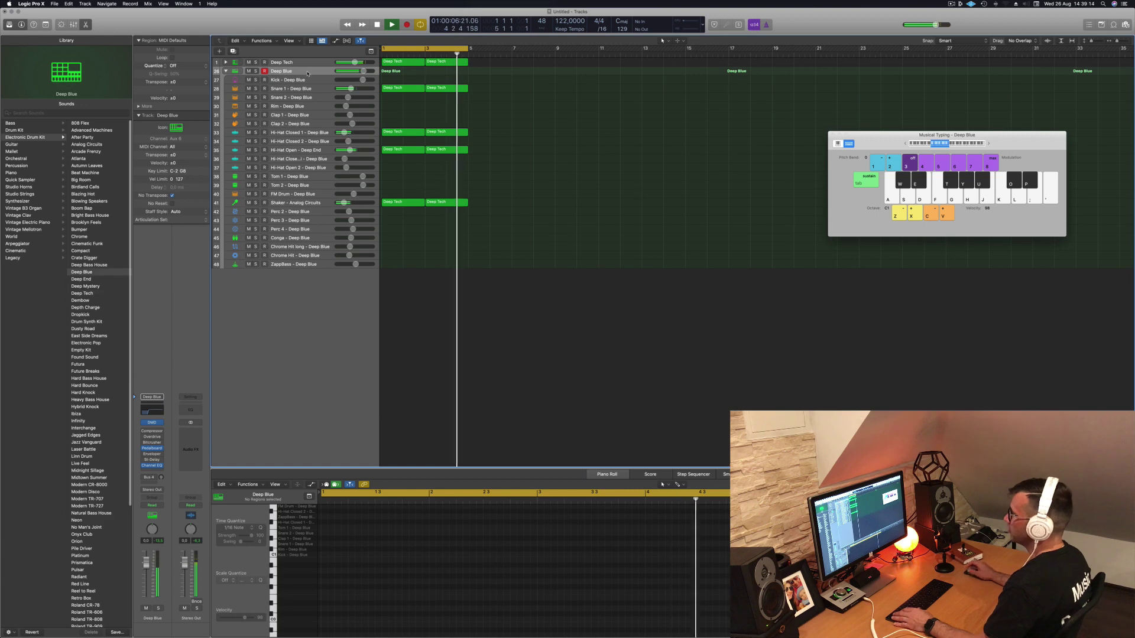
- Set the Deep Blue Compressor's threshold to -38.5 dB, compare it bypassed, and lower the kit's volume to about -3.5 dB
left_click(151, 431)
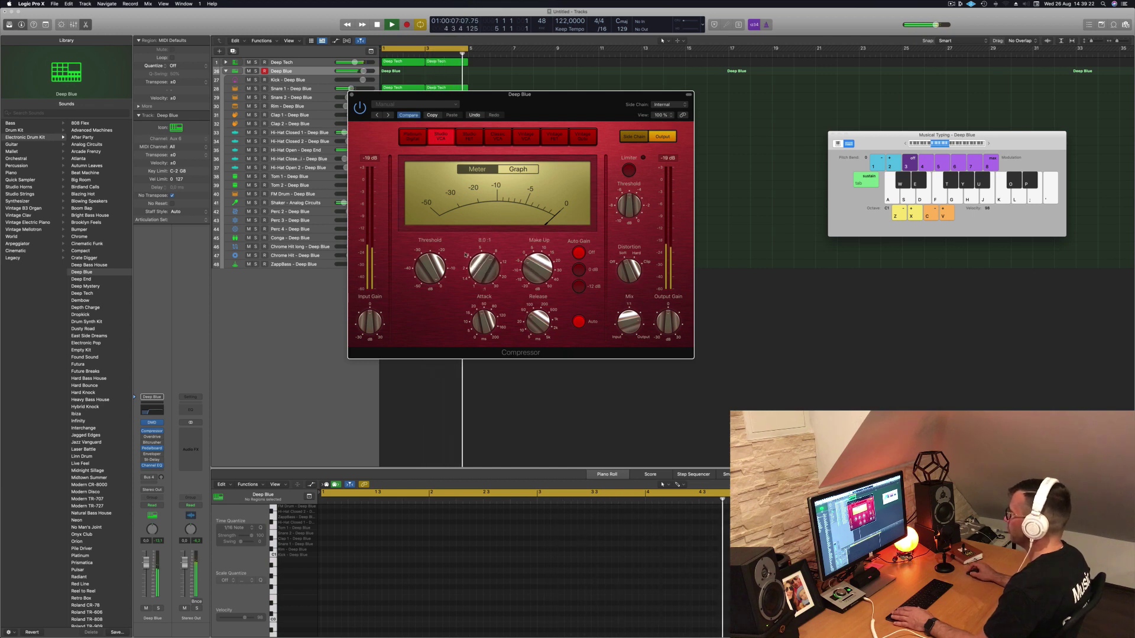
mouse_move(429, 267)
left_mouse_down()
mouse_move(428, 304)
mouse_move(429, 269)
left_mouse_up()
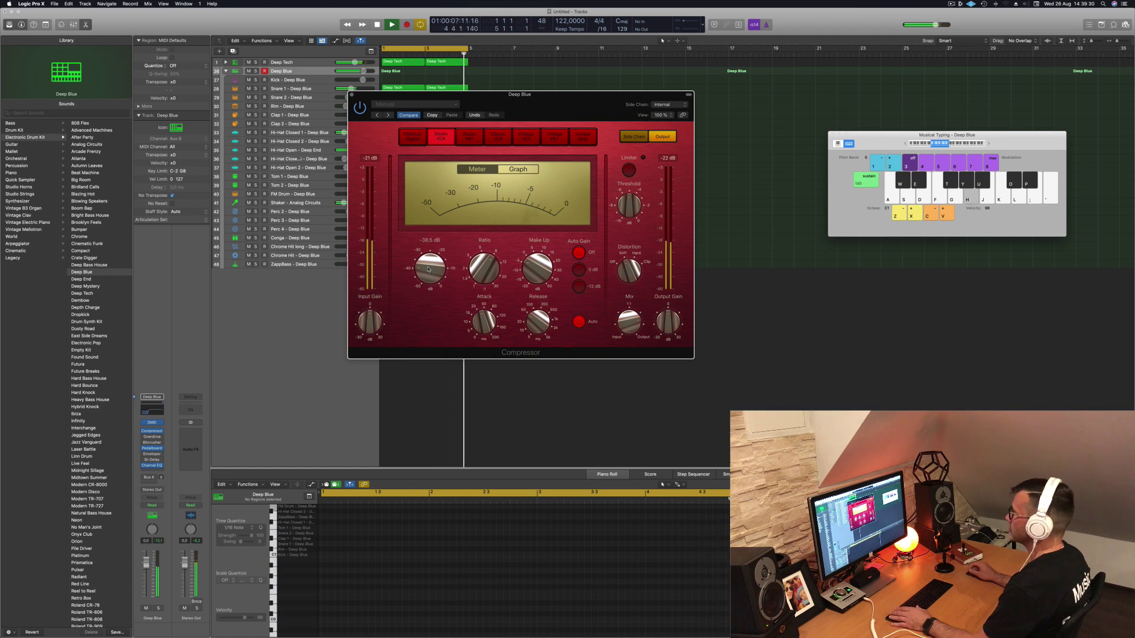
left_click(360, 108)
left_click(360, 108)
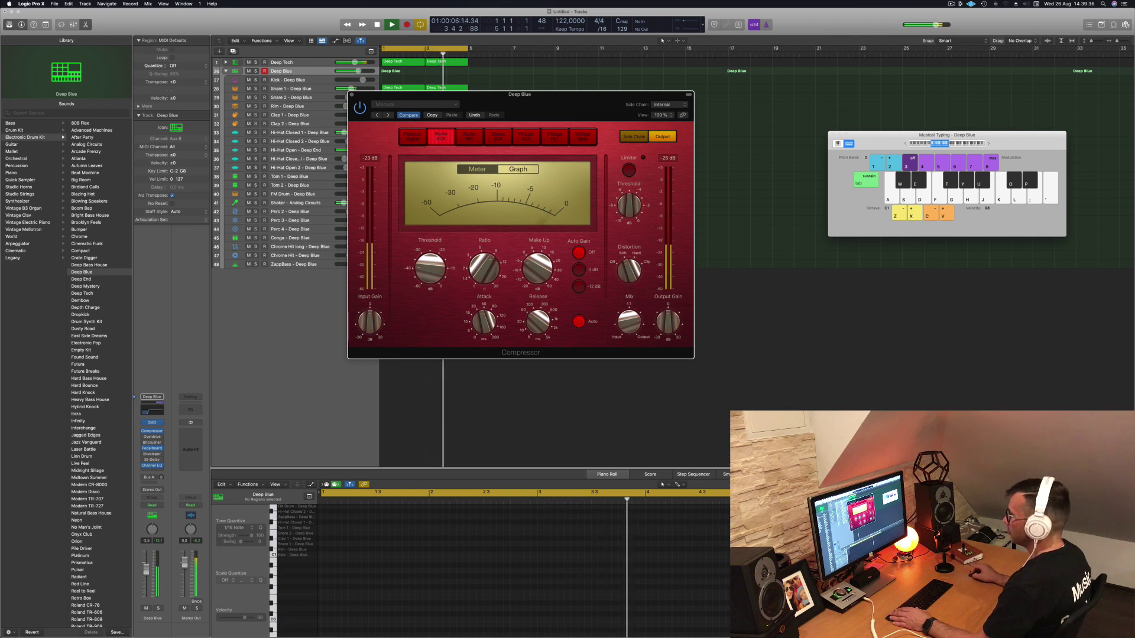
left_click_drag(145, 562, 146, 569)
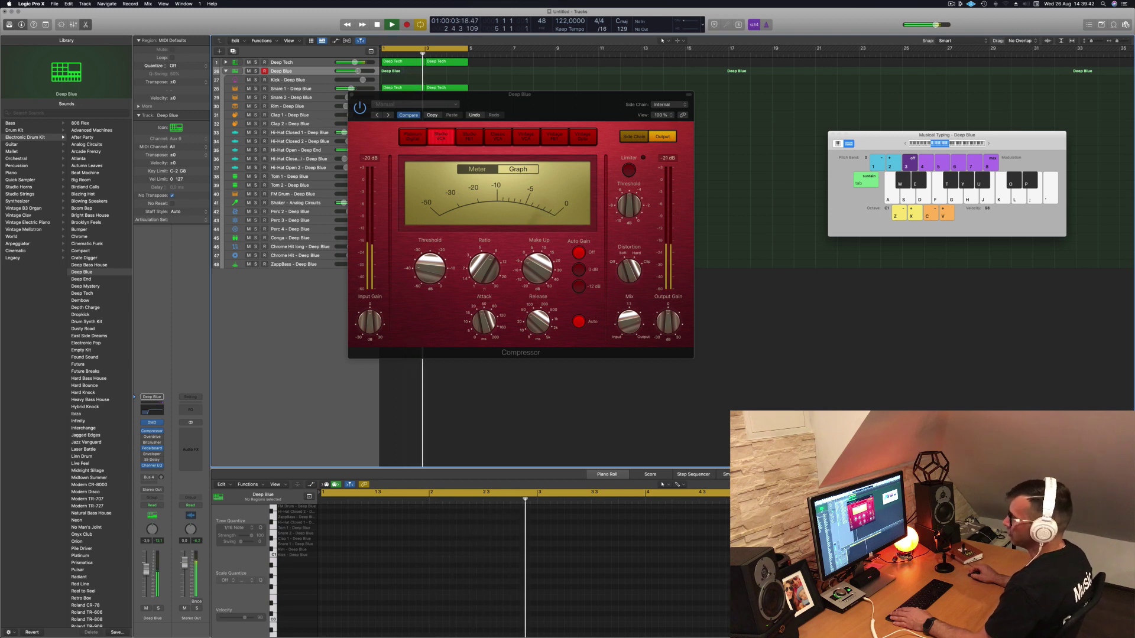
left_click(351, 95)
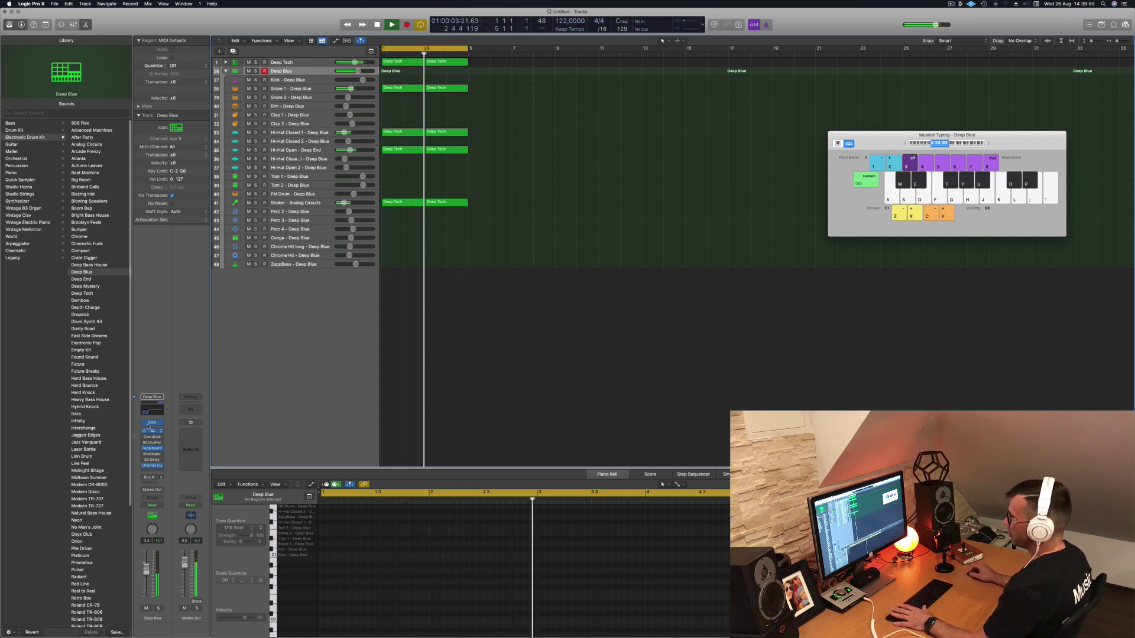
- Set the Deep Blue track's automation mode to Touch and move the Channel EQ's low-cut frequency during playback to write automation
left_click(162, 413)
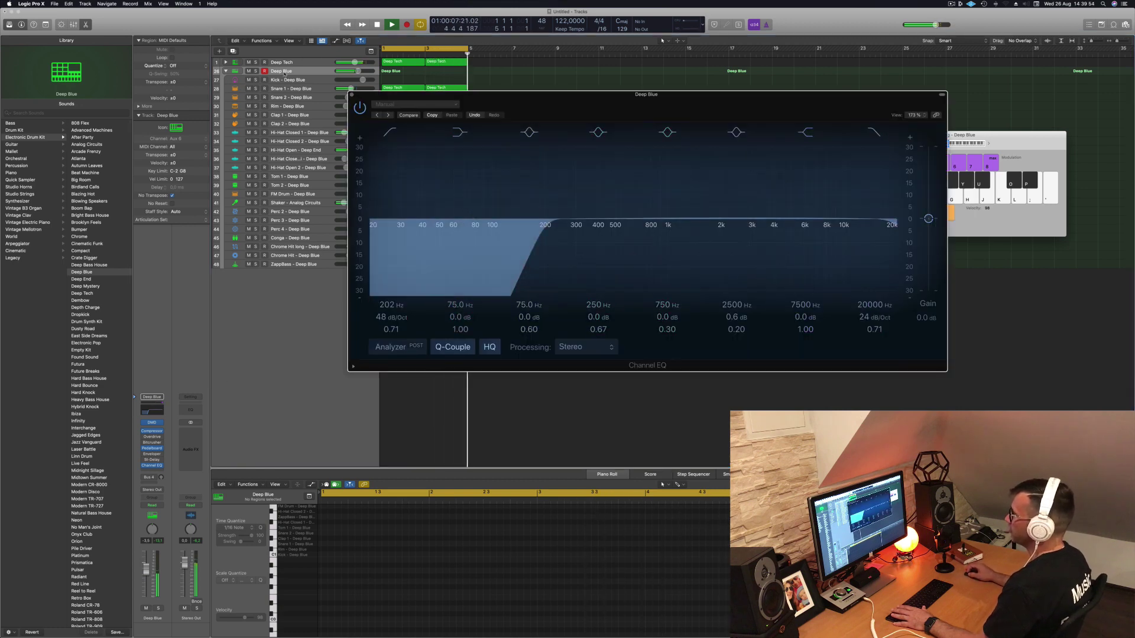
left_click(190, 423)
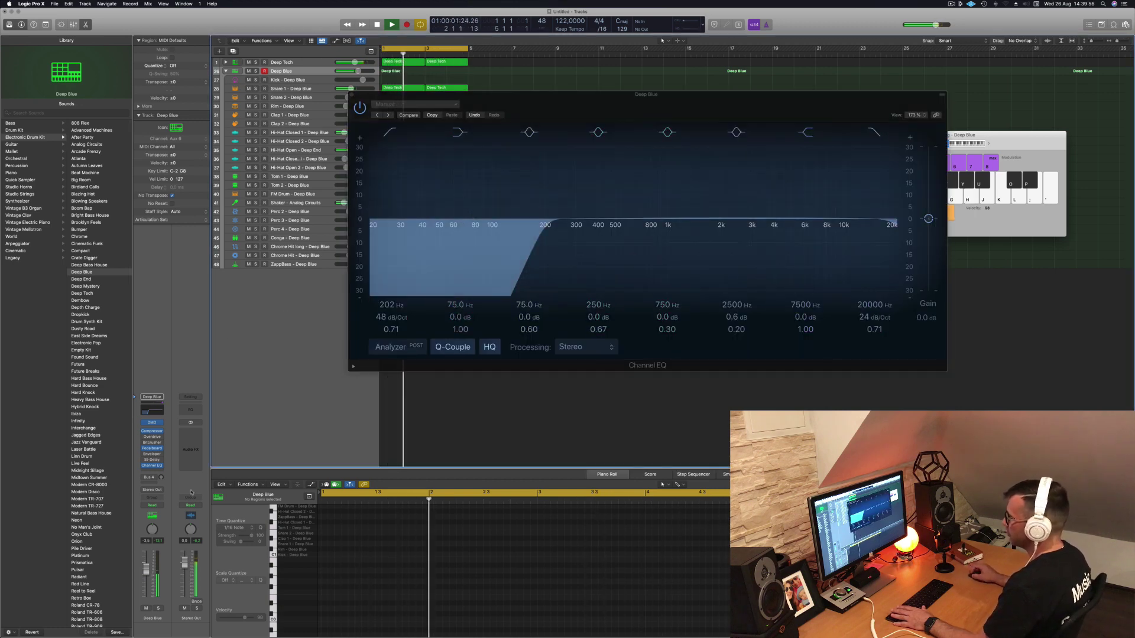
left_click(152, 505)
left_click(151, 512)
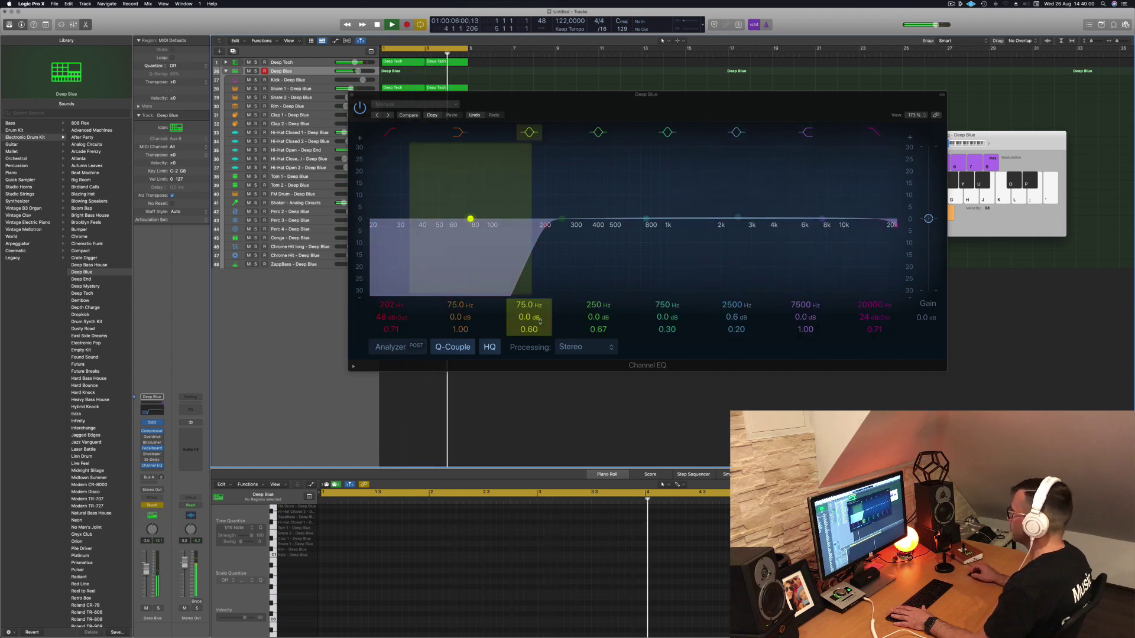
left_click_drag(545, 225, 585, 226)
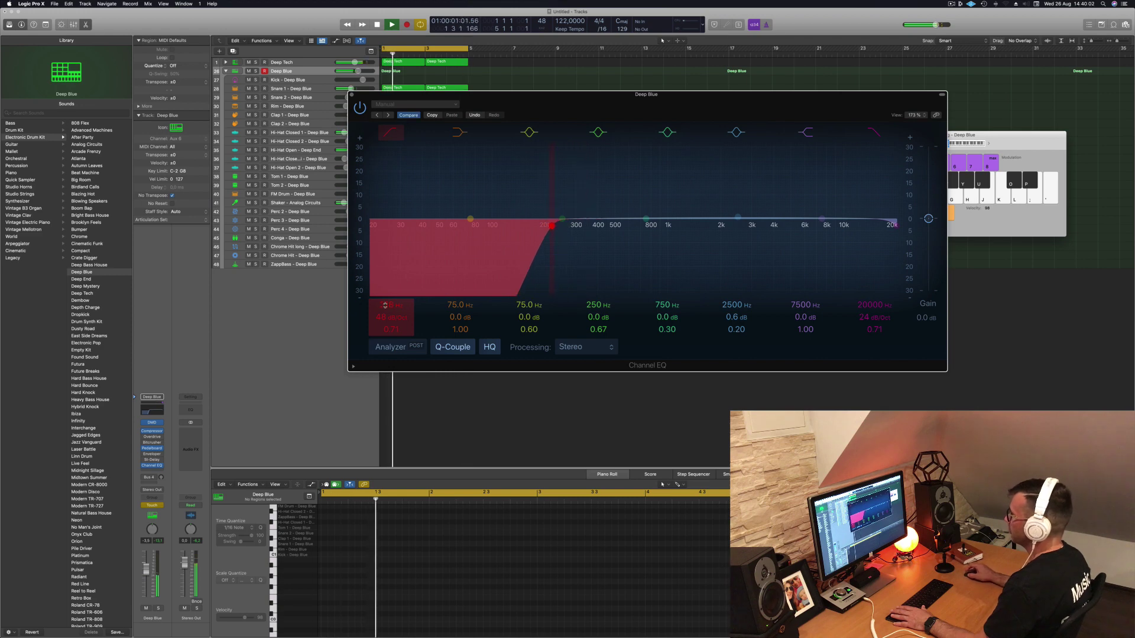
left_click(352, 95)
- Stop playback, close the Musical Typing keyboard, and show the automation lanes on enlarged tracks
key("space")
key("space")
key("space")
left_click(226, 71)
left_click(226, 71)
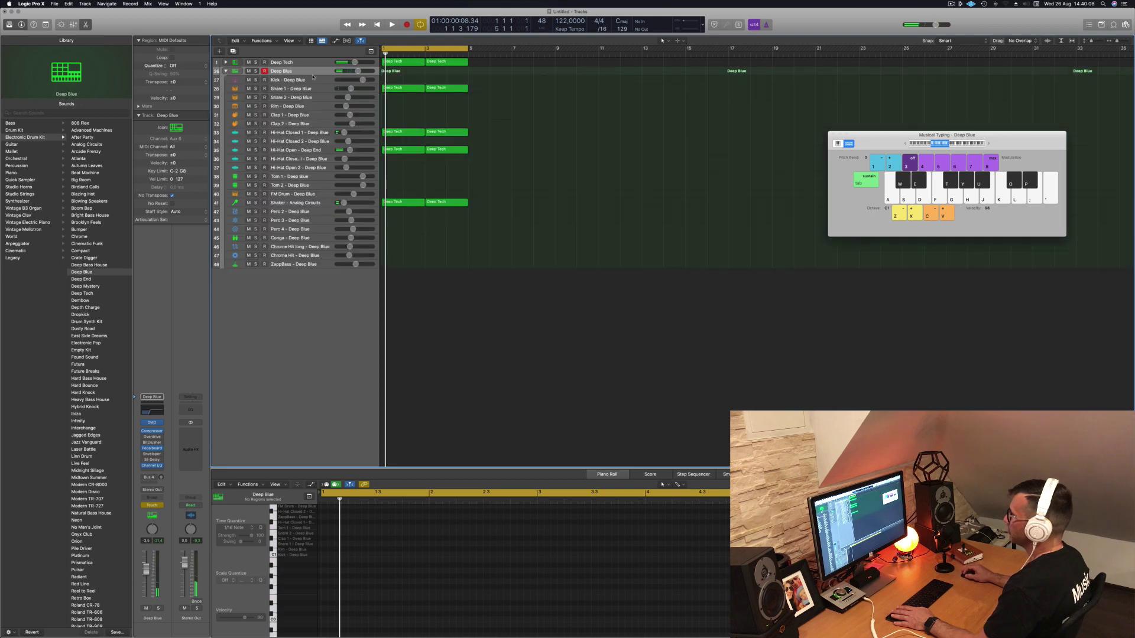
key("a")
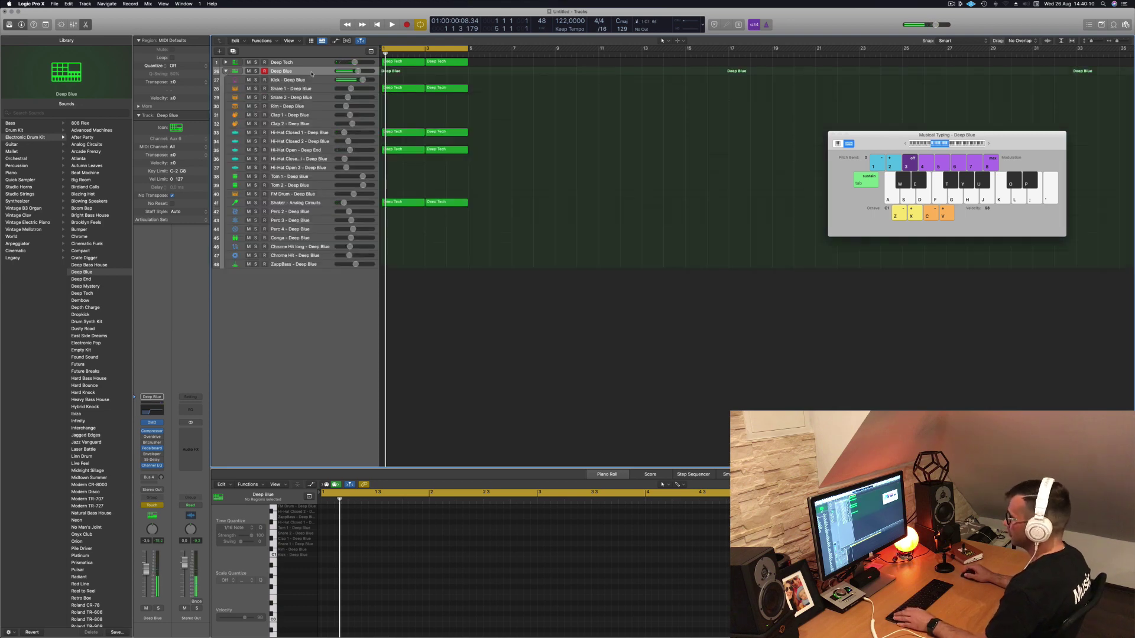
key("a")
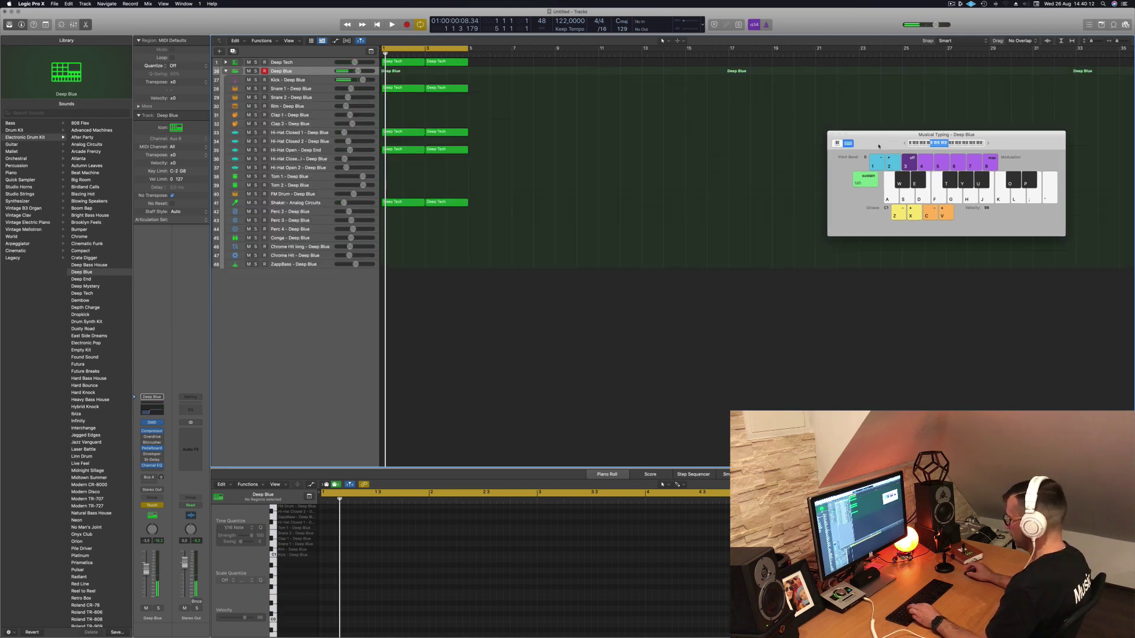
key("super+k")
key("super+Down")
key("super+Down")
key("super+Down")
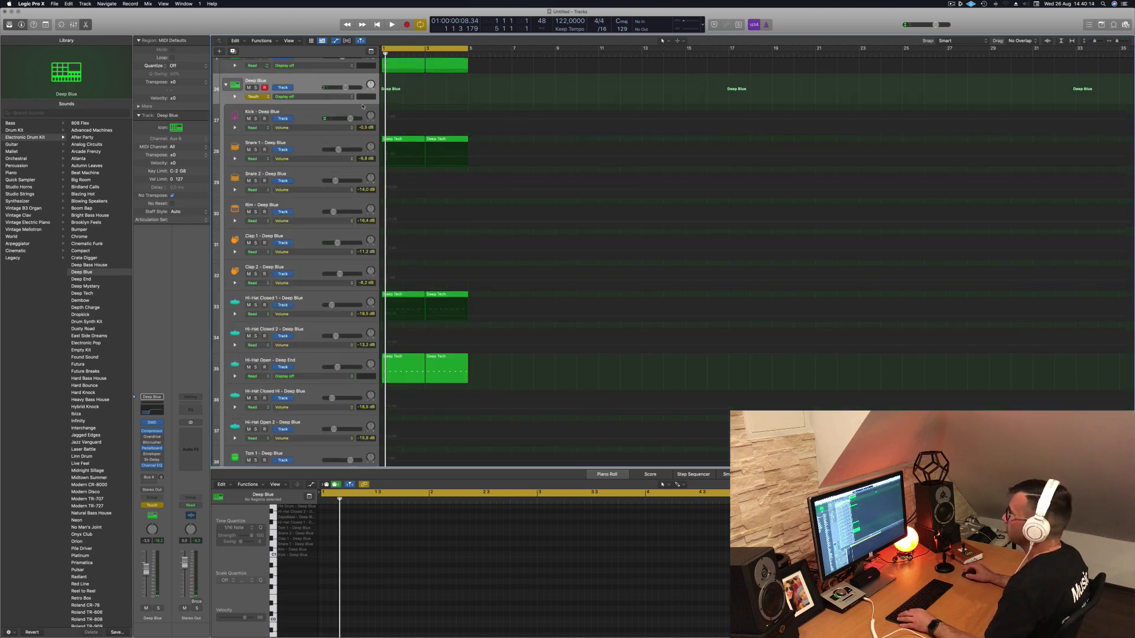
- Display the Channel EQ Low Cut Frequency automation on the Deep Blue track and set its automation mode to Read
left_click(324, 97)
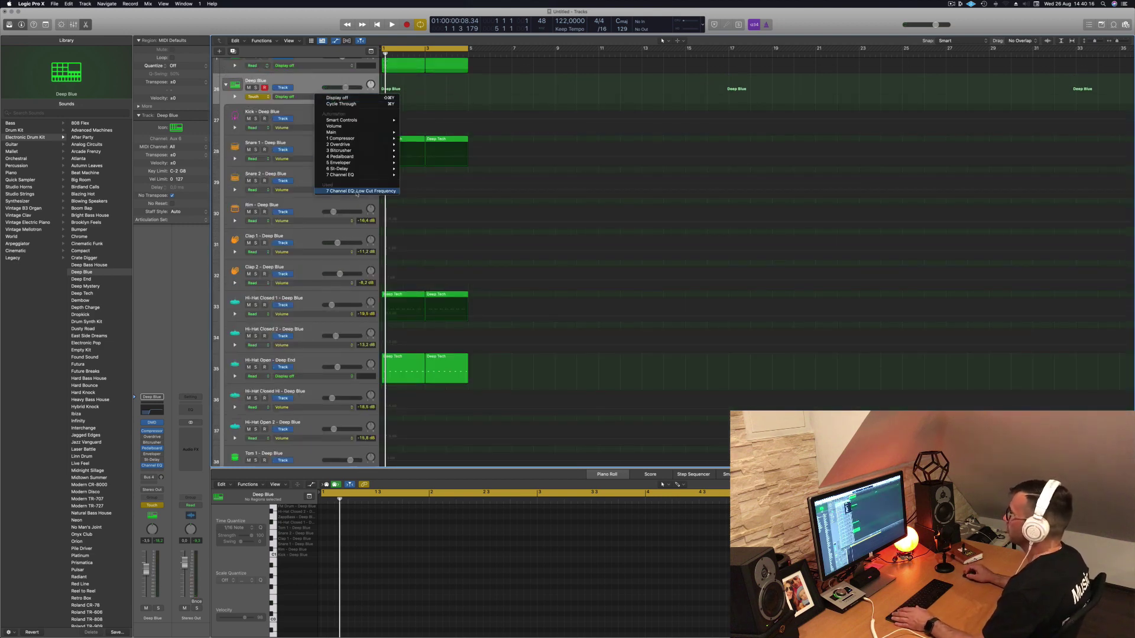
left_click(257, 97)
left_click(255, 90)
left_click_drag(472, 99, 336, 92)
key("space")
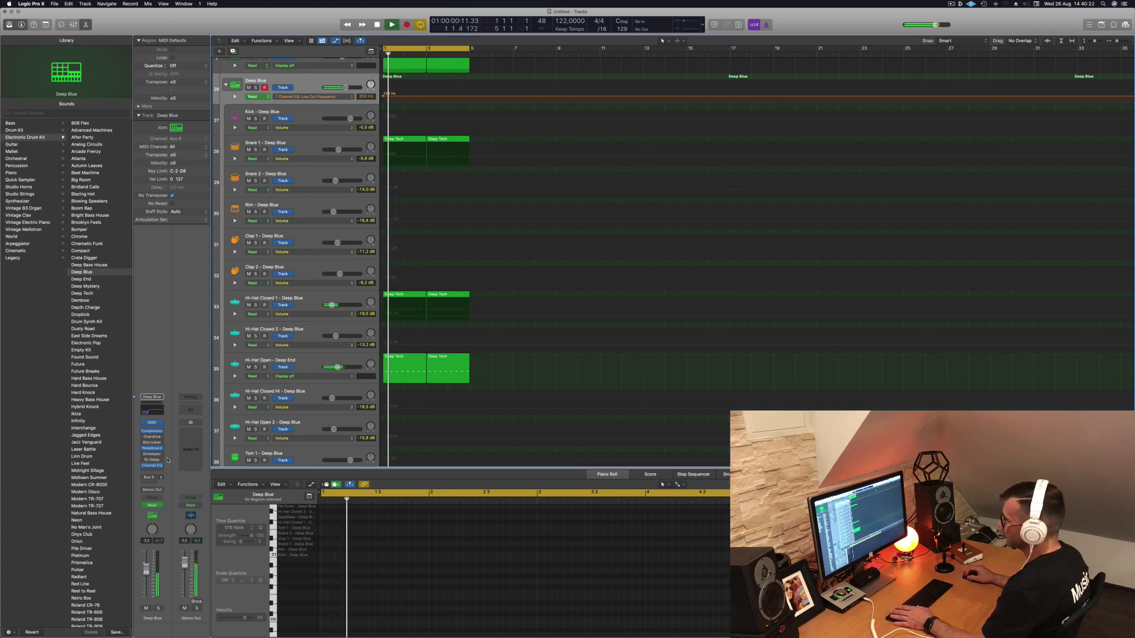
- Raise a point at bar 3 in the low-cut automation to form a rising and falling sweep, keeping the EQ window beside it
key("v")
left_click_drag(580, 102, 788, 131)
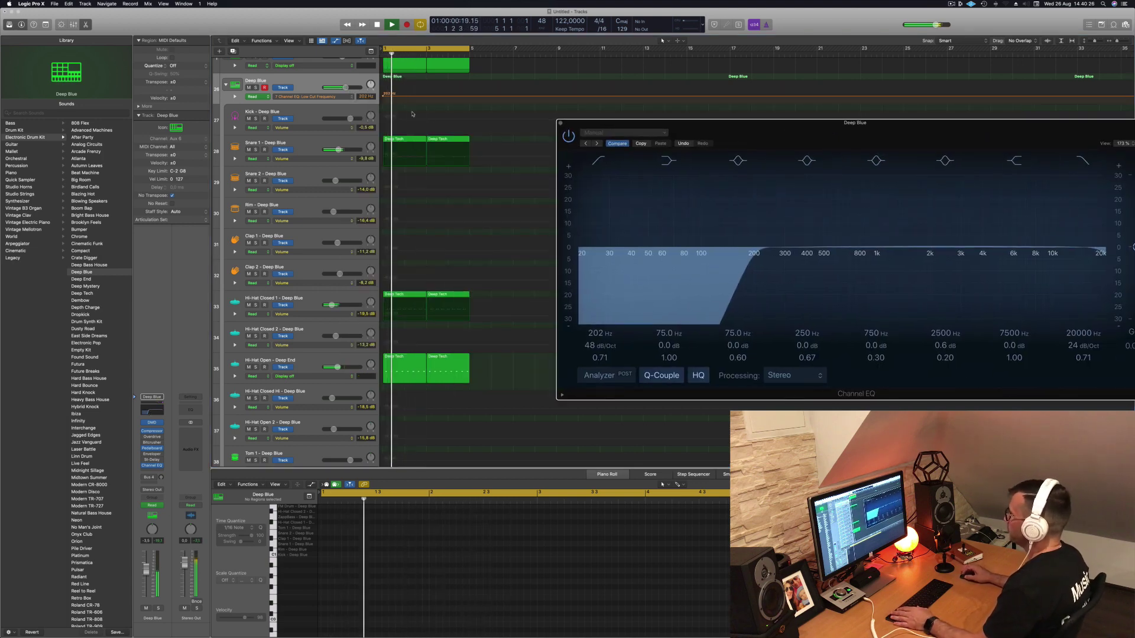
key("space")
left_click(425, 96)
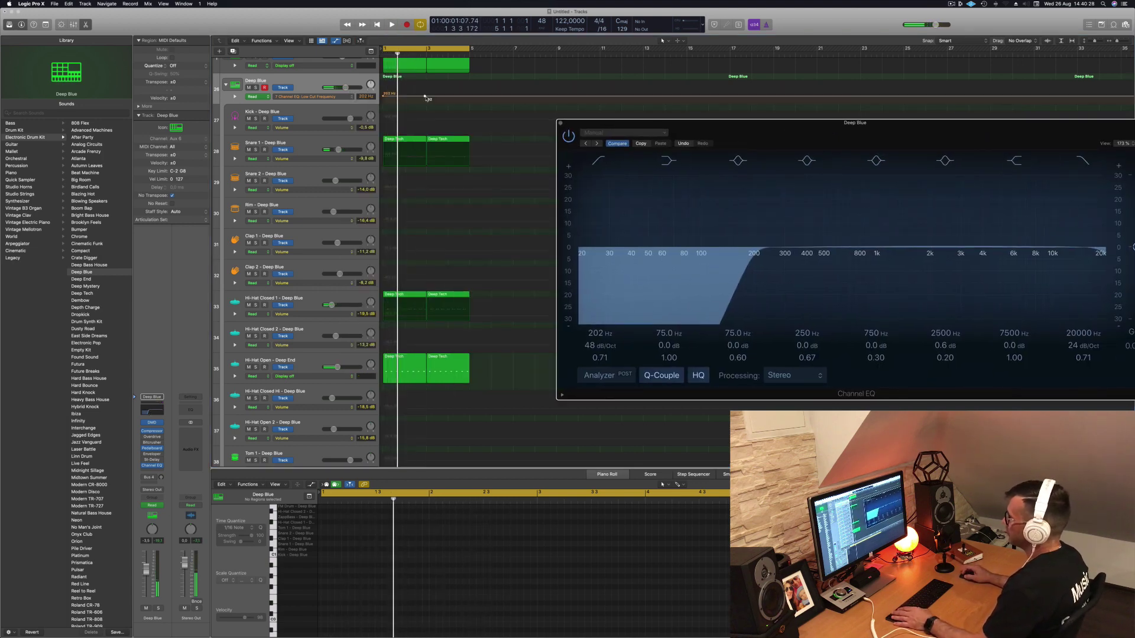
left_click_drag(425, 96, 426, 81)
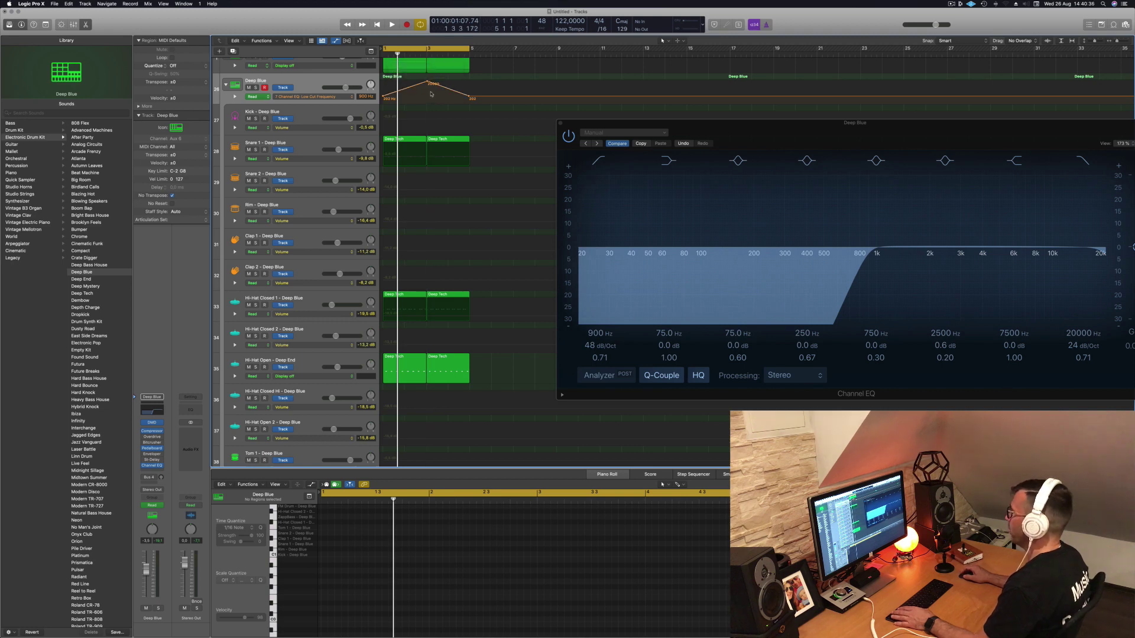
- Play back the low-cut sweep while watching the Channel EQ curve, and close the EQ window
key("space")
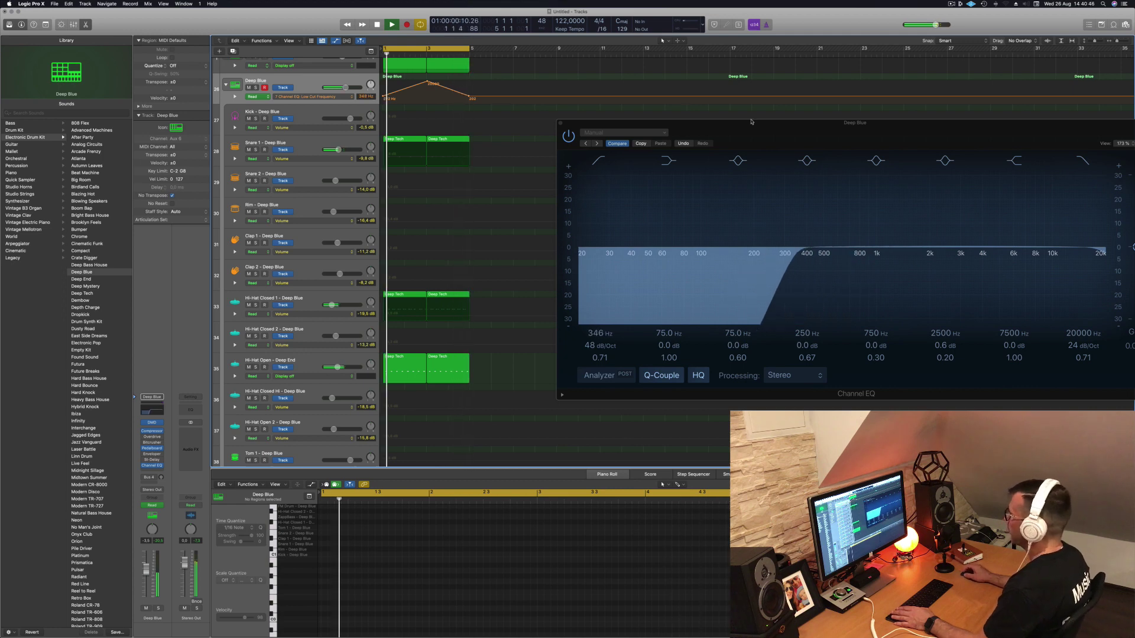
left_click_drag(570, 128, 373, 169)
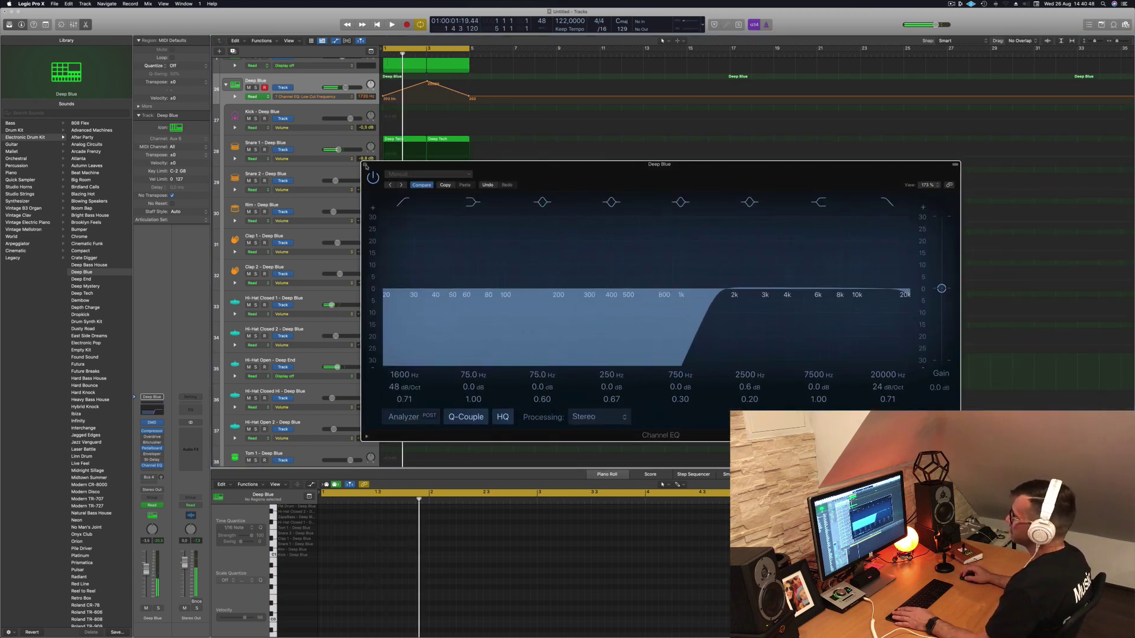
left_click(365, 165)
- Hide the automation lanes, shrink the tracks, and turn on Track Zoom for the Deep Blue track from the displayed toolbar
key("a")
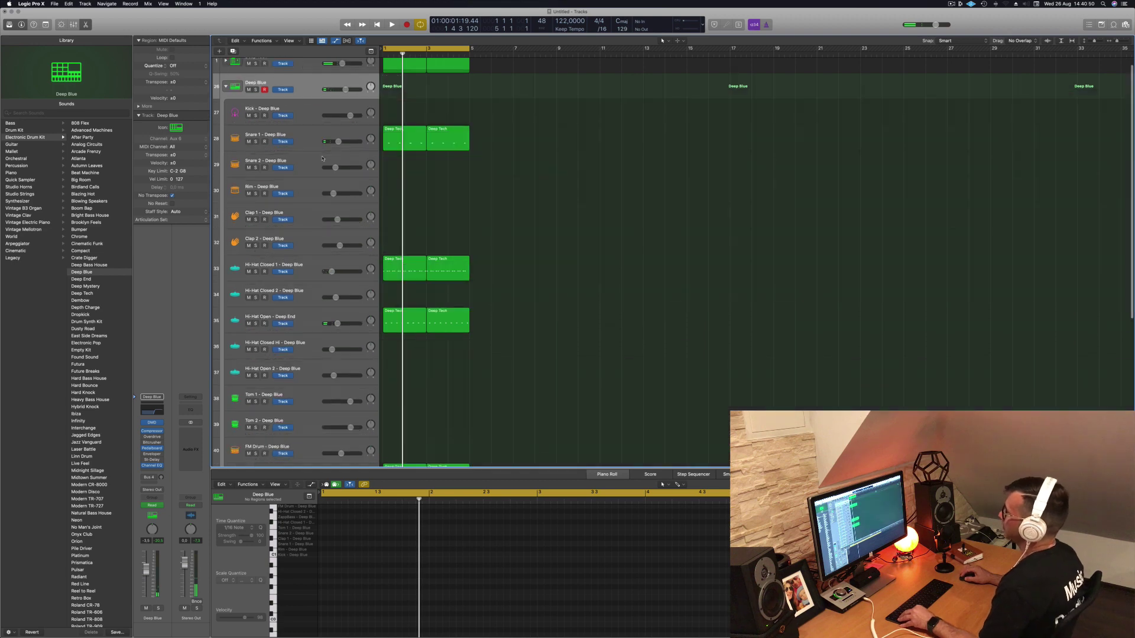
scroll(345, 166, "down", 1)
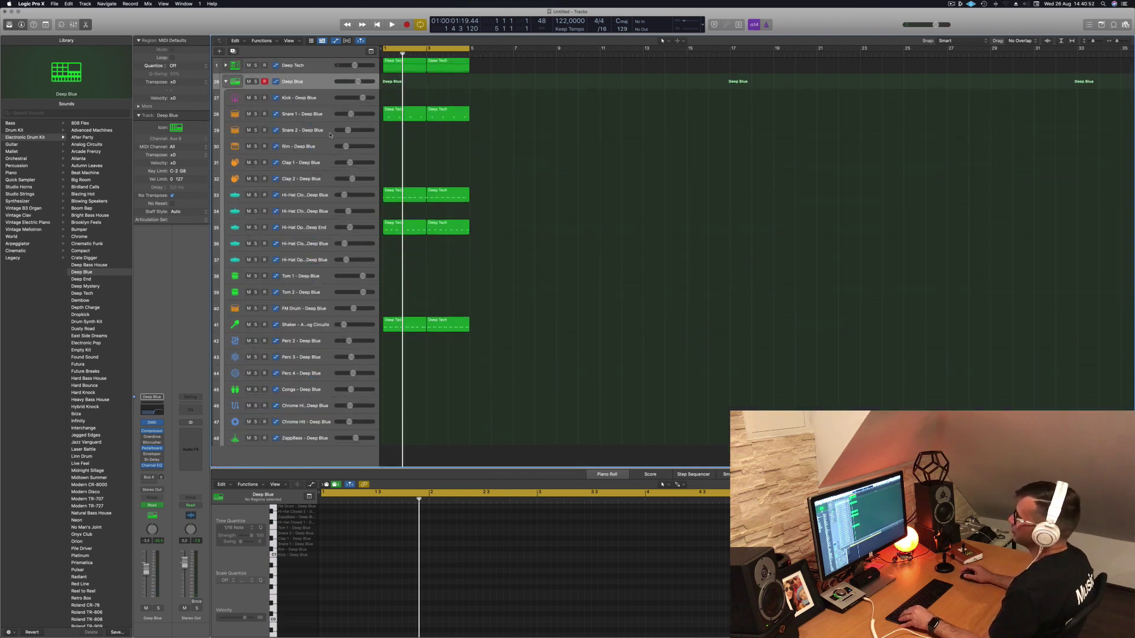
scroll(316, 151, "down", 1)
key("space")
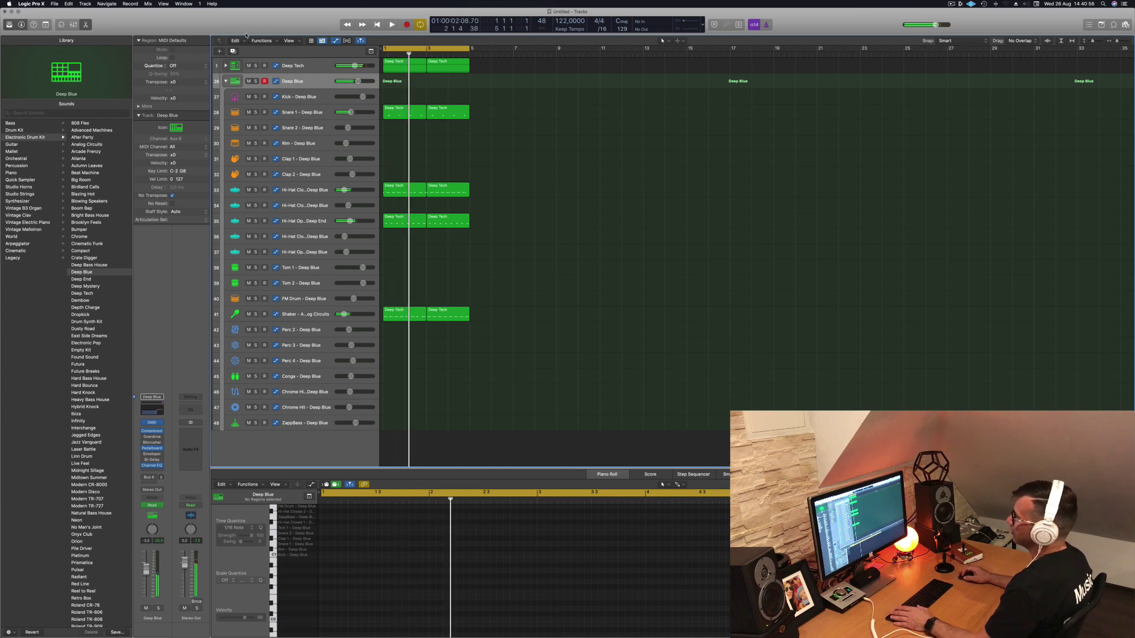
key("ctrl+alt+super+t")
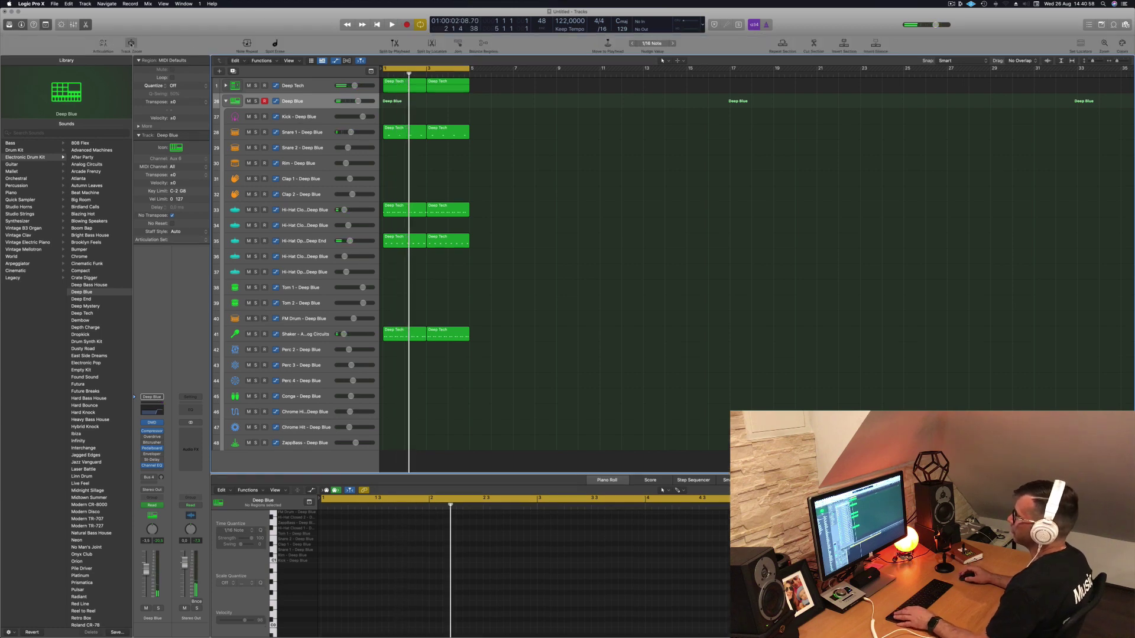
left_click(131, 43)
- Play back the beat with the filter sweep, reduce the track height further, and collapse the Deep Blue track stack
key("space")
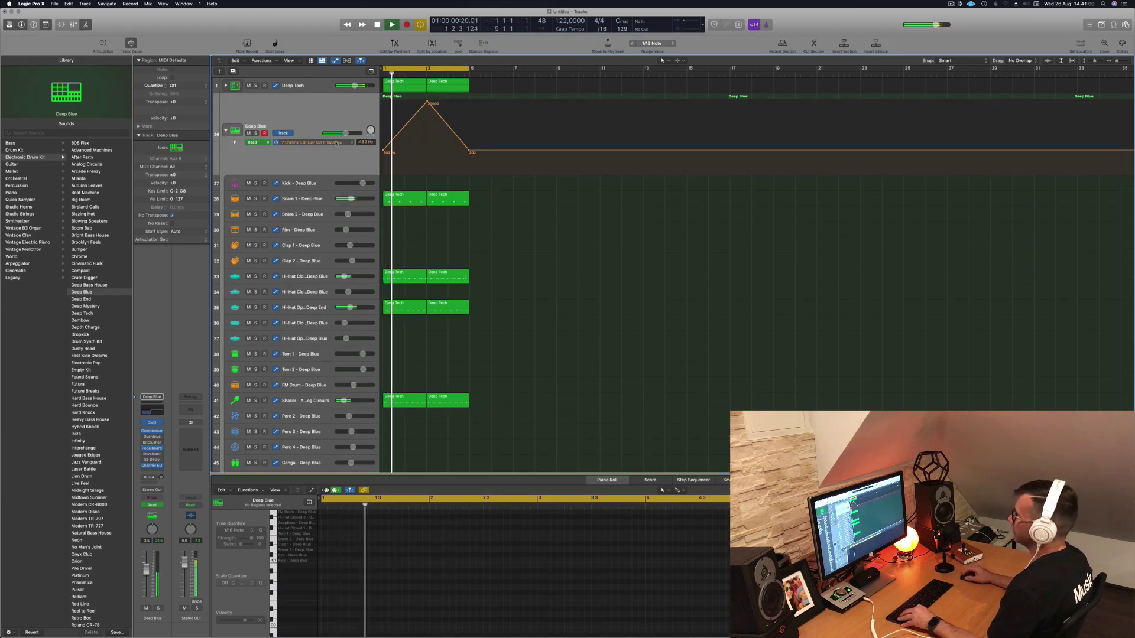
scroll(336, 144, "down", 3)
scroll(335, 144, "down", 2)
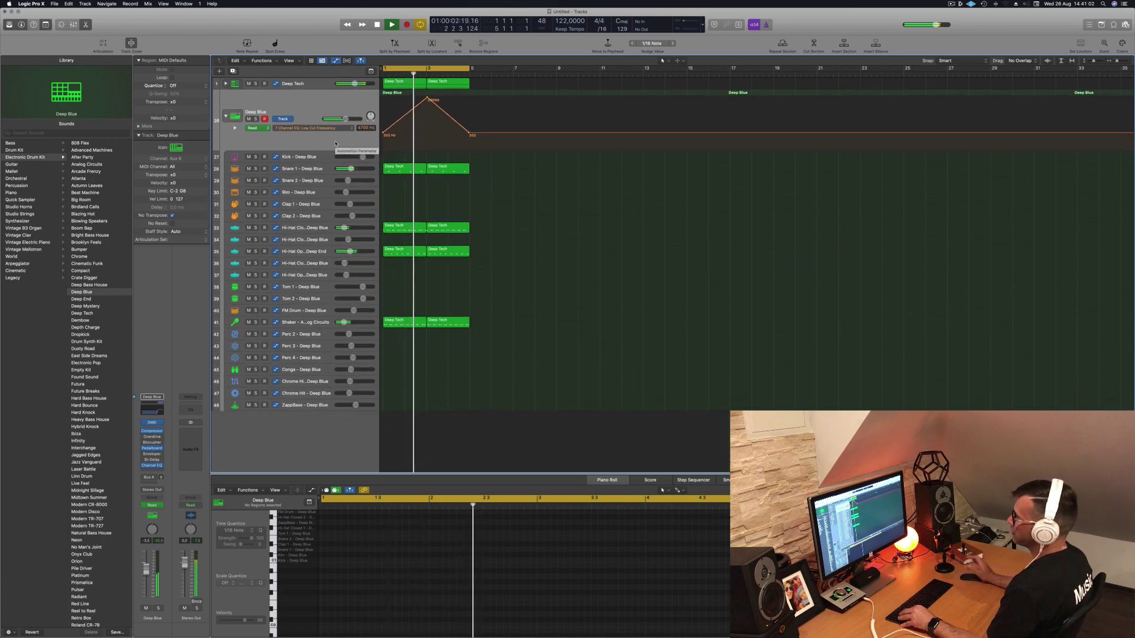
key("space")
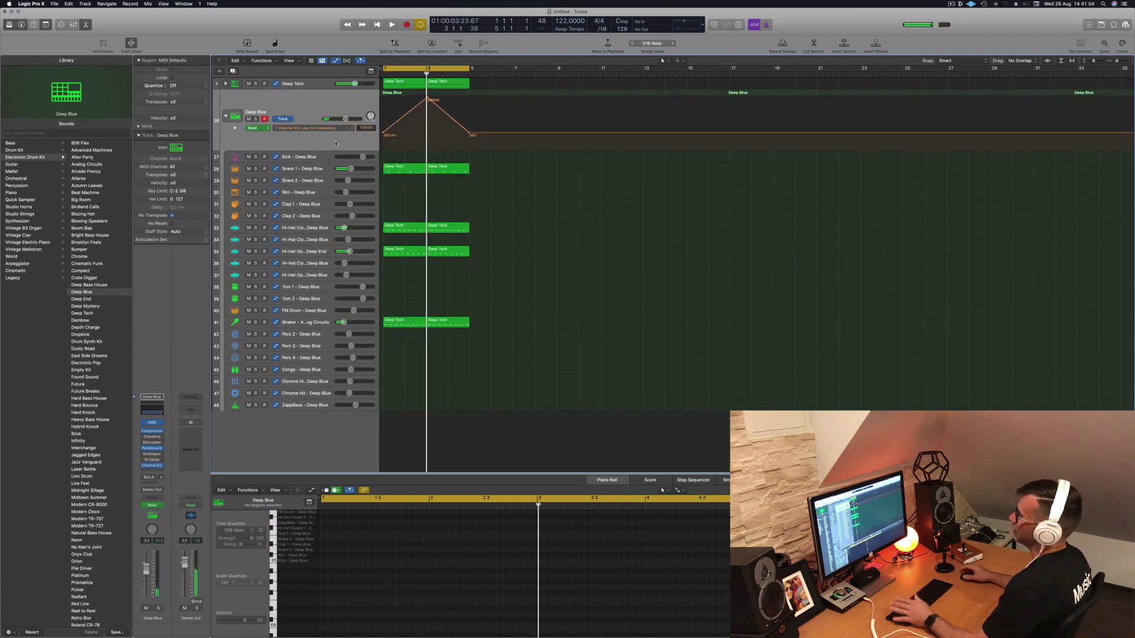
key("space")
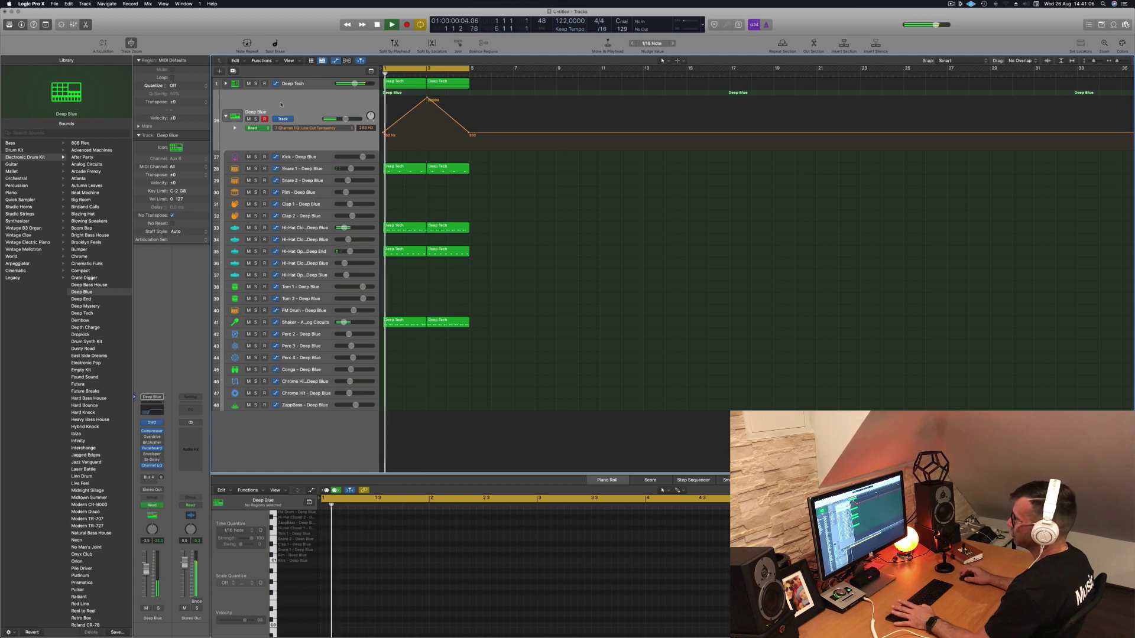
left_click(225, 116)
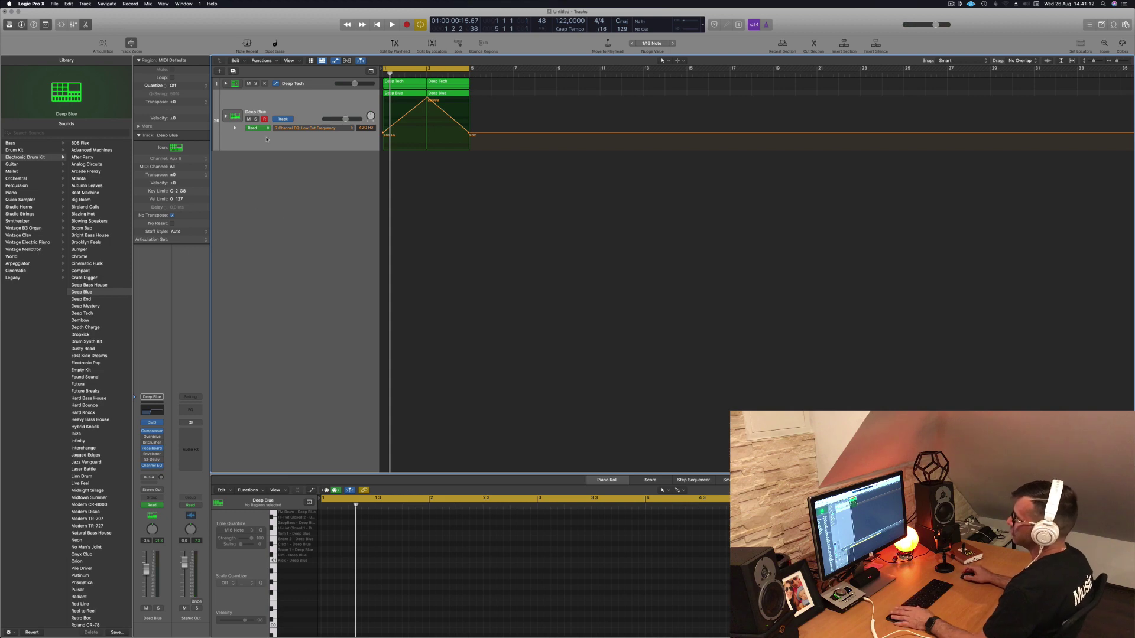
- Create a software instrument track with Alchemy and add a second instrument track below it
left_click(219, 71)
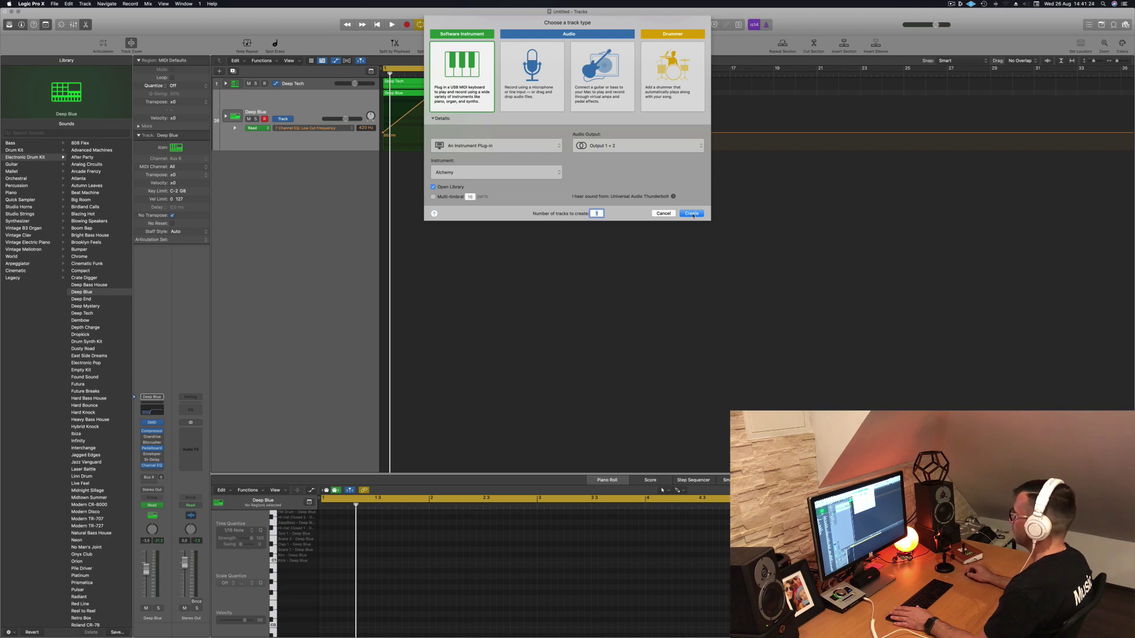
key("Return")
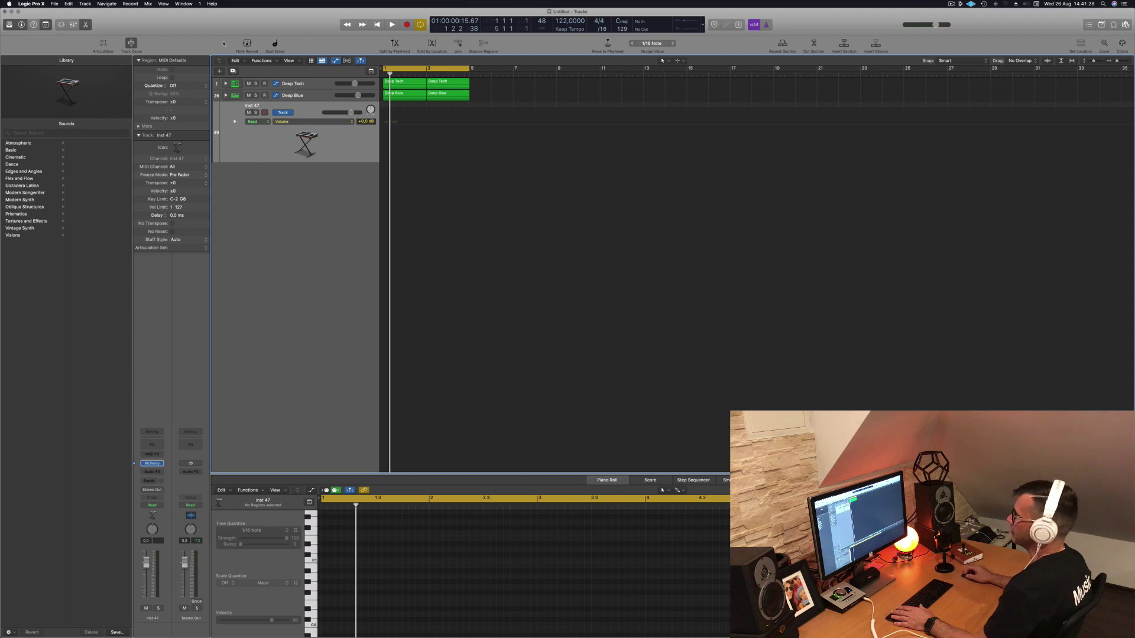
double_click(322, 192)
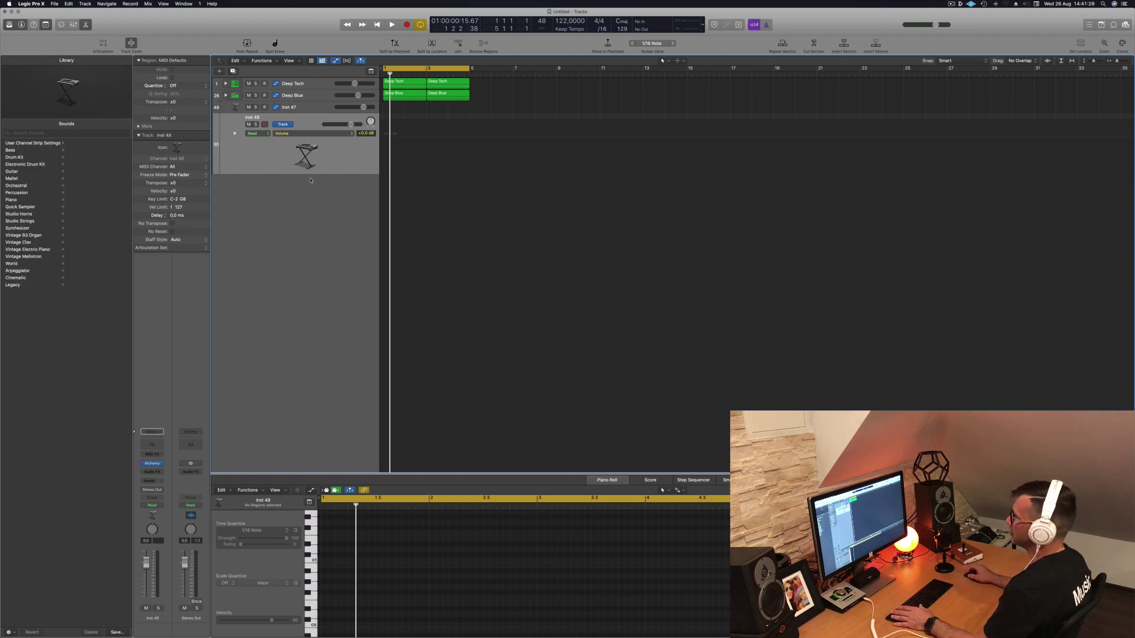
left_click(312, 109)
right_click(312, 108)
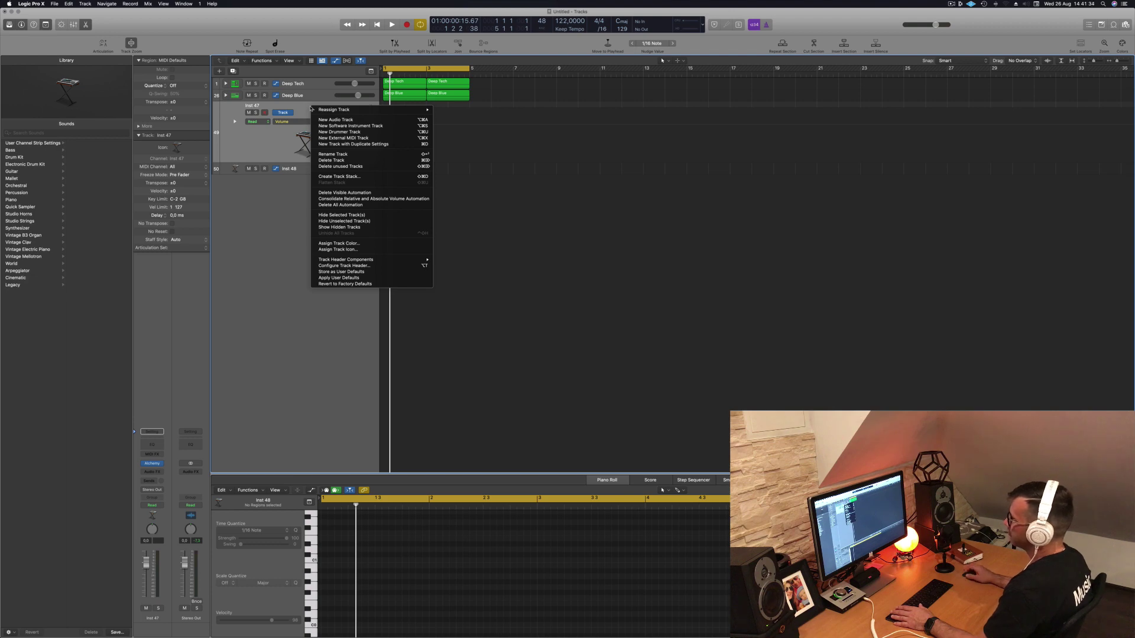
left_click(238, 338)
right_click(294, 286)
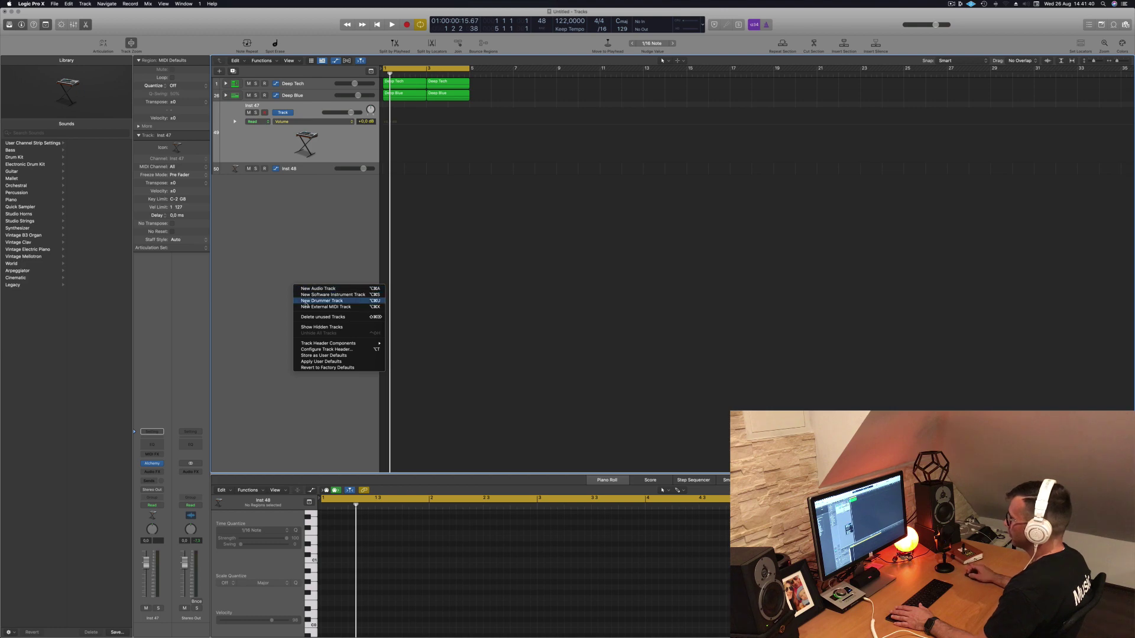
left_click(257, 381)
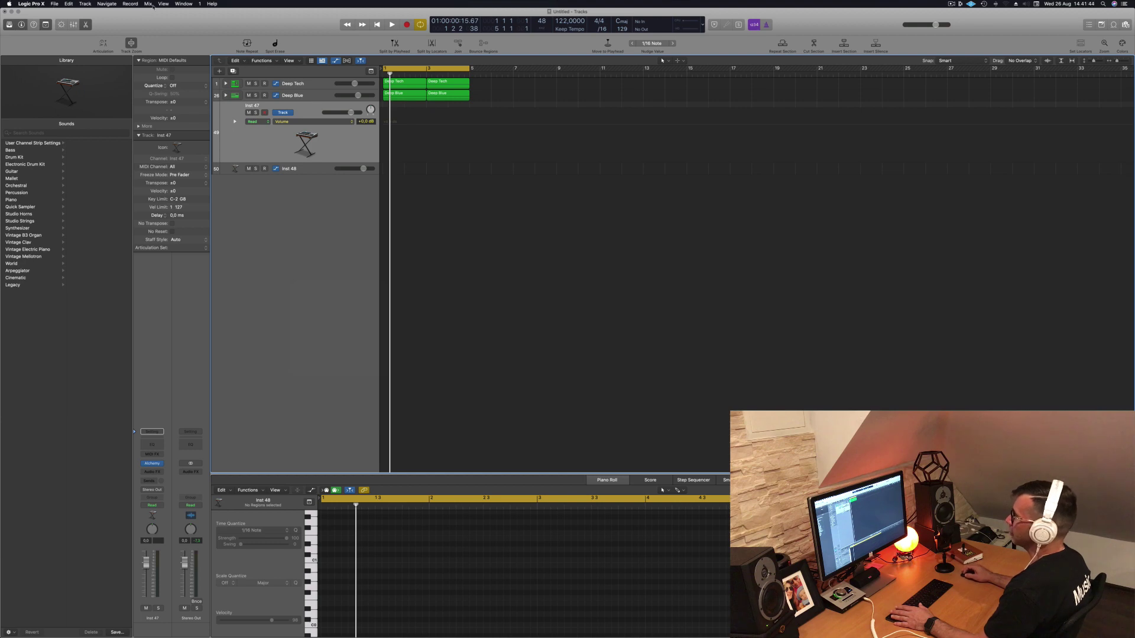
left_click(55, 4)
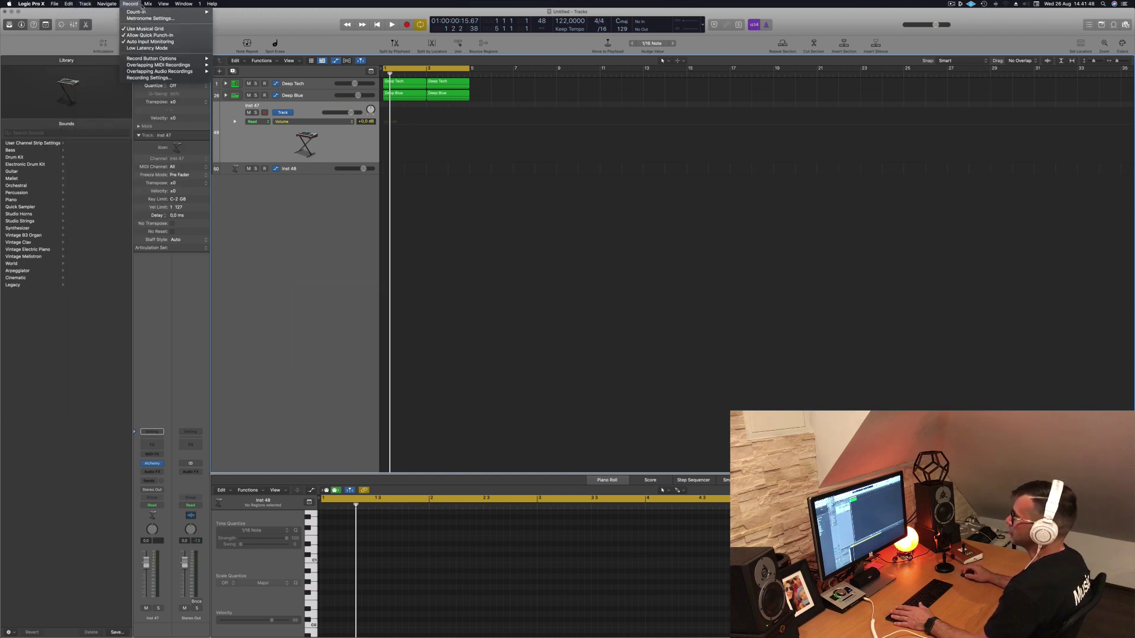
mouse_move(148, 4)
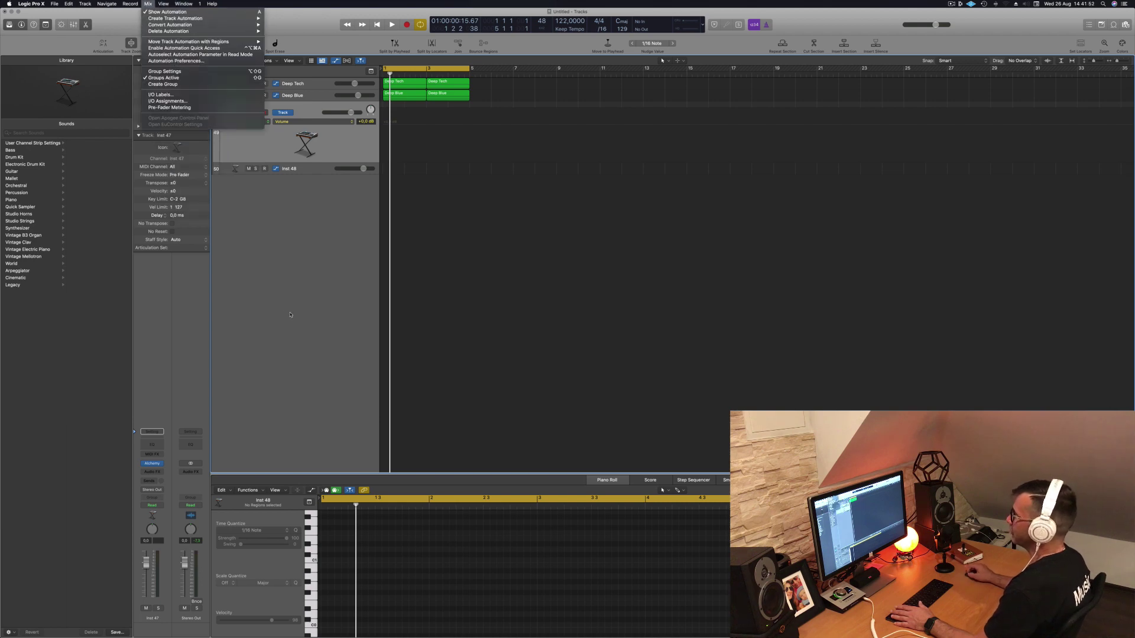
right_click(287, 259)
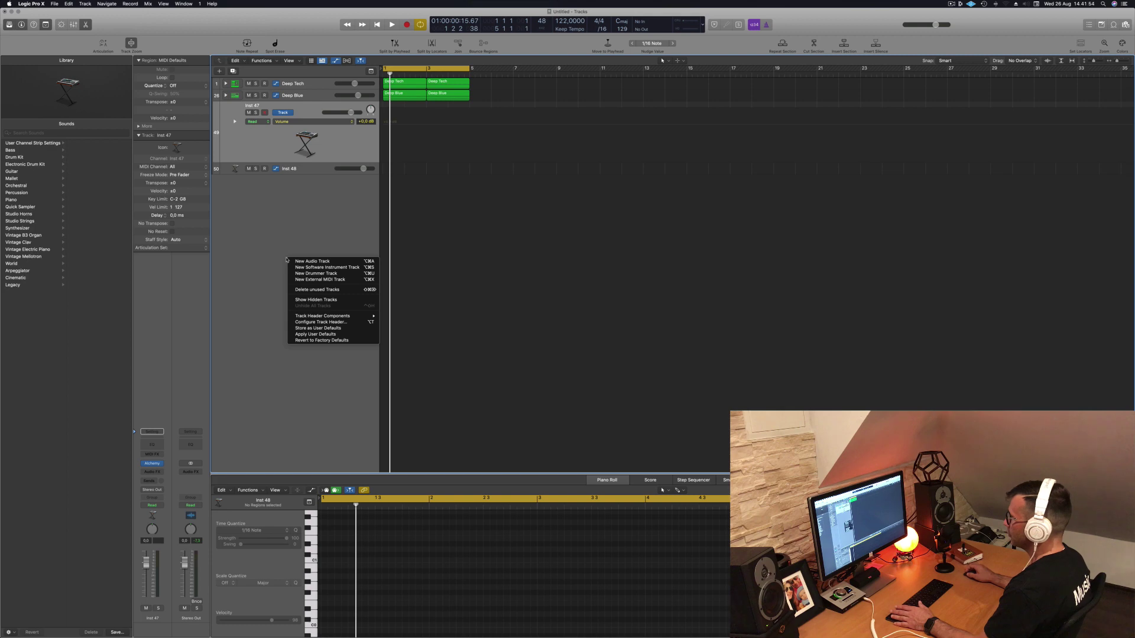
- Create a Summing Stack from the Inst 47 track and move the Inst 48 track into it above Inst 47
right_click(312, 112)
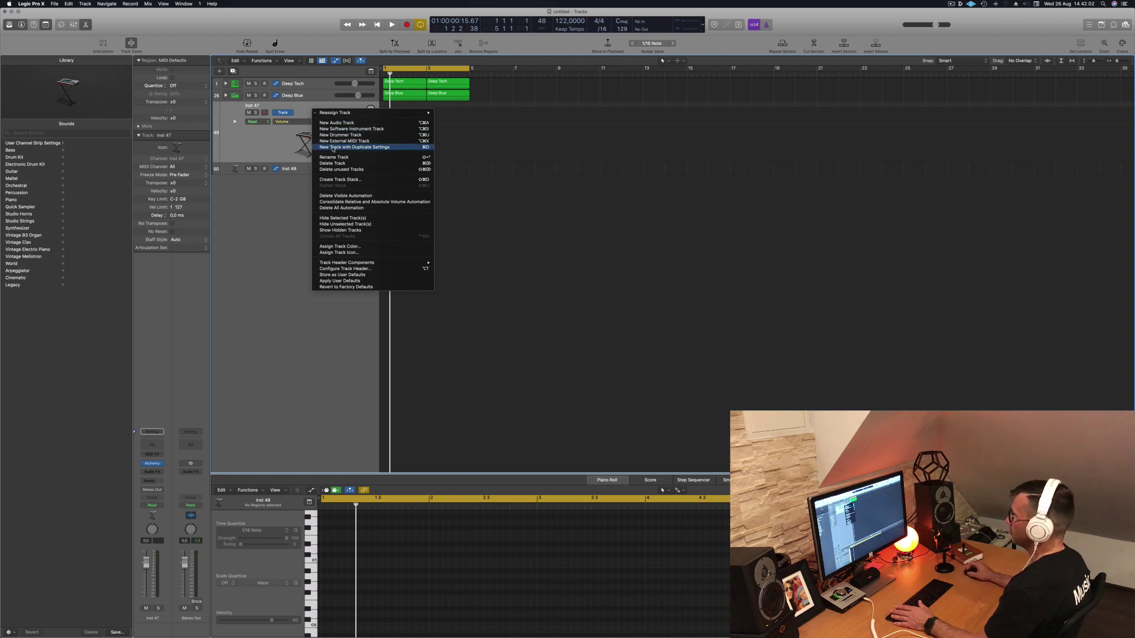
left_click(331, 180)
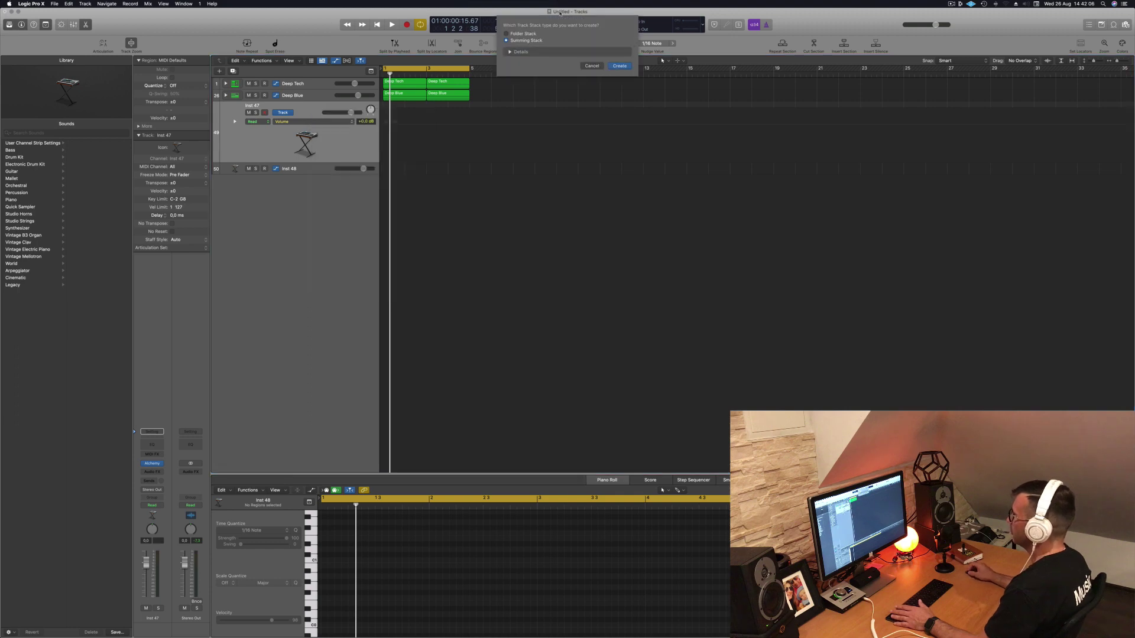
left_click(619, 67)
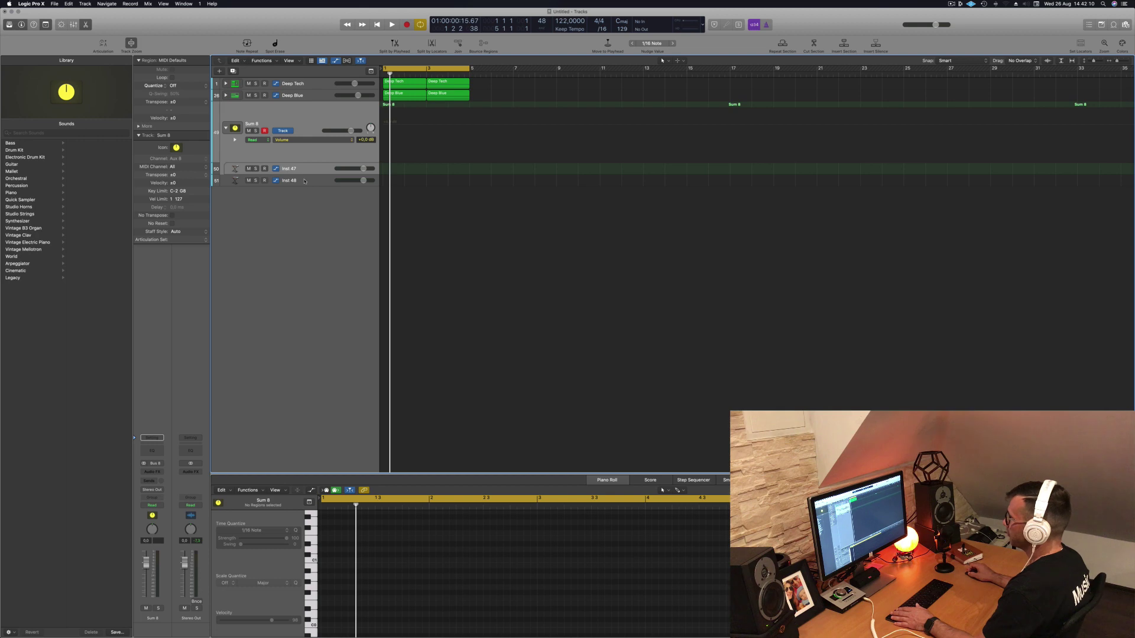
left_click(303, 181)
left_click_drag(306, 168, 296, 120)
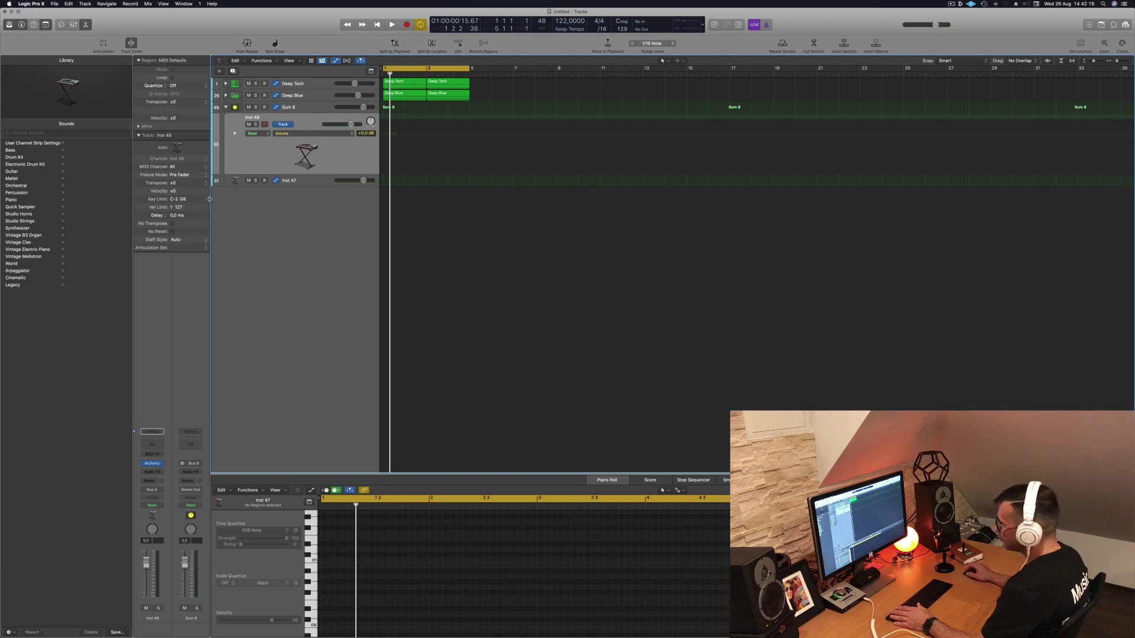
- Rename the new summing stack as BASS BUSS
key("Up")
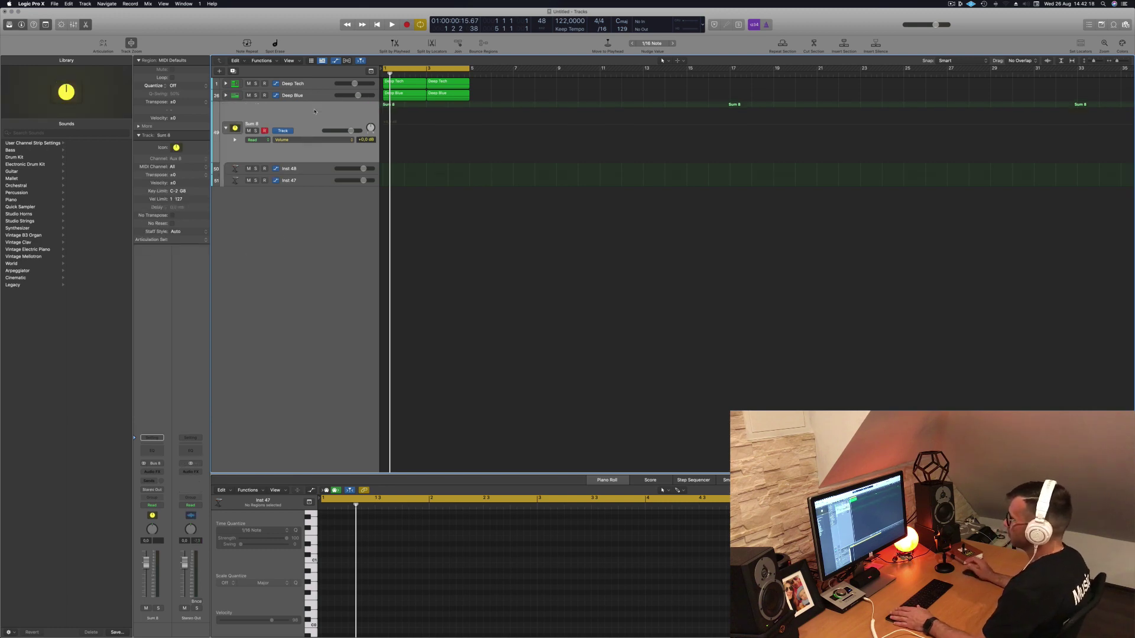
left_click(297, 169)
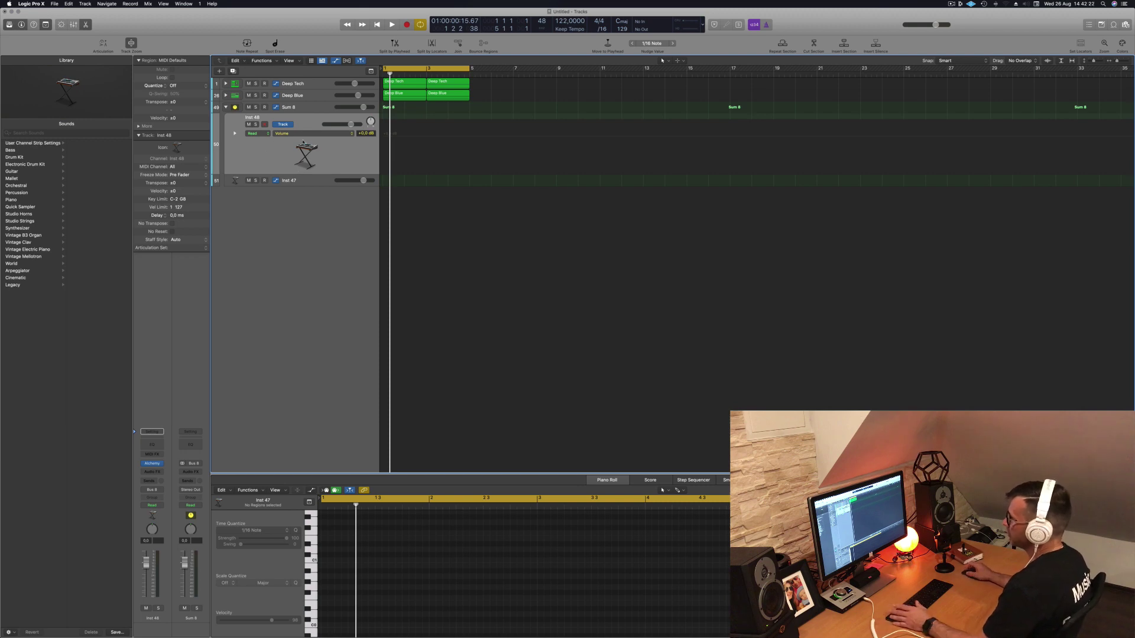
double_click(290, 108)
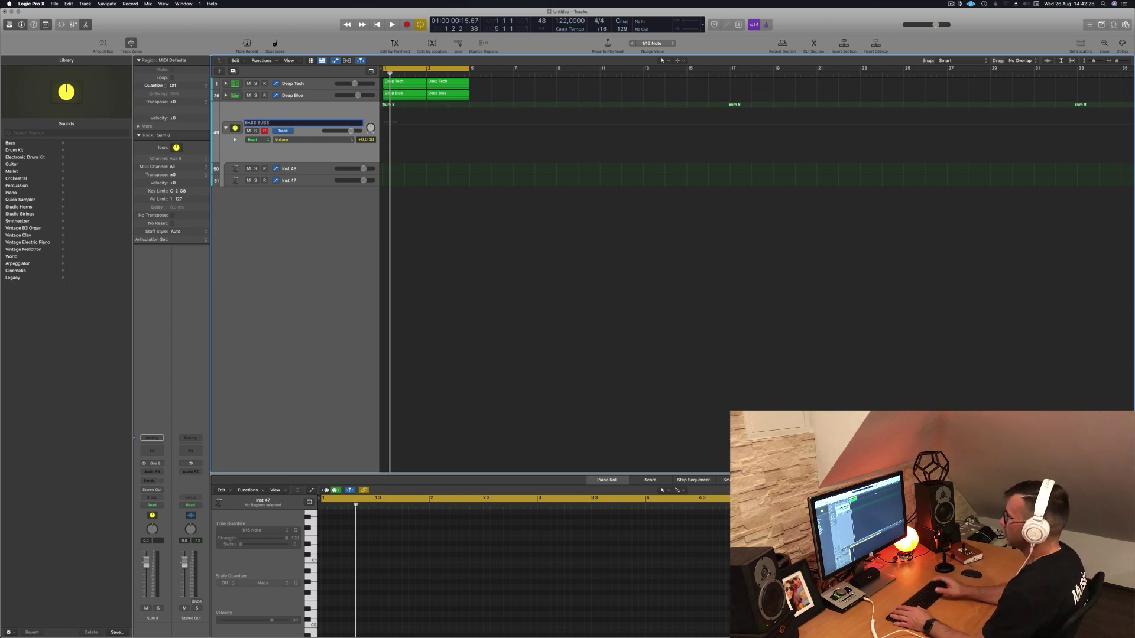
key("Return")
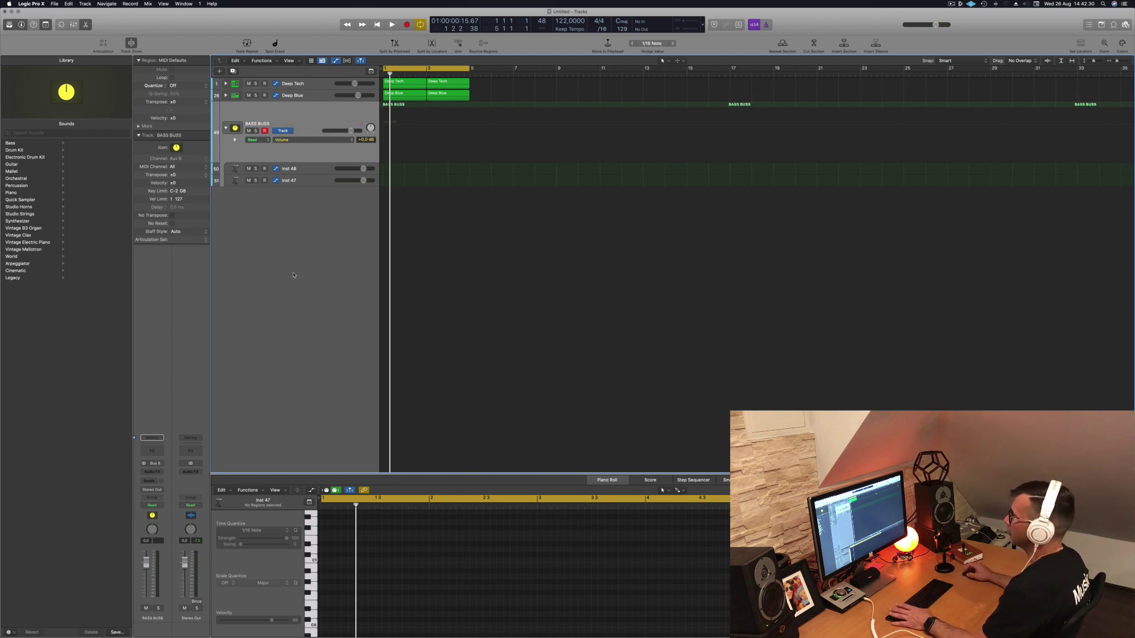
- Open Alchemy on the Inst 48 track, load the Bass preset 1963 Semi-Acoustic Thumb, and show Musical Typing
left_click(306, 169)
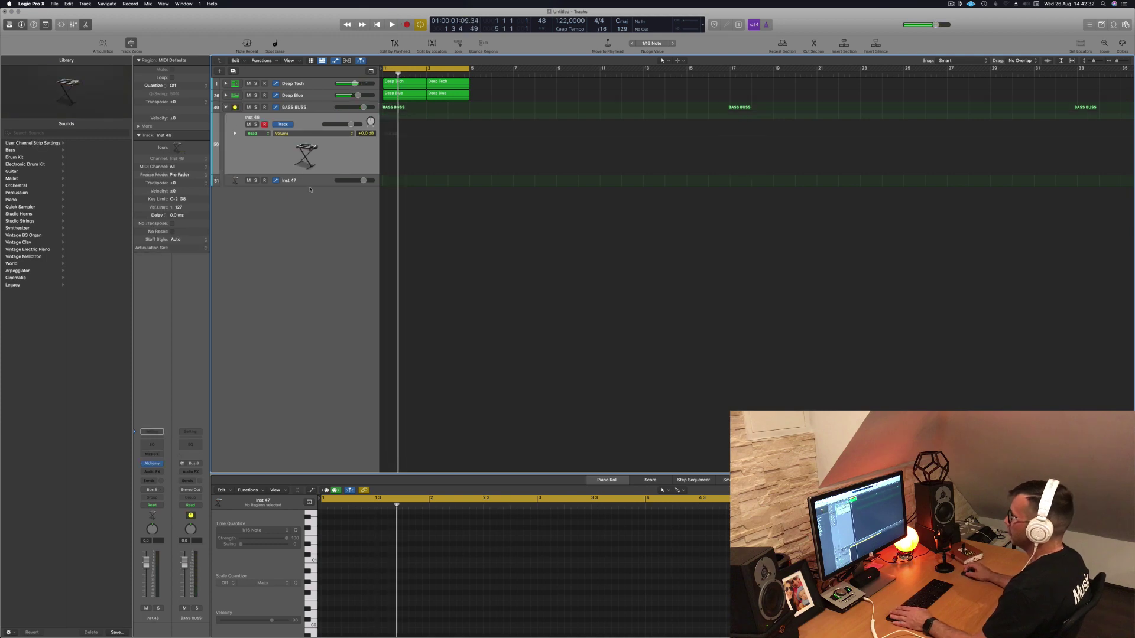
left_click(311, 183)
left_click(324, 121)
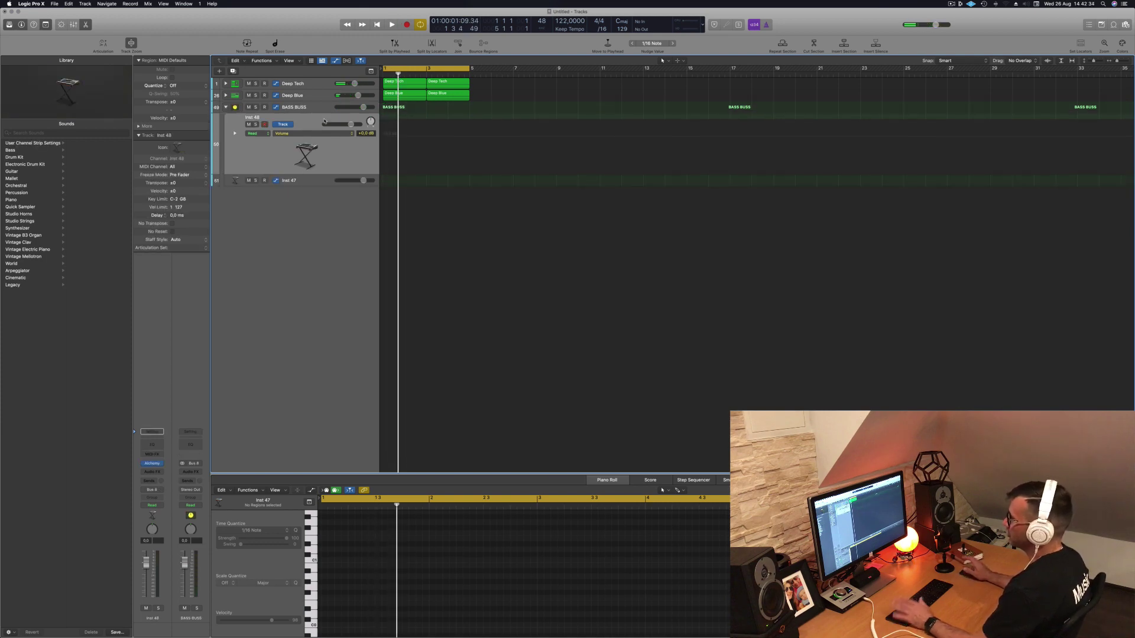
key("Return")
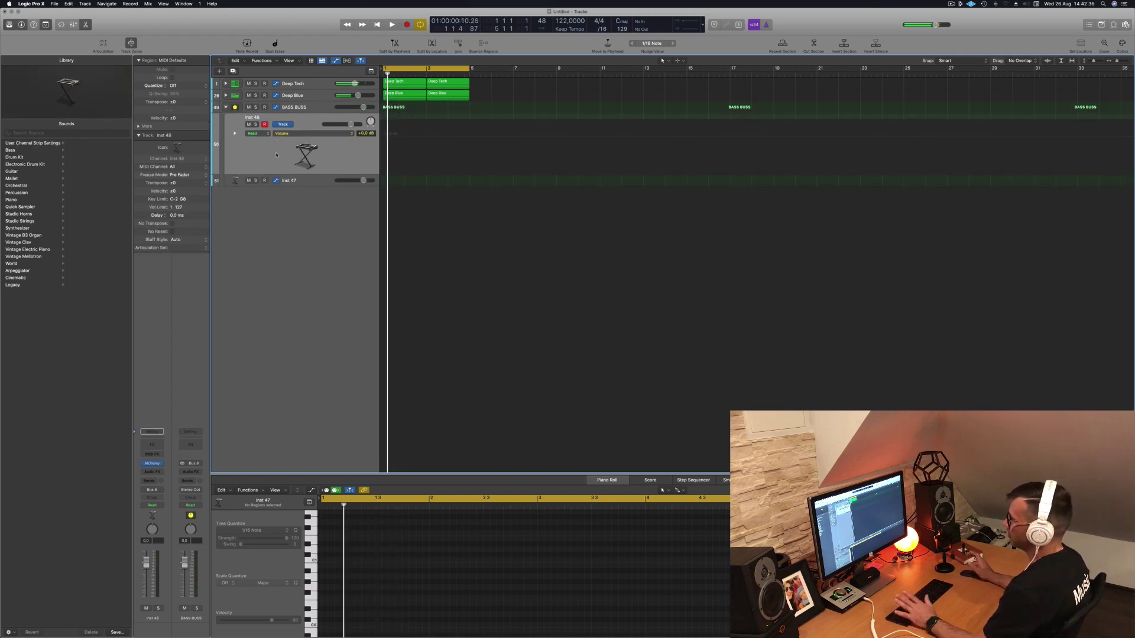
key("Return")
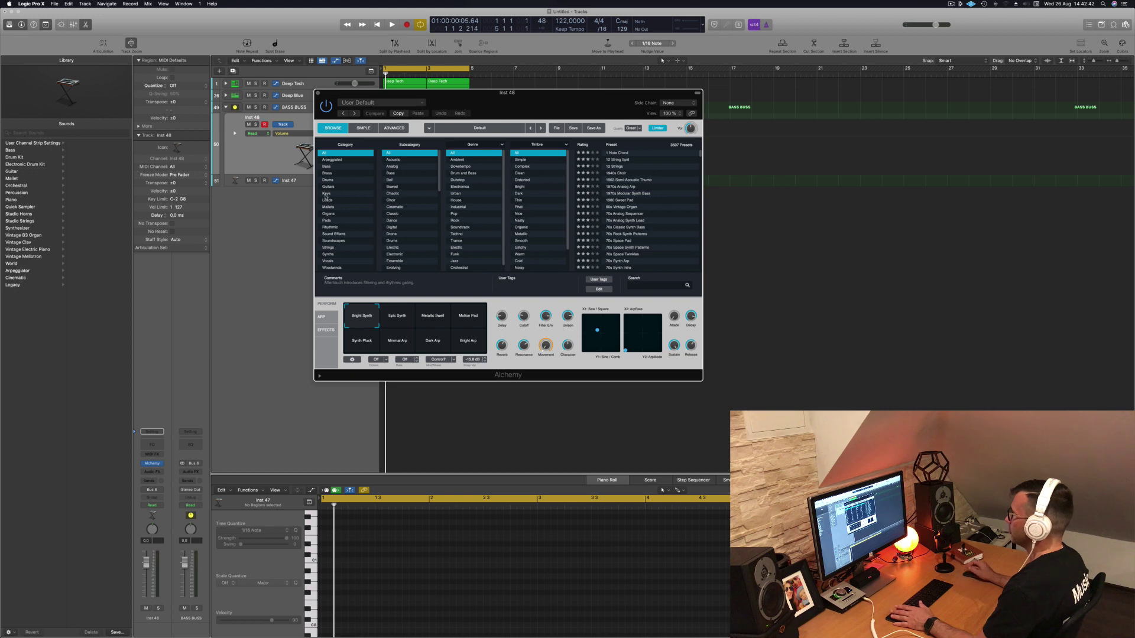
left_click(327, 166)
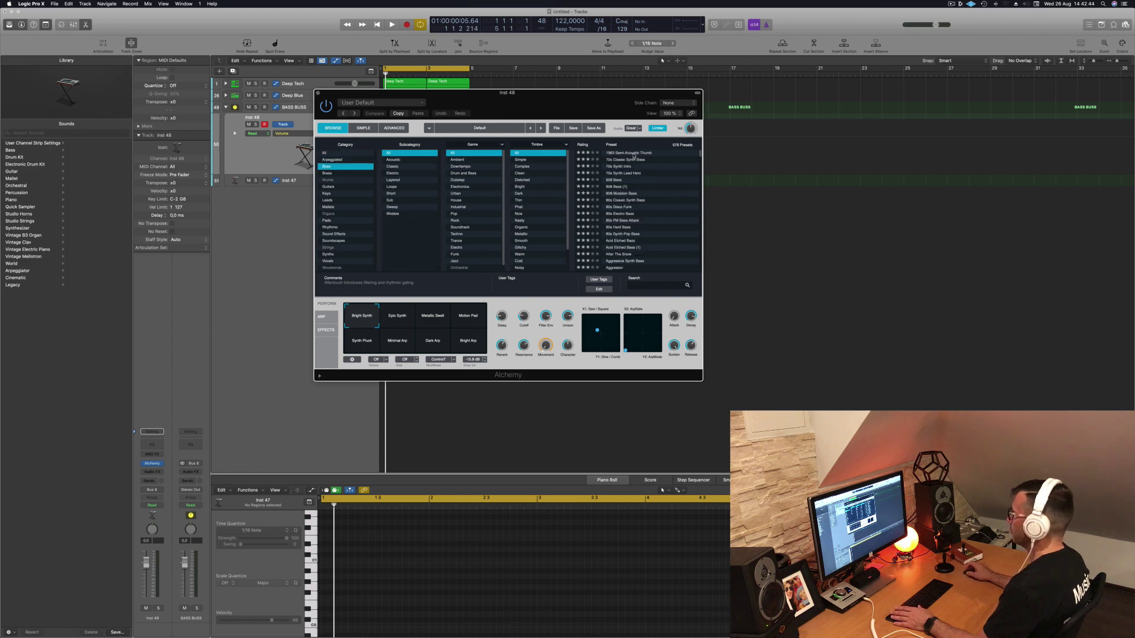
left_click(634, 155)
key("super+k")
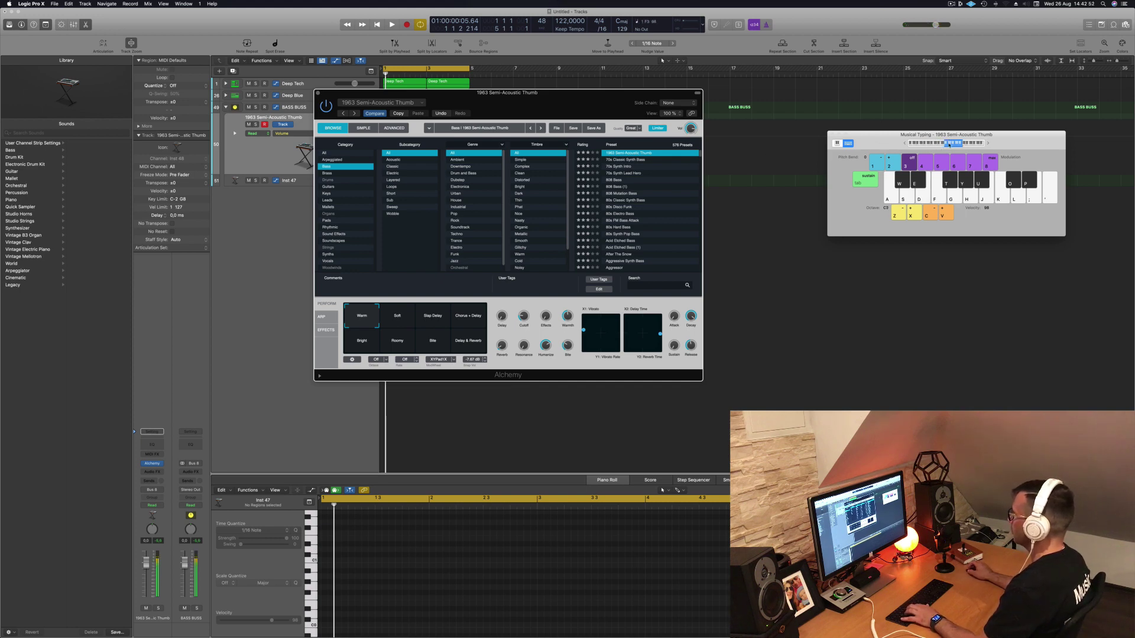
- Load the 70s Synth Intro bass preset in Alchemy, move its window clear of the track headers, and audition notes
left_click(266, 164)
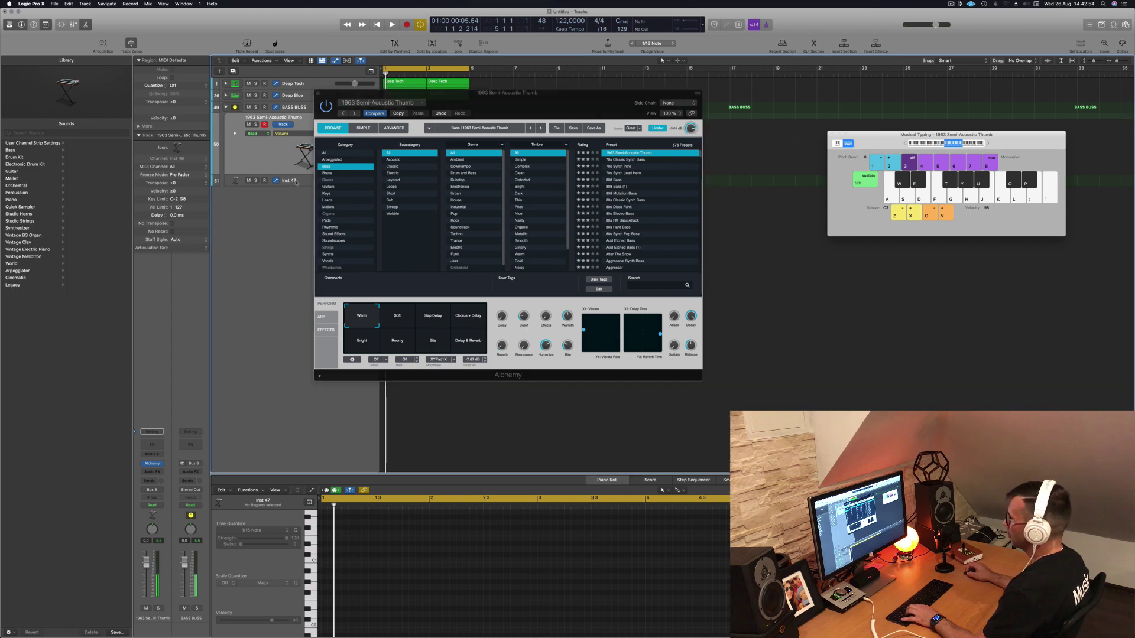
key("Down")
left_click(294, 118)
left_click(618, 166)
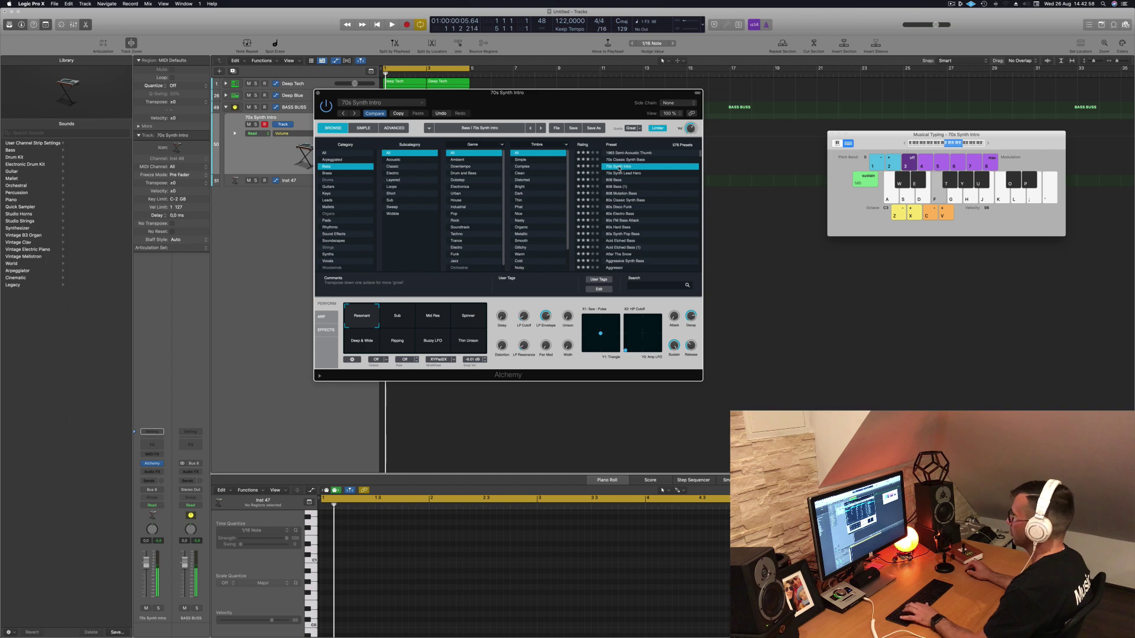
left_click_drag(556, 104, 639, 188)
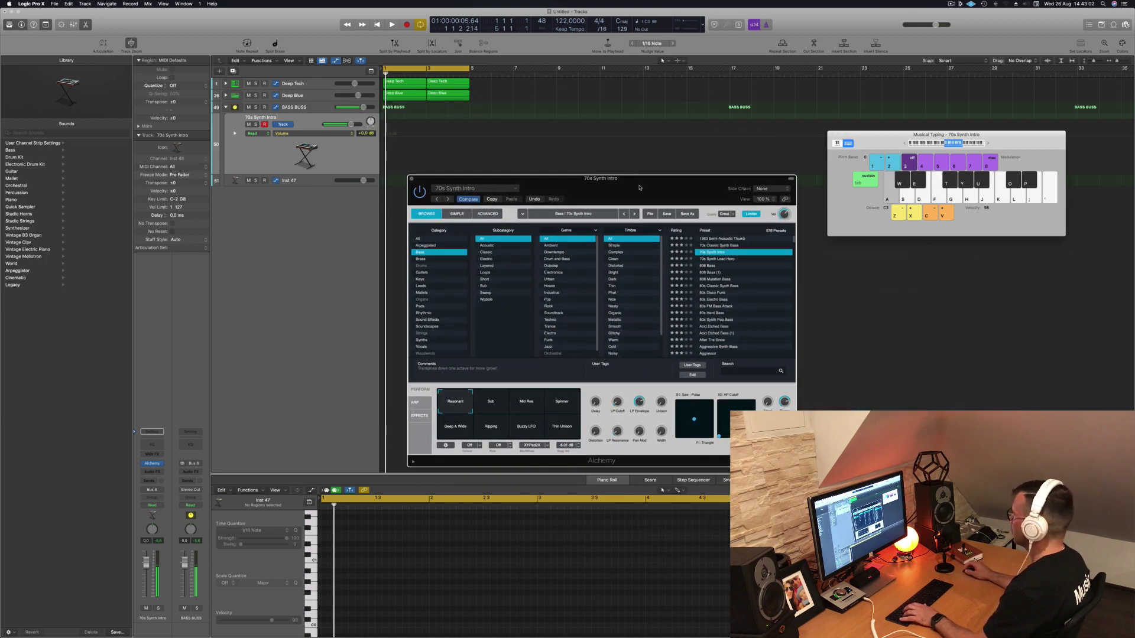
key("d")
key("f")
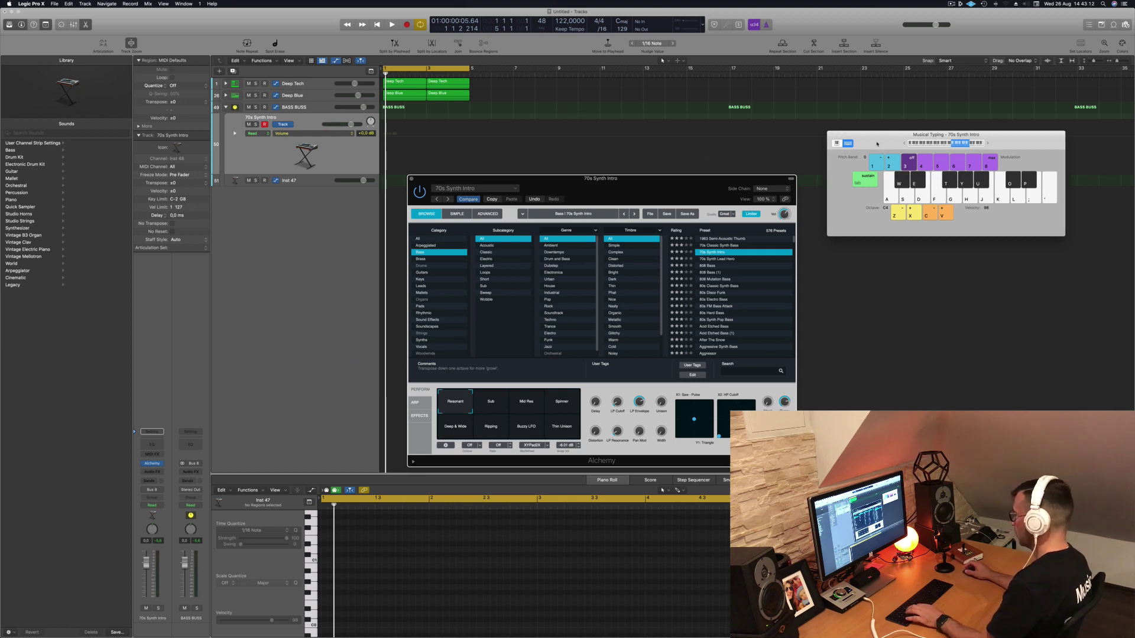
- Close Musical Typing, select the first Deep Blue region, and play back the beat
key("super+k")
key("o")
key("o")
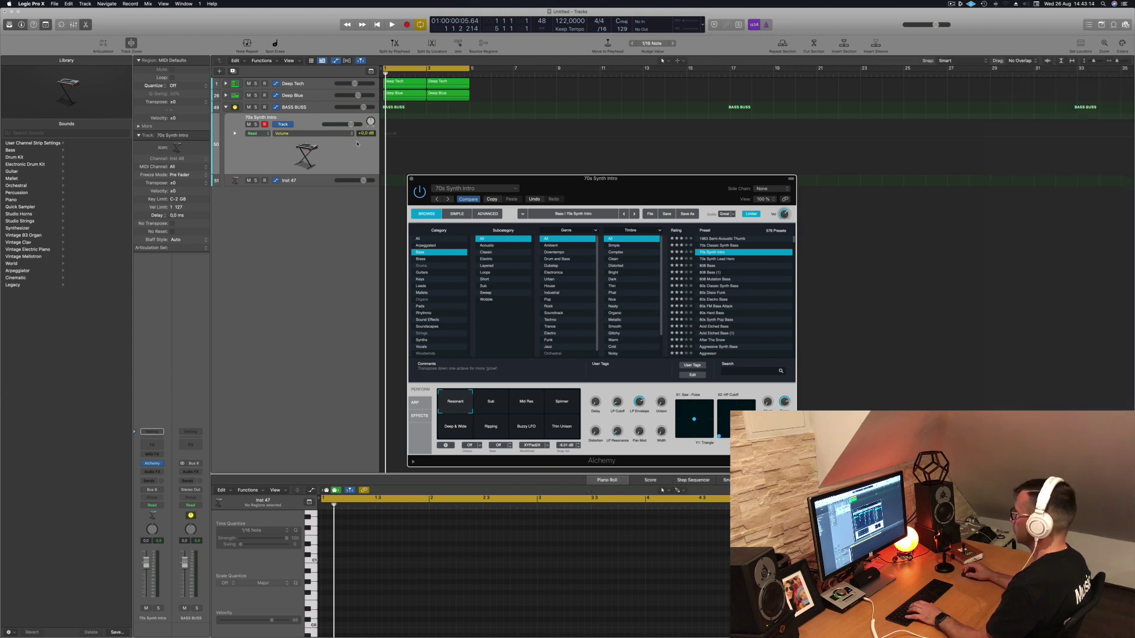
left_click(411, 95)
key("super+a")
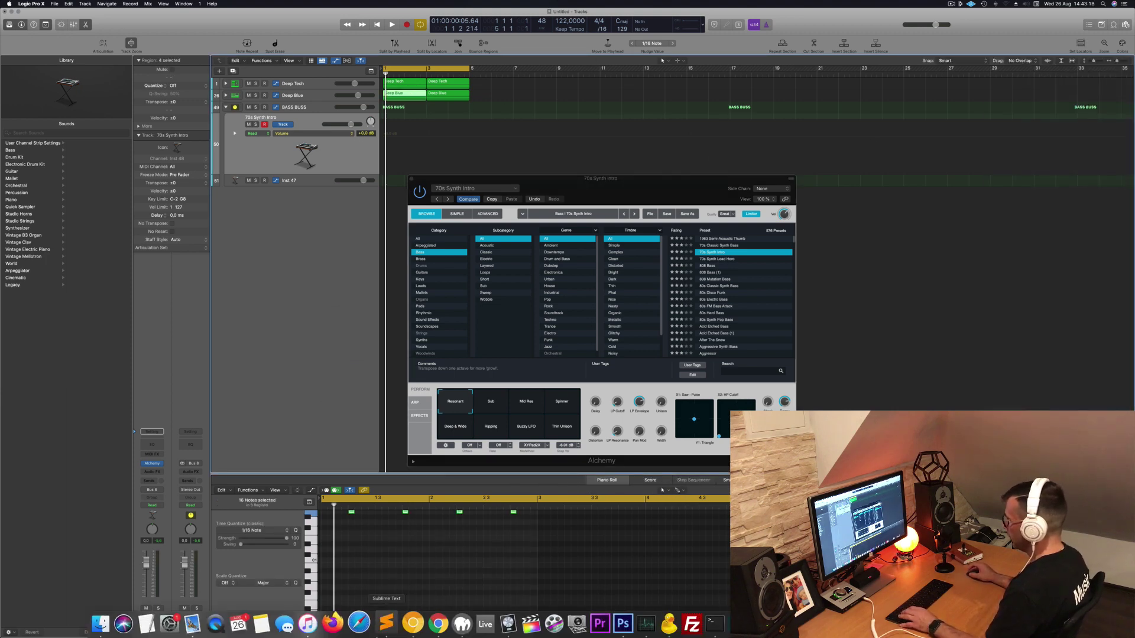
key("space")
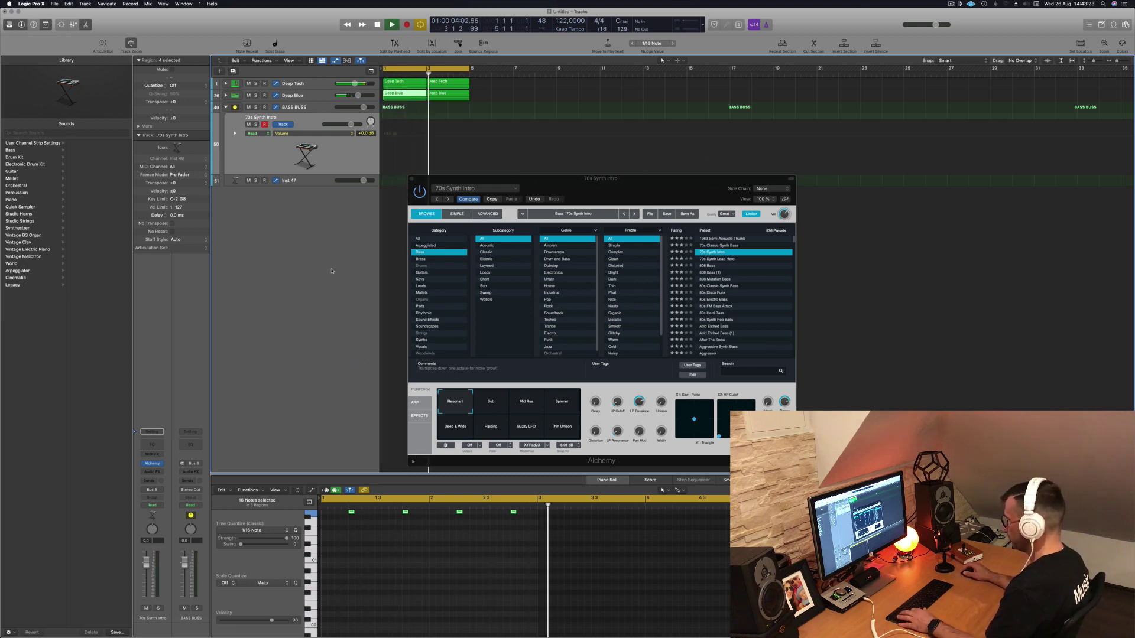
- Show the Mixer, play the beat again briefly, and shift the Alchemy window slightly
key("x")
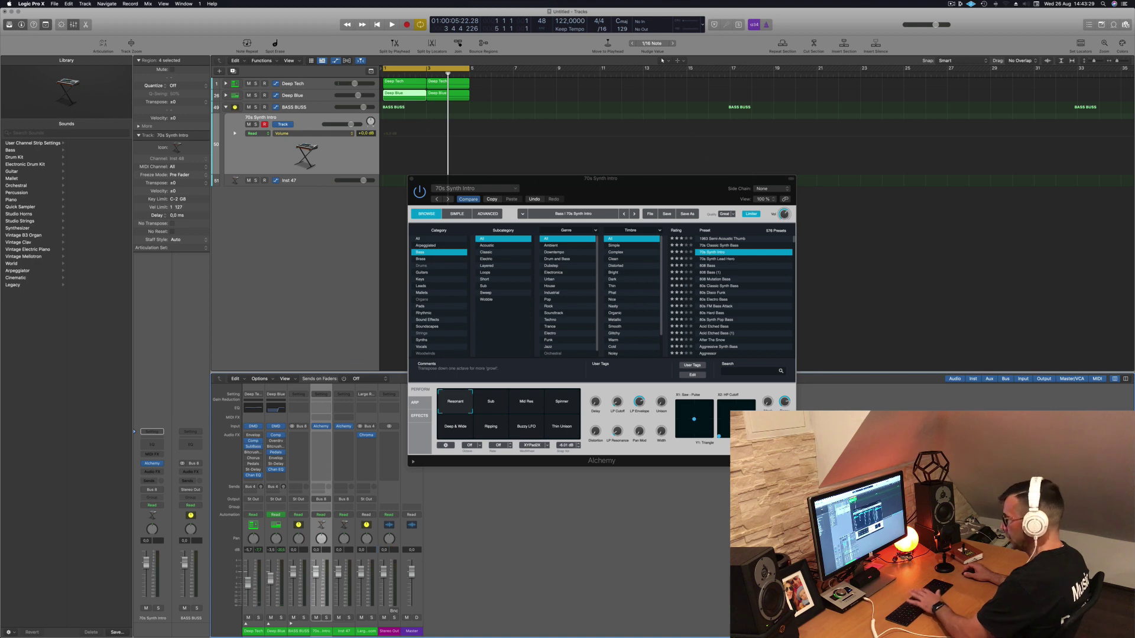
key("space")
left_click(362, 142)
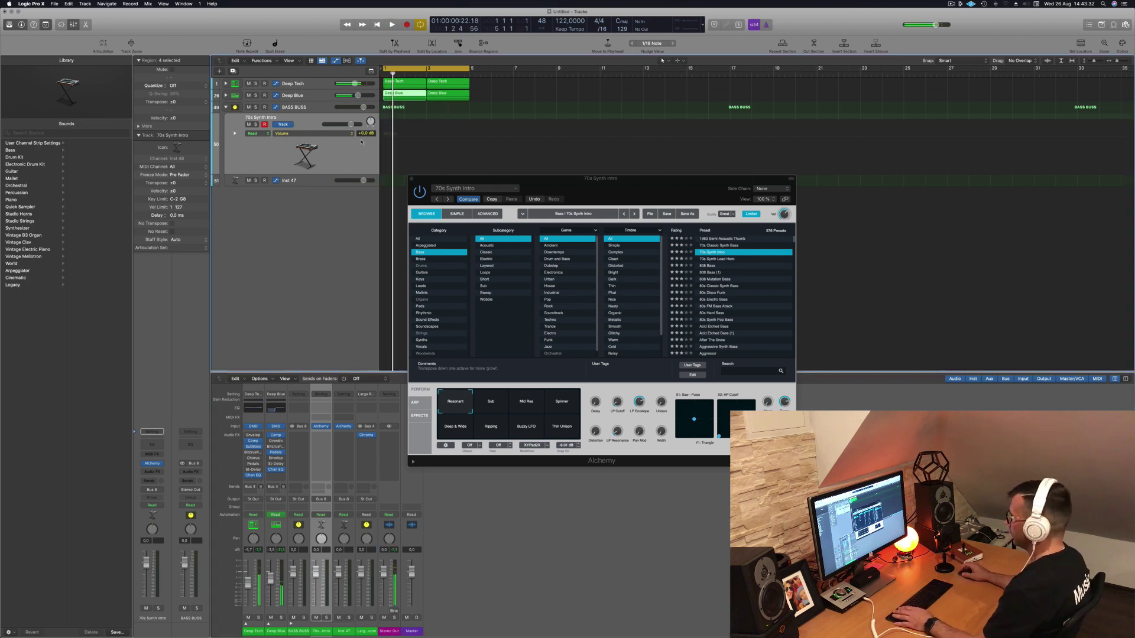
left_click_drag(634, 195, 647, 181)
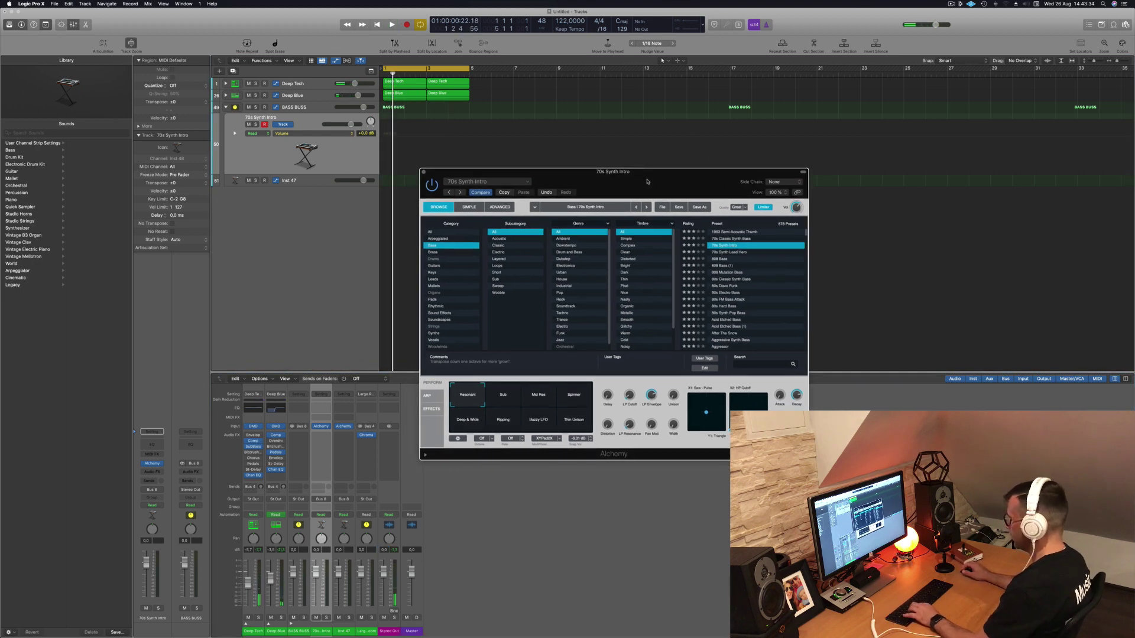
- Reopen Musical Typing, bring the Stereo Out fader back up, and audition the 70s Synth Intro bass over the playing beat
key("super+k")
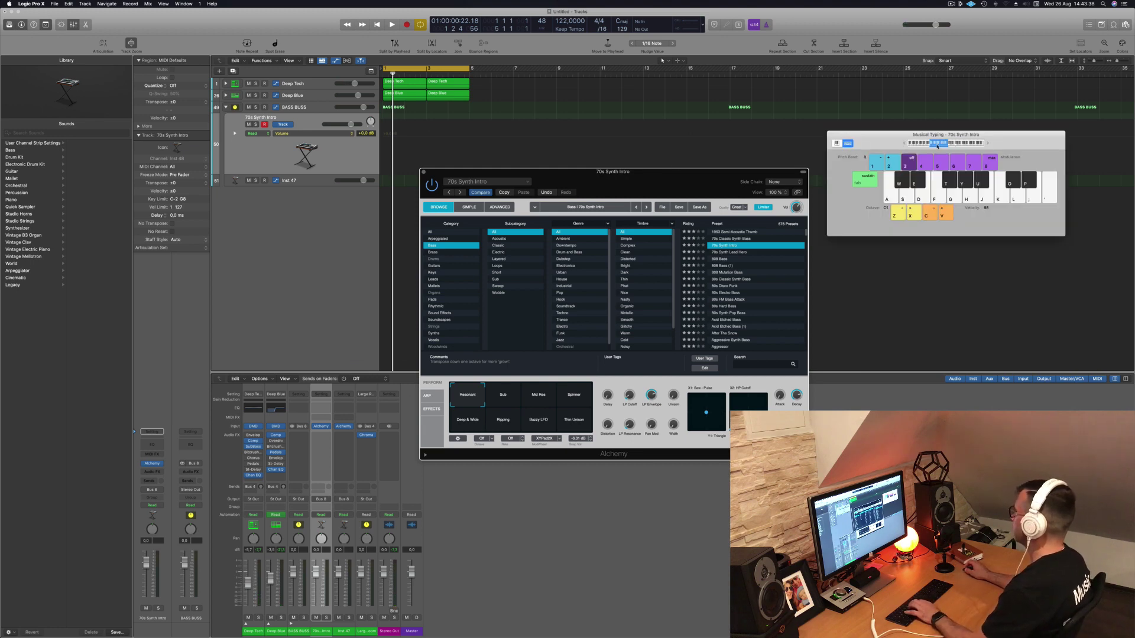
key("h")
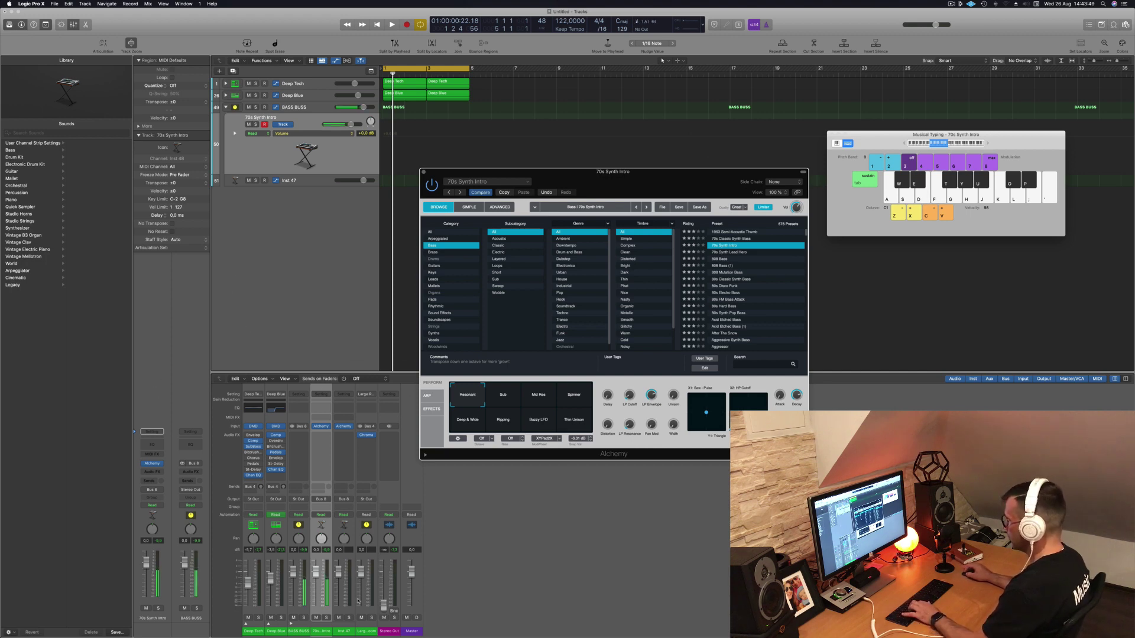
left_click(383, 572)
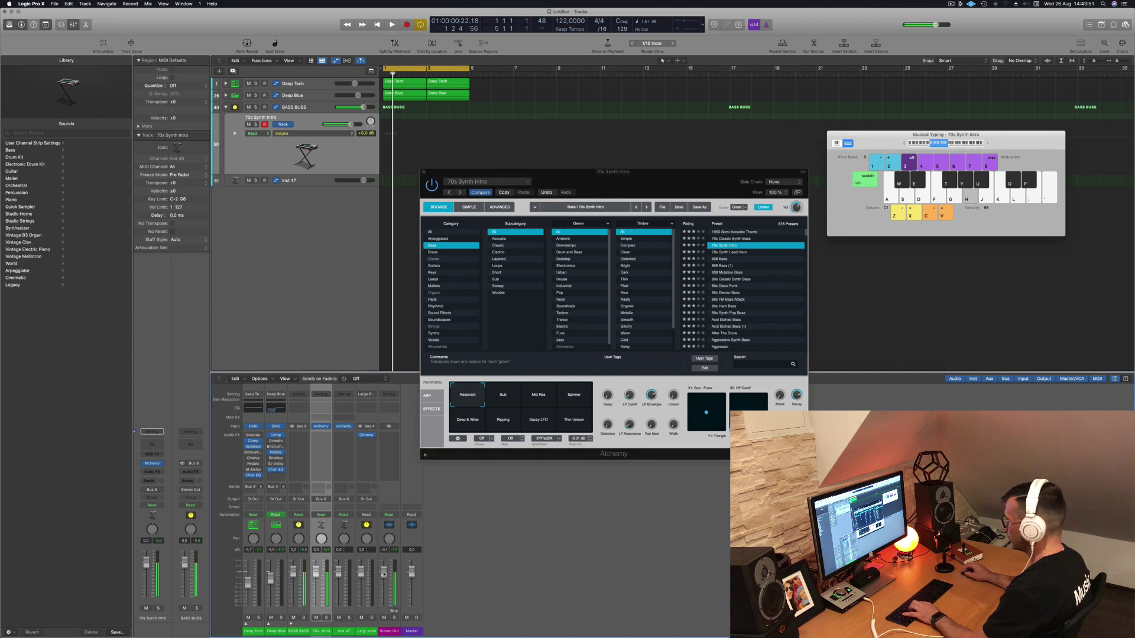
key("space")
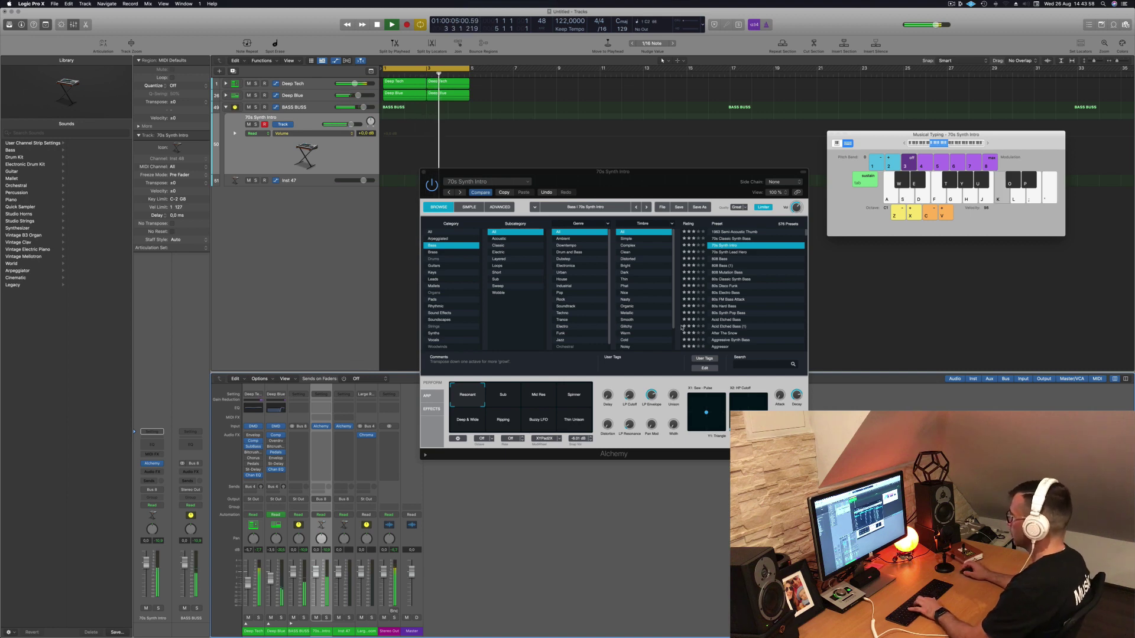
left_click_drag(650, 181, 716, 180)
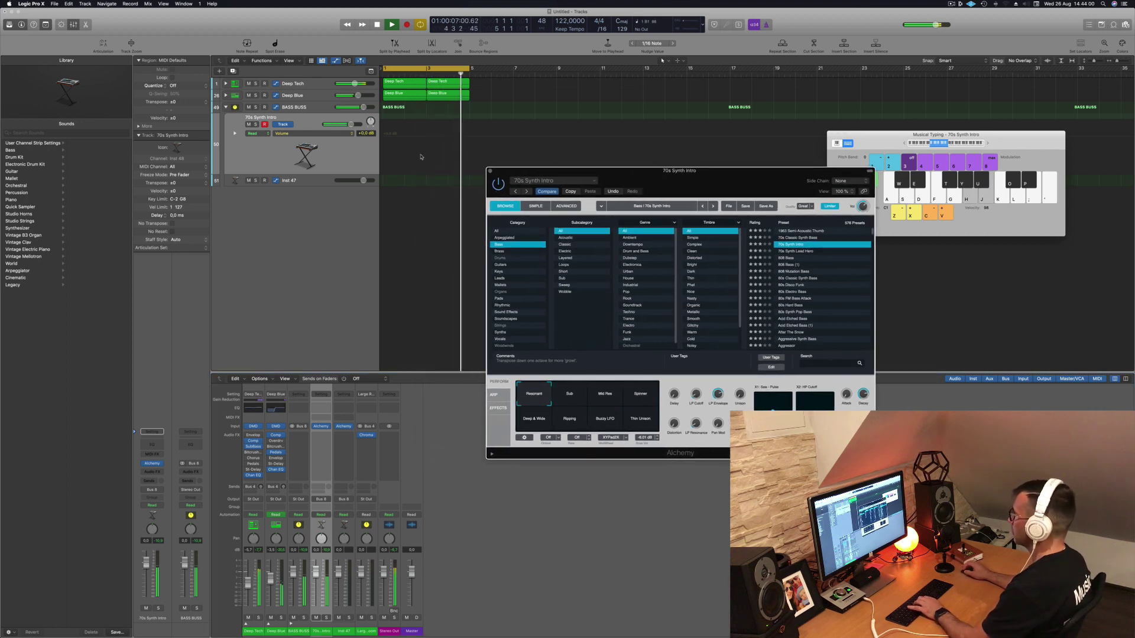
- Try the 70s Synth Lead Hero preset, load 70s Classic Synth Bass instead, and lower the bass track's volume to -14.0 dB
key("Down")
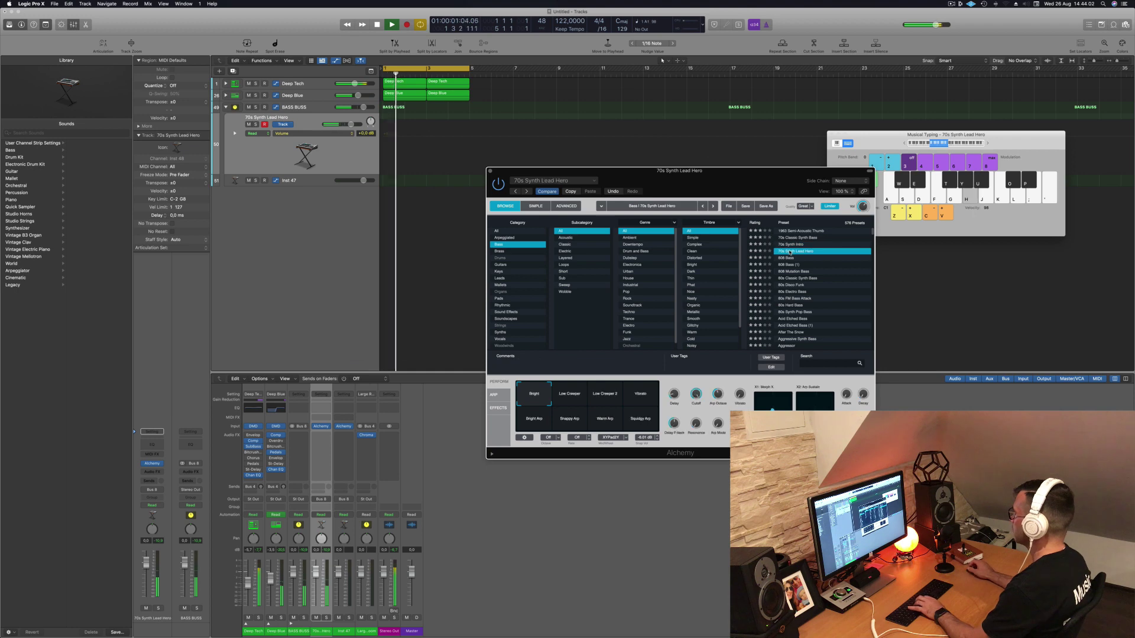
left_click(798, 239)
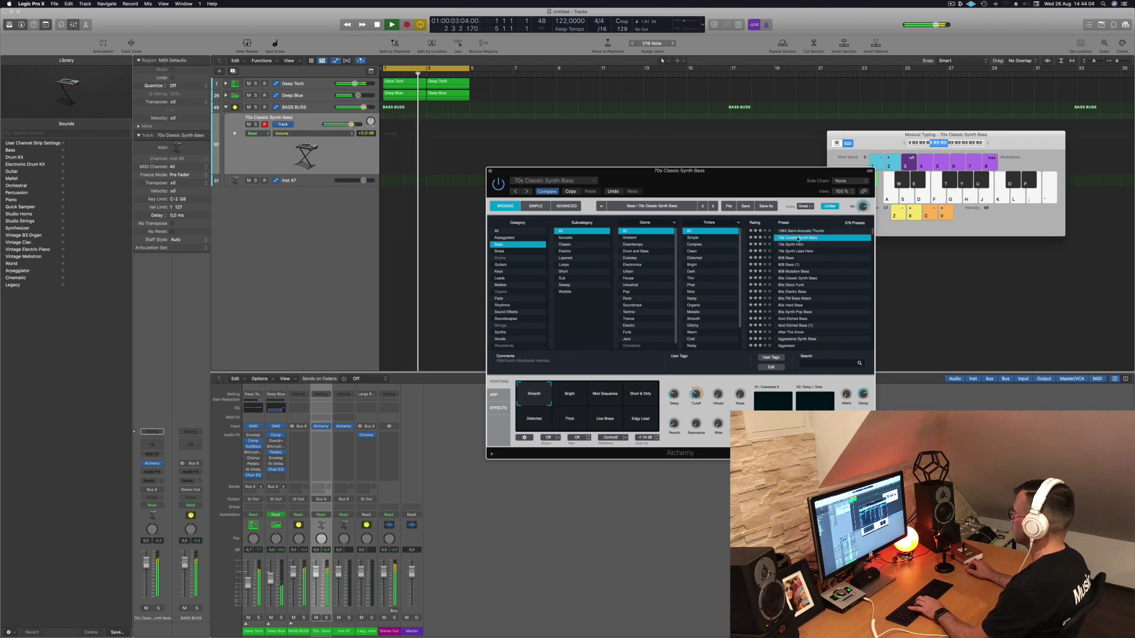
left_click_drag(146, 562, 146, 585)
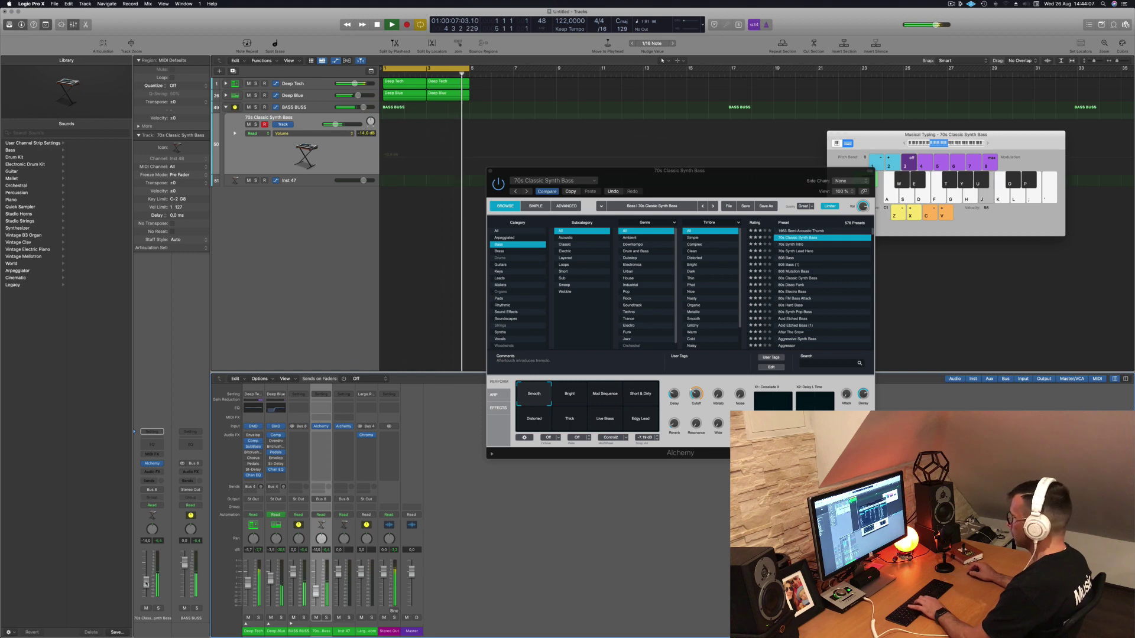
- Audition a bass line with the 70s Classic Synth Bass sound over the playing beat
key("k")
key("l")
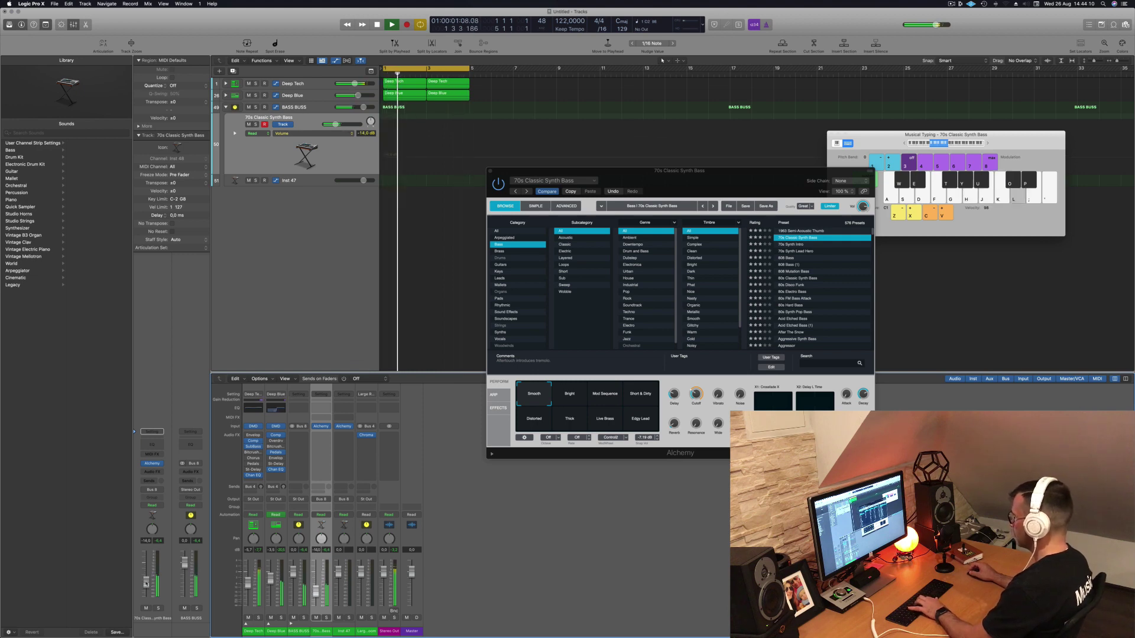
key("l")
key("l")
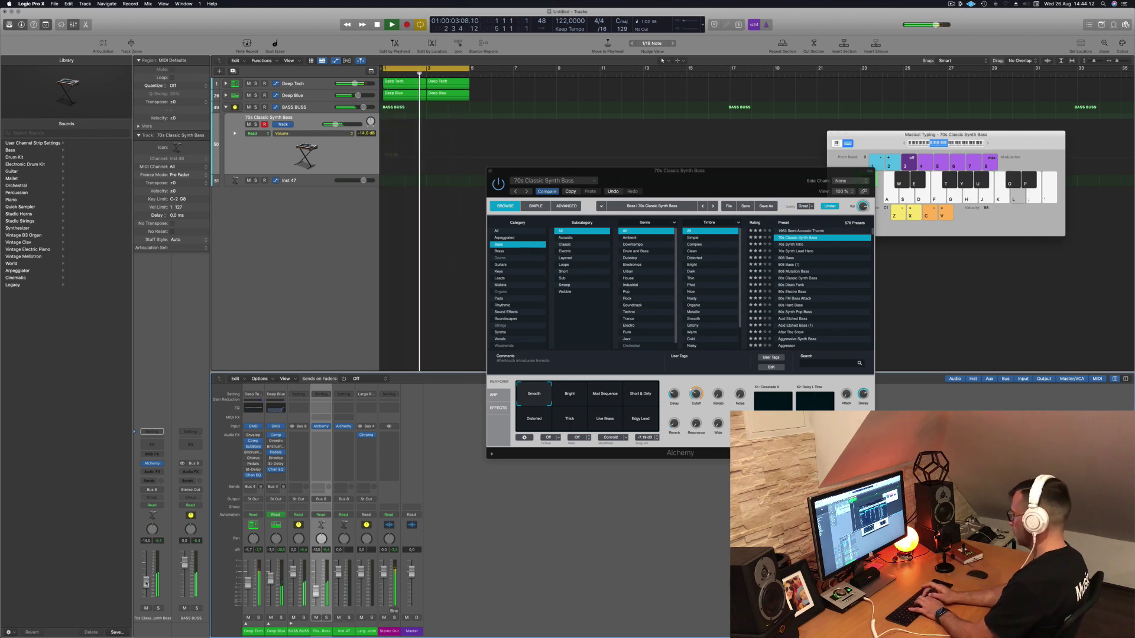
key("apostrophe")
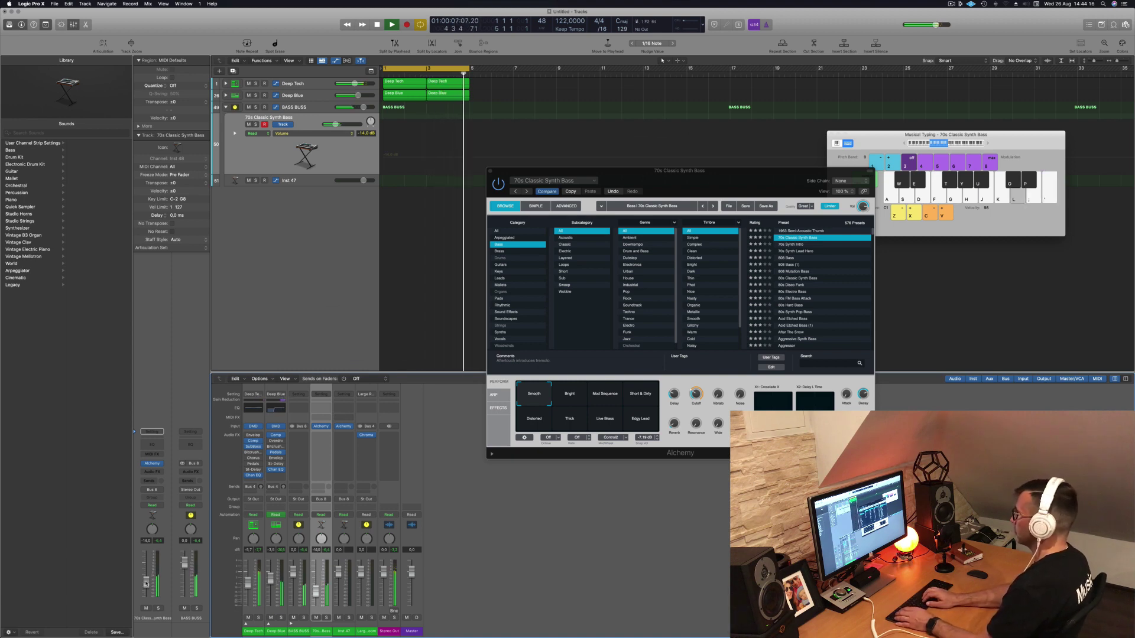
key("l")
- Record a bass line on the 70s Classic Synth Bass track over the cycled beat, and stop the recording
key("r")
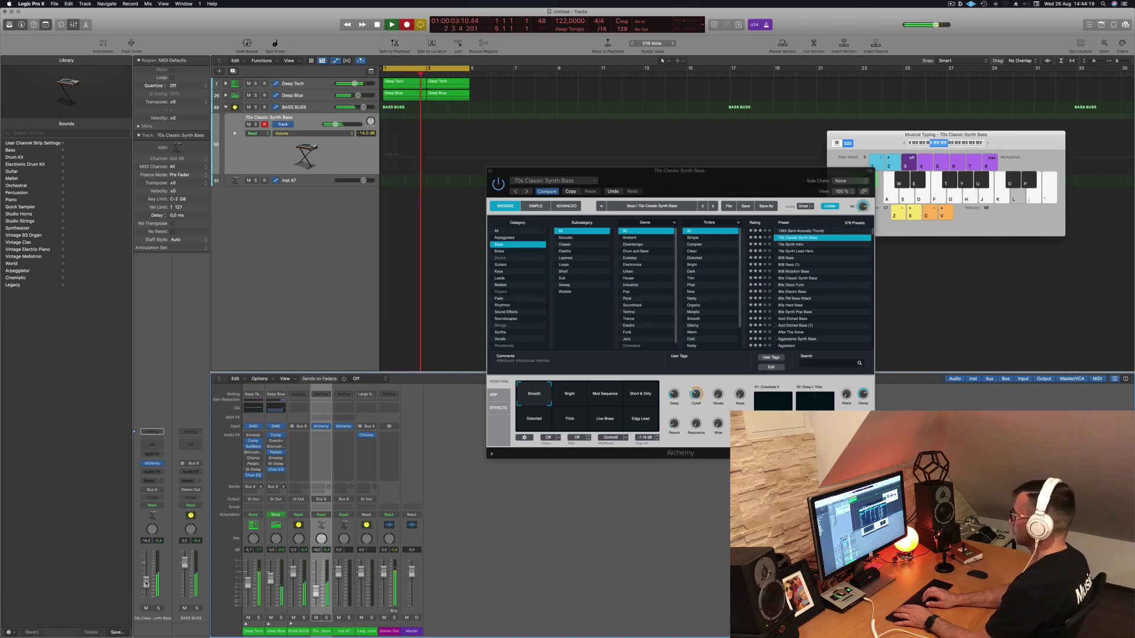
key("l")
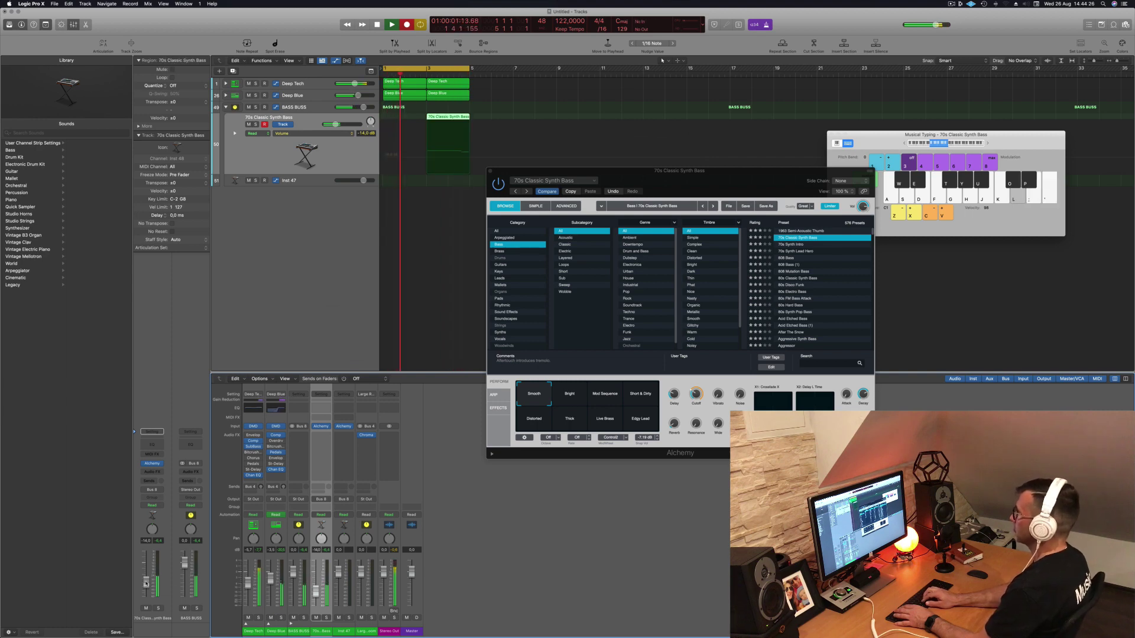
key("semicolon")
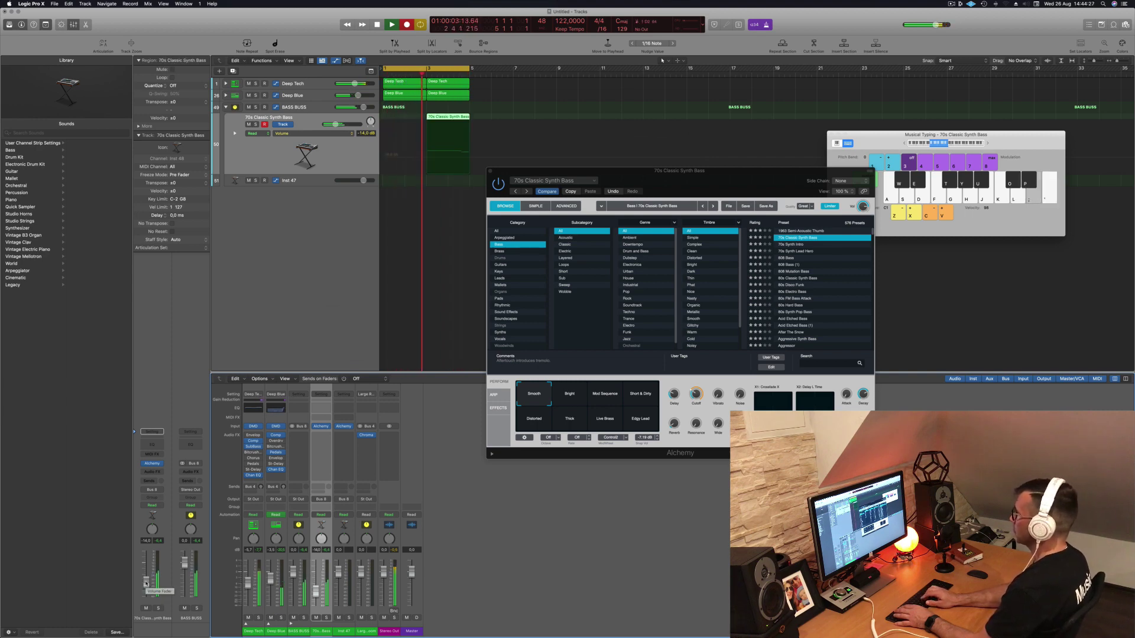
key("space")
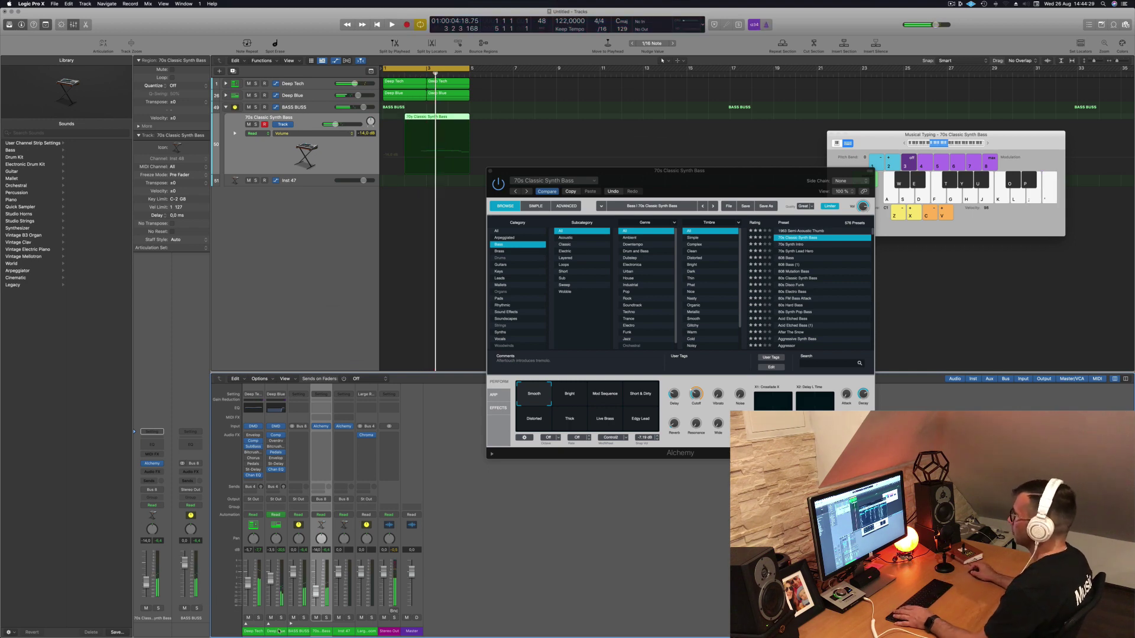
- Open the recorded bass region in the Piano Roll and play it from the beginning
double_click(445, 117)
scroll(524, 547, "left", 2)
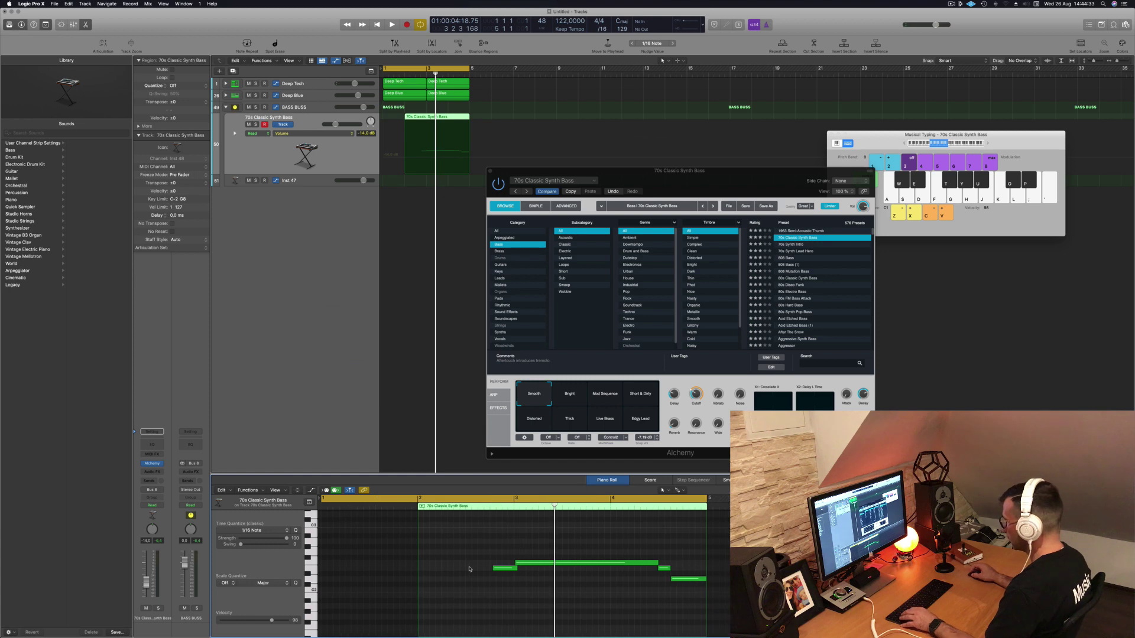
key("Return")
key("space")
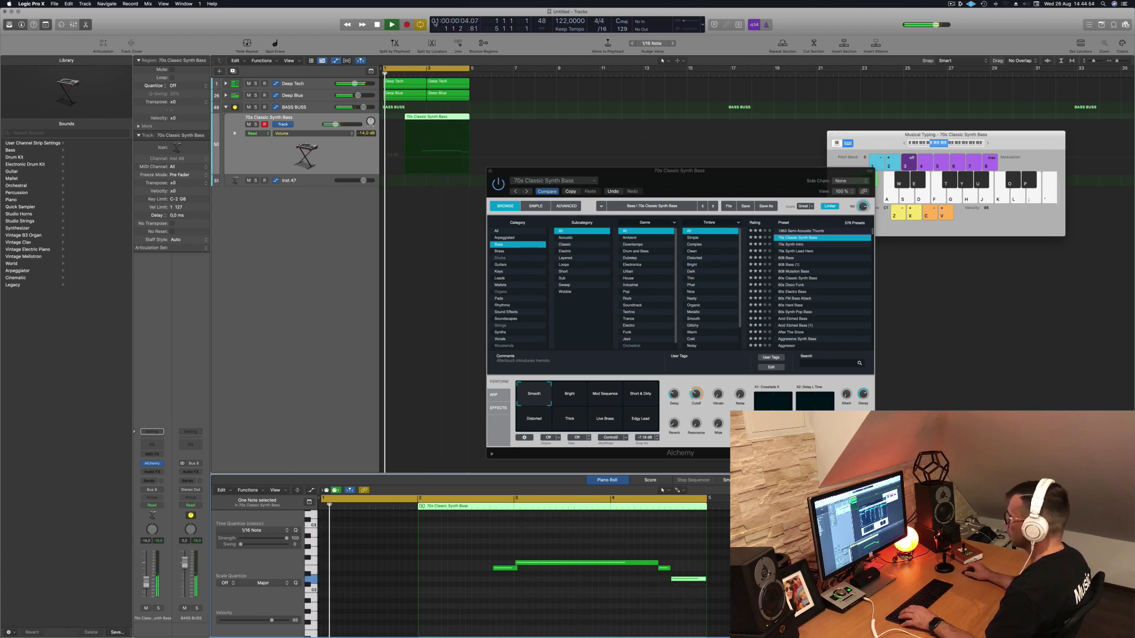
- Extend the start of the bass region back to bar 1
left_click(405, 136)
left_click(405, 118)
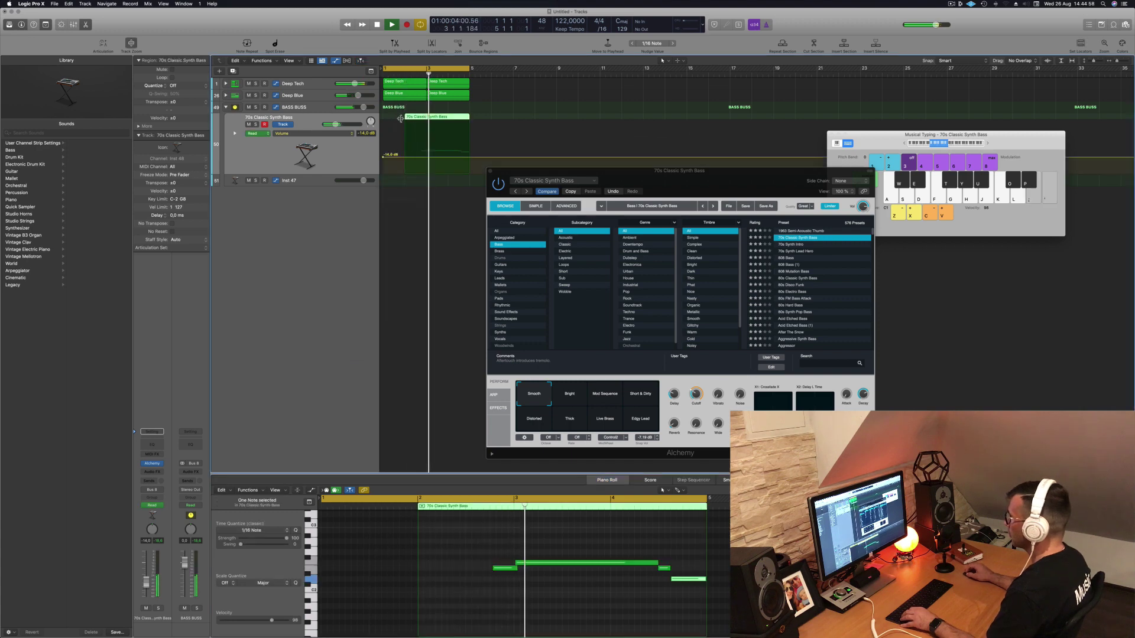
left_click_drag(403, 117, 383, 117)
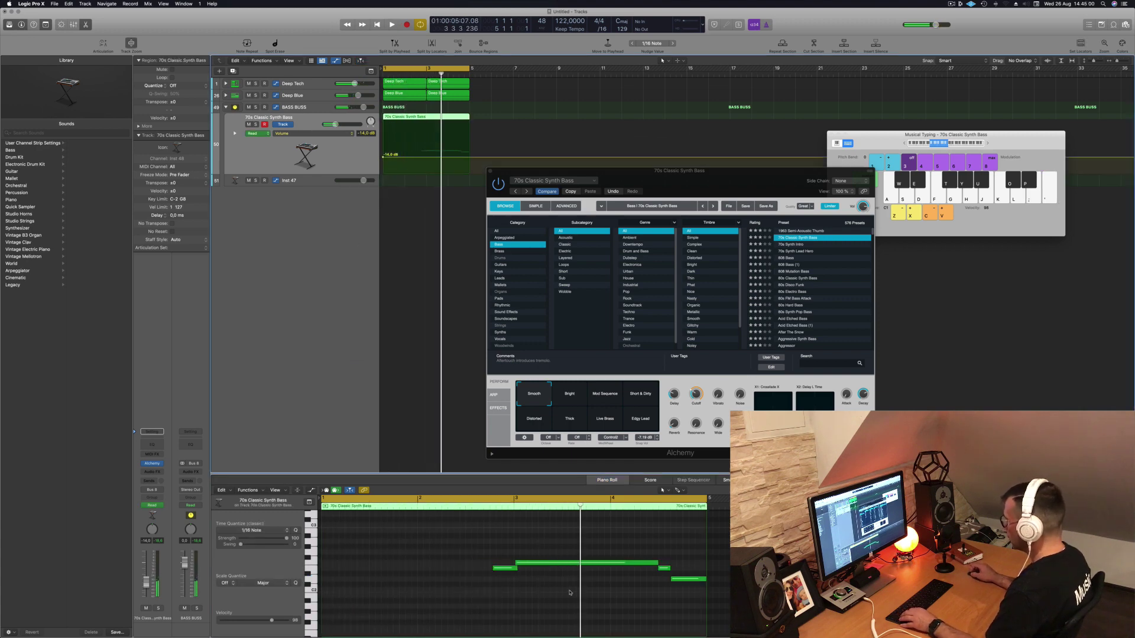
- Select the long bass note and the two notes after it, move them to the start of bar 1, and play the result
left_click(686, 580)
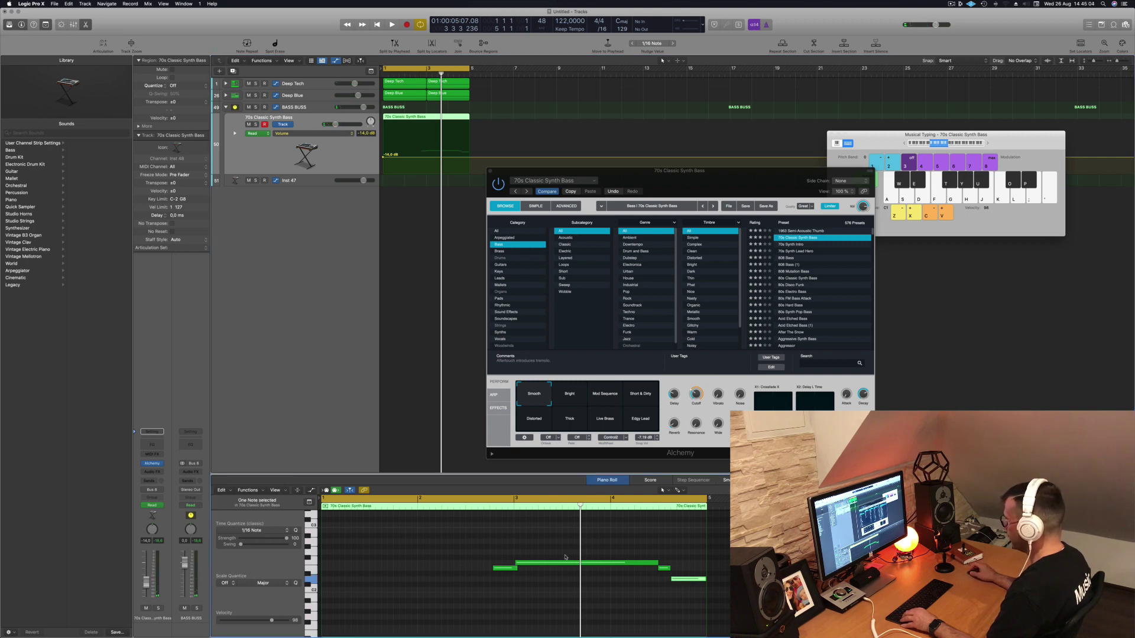
left_click_drag(513, 555, 716, 591)
left_click_drag(573, 564, 379, 565)
key("space")
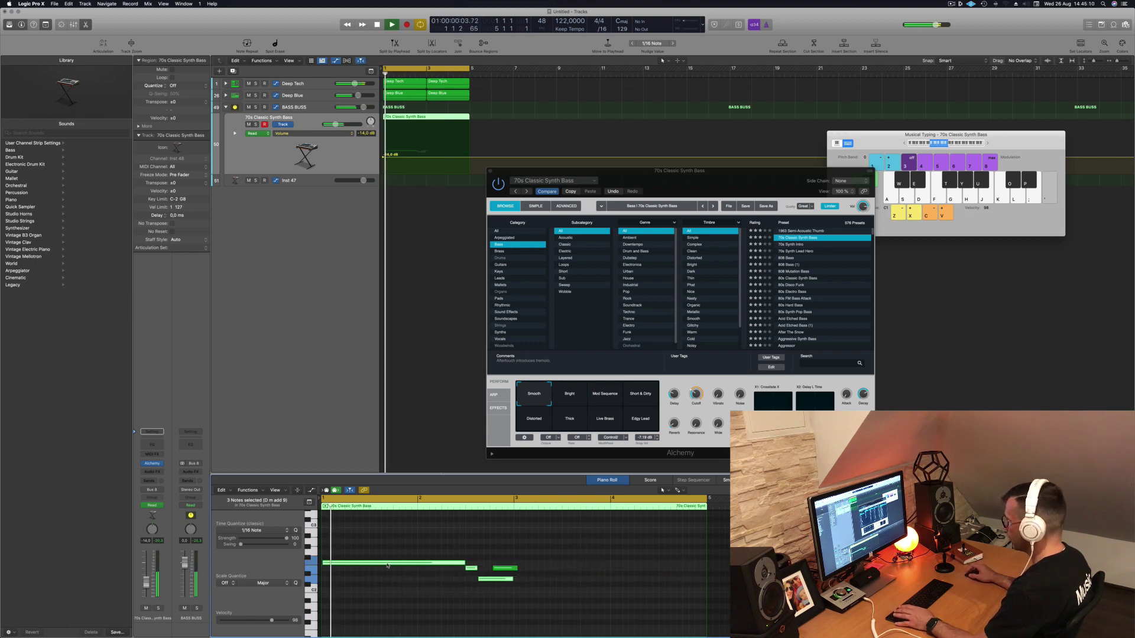
- Move the remaining short note to the end of the region, lengthen the lowest note up to it, and select all notes
left_click(516, 567)
left_click_drag(515, 567, 691, 572)
left_click_drag(512, 580, 682, 585)
left_click(556, 564)
key("super+a")
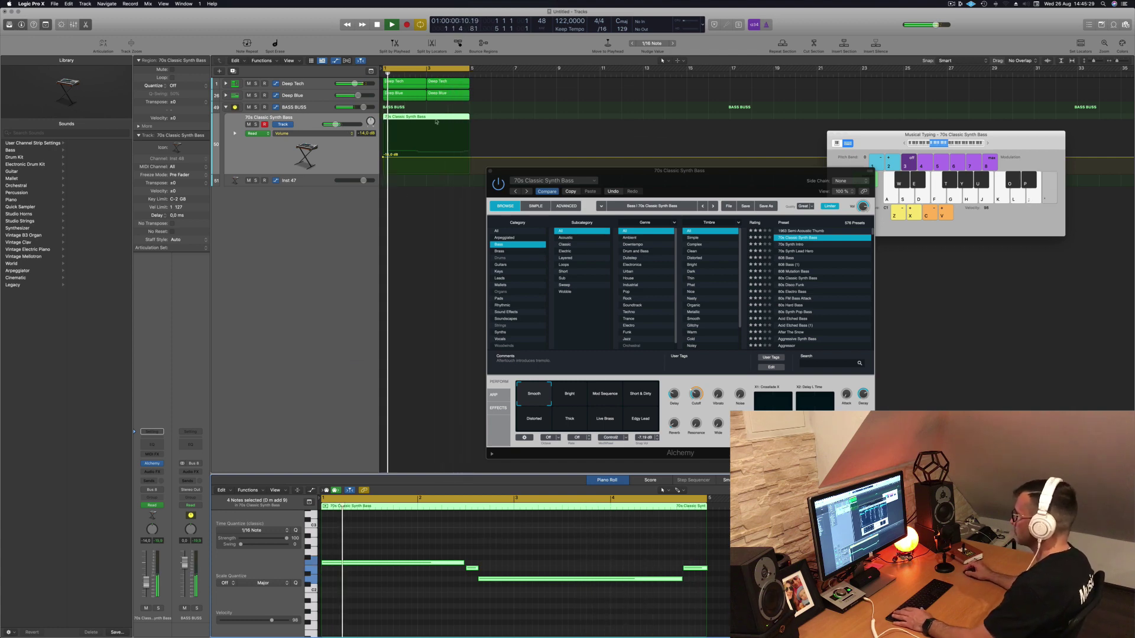
- Replay the edited bass line with the beat, select the BASS BUSS track, and stop playback
key("space")
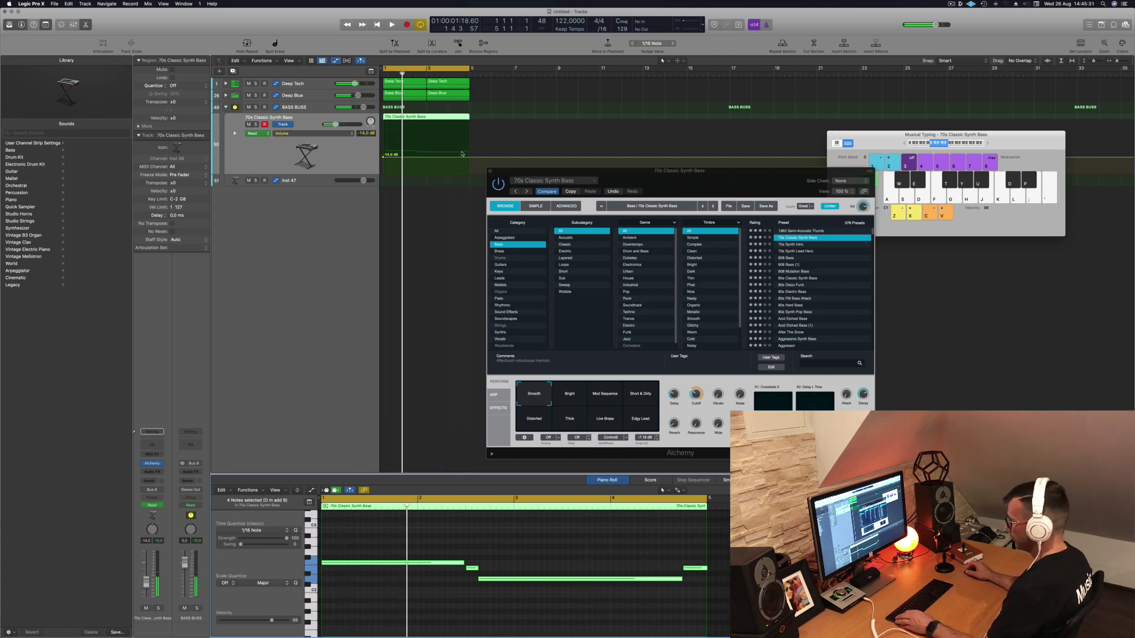
key("space")
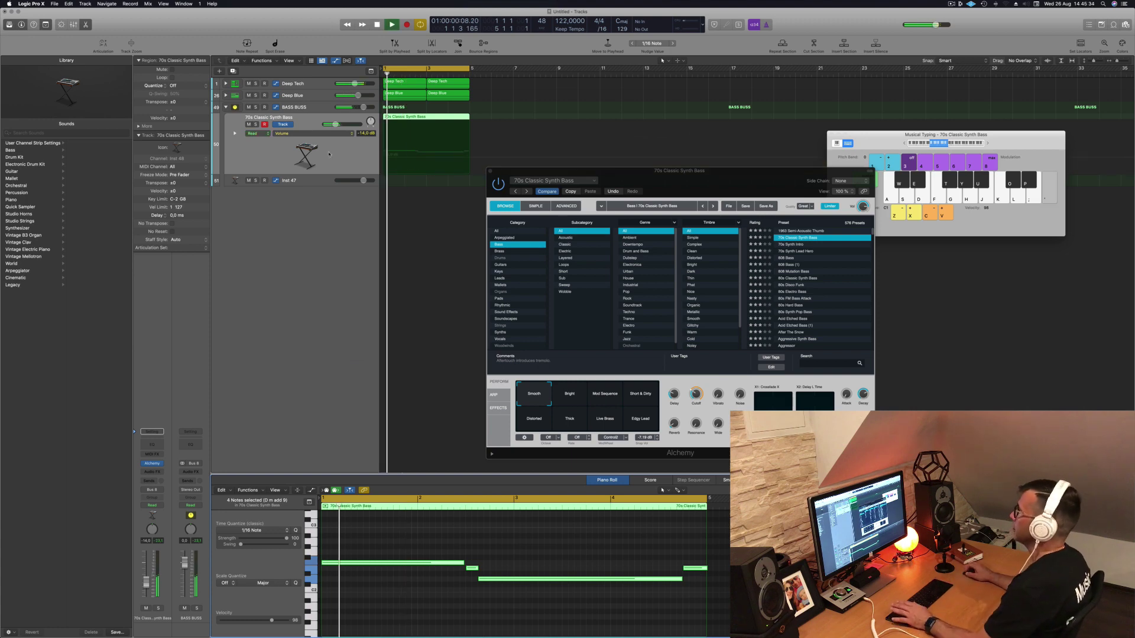
left_click(315, 108)
key("space")
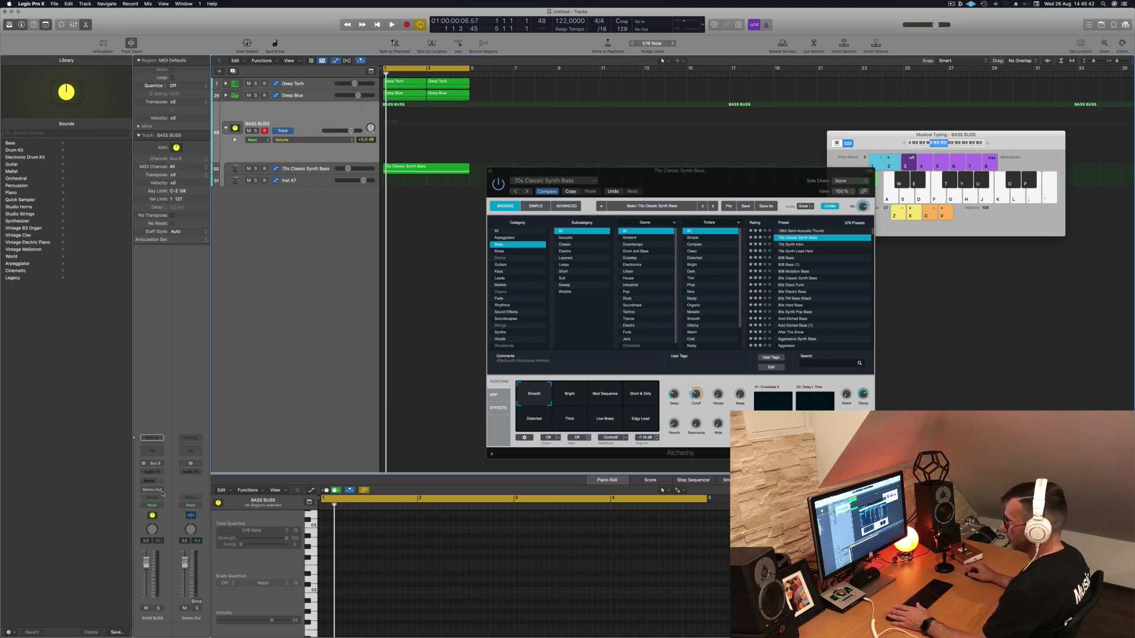
left_click(147, 473)
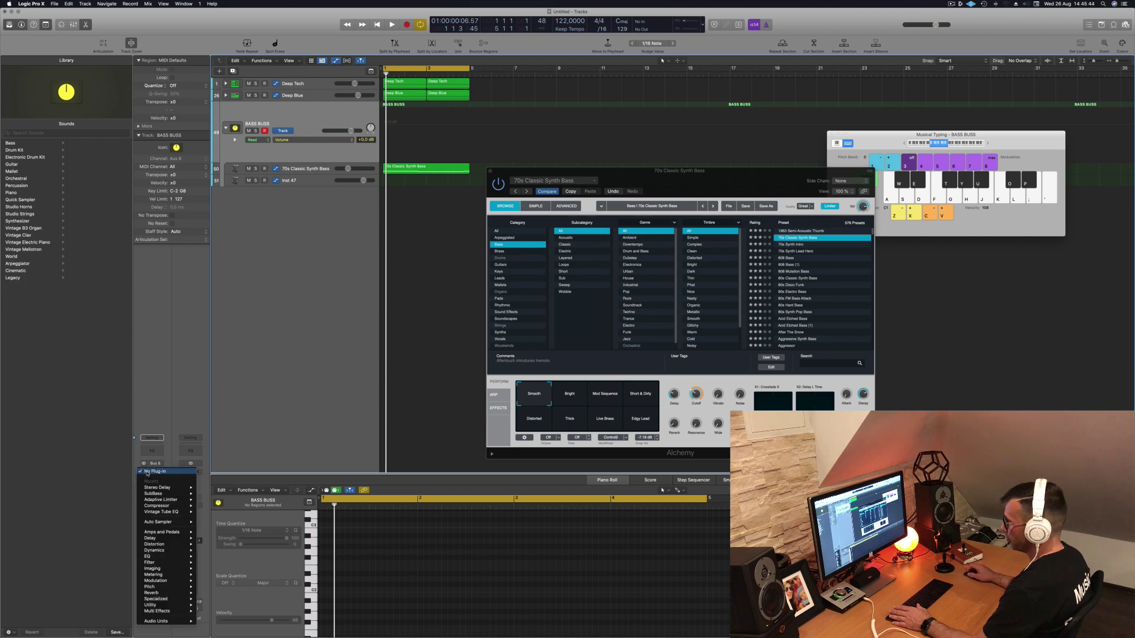
left_click(171, 432)
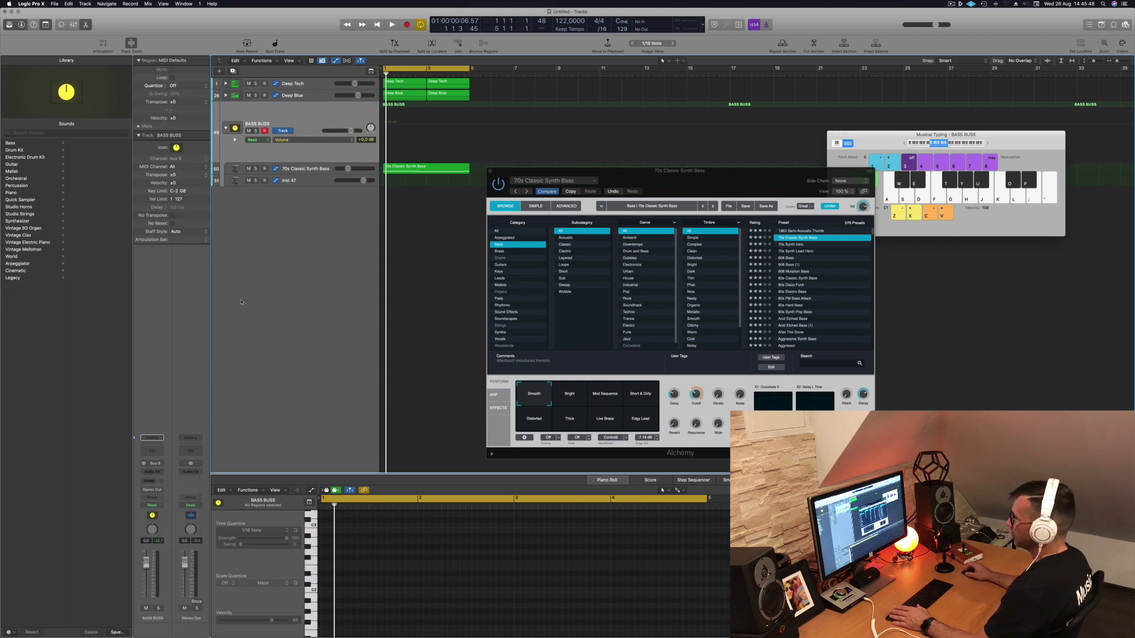
key("space")
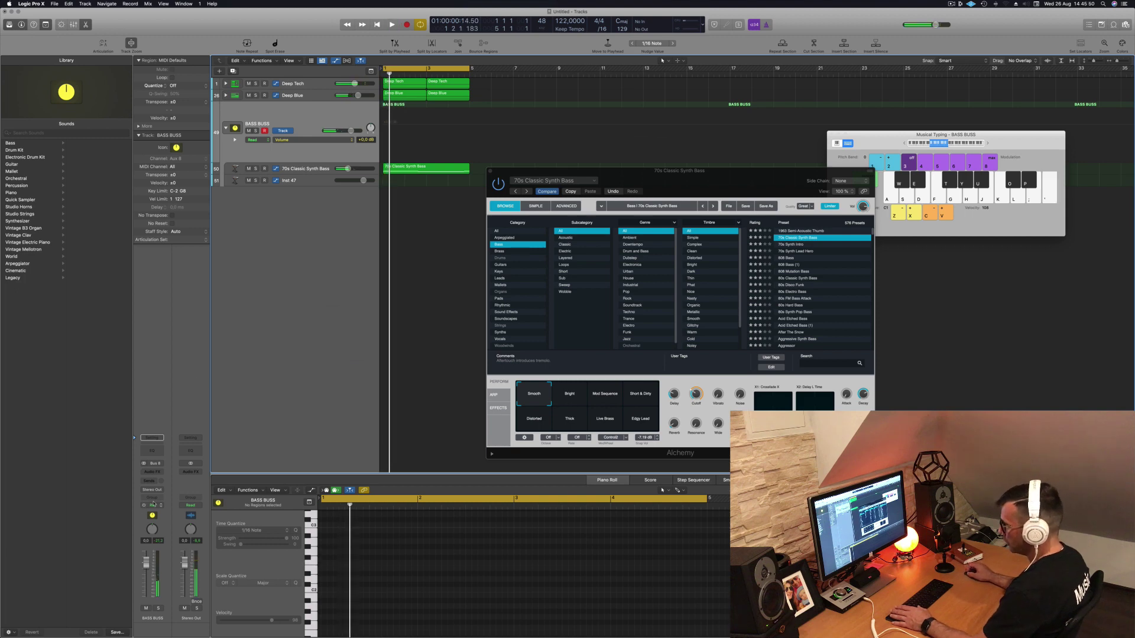
- Insert a Compressor on the BASS BUSS and set its side chain to Kick 1 - Deep Tech (Inst 1)
left_click(153, 472)
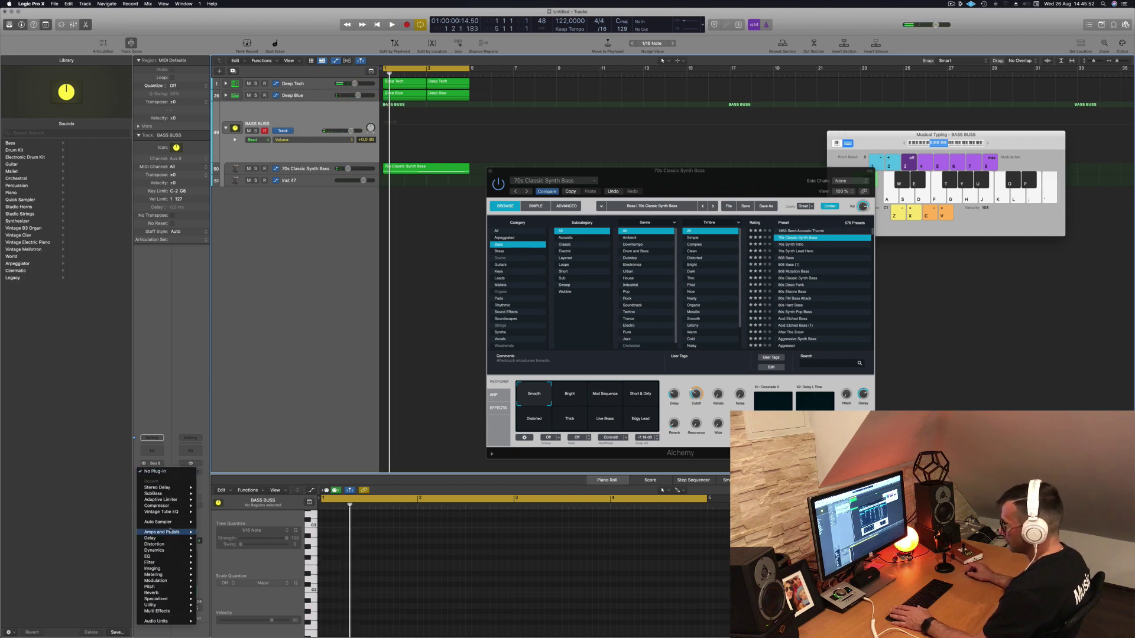
left_click(216, 506)
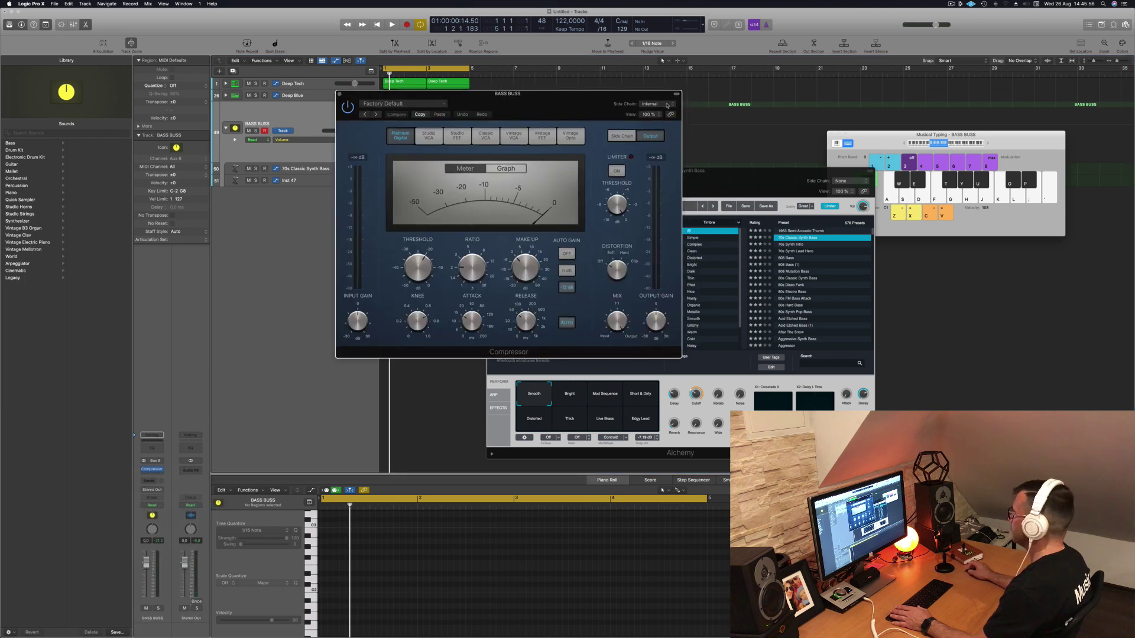
mouse_move(666, 121)
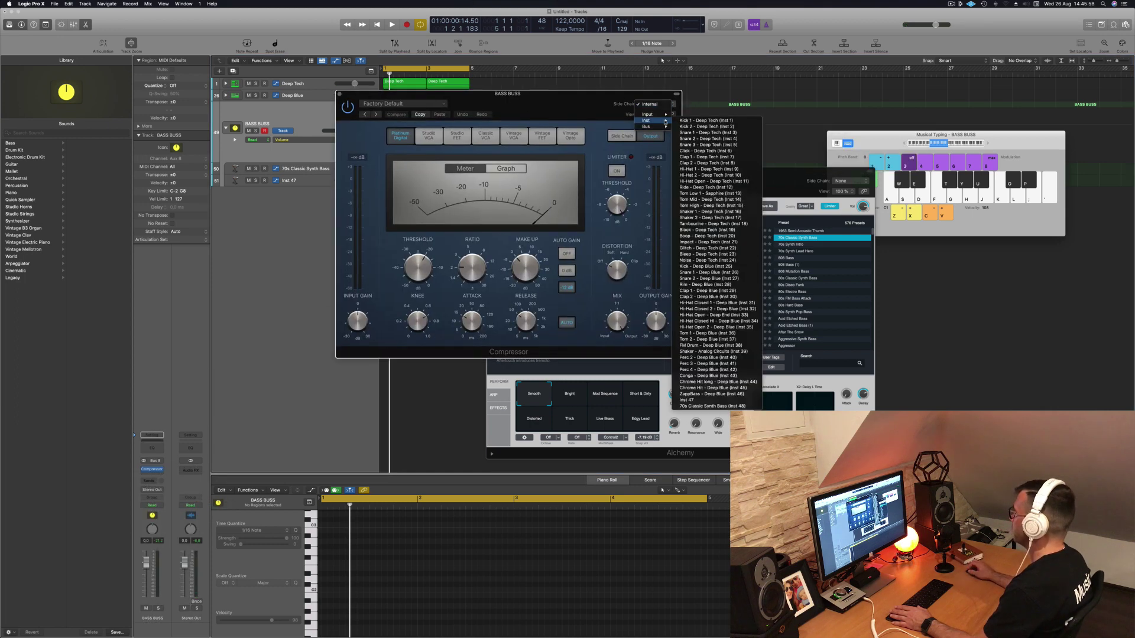
left_click(700, 121)
- Lower the Compressor's release and attack, set its ratio to 4.1:1, and reposition its window while the beat plays
left_click_drag(565, 104, 851, 123)
left_click_drag(812, 339, 812, 375)
left_click_drag(758, 339, 761, 376)
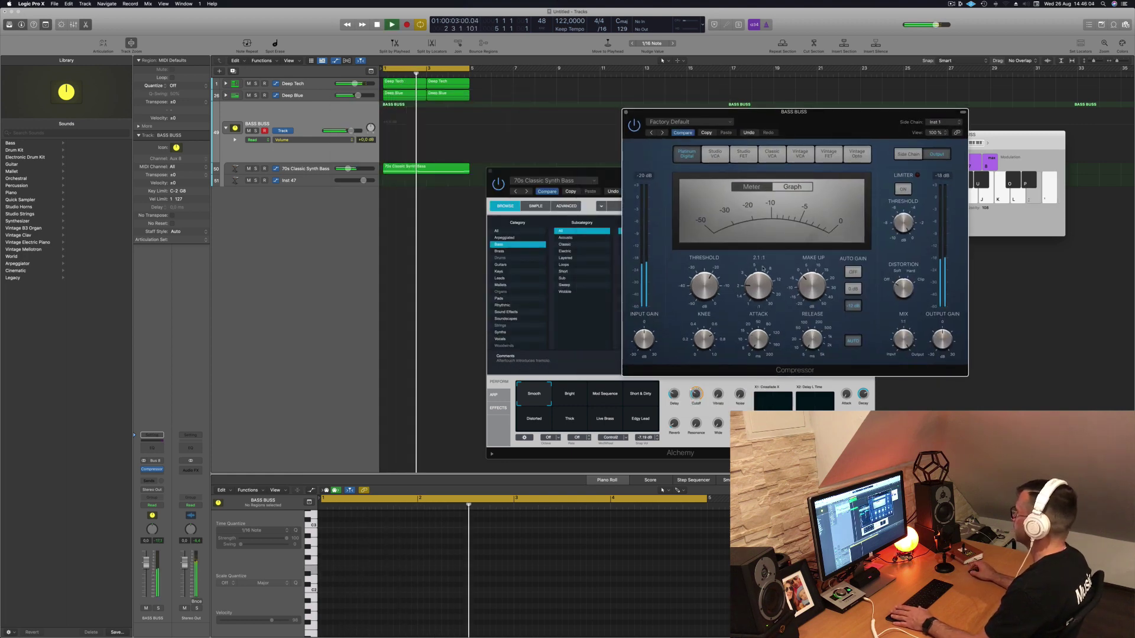
left_click_drag(757, 284, 759, 266)
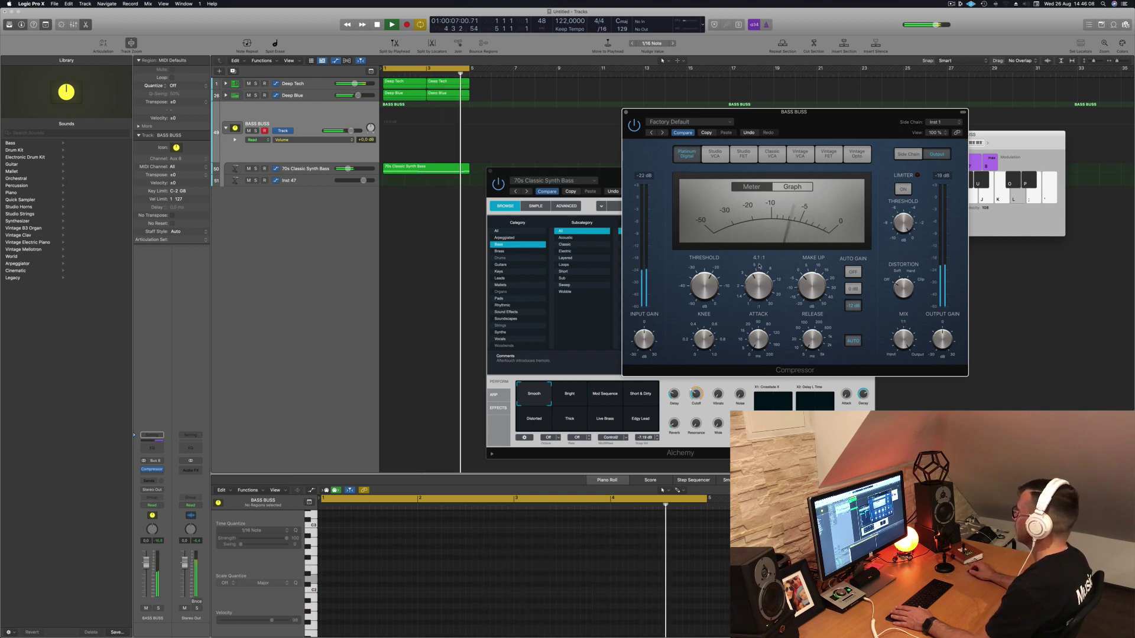
left_click_drag(792, 112, 715, 160)
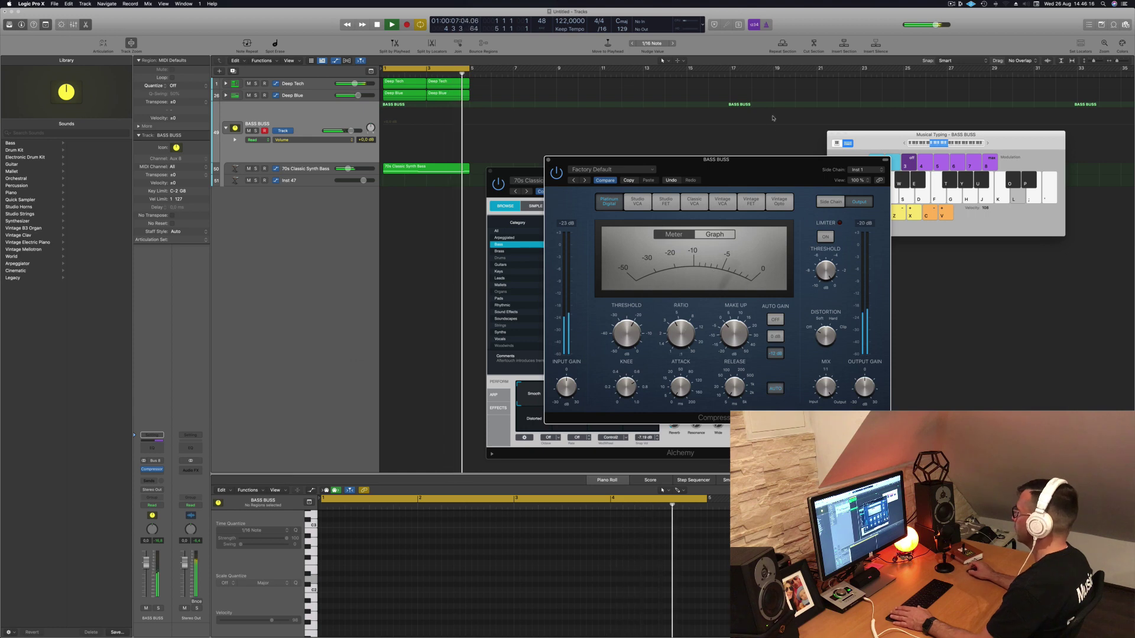
left_click_drag(686, 160, 727, 149)
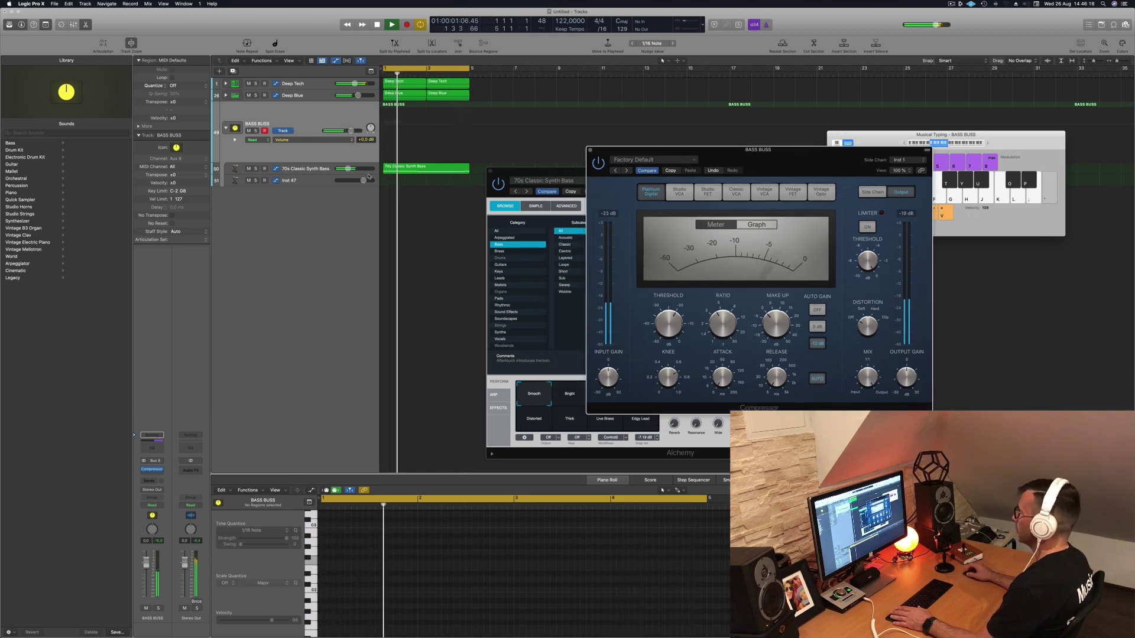
- Select the 70s Classic Synth Bass track, restart playback, and close and reopen its Alchemy window in front of the Compressor
left_click(304, 168)
key("space")
key("space")
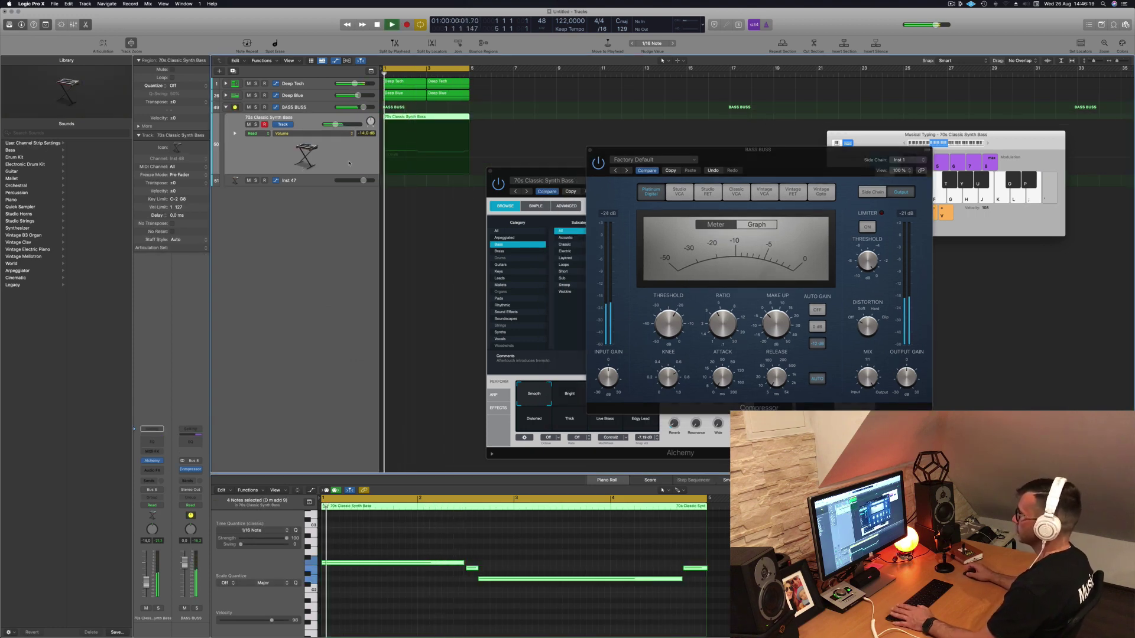
left_click(490, 171)
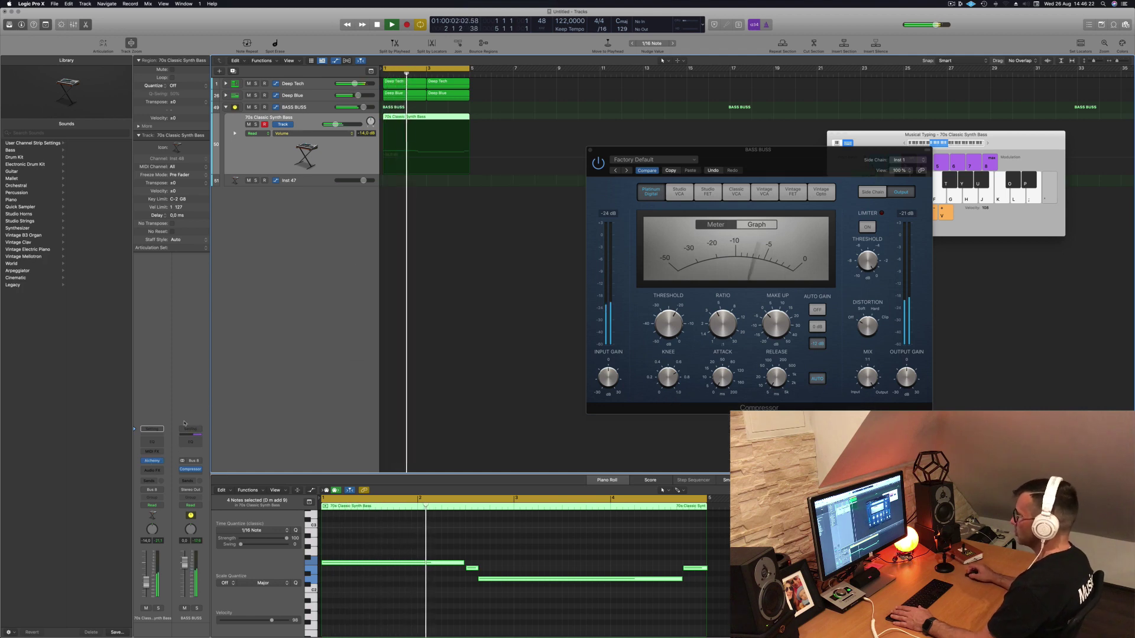
left_click(165, 460)
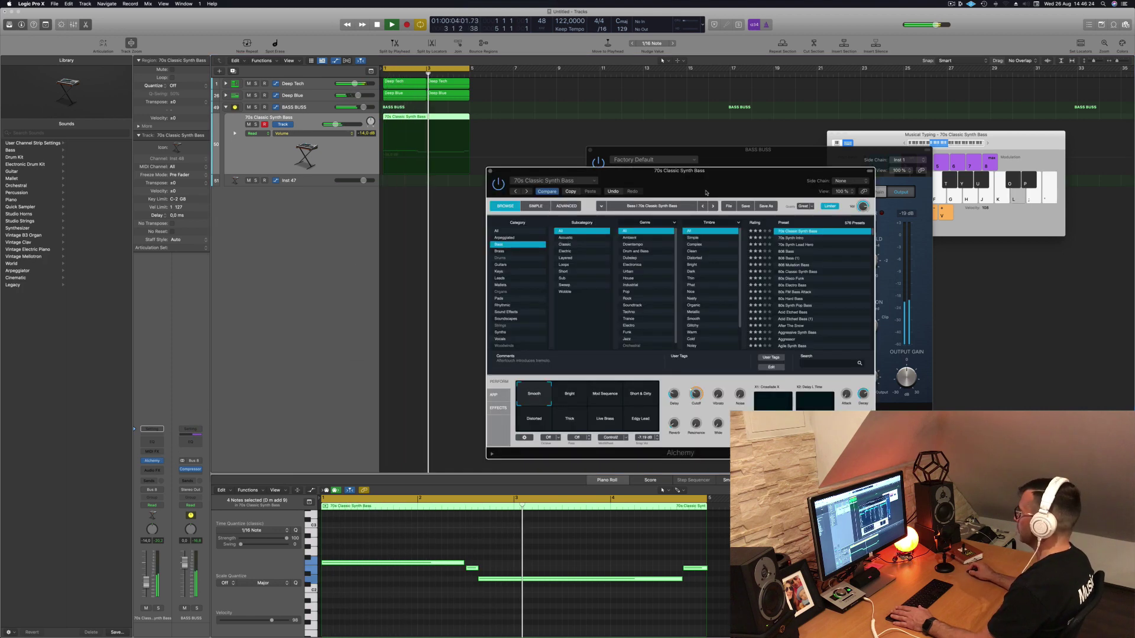
- Restart playback and switch the 70s Classic Synth Bass preset to its Short & Dirty performance snapshot
key("space")
key("space")
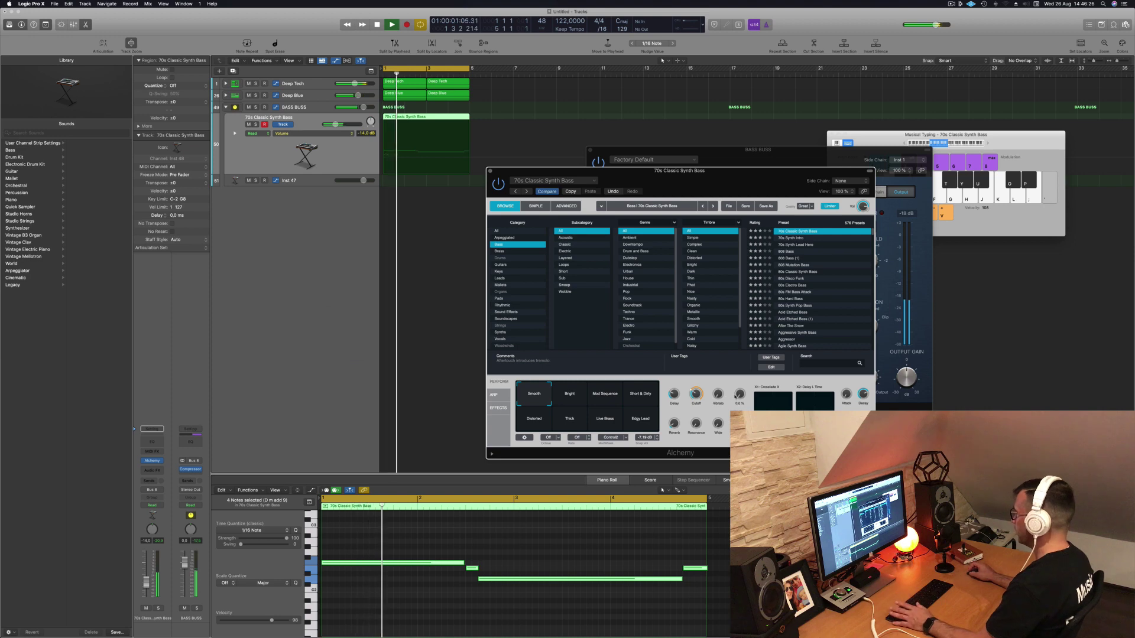
key("space")
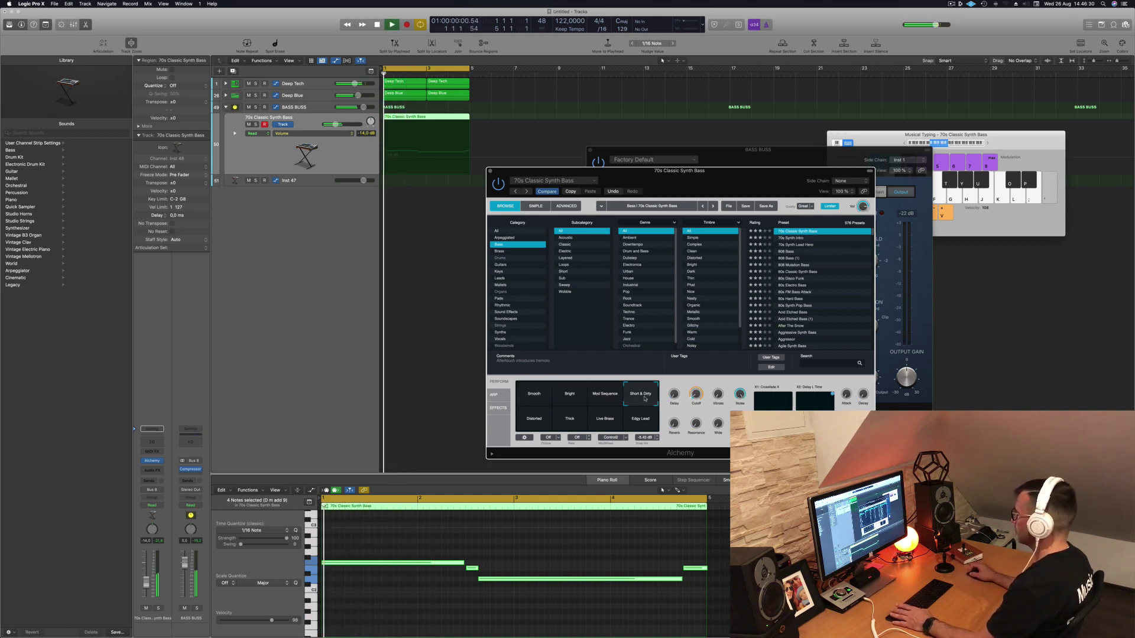
- Audition the Distorted, Live Brass and Edgy Lead snapshots of 70s Classic Synth Bass and settle on Smooth
left_click(551, 423)
left_click(604, 421)
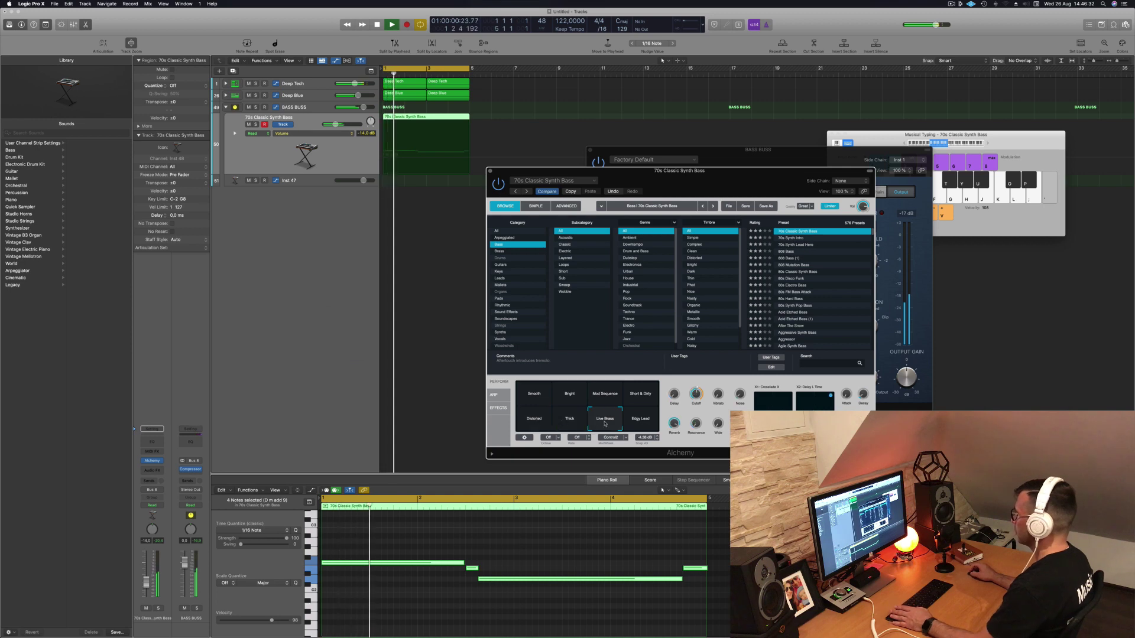
left_click(643, 424)
left_click(534, 393)
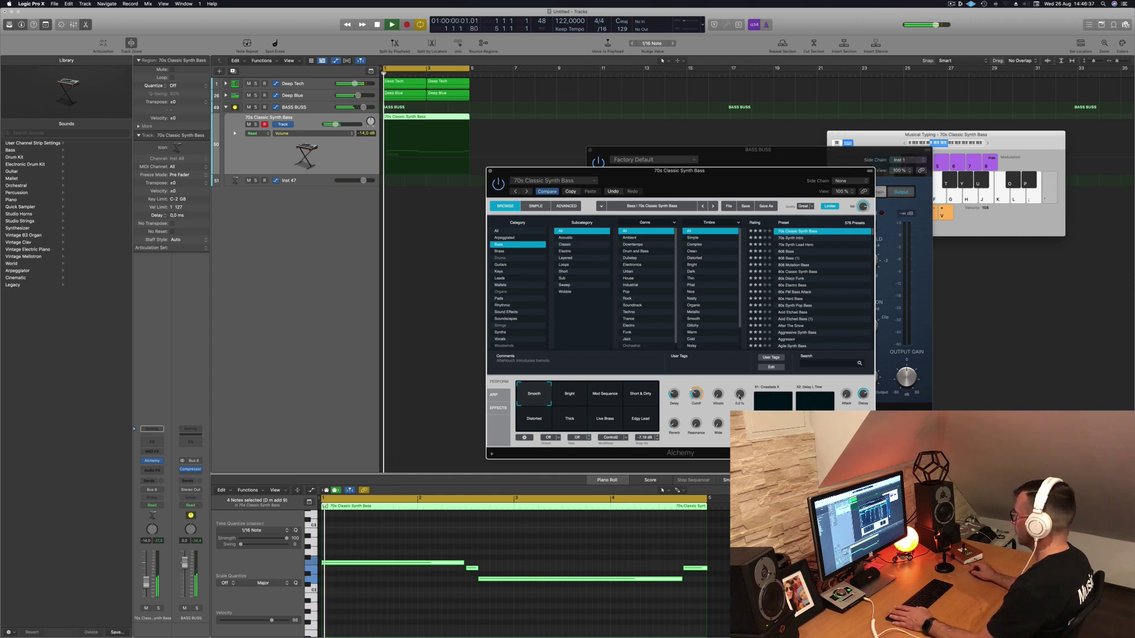
- Adjust the bass preset's Noise and Cutoff controls during playback and close its Alchemy window
left_click_drag(740, 395, 741, 391)
key("space")
key("space")
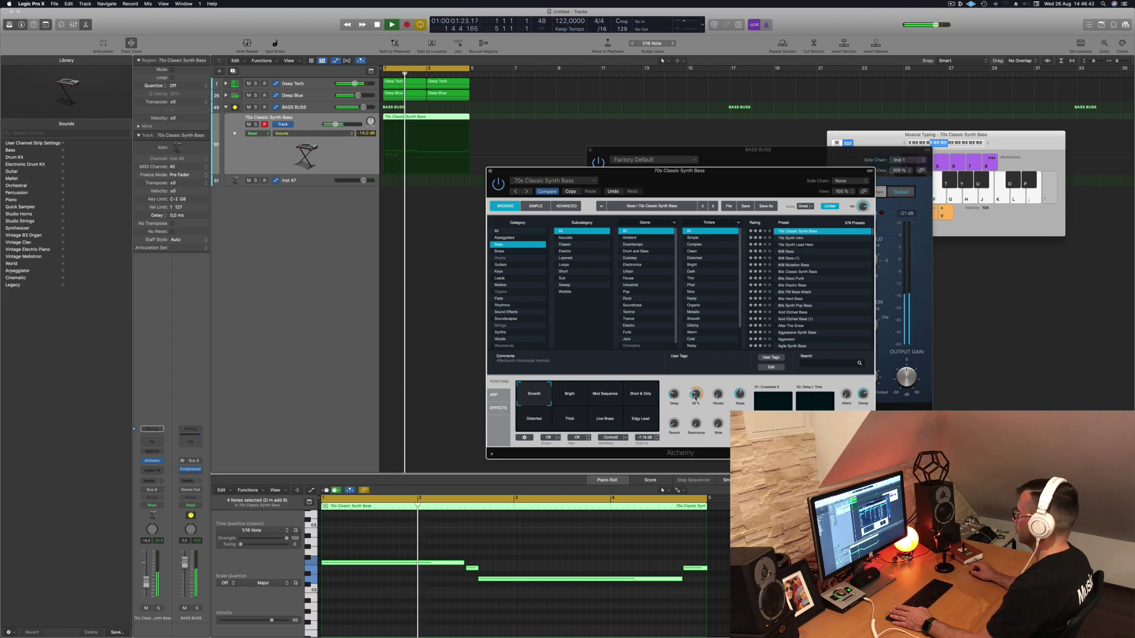
left_click_drag(694, 393, 696, 399)
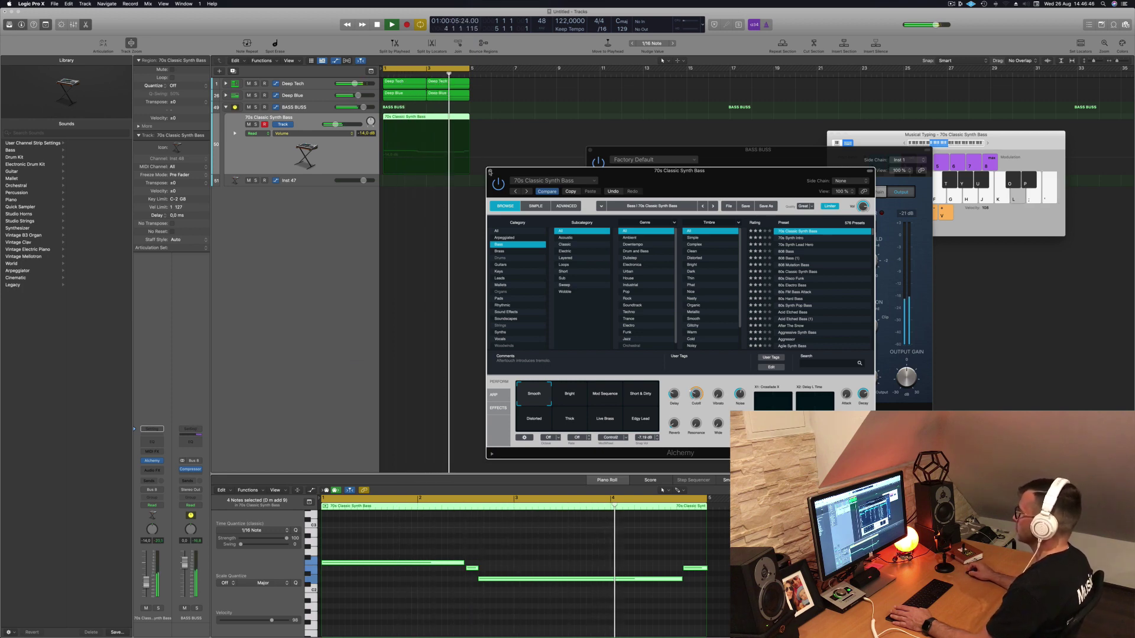
left_click(489, 171)
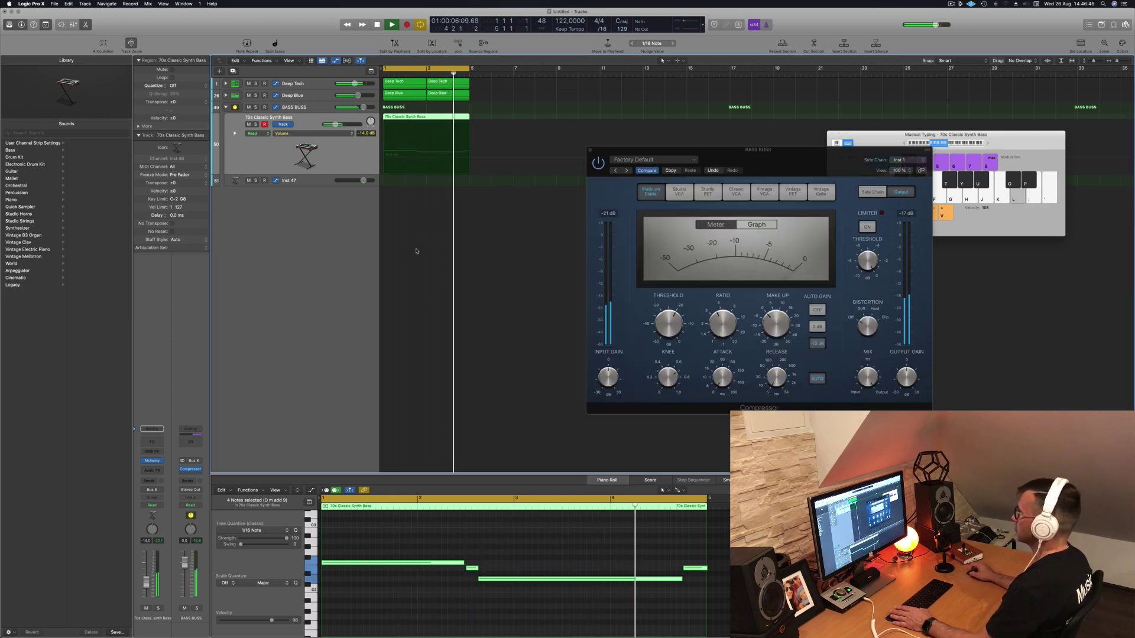
- Copy the 70s Classic Synth Bass region onto the Inst 47 track
left_click(304, 180)
left_click(435, 118)
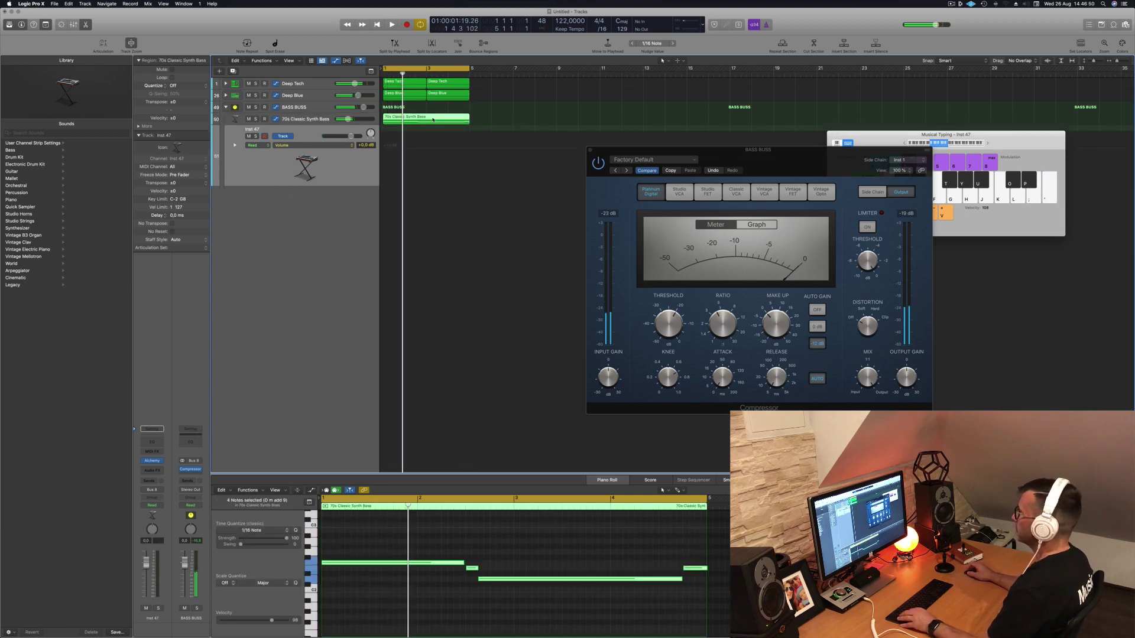
left_click_drag(423, 128, 423, 147)
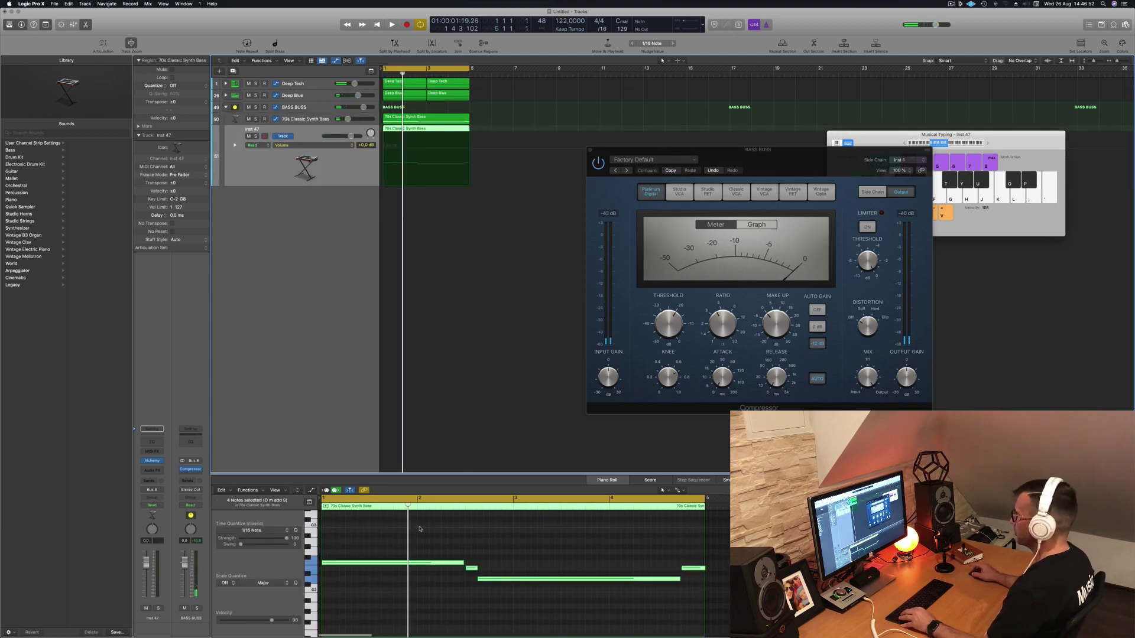
- Turn the copied region's long first note into a row of eight short notes at the same pitch and play it
left_click(433, 563)
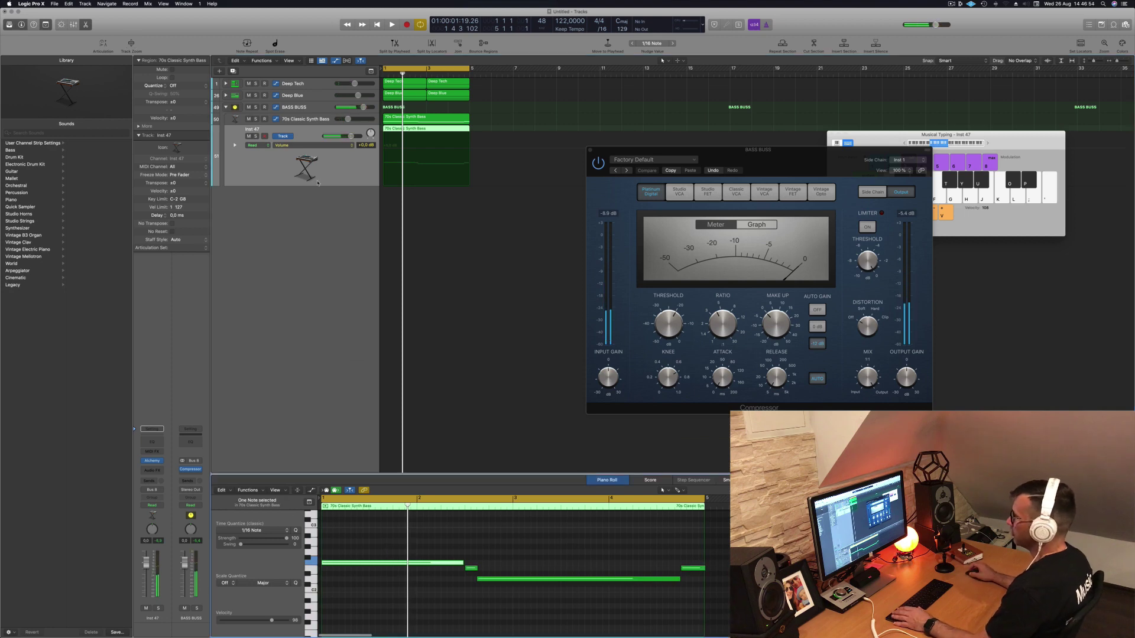
key("space")
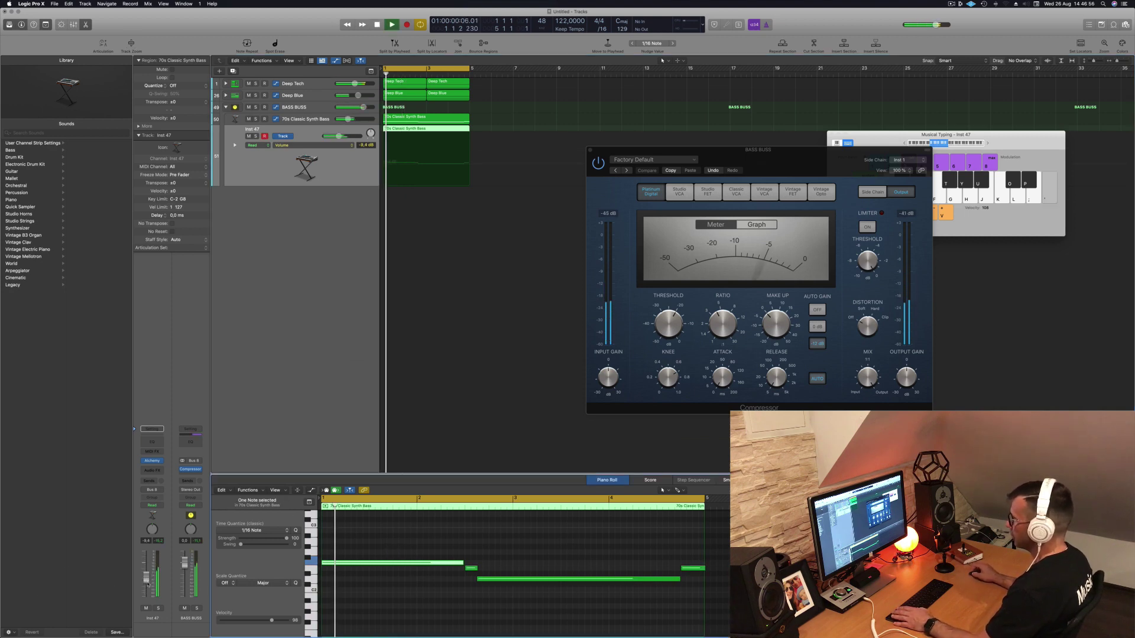
left_click_drag(461, 562, 406, 571)
key("space")
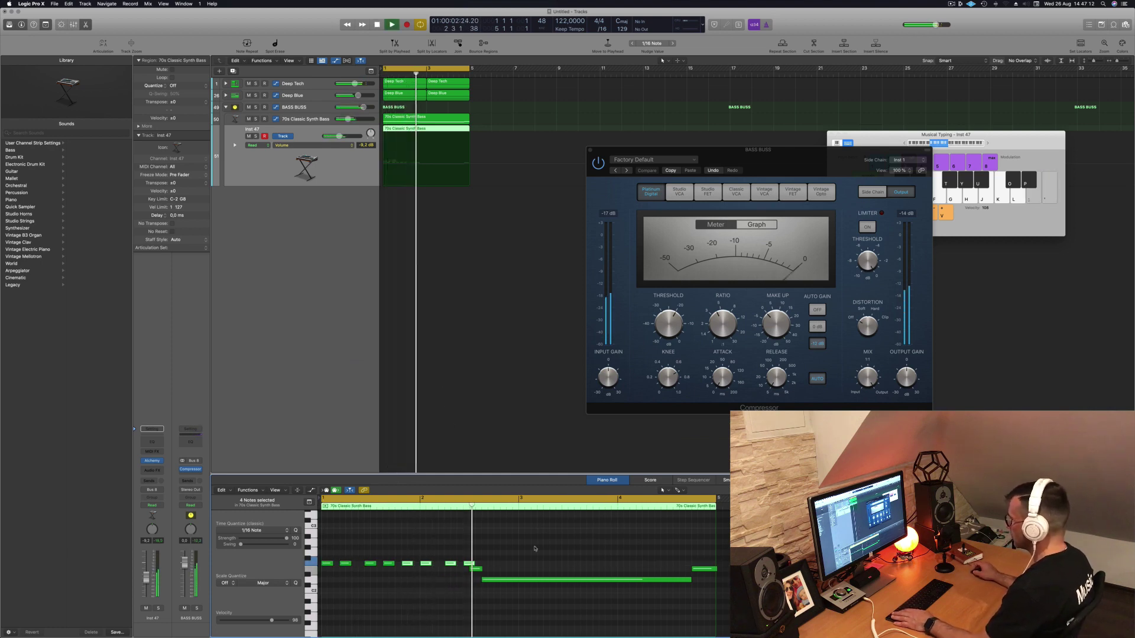
- Delete the eighth short note, nudge the seventh slightly earlier, and copy it to just before the next pitch
key("space")
left_click(471, 563)
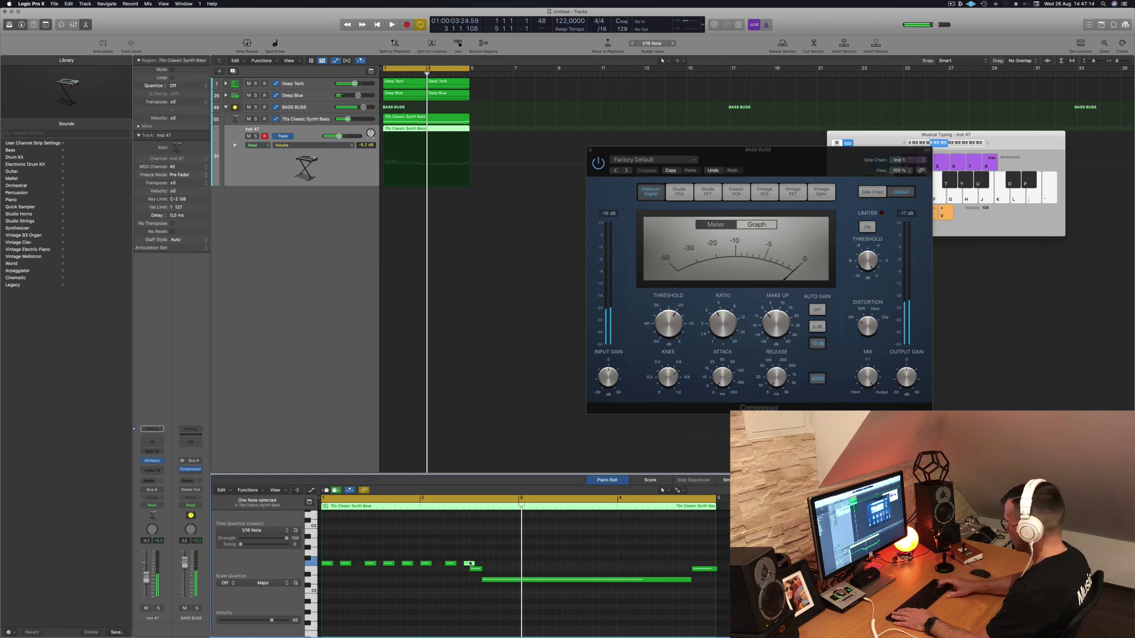
key("space")
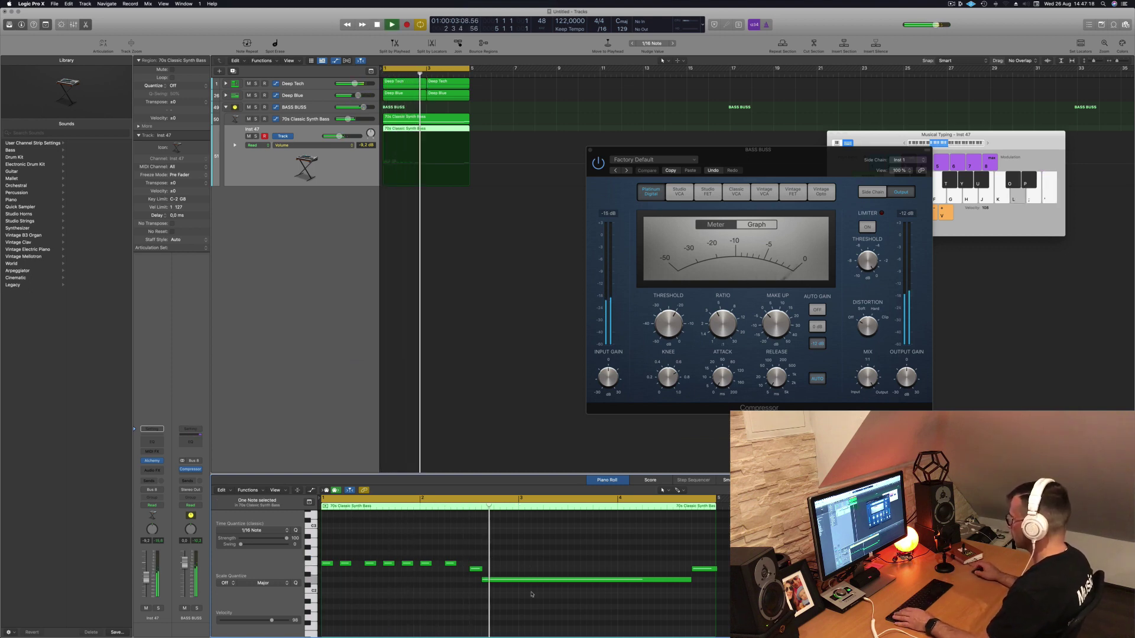
key("space")
key("space")
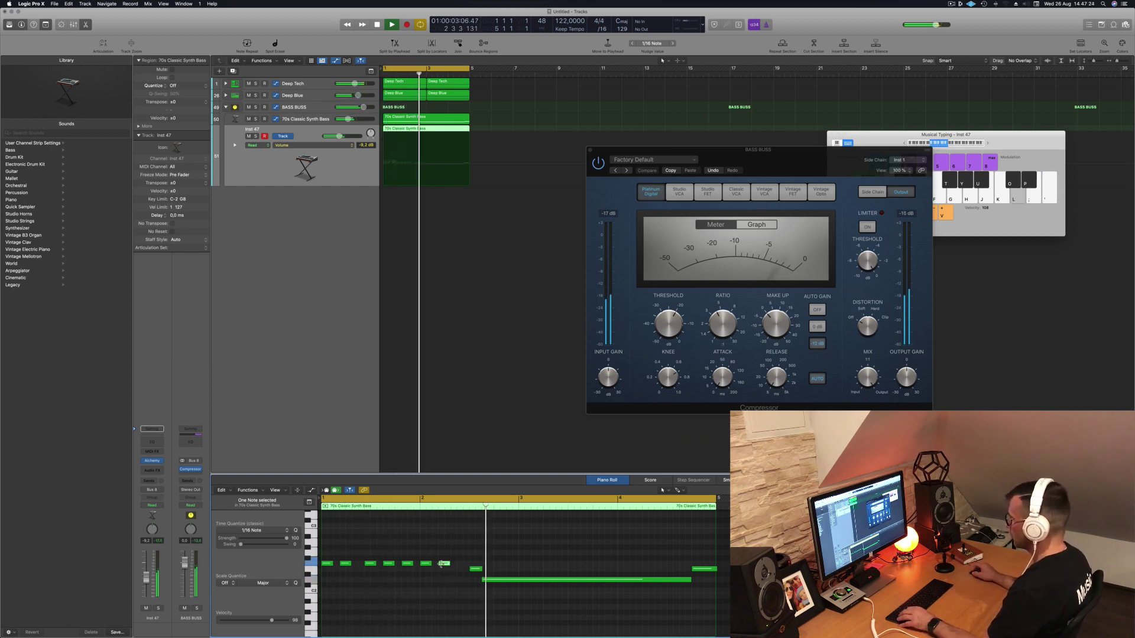
left_click_drag(450, 570, 465, 571)
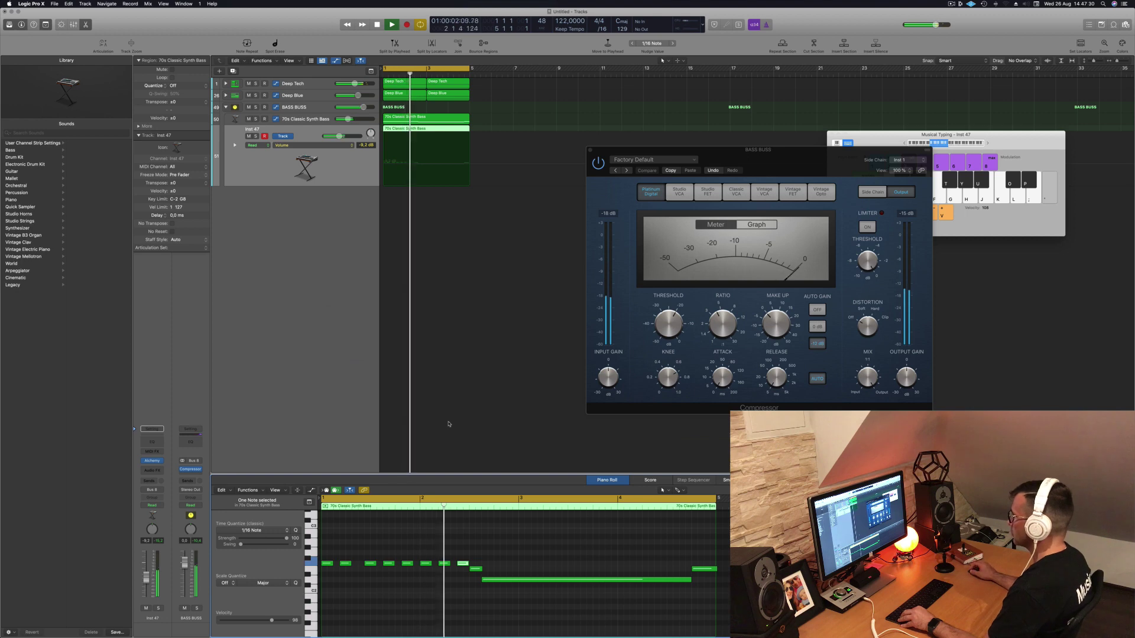
- Open Alchemy on the Inst 47 track, filter presets to Brass, try Brass Response, and load Bright Punchy Synth
scroll(465, 420, "down", 3)
scroll(465, 419, "down", 1)
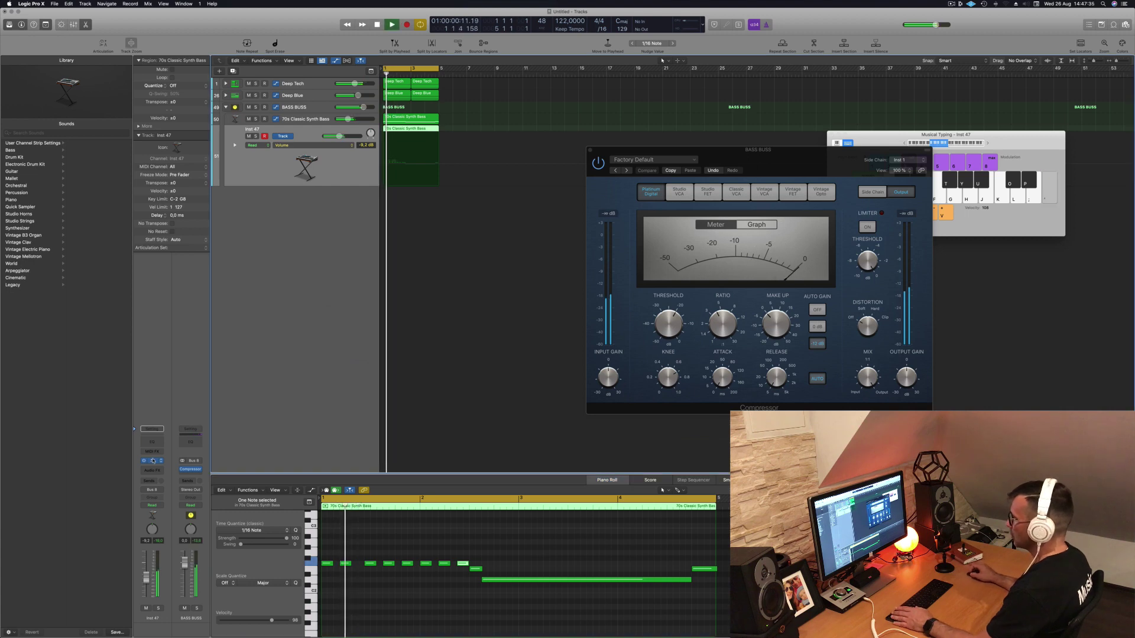
key("space")
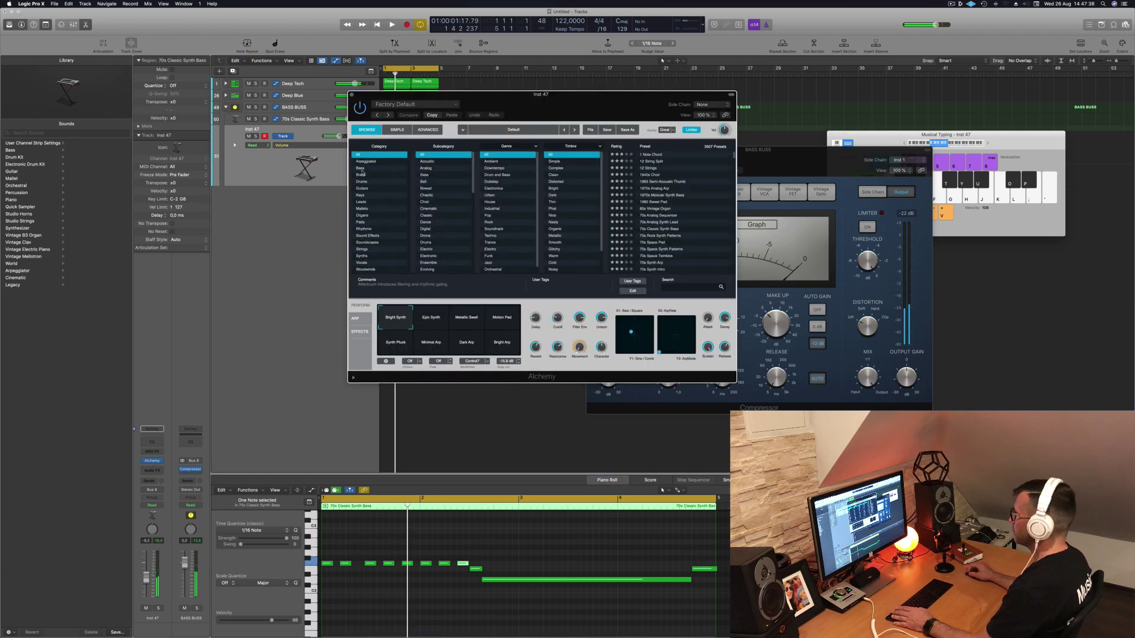
left_click(361, 175)
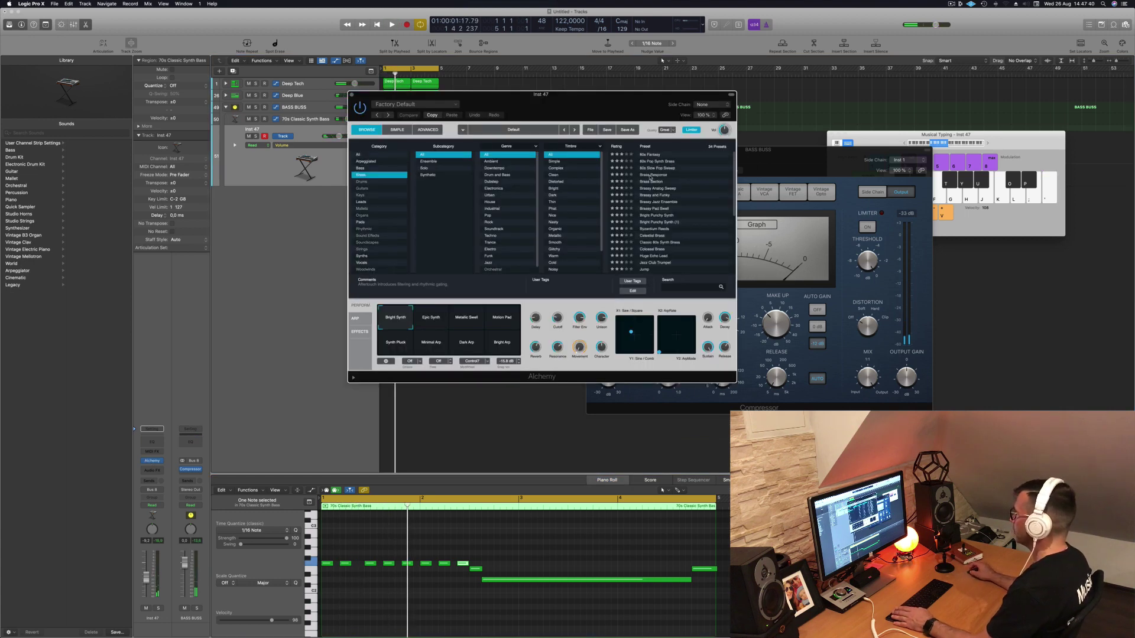
key("space")
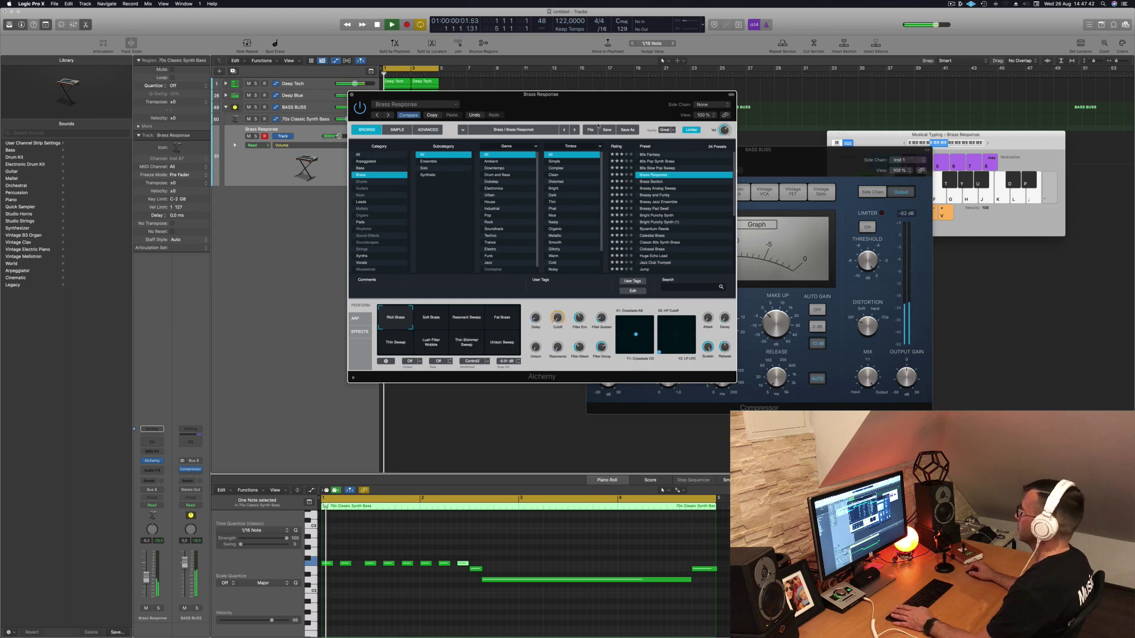
left_click(757, 246)
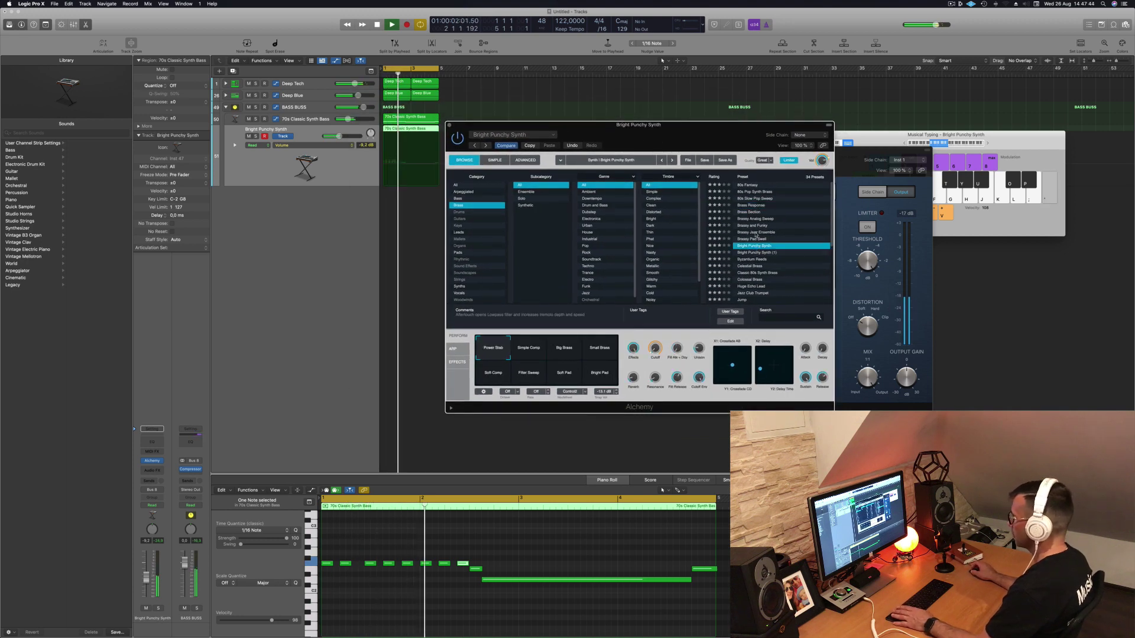
- Try transposing all notes of the Bright Punchy Synth region down an octave and move them back up
left_click(532, 541)
key("super+a")
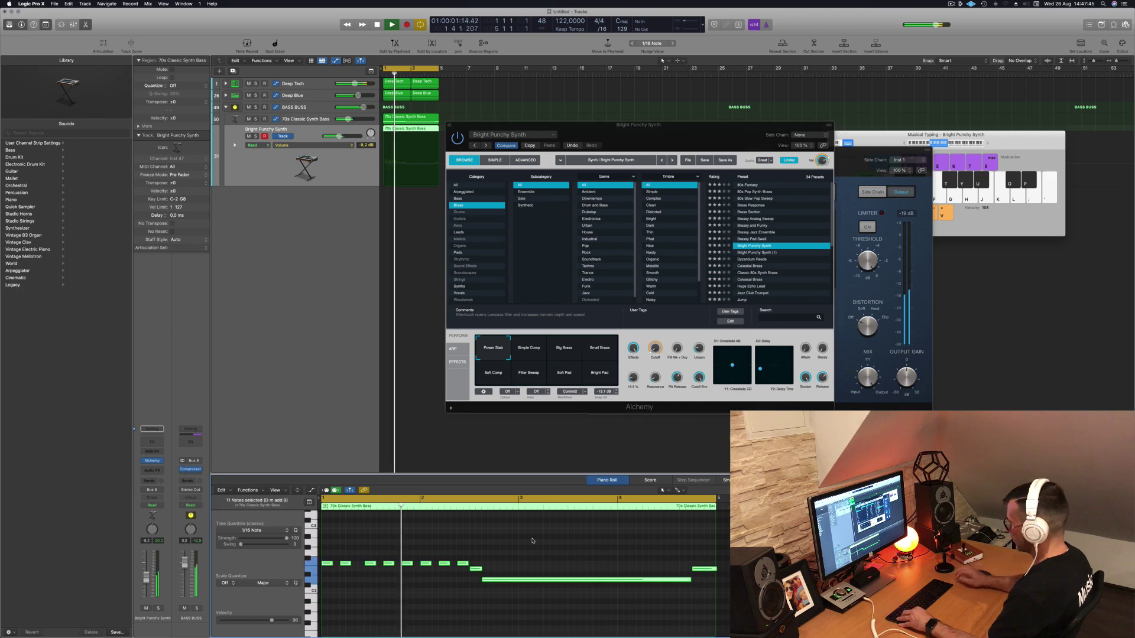
key("alt+shift+Down")
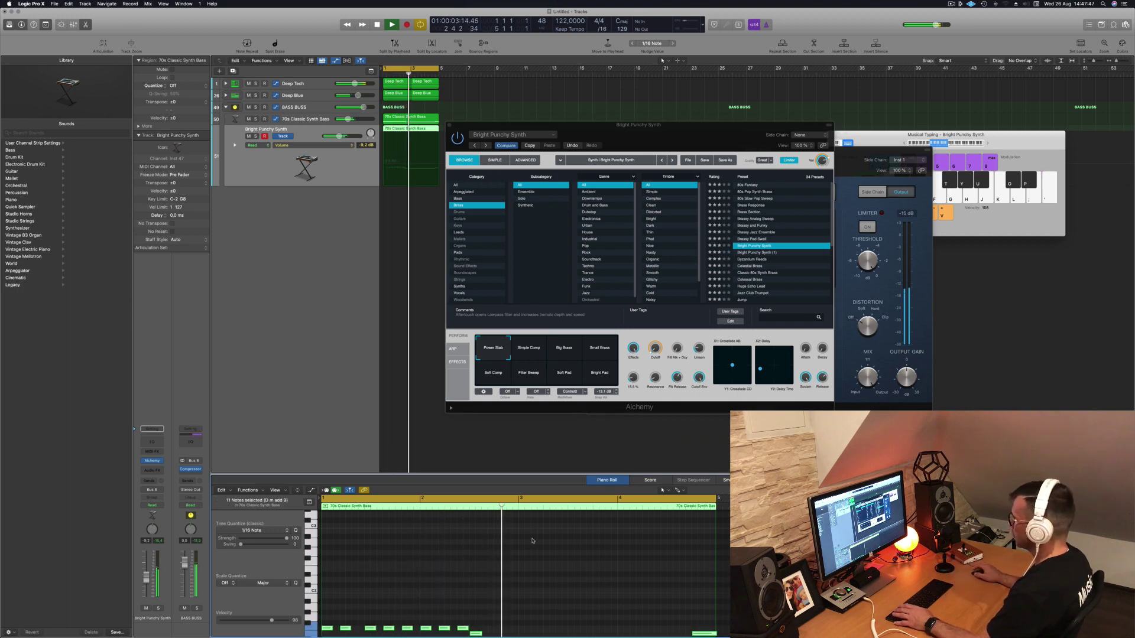
key("alt+shift+Up")
- Close the Bright Punchy Synth Alchemy window and move the BASS BUSS Compressor away from the regions
left_click_drag(491, 137, 617, 109)
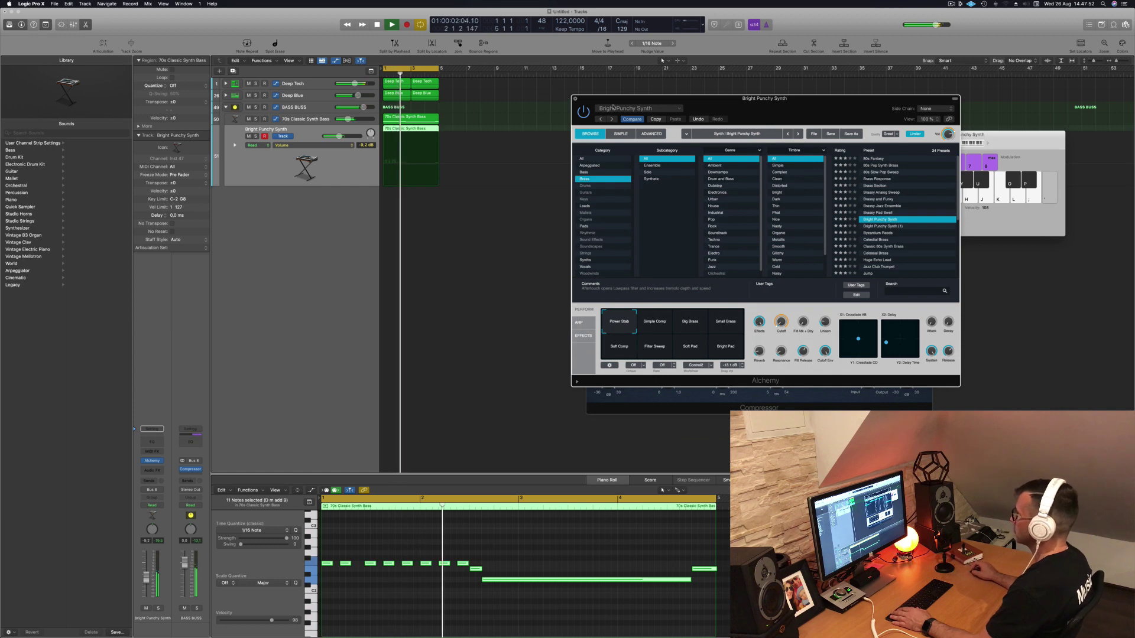
left_click(575, 99)
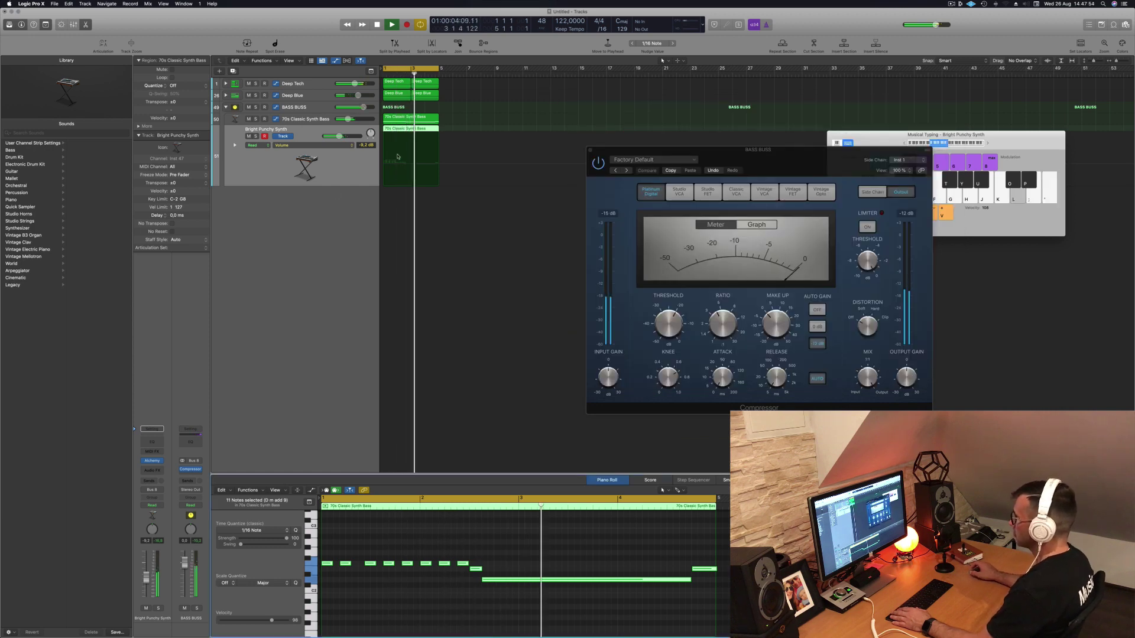
left_click_drag(706, 156, 813, 153)
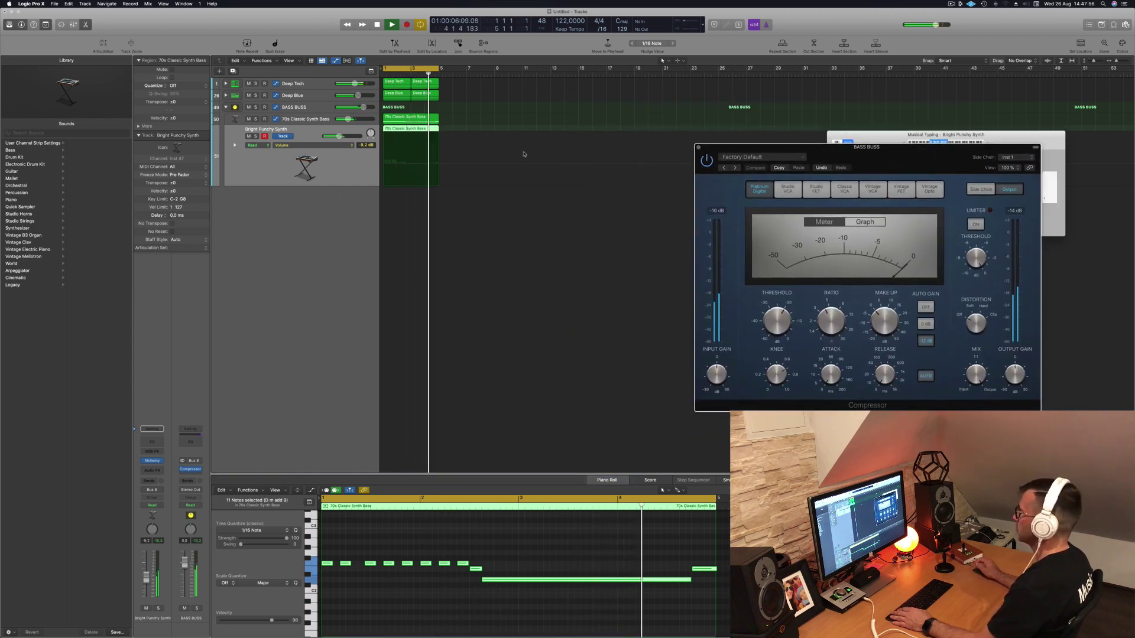
- Repeat all drum and bass regions three times so that the arrangement fills 16 bars
left_click(330, 172)
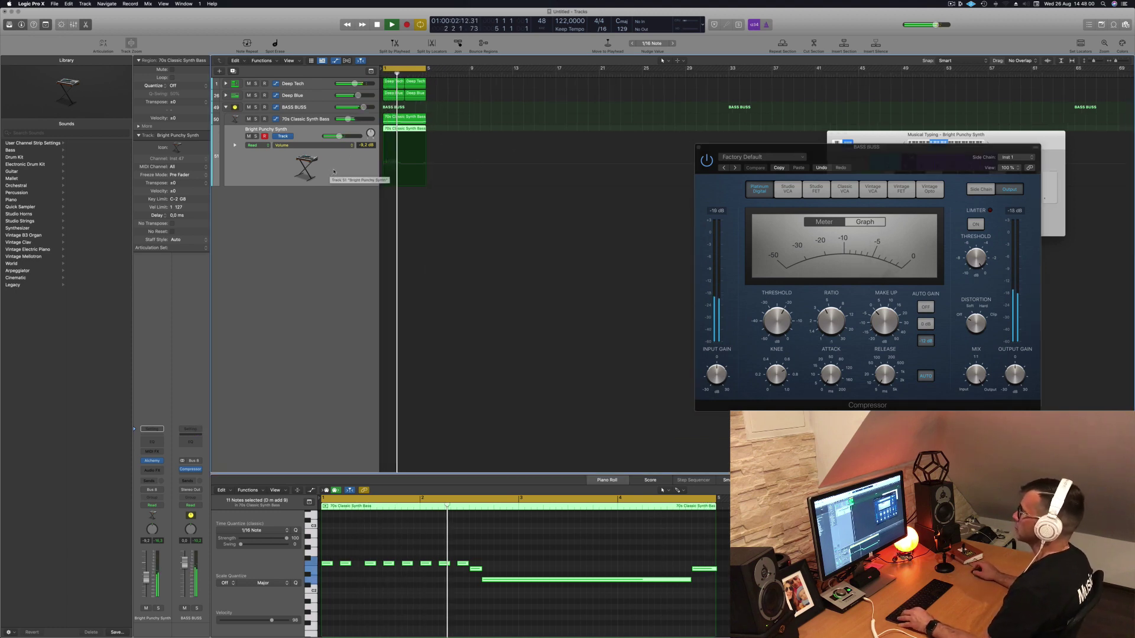
scroll(463, 132, "down", 2)
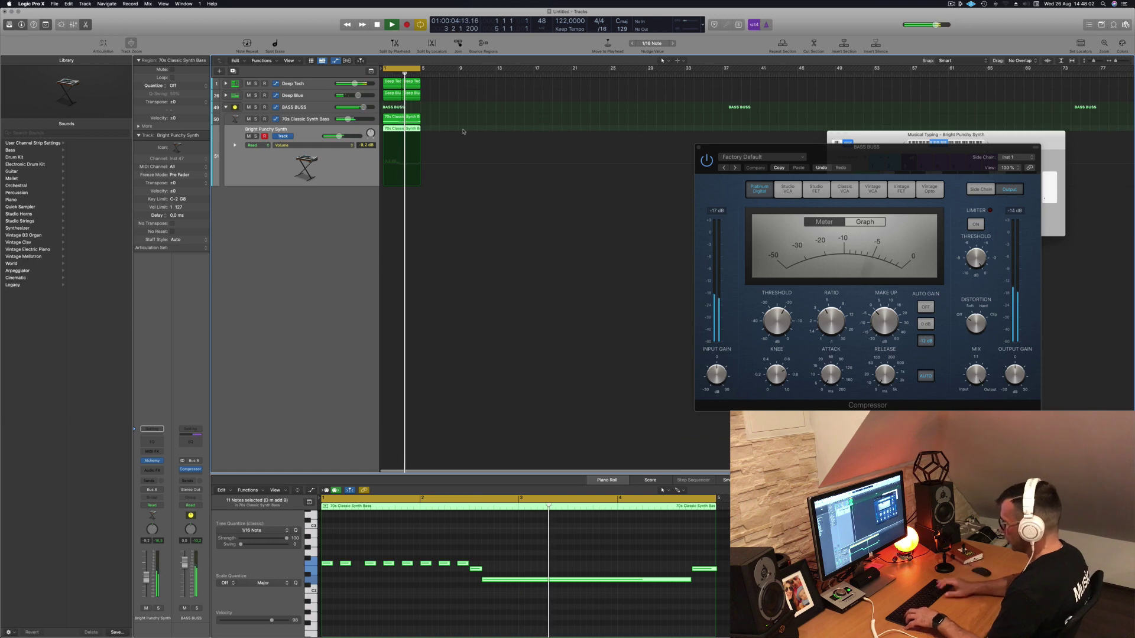
key("super+a")
key("super+r")
key("super+r")
key("super+r")
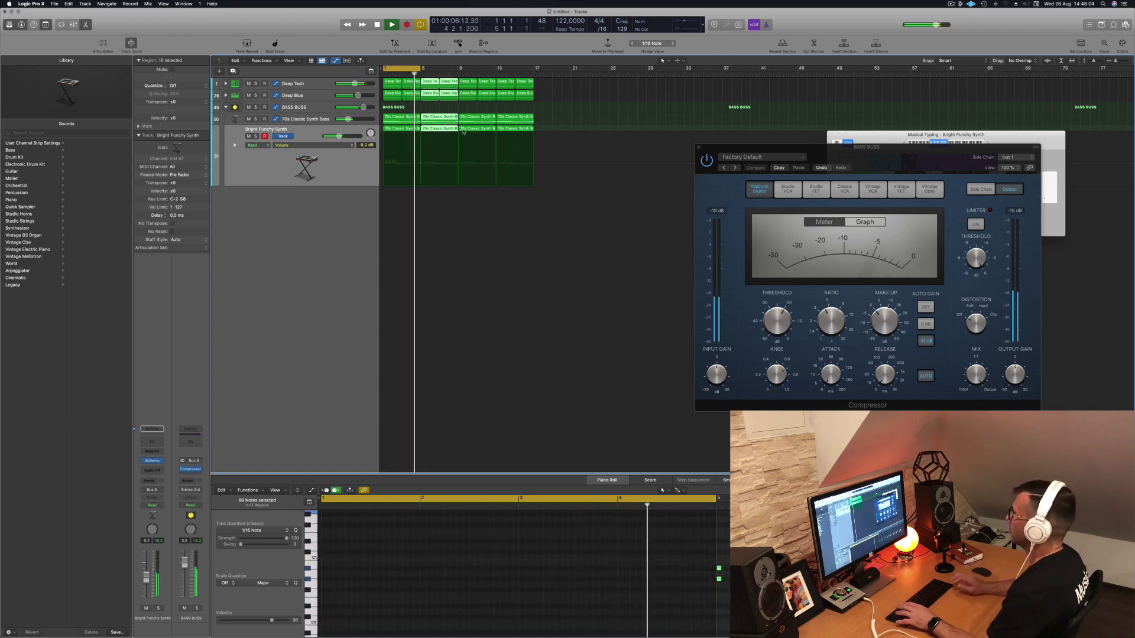
- Extend the cycle range to the end of the repeated regions at bar 17
key("space")
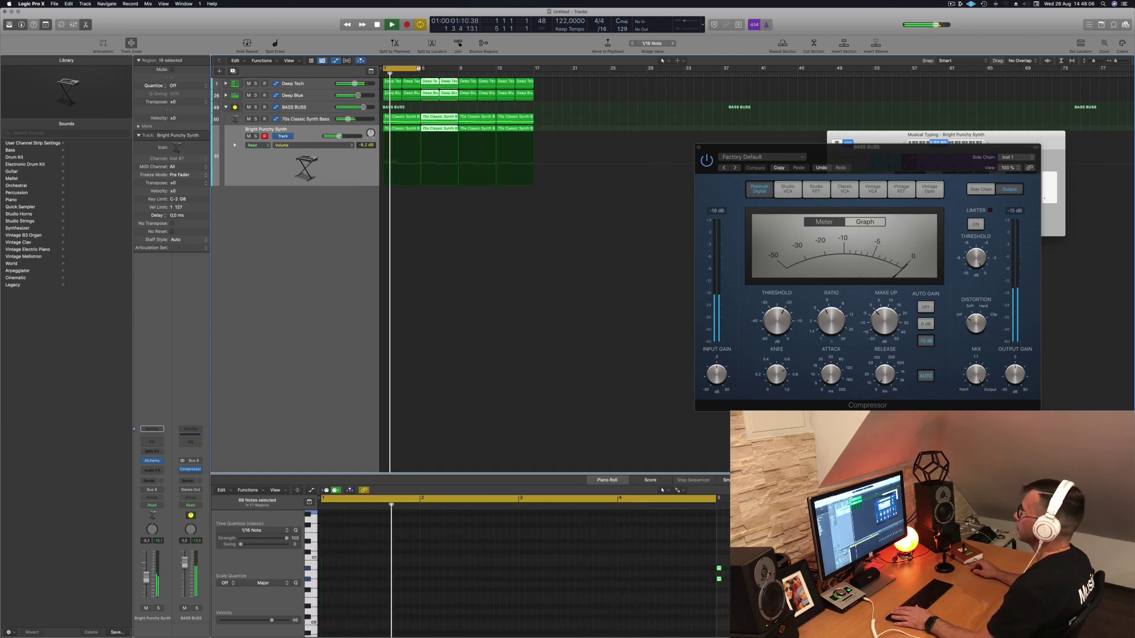
left_click_drag(419, 67, 534, 68)
key("space")
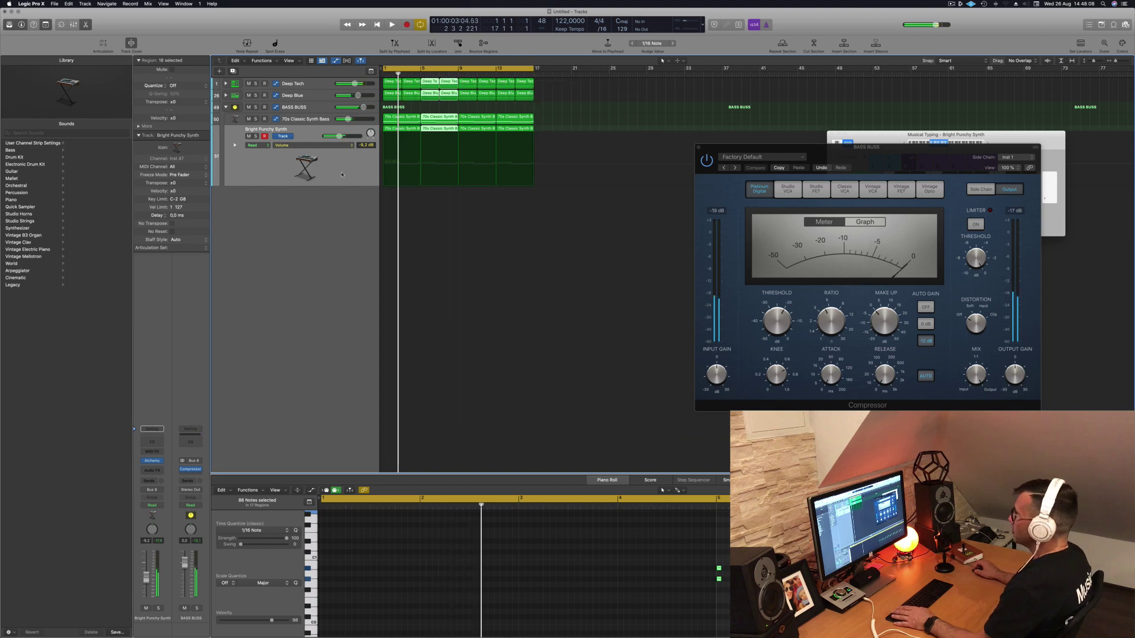
- Listen to the Bright Punchy Synth soloed alone and together with the 70s Classic Synth Bass, and turn the solos off
left_click(341, 174)
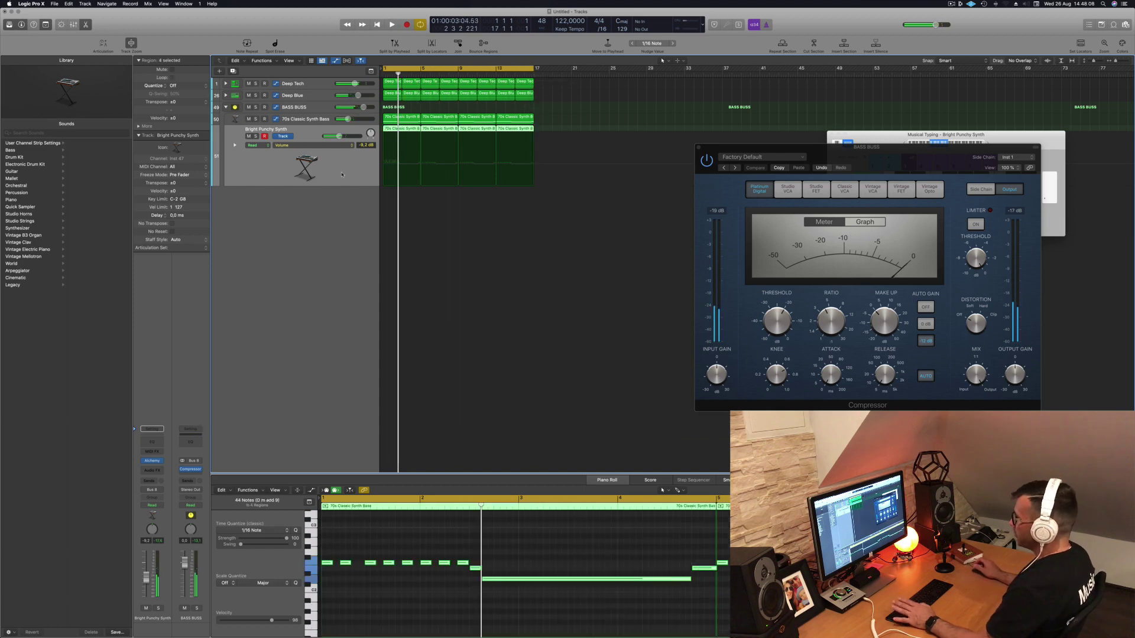
left_click(315, 104)
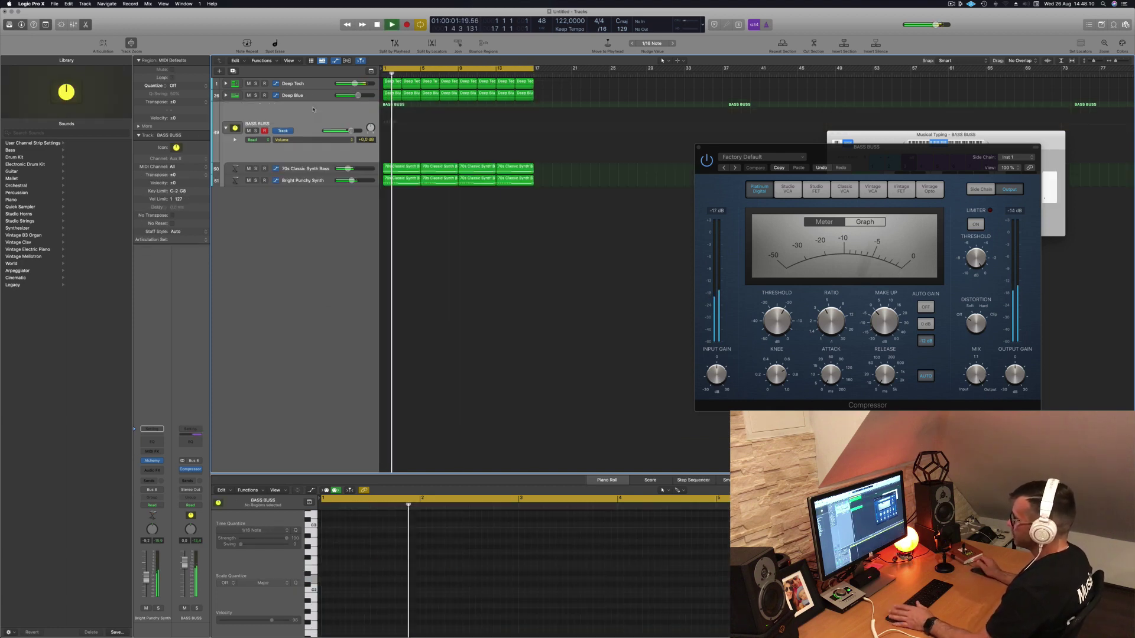
left_click(311, 182)
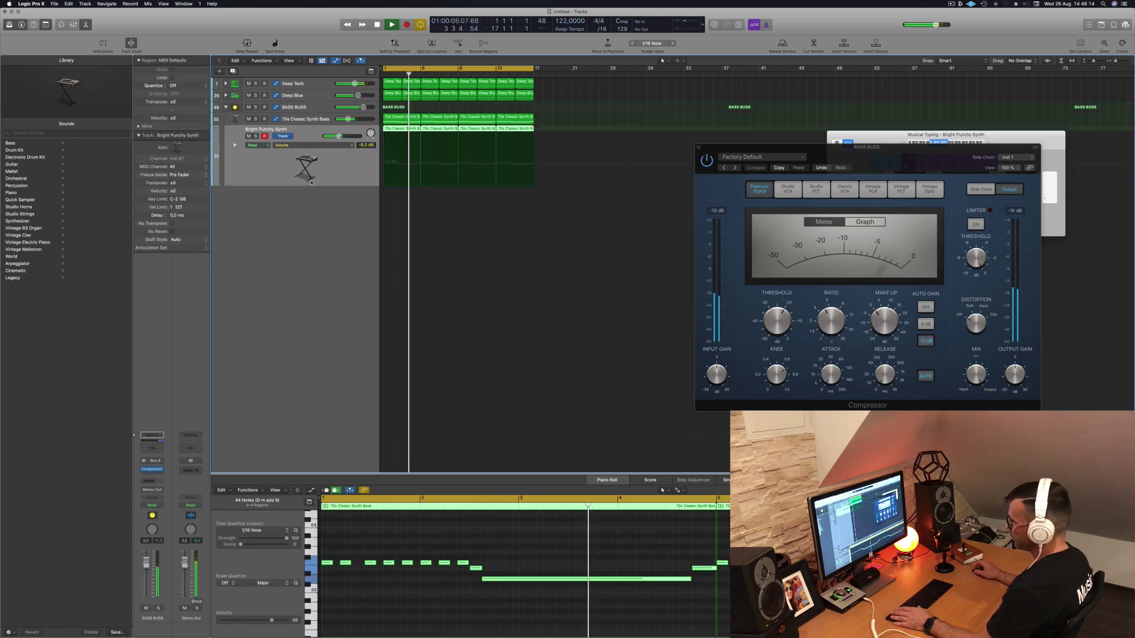
left_click(256, 136)
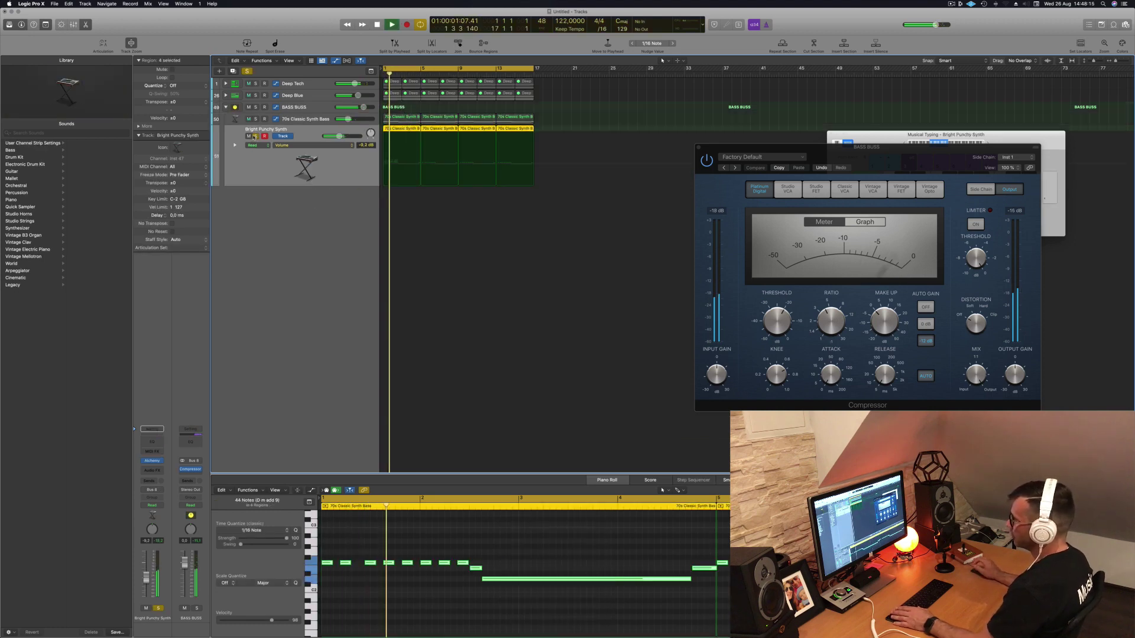
left_click(256, 119)
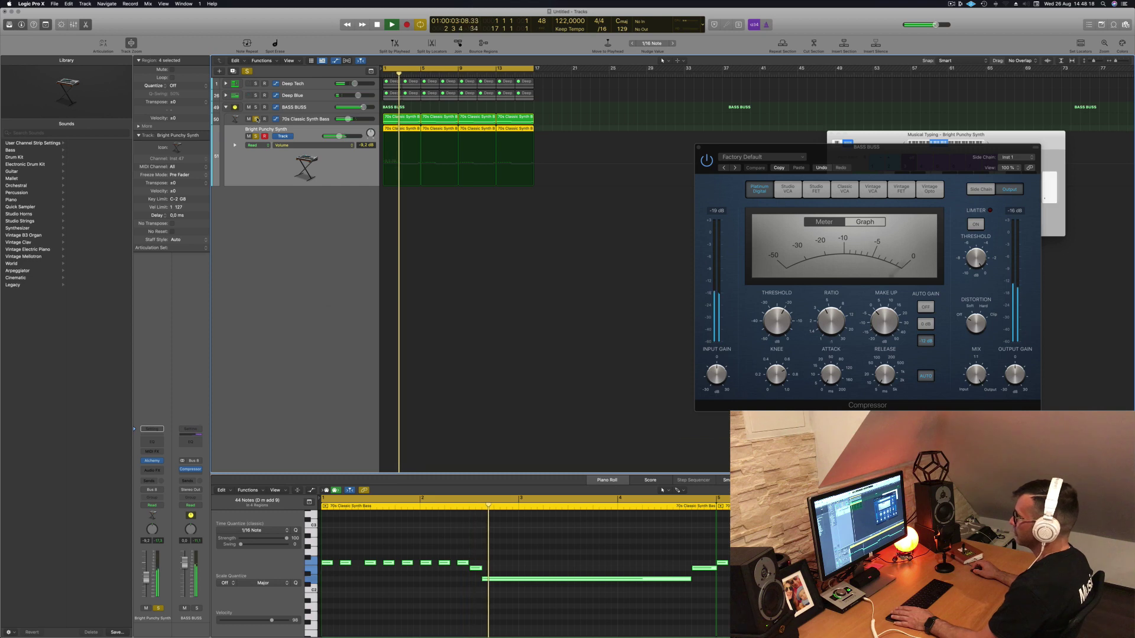
left_click(256, 136)
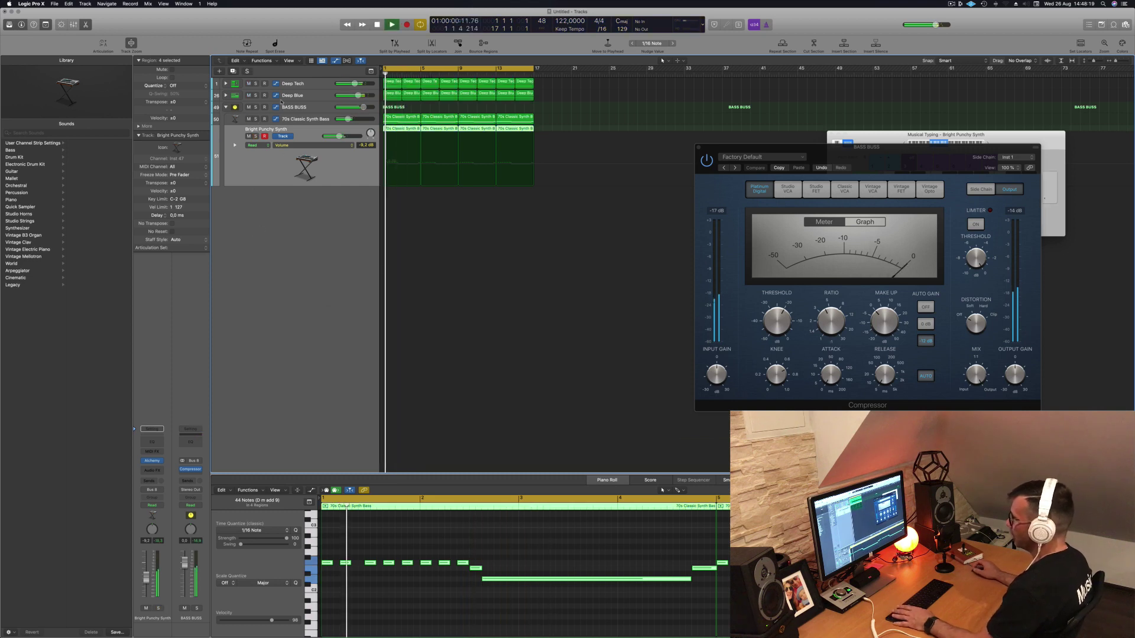
- Select the BASS BUSS track and listen to the arrangement from the beginning
left_click(304, 109)
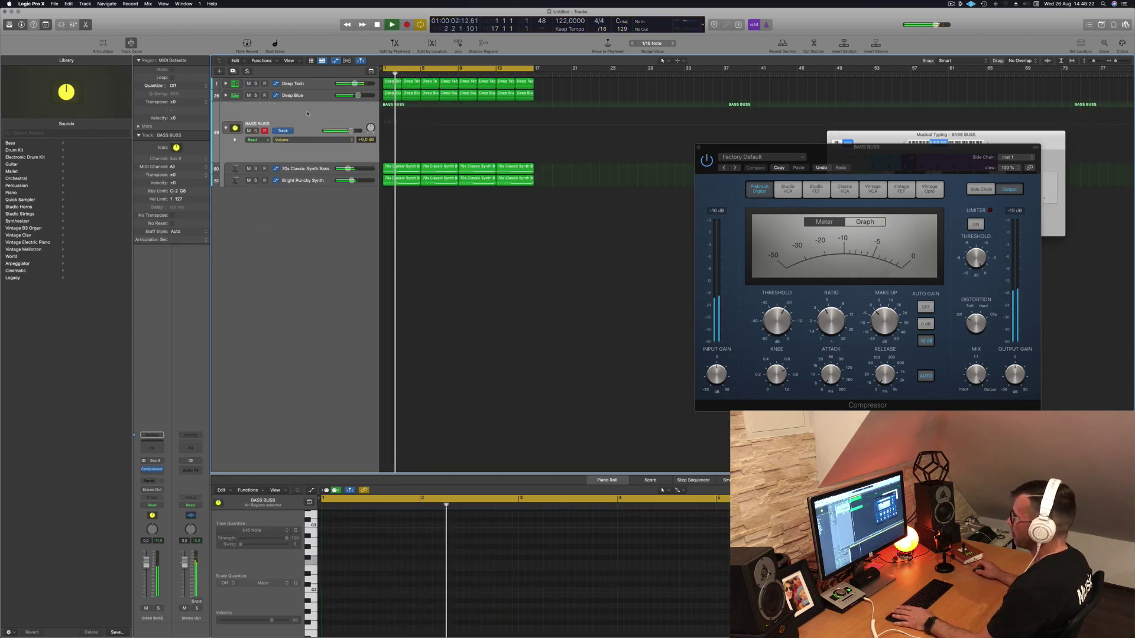
key("space")
key("Return")
key("space")
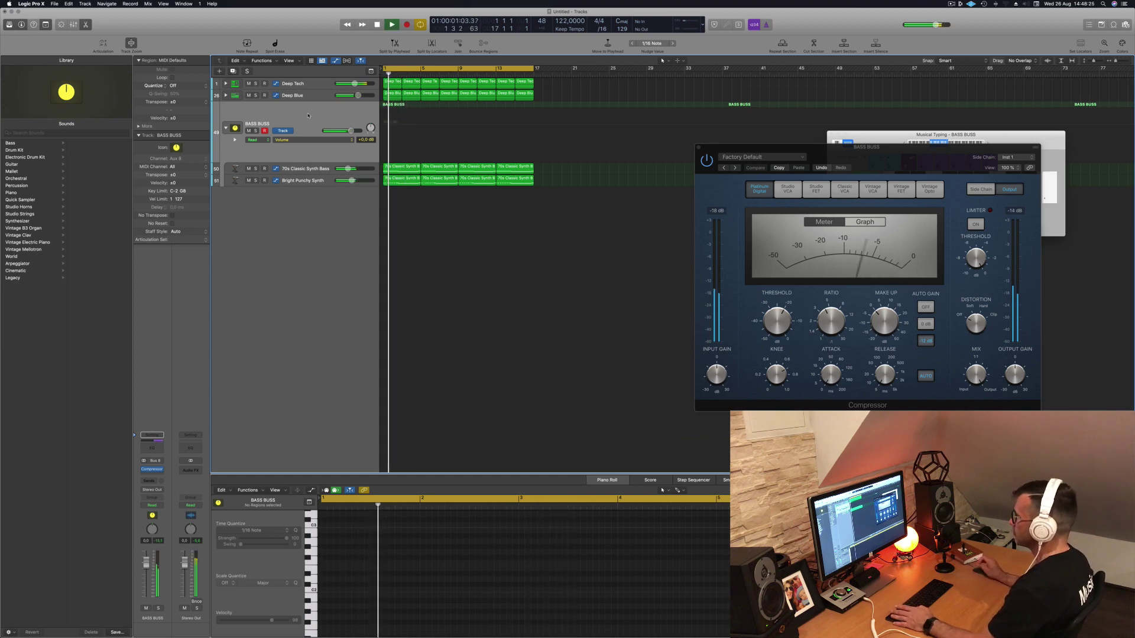
key("space")
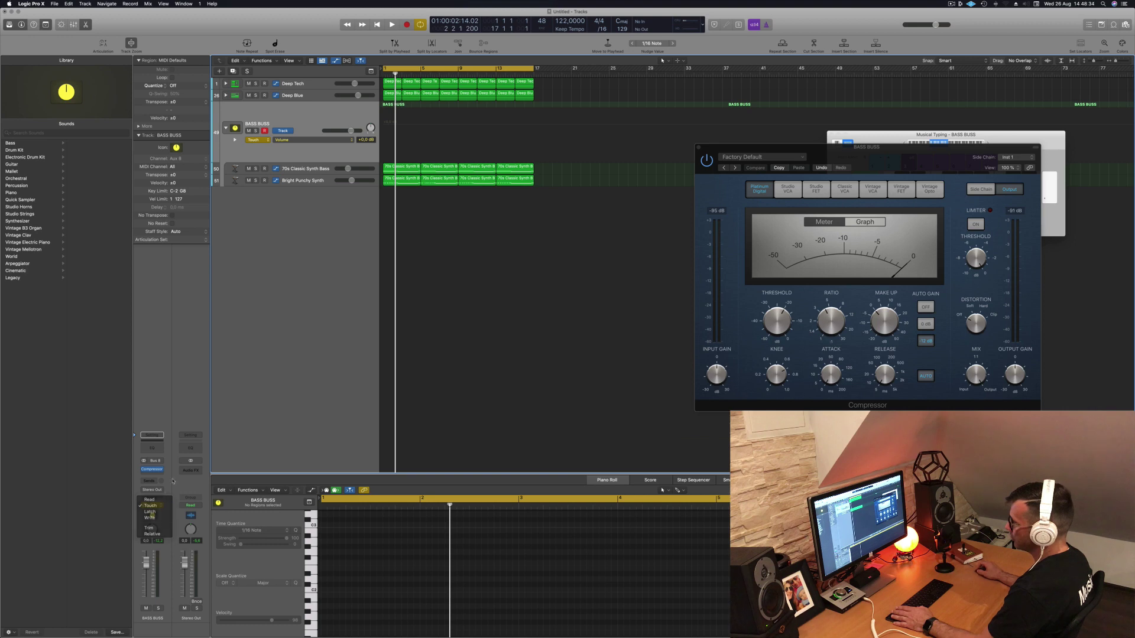
- Set BASS BUSS automation to Touch and add a Channel EQ with a 36 dB/Oct high cut at 18300 Hz
left_click(145, 507)
left_click(151, 470)
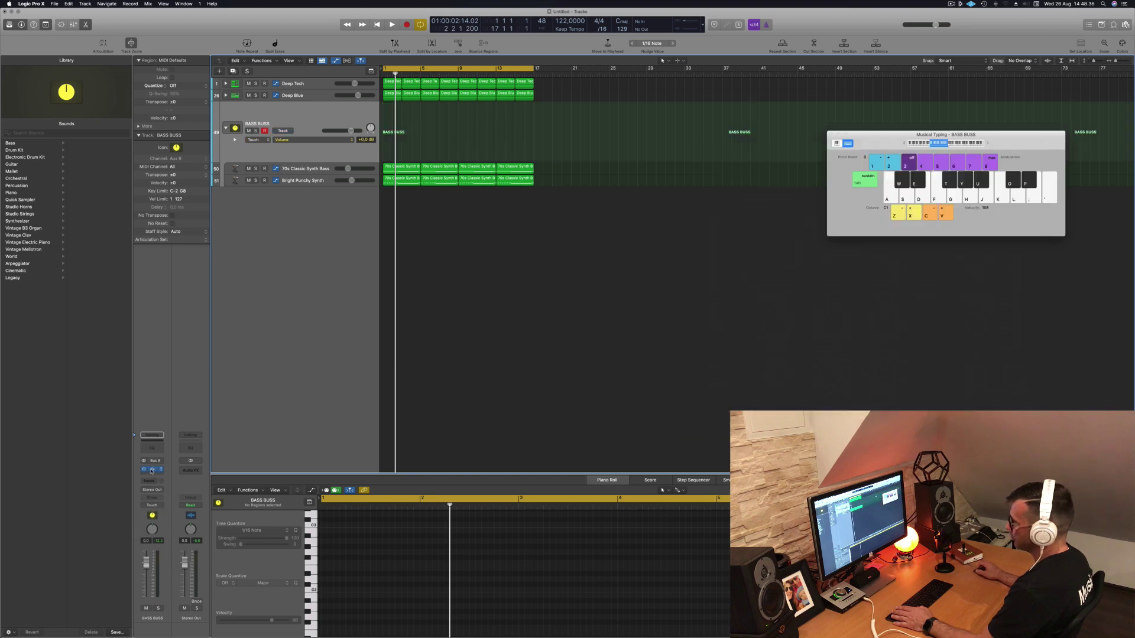
left_click(157, 449)
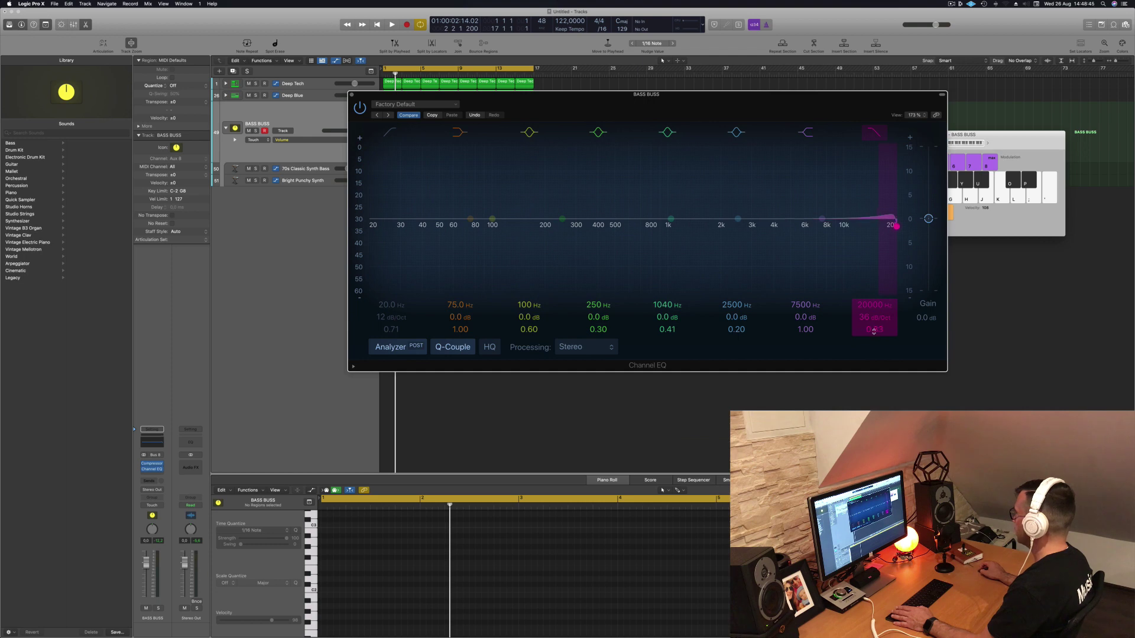
mouse_move(873, 310)
left_mouse_down()
mouse_move(874, 337)
mouse_move(873, 319)
left_mouse_up()
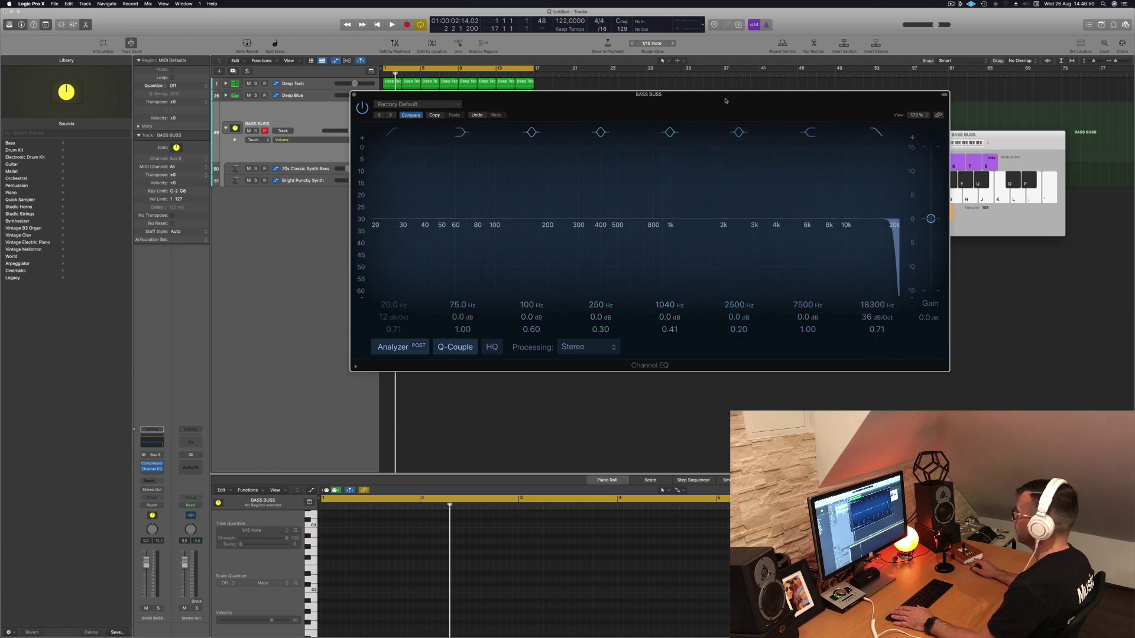
left_click_drag(739, 94, 888, 102)
- Try to record a sweep of the Channel EQ's high-cut frequency on BASS BUSS during playback, with Trim added to Touch automation
key("space")
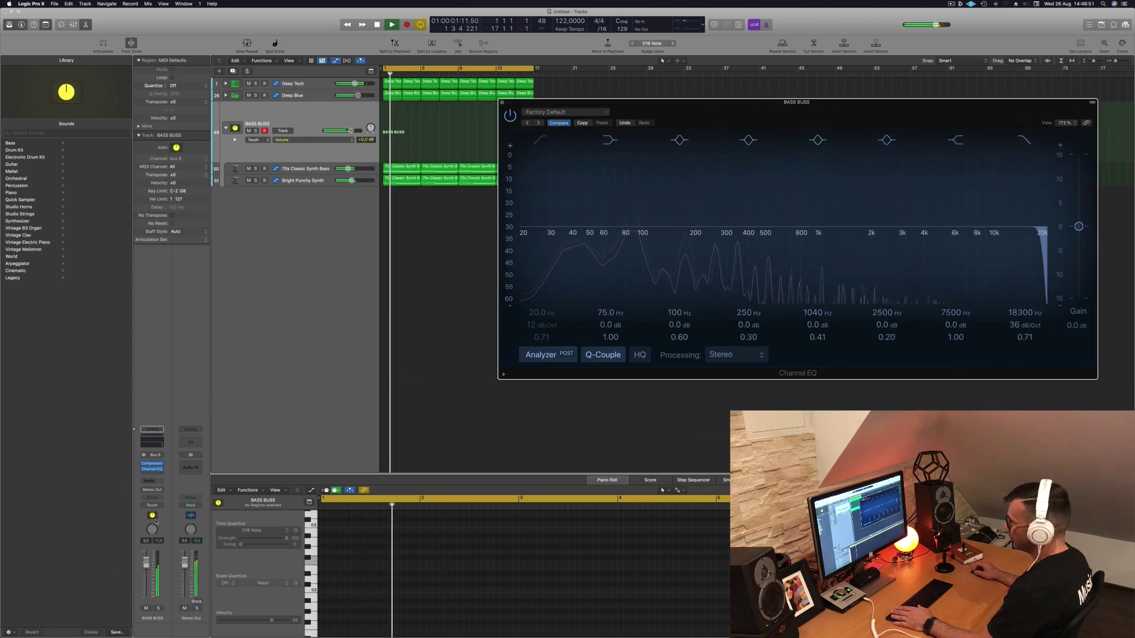
left_click(145, 505)
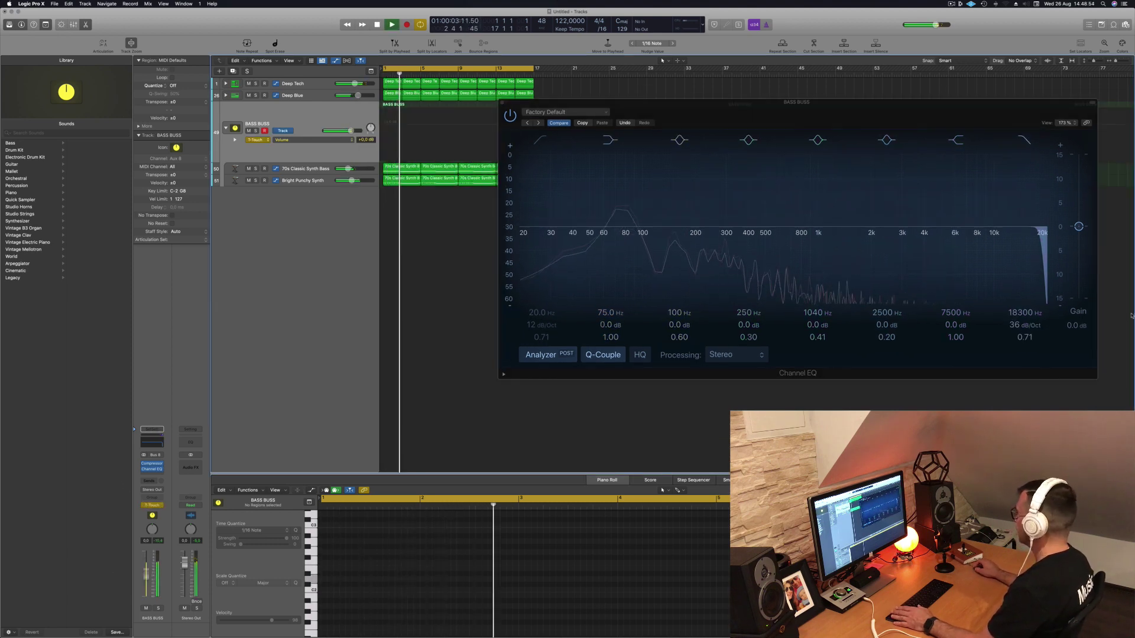
left_click_drag(1028, 312, 1028, 361)
key("space")
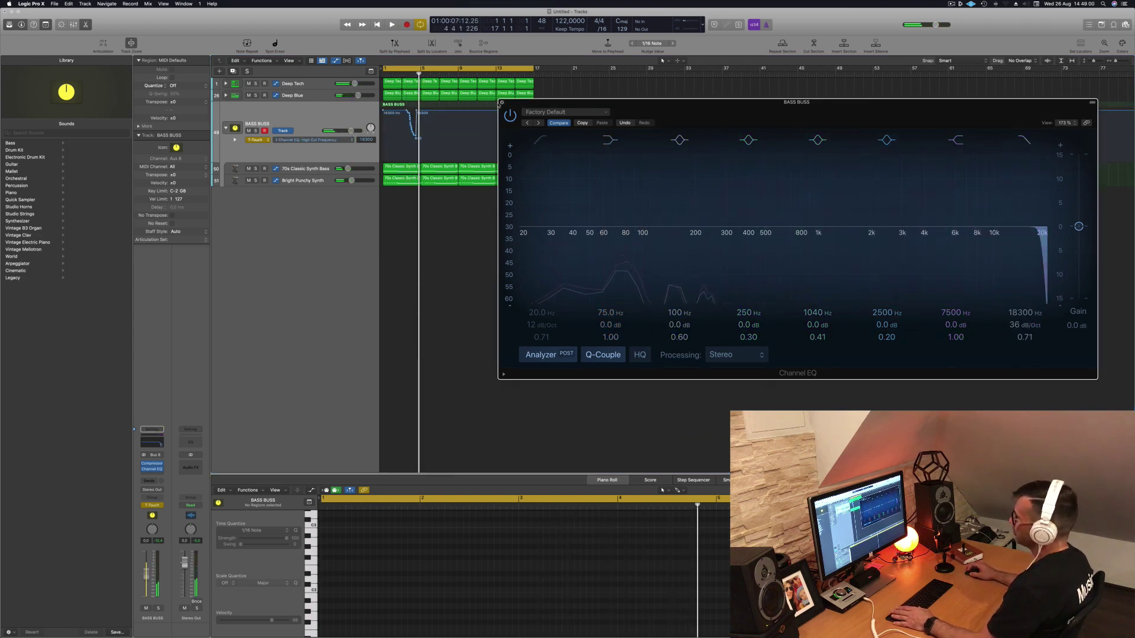
- Close the Channel EQ window and undo the recorded high-cut automation
key("super+w")
key("super+k")
key("super+z")
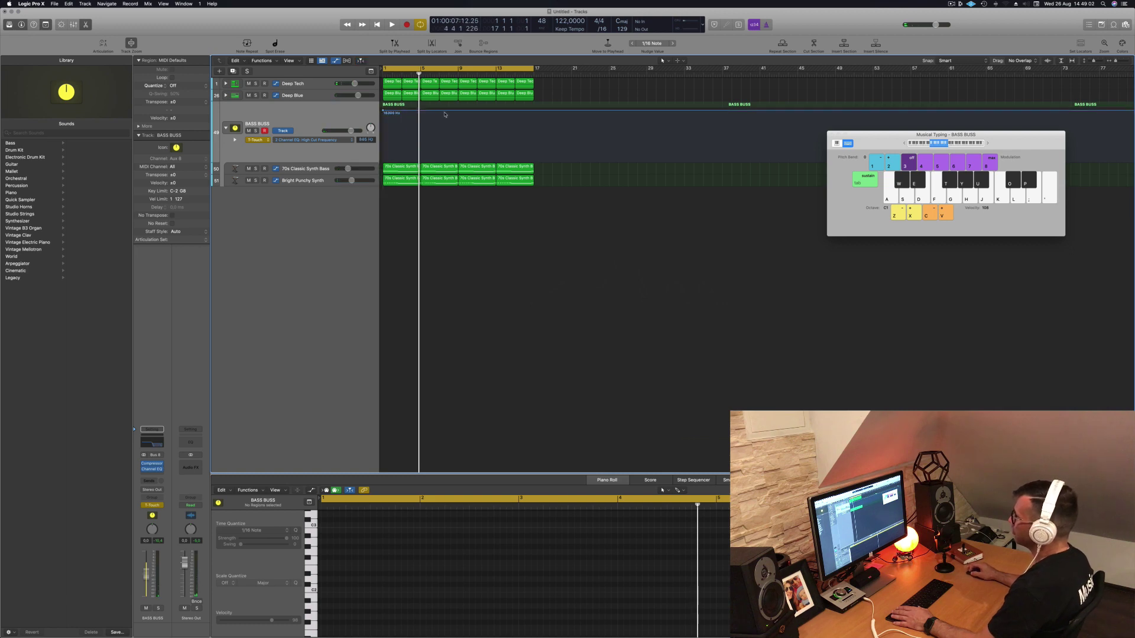
- Lower the start of the BASS BUSS High Cut Frequency automation to form a rising ramp, and set automation to Read
key("Return")
key("space")
left_click_drag(385, 112, 385, 148)
left_click(266, 140)
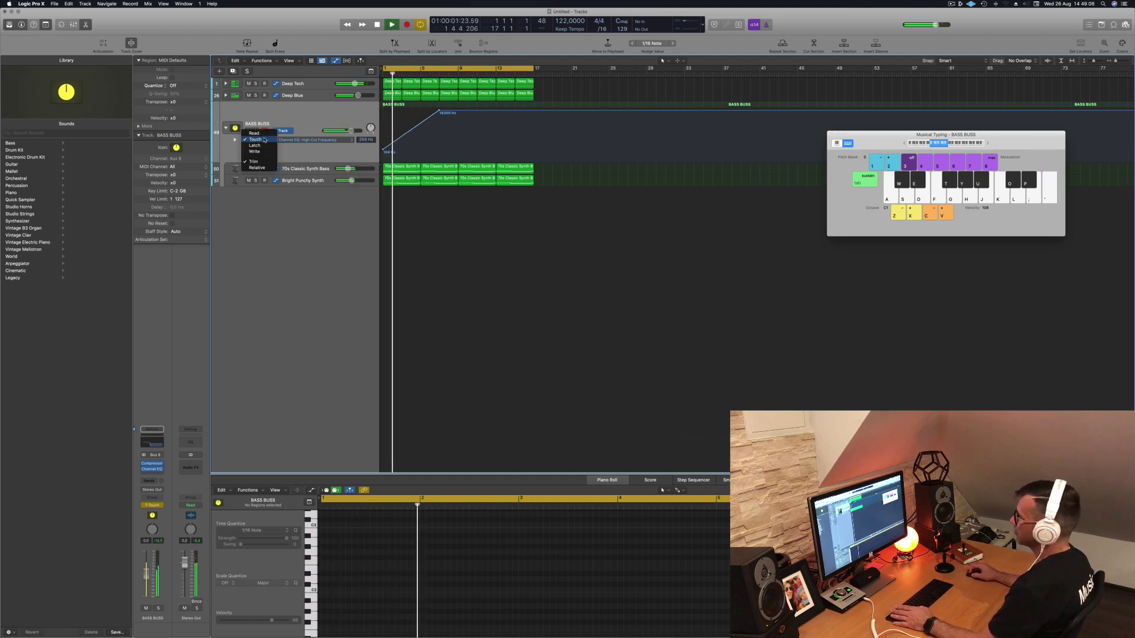
left_click(255, 137)
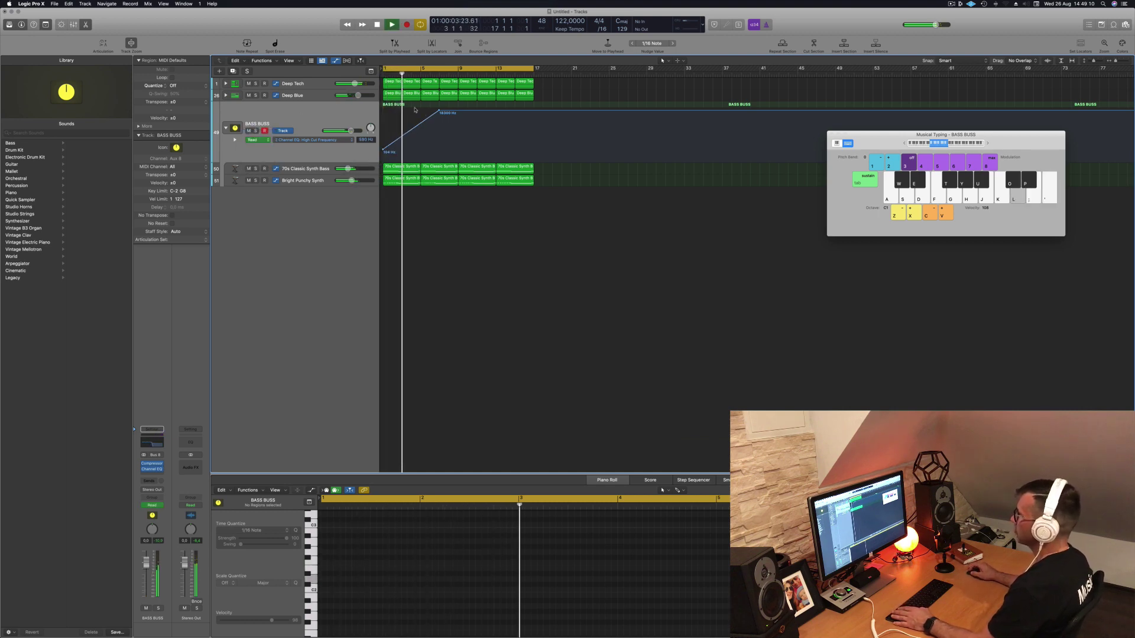
- Shape the high-cut automation with a slightly higher start point, an 18300 Hz peak at bar 9 and a fall to bar 17
key("Return")
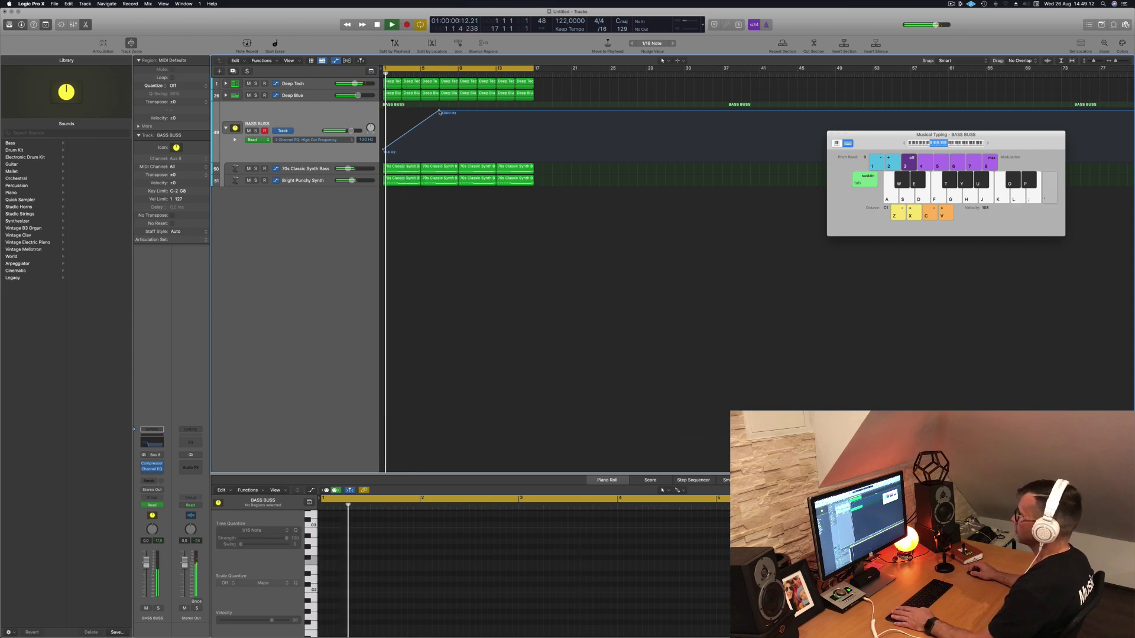
left_click_drag(383, 150, 384, 146)
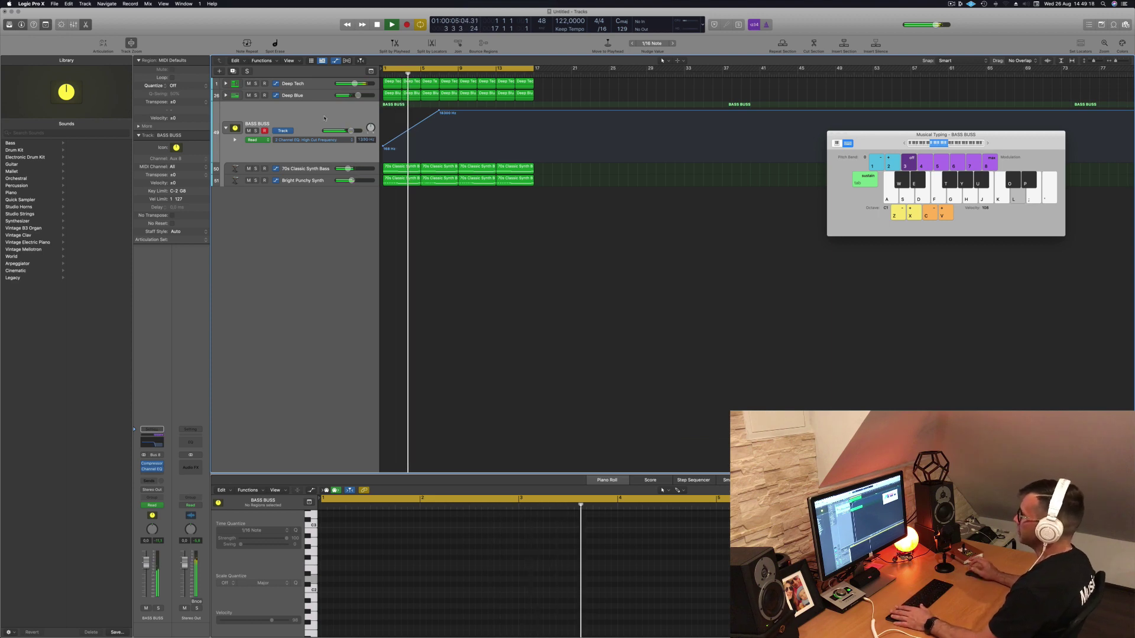
left_click_drag(440, 112, 439, 111)
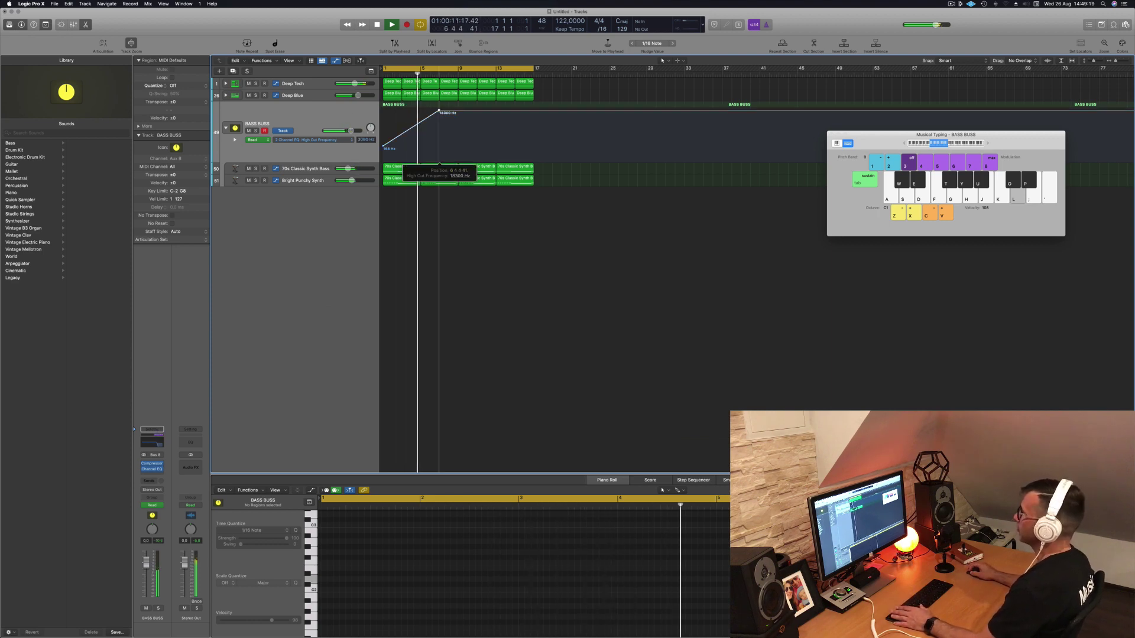
left_click_drag(450, 111, 458, 111)
left_click_drag(537, 112, 535, 151)
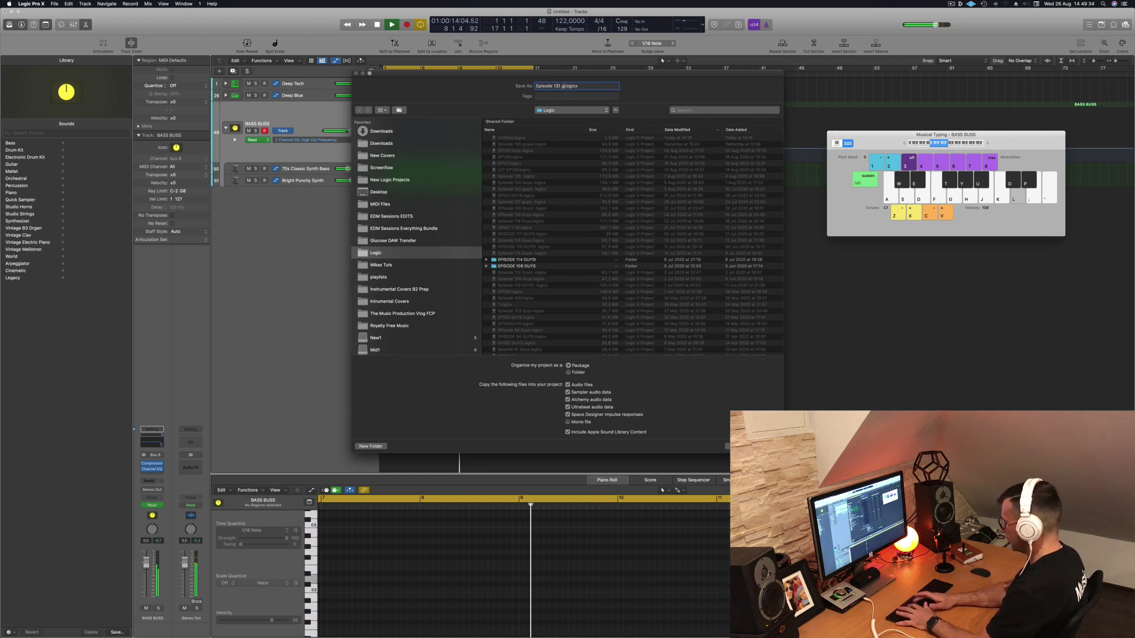
- Save the project as "Episode 121 guys" and listen to the filter sweep from the beginning
key("Return")
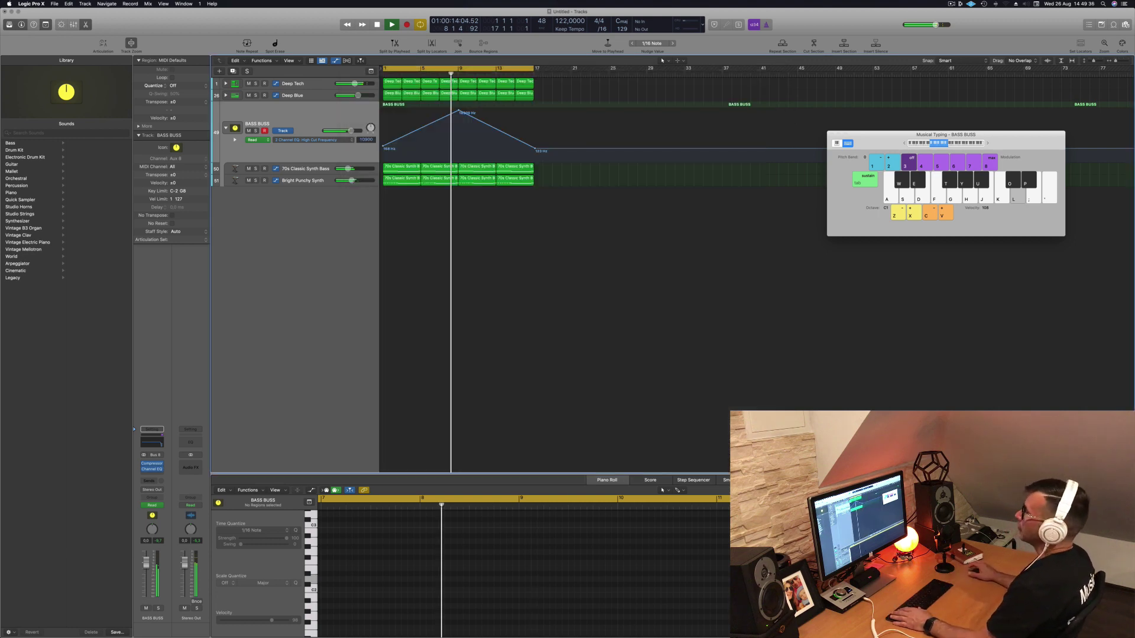
key("Return")
key("space")
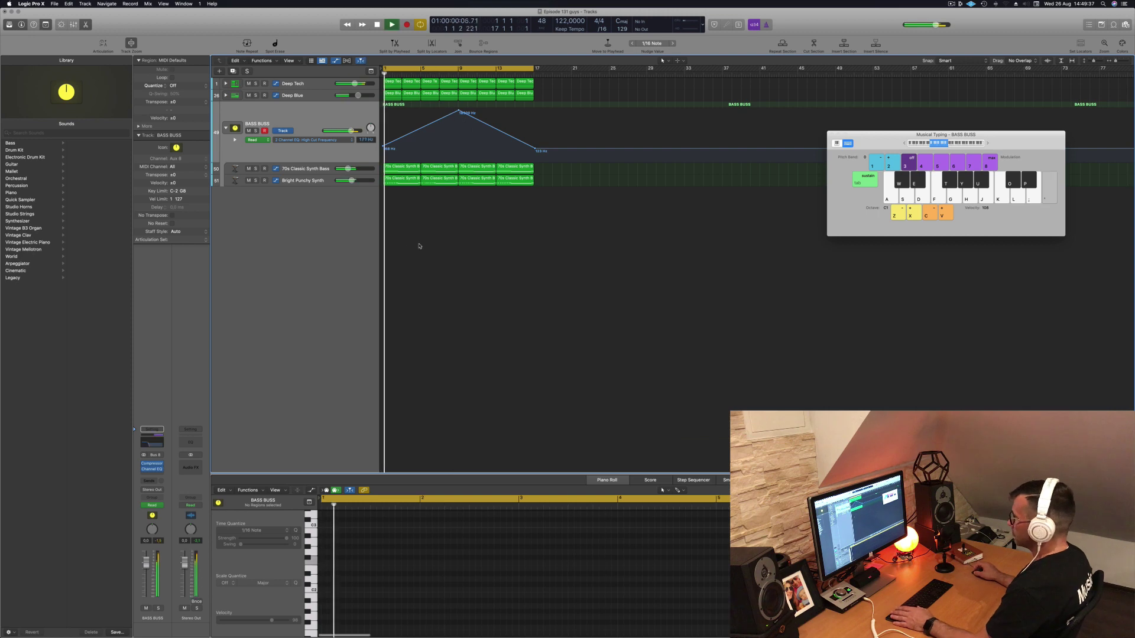
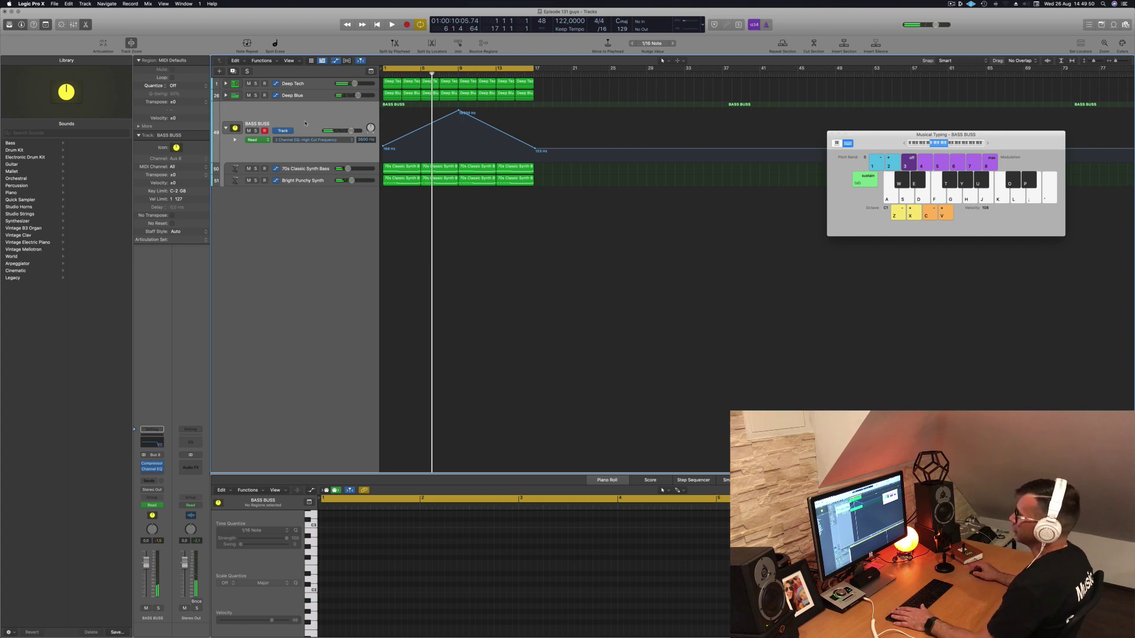
- Create a software instrument track with Alchemy and duplicate it twice
left_click(219, 71)
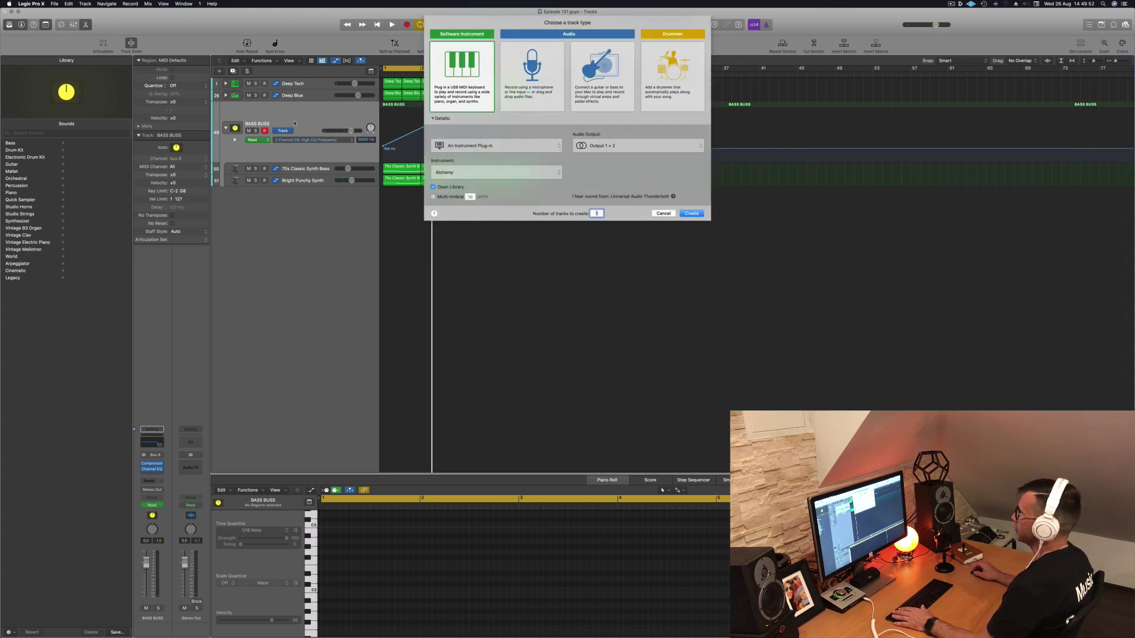
left_click(691, 213)
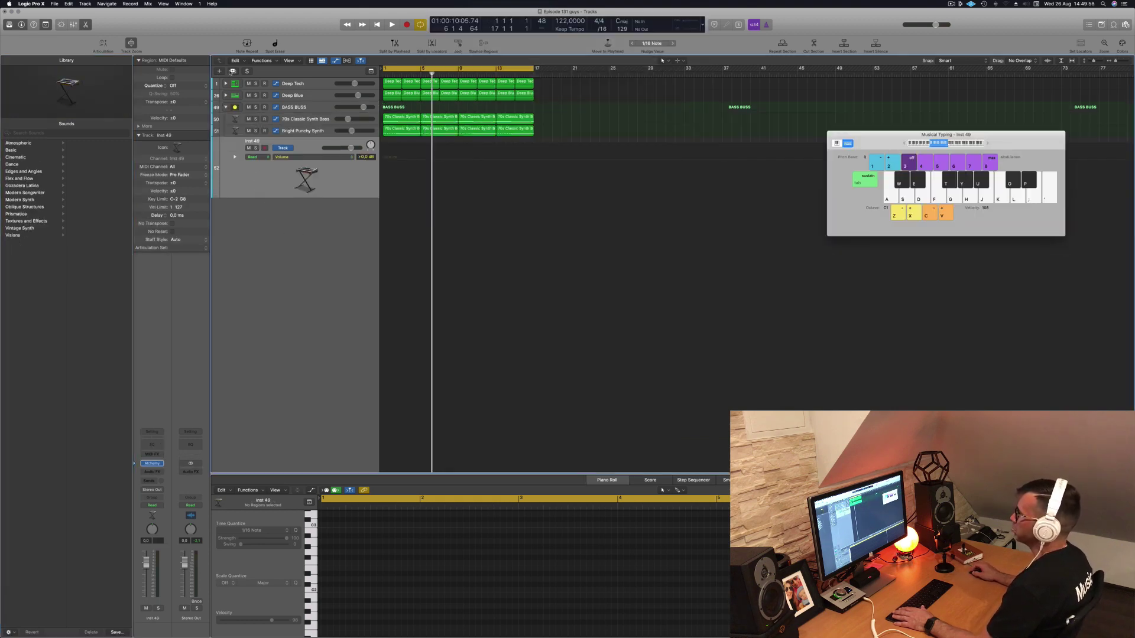
left_click_drag(259, 195, 259, 190)
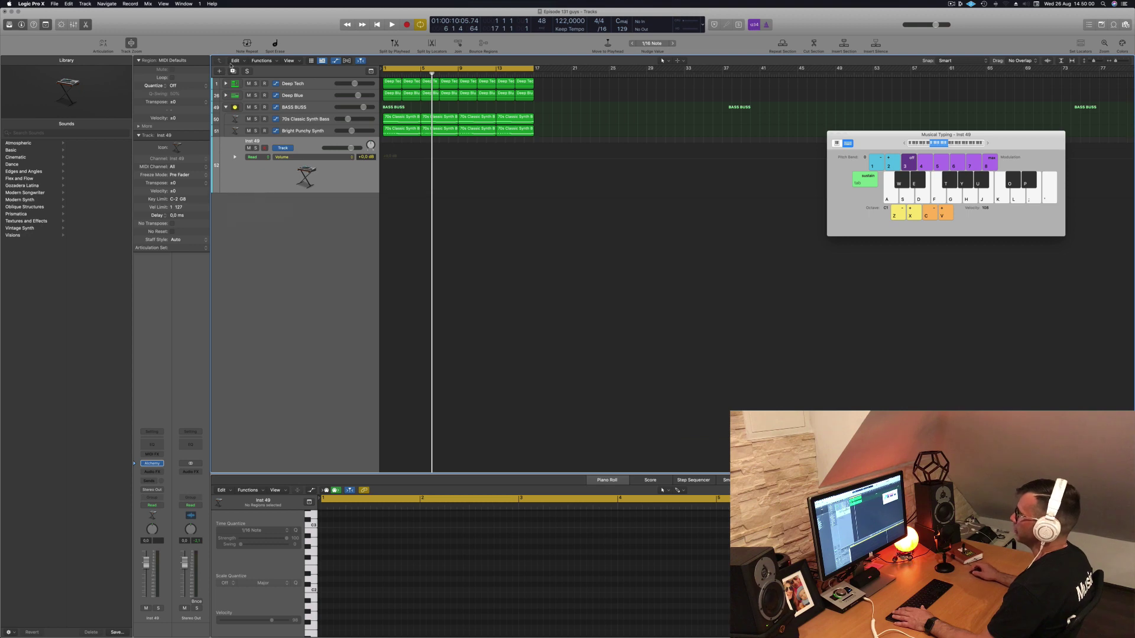
left_click(233, 71)
left_click(233, 72)
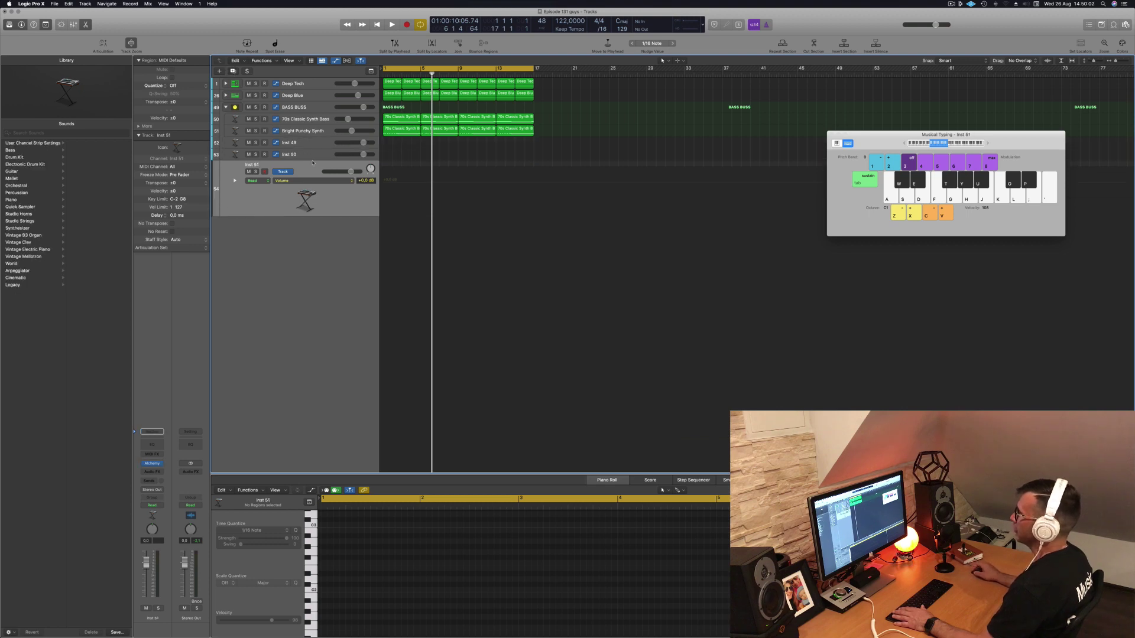
- Create a Summing Stack from the Inst 49 track
left_click(311, 141)
right_click(310, 142)
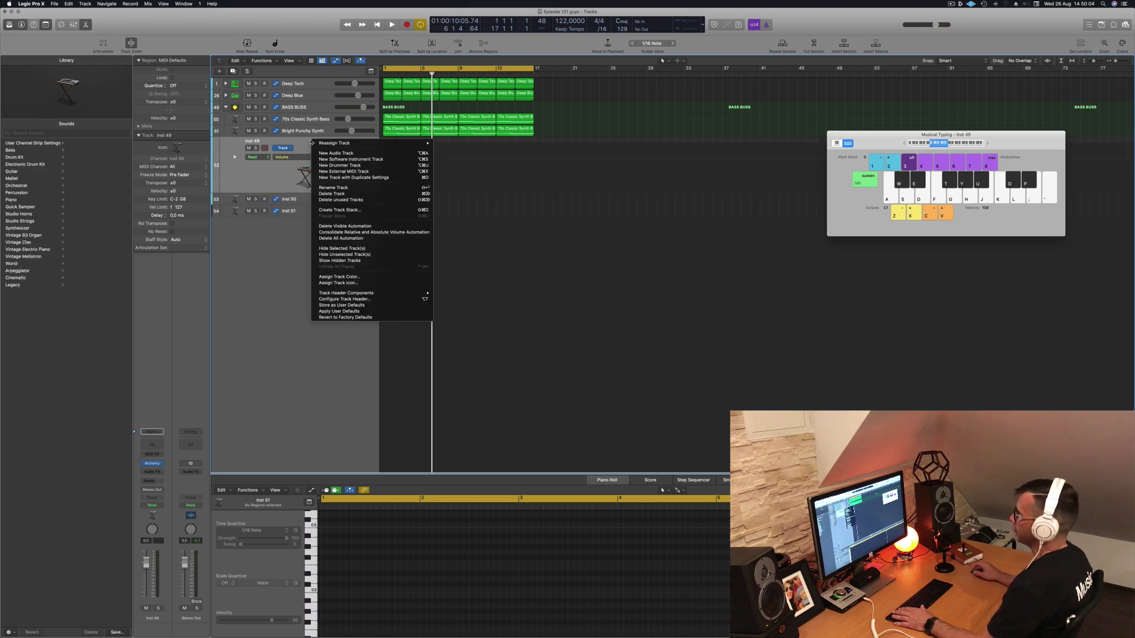
left_click(367, 210)
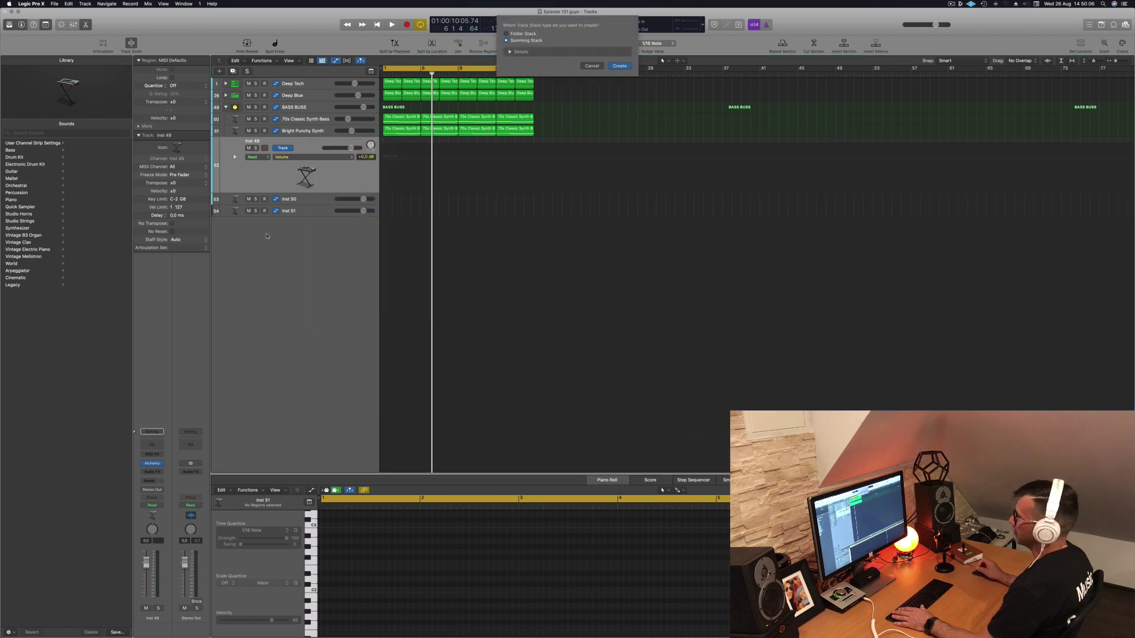
left_click(620, 66)
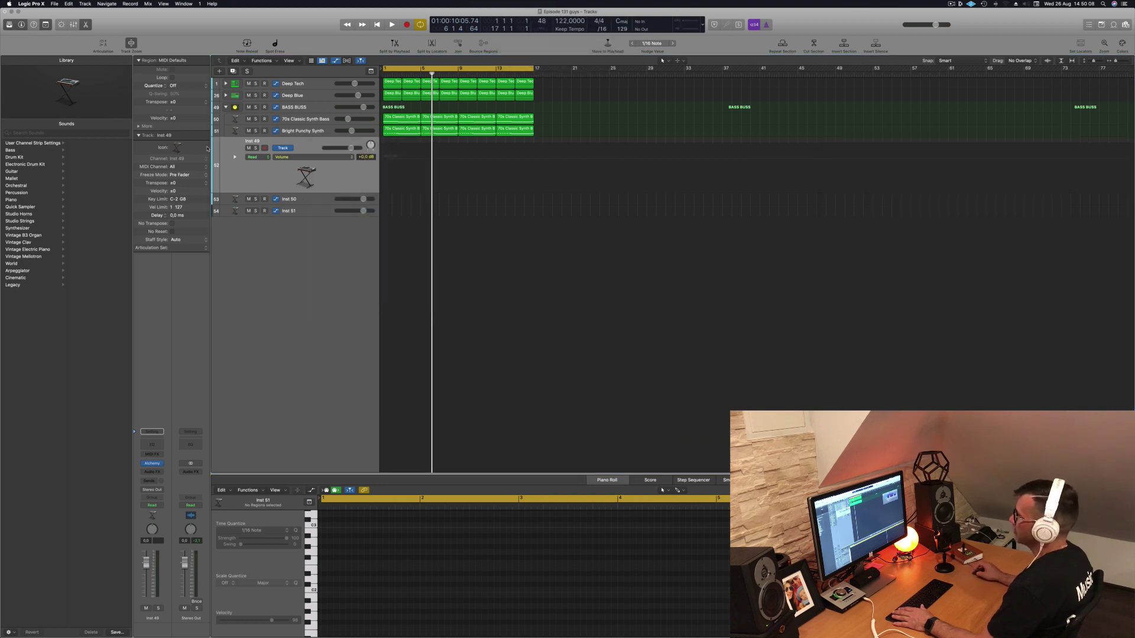
- Move the Inst 50 and Inst 51 tracks into the new summing stack and rename the stack Melodic
left_click_drag(307, 213, 307, 152)
left_click_drag(304, 226, 308, 159)
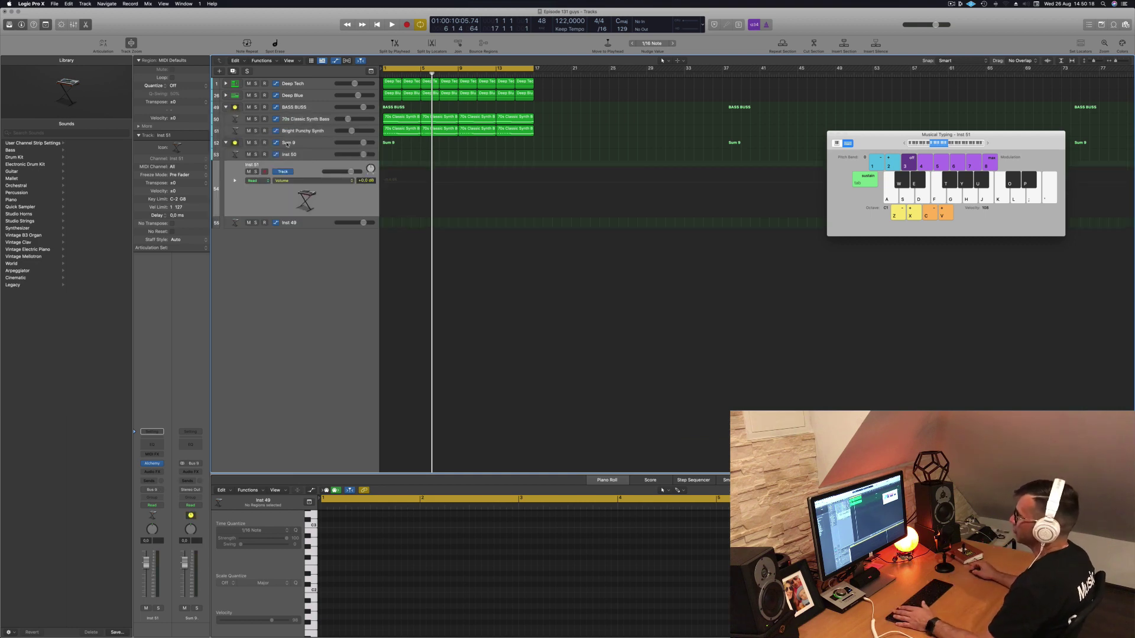
left_click(288, 144)
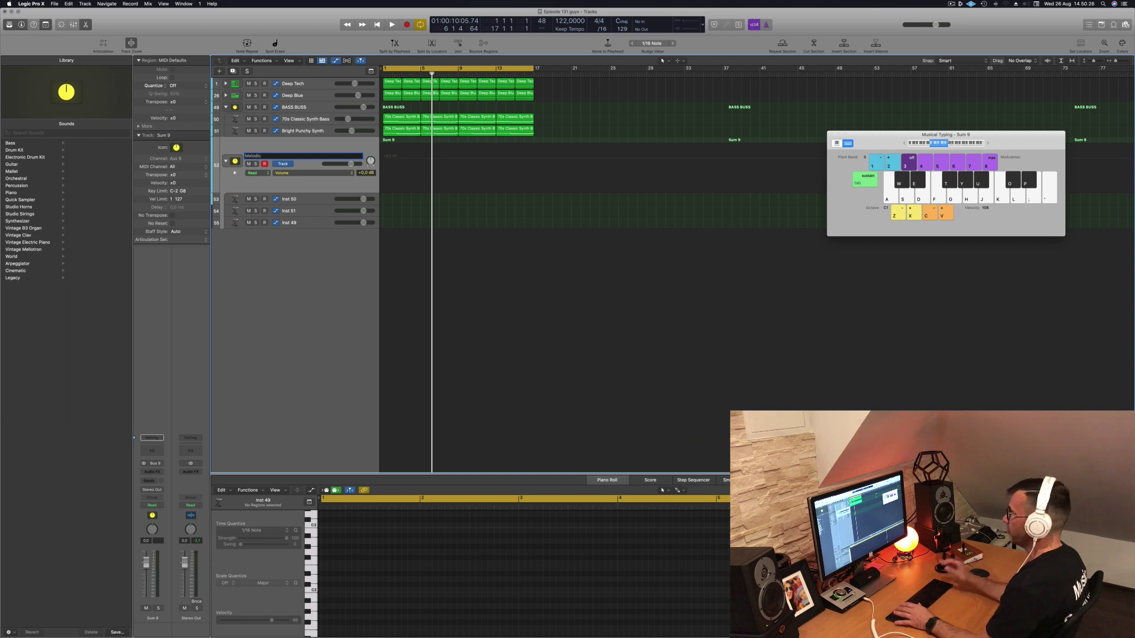
key("Return")
- Turn down the volumes of the three instrument tracks in the Melodic stack while playing the groove, with Inst 50 at -5.3 dB
key("space")
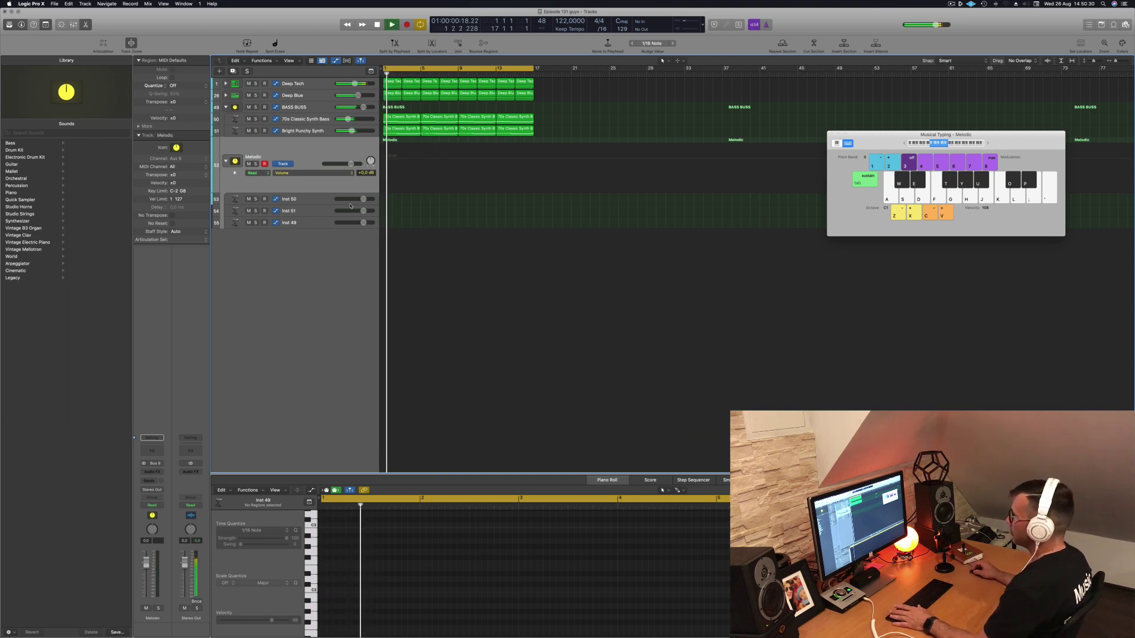
left_click_drag(363, 199, 337, 200)
key("space")
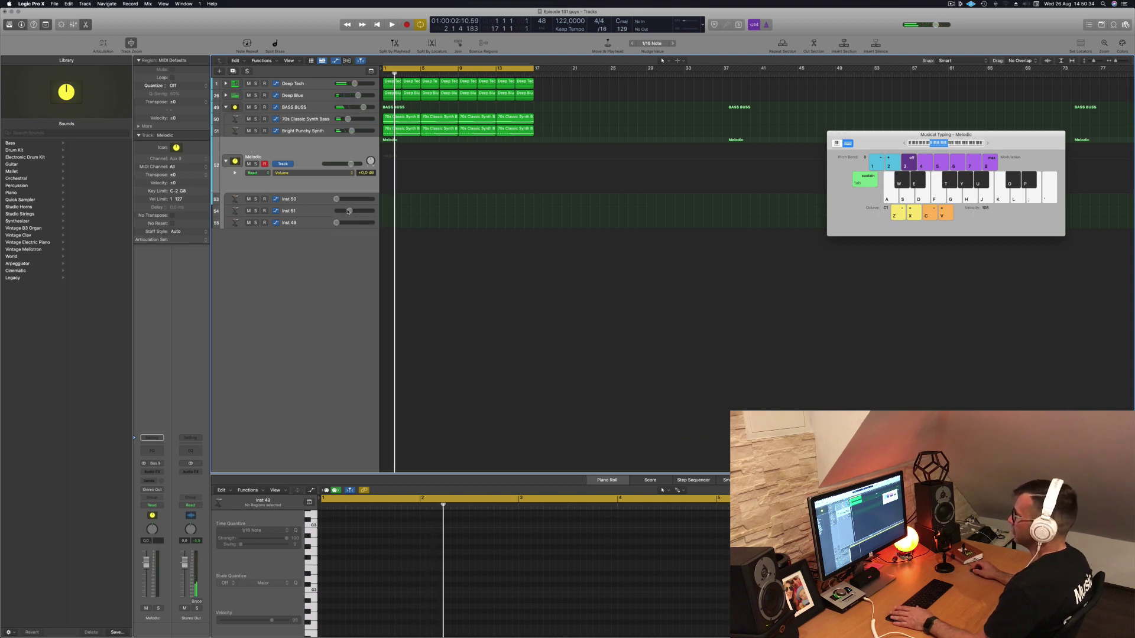
key("Return")
key("space")
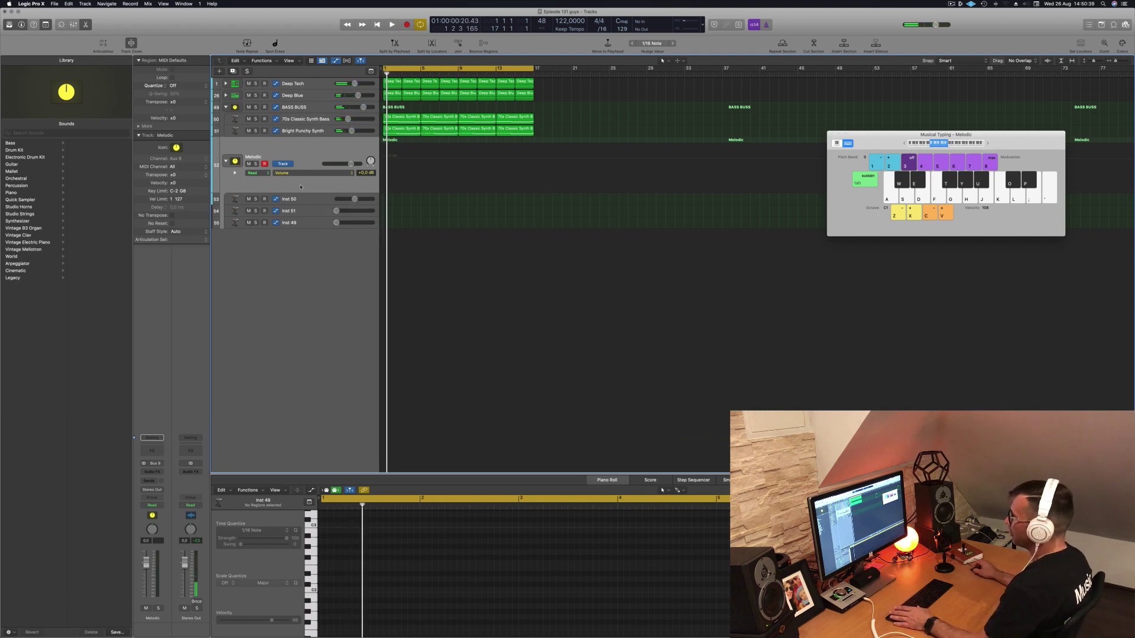
- Open Alchemy on the Inst 50 track, filter its presets to the Organs category and set the track's volume to 0.0 dB
left_click(313, 202)
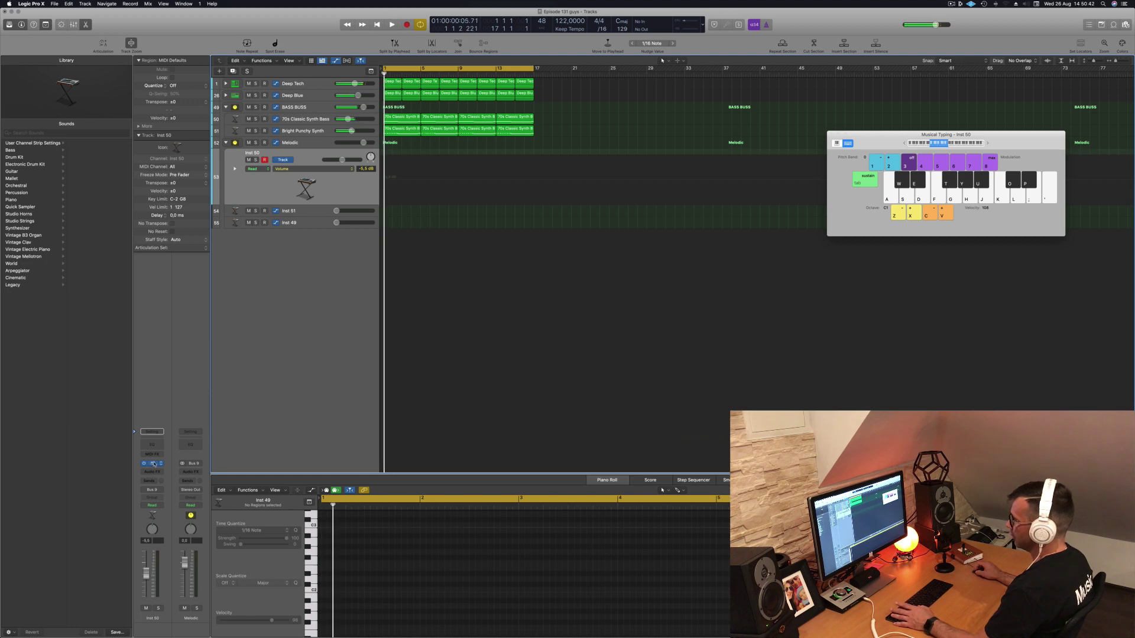
left_click_drag(539, 102, 620, 159)
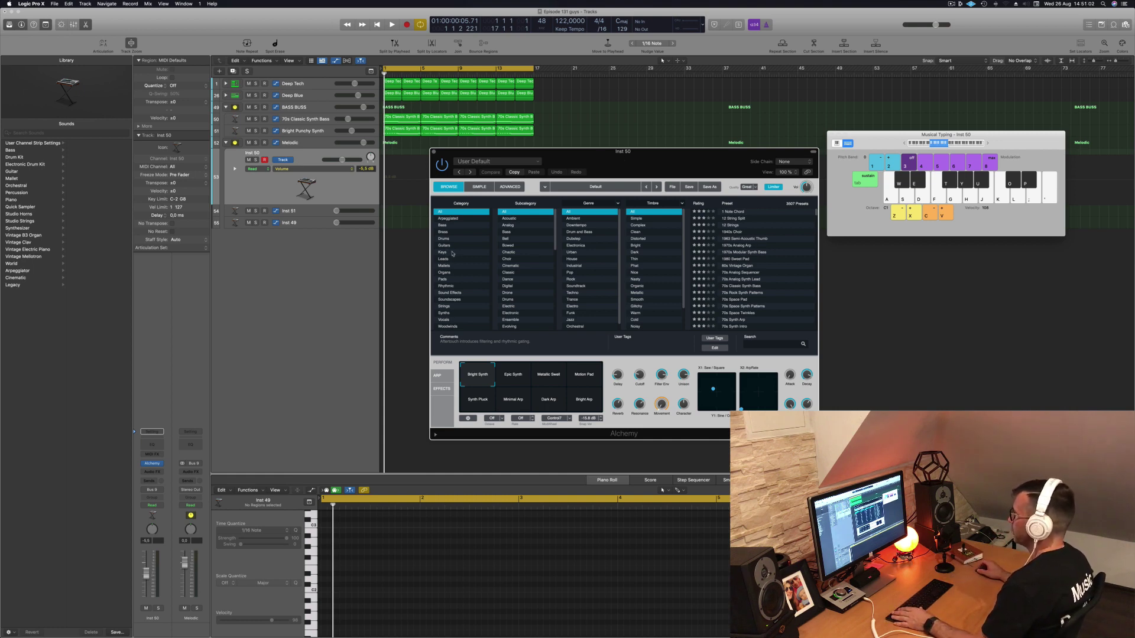
left_click(447, 273)
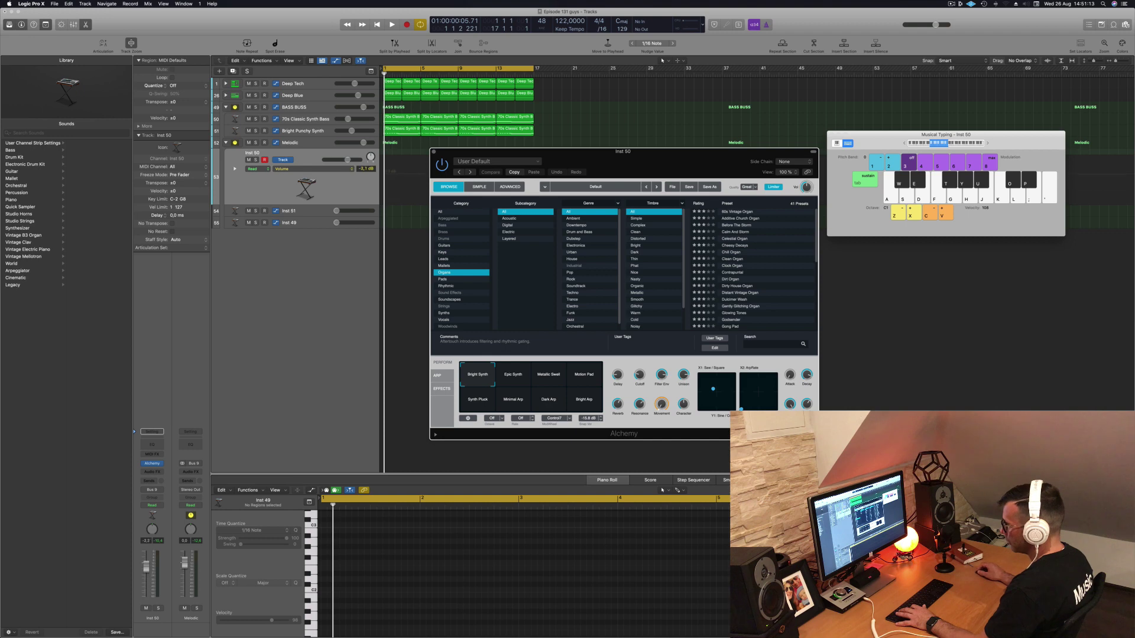
left_click(192, 499)
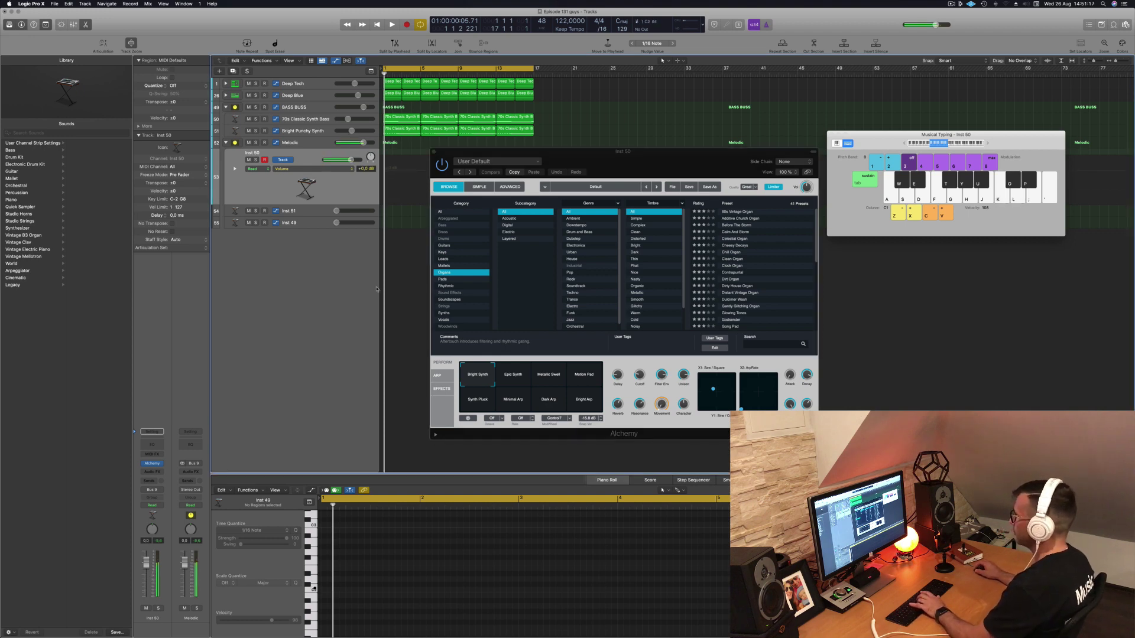
- Audition the Celestial Organ preset, then load Cheesy Decays on the Inst 50 track and play test notes over the looping groove
left_click(734, 239)
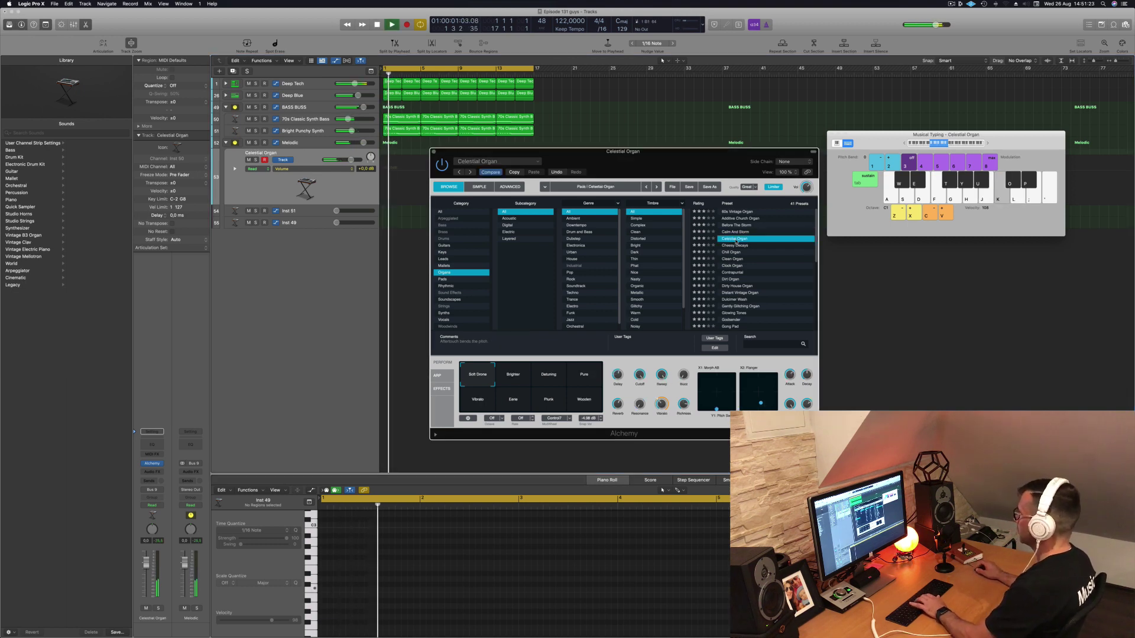
left_click(736, 246)
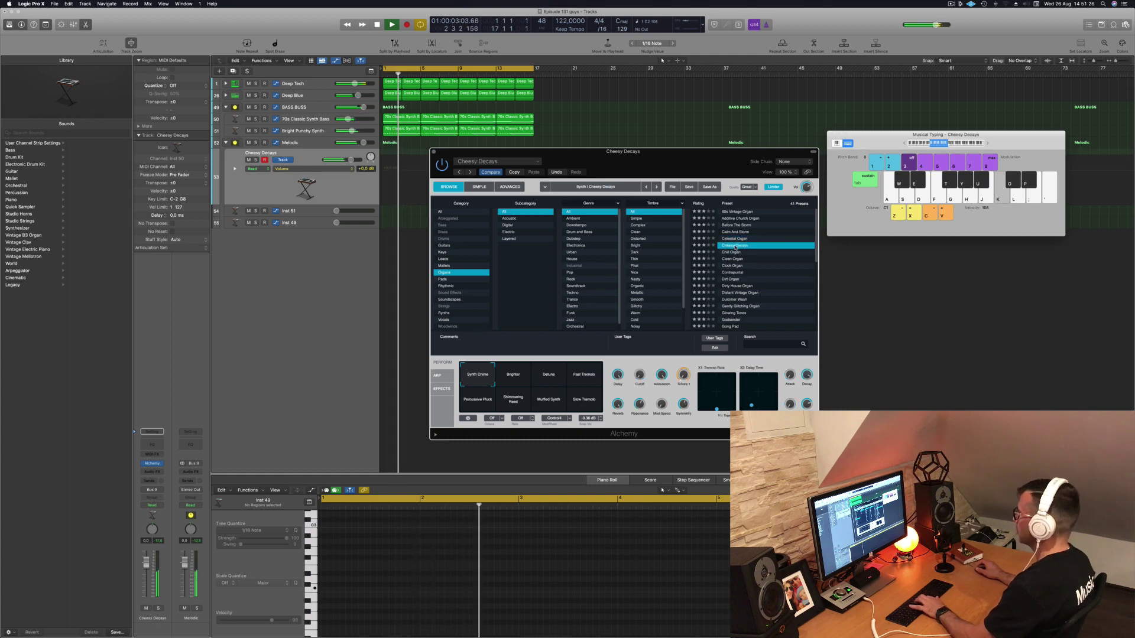
left_click_drag(705, 152, 847, 185)
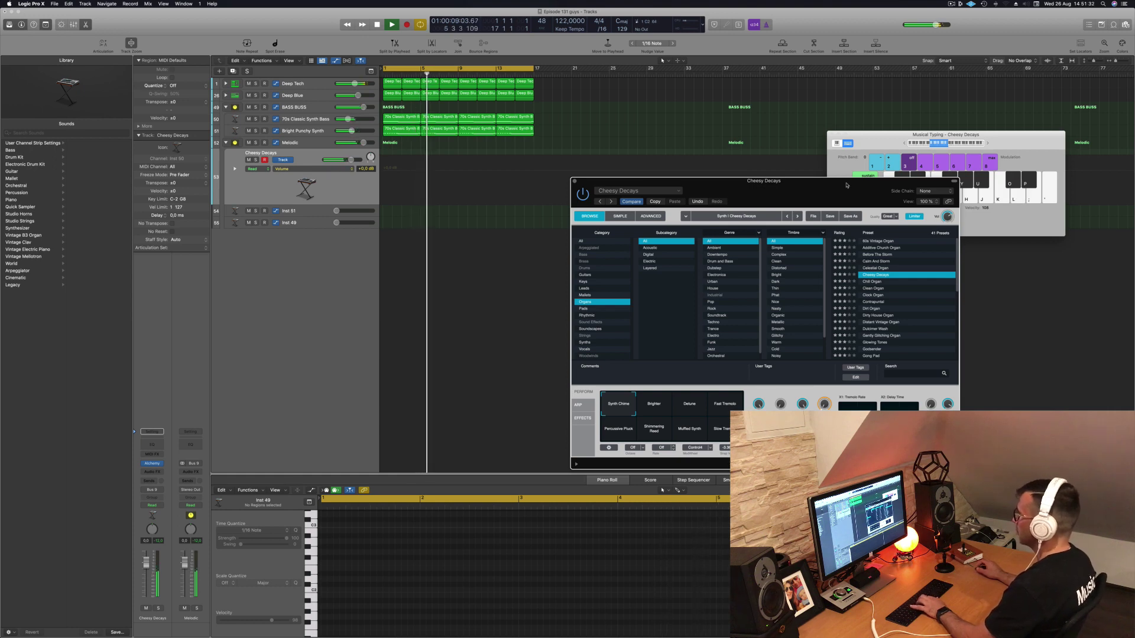
key("k")
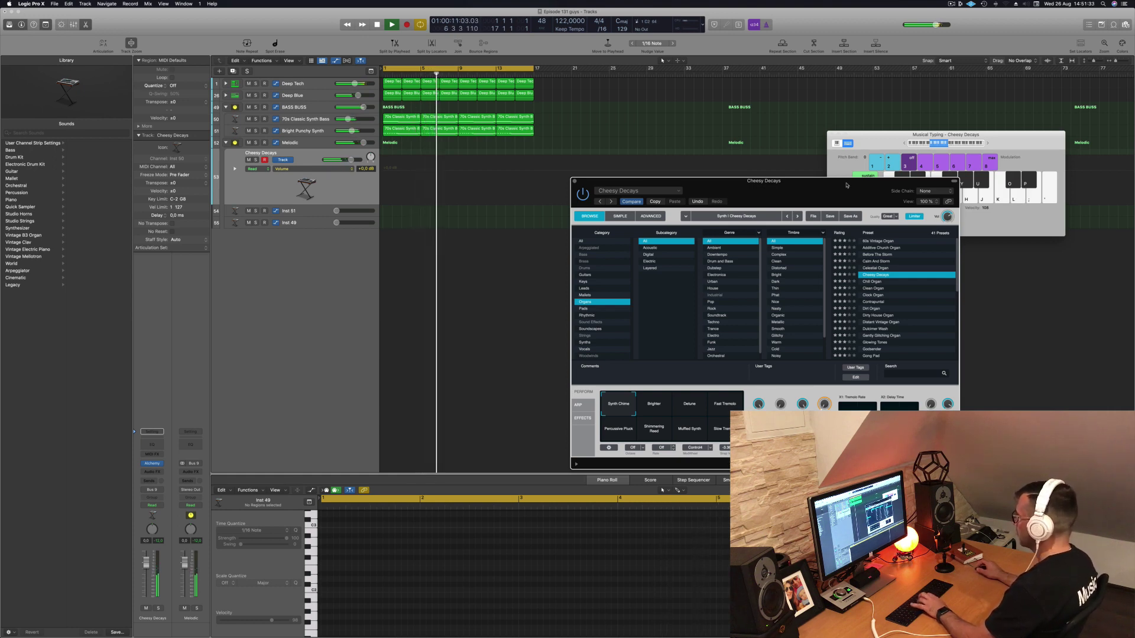
key("j")
key("l")
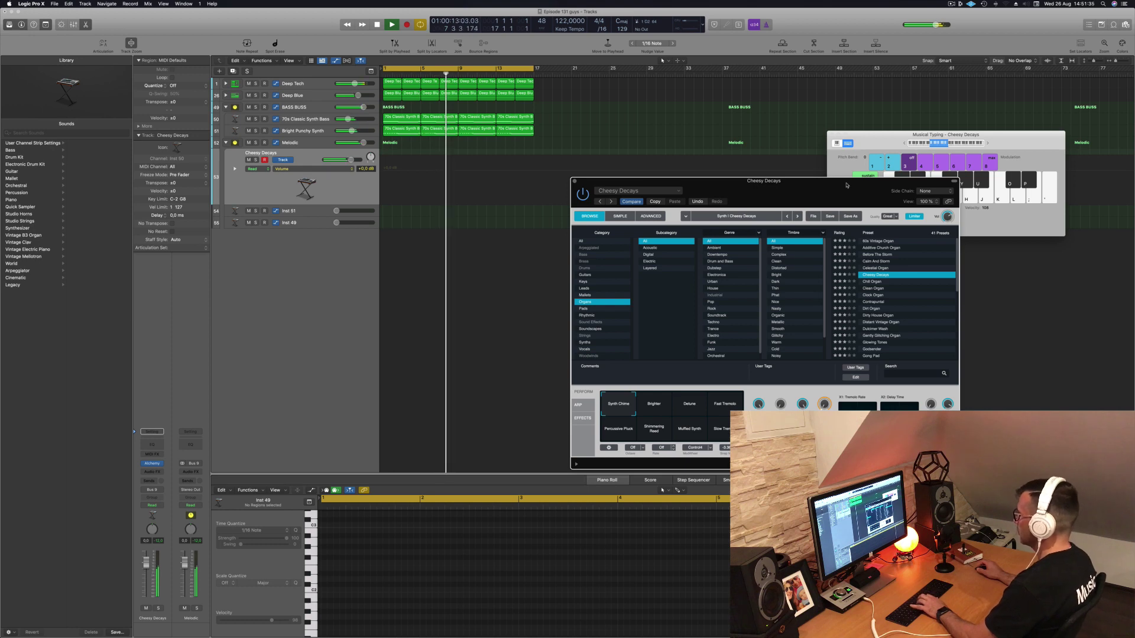
key("apostrophe")
key("semicolon")
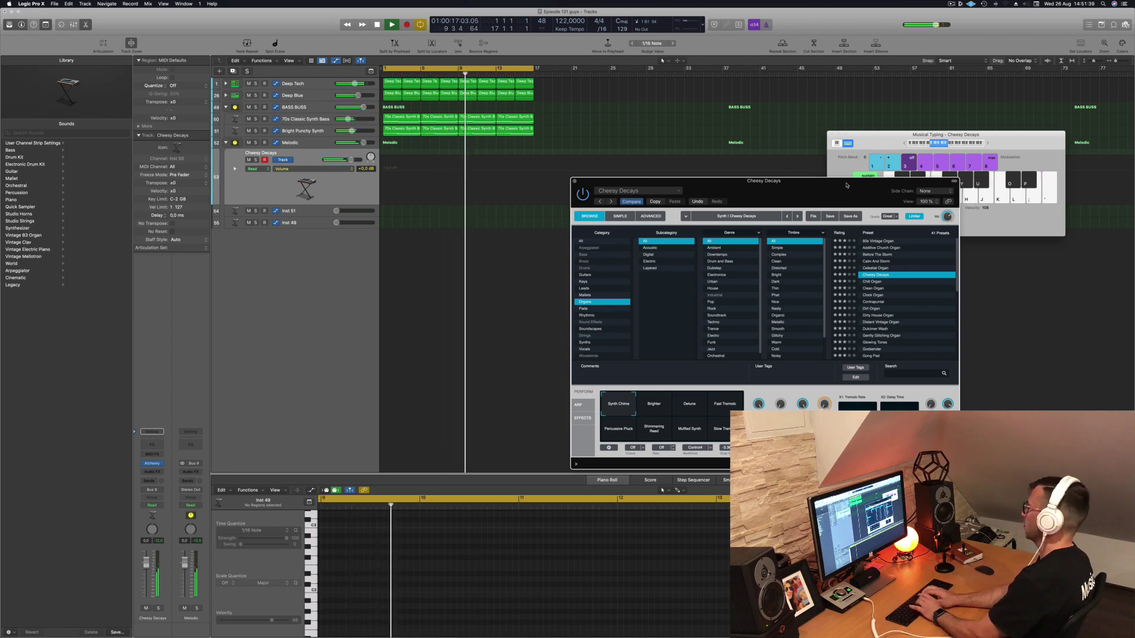
key("k")
key("k")
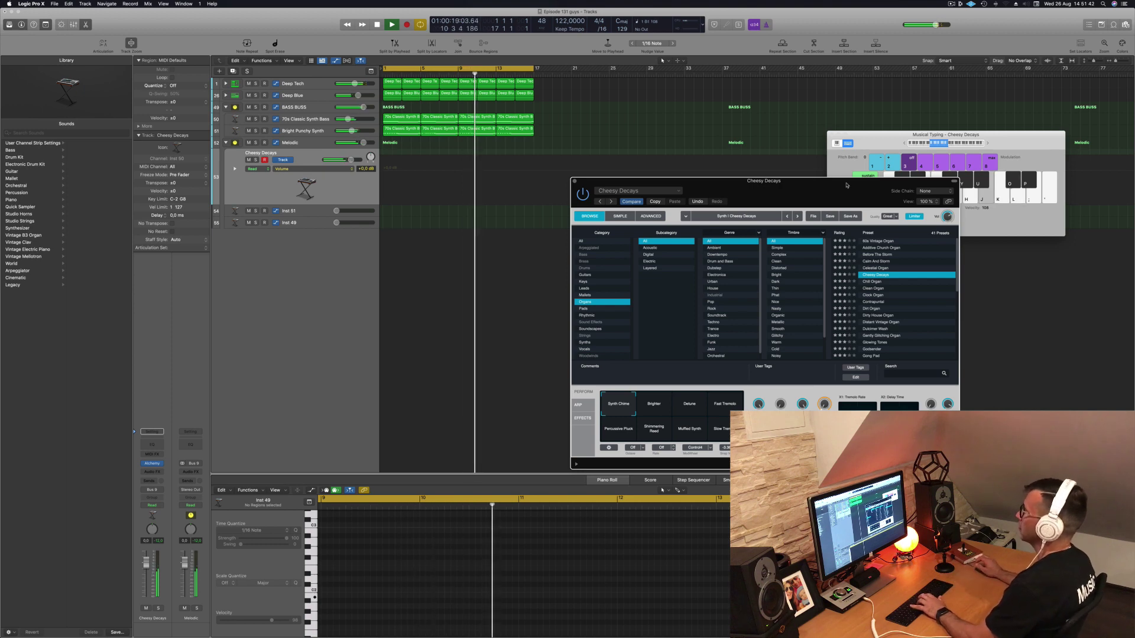
key("j")
- Audition the Chill Organ and Gong Pad presets with test notes, including Gong Pad's Fifth Harmonics variation
left_click(874, 282)
key("l")
key("j")
key("k")
scroll(904, 296, "down", 3)
key("k")
scroll(904, 296, "down", 2)
key("l")
left_click(880, 282)
key("j")
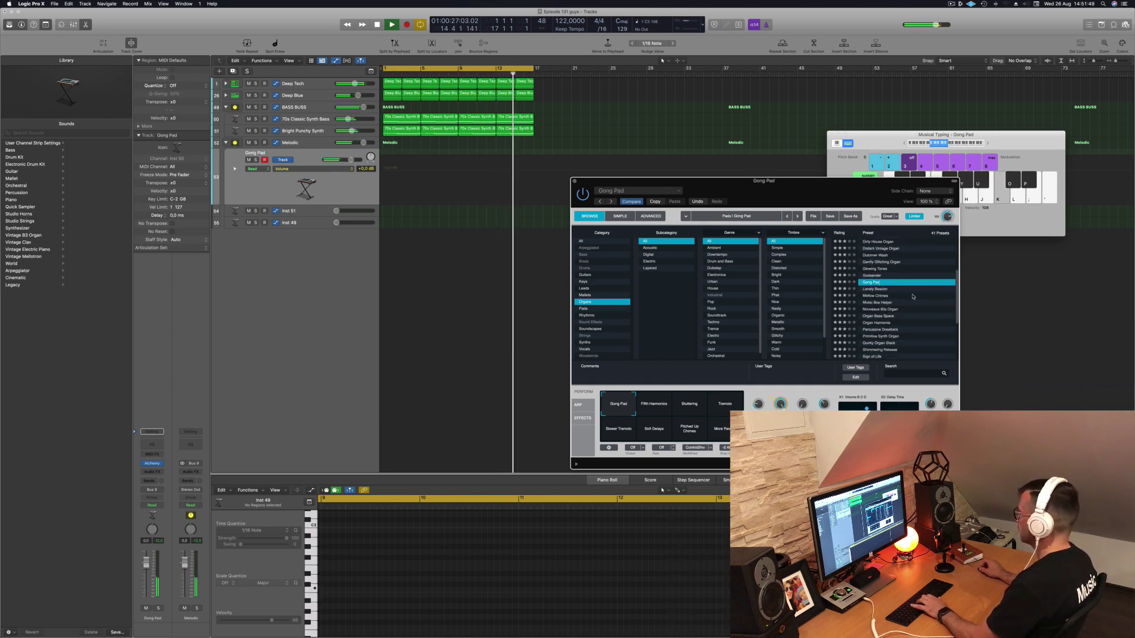
key("k")
scroll(913, 296, "down", 2)
scroll(913, 296, "down", 4)
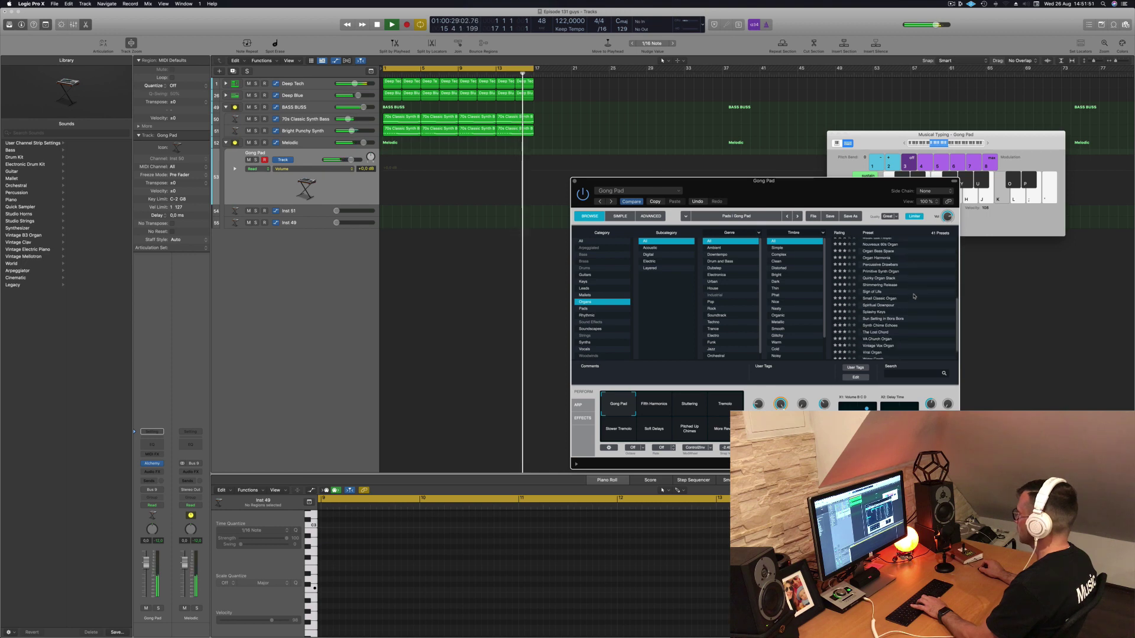
key("l")
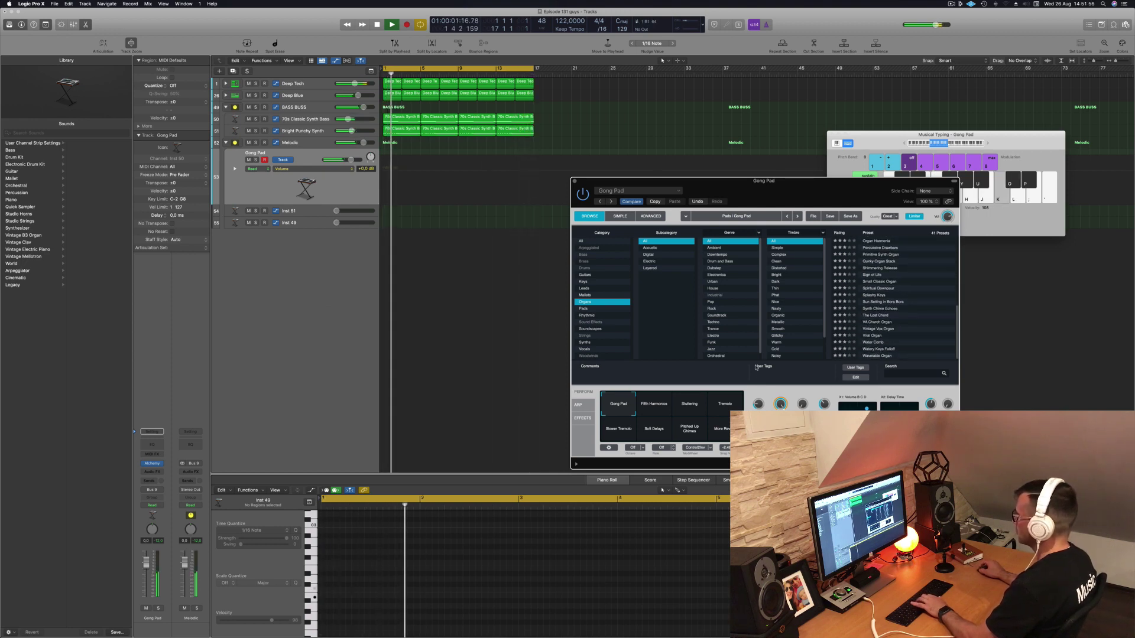
left_click(656, 406)
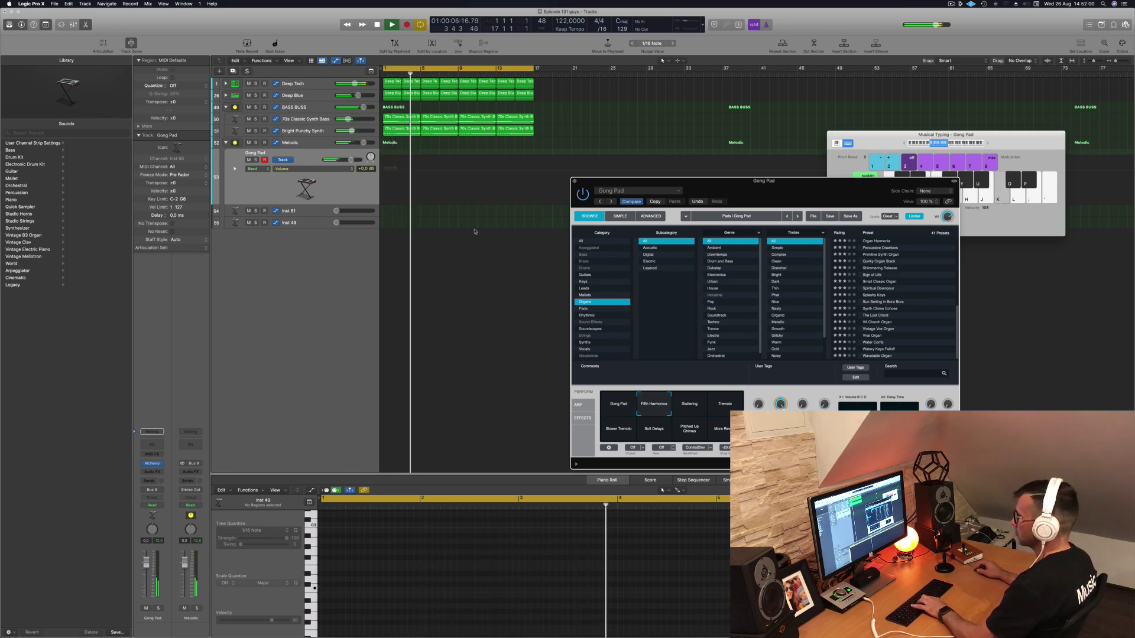
- Try the Calm And Storm and Chill Organ presets, then return to Cheesy Decays
scroll(884, 283, "up", 8)
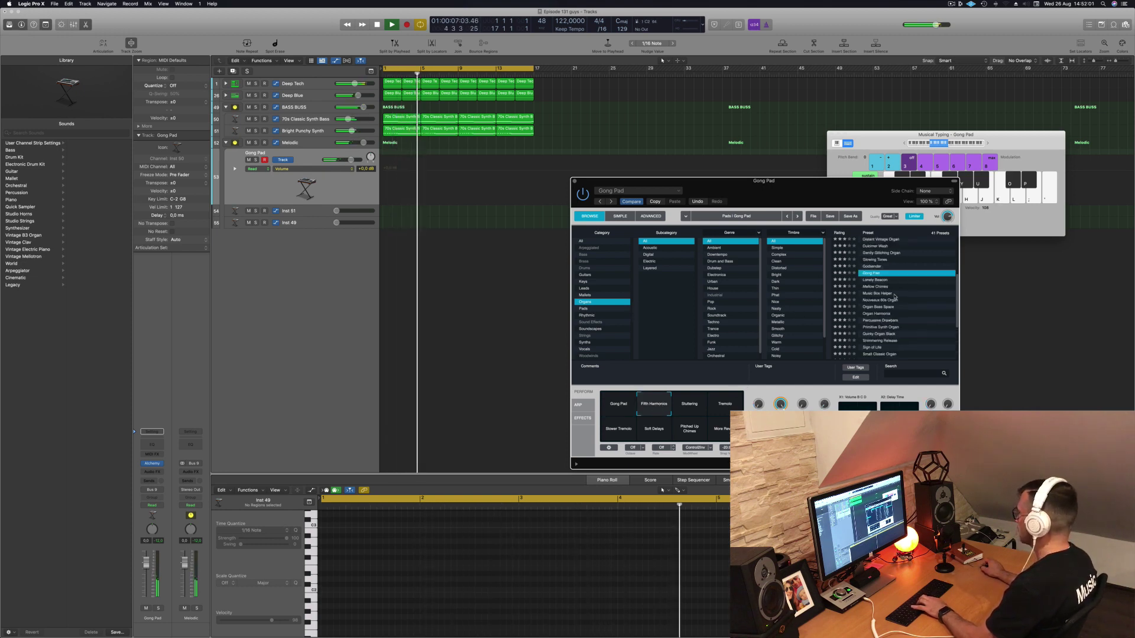
left_click(883, 261)
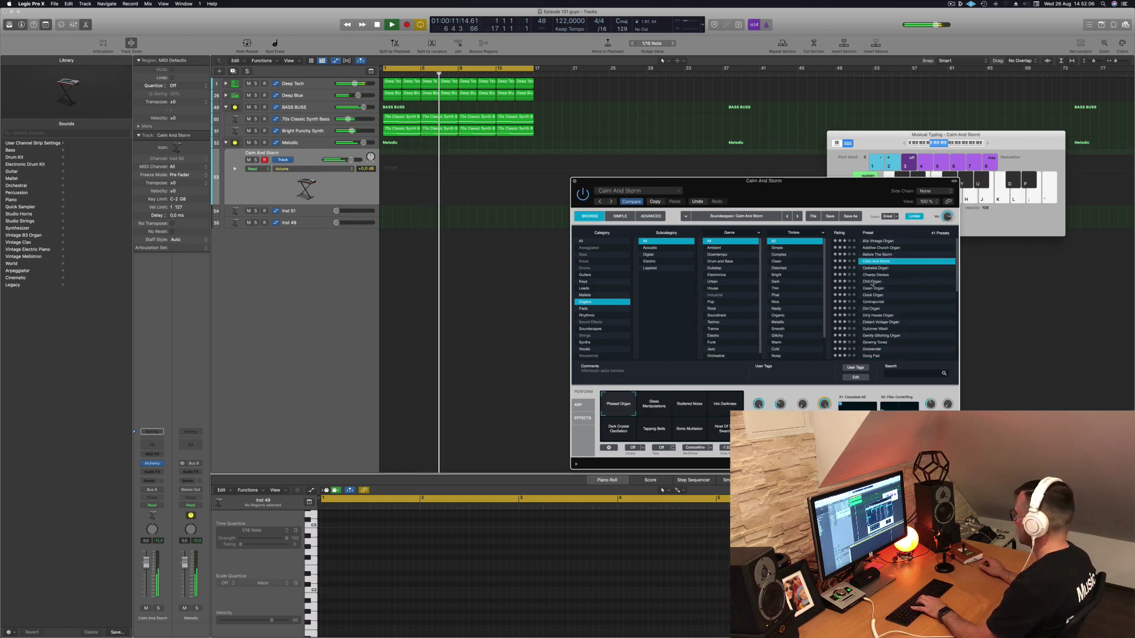
left_click(876, 282)
left_click(881, 276)
- Audition the performance variations of Cheesy Decays over the groove and return to Synth Chime
left_click(654, 410)
left_click(690, 408)
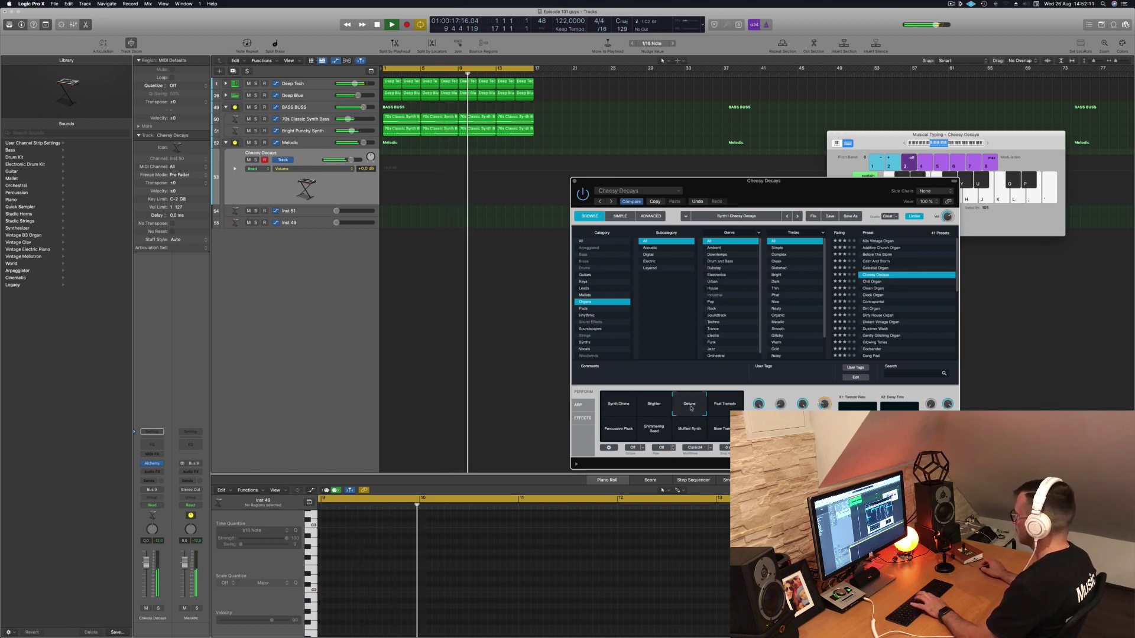
left_click(724, 407)
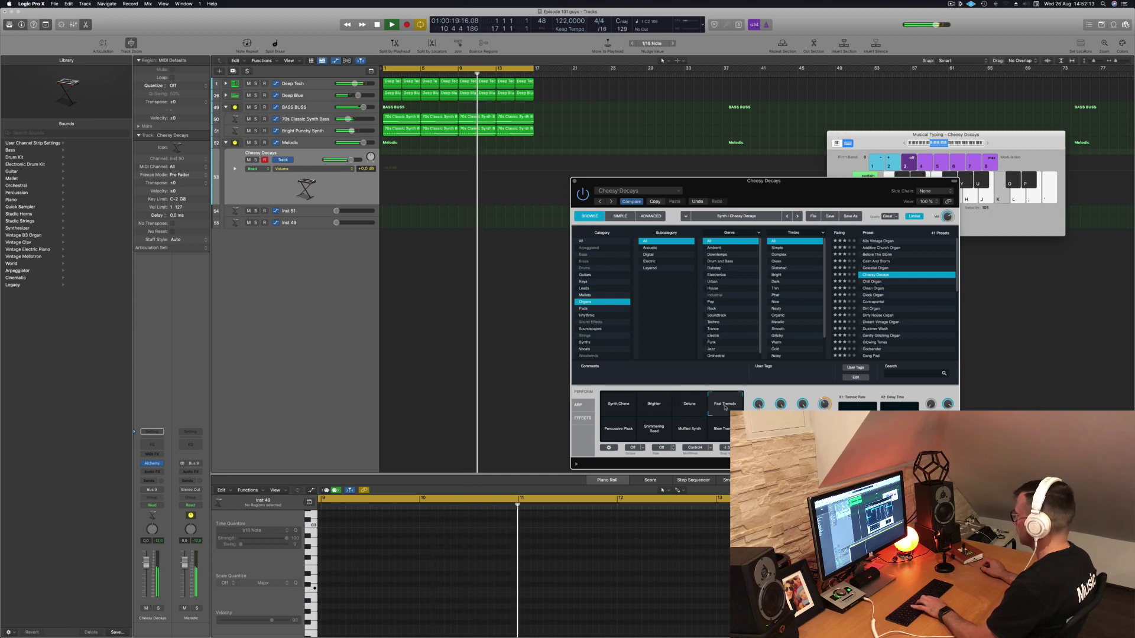
left_click(618, 433)
left_click(654, 430)
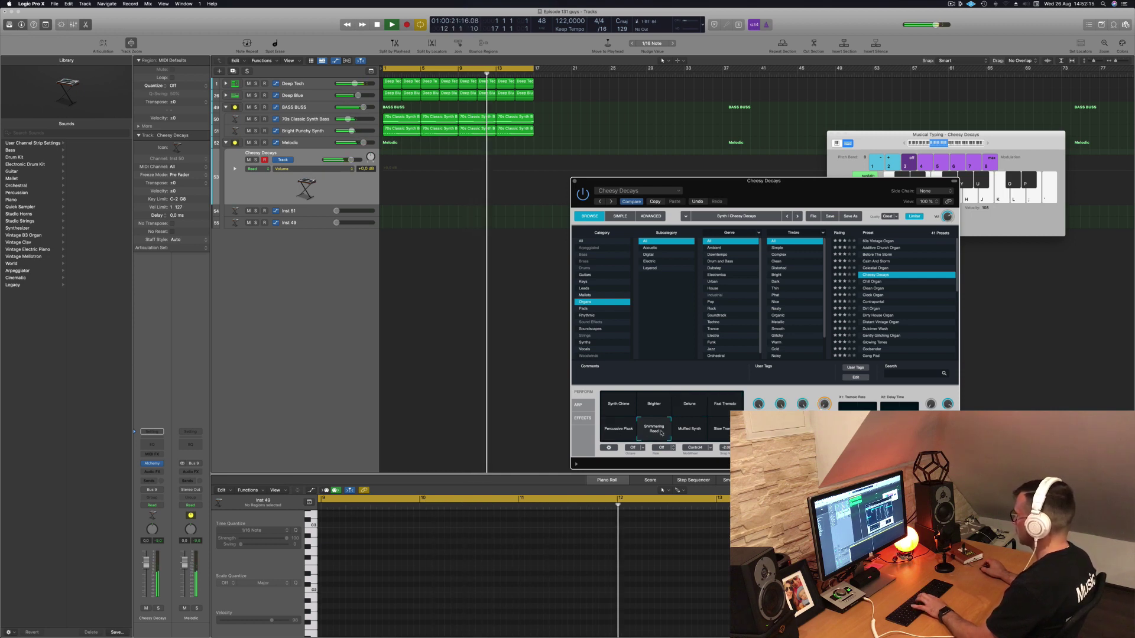
left_click(693, 433)
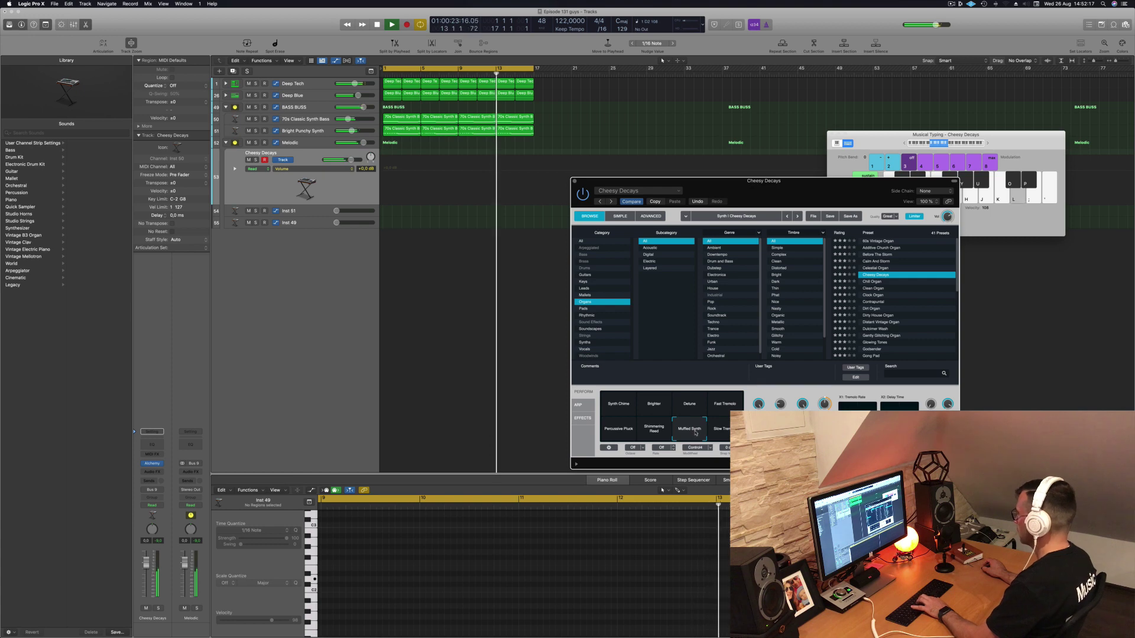
left_click(716, 434)
left_click(656, 434)
left_click(654, 405)
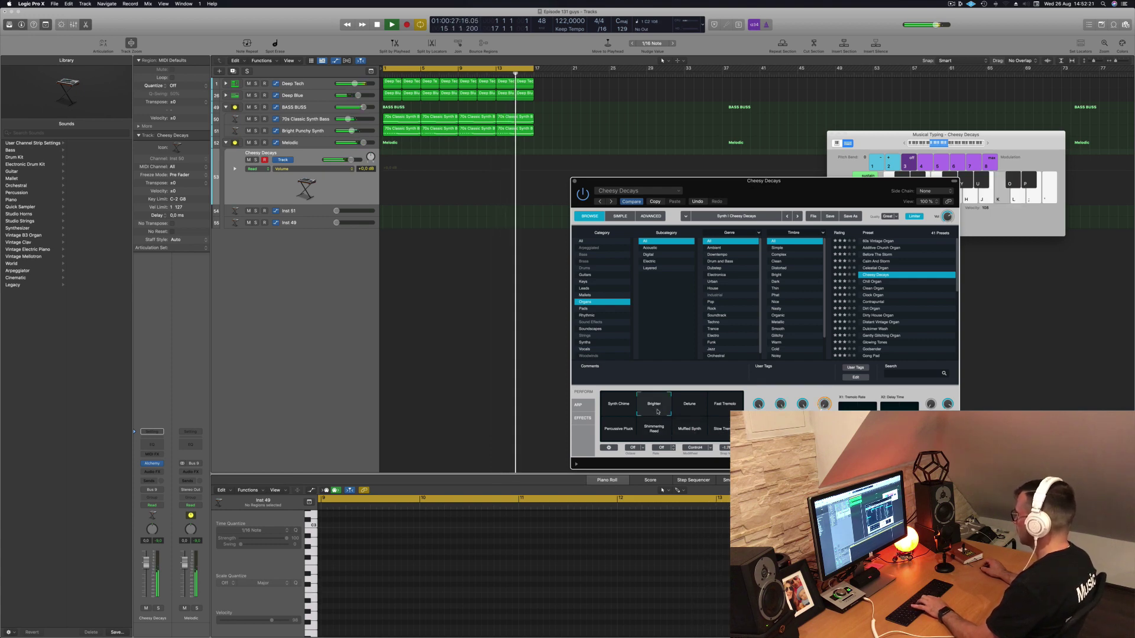
left_click(616, 407)
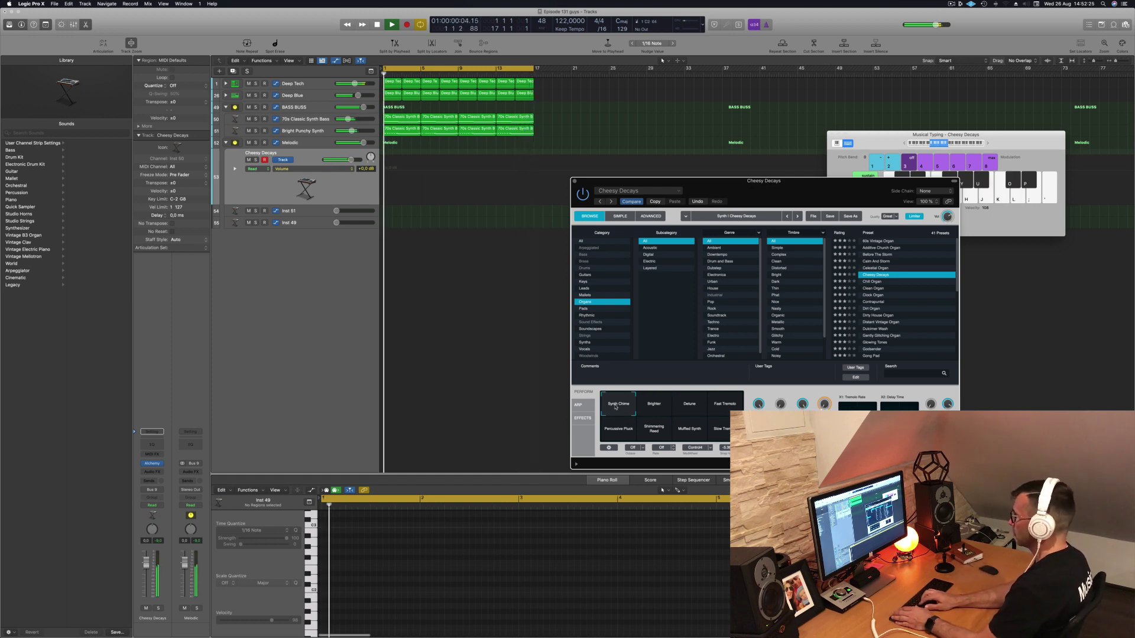
- Record a six-note melody on the Cheesy Decays track, play it back and move its region to start at bar 3
key("r")
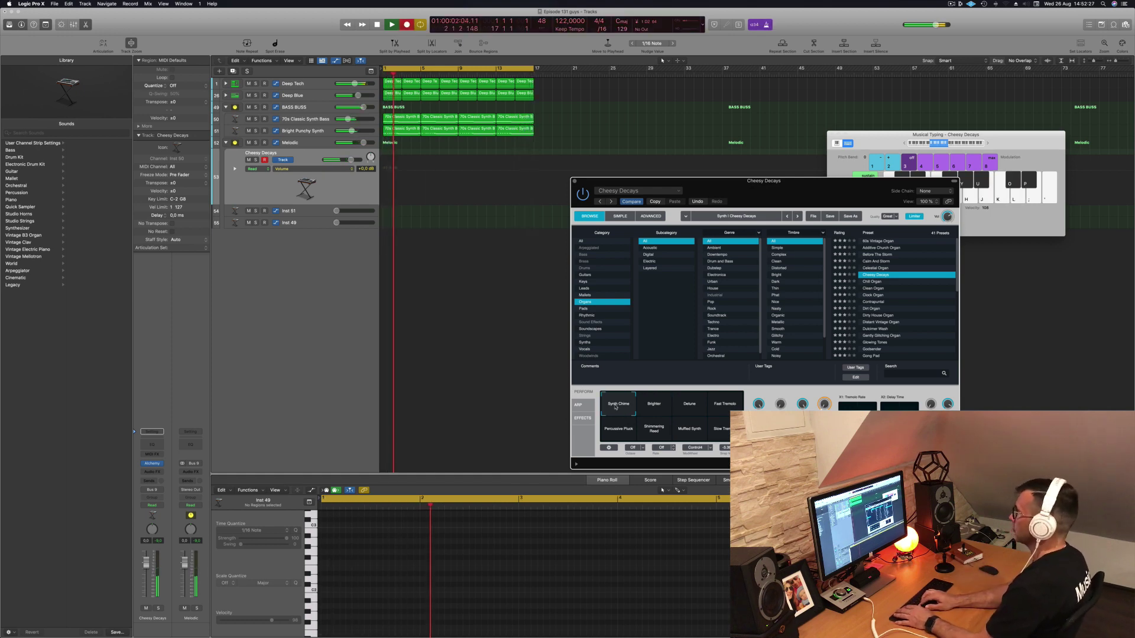
key("s")
key("k")
key("j")
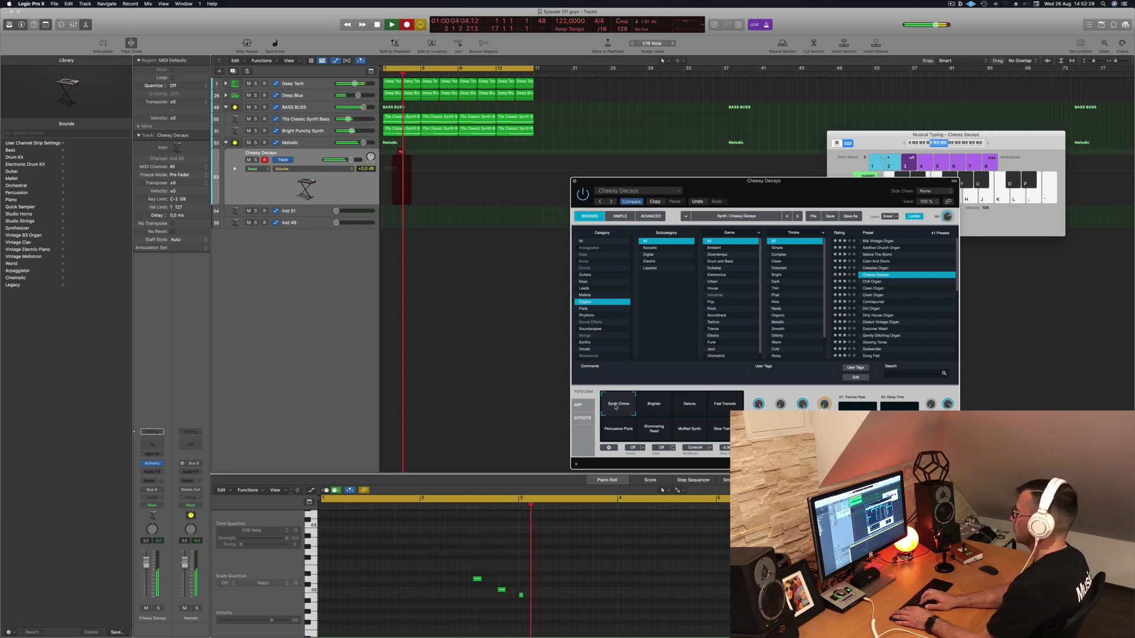
key("j")
key("k")
key("l")
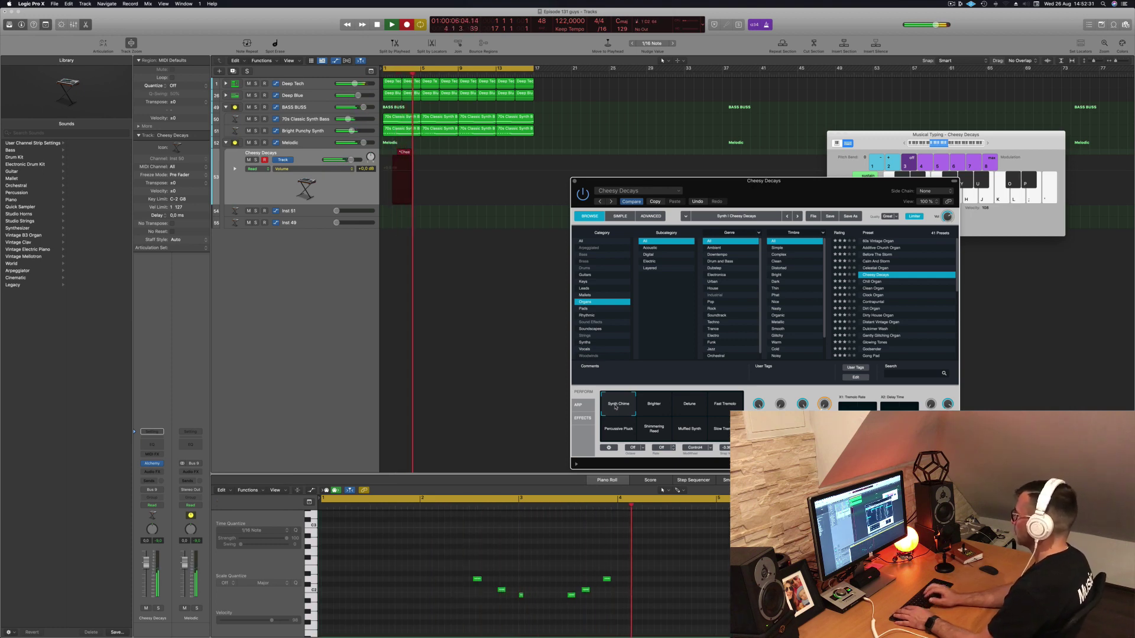
key("space")
key("Return")
key("space")
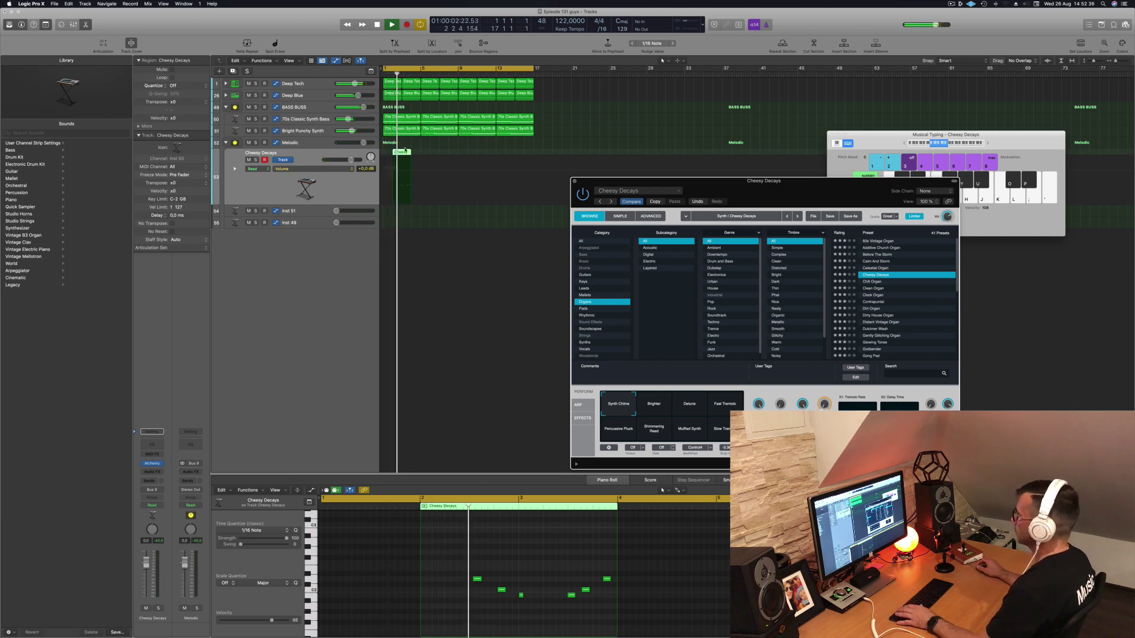
left_click_drag(401, 152, 409, 152)
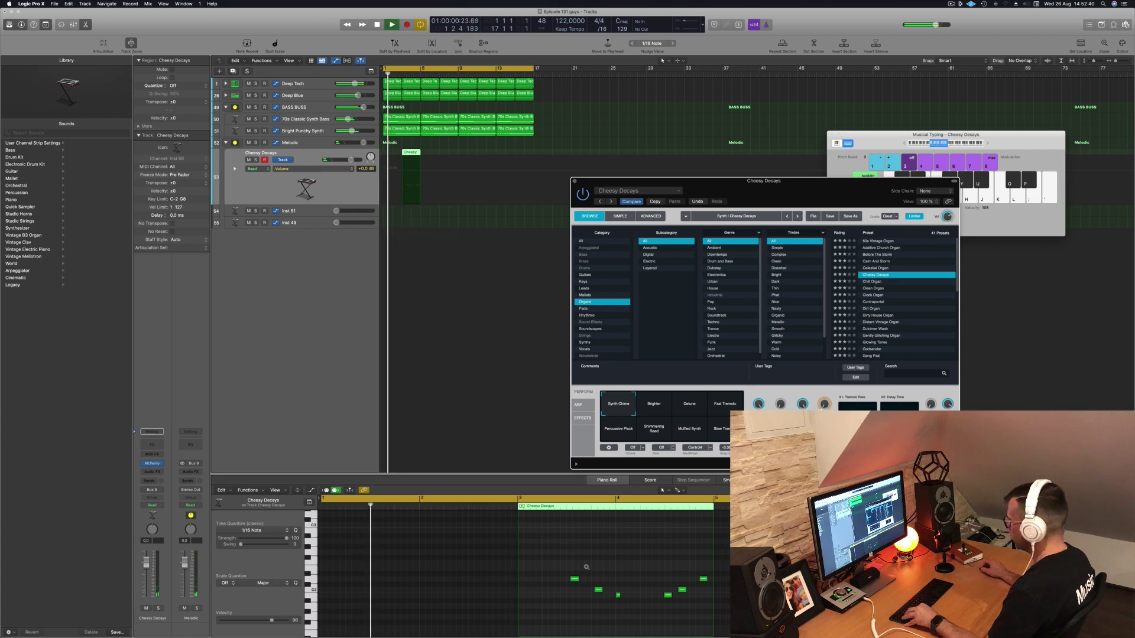
- Nudge the melody notes' timing, shifting the last three slightly later, and copy the Cheesy Decays region to bars 7, 11 and 15
left_click_drag(530, 568, 678, 621)
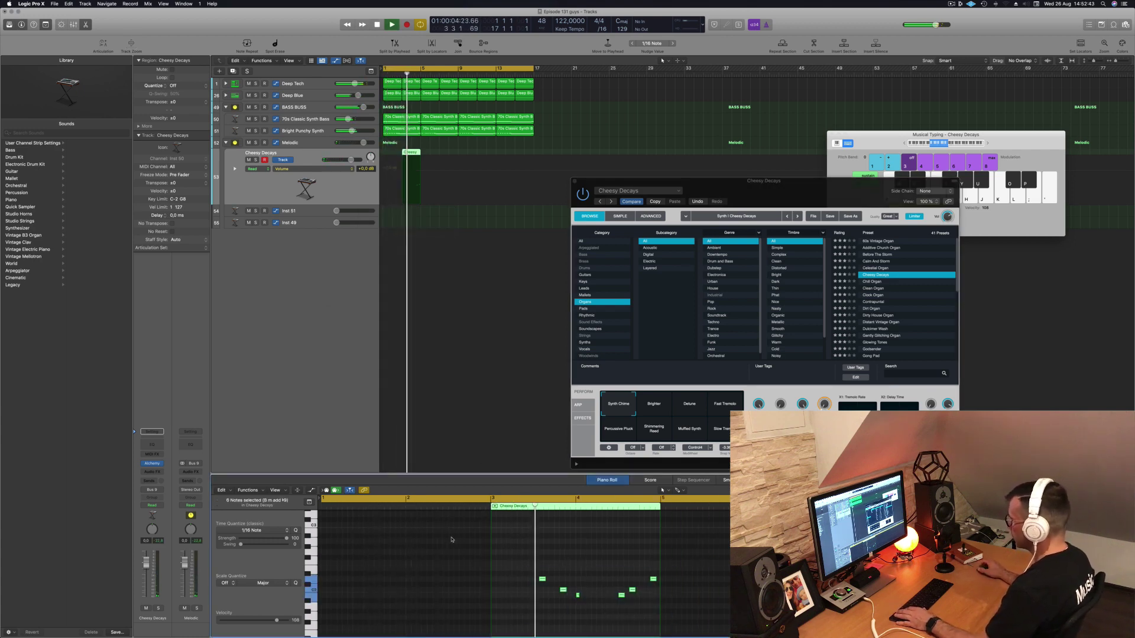
key("space")
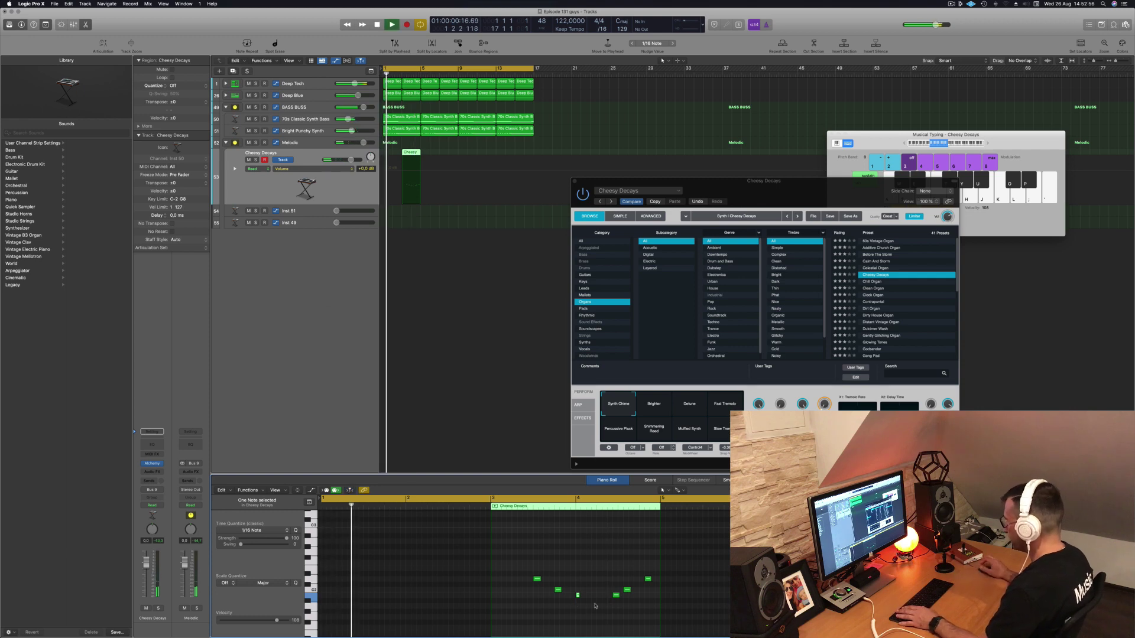
left_click_drag(607, 559, 663, 611)
key("alt+Right")
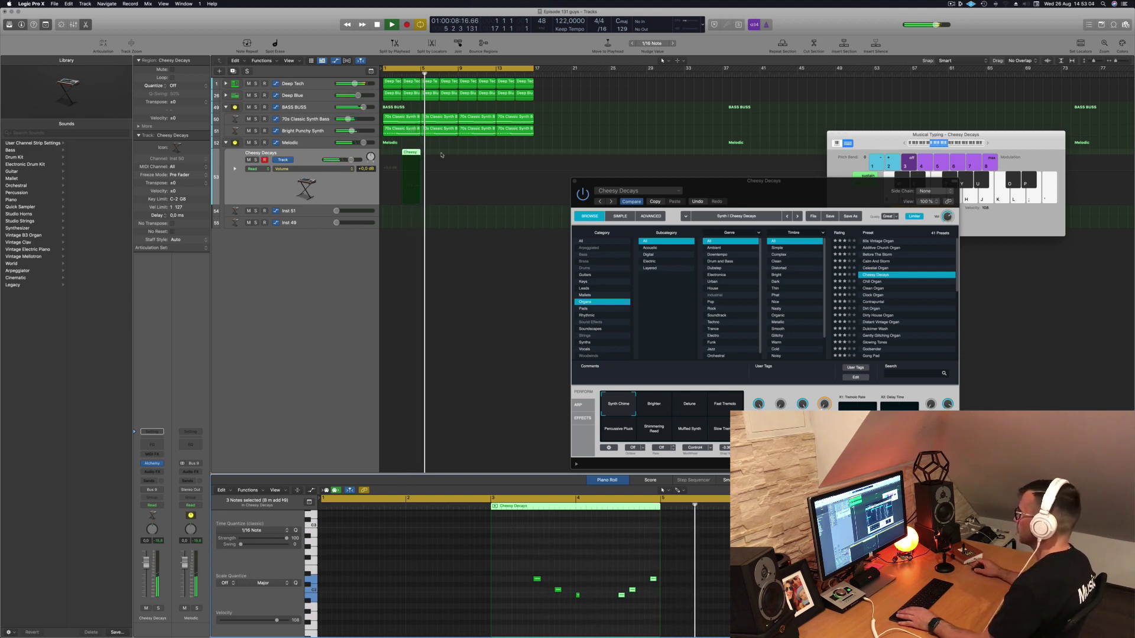
left_click_drag(412, 152, 487, 158)
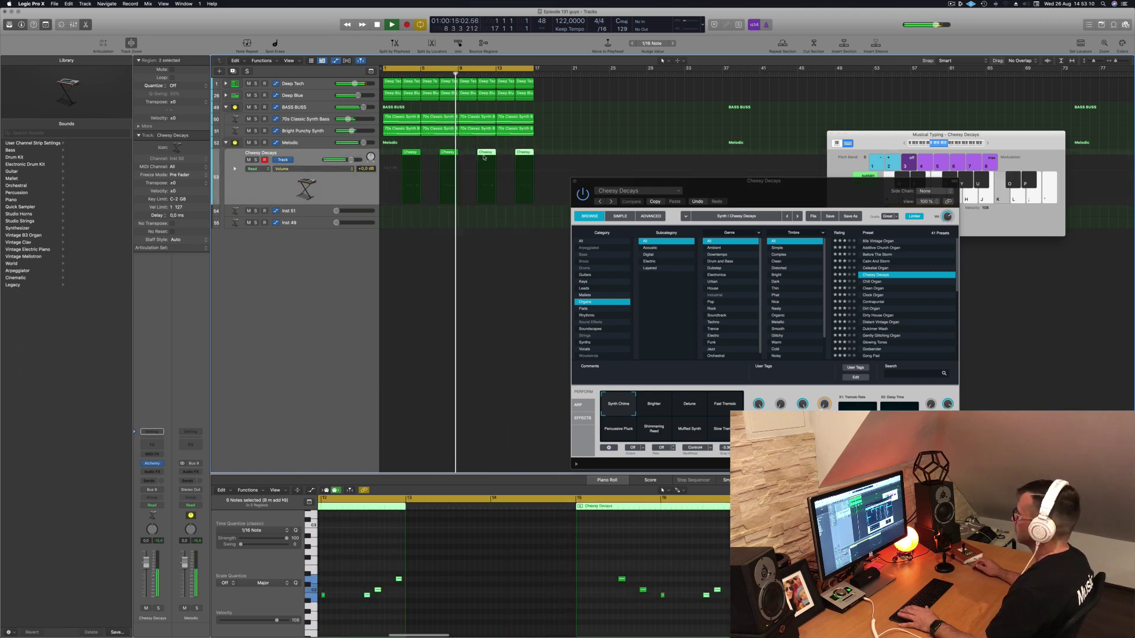
- Open Alchemy on the Inst 51 track and move the plug-in windows clear of the track list
left_click(311, 211)
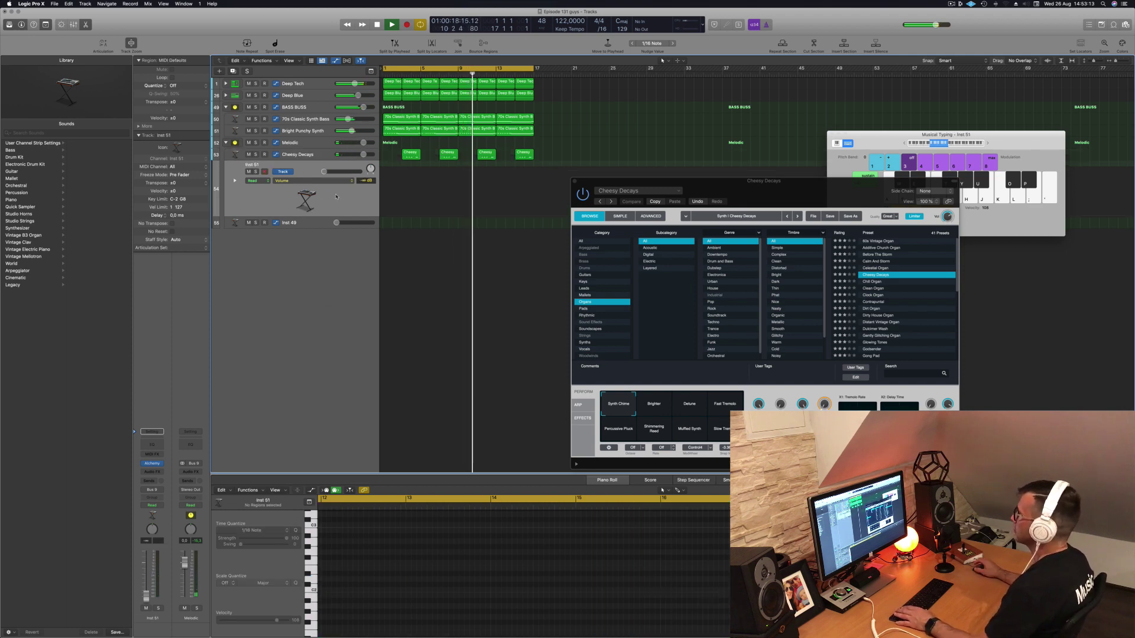
left_click(152, 464)
left_click(815, 189)
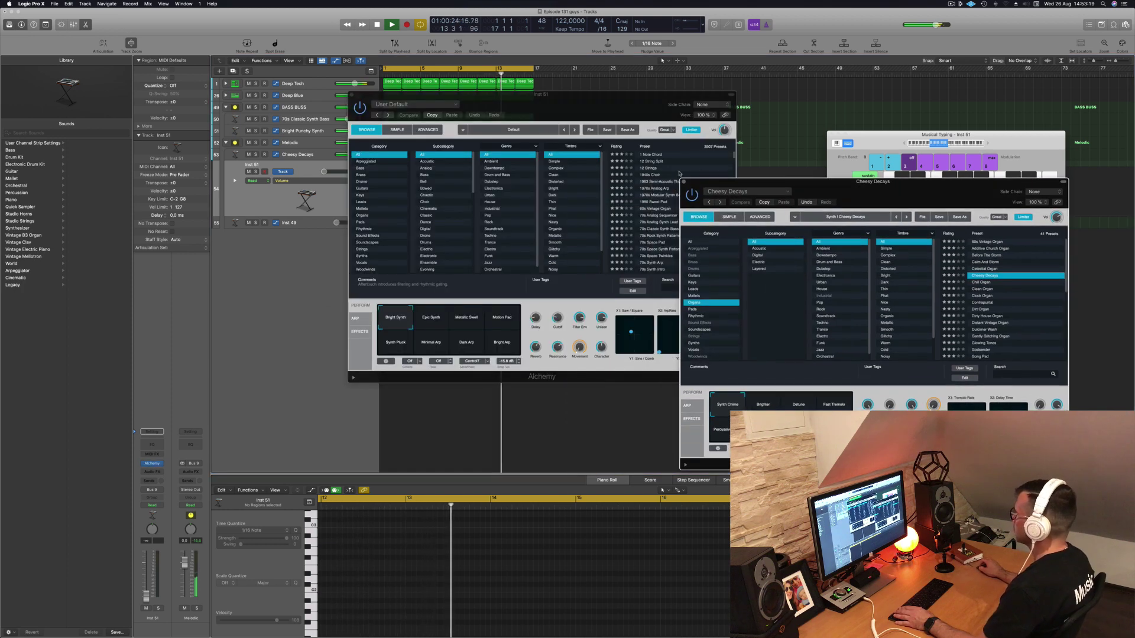
left_click_drag(589, 94, 738, 171)
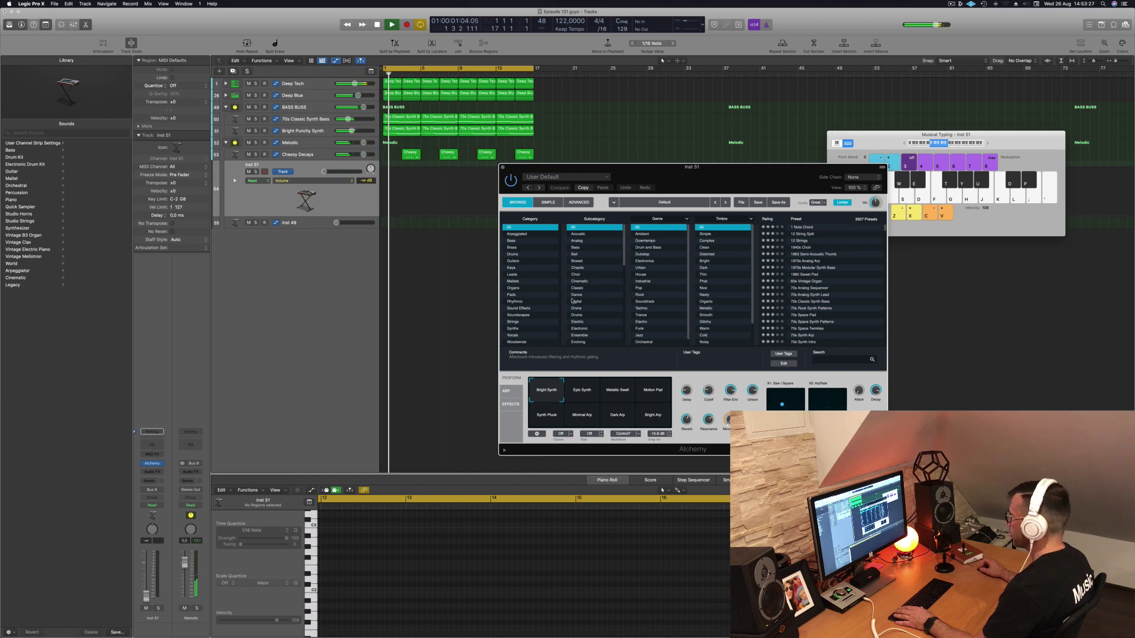
- Filter Alchemy's presets to the Plucked subcategory and raise the Inst 51 track's volume to -6.1 dB
scroll(724, 284, "down", 3)
scroll(731, 278, "up", 3)
scroll(731, 275, "down", 4)
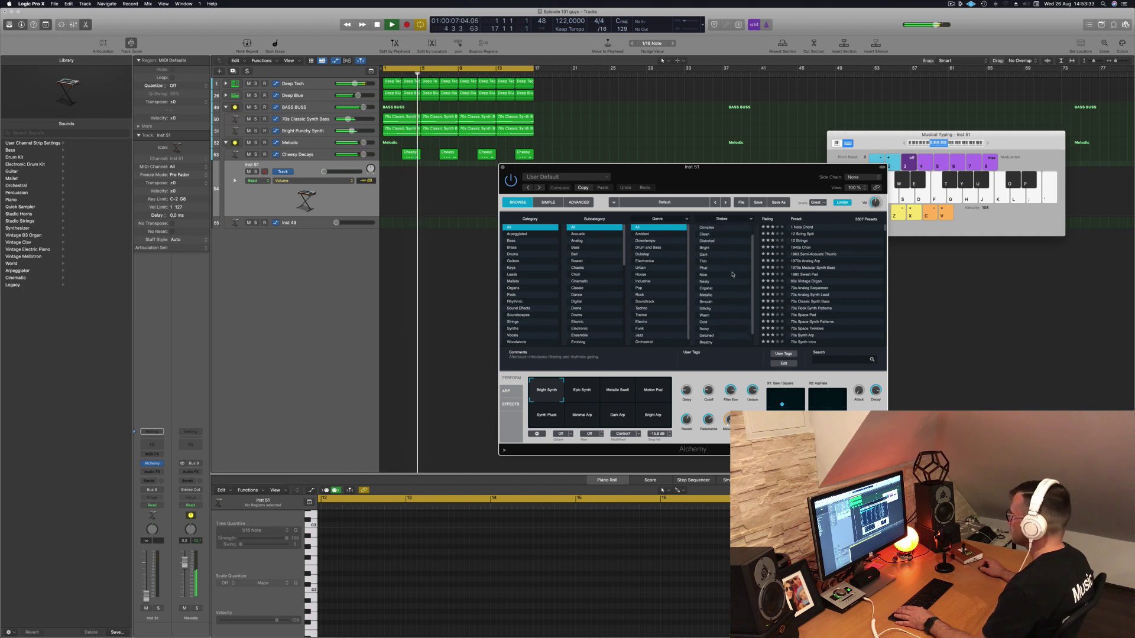
scroll(604, 254, "down", 8)
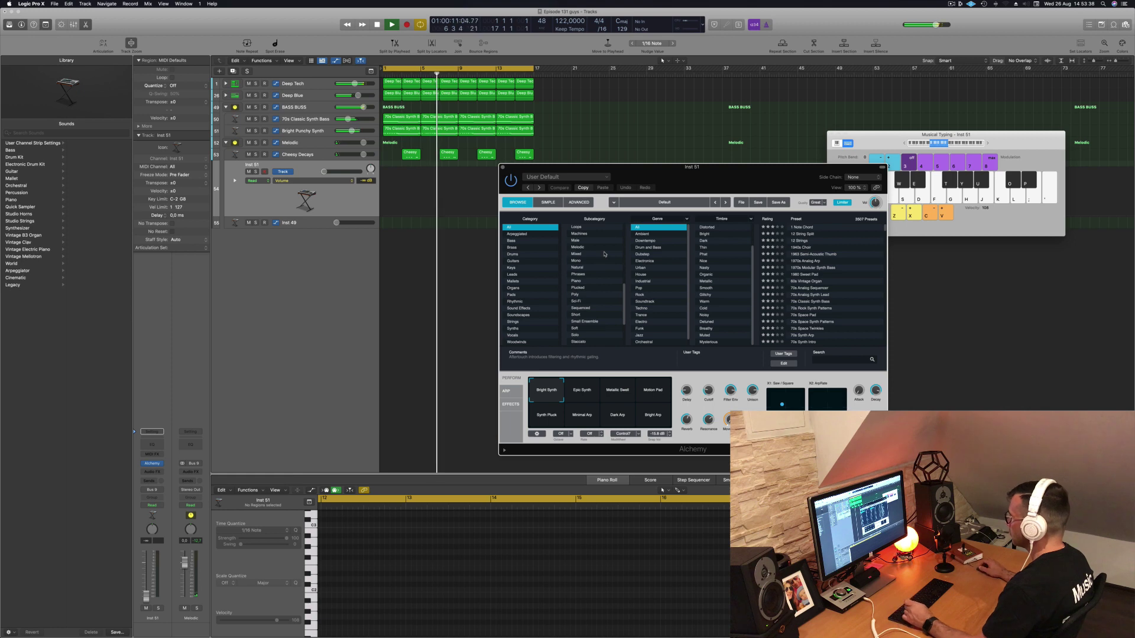
left_click(578, 289)
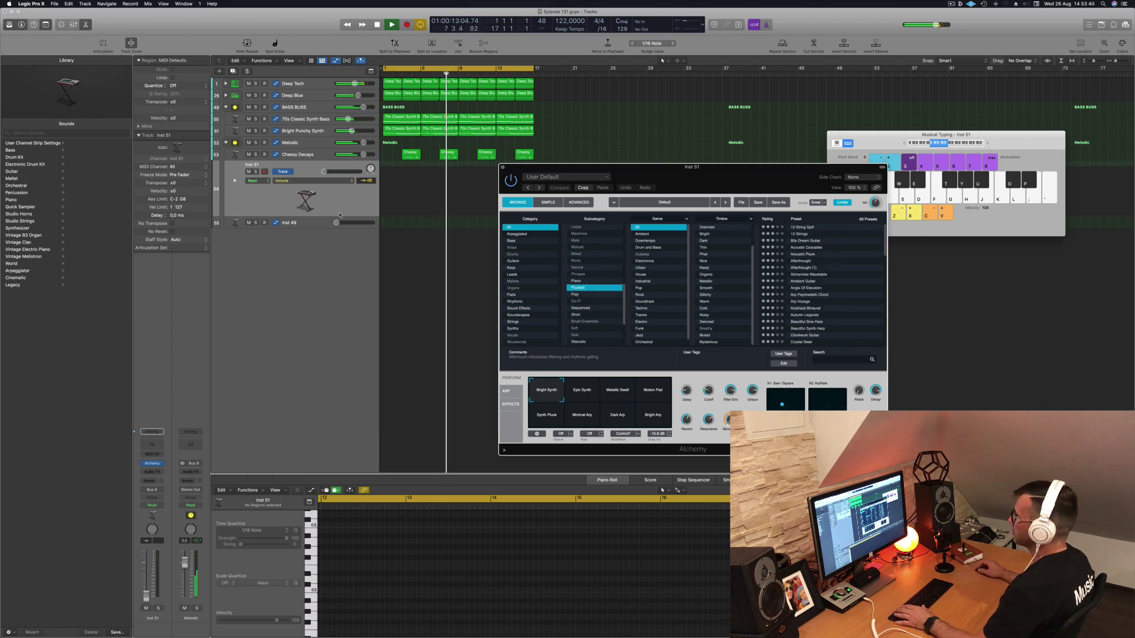
left_click_drag(324, 171, 344, 172)
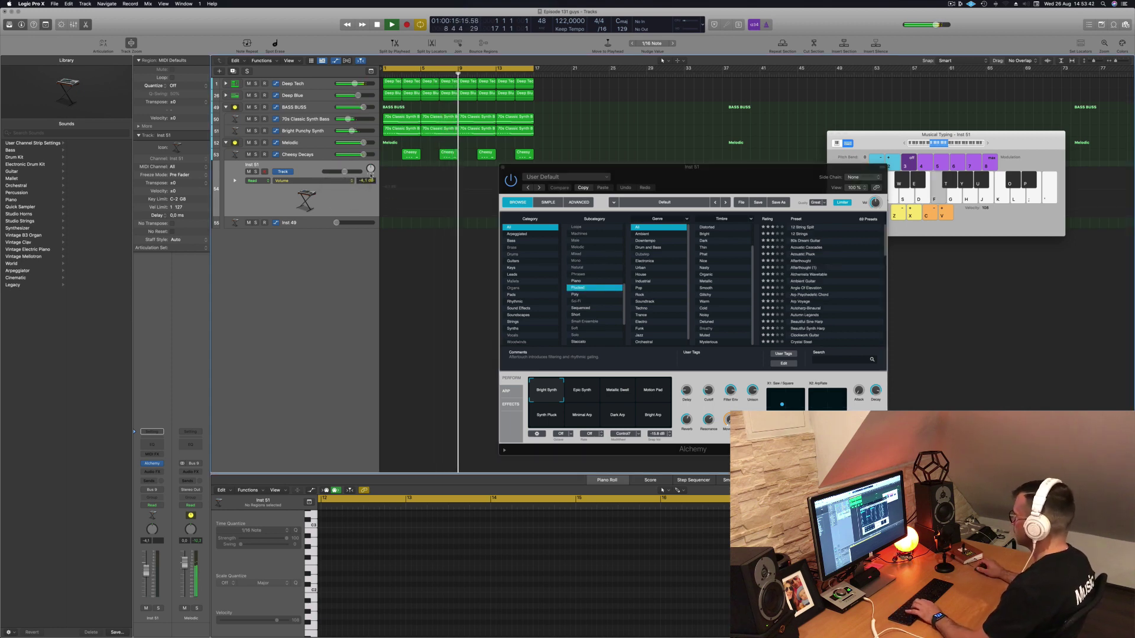
- Reselect the Inst 51 track, audition the Afterthought and Acoustic Pluck presets, and shift the Musical Typing keyboard to a higher octave
left_click(319, 156)
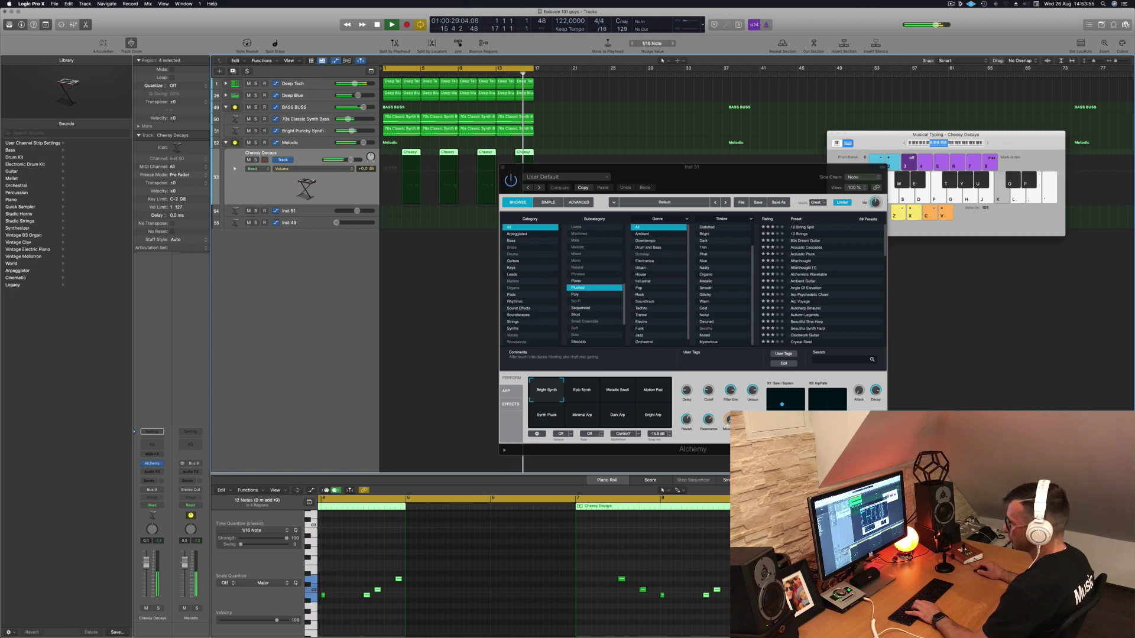
left_click(320, 212)
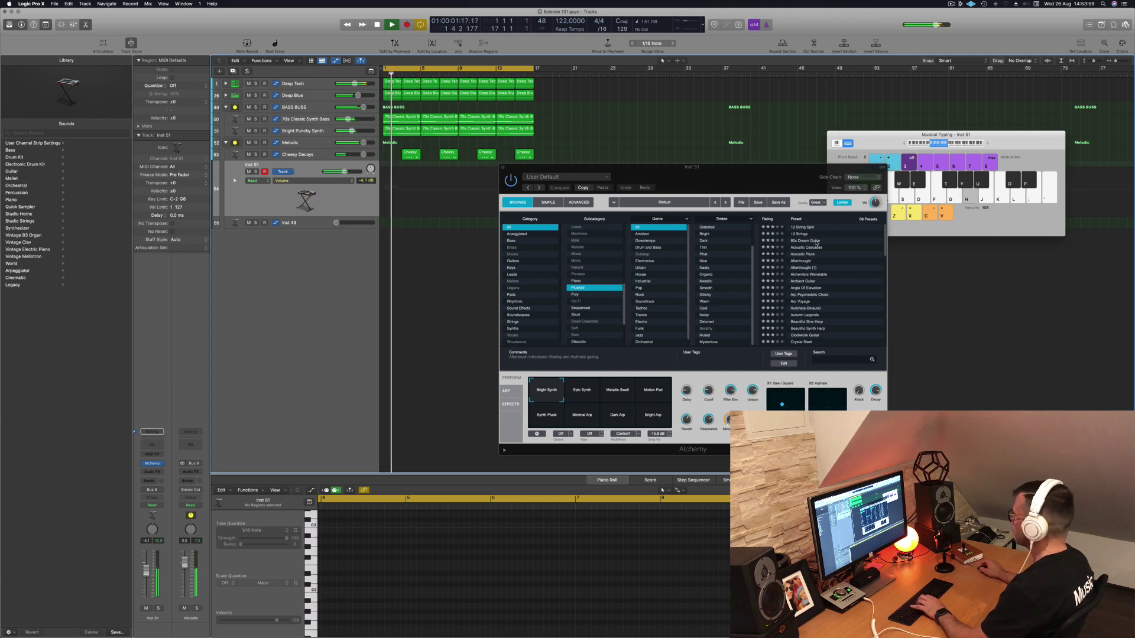
left_click(805, 260)
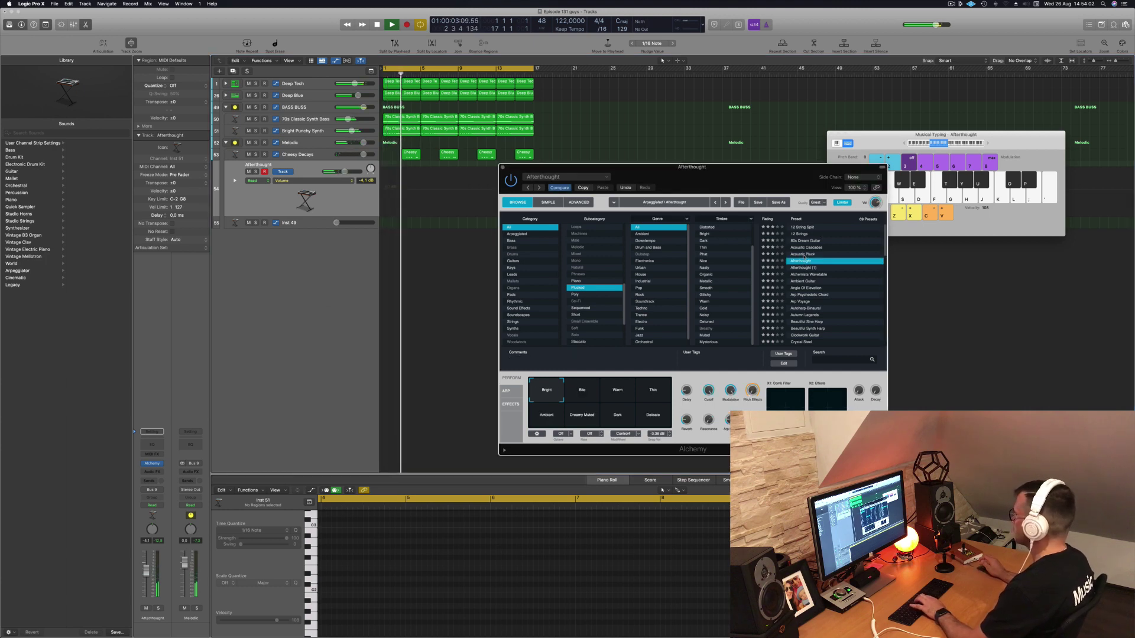
left_click(805, 254)
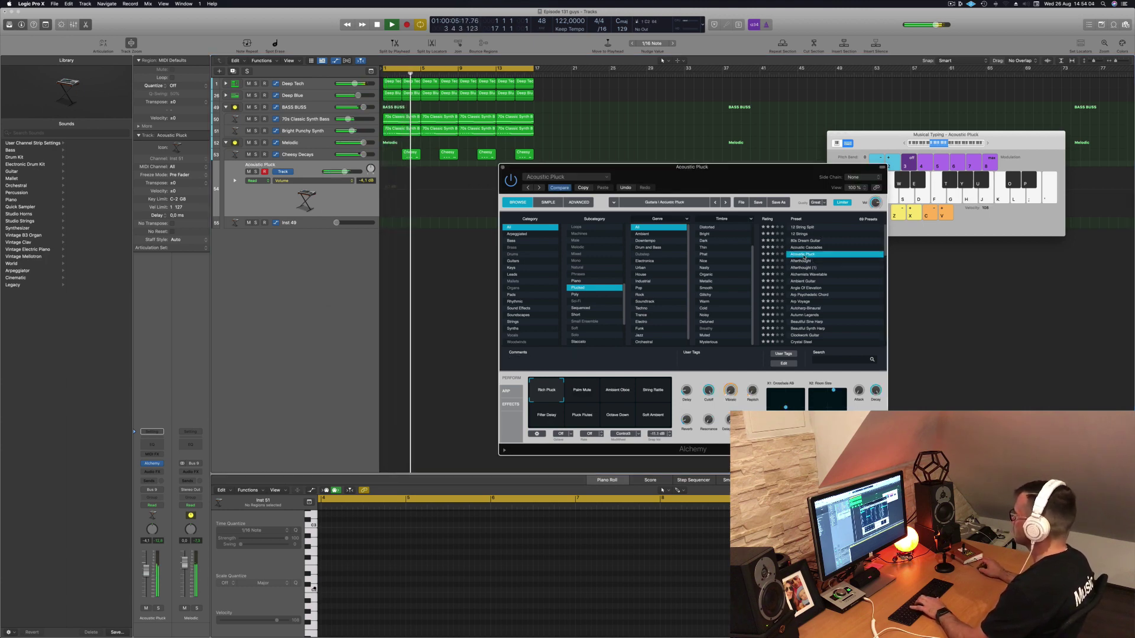
left_click(988, 143)
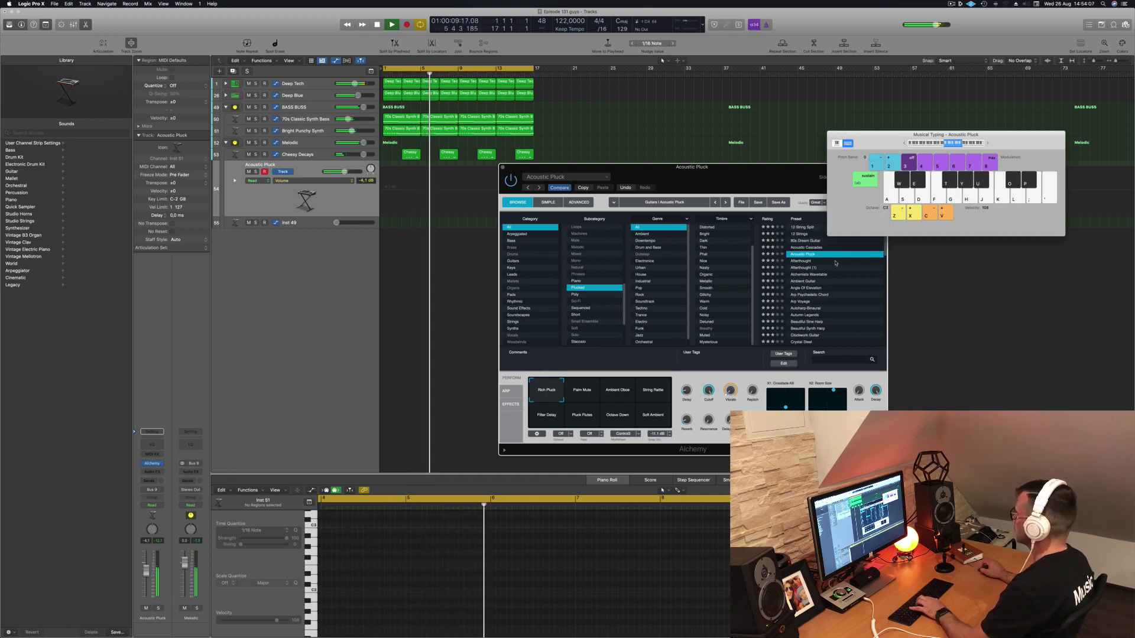
- Audition the plucked presets from Alchemists Wavetable down to Autumn Legends and shift the Musical Typing keyboard to a lower octave
left_click(819, 275)
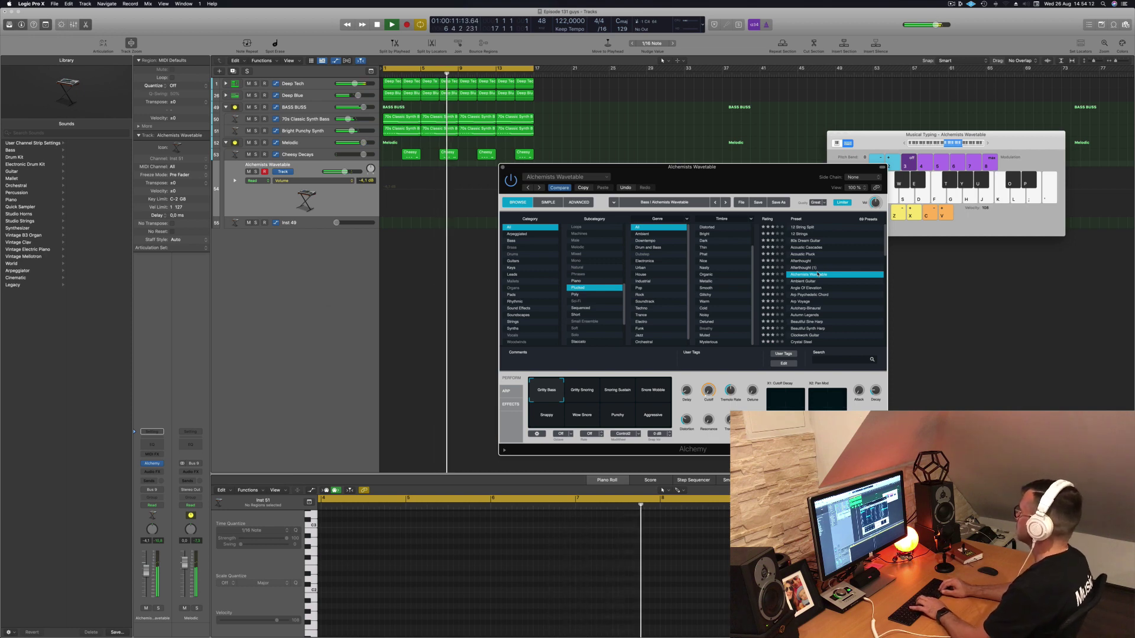
key("Down")
key("Down")
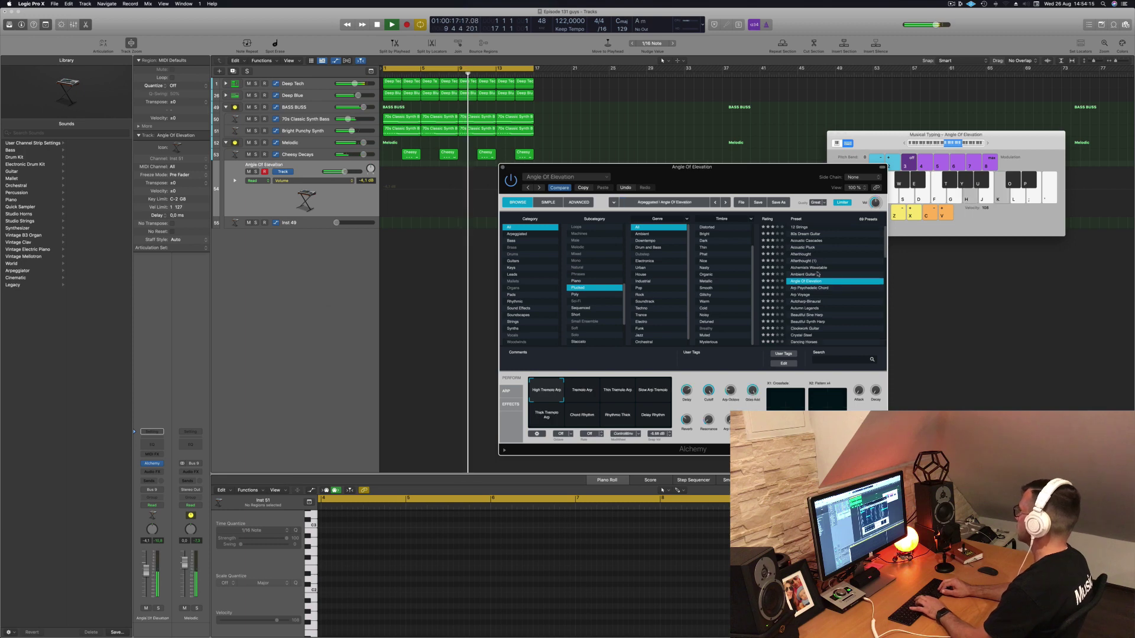
key("Down")
left_click(904, 143)
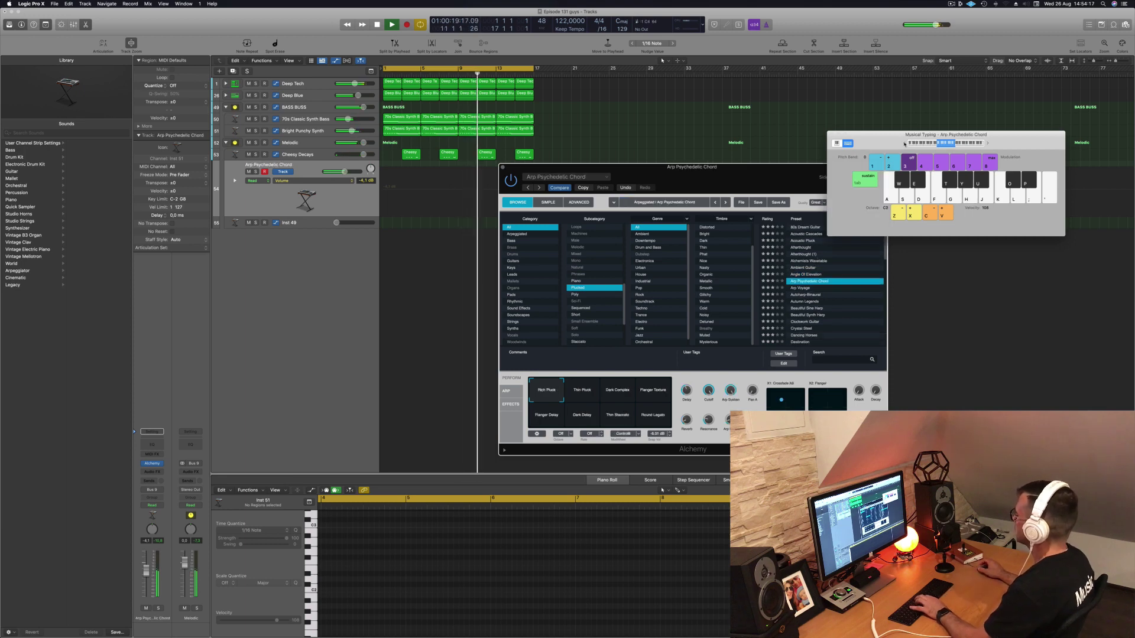
key("Down")
key("Down")
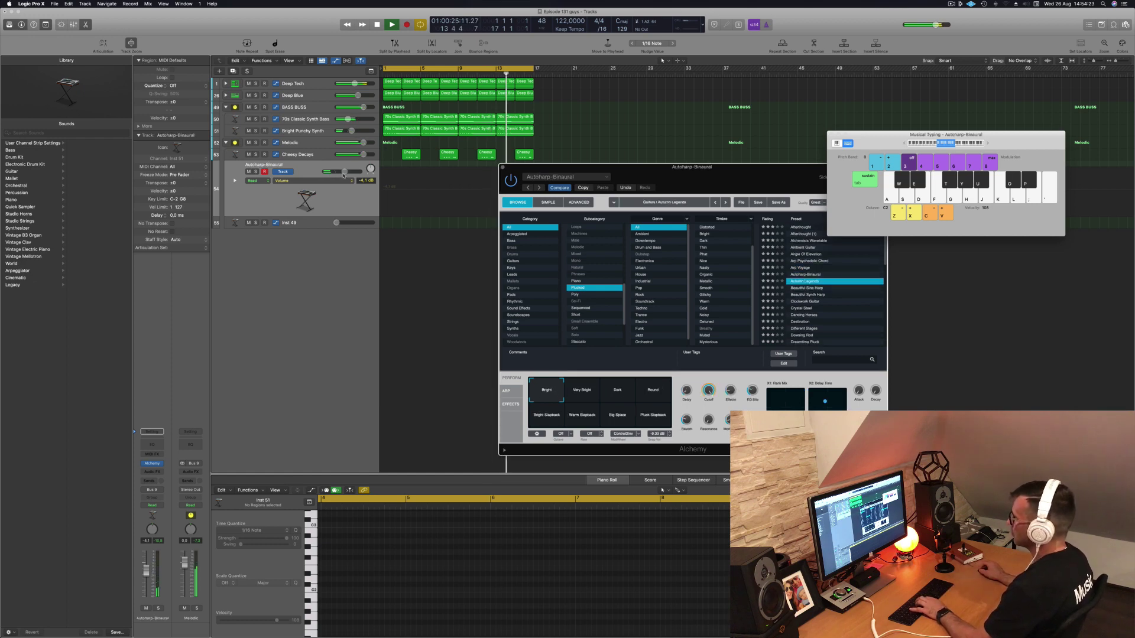
- Lower the track's volume to -10.8 dB, load the Beautiful Synth Harp preset after trying Beautiful Sine Harp, and play a few test notes
left_click_drag(332, 175, 338, 172)
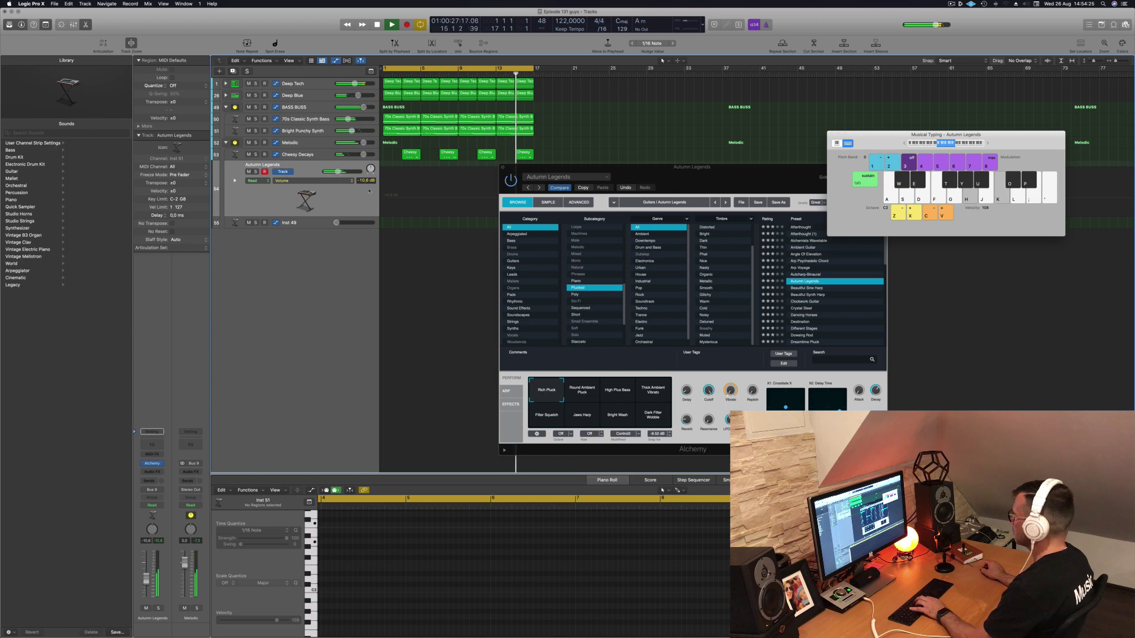
left_click(811, 288)
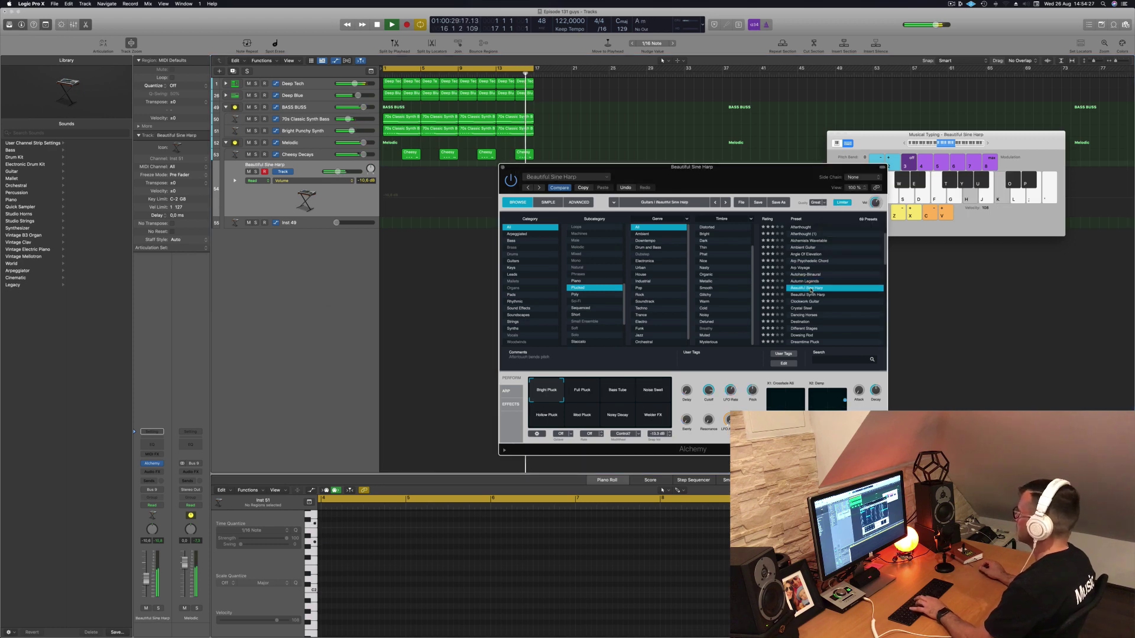
left_click(818, 295)
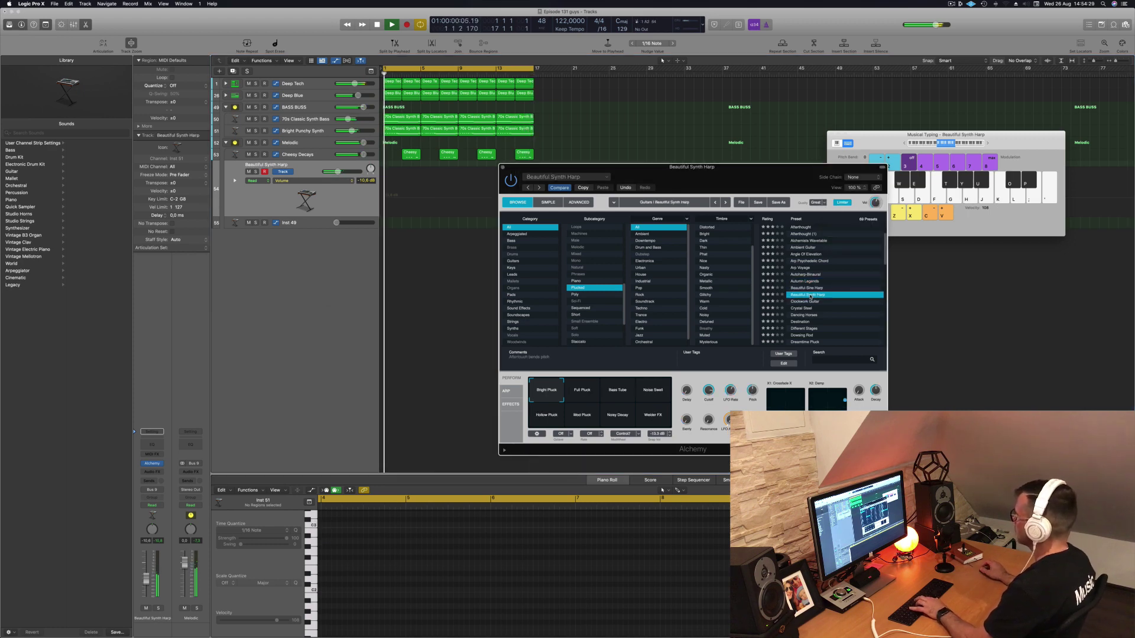
key("k")
key("k")
key("k")
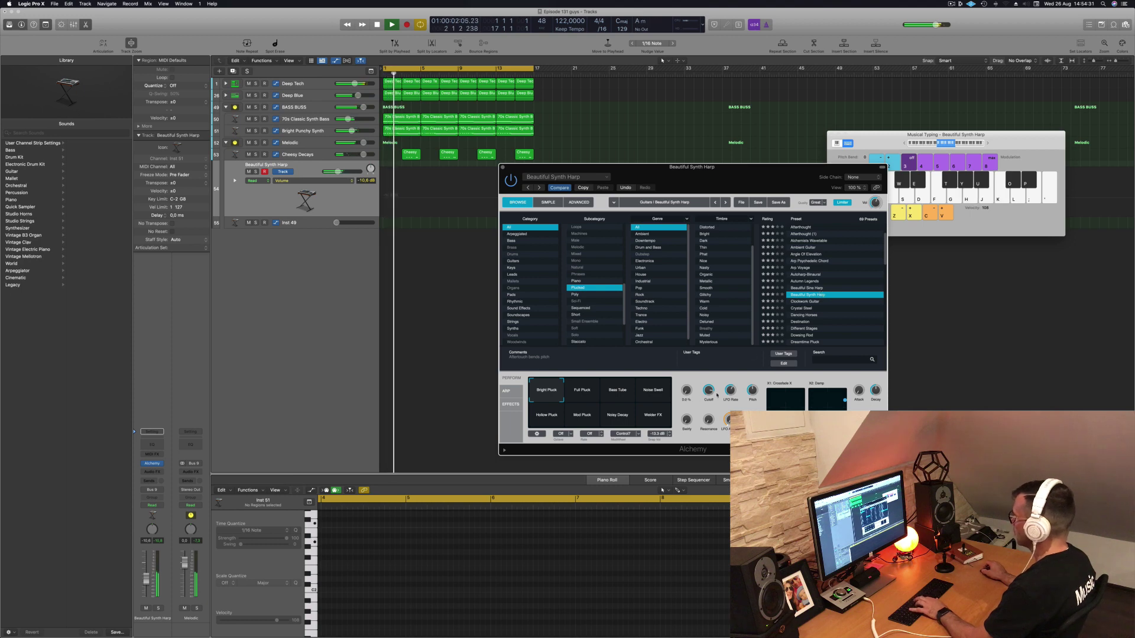
- Adjust the Resonance and Cutoff knobs of the Beautiful Synth Harp sound and rehearse its repeated-note pattern over playback
left_click_drag(712, 423, 721, 438)
left_click_drag(707, 391, 708, 391)
key("k")
key("k")
key("k")
key("k")
key("k")
key("k")
key("k")
key("k")
key("k")
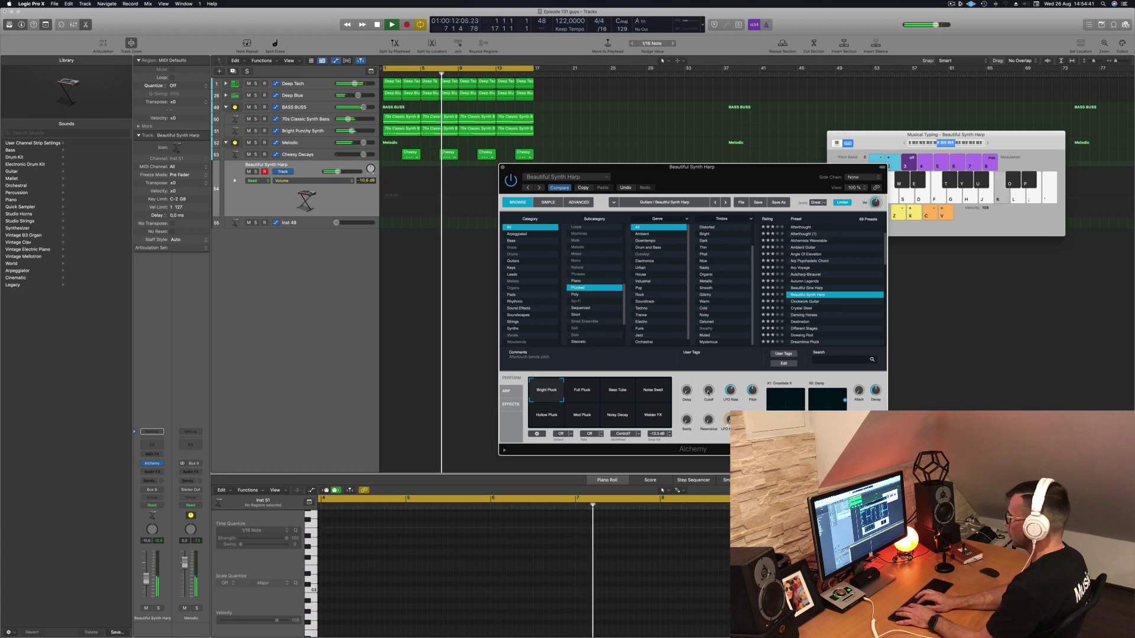
- Record a short rhythmic note pattern on the Beautiful Synth Harp track and stop the transport
key("r")
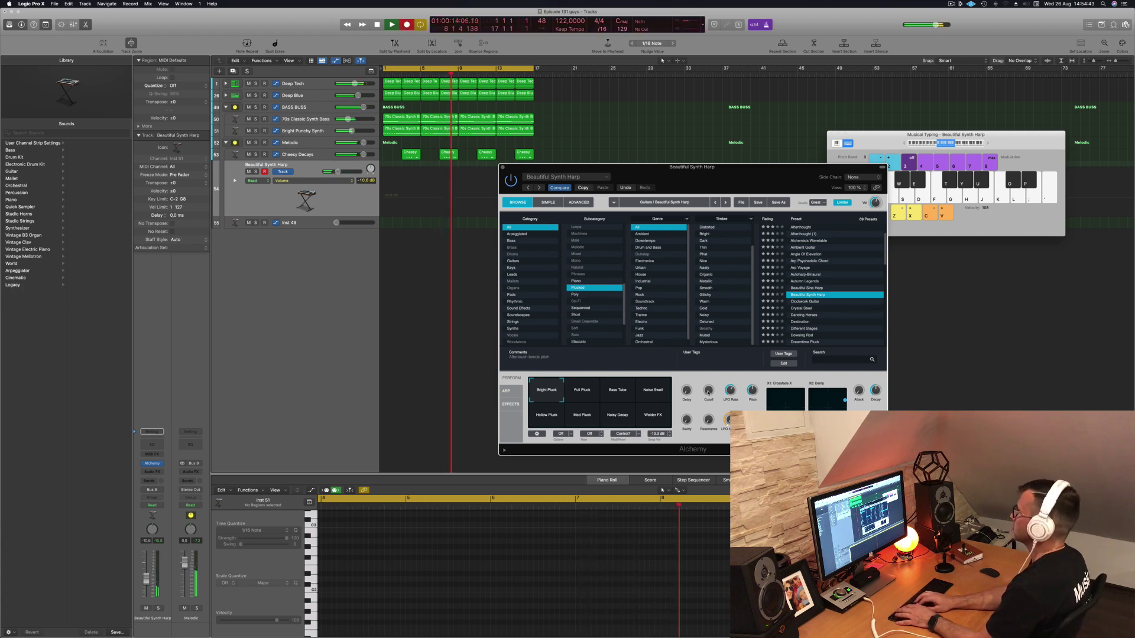
key("k")
key("k")
key("h")
key("k")
key("h")
key("space")
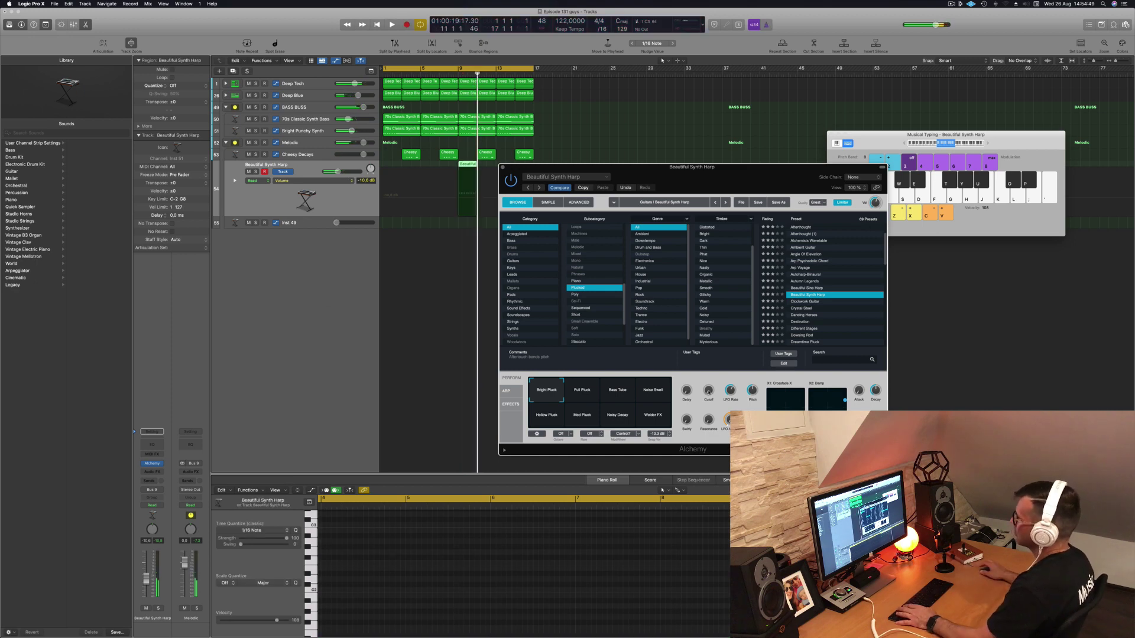
- Move the recorded harp region to bar 1 and nudge its late upper note earlier to line up with the lower note
left_click_drag(463, 165, 388, 166)
key("space")
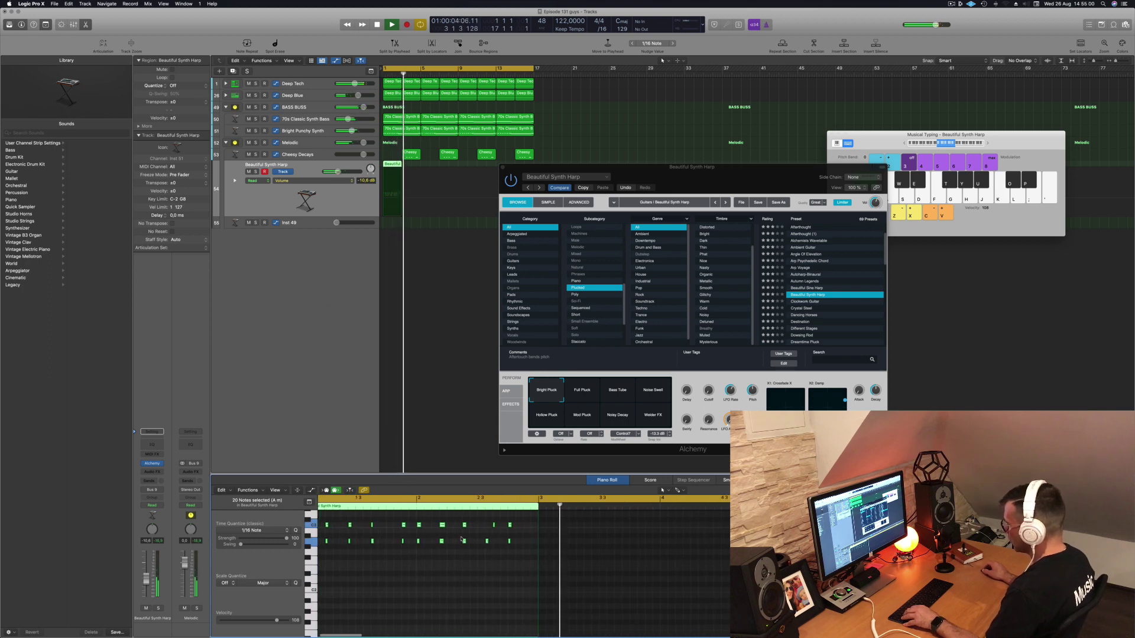
left_click(494, 526)
key("alt+Left")
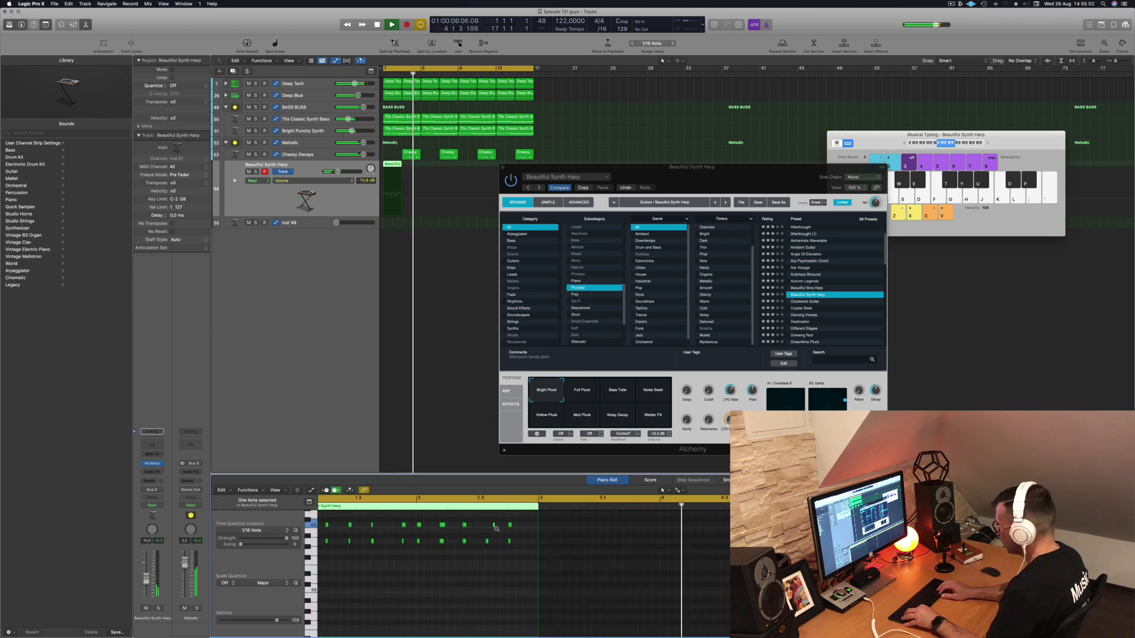
key("Return")
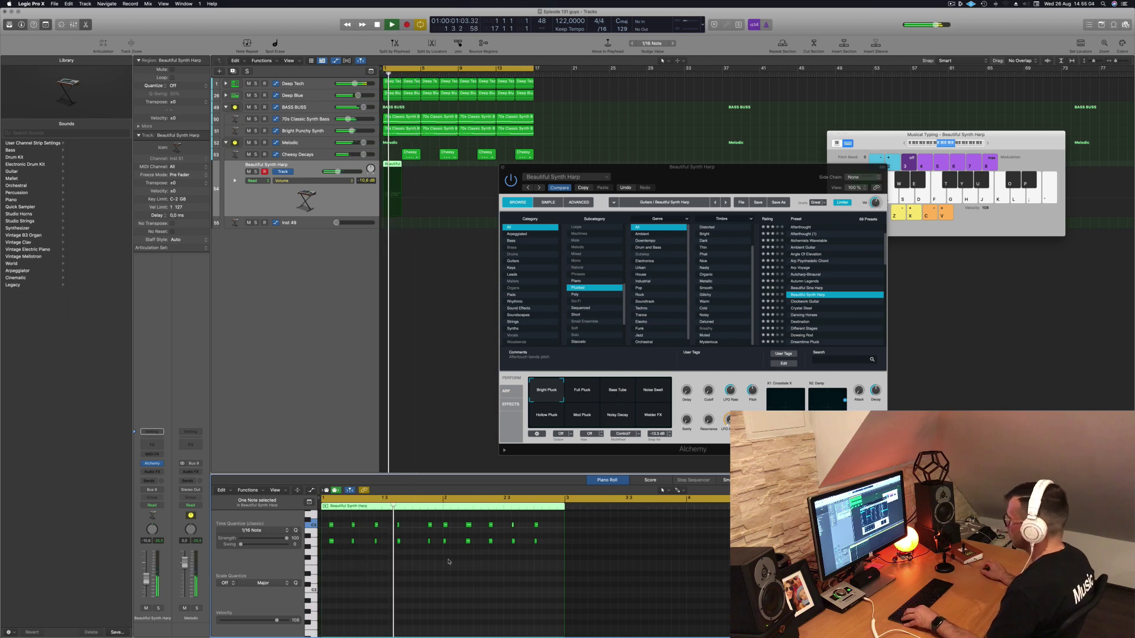
scroll(392, 566, "down", 1)
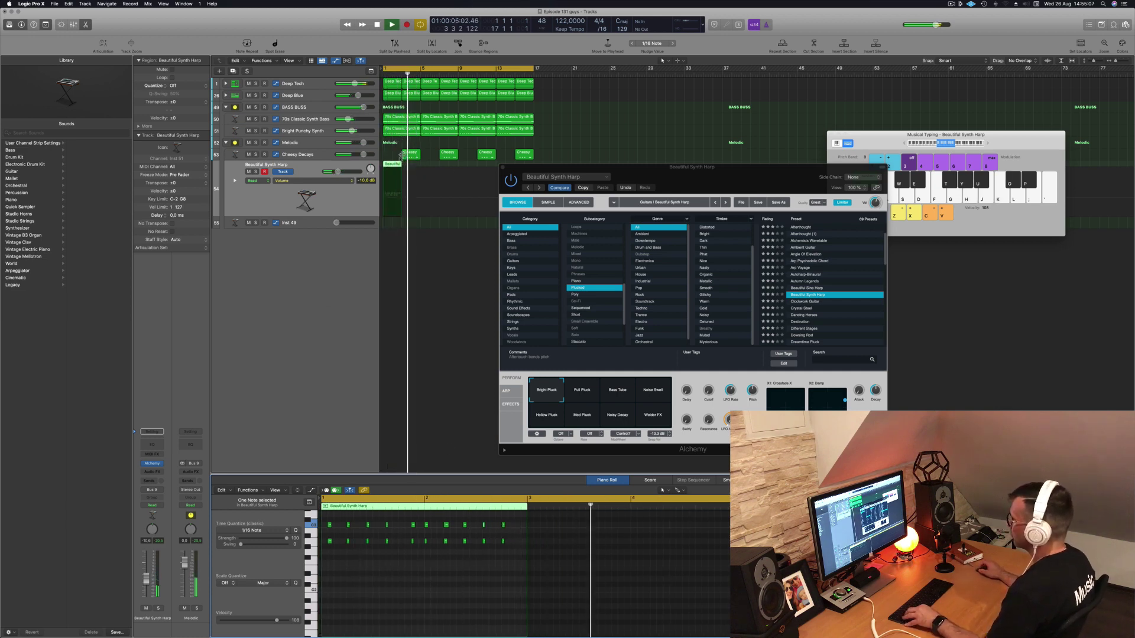
- Copy the two-bar harp region repeatedly along its track to fill bars 1 to 17, and play it back
left_click_drag(392, 165, 466, 170)
left_click(385, 166, "shift")
key("space")
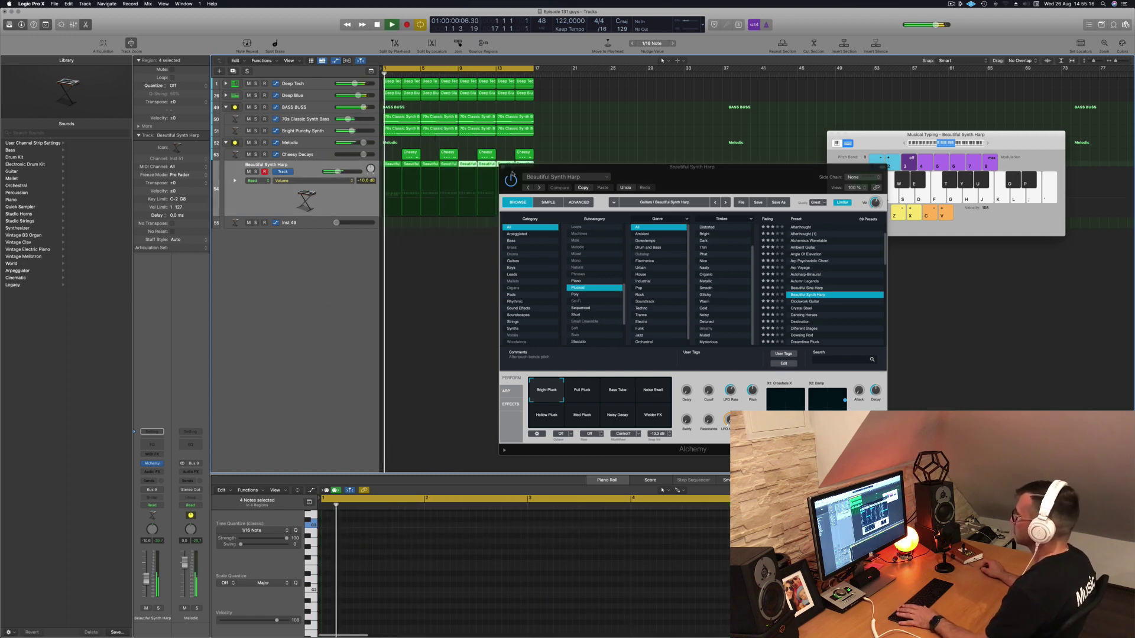
- Audition the harp preset's performance snapshots, from Full Pluck to Master FX, against the loop and return to Bright Pluck
left_click_drag(672, 176, 698, 147)
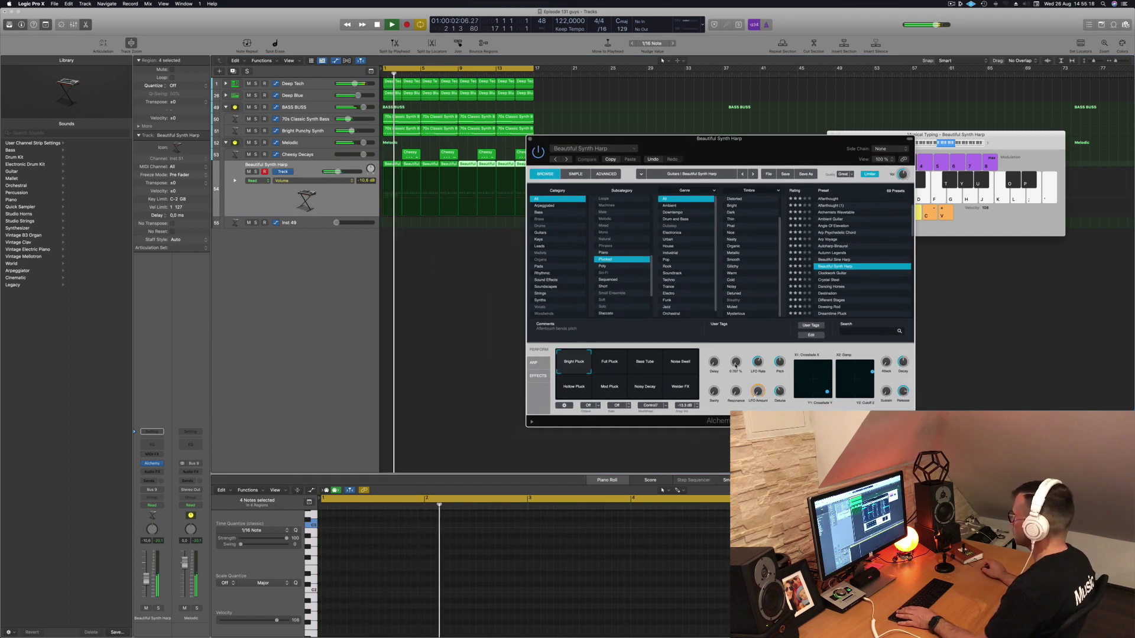
left_click(614, 365)
left_click(640, 366)
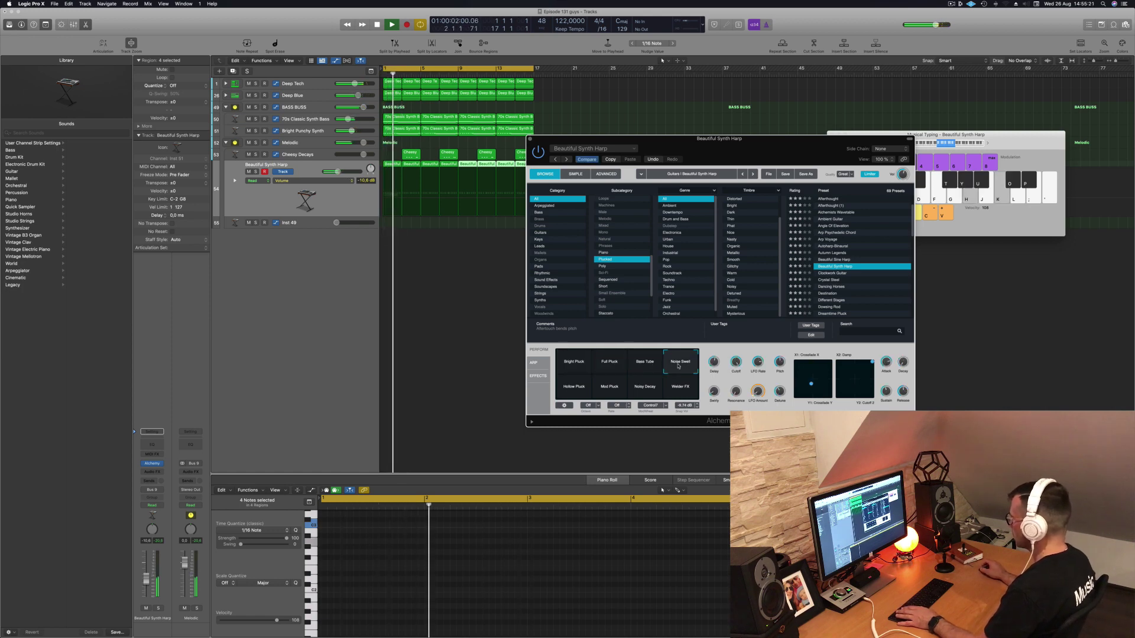
left_click(575, 386)
left_click(608, 389)
left_click(646, 388)
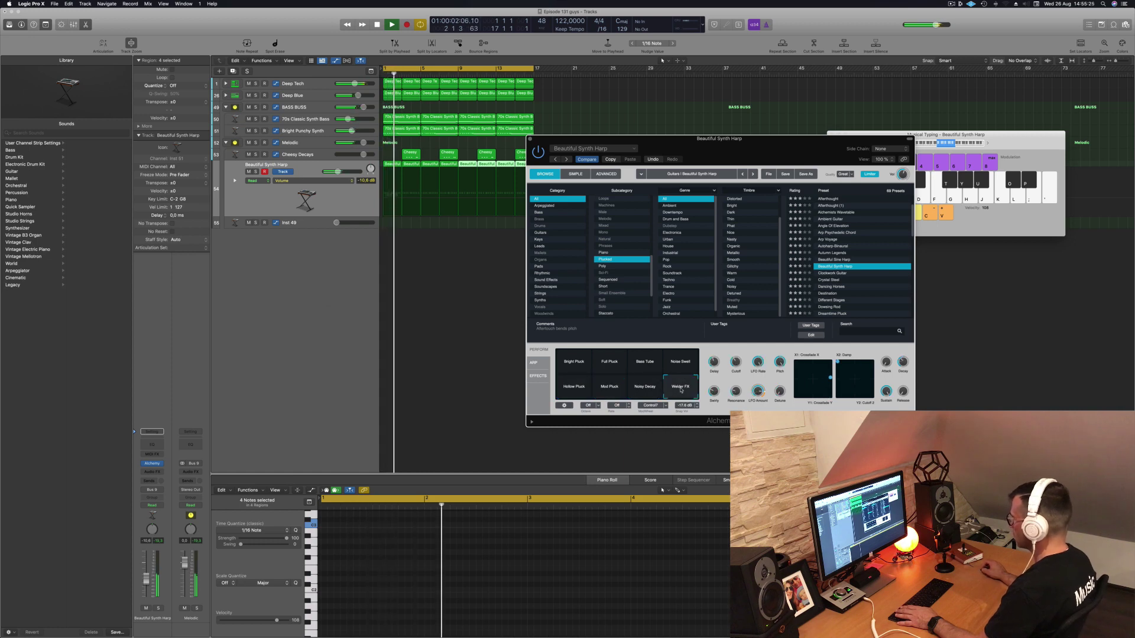
key("space")
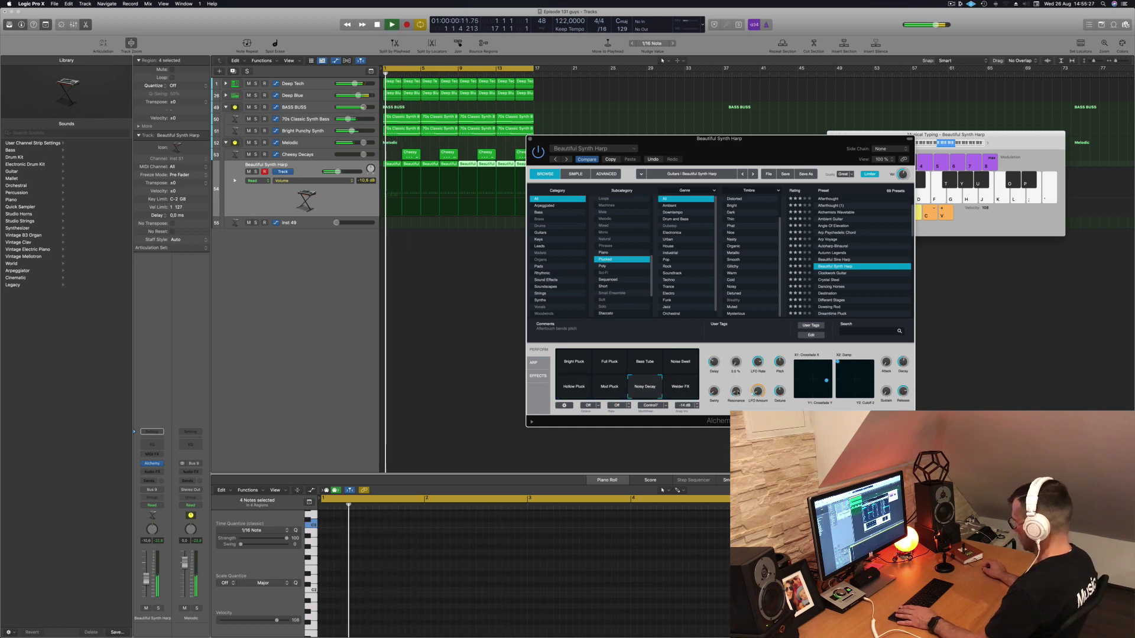
left_click(586, 369)
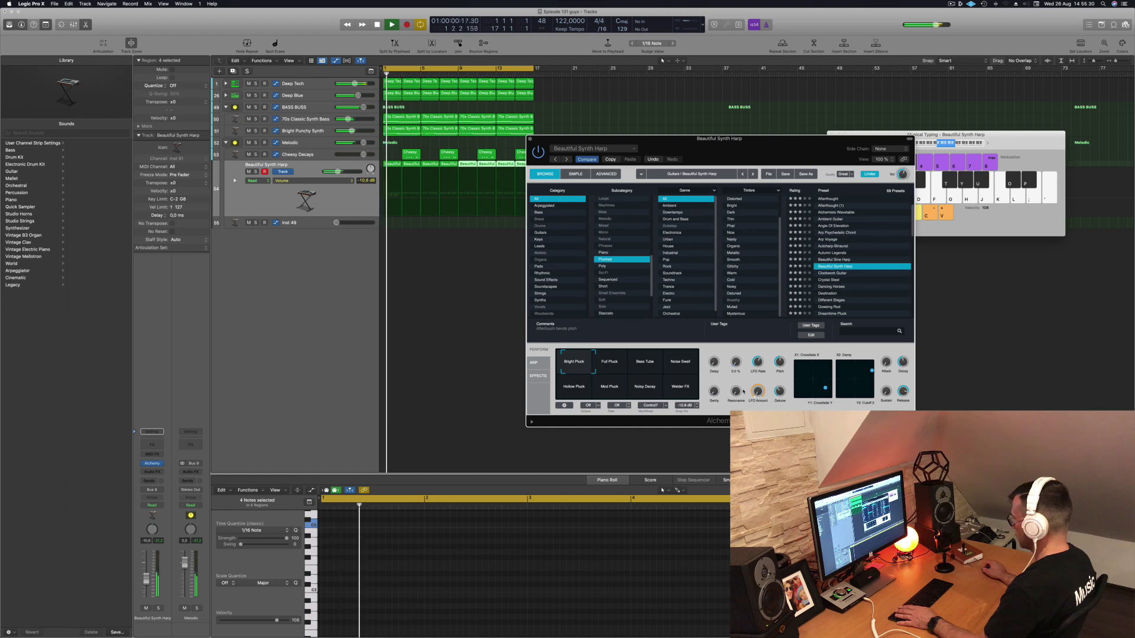
- Move the handle of the harp's Decay performance pad down to the pad's lower edge while checking the loop
key("space")
key("space")
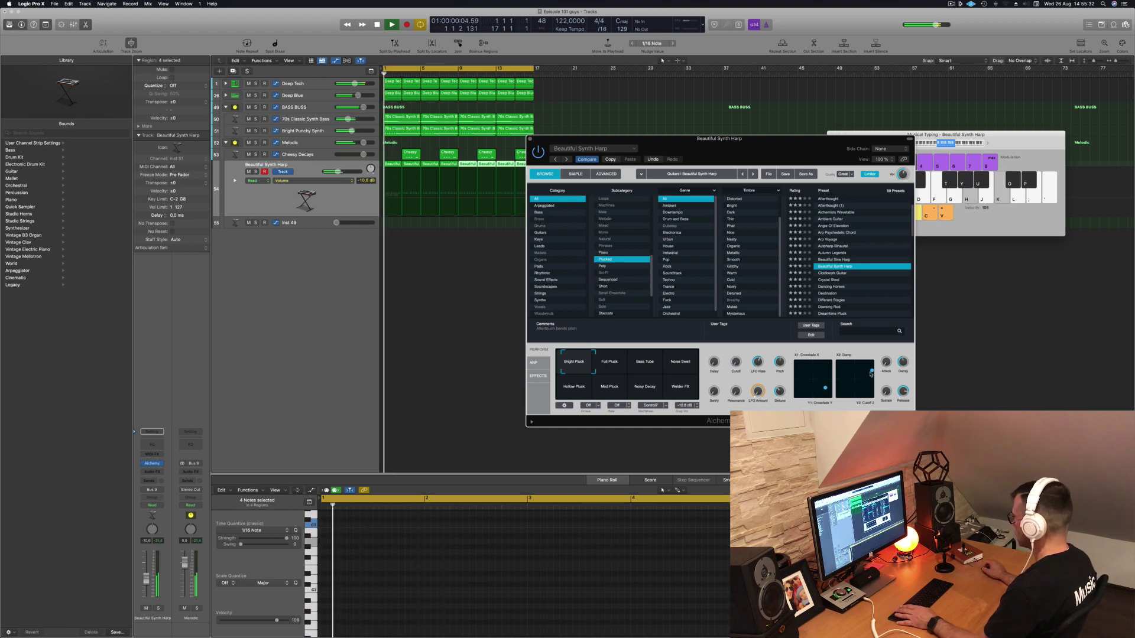
left_click_drag(871, 372, 868, 395)
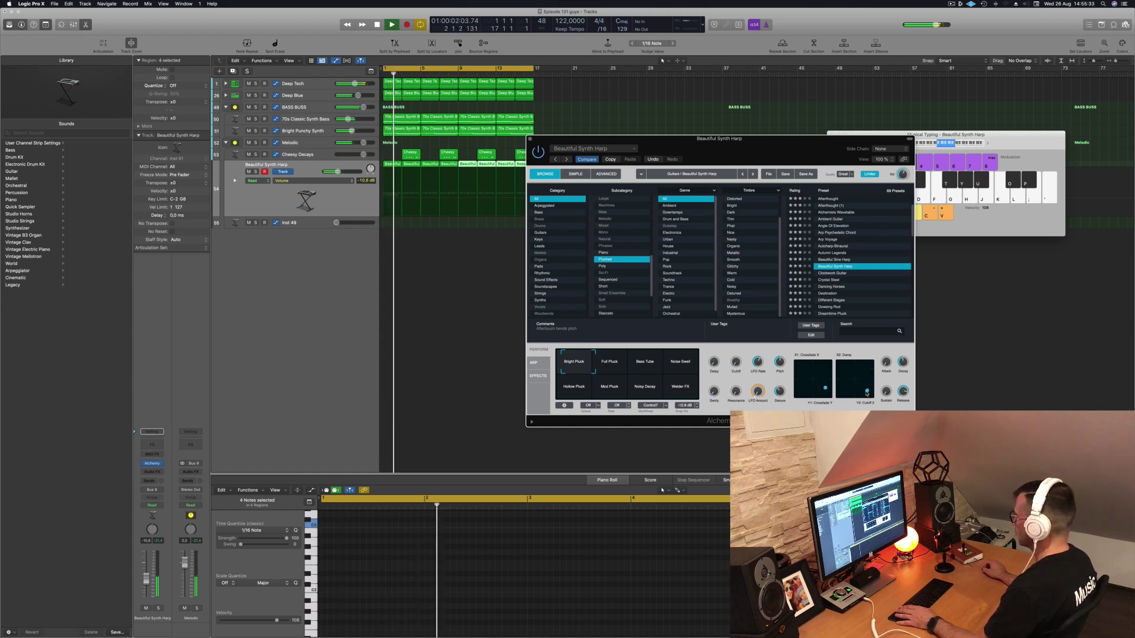
key("space")
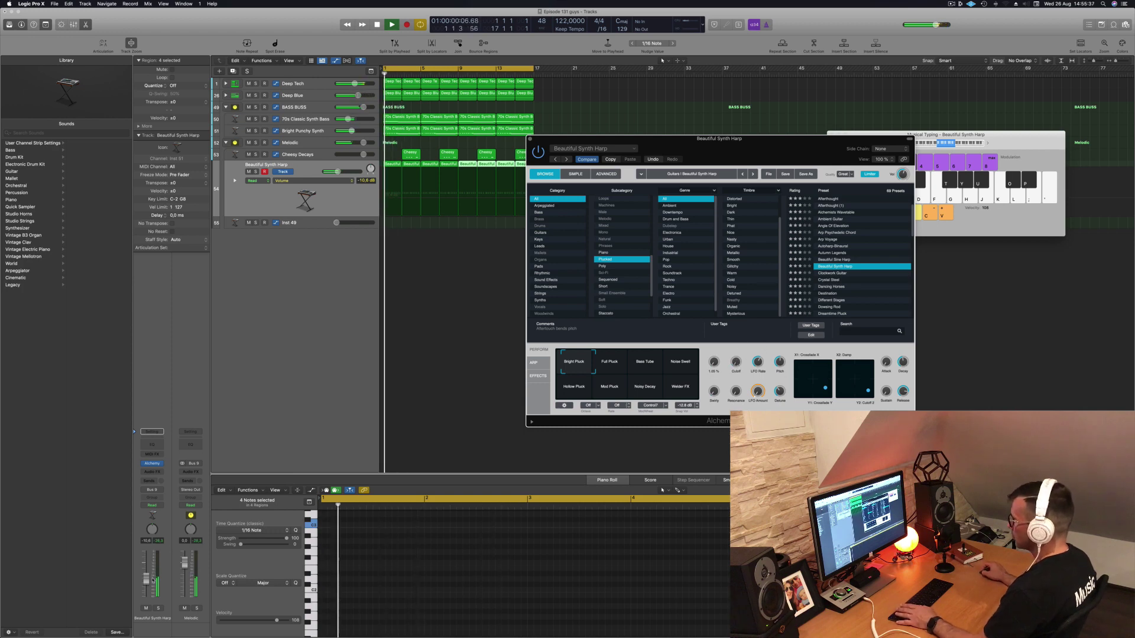
- Raise the Beautiful Synth Harp track's volume slightly and close its Alchemy window
left_click_drag(147, 579, 148, 578)
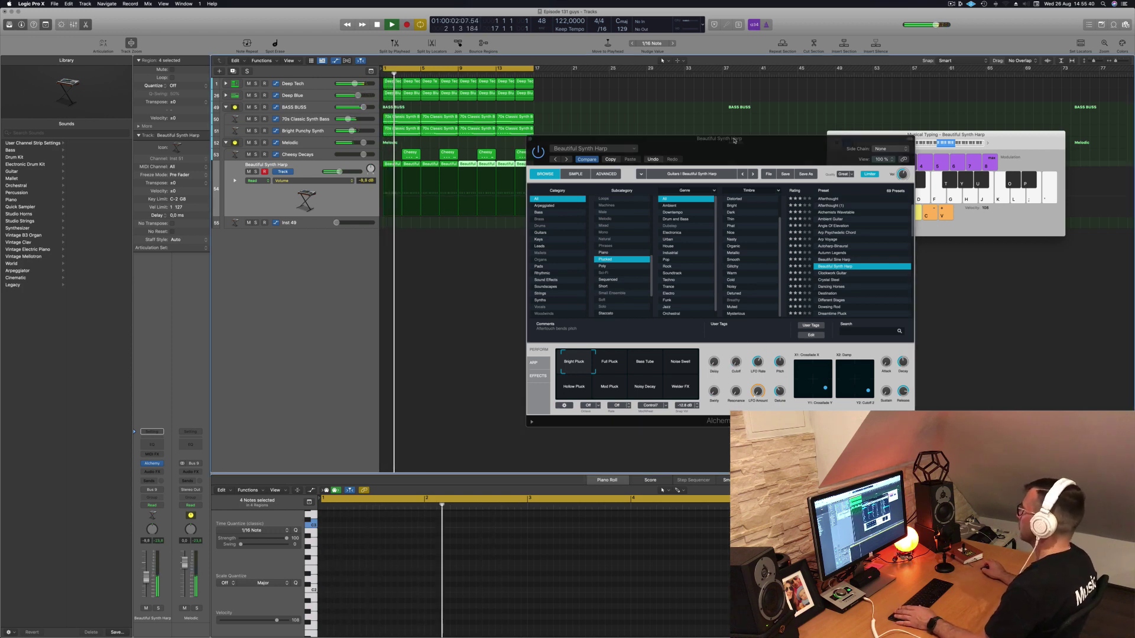
left_click_drag(735, 141, 698, 158)
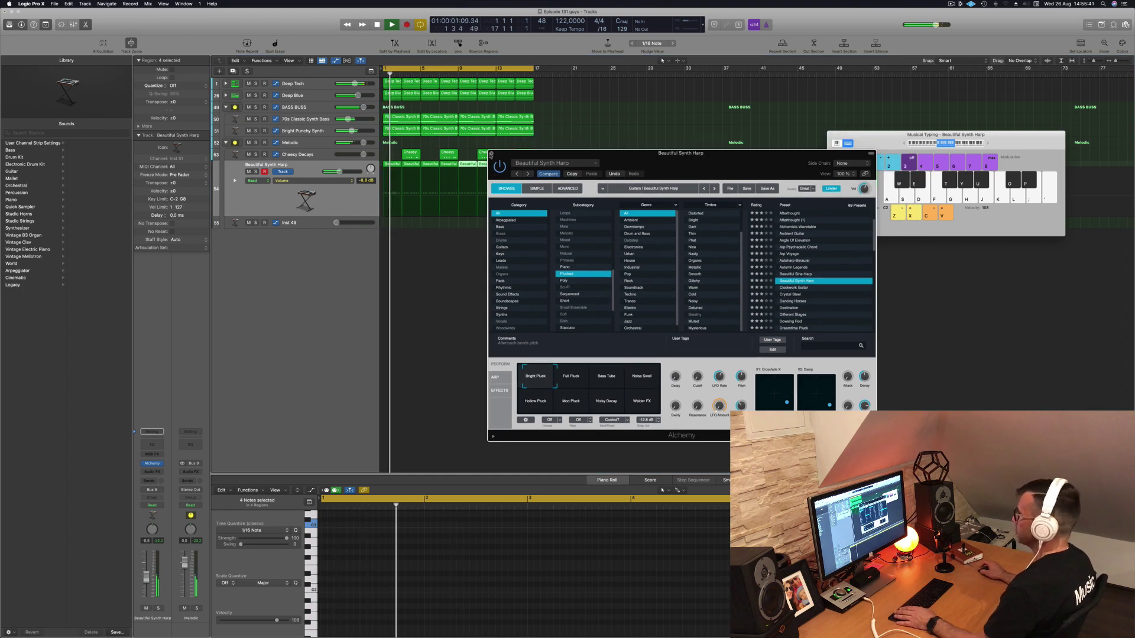
left_click(490, 153)
left_click(413, 248)
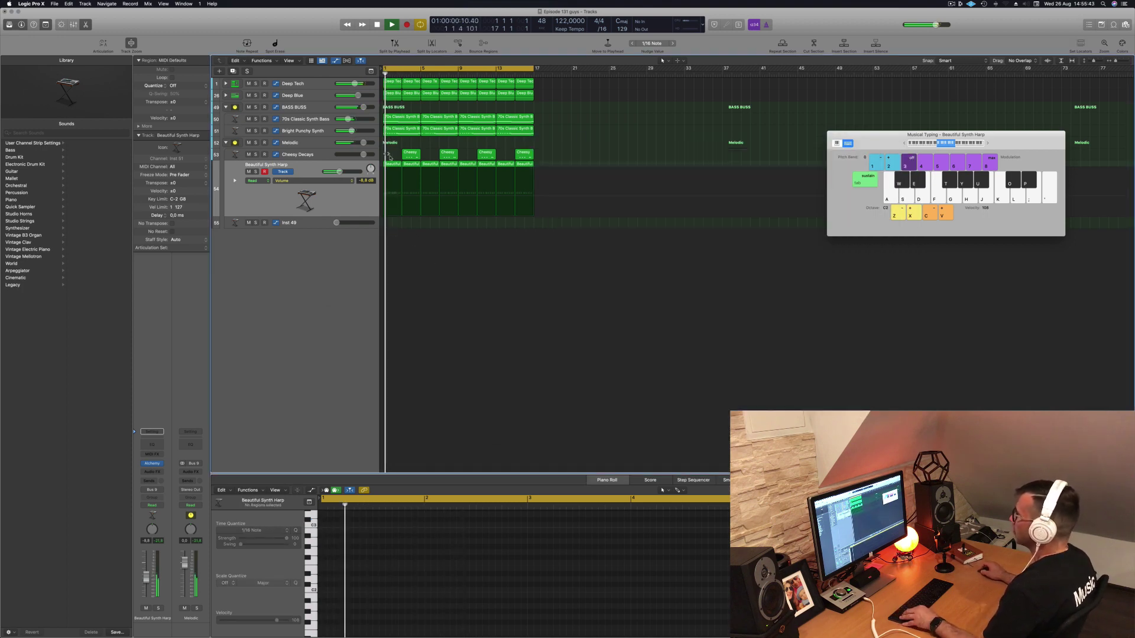
- Copy the first 70s Classic Synth Bass region to bar 1 of the empty Inst 49 track and stop playback
left_click(406, 119)
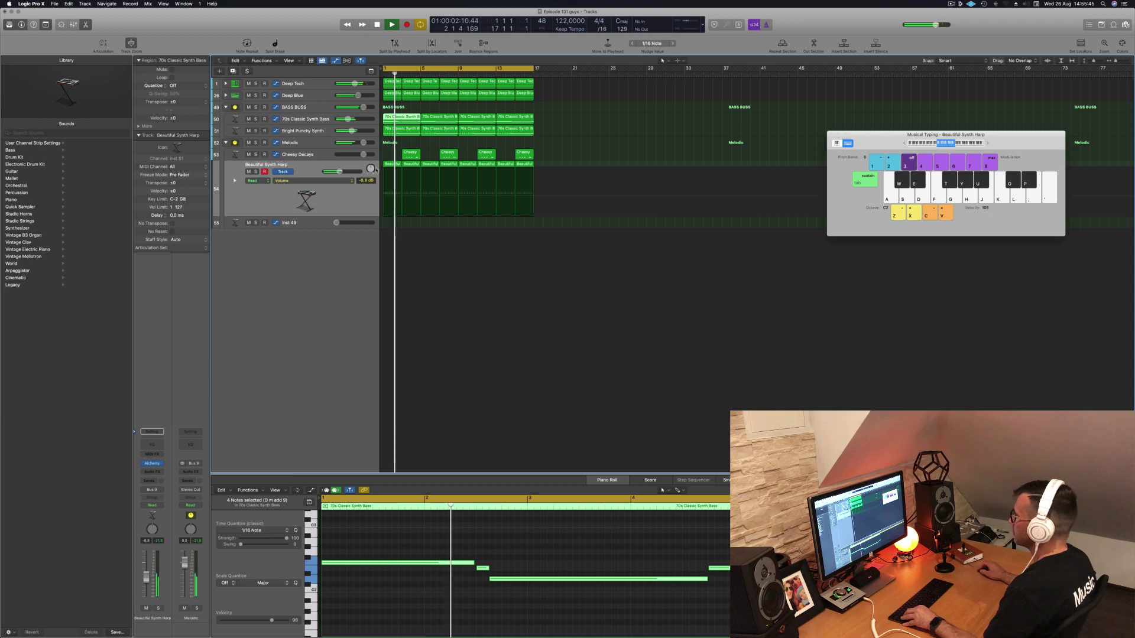
left_click_drag(399, 121, 399, 222)
scroll(424, 563, "down", 2)
key("space")
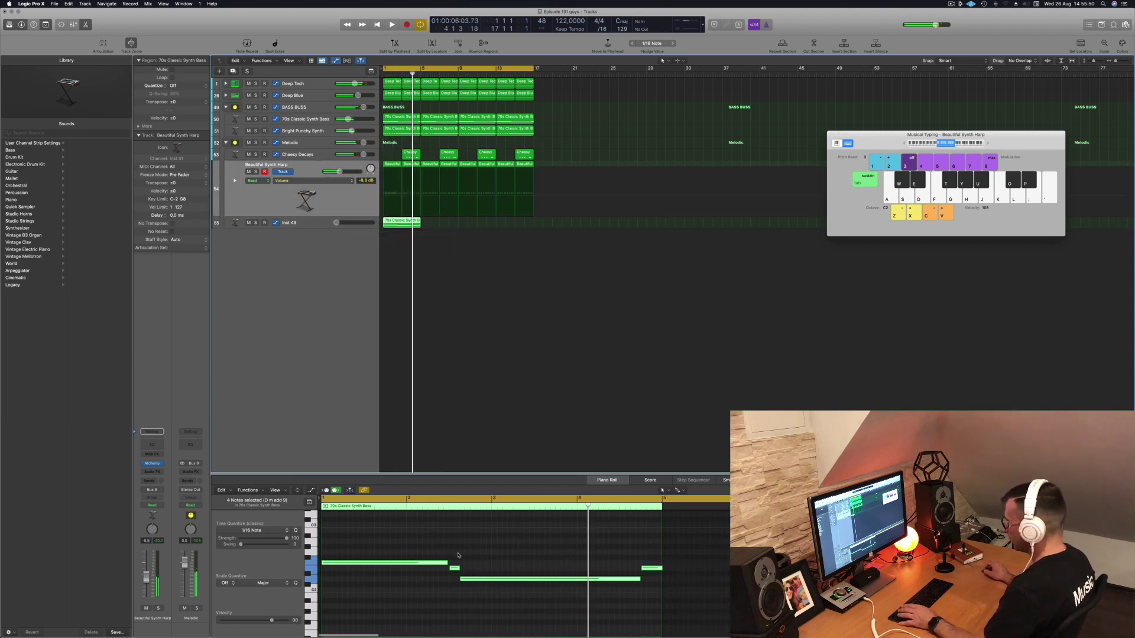
- Reduce the copied region to two stacked notes lasting from bar 1 to bar 3, removing the short notes
left_click(455, 568)
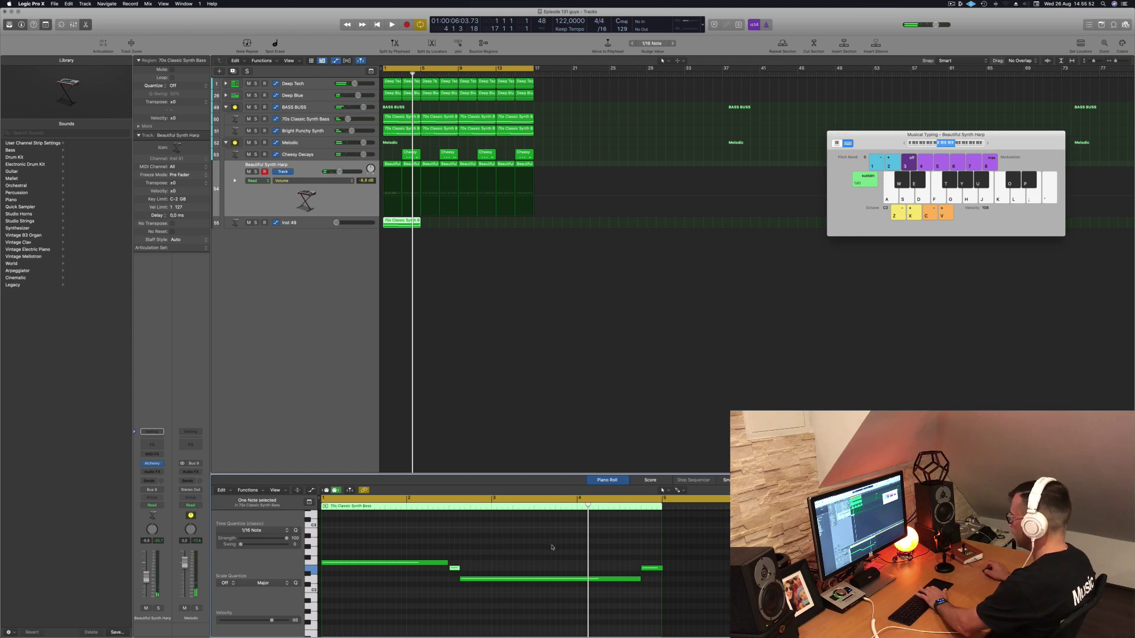
key("Delete")
left_click_drag(522, 579, 383, 584)
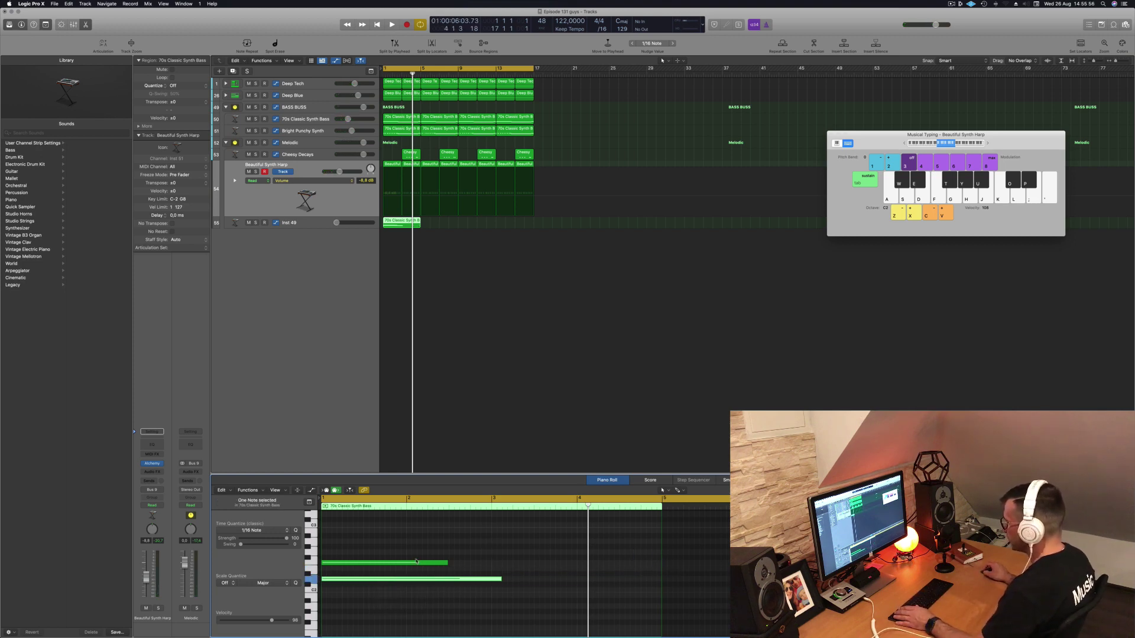
left_click_drag(446, 562, 491, 563)
mouse_move(486, 578)
left_mouse_down()
mouse_move(500, 576)
mouse_move(491, 581)
left_mouse_up()
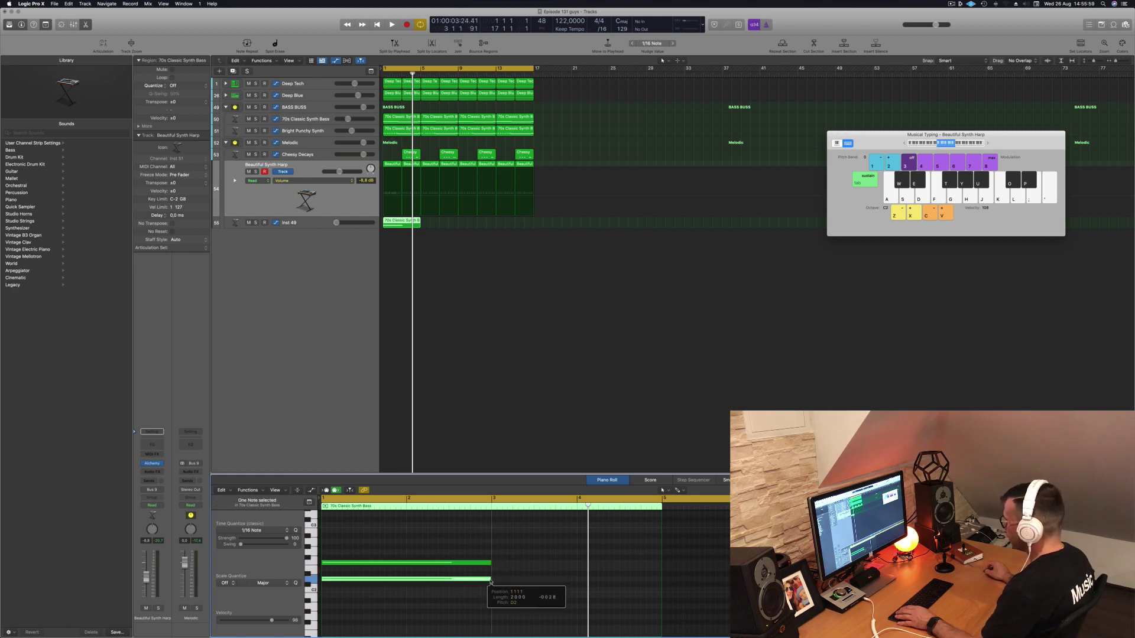
- Duplicate the stacked note pair at bar 3 and repeat the four-bar region along the Inst 49 track to bar 17
left_click_drag(461, 541, 441, 589)
left_click_drag(406, 563, 578, 564)
left_click_drag(414, 220, 506, 225)
- Load Alchemy's 1970s Analog Arp preset from the Arpeggiated category on the Inst 49 track and play the loop
left_click(322, 222)
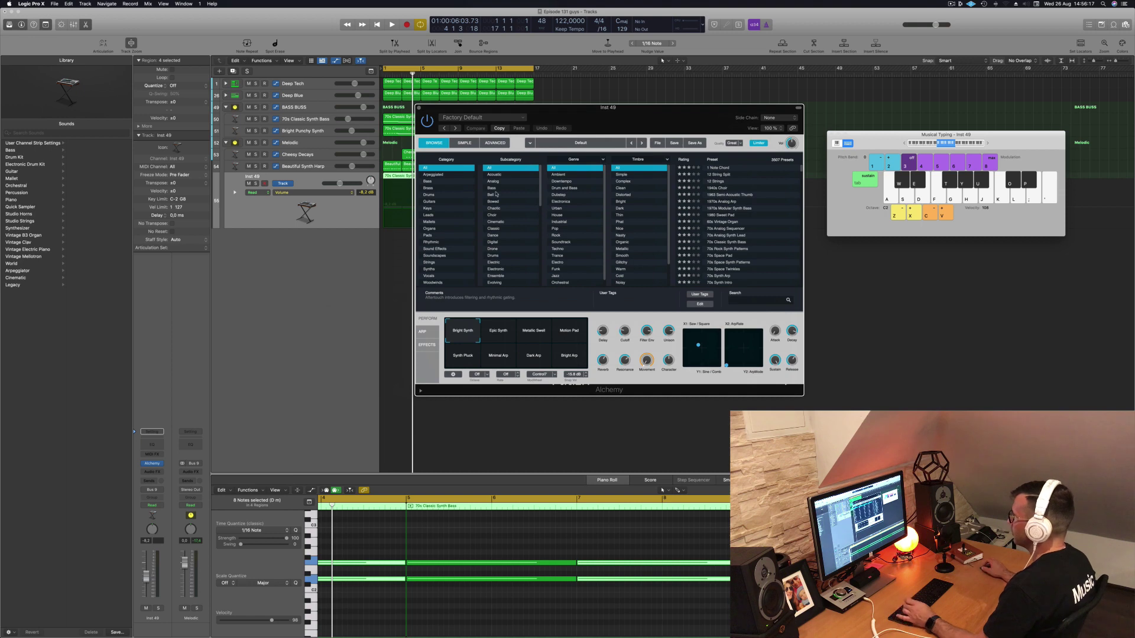
left_click(446, 176)
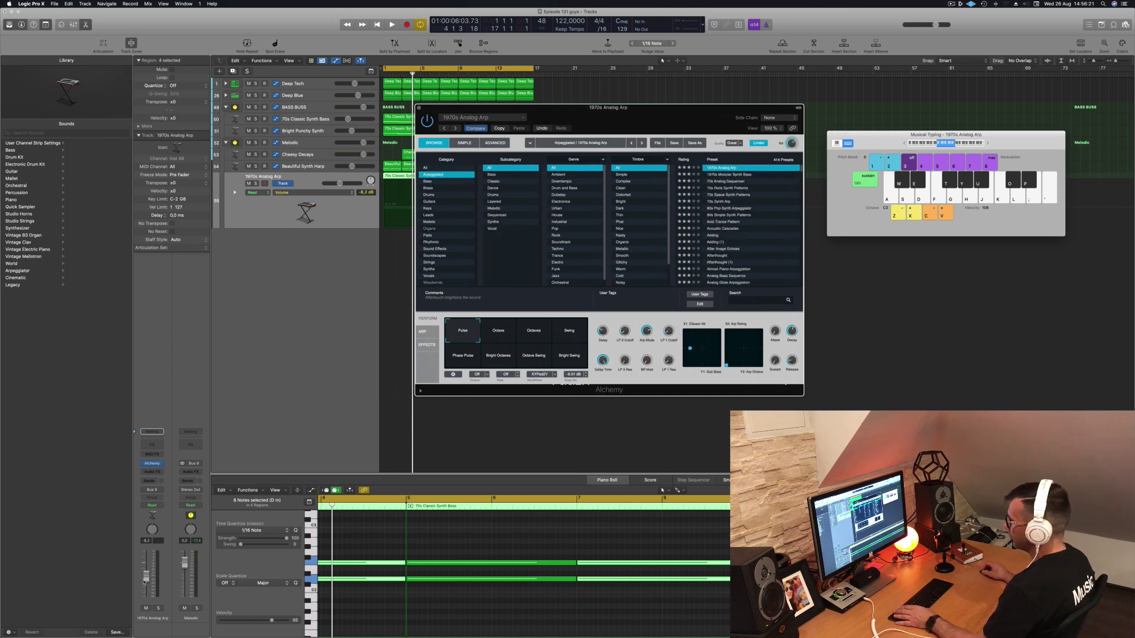
key("space")
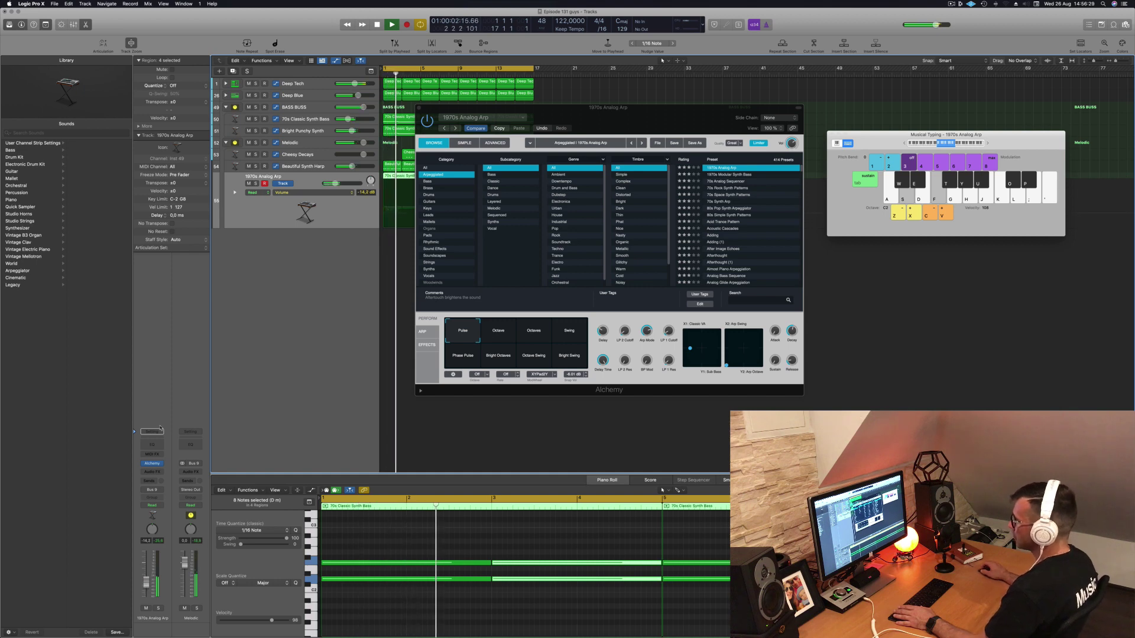
- Raise the 1970s Analog Arp track's volume to about -13.4 dB during playback, moving its Alchemy window aside
left_click(151, 464)
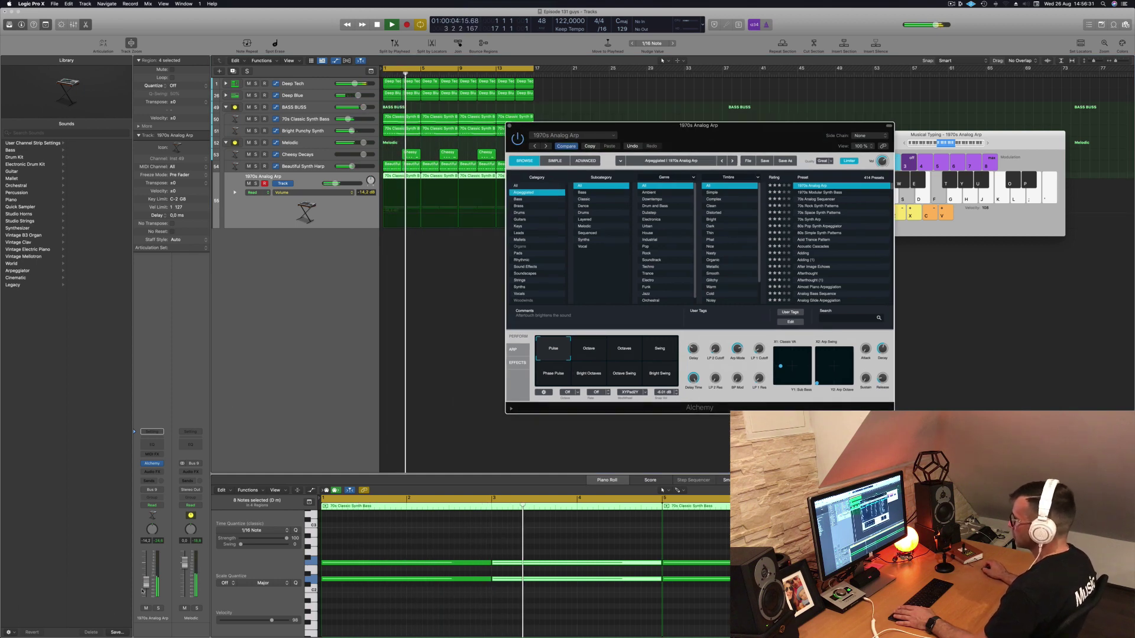
left_click(306, 322)
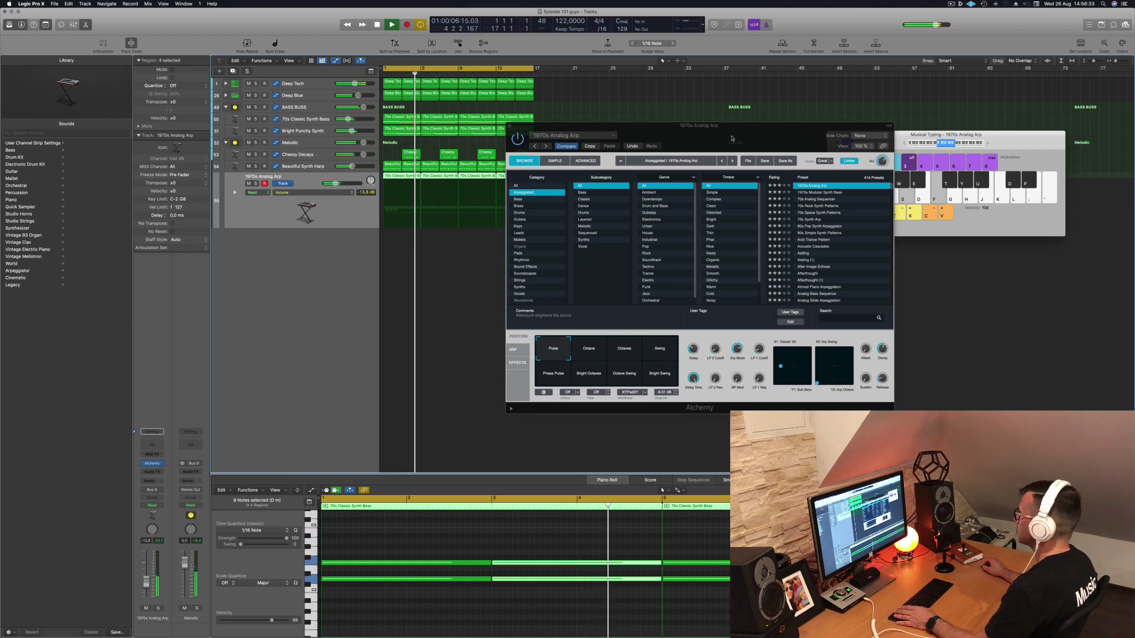
left_click_drag(727, 137, 821, 140)
left_click_drag(150, 592, 150, 591)
left_click(236, 431)
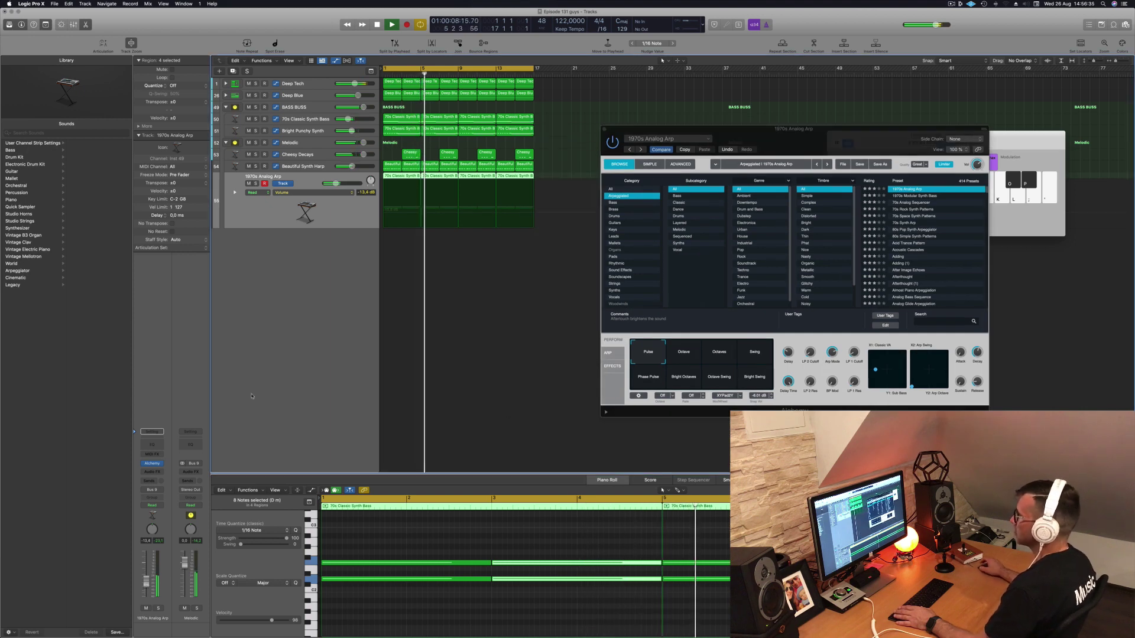
key("space")
key("space")
- Add a Channel EQ to the Melodic stack and enable its low cut at 232 Hz with an 18 dB/Oct slope
left_click(297, 143)
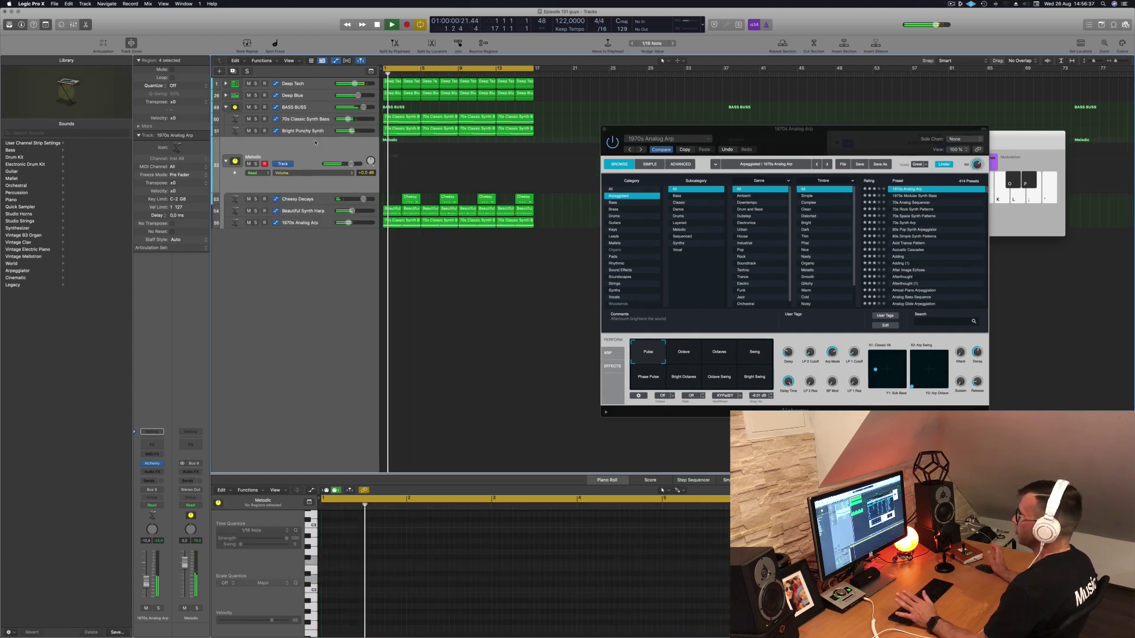
left_click(155, 450)
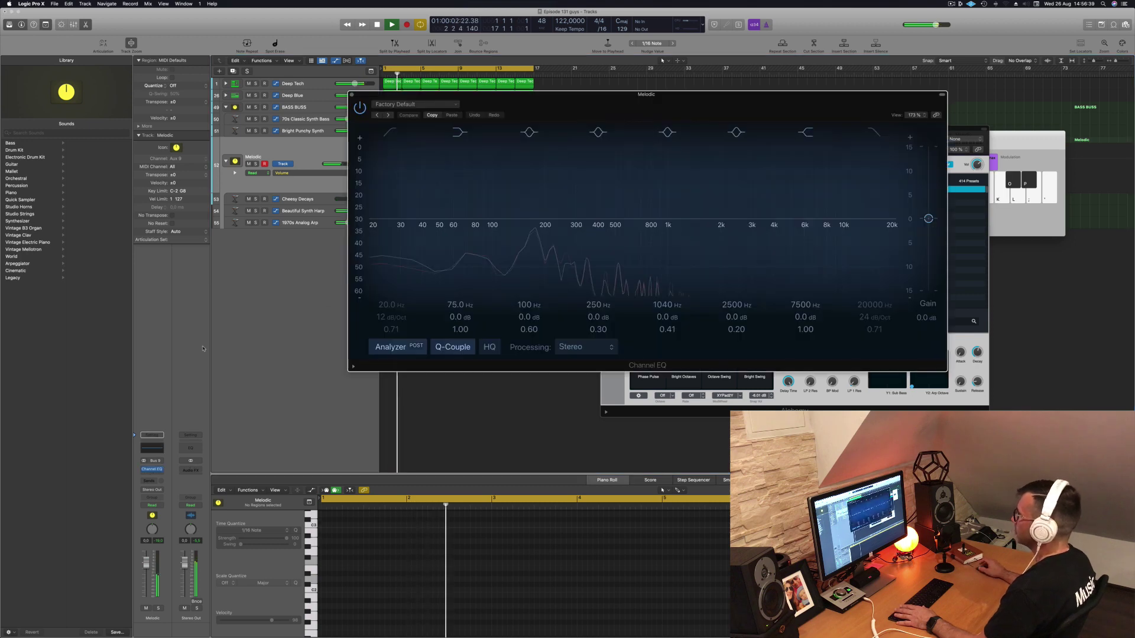
left_click(390, 132)
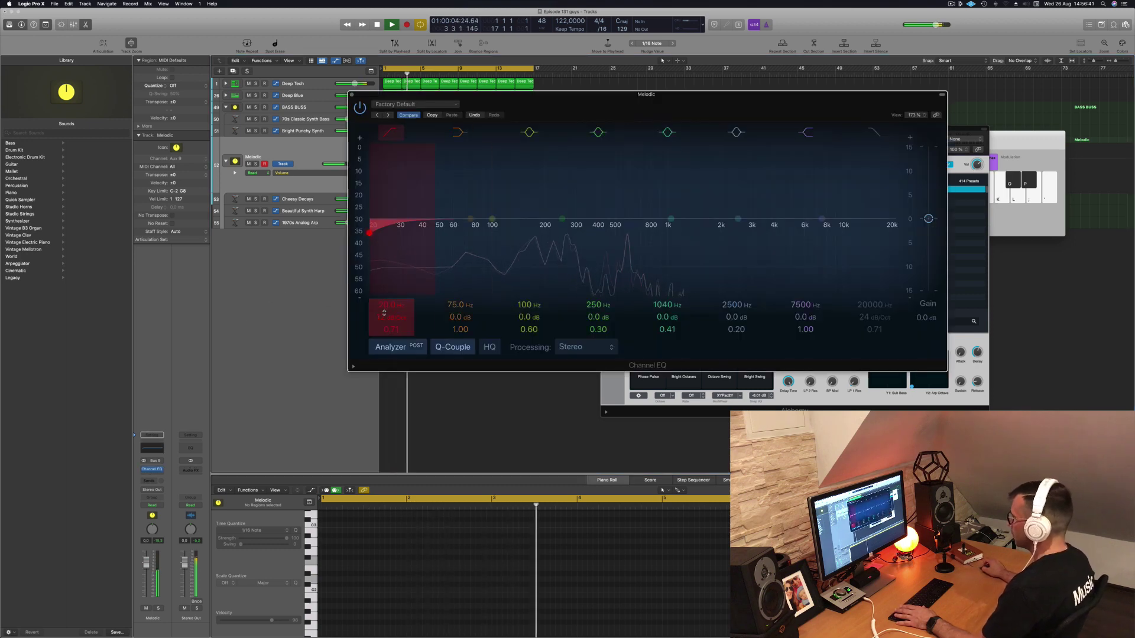
left_click_drag(370, 232, 565, 233)
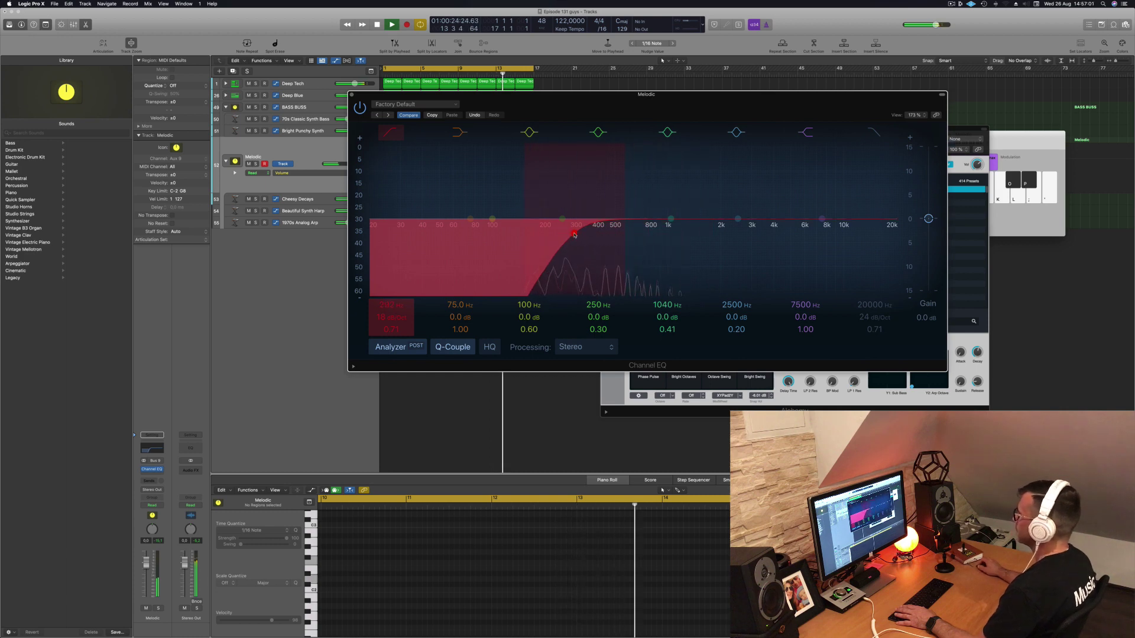
left_click_drag(566, 235, 559, 232)
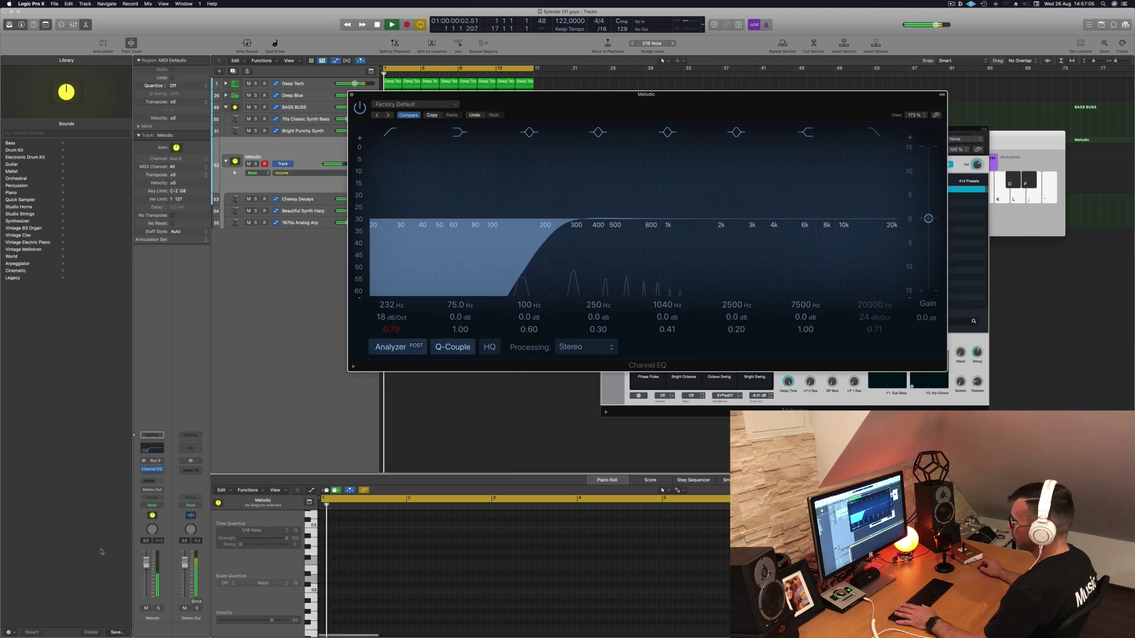
- Play the loop from the start and add a send to Bus 10 on the Melodic stack
left_click(144, 563)
key("space")
key("space")
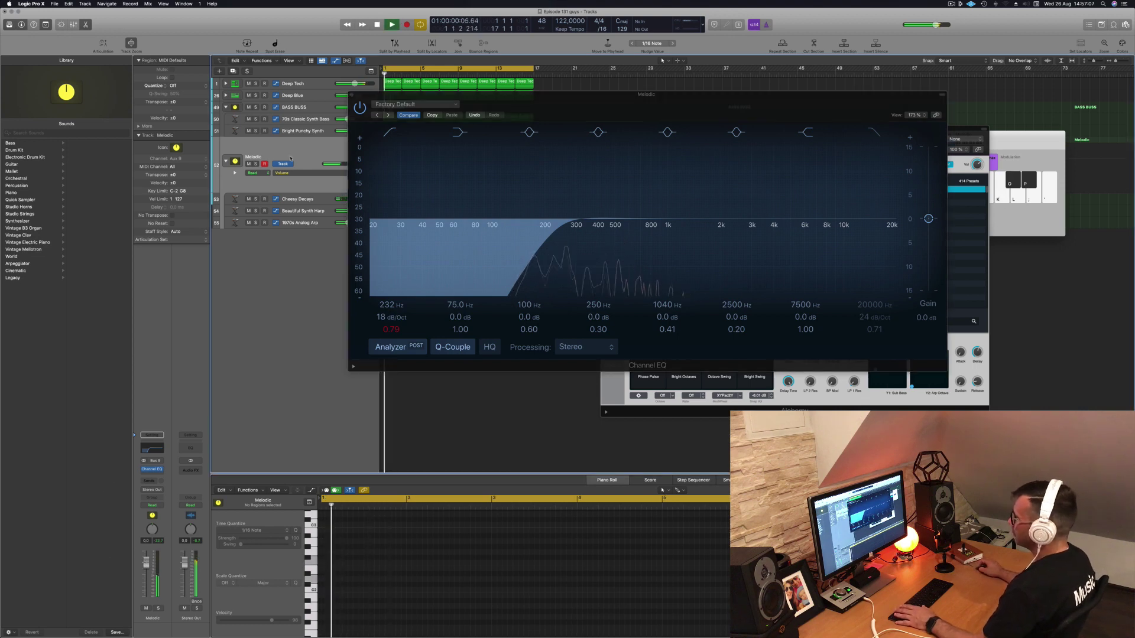
key("space")
key("space")
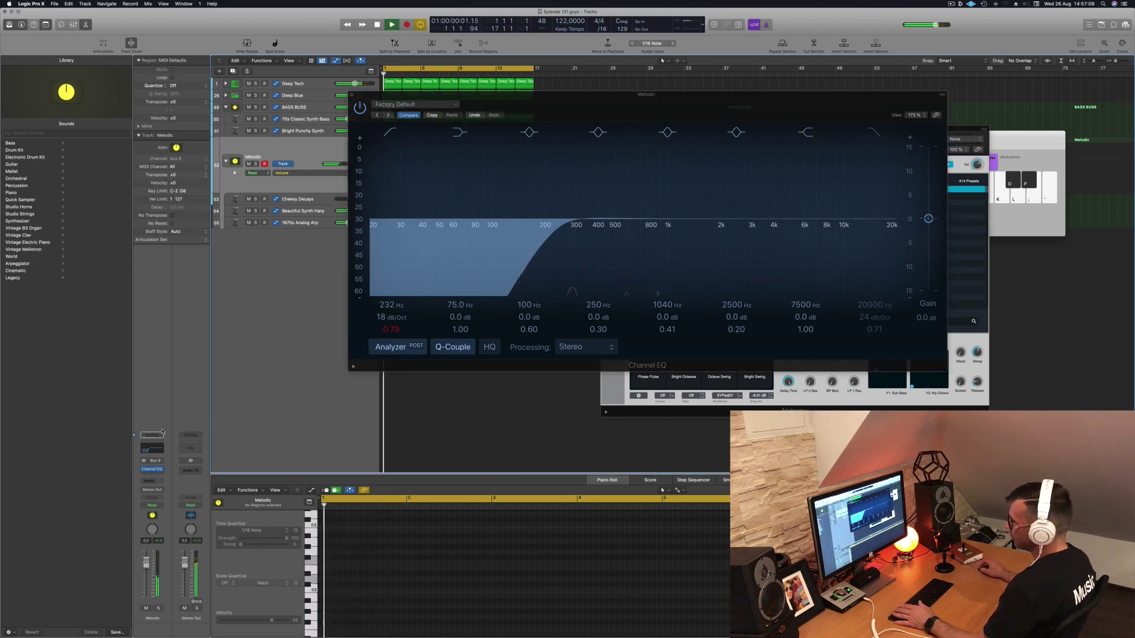
left_click(146, 481)
mouse_move(151, 491)
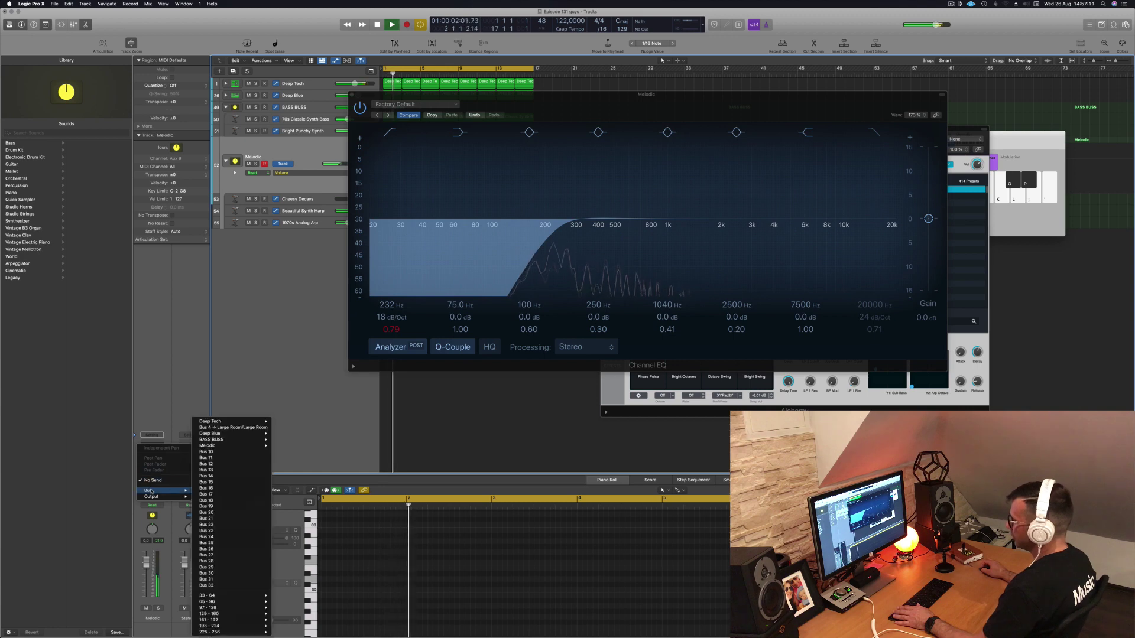
left_click(219, 453)
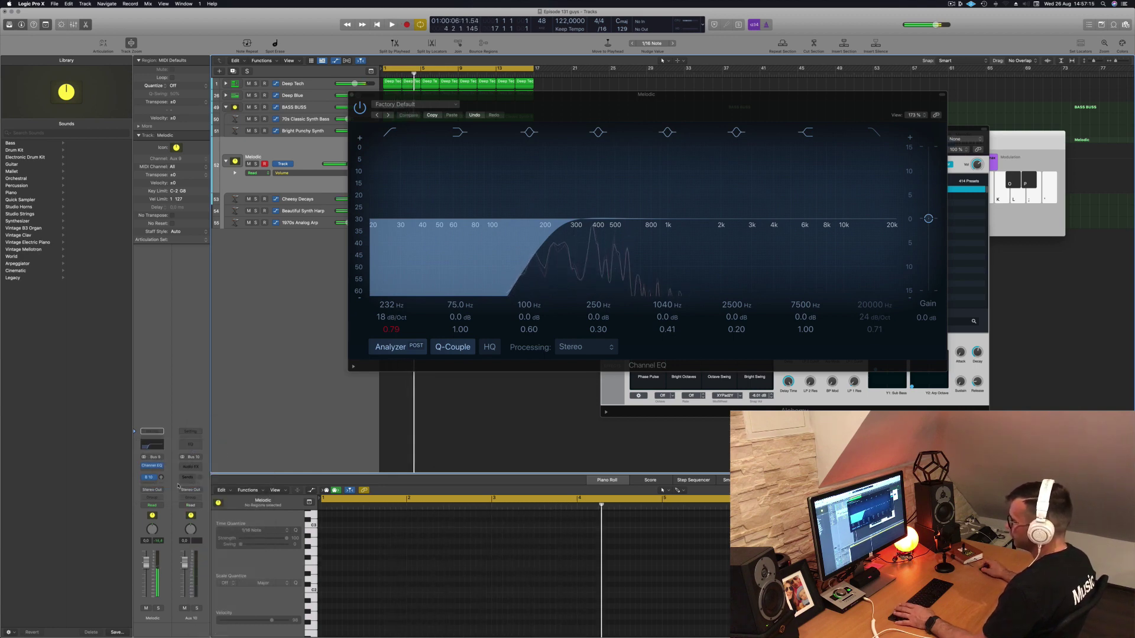
- Insert a SilverVerb reverb on the Aux 10 channel and arrange the plug-in windows so the tracks are visible
left_click(193, 467)
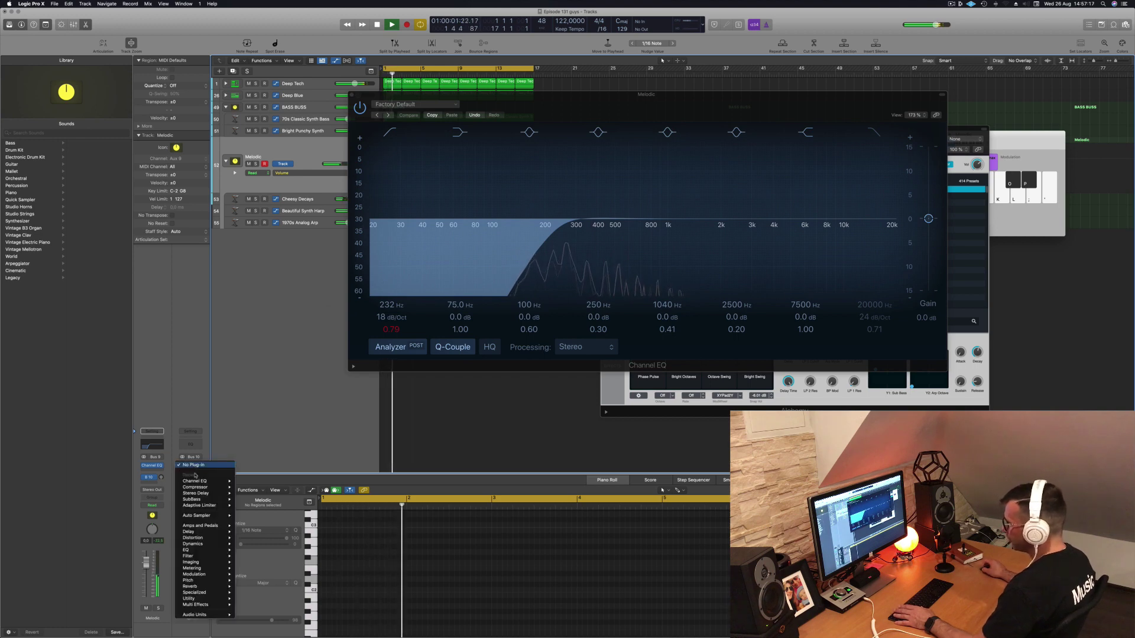
mouse_move(198, 552)
mouse_move(200, 586)
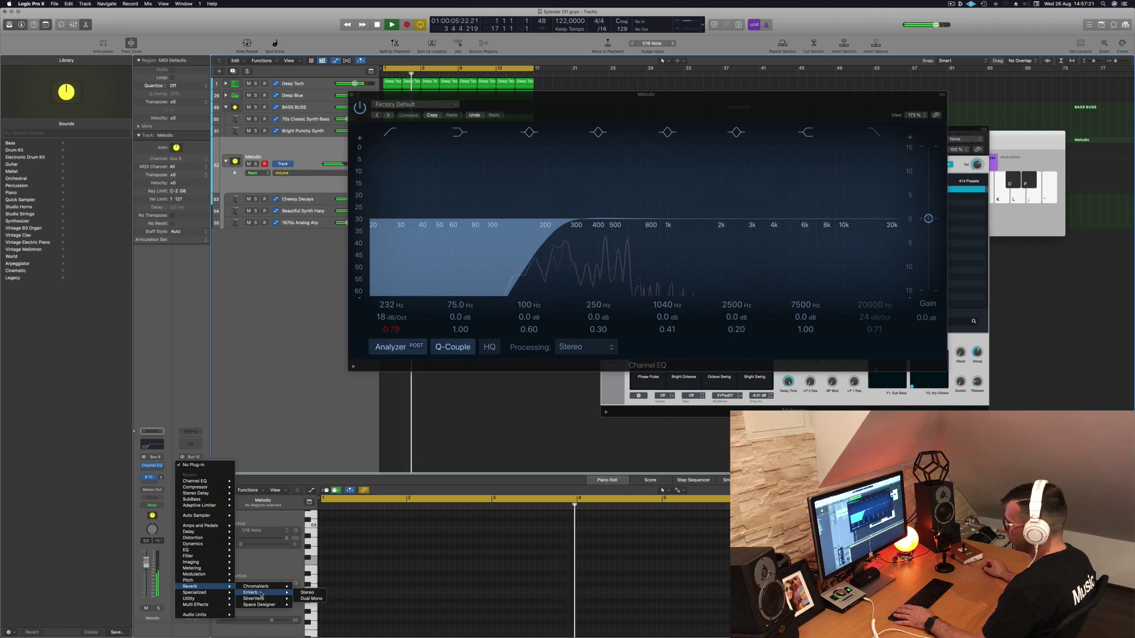
mouse_move(254, 598)
left_click(307, 599)
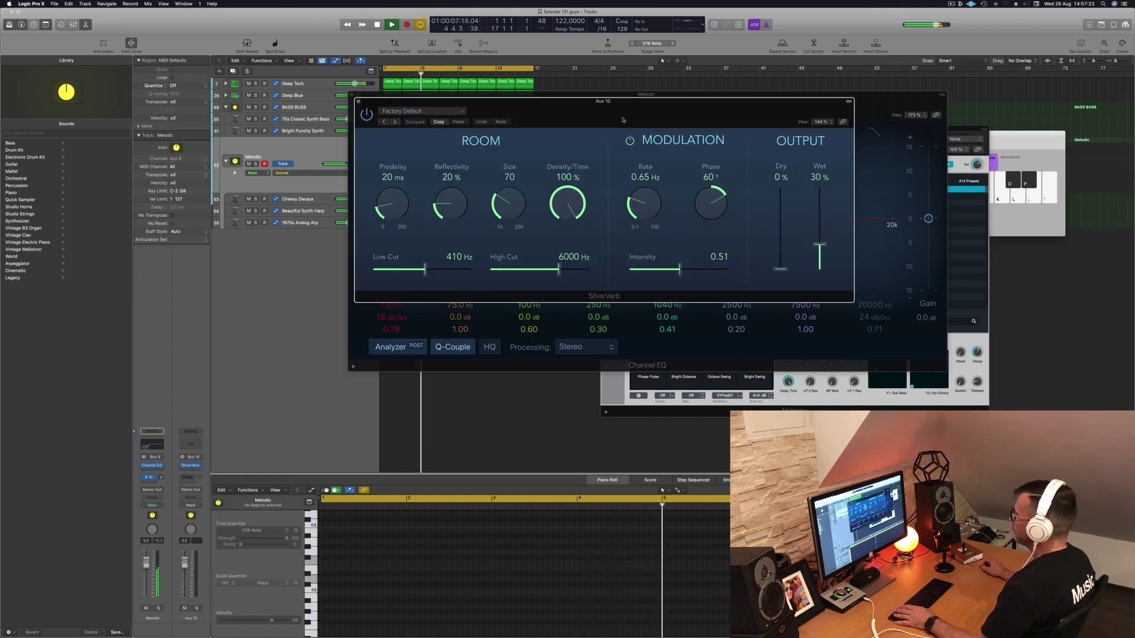
left_click_drag(648, 104, 490, 185)
left_click_drag(561, 95, 931, 93)
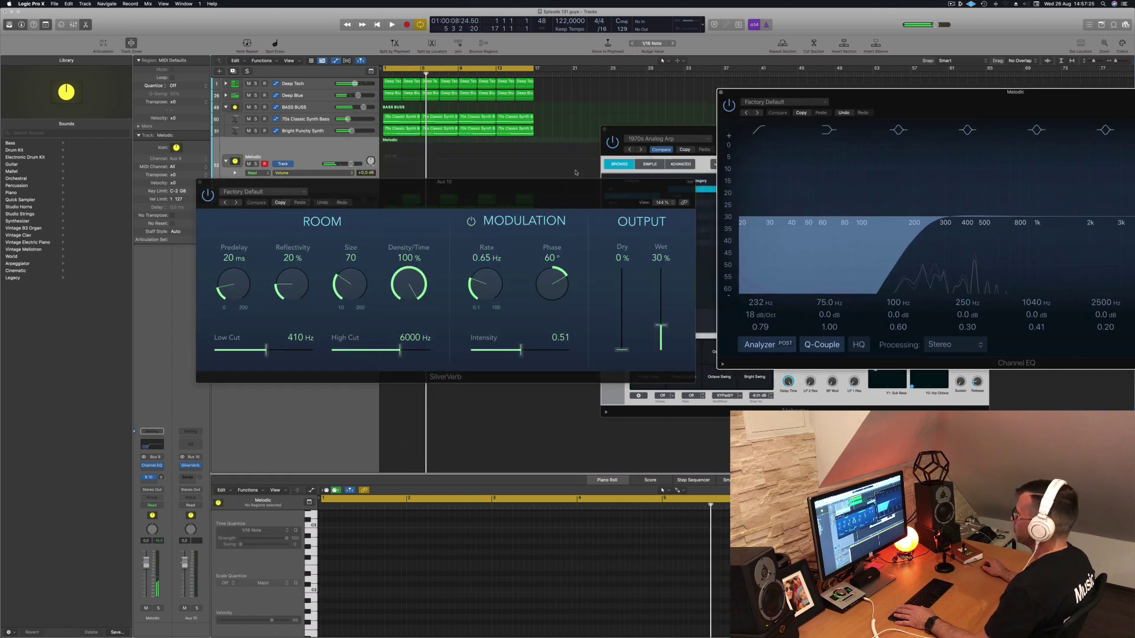
left_click_drag(513, 191, 662, 237)
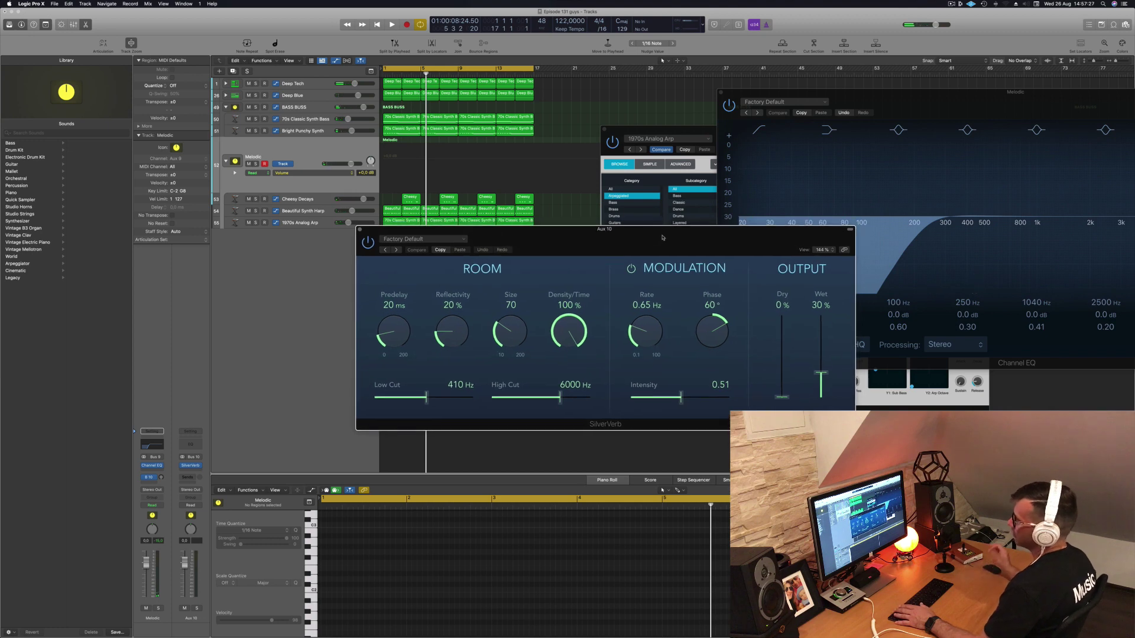
- Load SilverVerb's grandiose preset at 100% wet and raise the Melodic stack's Bus 10 send during playback
key("space")
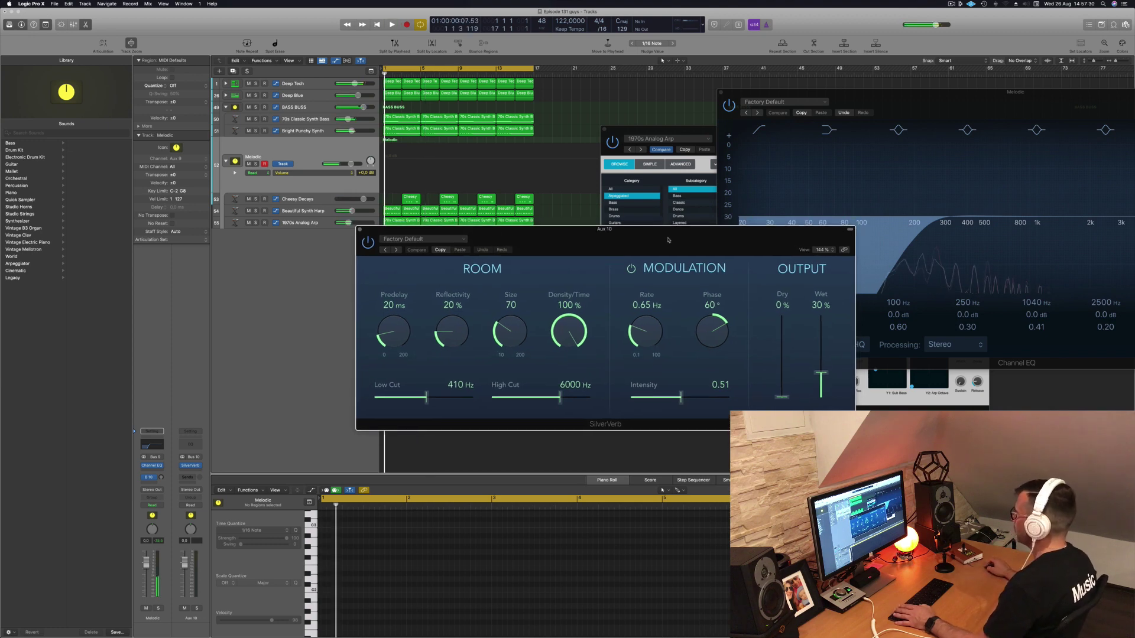
left_click(430, 240)
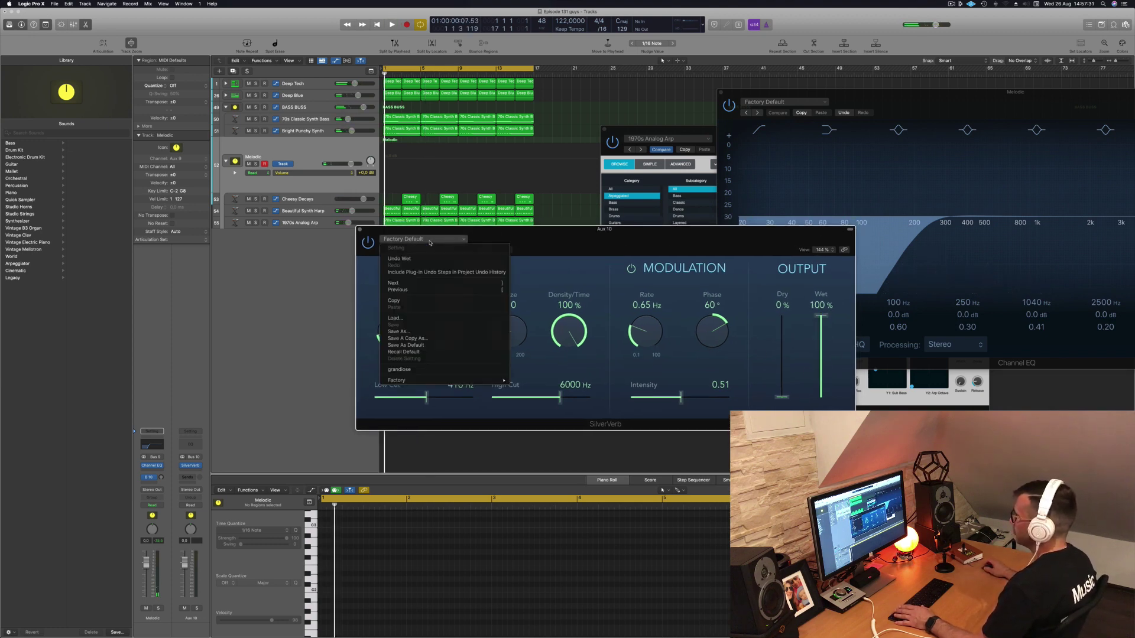
left_click(400, 370)
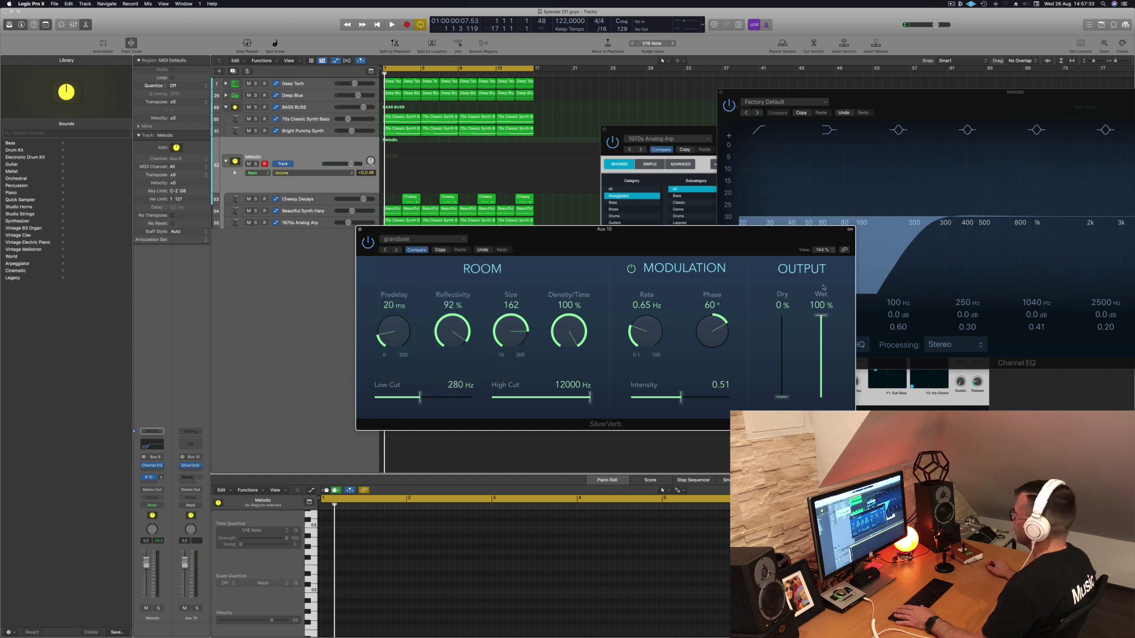
left_click_drag(676, 252, 815, 250)
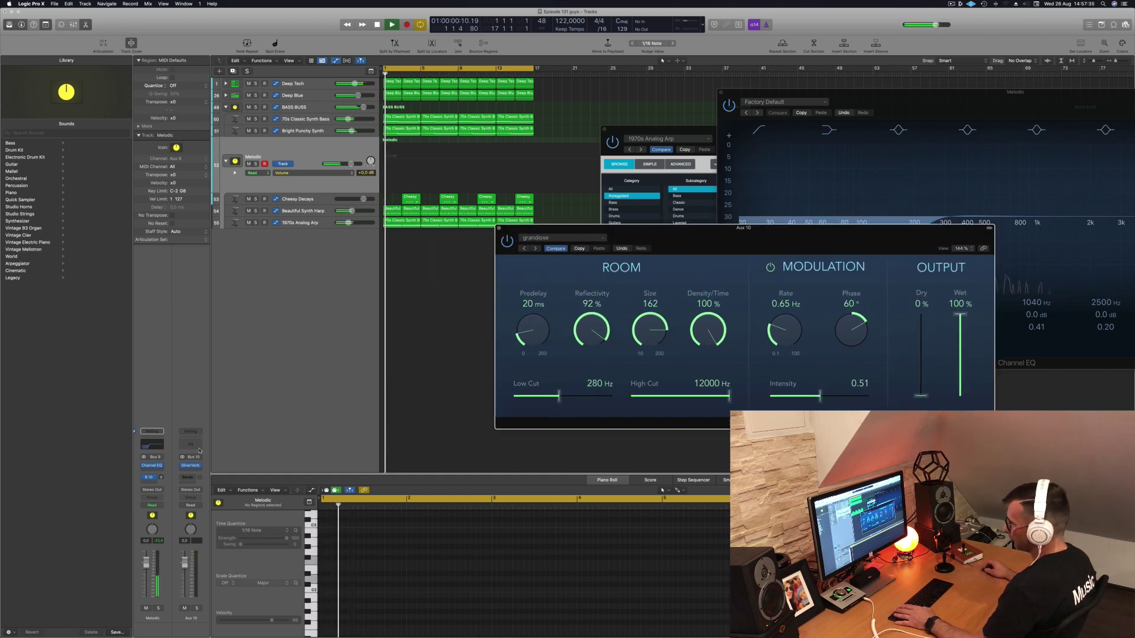
left_click_drag(161, 478, 161, 479)
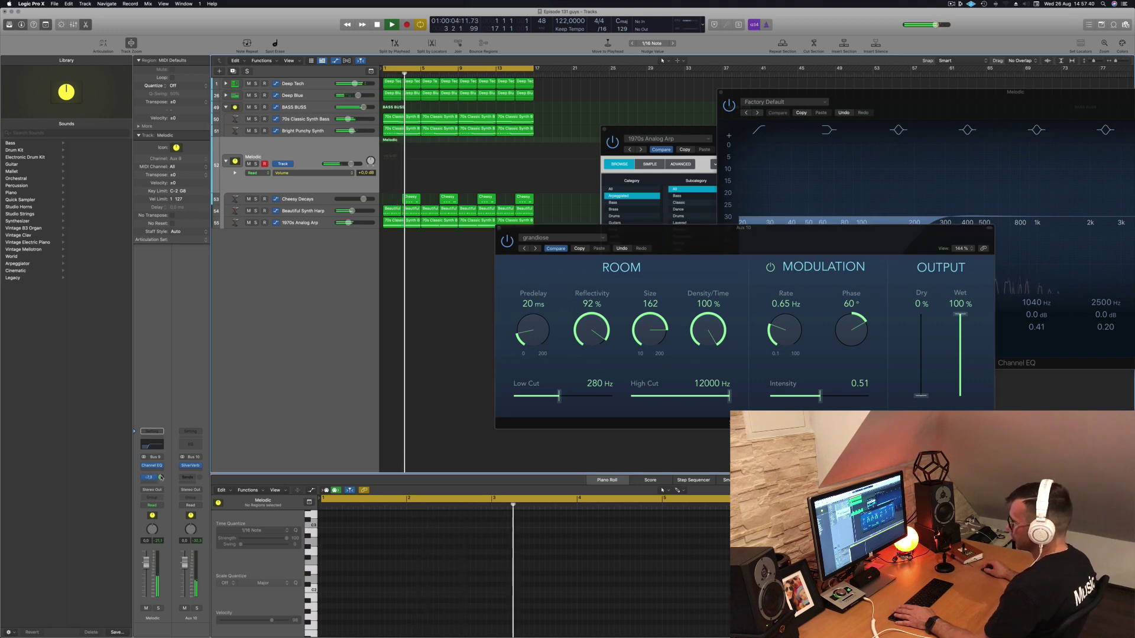
- Add a Channel EQ to Aux 10 with a 488 Hz, 12 dB/Oct low cut, and readjust the Bus 10 send level
double_click(189, 448)
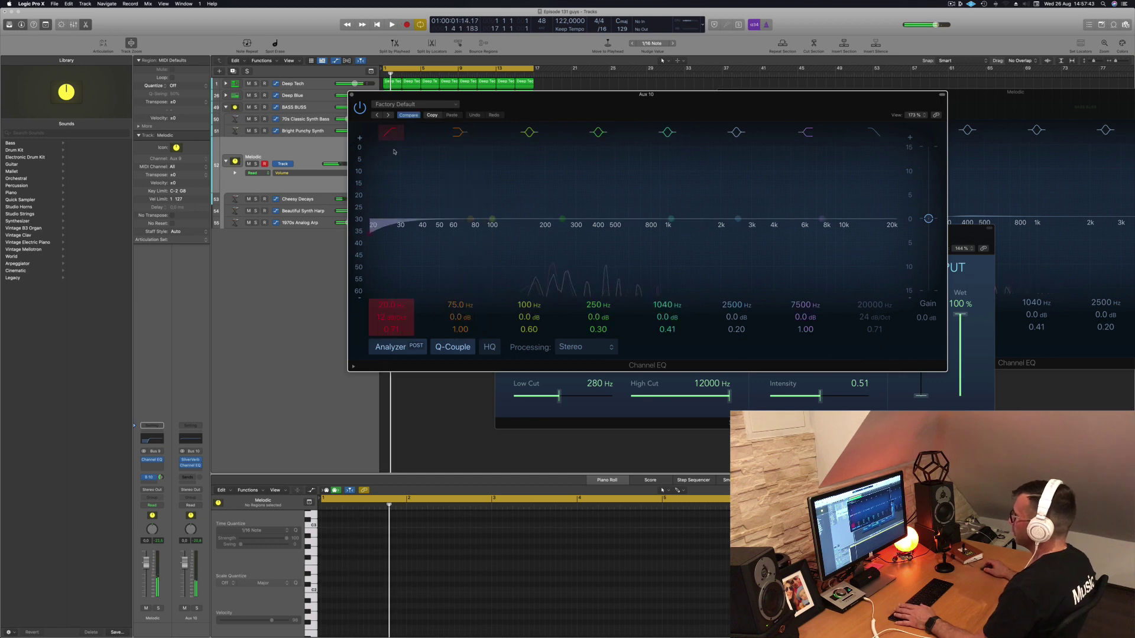
left_click_drag(431, 200, 605, 184)
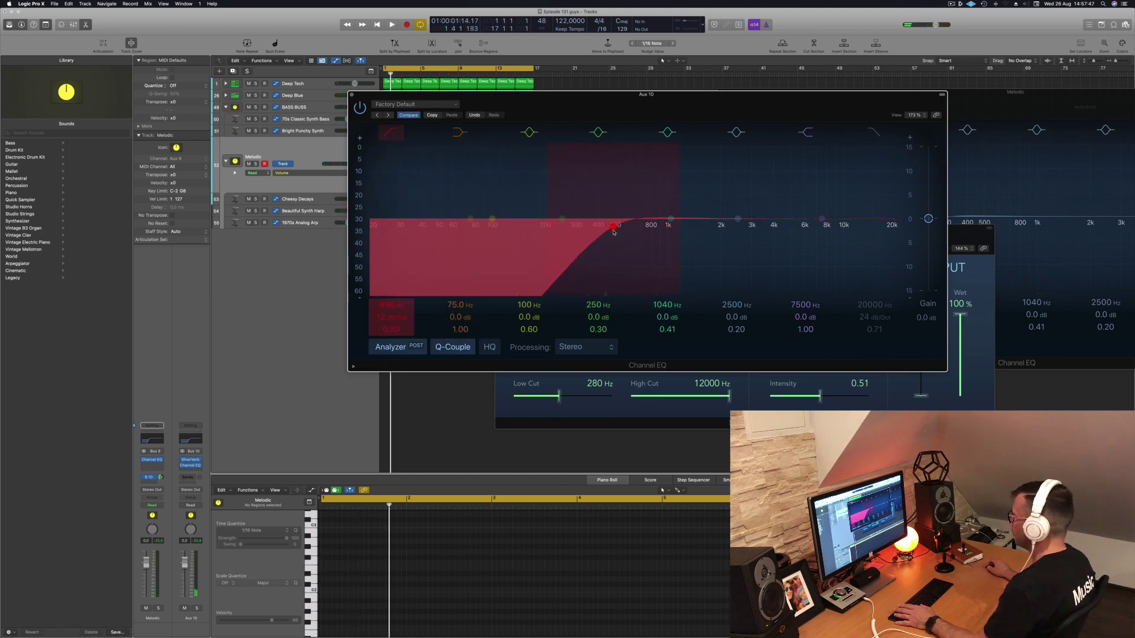
key("space")
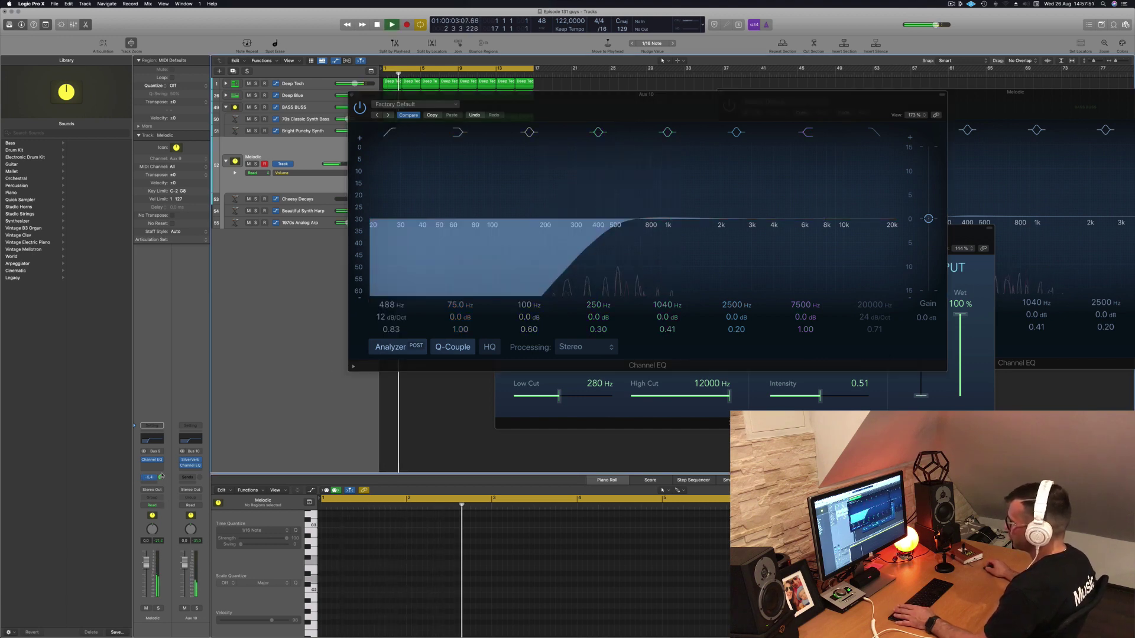
left_click_drag(161, 478, 161, 480)
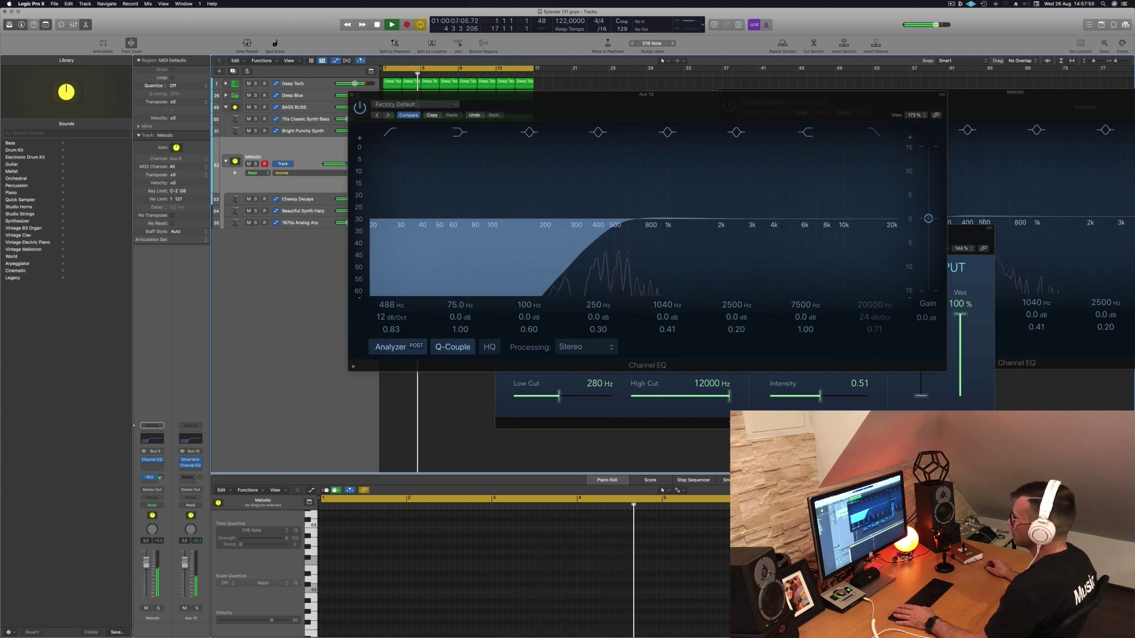
left_click_drag(450, 109, 799, 121)
key("Return")
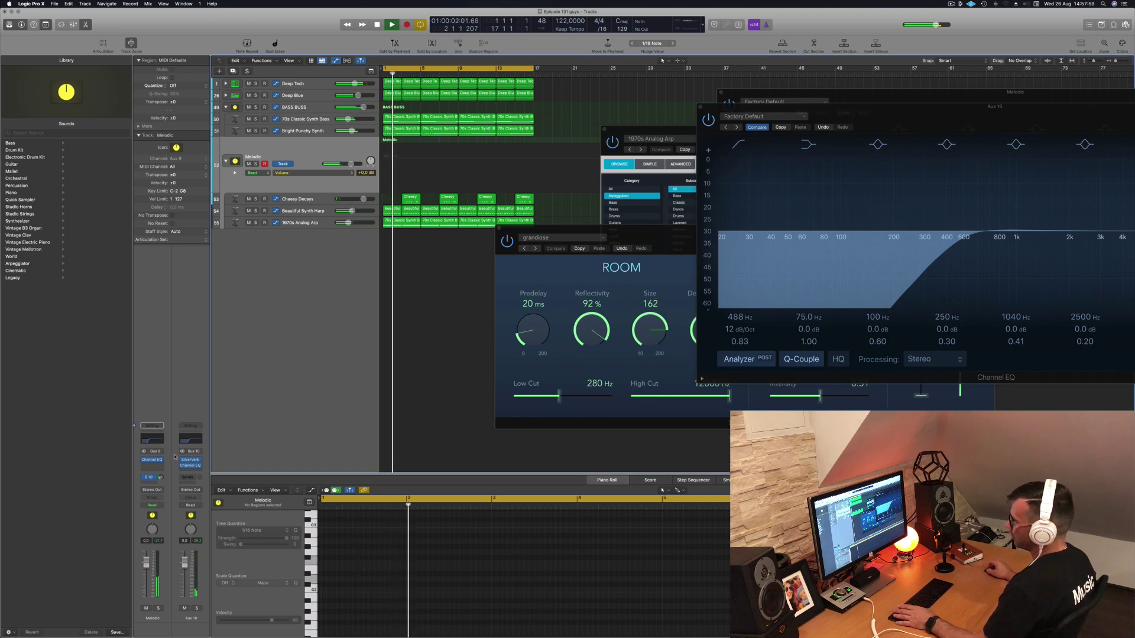
- Set the Melodic stack's automation to Touch and record a movement of its Bus 10 send level
left_click(152, 505)
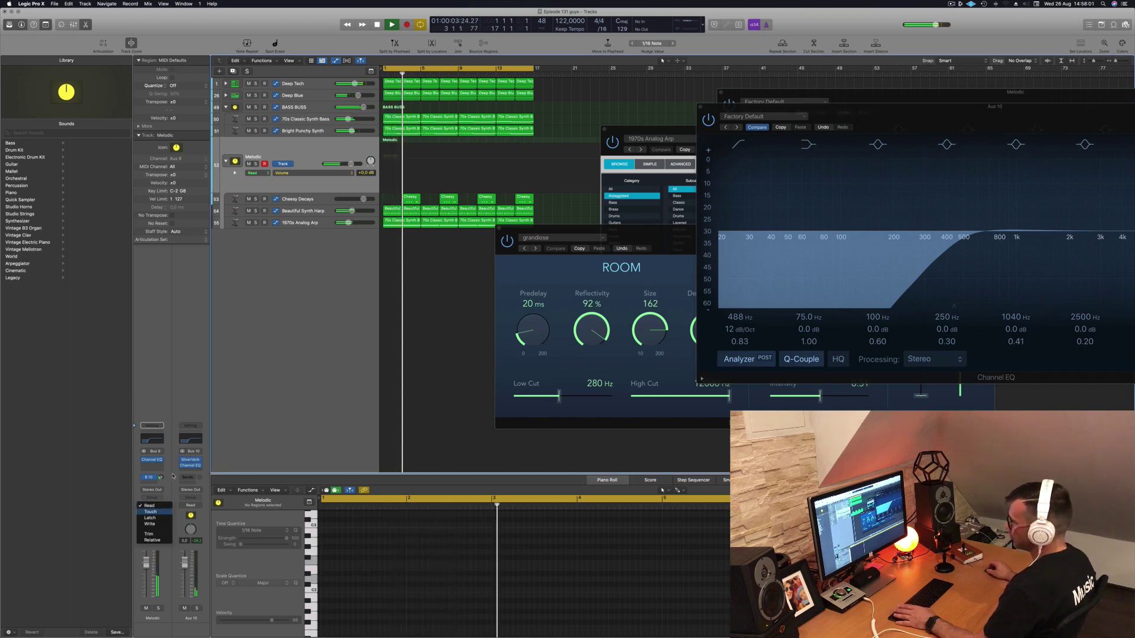
left_click(155, 513)
left_click_drag(161, 478, 161, 475)
key("space")
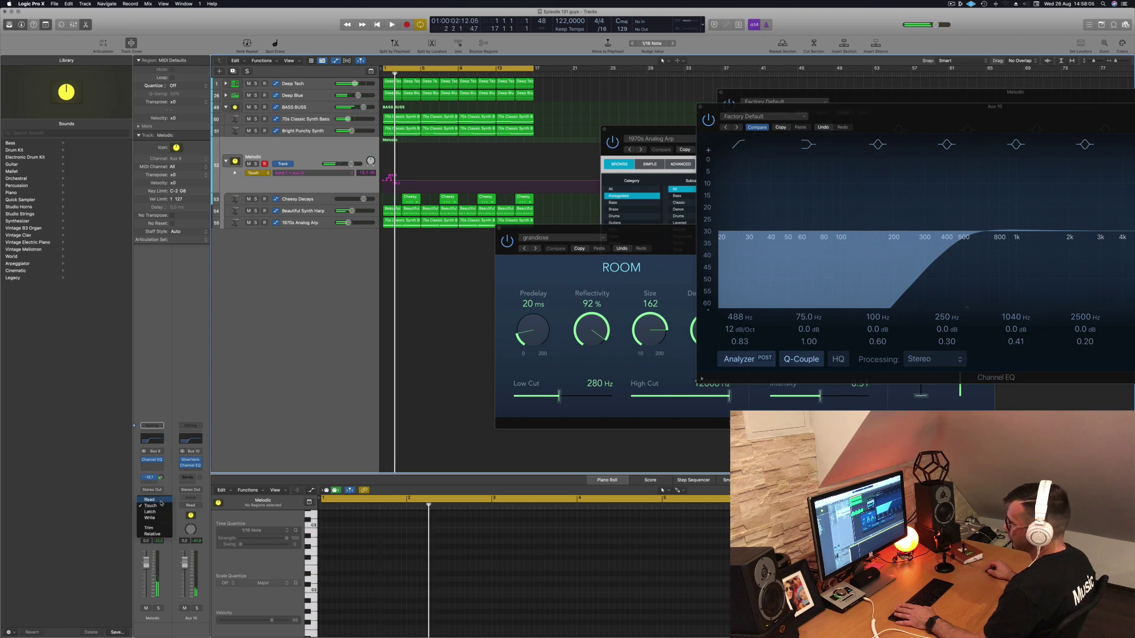
- Replace the recorded send automation with a steady rise from bar 1 to bar 17, dropping back at bar 17, and play it
left_click_drag(395, 181, 385, 182)
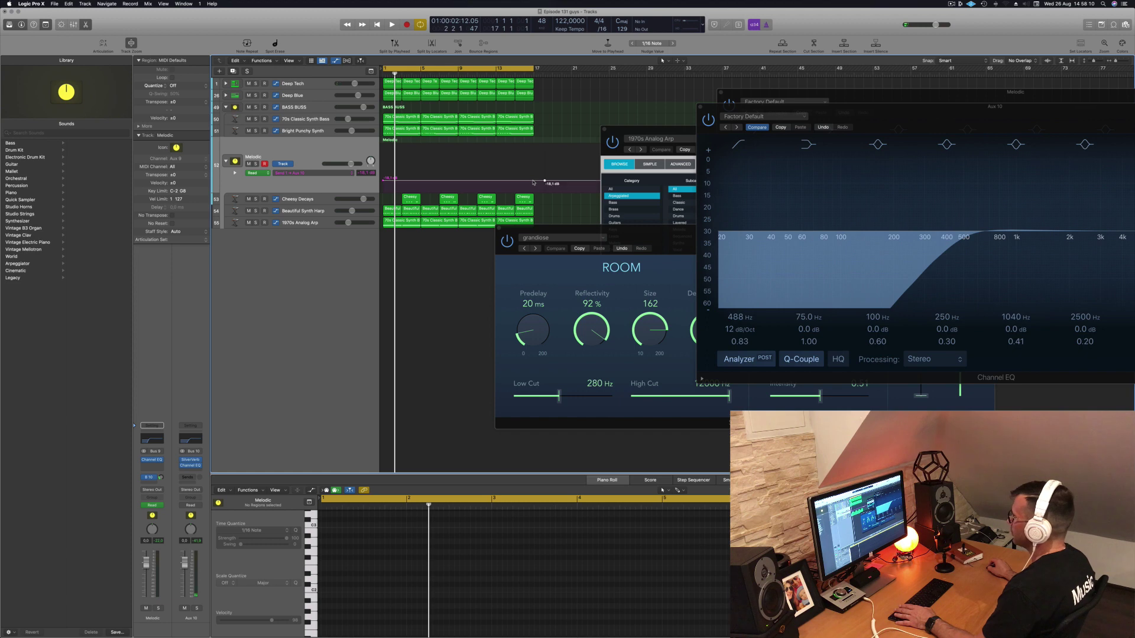
mouse_move(534, 182)
left_mouse_down()
mouse_move(533, 167)
mouse_move(533, 181)
left_mouse_up()
key("space")
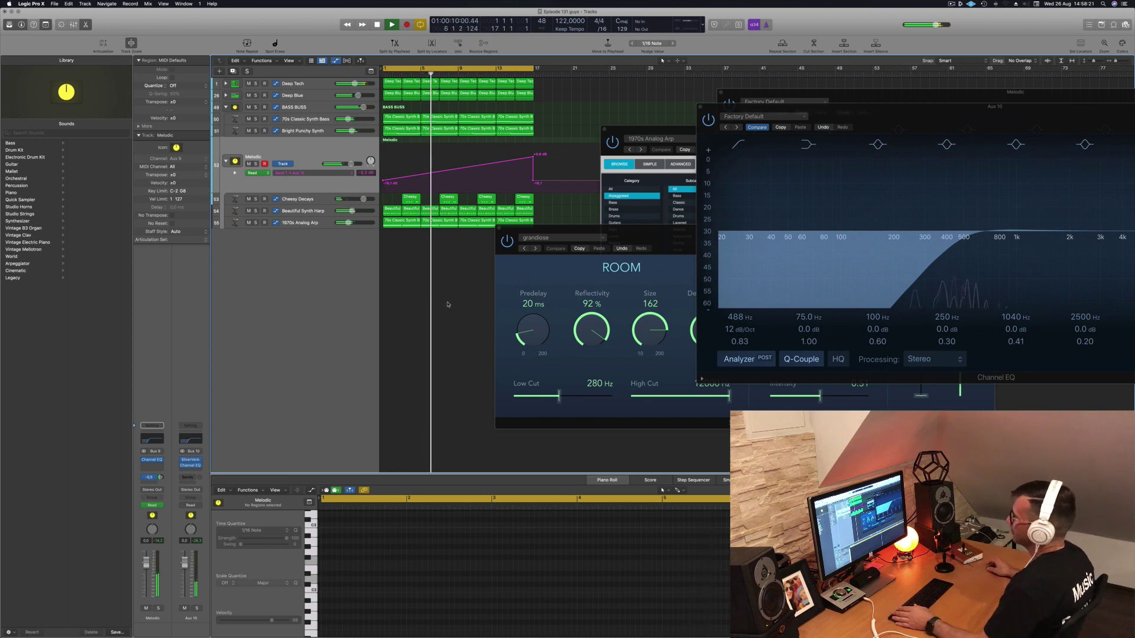
- Lower the low cut frequency slightly in Aux 10's Channel EQ, closing the SilverVerb and EQ windows
left_click_drag(665, 238, 654, 300)
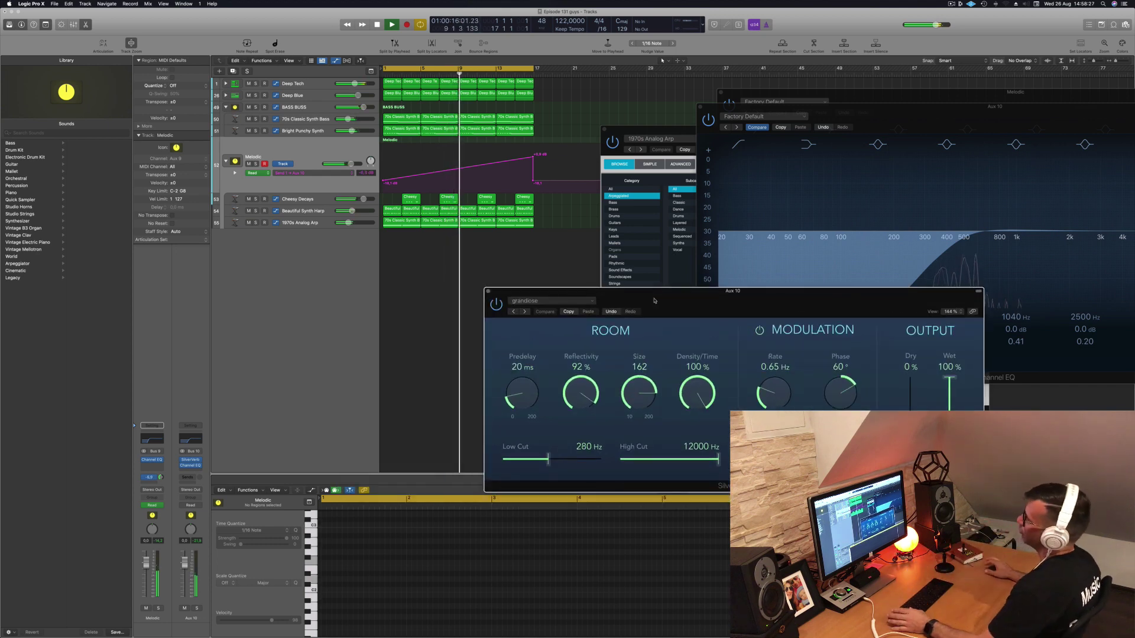
left_click_drag(669, 300, 612, 312)
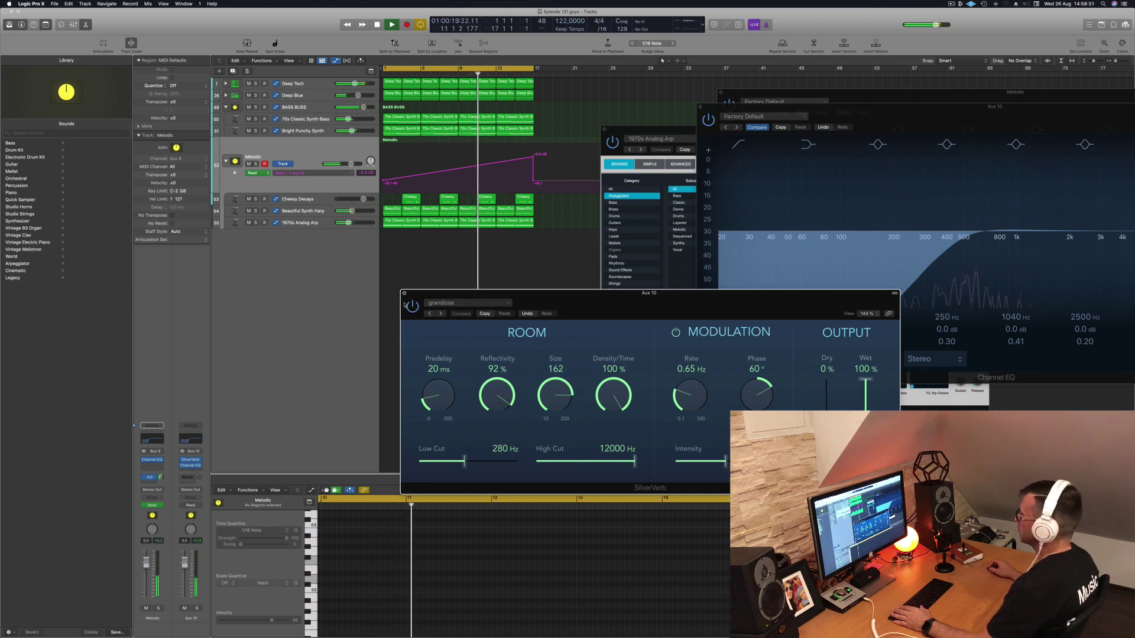
left_click(404, 293)
left_click_drag(880, 114, 749, 220)
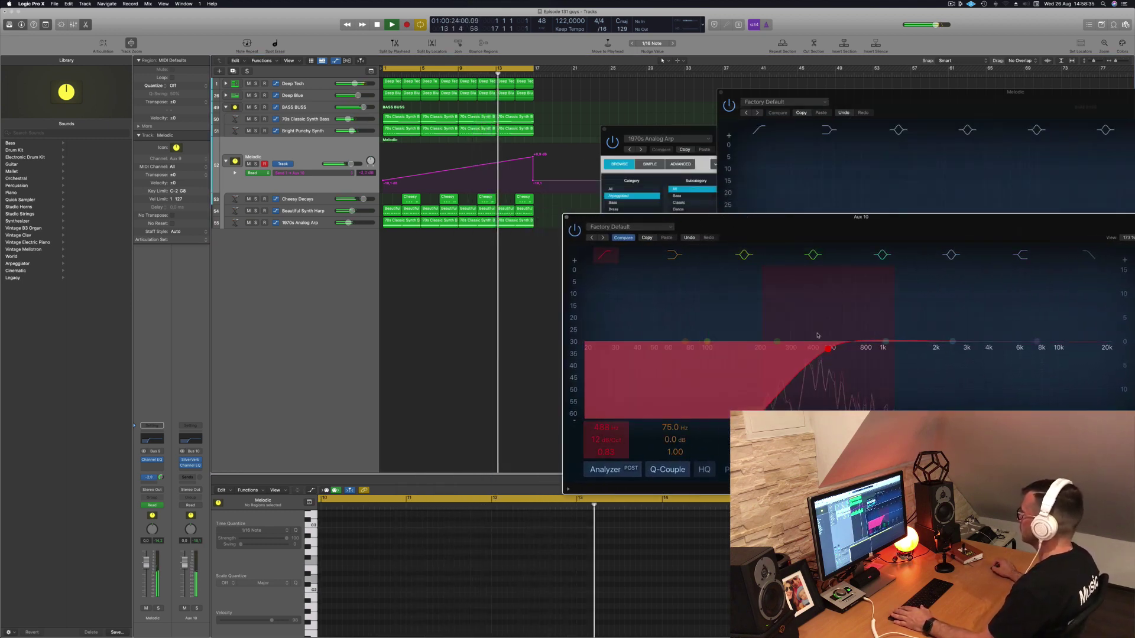
mouse_move(825, 353)
left_mouse_down()
mouse_move(804, 352)
mouse_move(821, 348)
left_mouse_up()
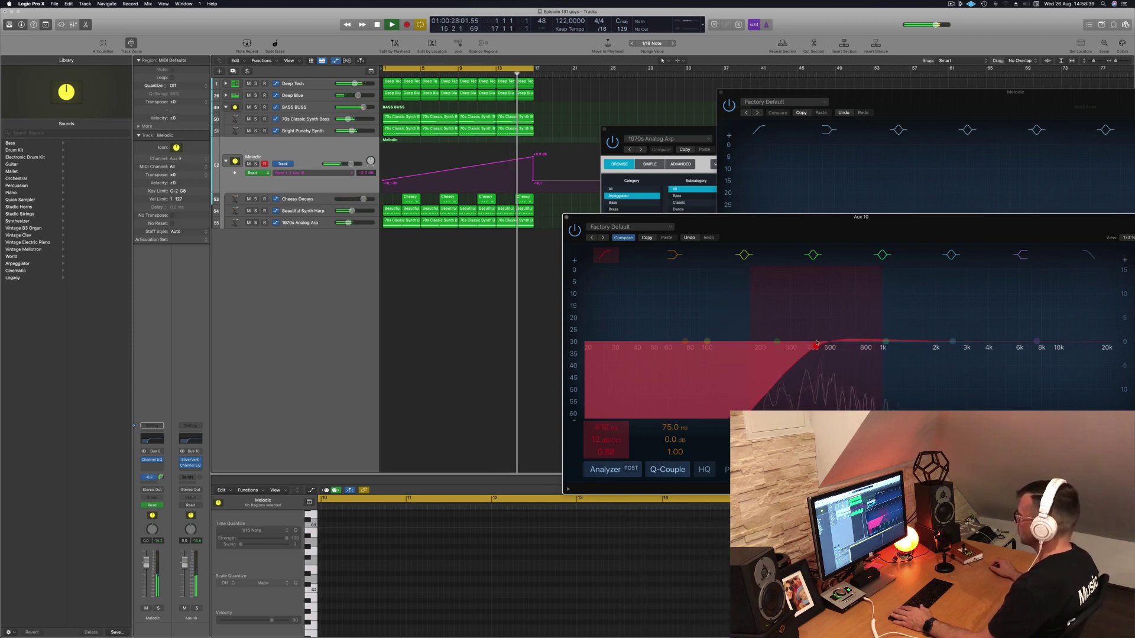
left_click(568, 218)
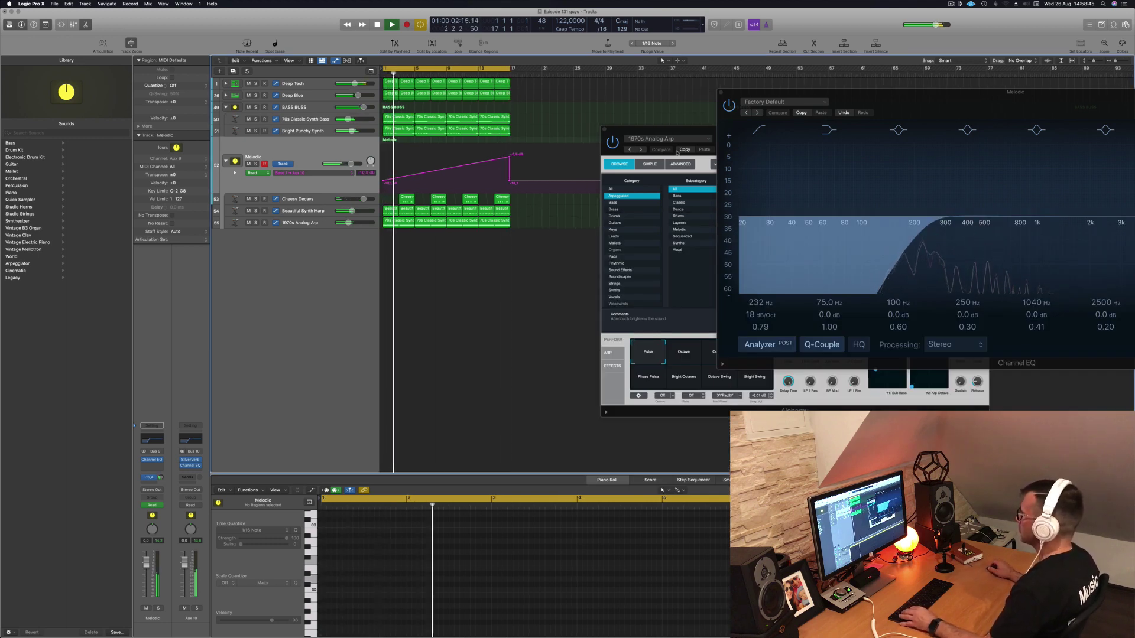
- Move the Alchemy window clear of the arrangement and lower the peak of the send automation ramp at bar 17
left_click_drag(676, 131, 851, 209)
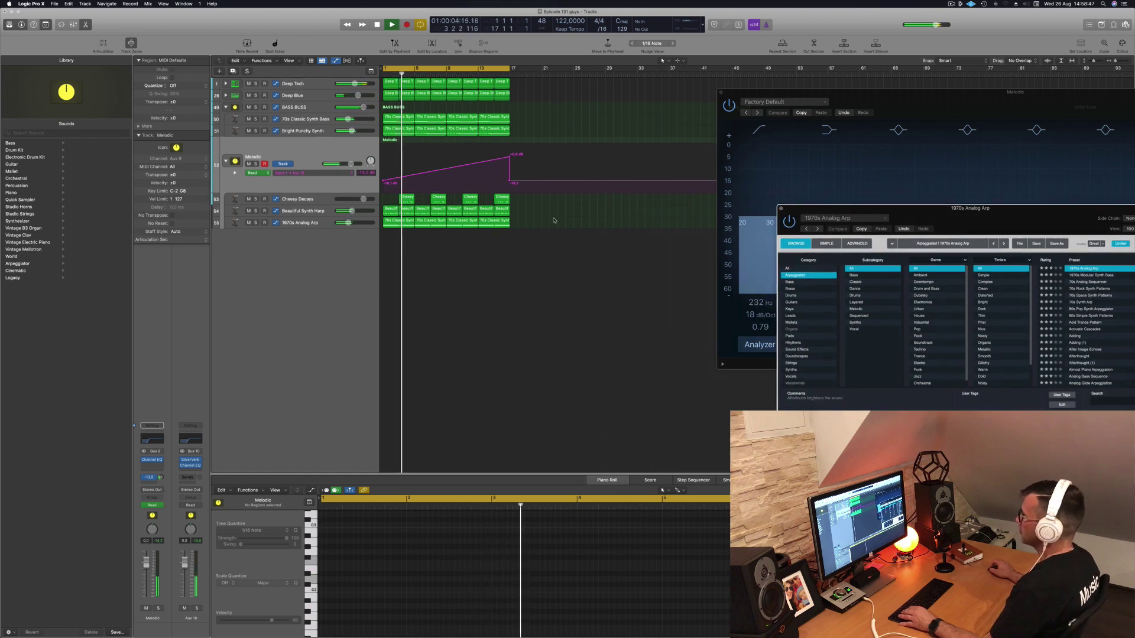
left_click(550, 298)
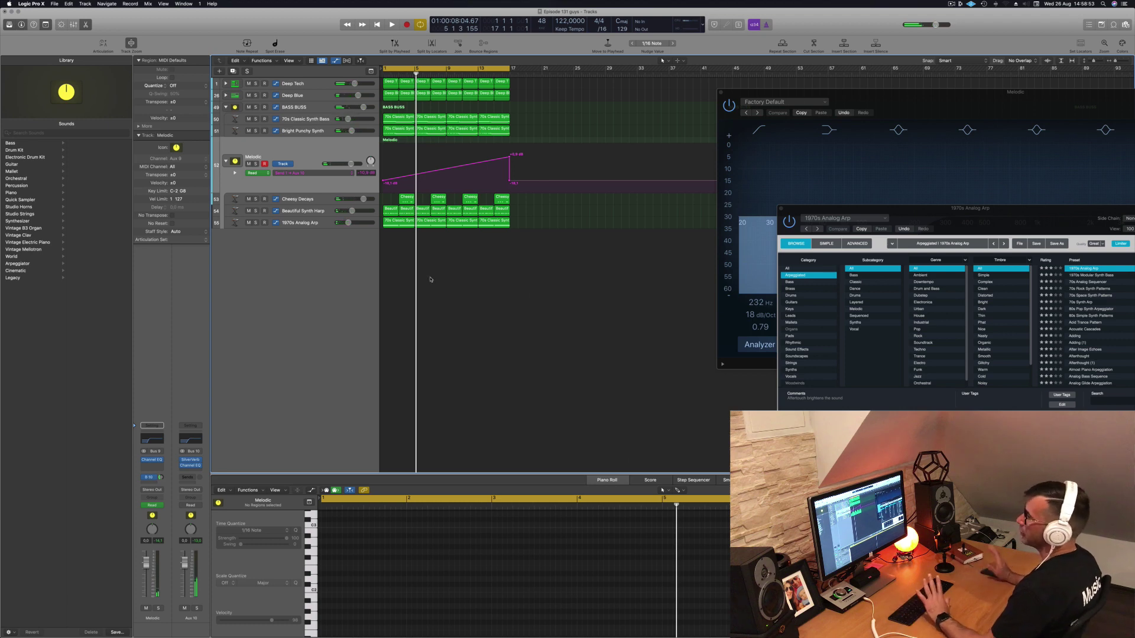
key("Return")
key("space")
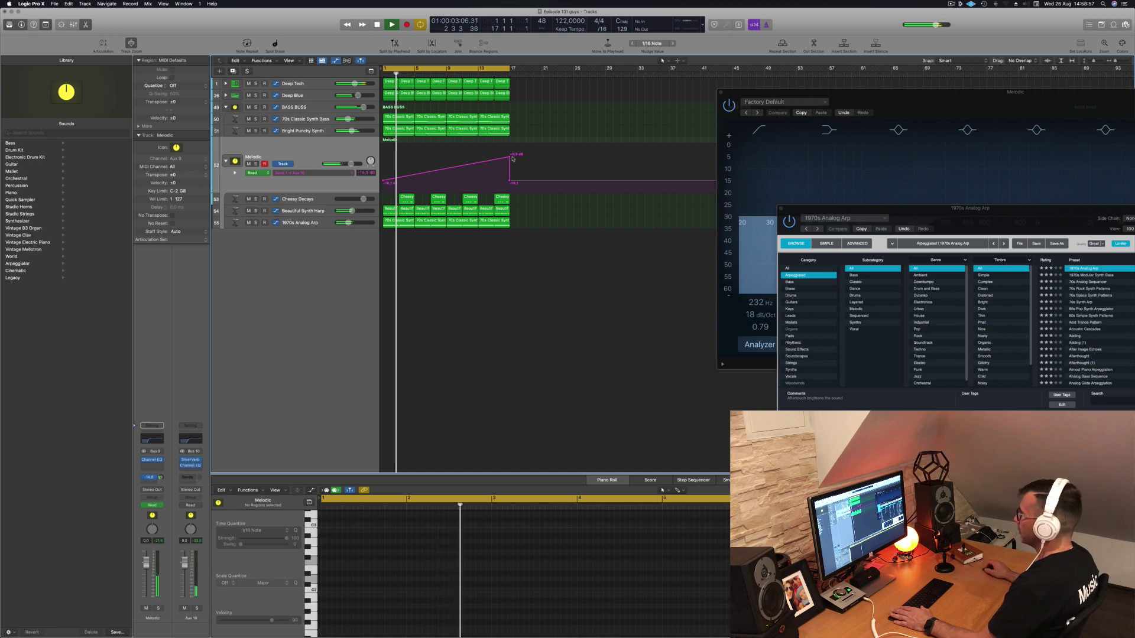
left_click_drag(509, 158, 509, 163)
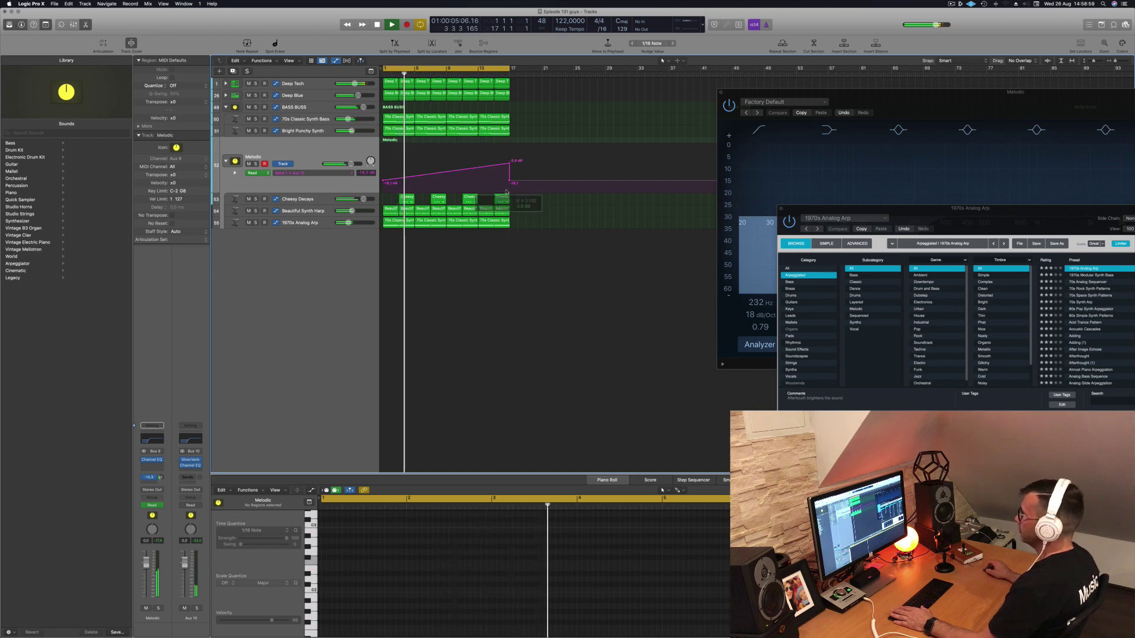
- Restart playback from the beginning and add a second send, routed to Bus 11, on the Melodic stack
key("Return")
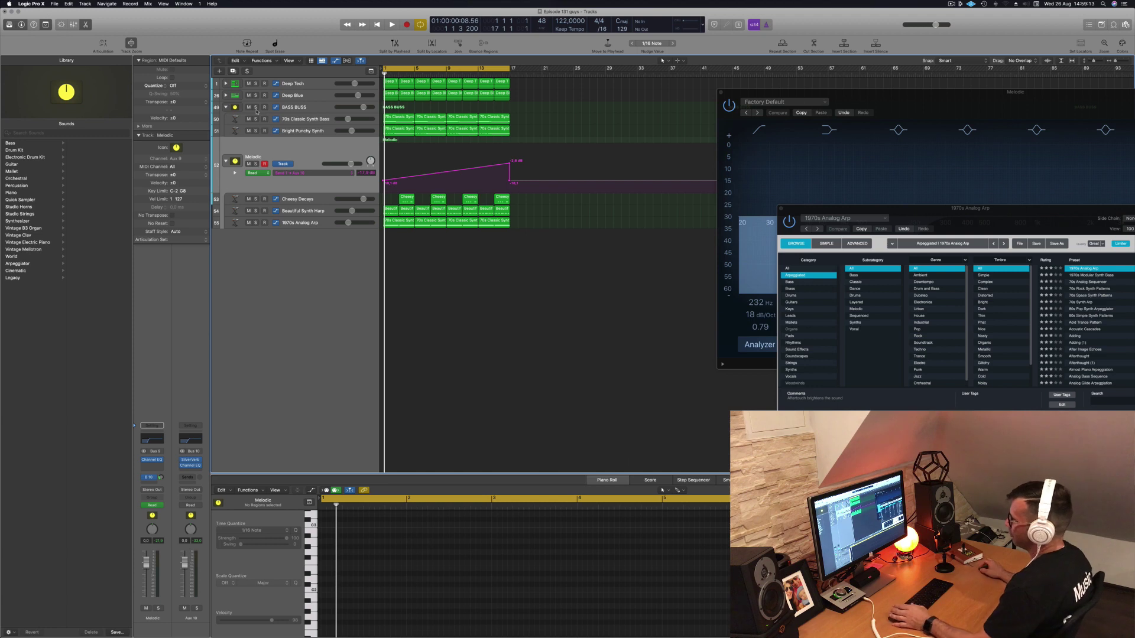
key("space")
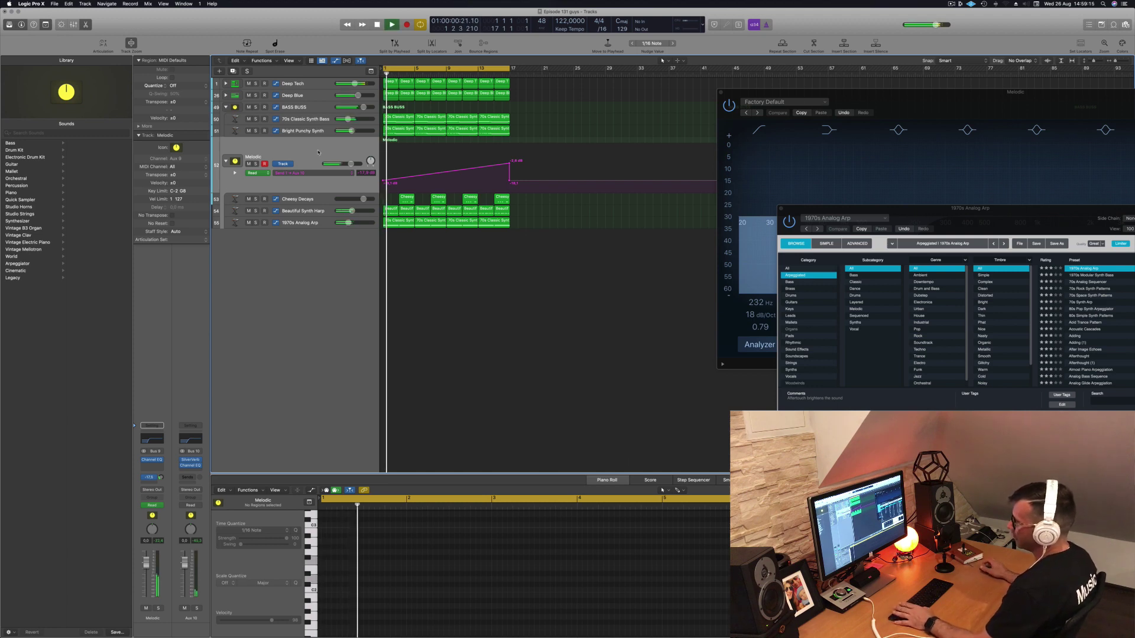
left_click(149, 483)
mouse_move(149, 492)
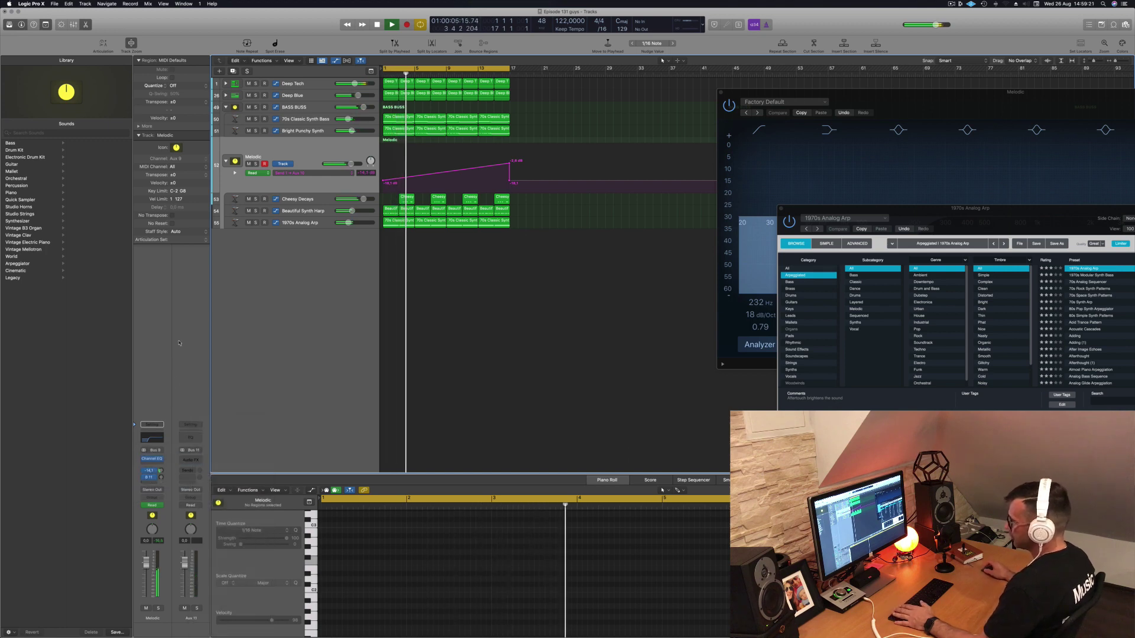
- Insert a Delay Designer on Aux 11, adjust the Melodic stack's Bus 11 send level and restart playback
key("space")
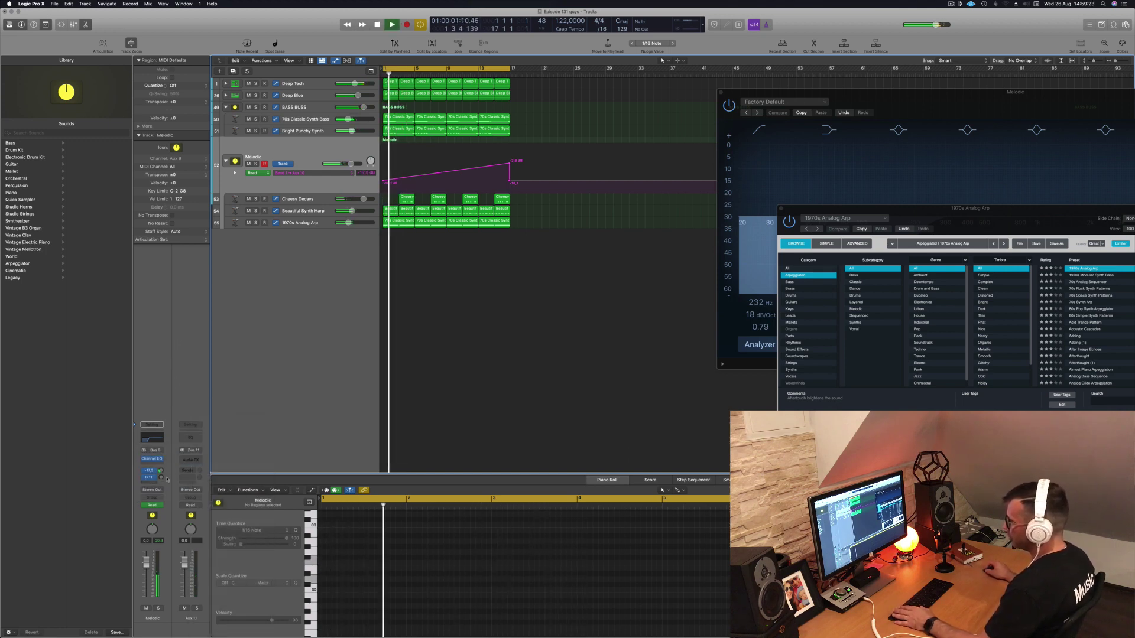
left_click(192, 460)
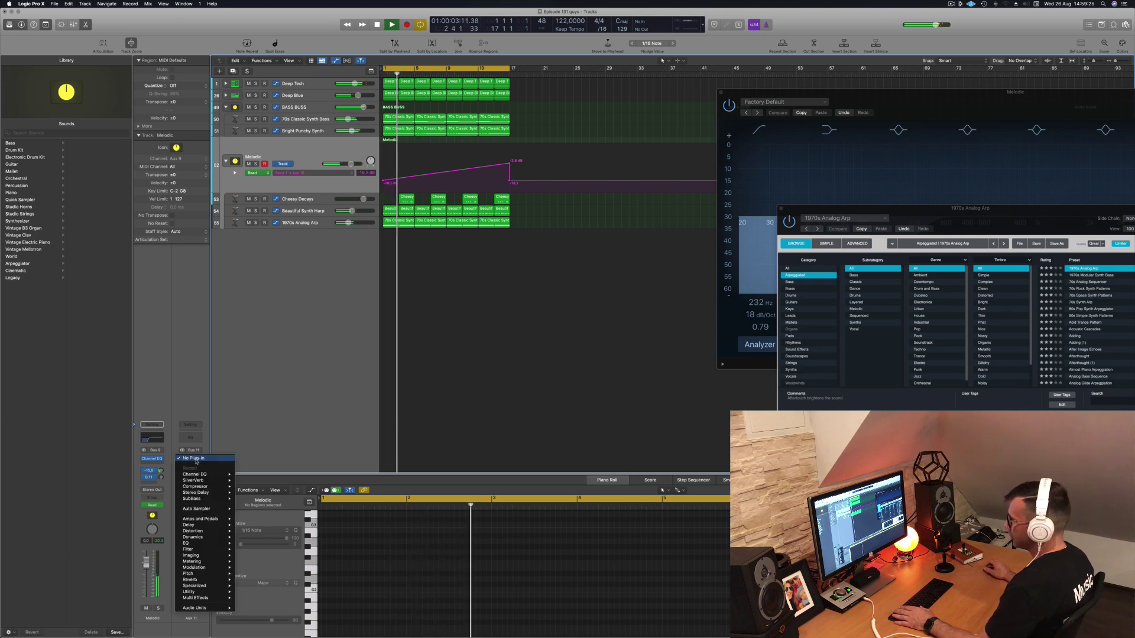
mouse_move(204, 492)
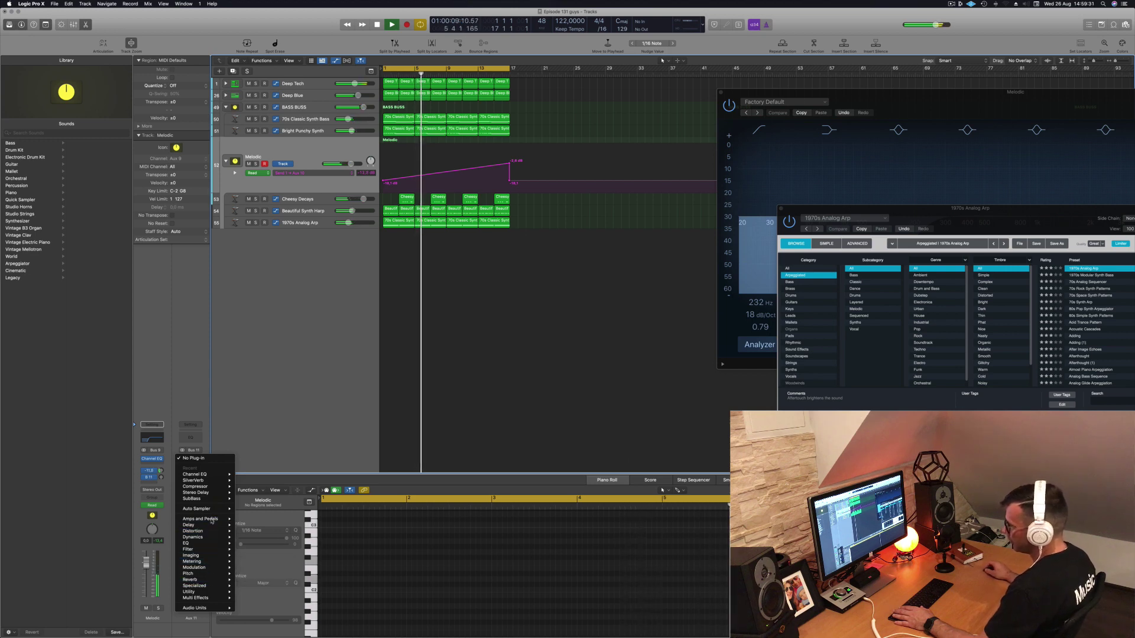
mouse_move(210, 526)
left_click(304, 525)
left_click_drag(516, 99, 865, 116)
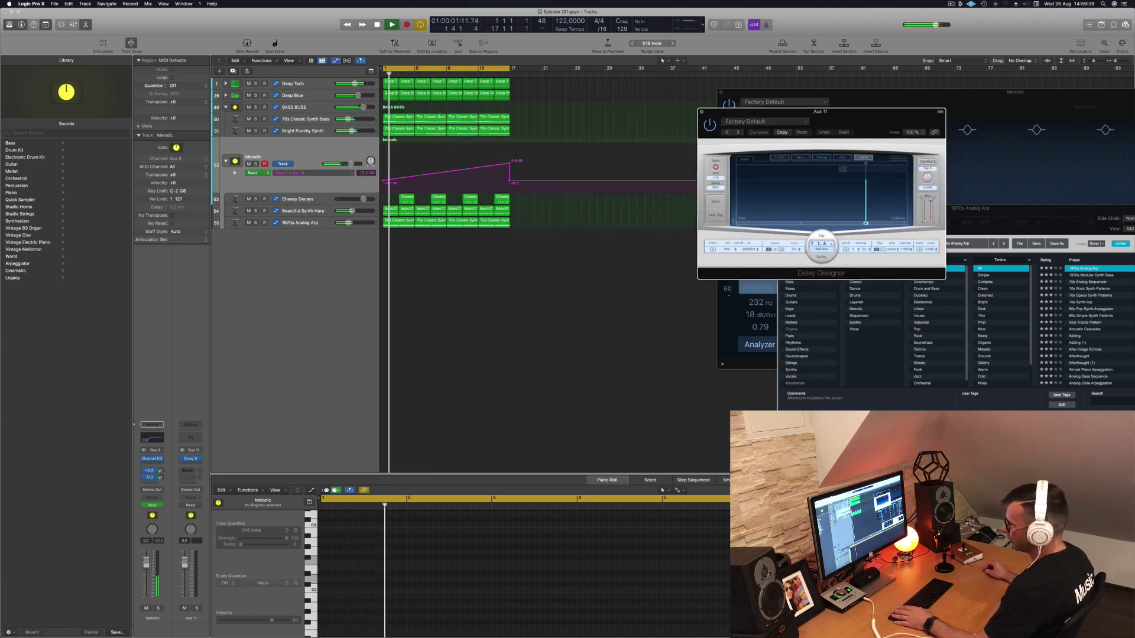
left_click_drag(160, 477, 158, 479)
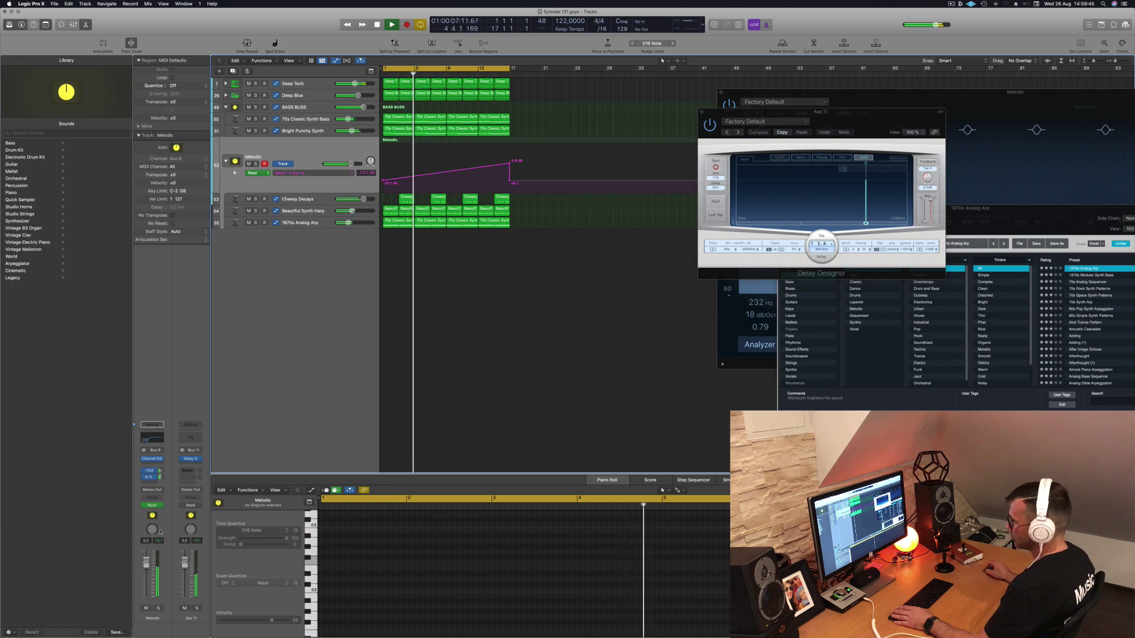
key("Return")
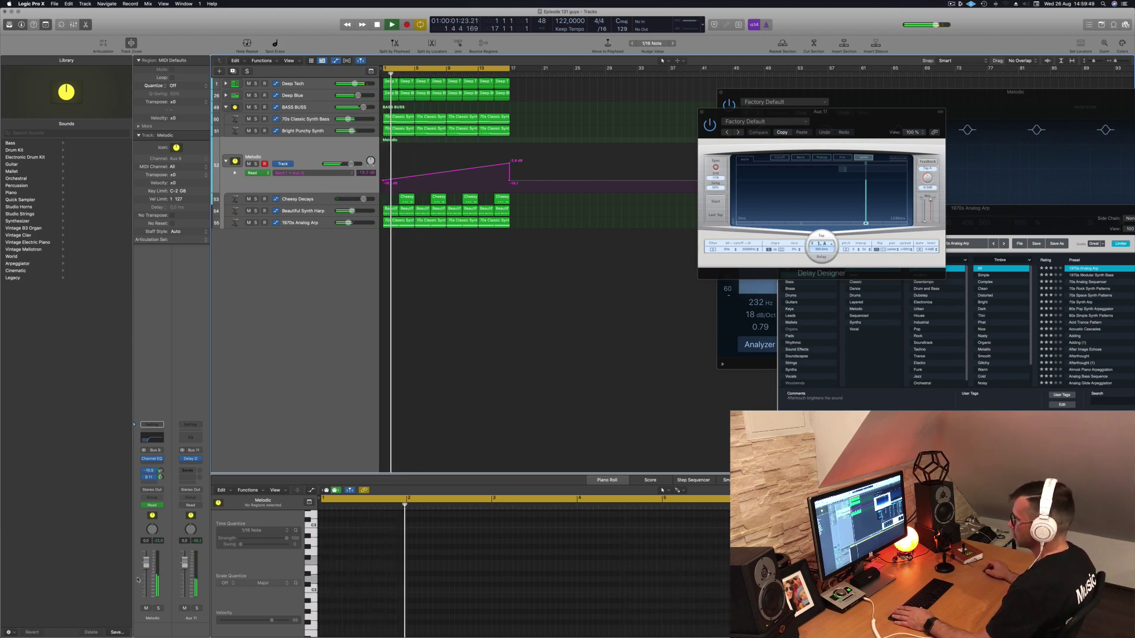
- Solo Aux 11 and audition Delay Designer presets, settling on 1/8 Alternating Pan
left_click(197, 608)
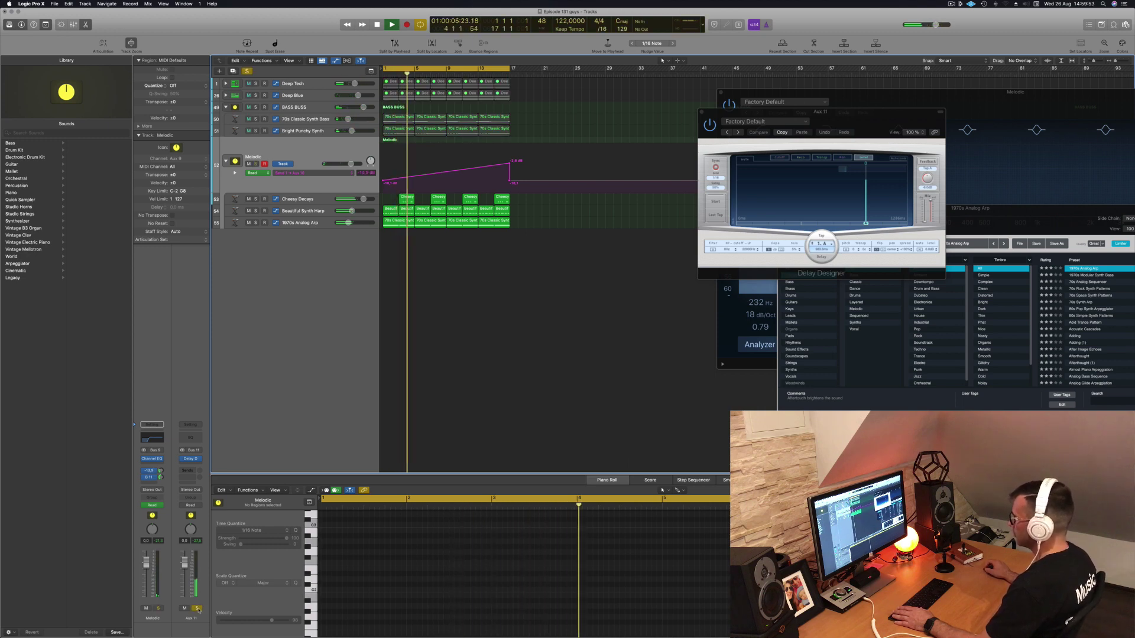
left_click(738, 133)
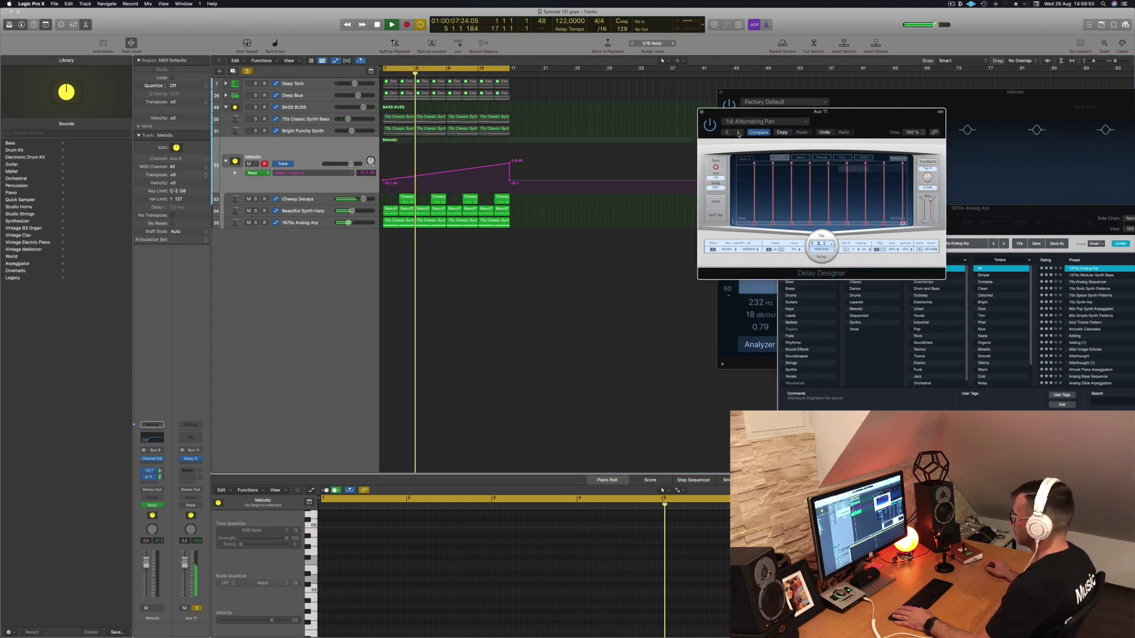
left_click(737, 132)
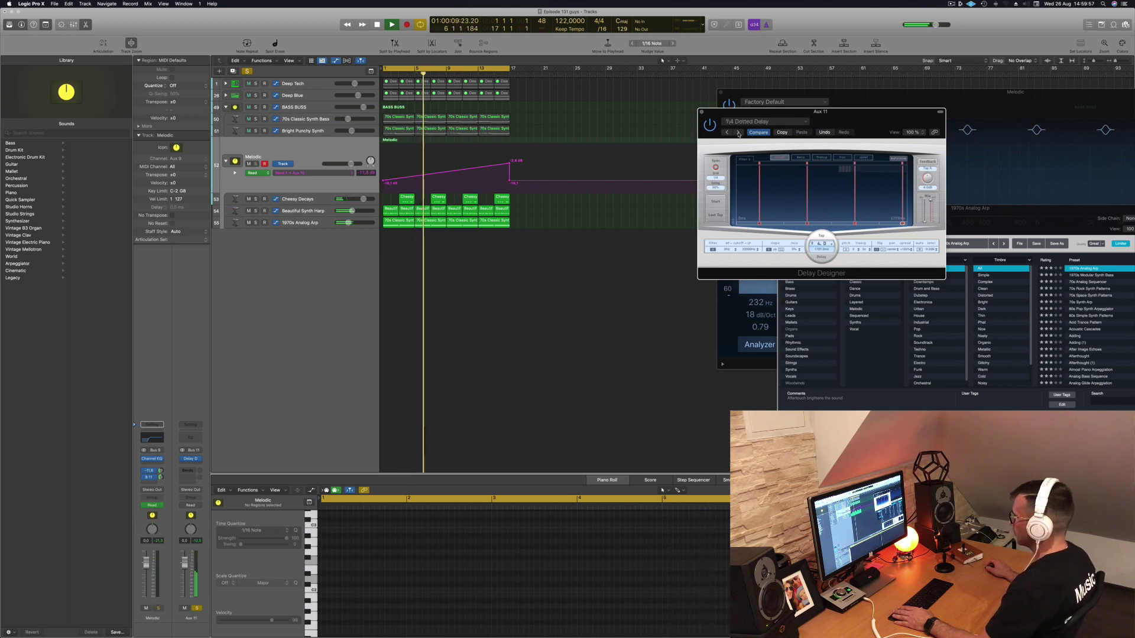
left_click(737, 132)
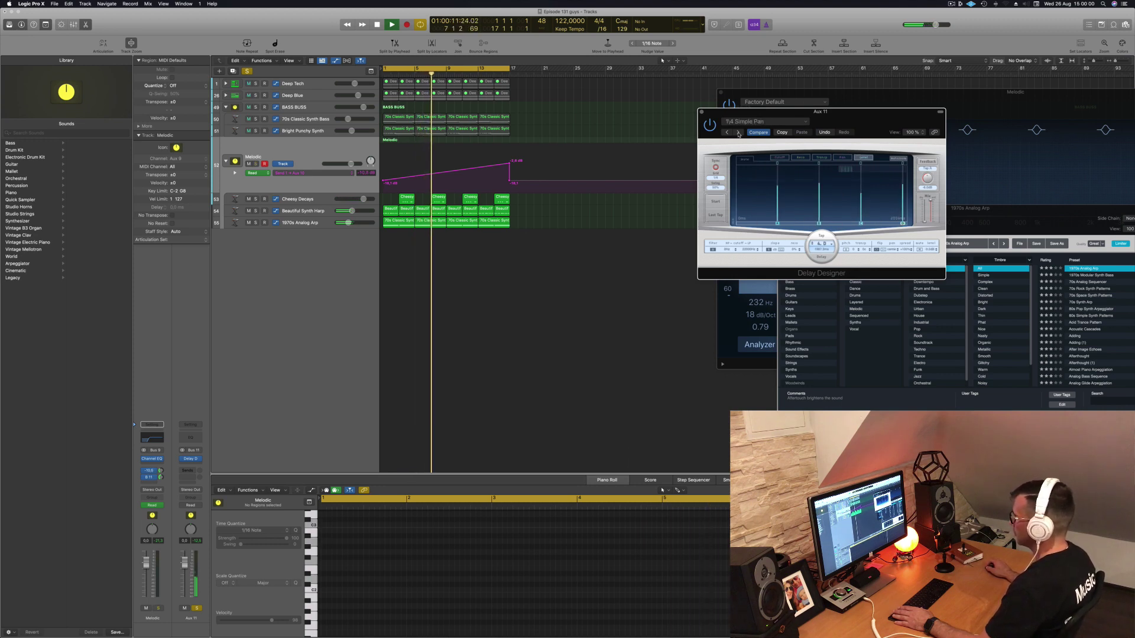
left_click(737, 132)
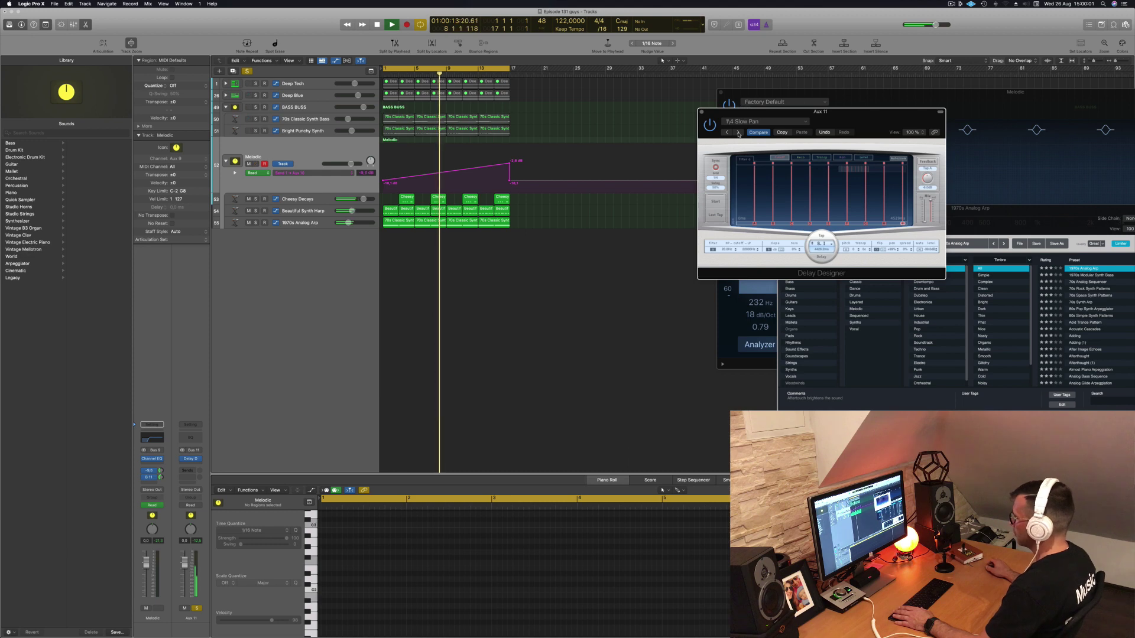
left_click(737, 132)
left_click(738, 132)
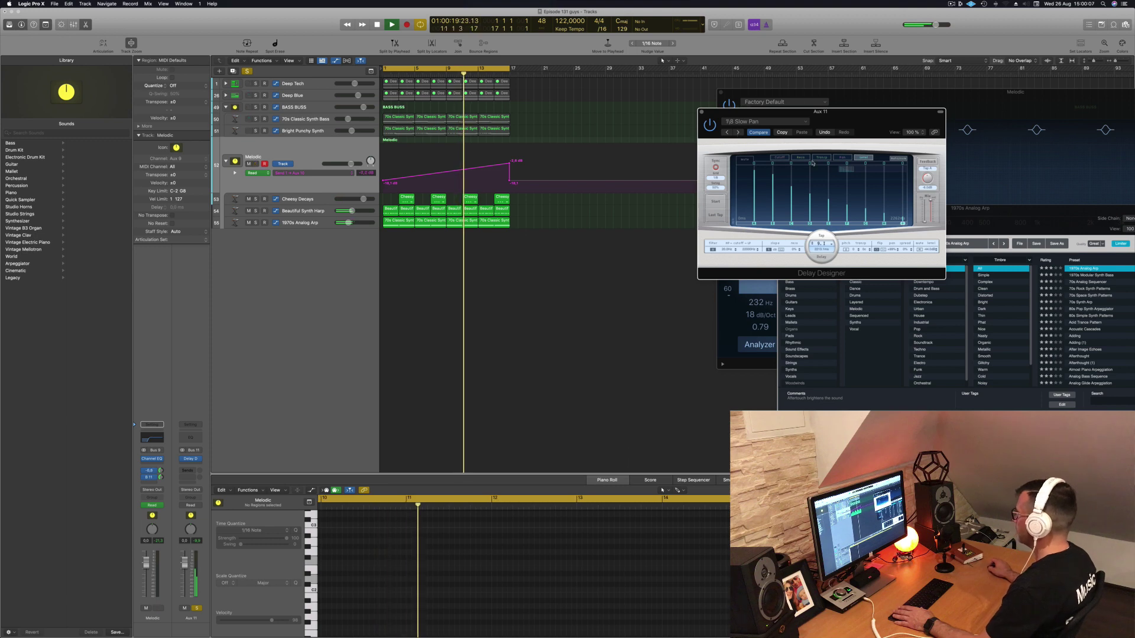
left_click(737, 132)
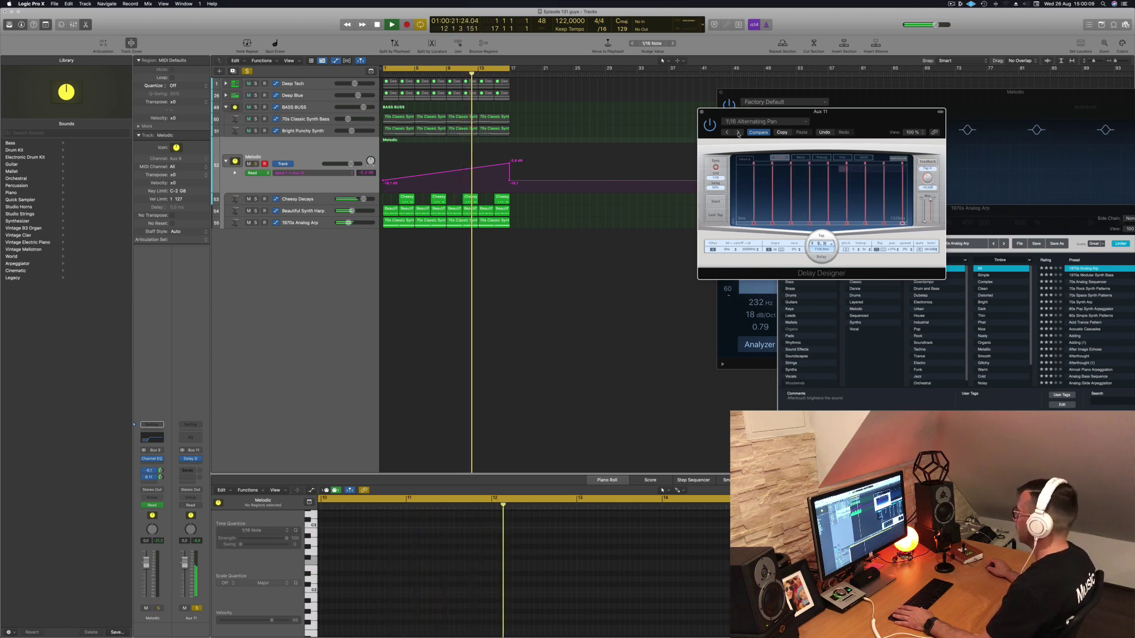
- Close the Delay Designer, take Aux 11 out of solo and lower its volume slightly
left_click_drag(739, 111, 703, 116)
left_click(666, 116)
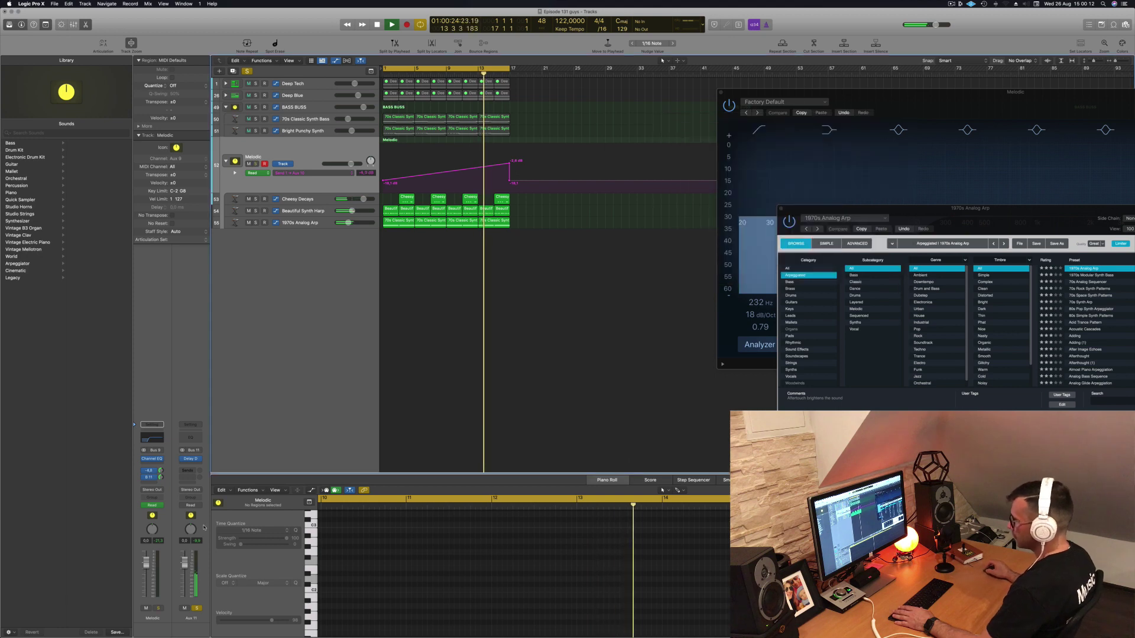
left_click(197, 608)
left_click_drag(189, 561, 190, 563)
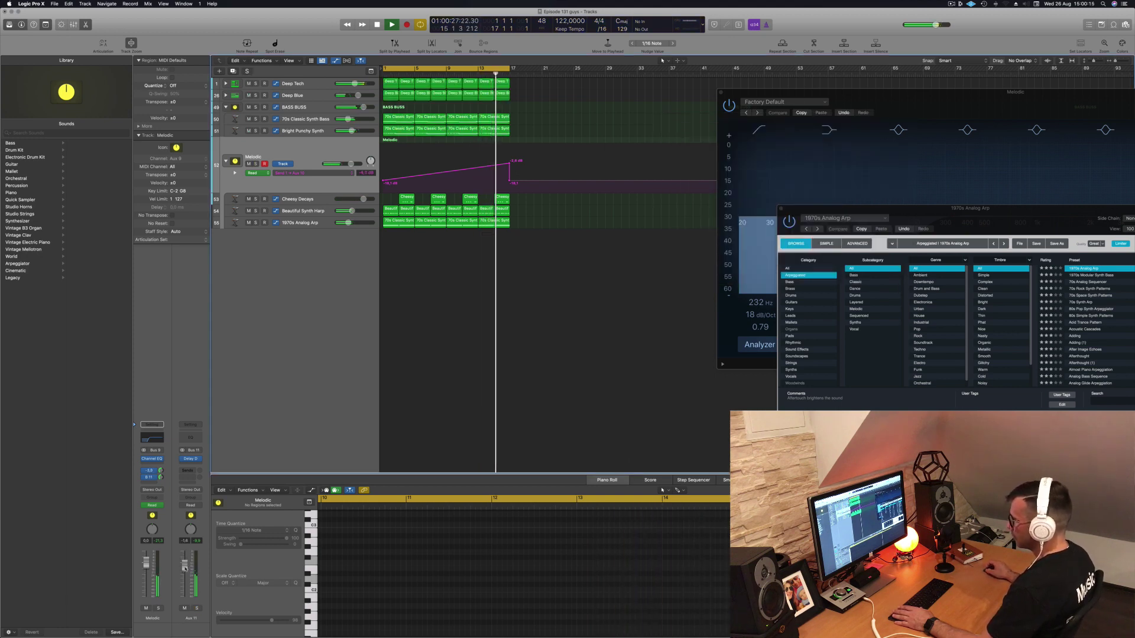
- Add a Channel EQ to Aux 11 with a 12 dB/Oct low cut at 240 Hz, close it and stop playback
left_click(190, 438)
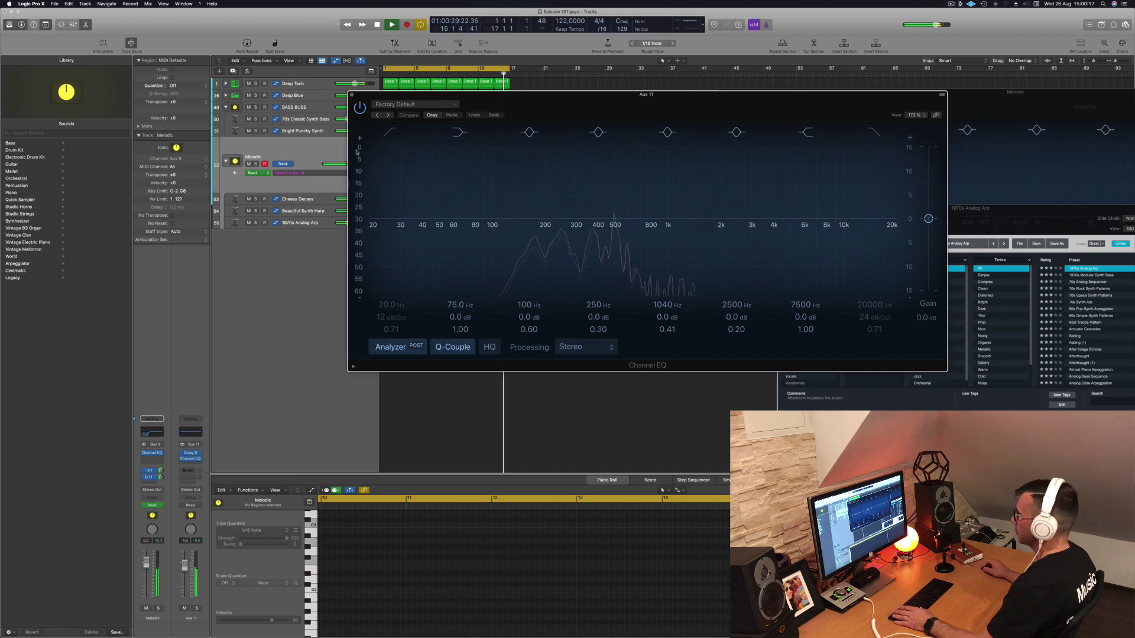
left_click(389, 130)
left_click_drag(390, 190, 560, 227)
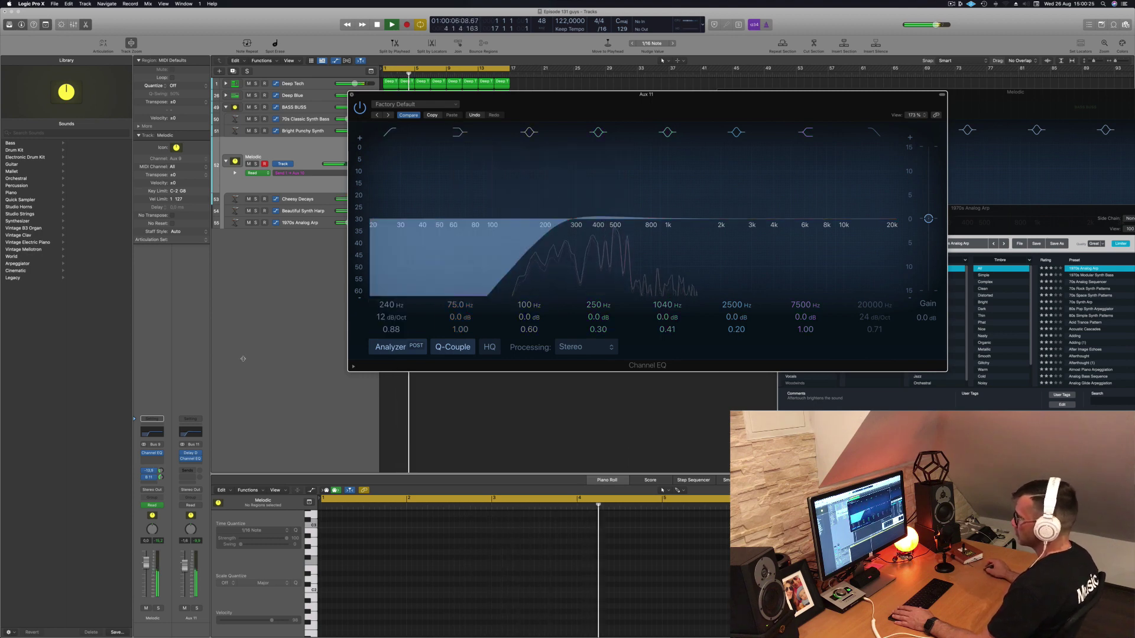
left_click(351, 94)
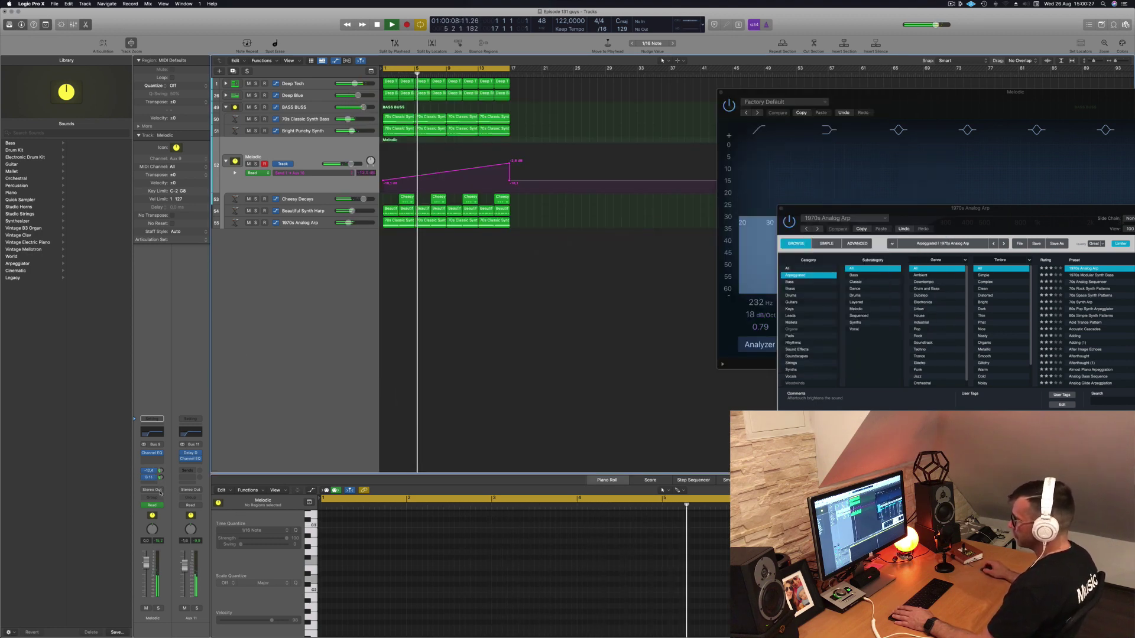
key("space")
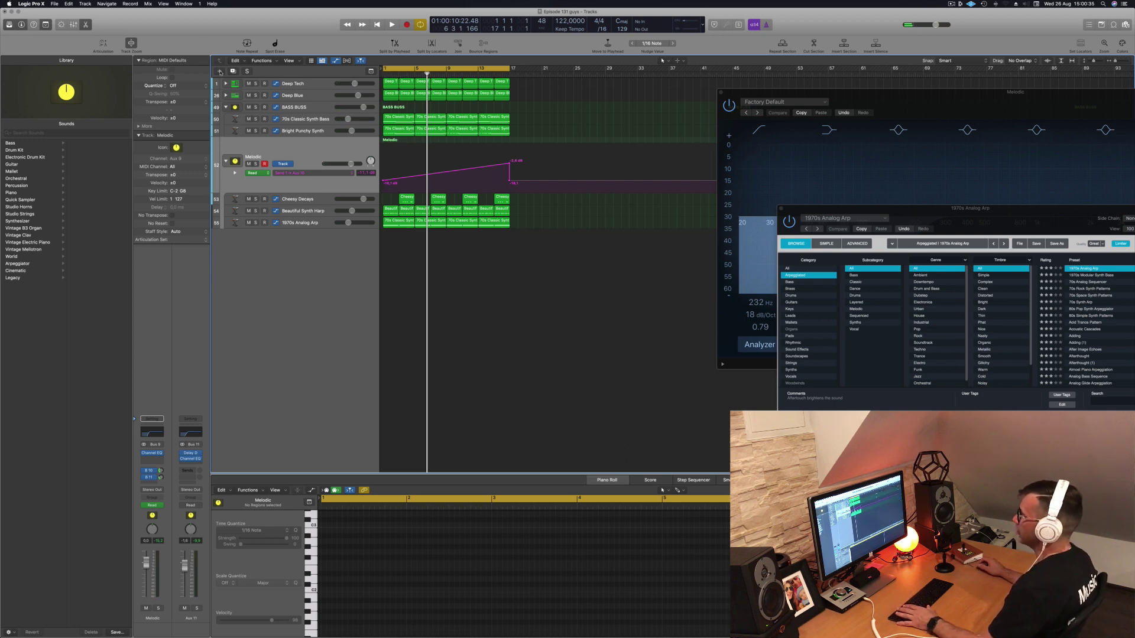
- Create a software instrument track with Alchemy and add two more tracks with the same settings
left_click(219, 71)
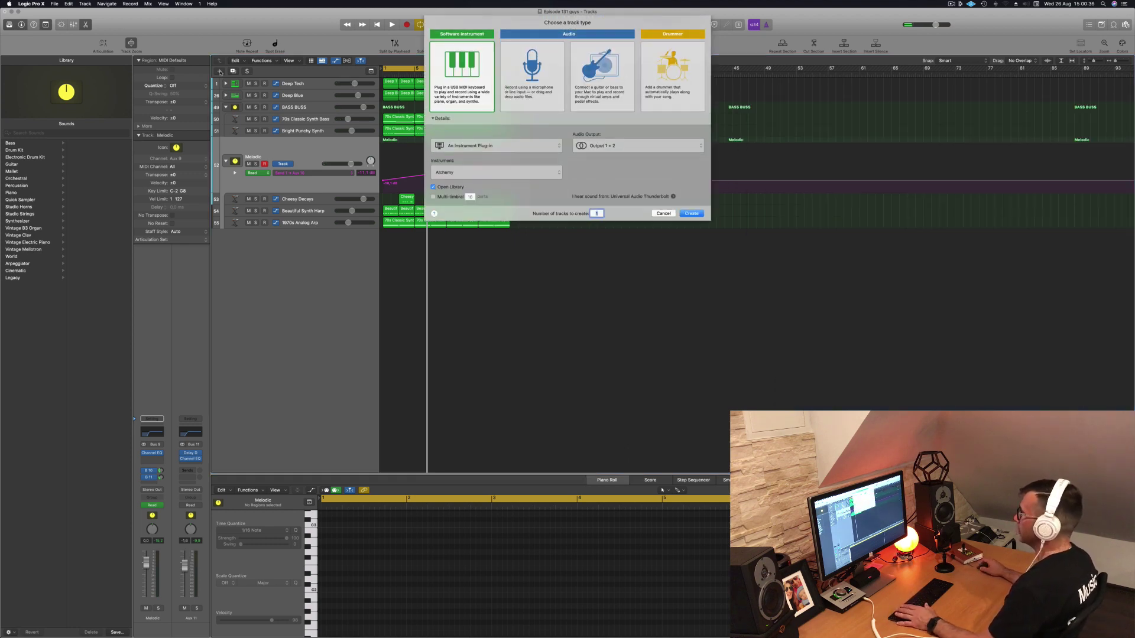
left_click(690, 213)
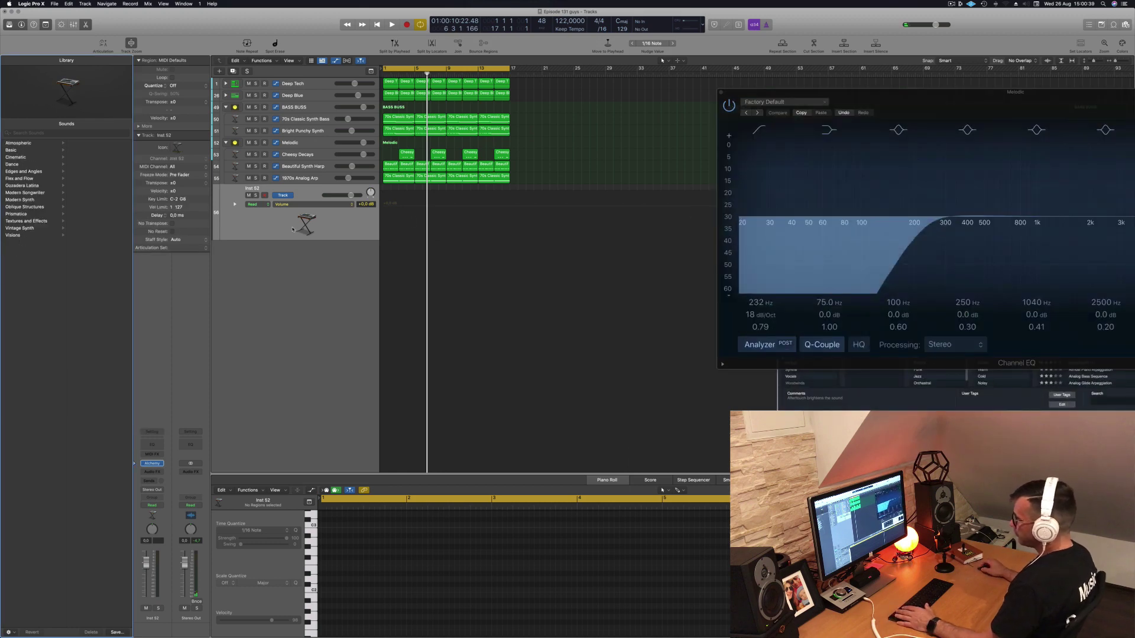
left_click(233, 71)
left_click(233, 72)
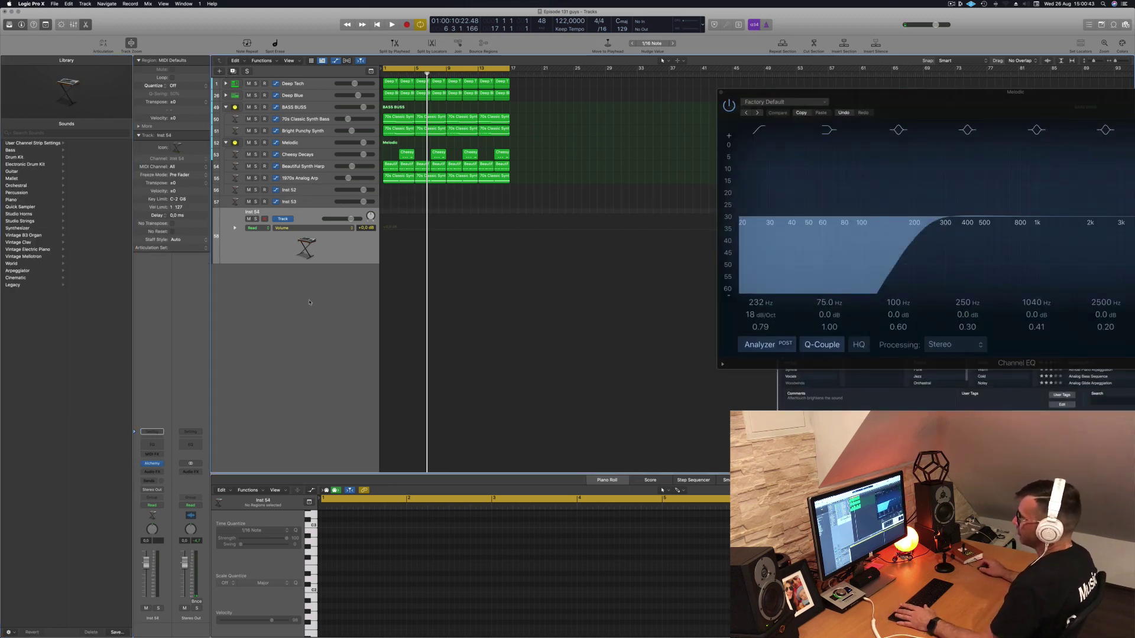
- Create a track stack from Inst 52, name it LEADS, and move Inst 53 and Inst 54 into it
left_click(309, 191)
right_click(309, 191)
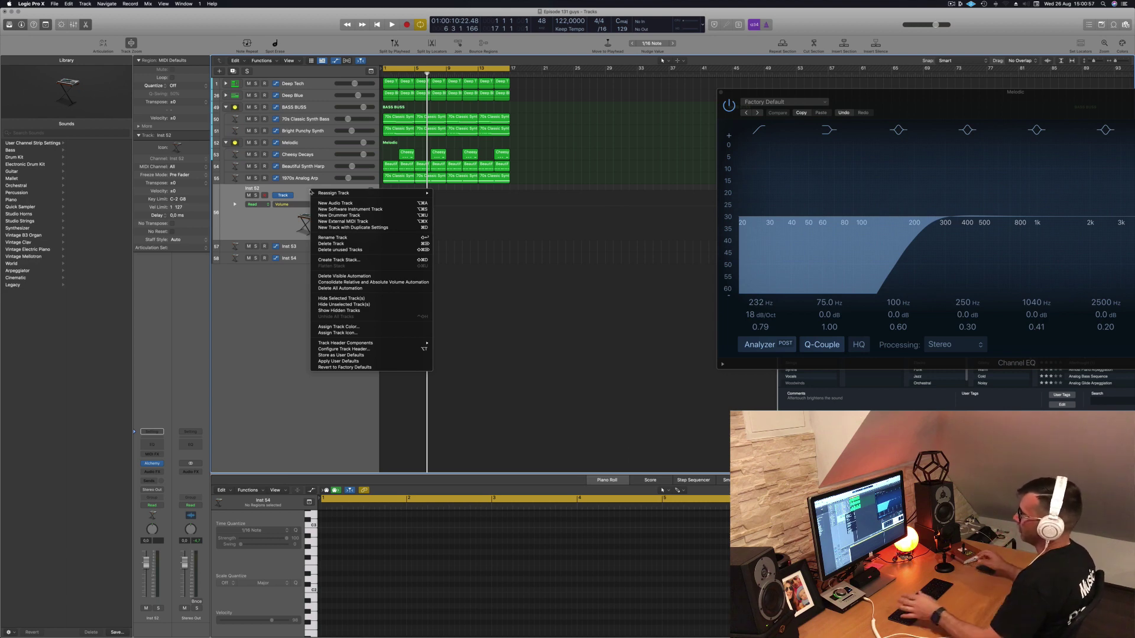
left_click(304, 191)
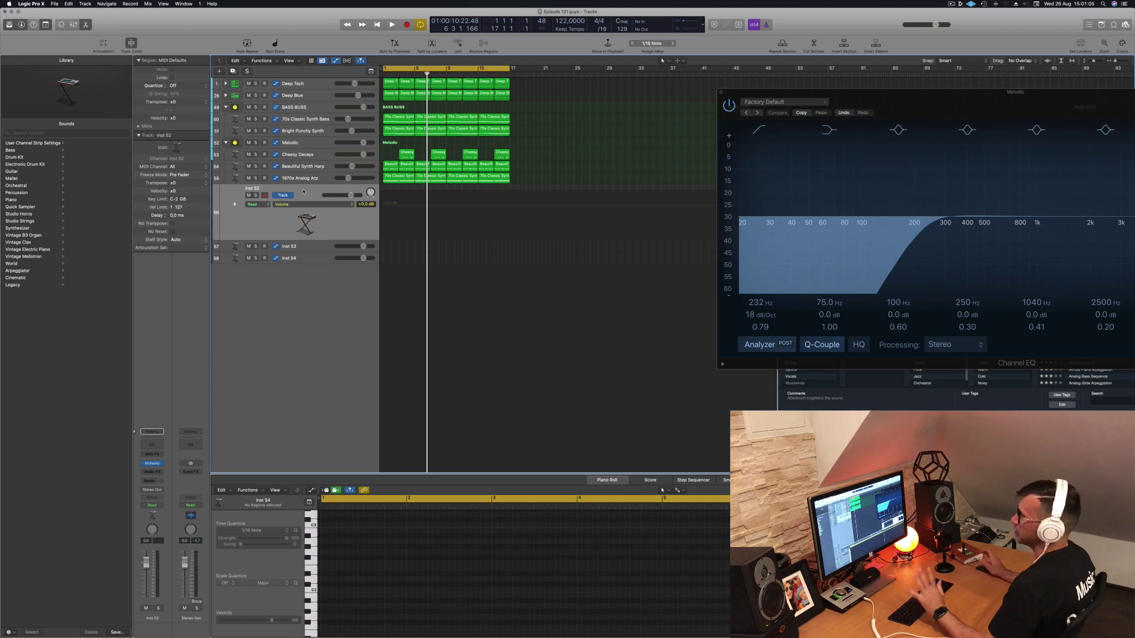
right_click(305, 192)
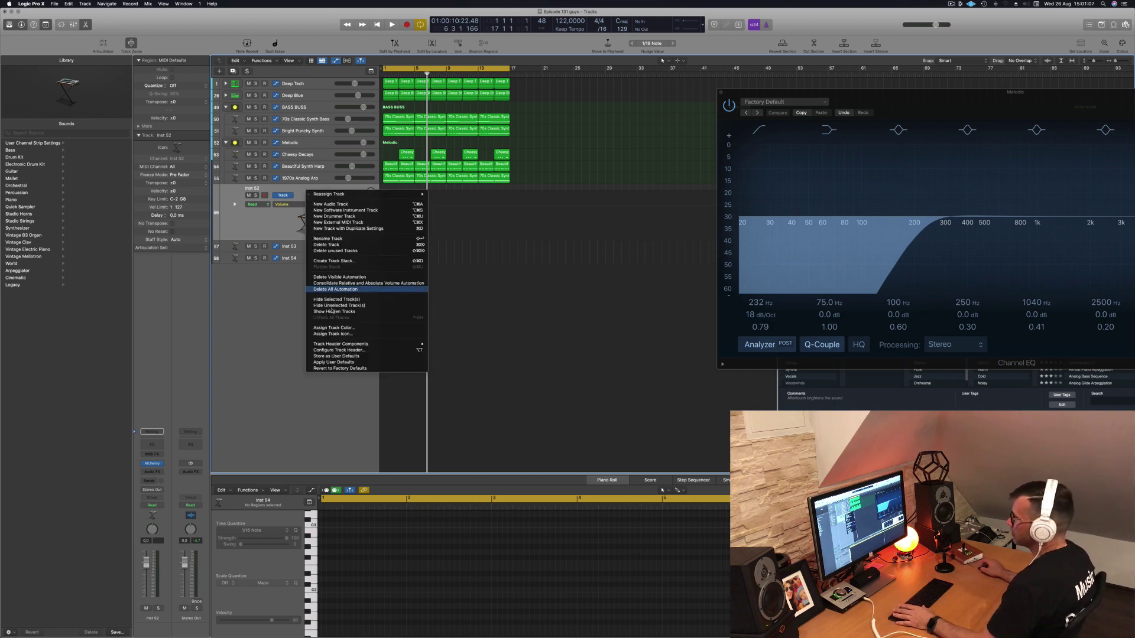
left_click(349, 260)
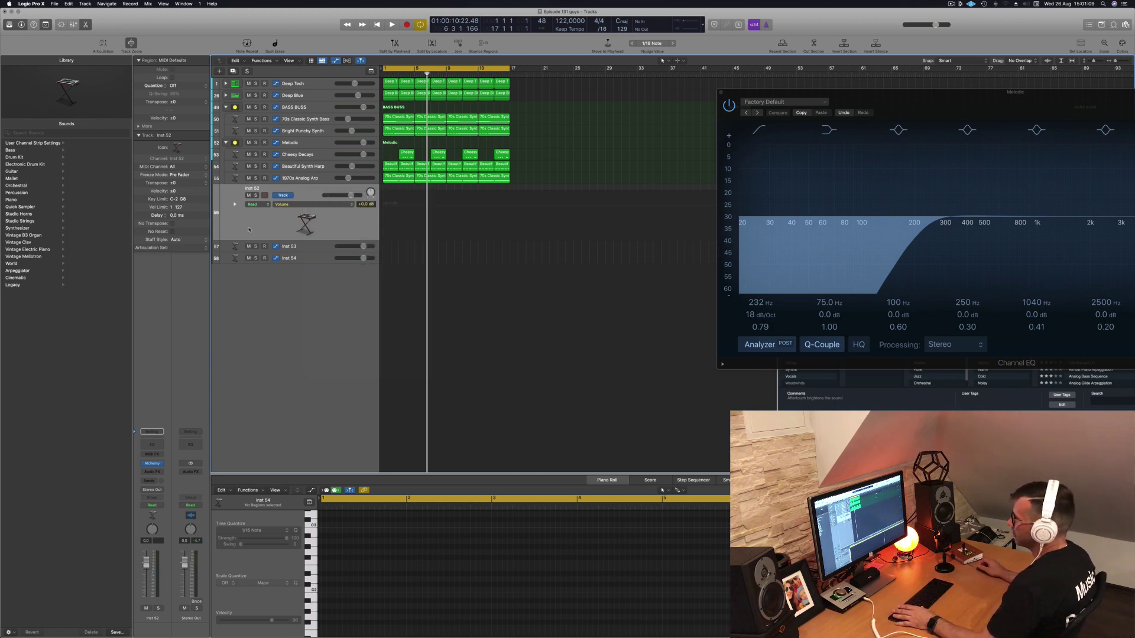
left_click(619, 66)
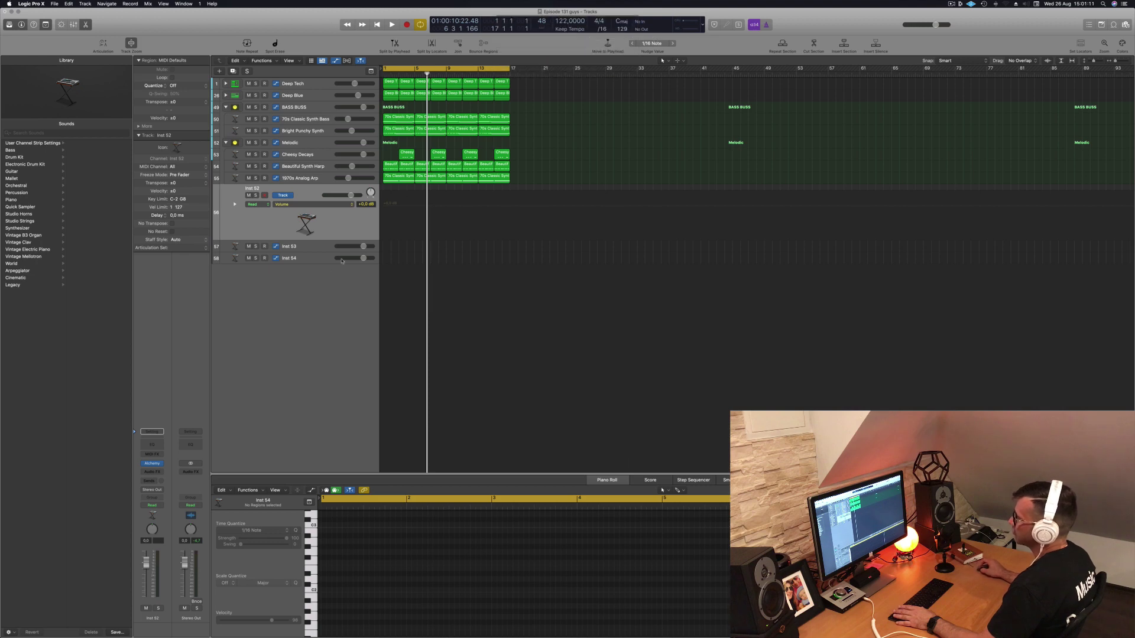
left_click_drag(312, 260, 316, 199)
left_click_drag(300, 271, 317, 201)
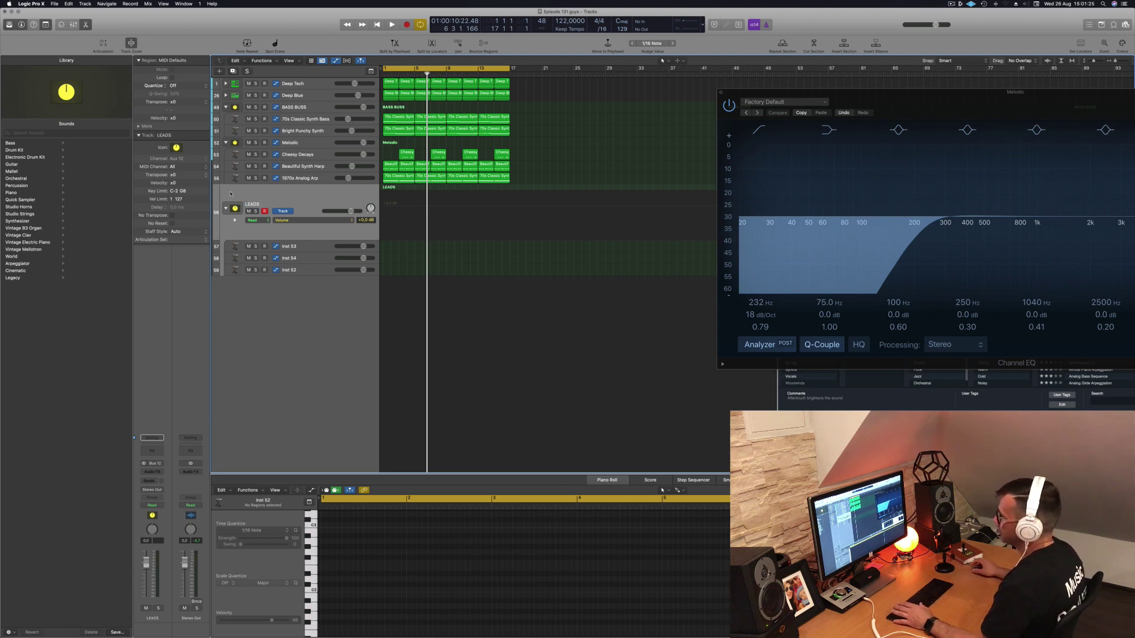
- Add a send on the Inst 53 track to the existing Bus 10 reverb (Aux 10)
left_click(318, 247)
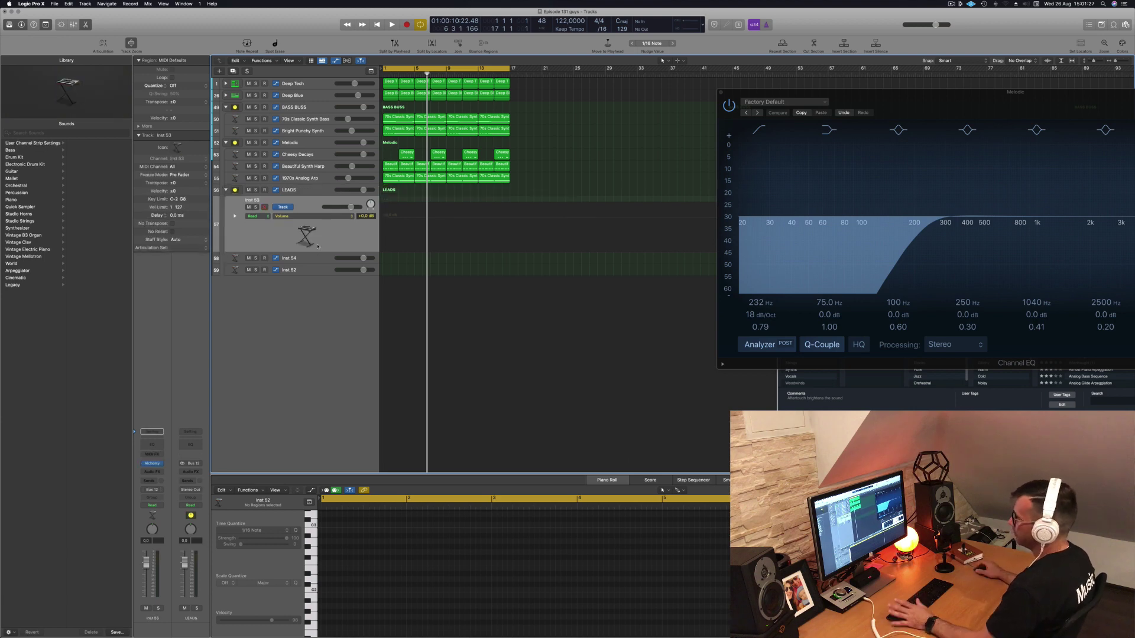
left_click(150, 482)
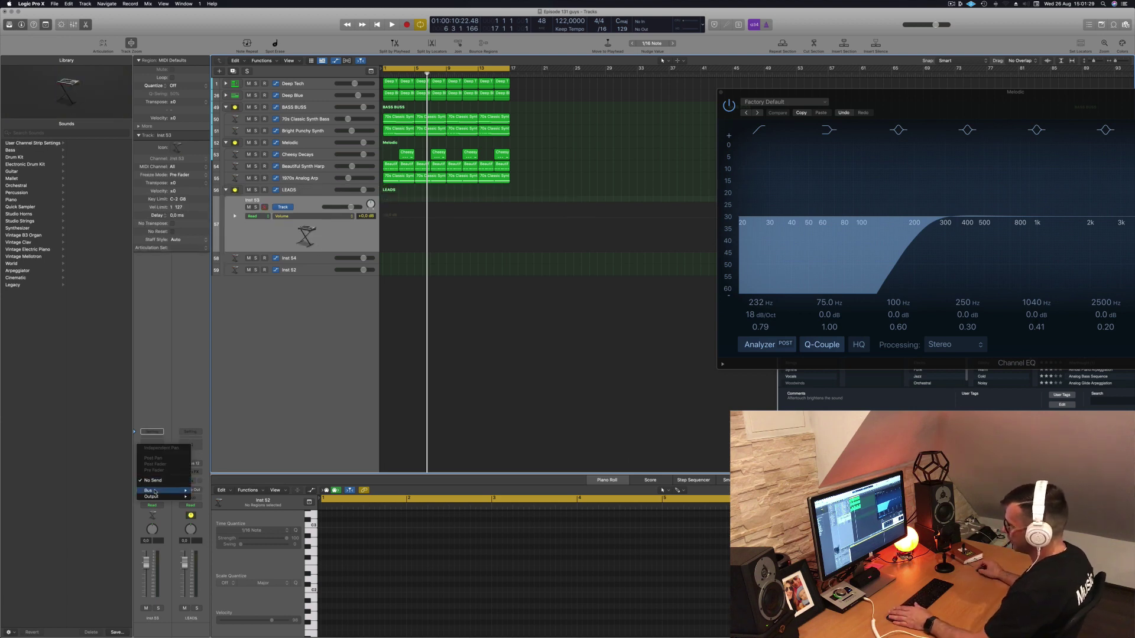
mouse_move(161, 491)
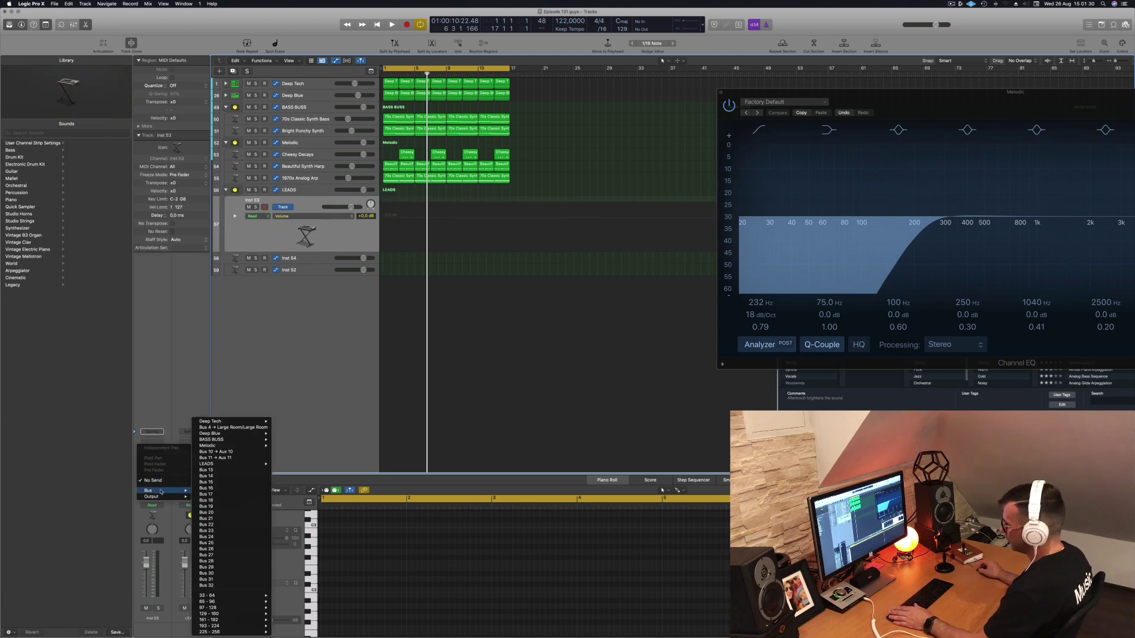
left_click(243, 452)
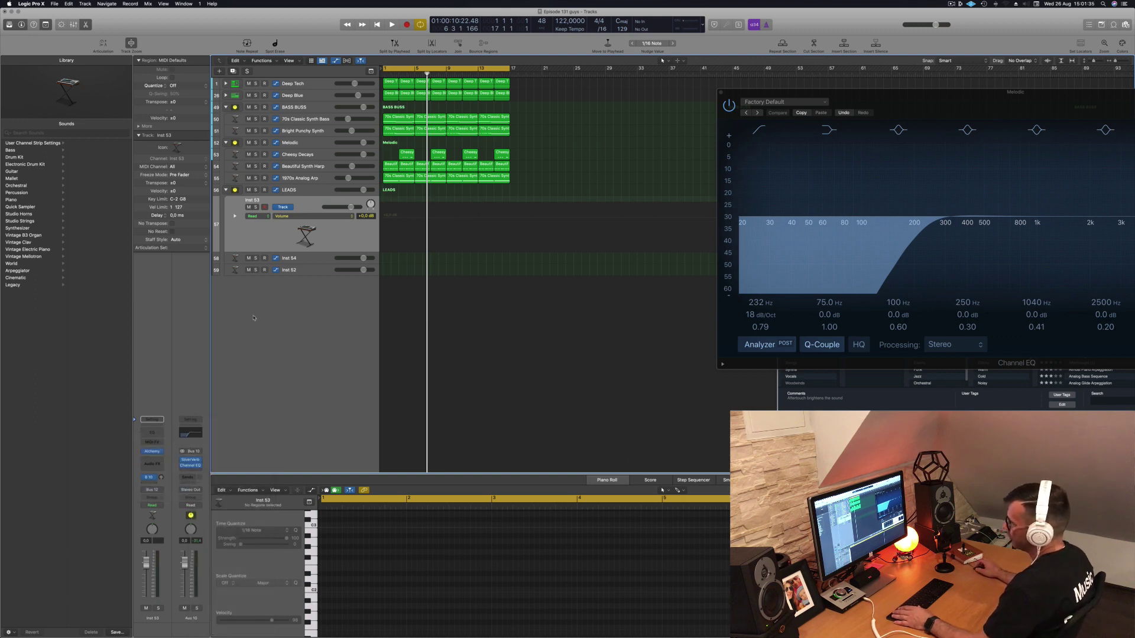
- Start playback, open Alchemy on the Inst 53 track and filter its presets to the Leads category
key("space")
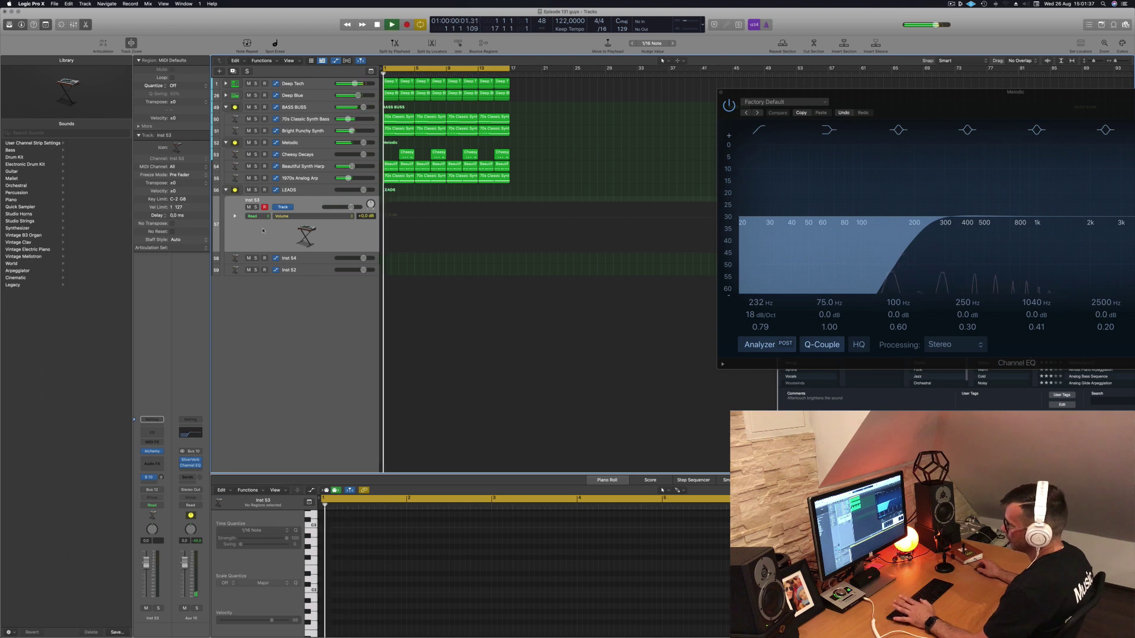
left_click(152, 451)
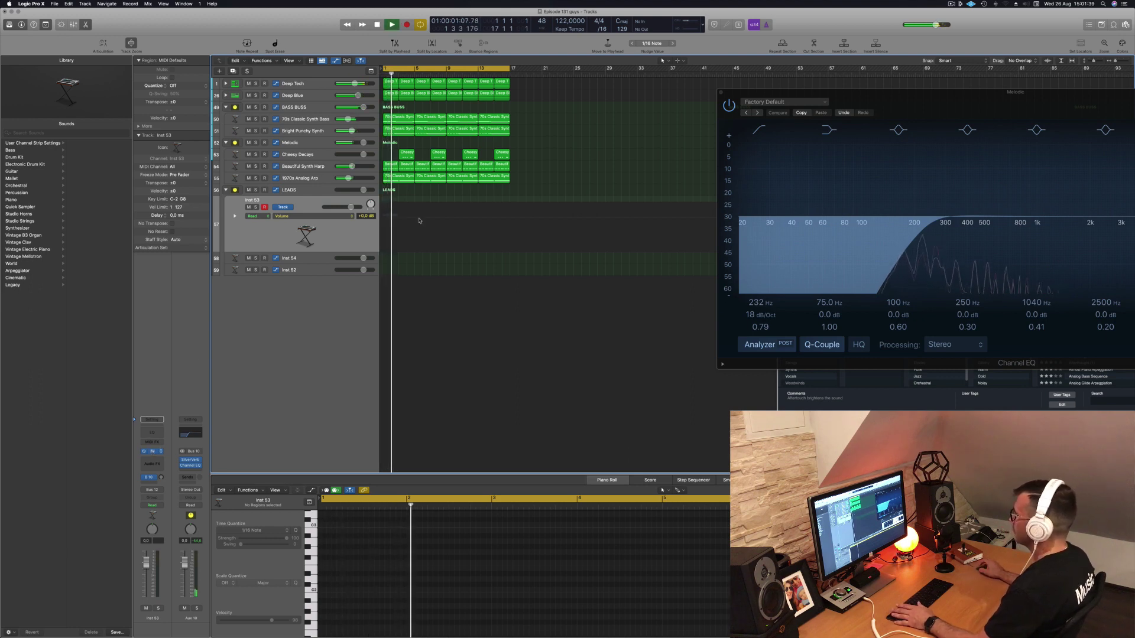
left_click_drag(615, 95, 696, 109)
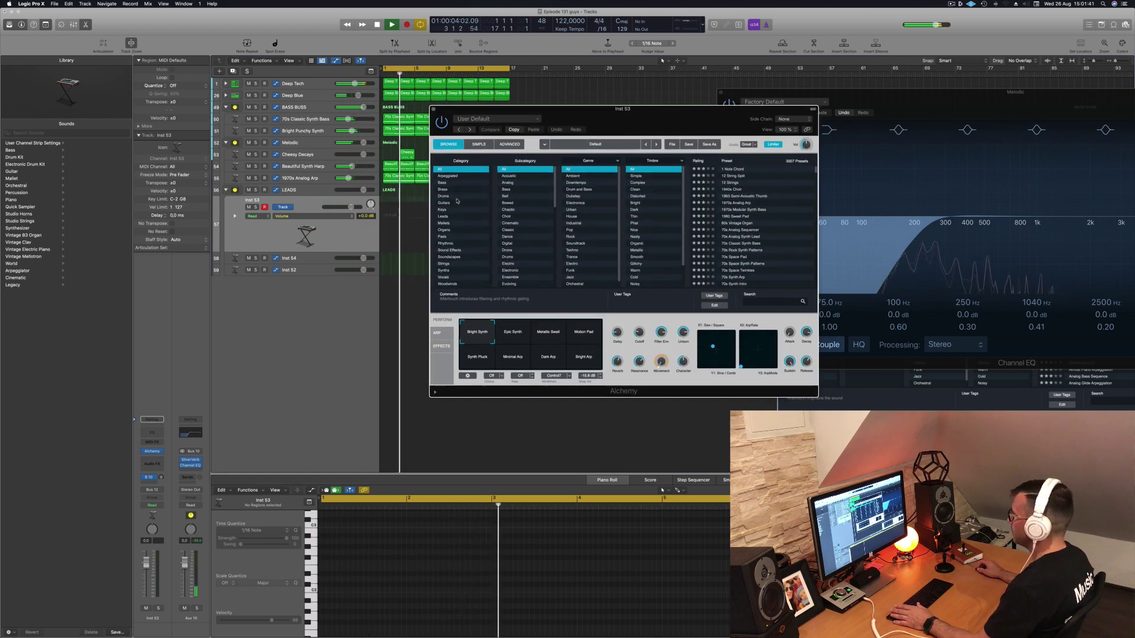
left_click(443, 216)
left_click_drag(643, 148, 715, 171)
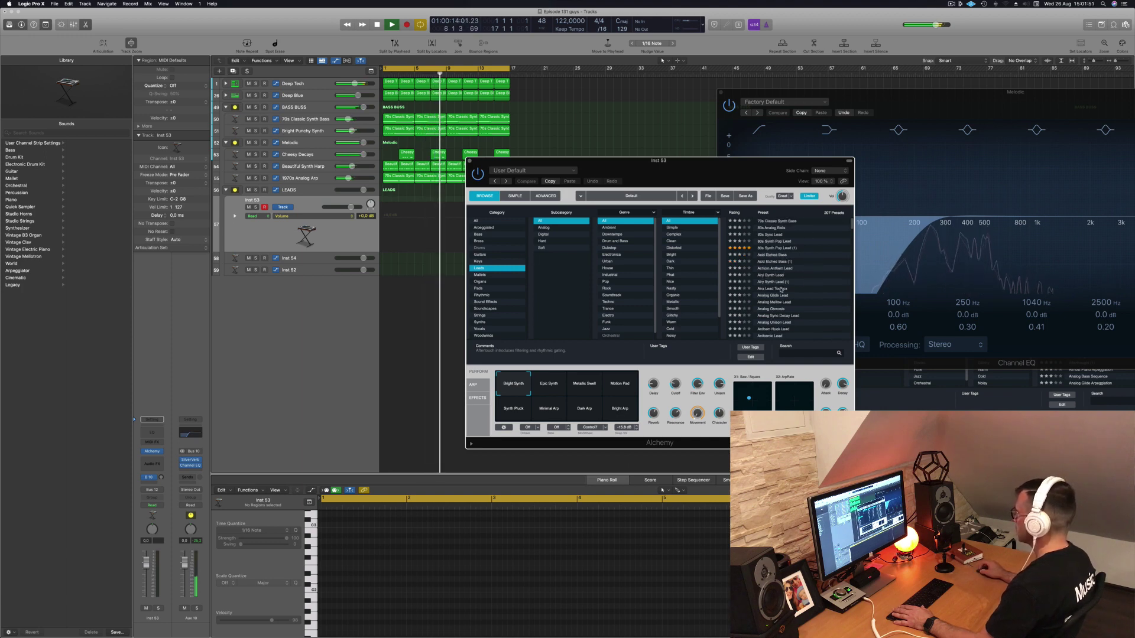
- Load the Ana Lead Toolbox preset and arrange the EQ, Musical Typing and Alchemy windows so the preset list and keyboard are accessible
left_click(775, 288)
left_click_drag(969, 94, 824, 259)
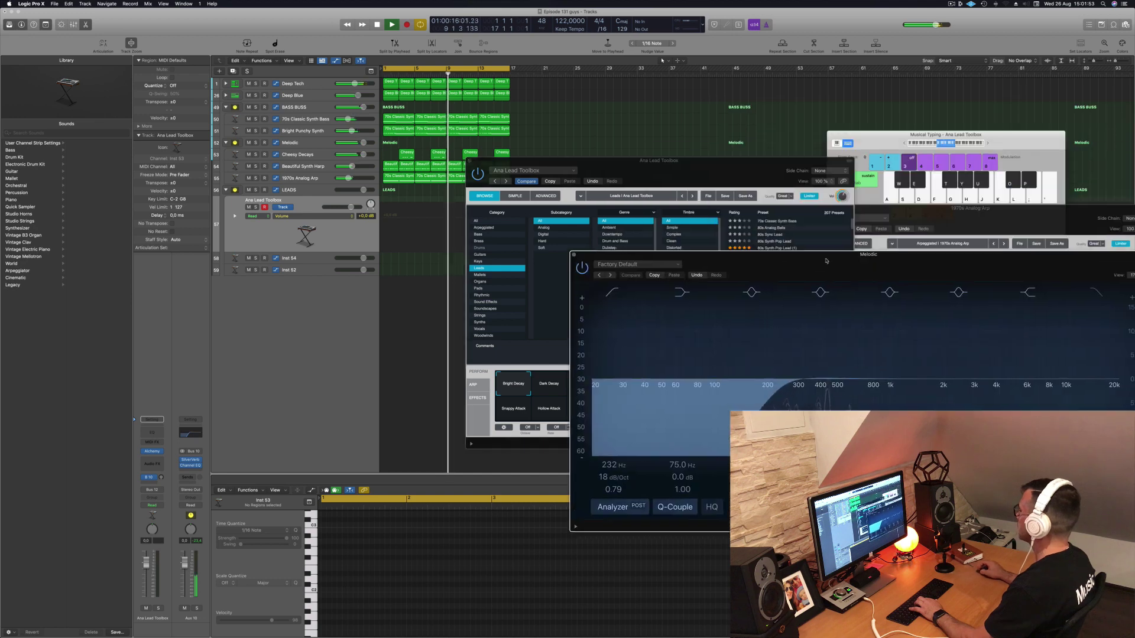
left_click_drag(1008, 143, 953, 134)
left_click(936, 136)
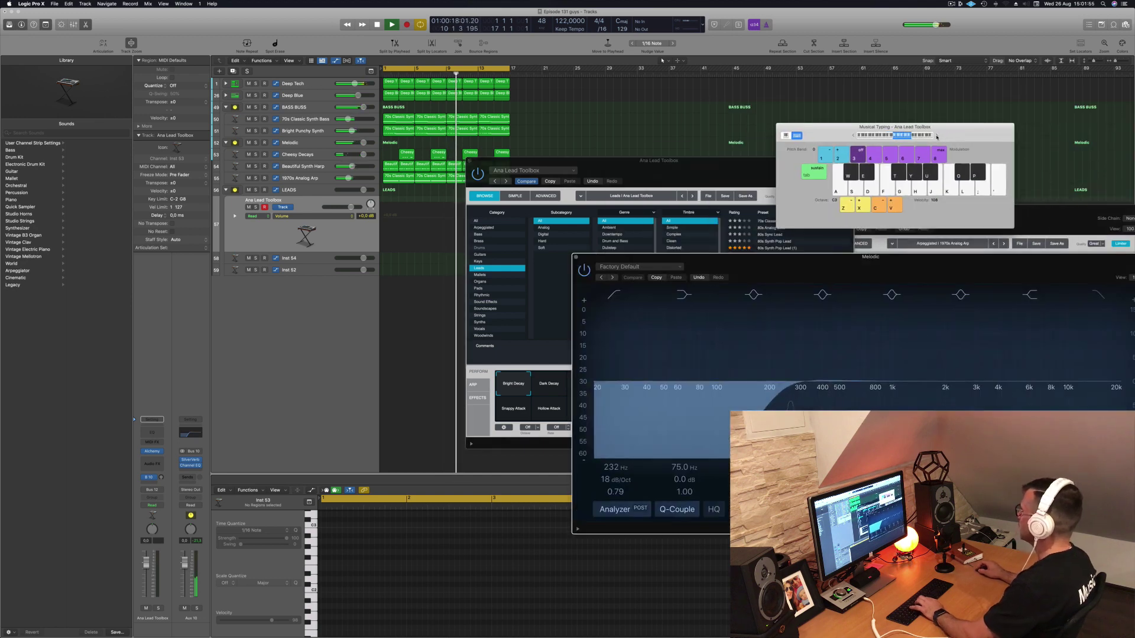
left_click_drag(685, 169, 602, 161)
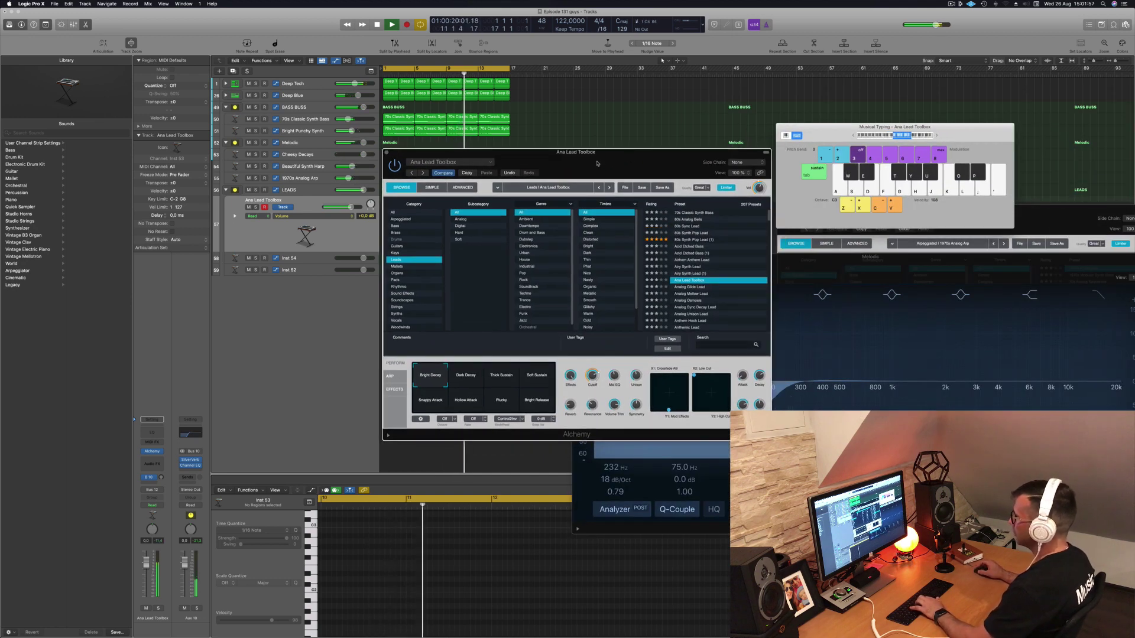
- Play test notes with Ana Lead Toolbox and lower the lead track's volume
key("k")
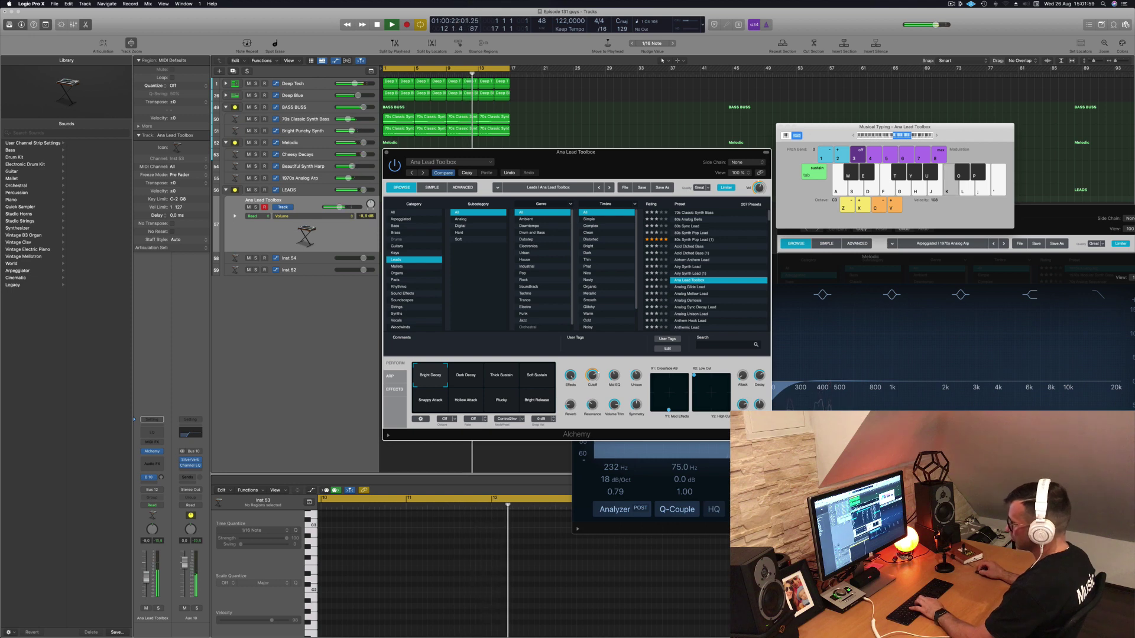
left_click(147, 591)
key("j")
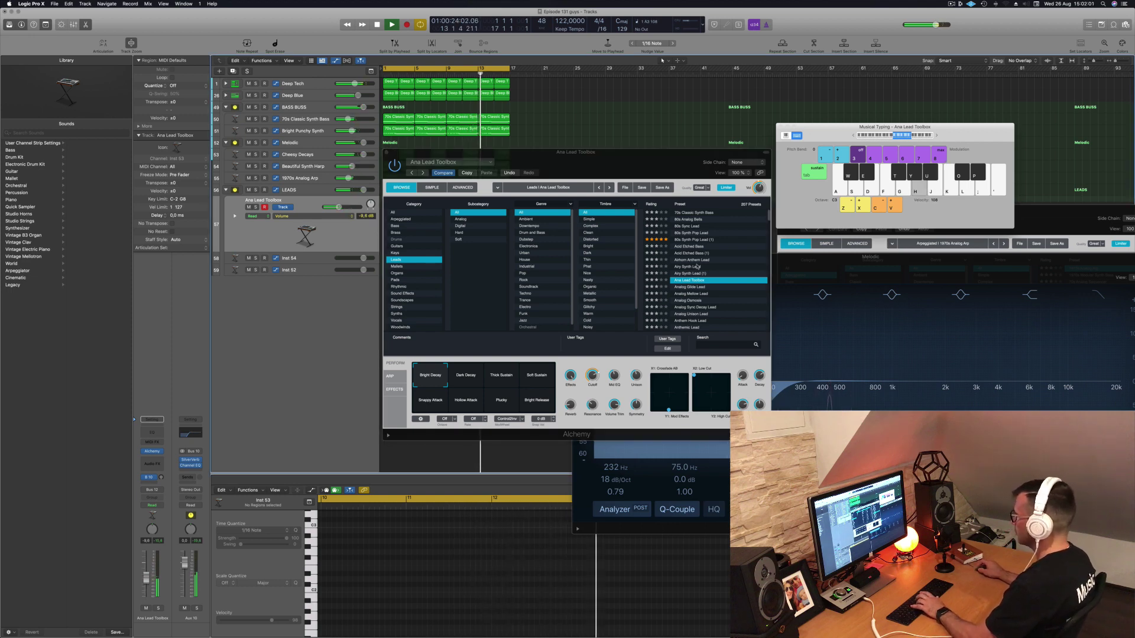
key("j")
key("k")
- Audition the Analog Glide Lead and Analog Mellow Lead presets with test notes over the loop
left_click(687, 288)
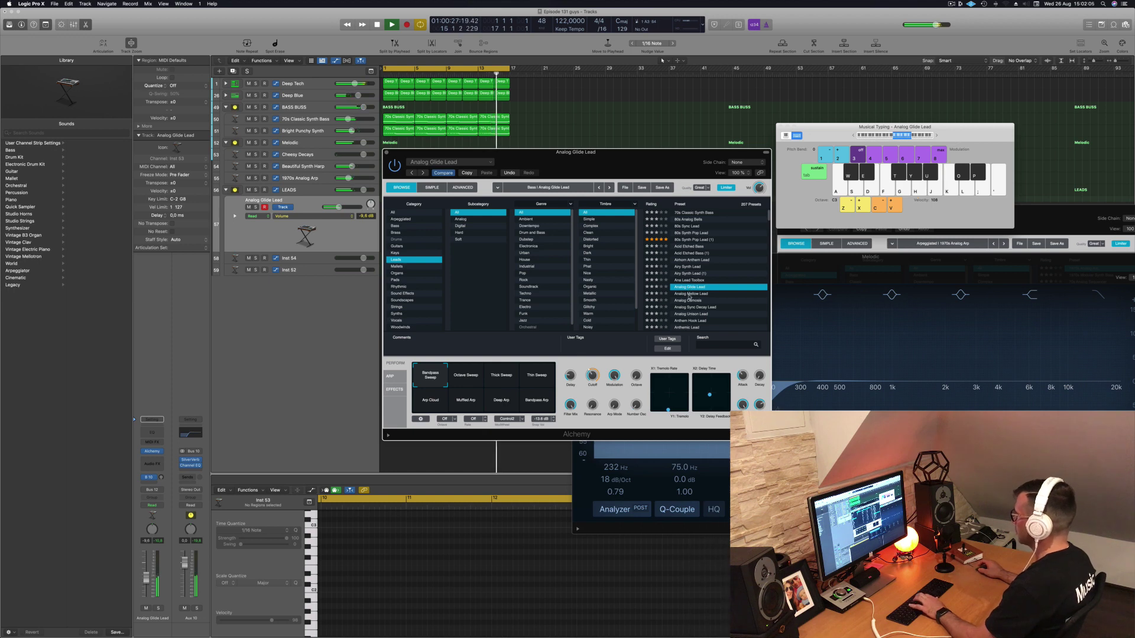
left_click(689, 294)
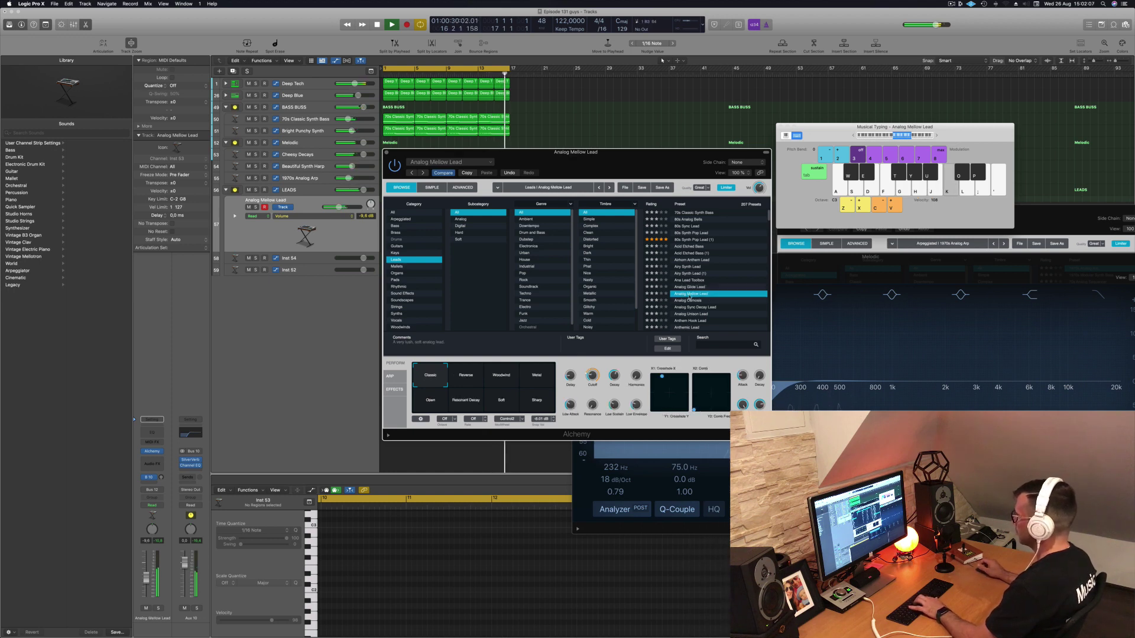
key("apostrophe")
key("l")
key("semicolon")
- Audition the Analog Osmosis, Analog Sync Decay Lead and Analog Unison Lead presets
left_click_drag(697, 176, 844, 132)
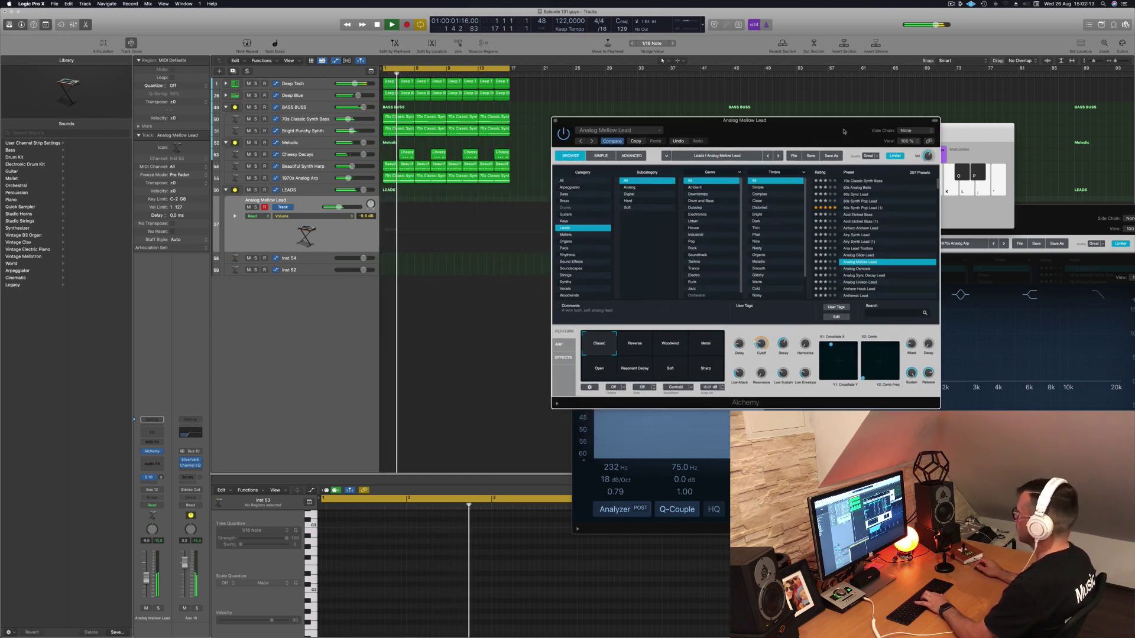
left_click(857, 269)
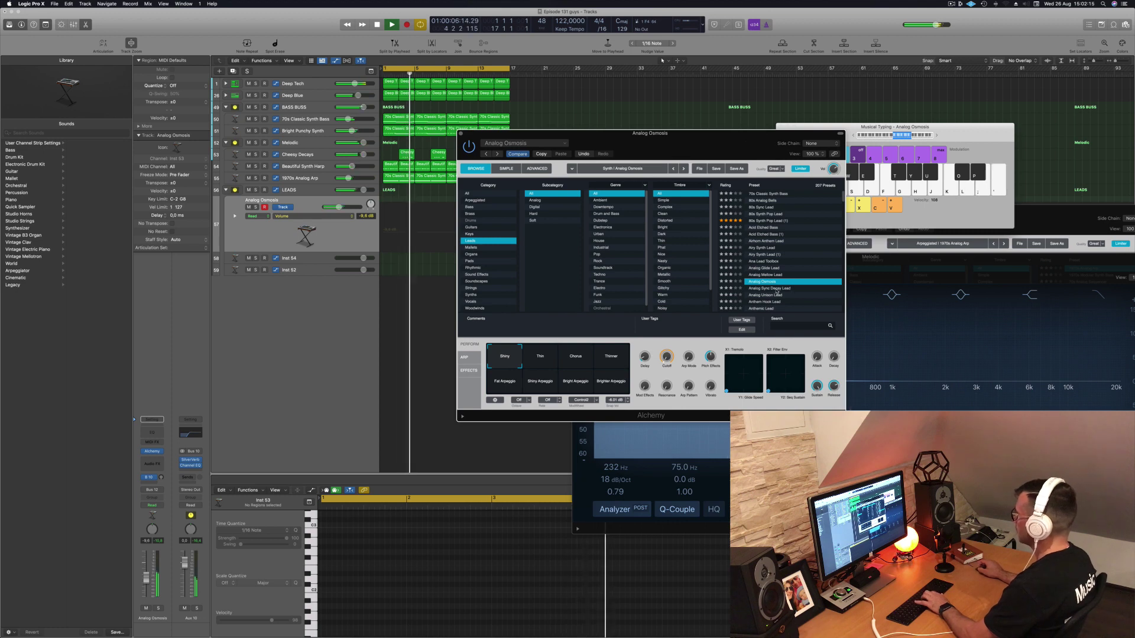
left_click(778, 289)
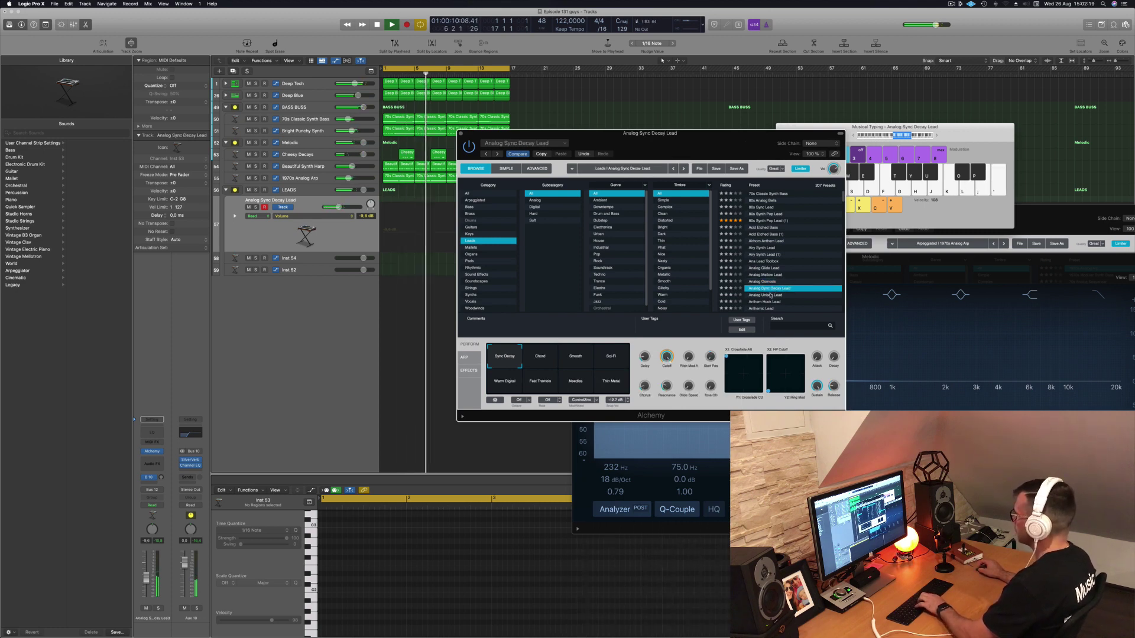
left_click(770, 295)
scroll(782, 266, "down", 1)
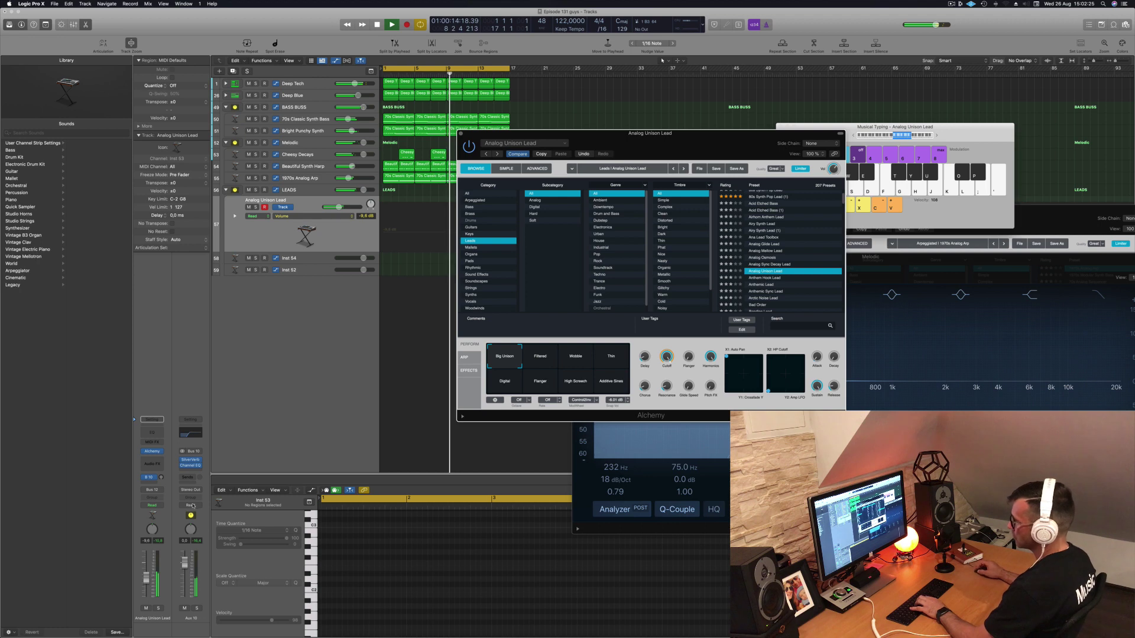
- Load the Anthem Hook Lead preset, raise the track's reverb send level and play a short test phrase
key("Down")
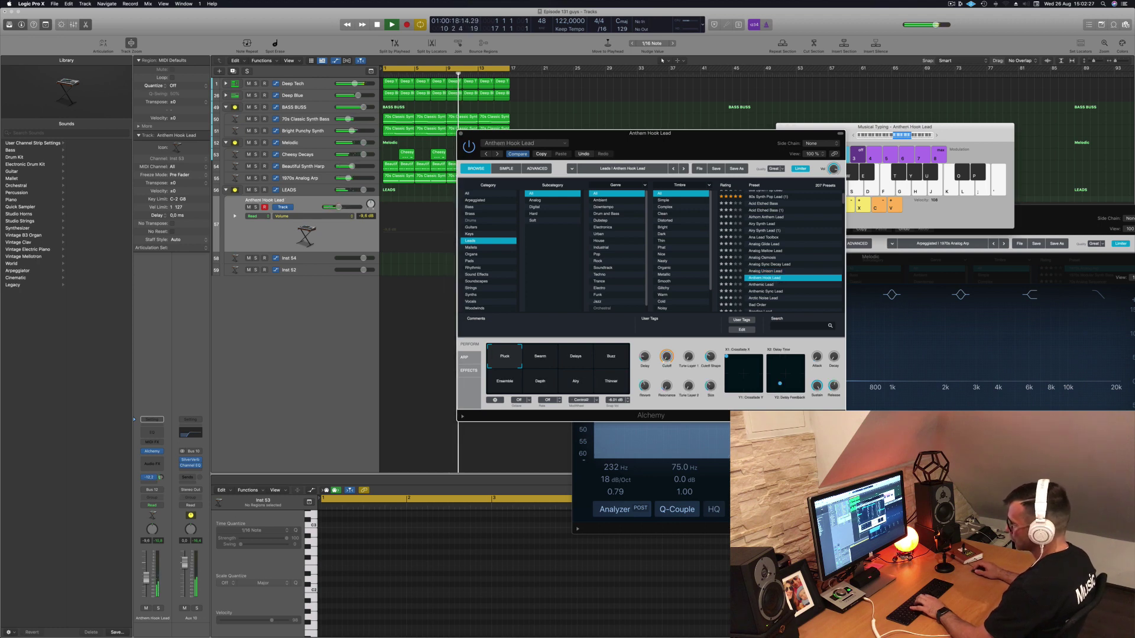
left_click(147, 580)
key("j")
key("j")
key("h")
key("j")
key("k")
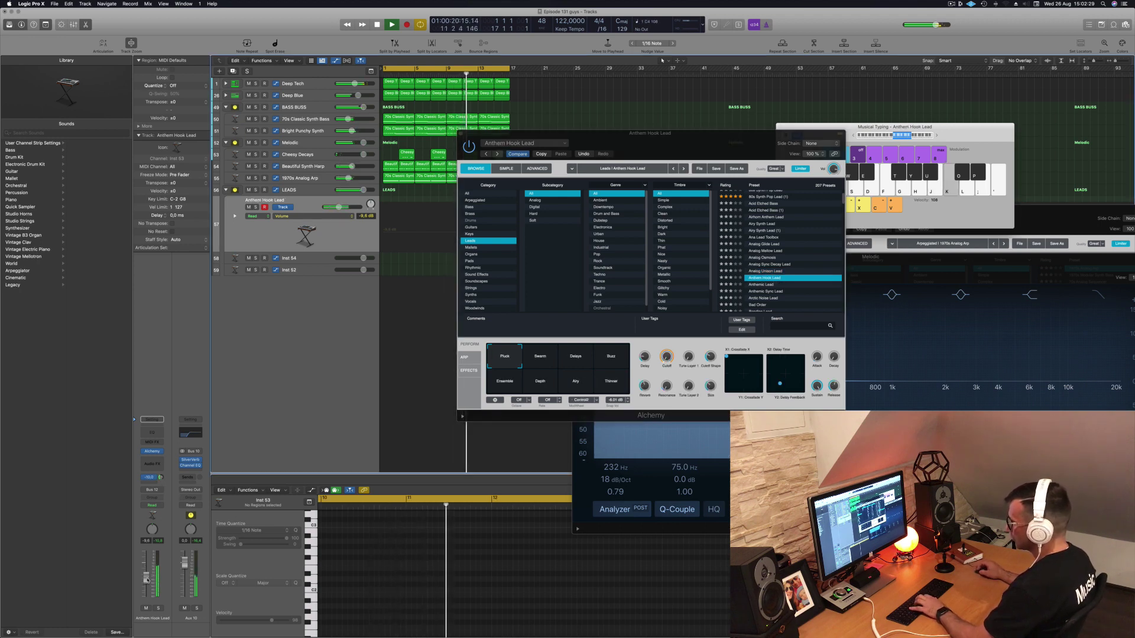
- Audition the Anthemic Lead, Anthemic Sync Lead and Arctic Noise Lead presets
scroll(757, 261, "down", 2)
left_click(757, 260)
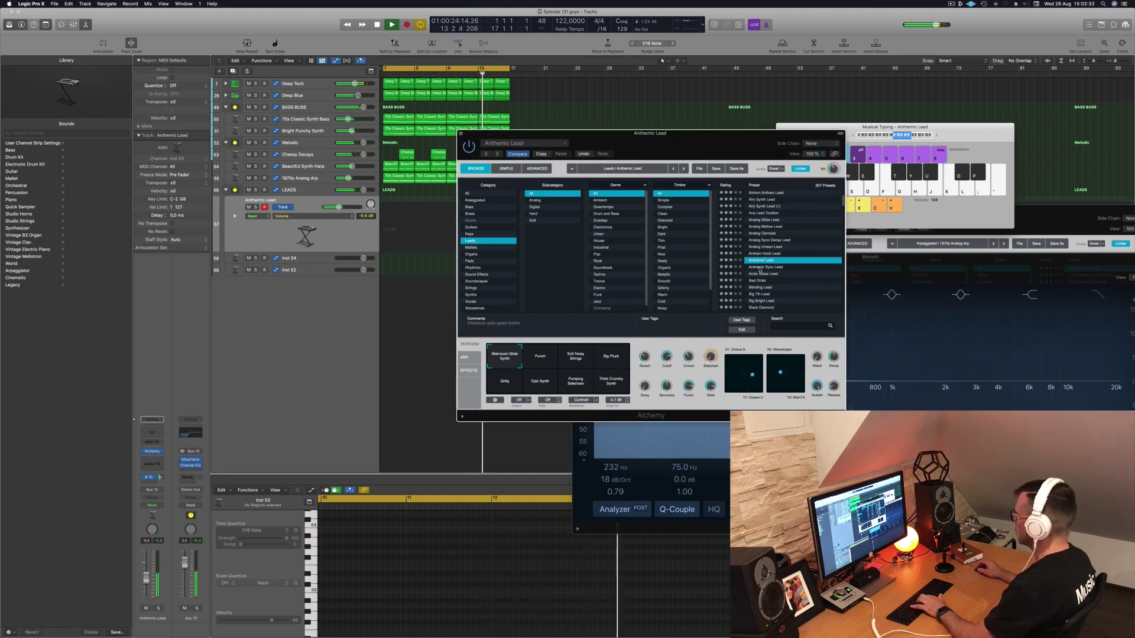
left_click(760, 267)
left_click(771, 274)
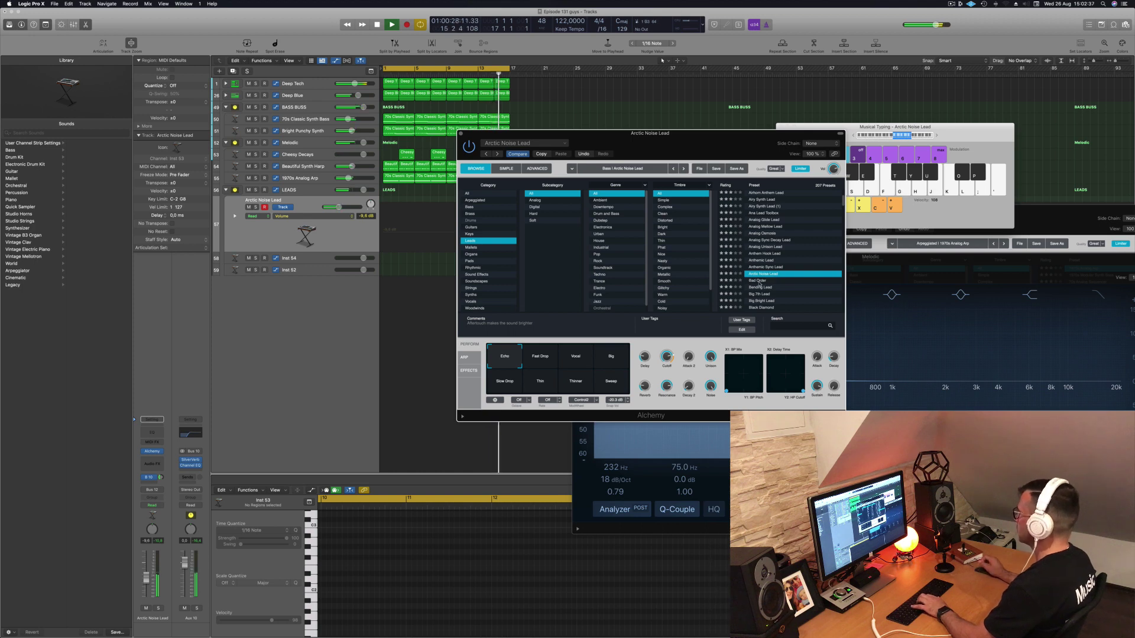
- Load the Bad Order preset and audition its Dirty Pulse, Dirty Delay, Filthy and Dark Metal variations
left_click(758, 280)
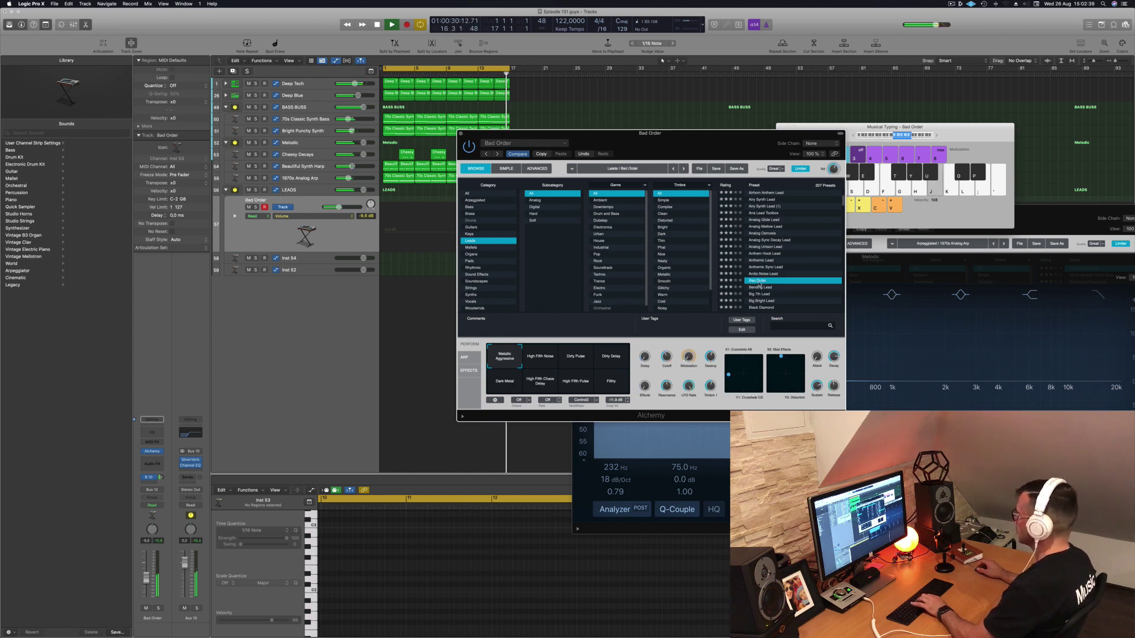
left_click(580, 360)
key("j")
key("k")
left_click(613, 361)
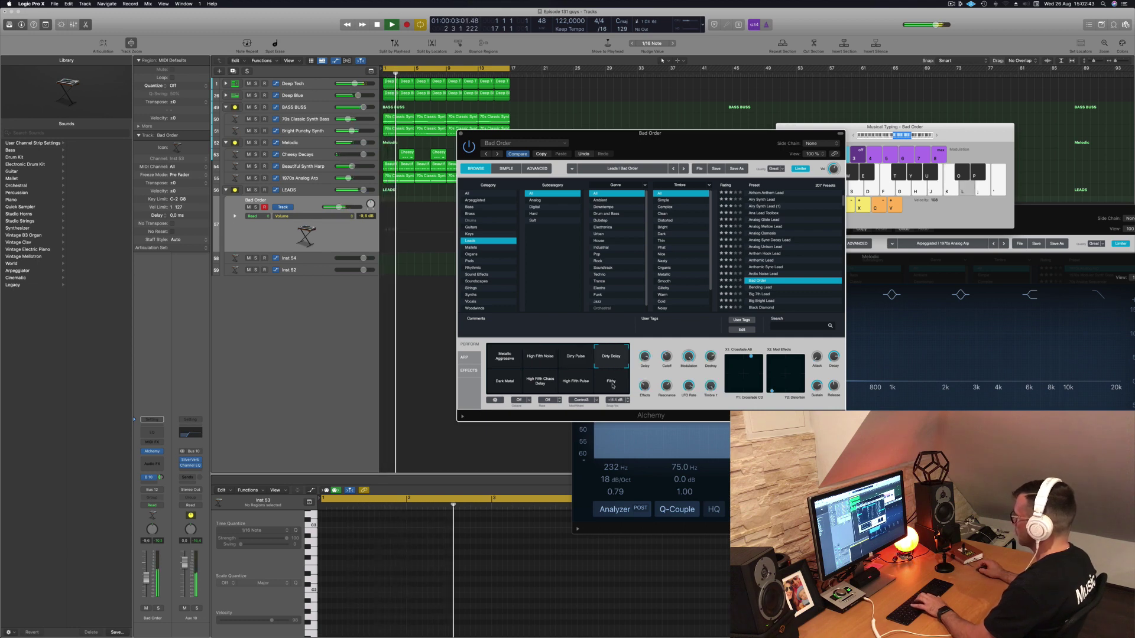
left_click(612, 382)
left_click(507, 385)
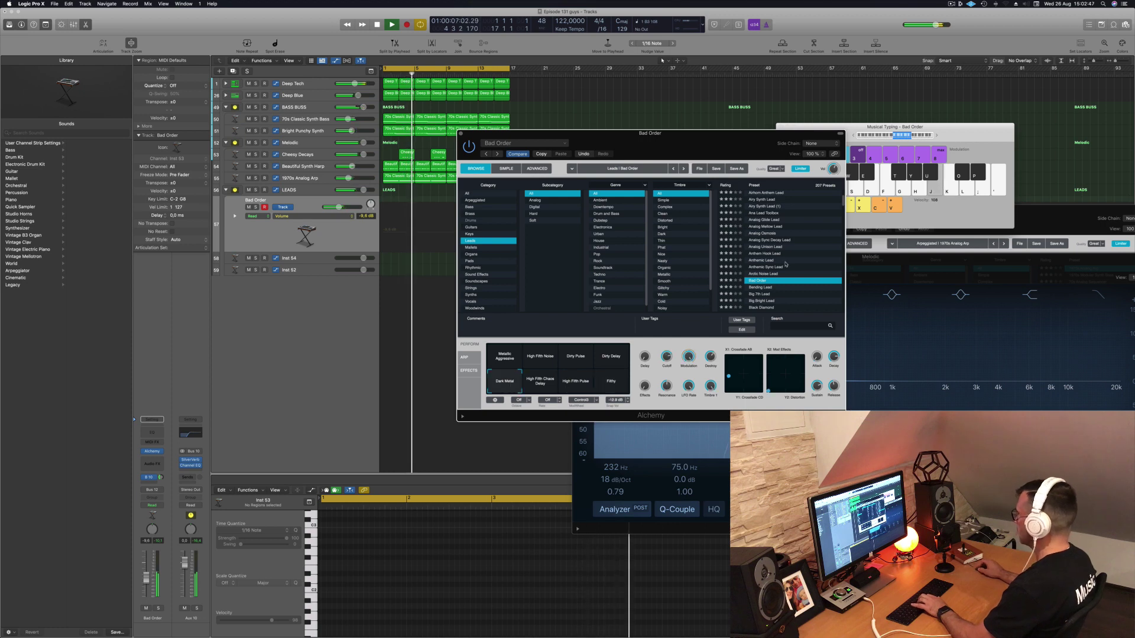
- Audition the Big 7th Lead, Big Bright Lead and Black Diamond presets
scroll(763, 277, "down", 1)
left_click(757, 274)
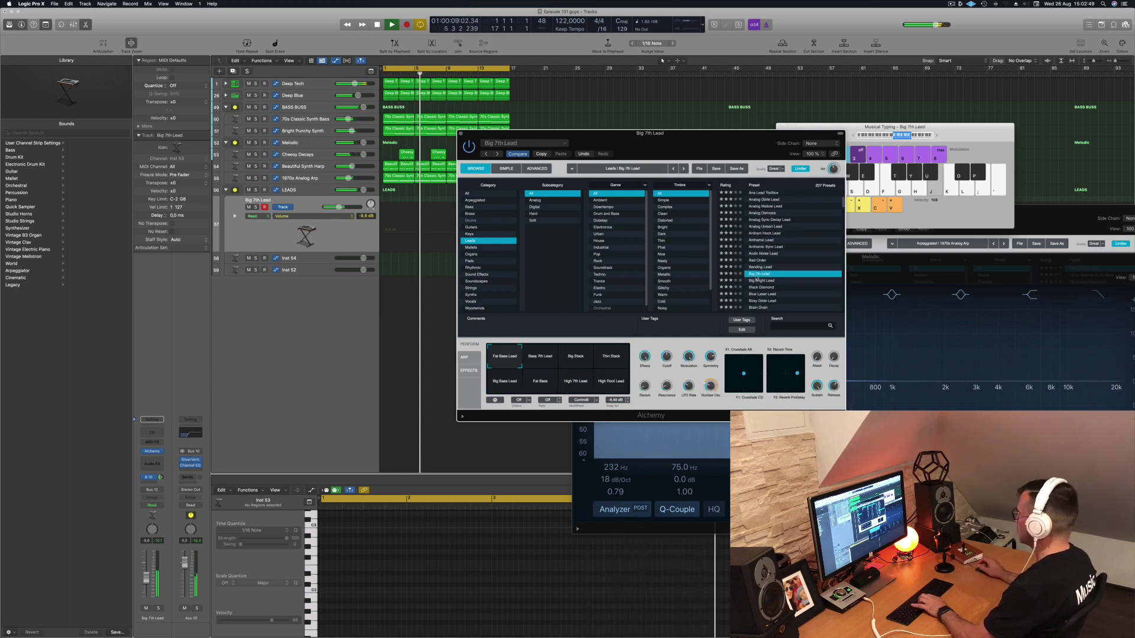
left_click(761, 281)
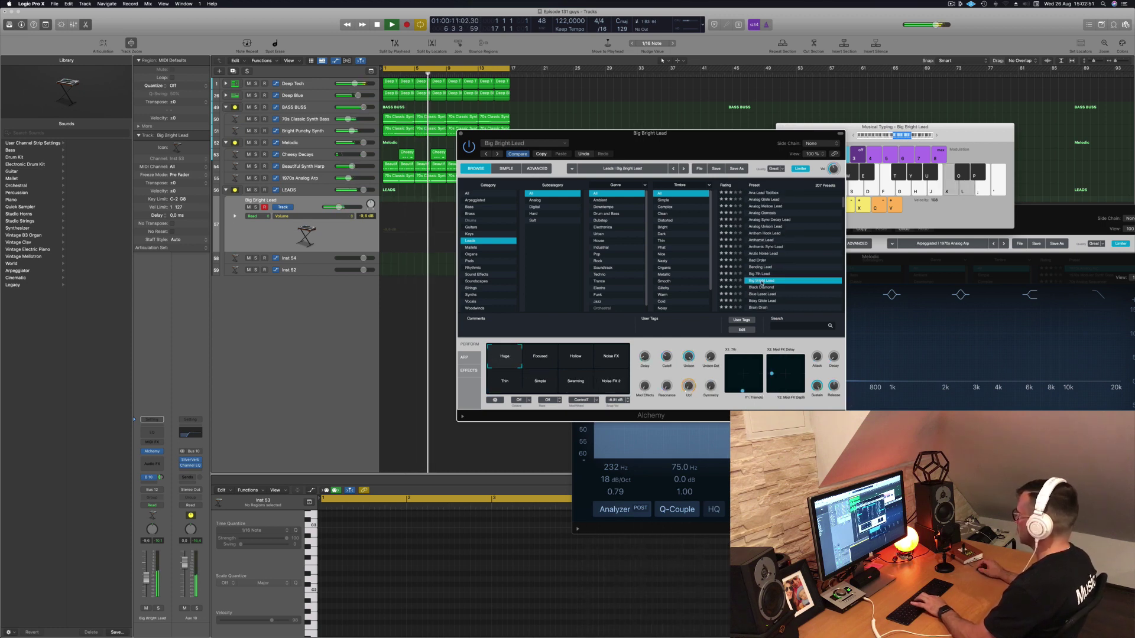
left_click(761, 287)
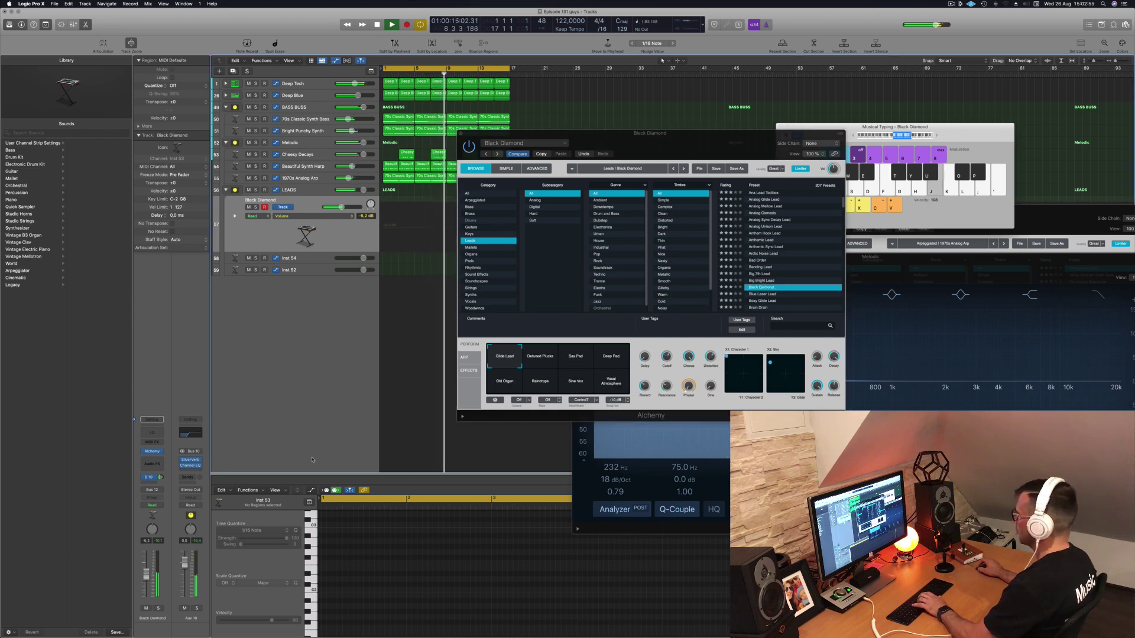
- Audition the presets from Blue Laser Lead through Brain Drain
scroll(795, 240, "down", 2)
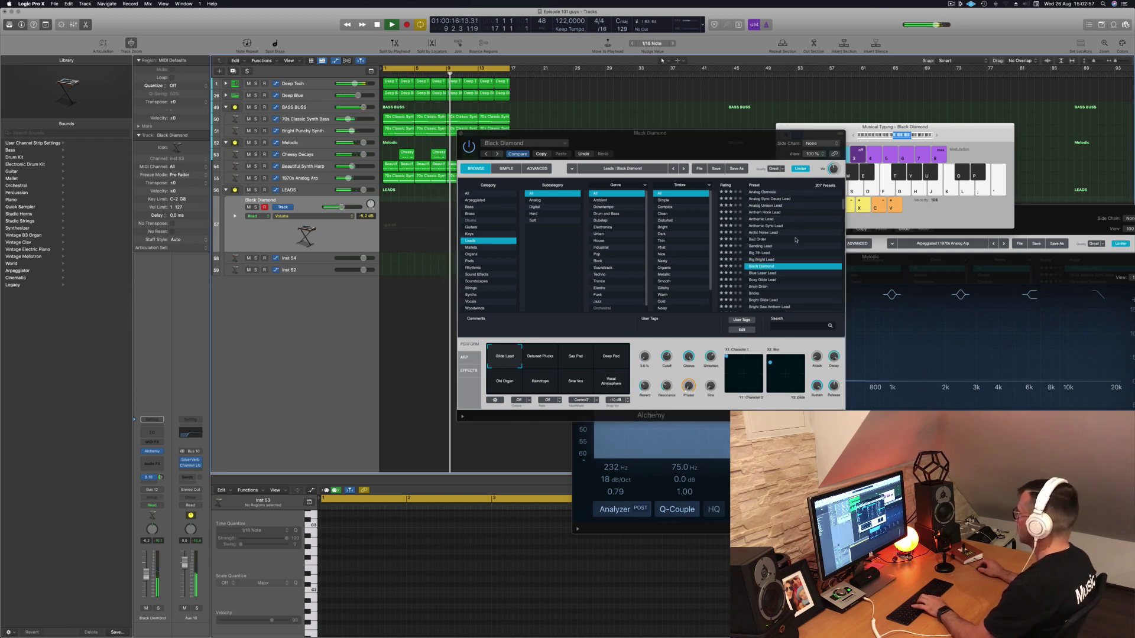
left_click(770, 273)
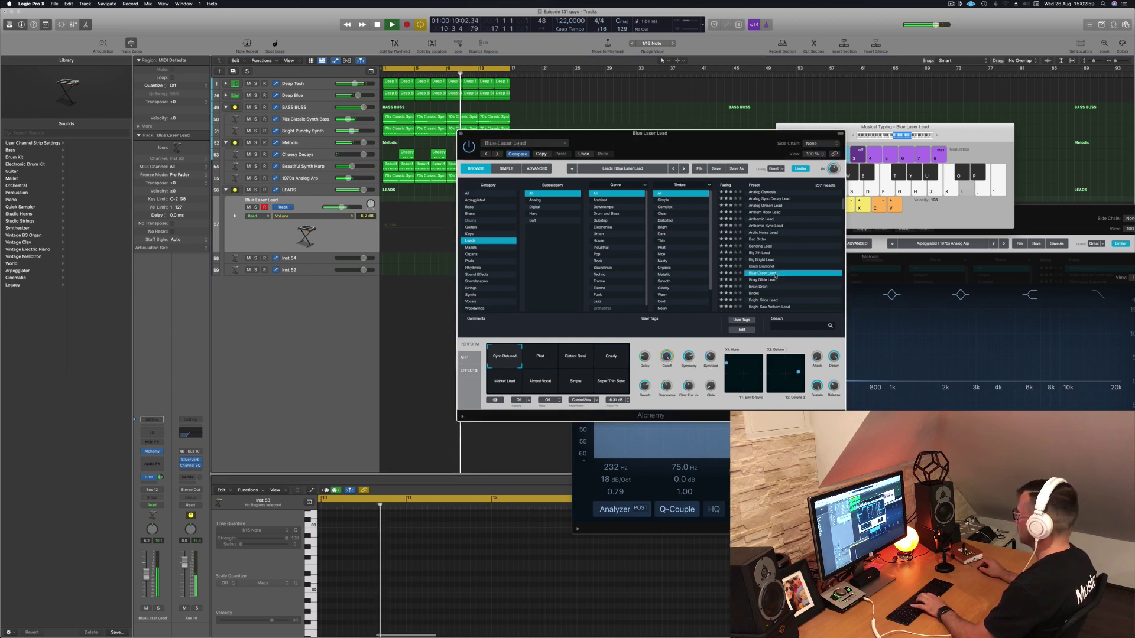
key("Down")
key("Down")
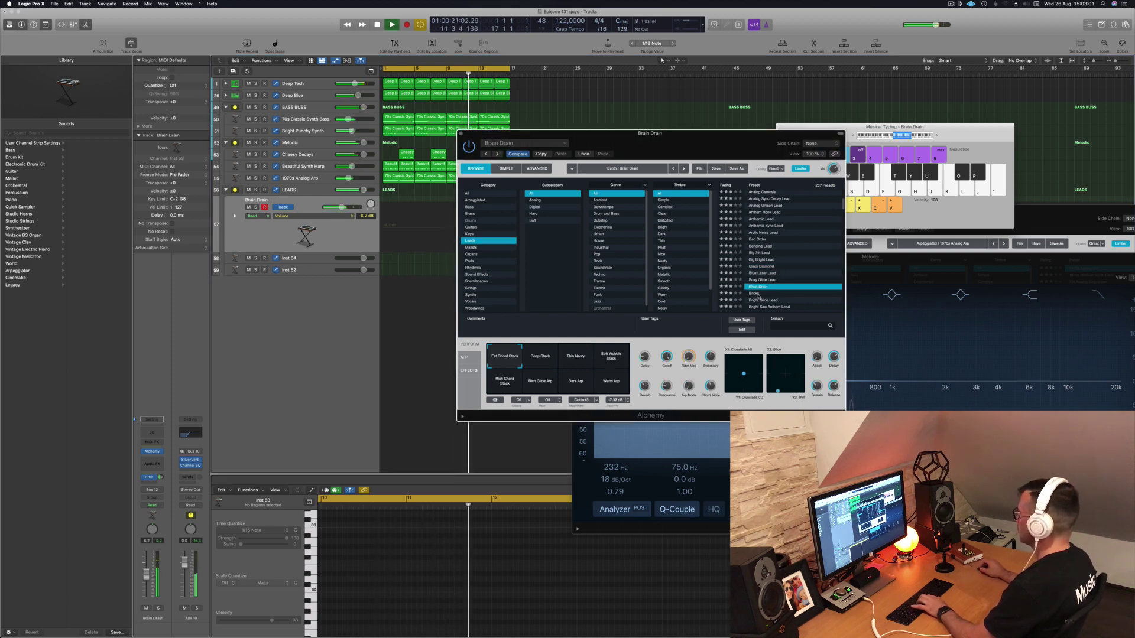
- Lower the lead track's volume to -14.2 dB while playing a test phrase with Brain Drain
key("j")
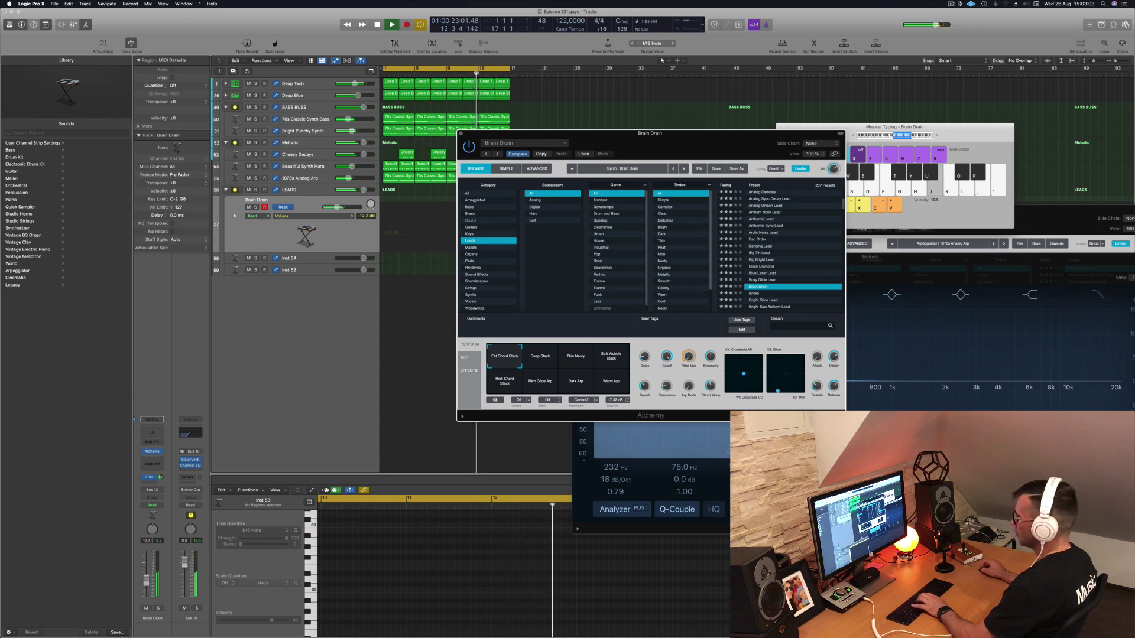
left_click_drag(145, 574, 146, 581)
key("j")
key("j")
key("j")
key("k")
key("l")
key("j")
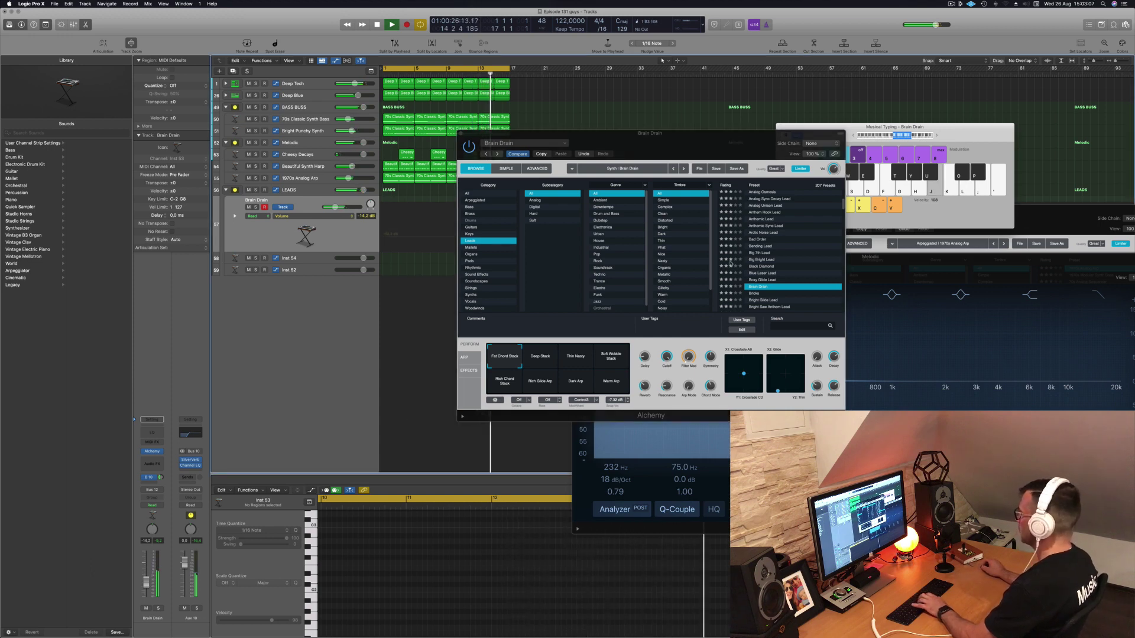
- Audition the lead presets from Bricks through Buzzing Metallic Lead
left_click(753, 294)
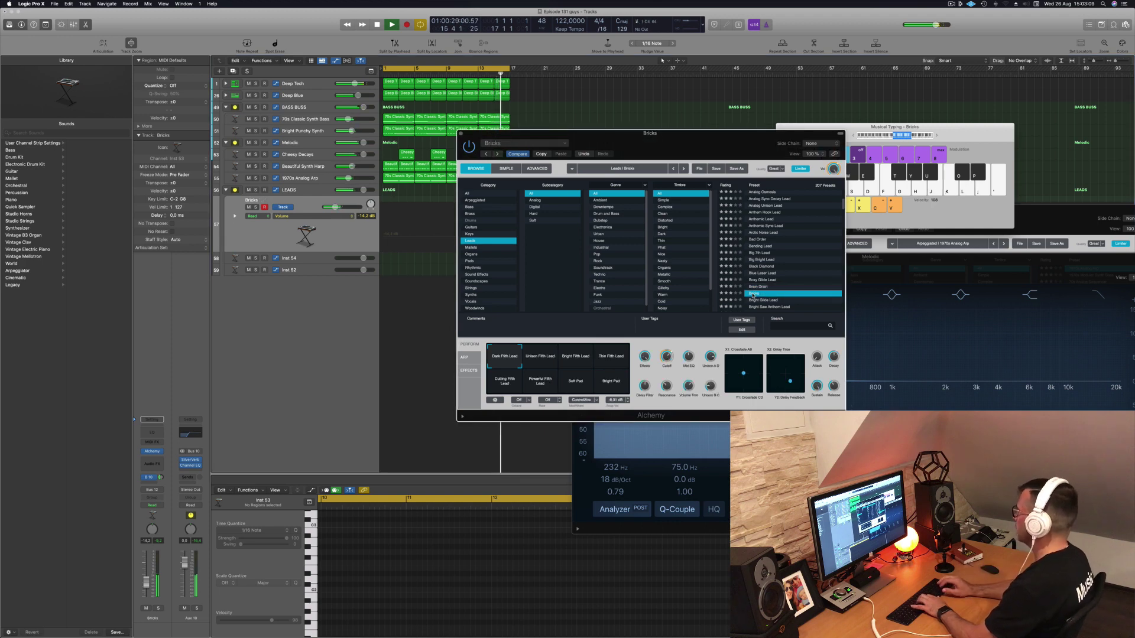
key("Down")
key("Down")
key("Down")
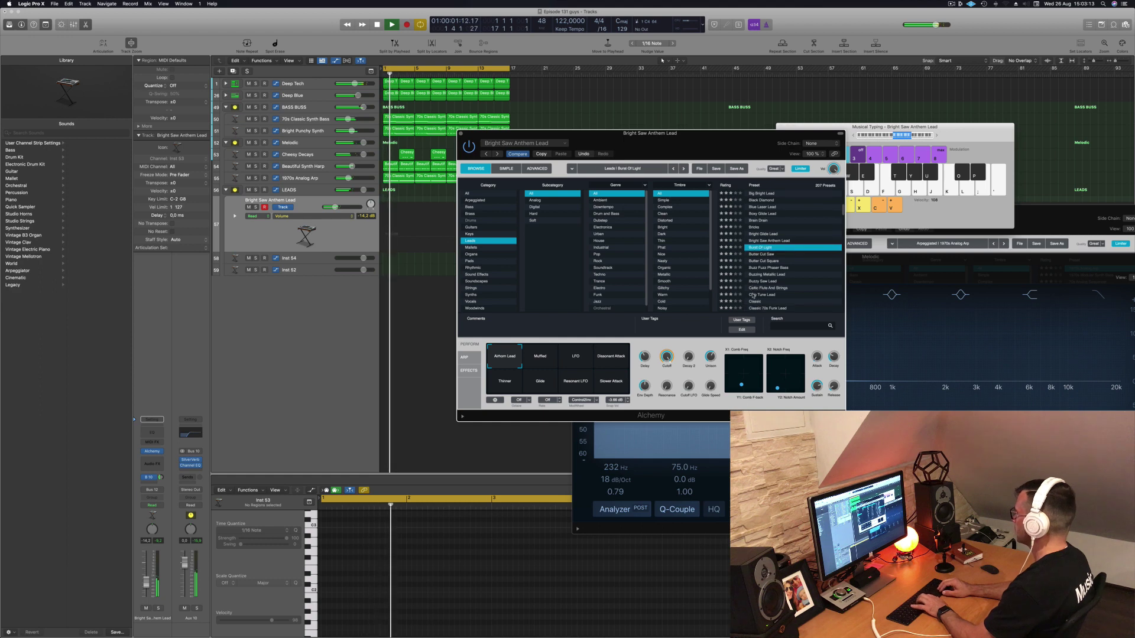
key("Down")
key("Down")
key("Down")
key("Down")
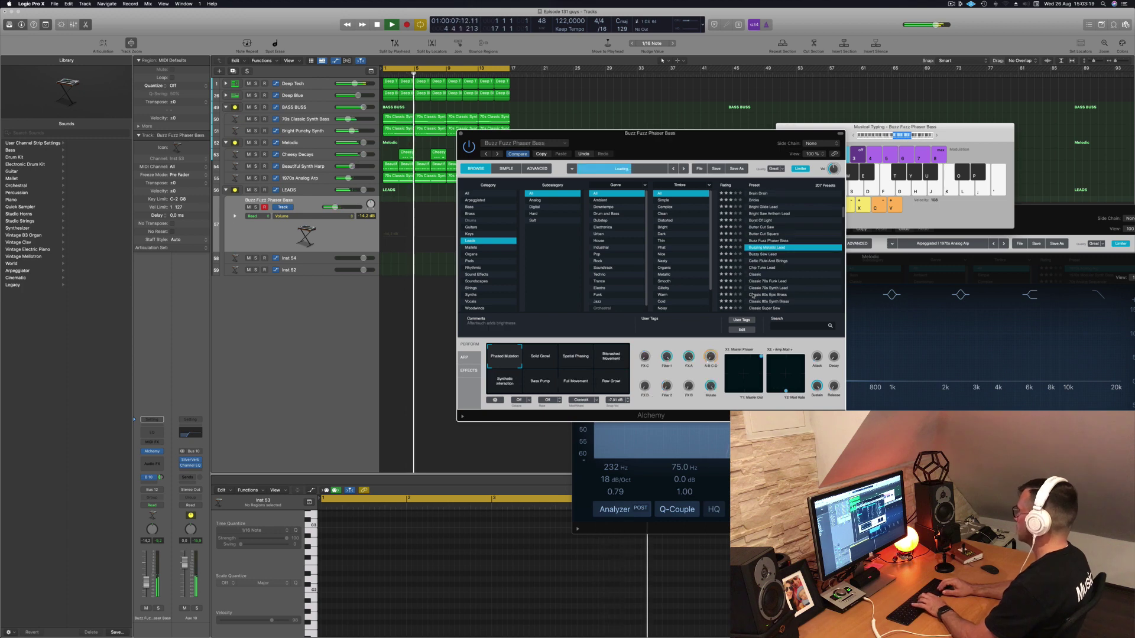
- Advance to the Celtic Flute And Strings preset and play a test phrase with it
key("Down")
key("Down")
key("j")
key("k")
key("l")
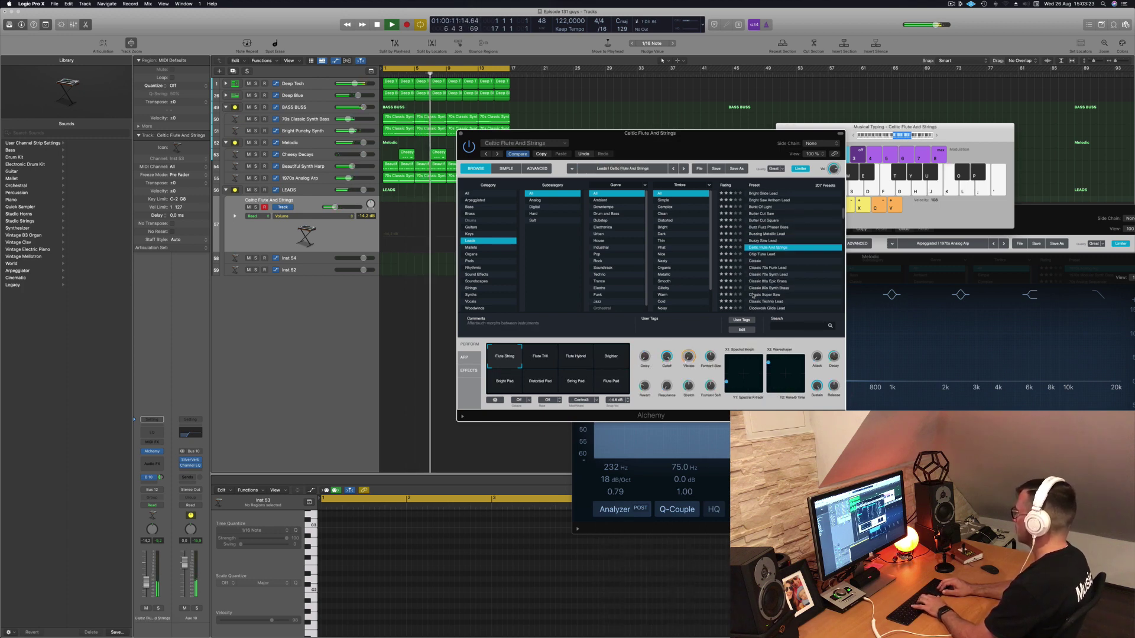
key("j")
key("k")
key("l")
- Load the Classic lead preset, set the track volume to -15.2 dB and play test notes
key("Down")
key("j")
key("k")
key("j")
key("k")
key("k")
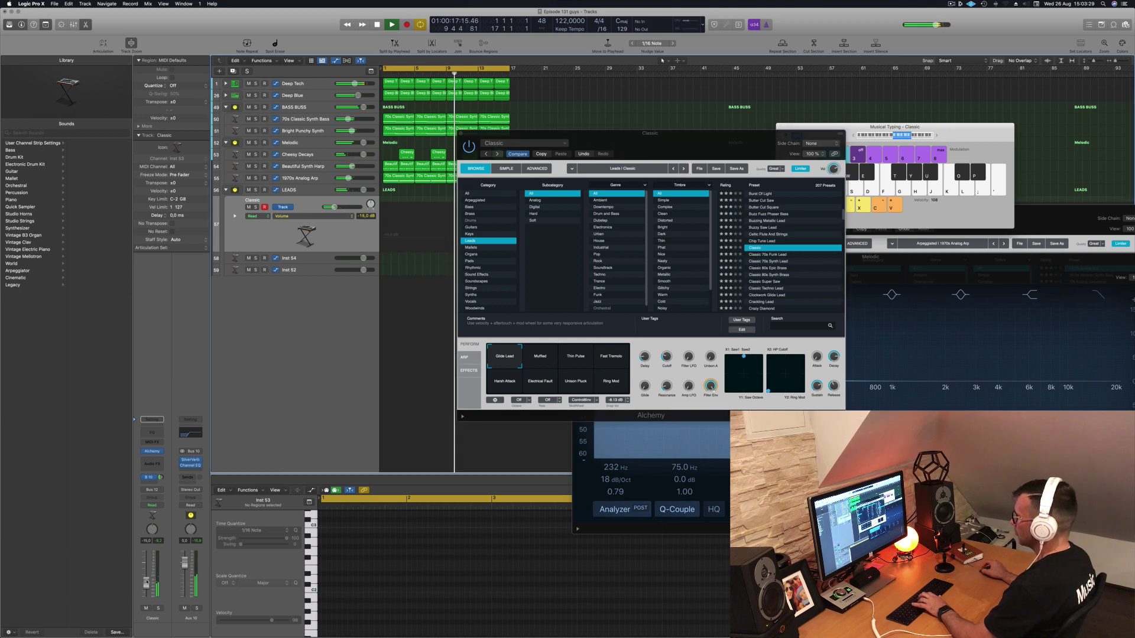
- Rehearse short lead phrases with the Classic preset over the looping track
key("l")
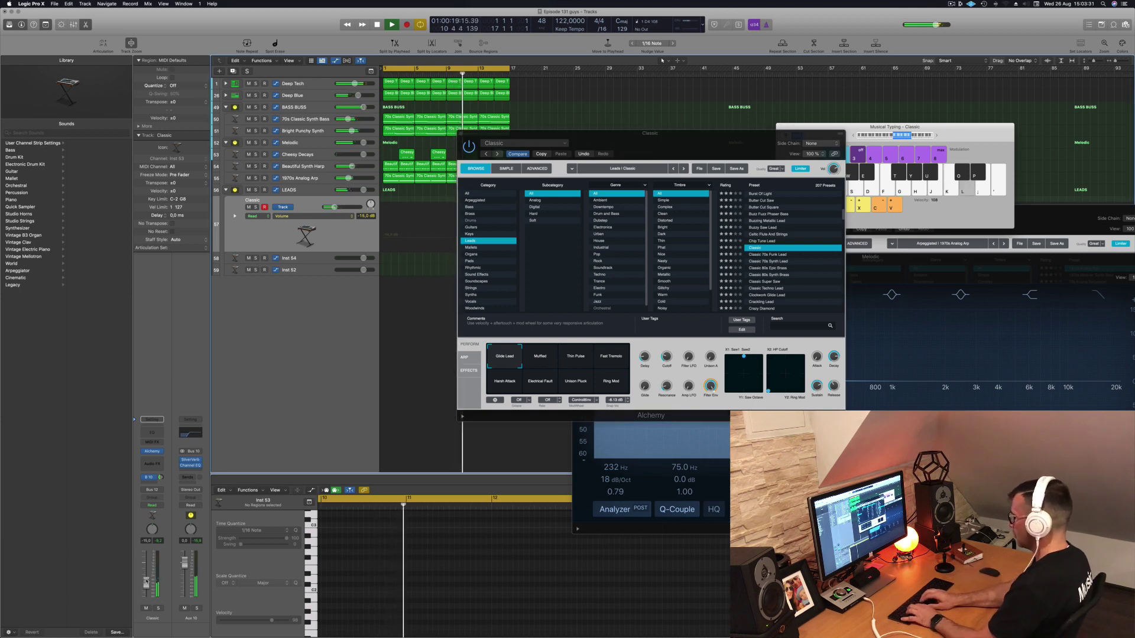
key("k")
key("s")
key("d")
key("k")
key("j")
key("a")
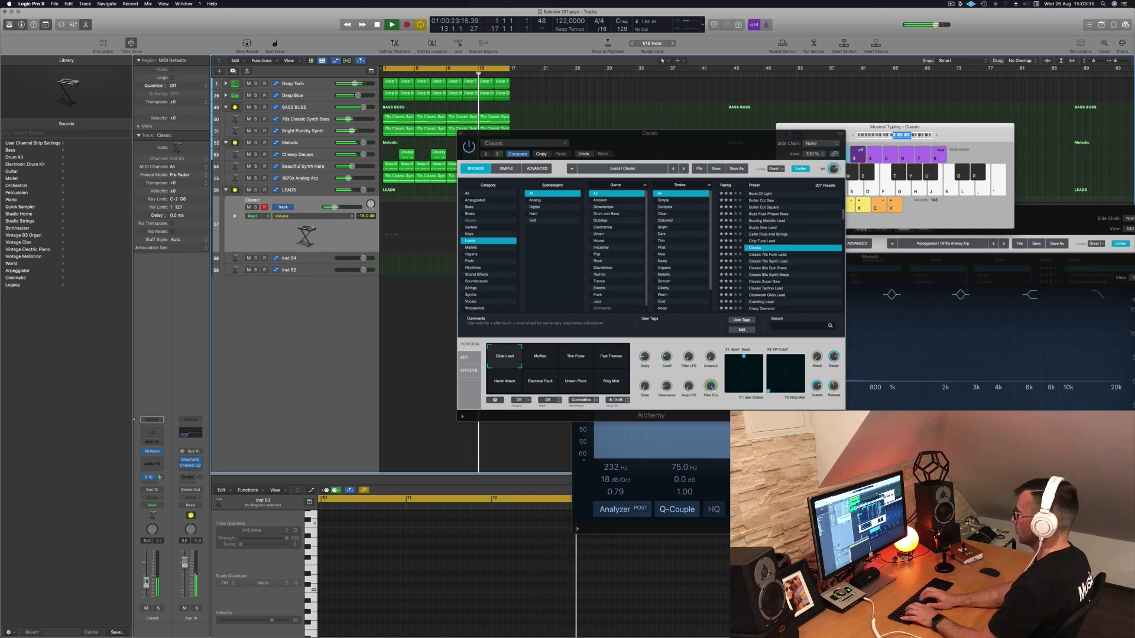
key("l")
key("k")
key("j")
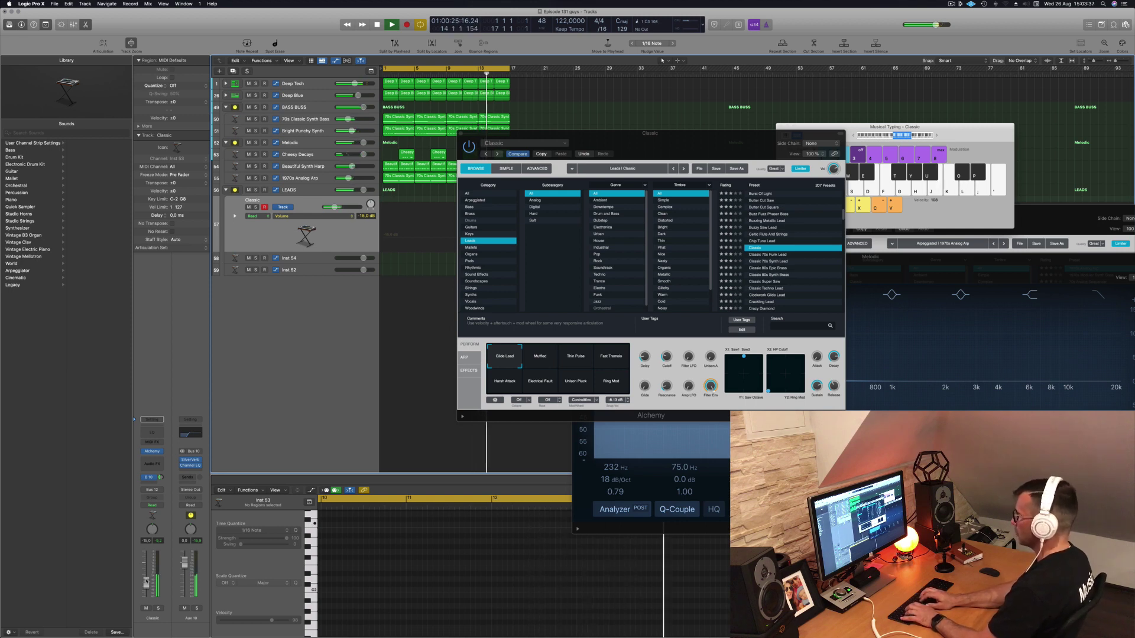
key("l")
key("k")
key("j")
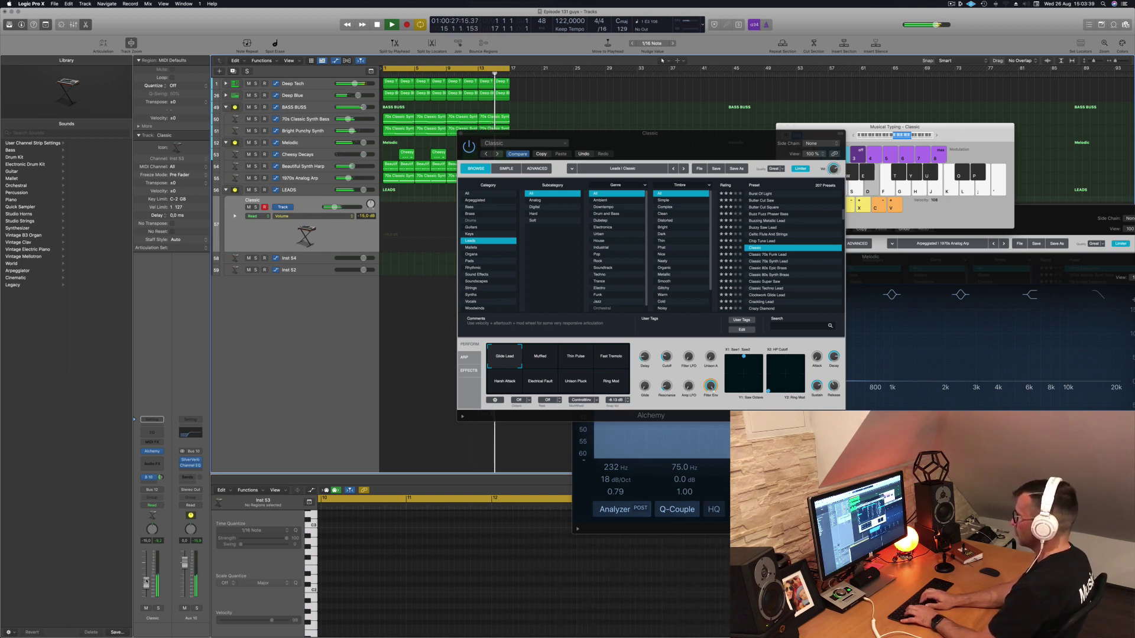
key("j")
key("d")
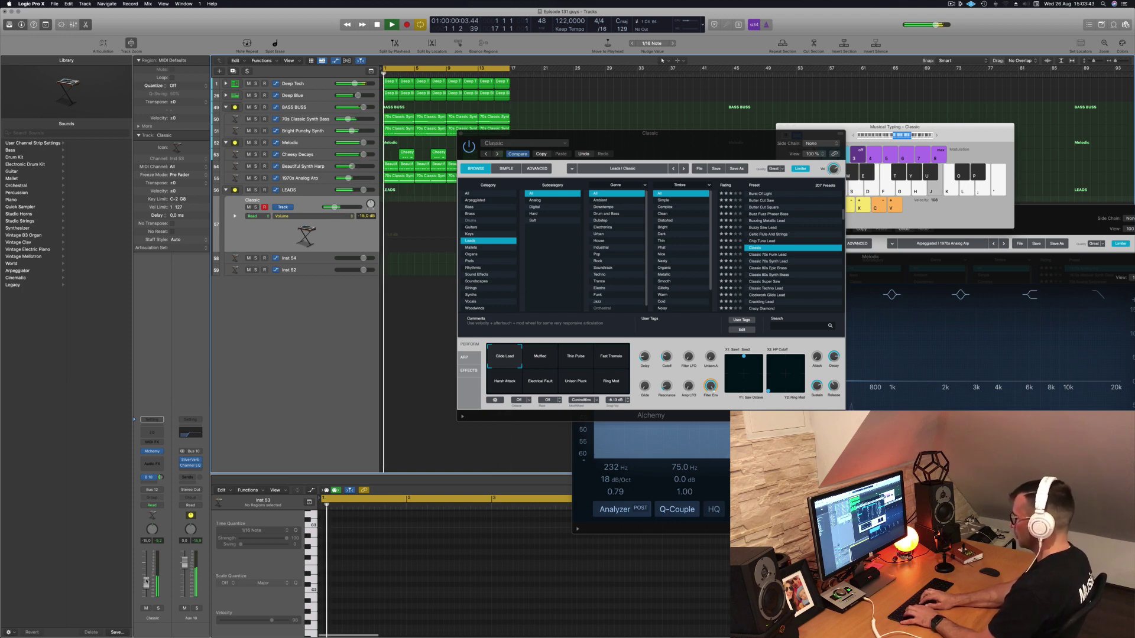
- Record a repeated descending three-note phrase (D, C, B) on the Classic lead track and play it back from the start
key("r")
key("l")
key("k")
key("j")
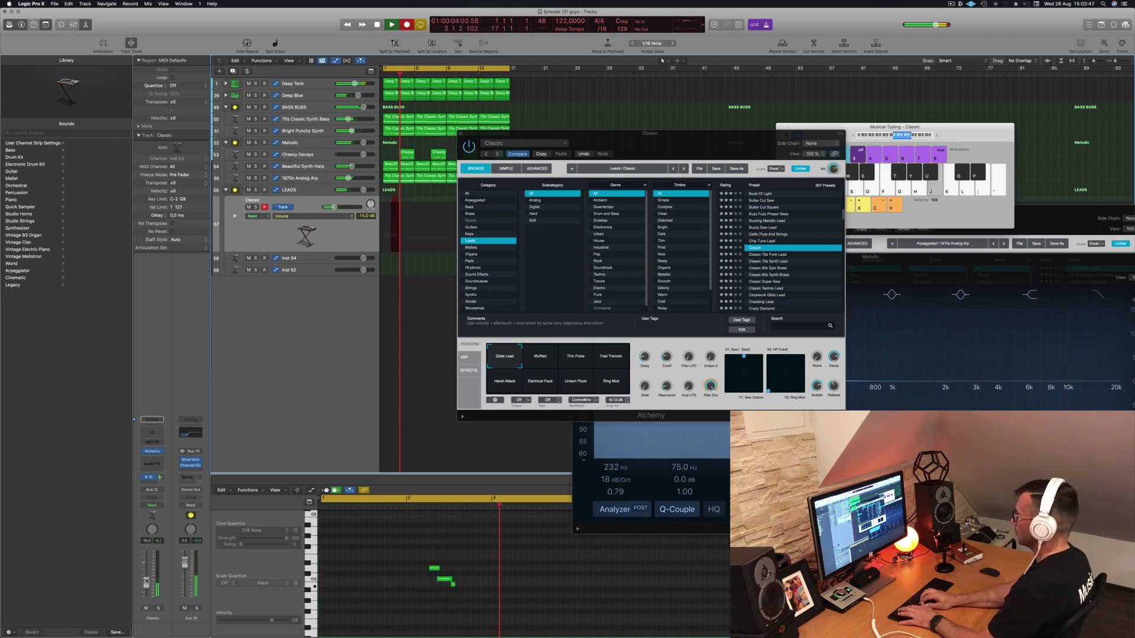
key("l")
key("k")
key("j")
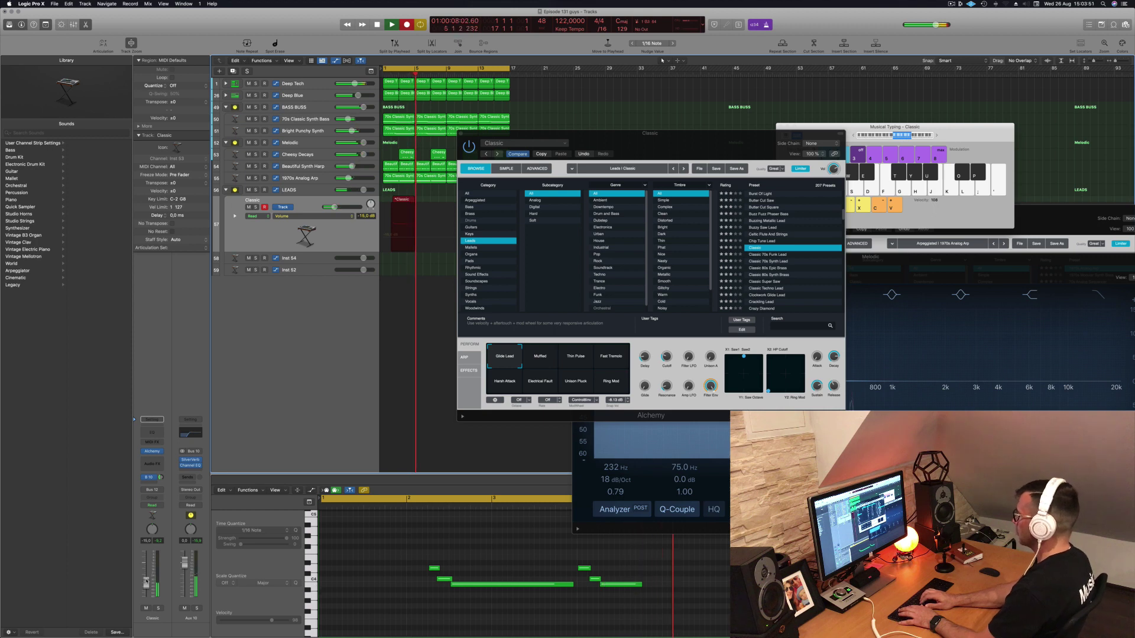
key("l")
key("k")
key("j")
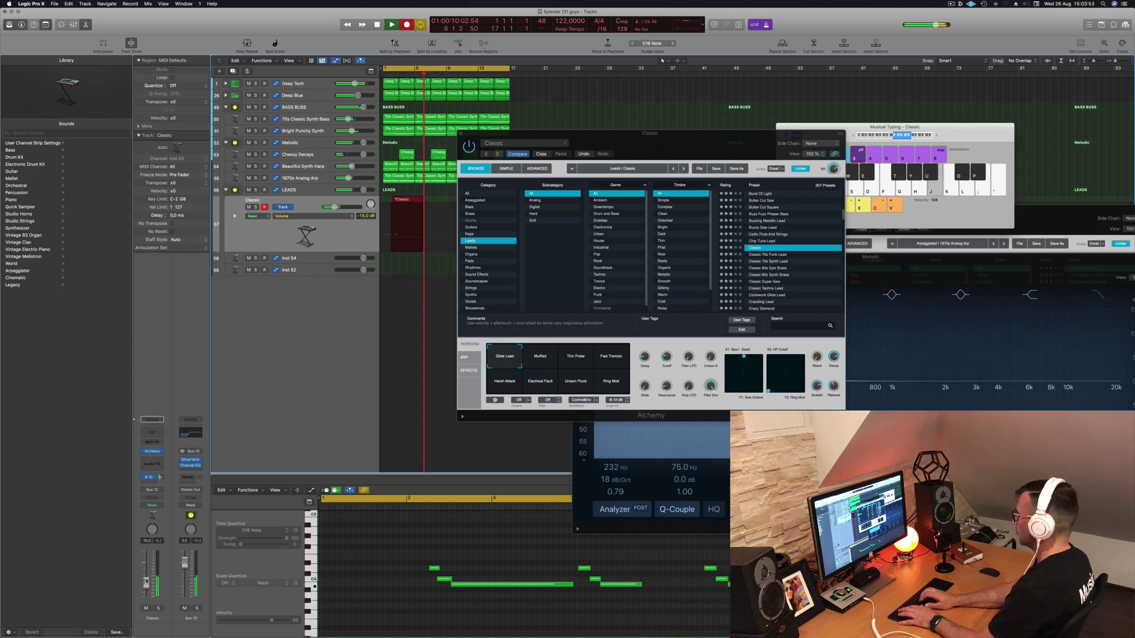
key("l")
key("k")
key("j")
key("l")
key("k")
key("j")
key("l")
key("k")
key("j")
key("l")
key("j")
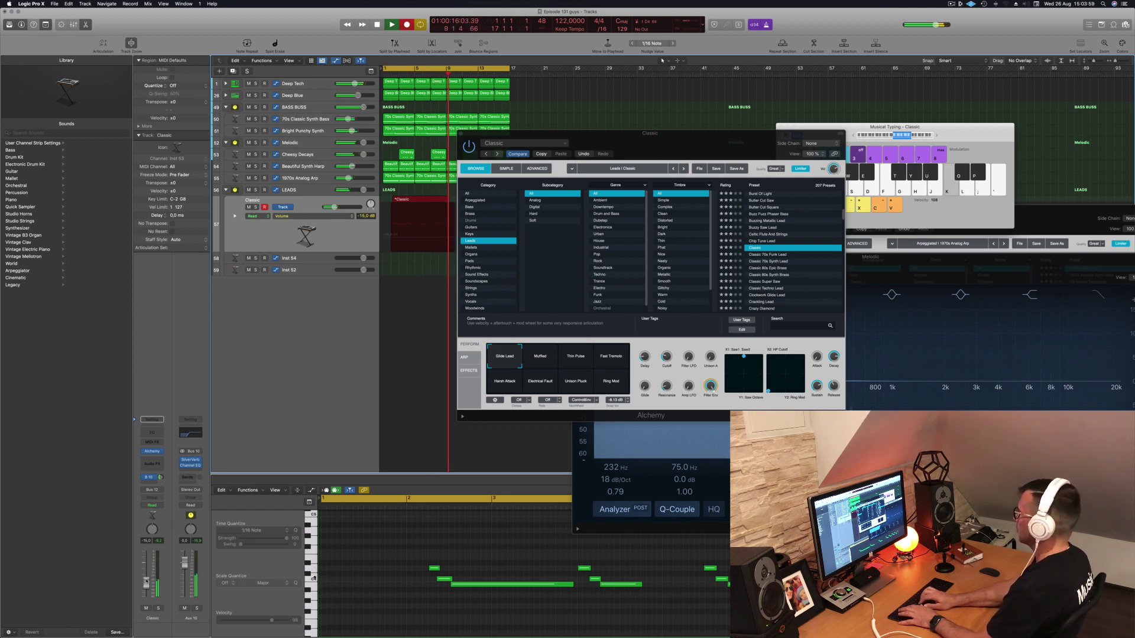
key("space")
key("space")
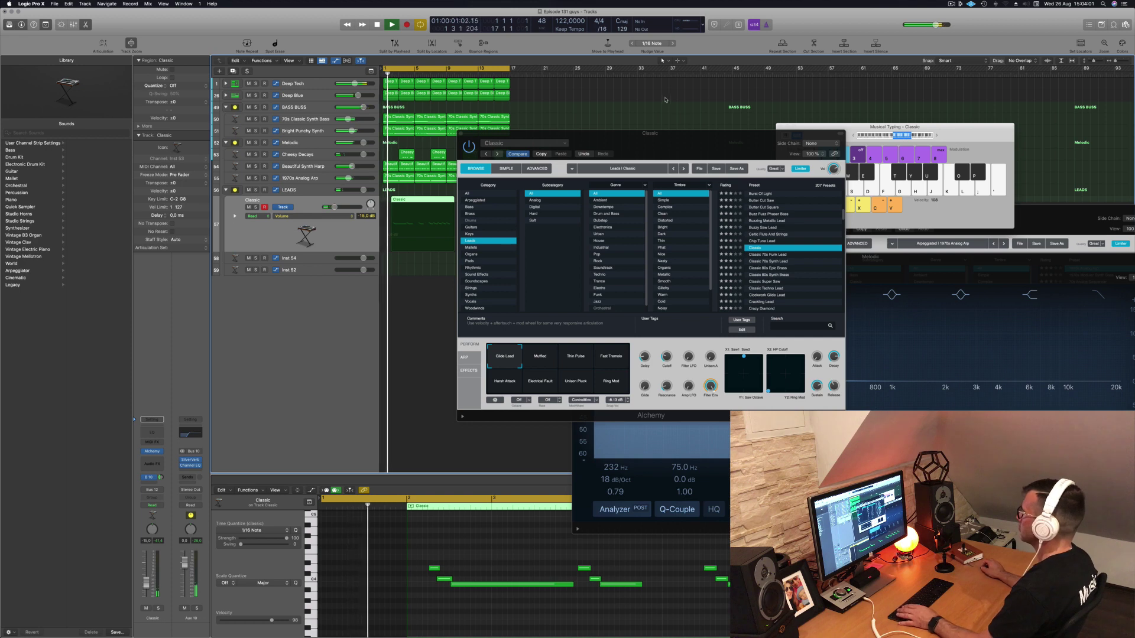
- Move the first three recorded notes earlier so the phrase begins at the start of the Classic region
left_click_drag(620, 133, 697, 70)
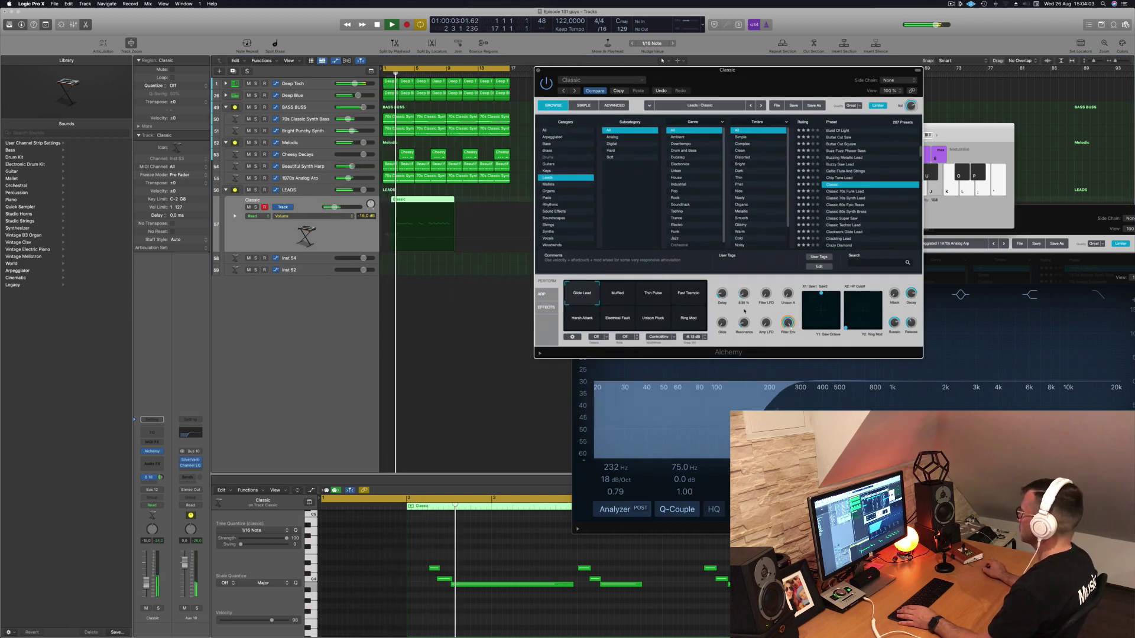
key("Return")
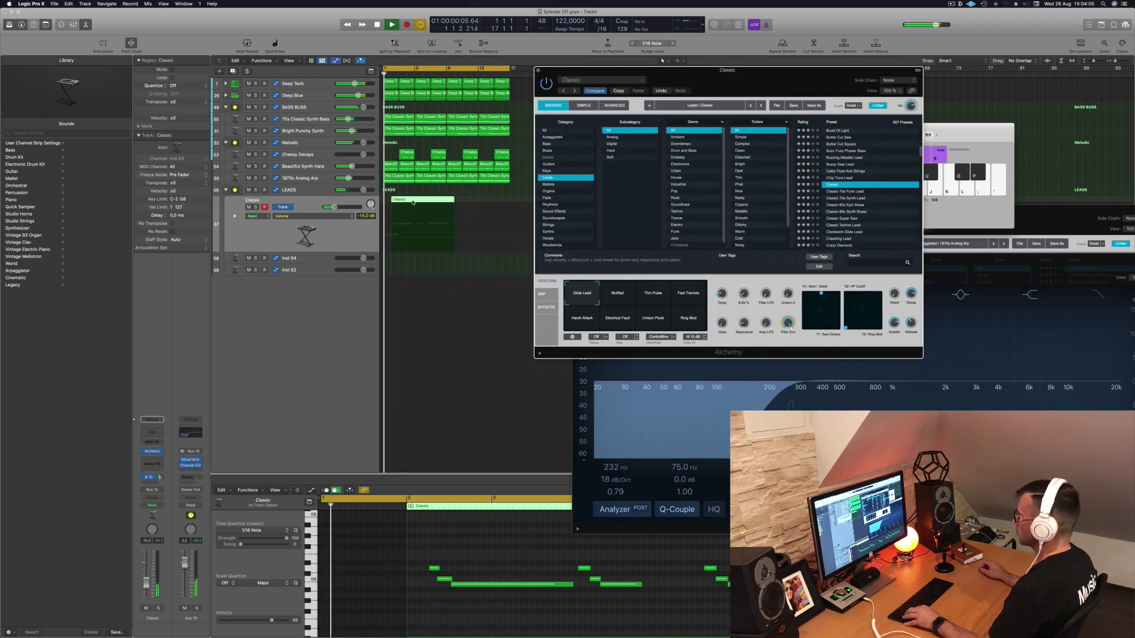
left_click_drag(428, 559, 479, 587)
key("Return")
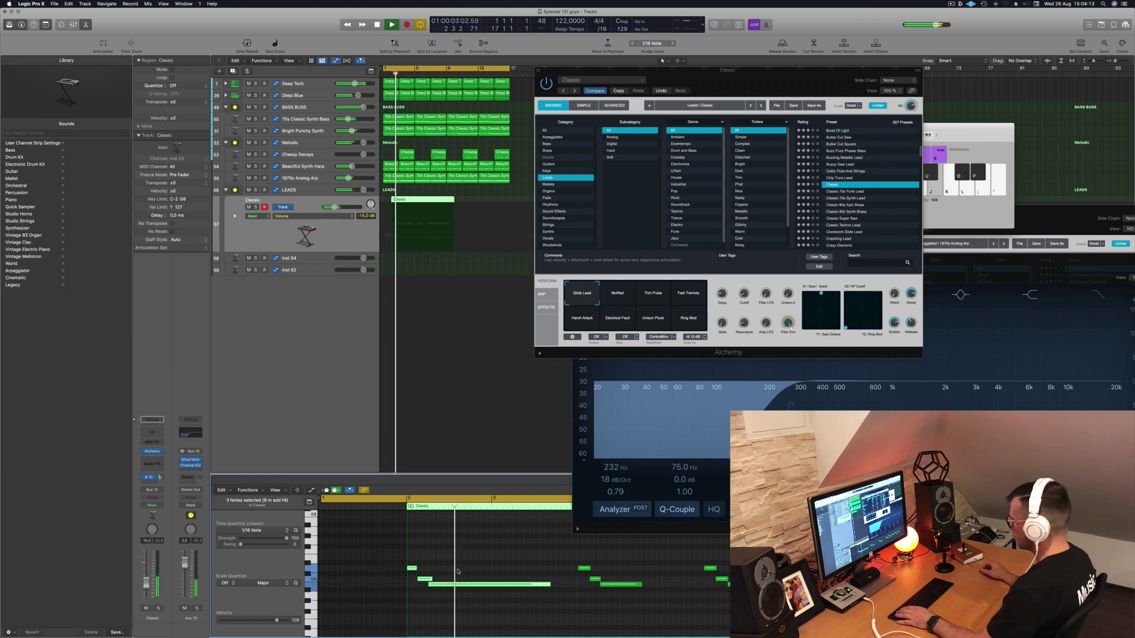
- Move the Classic region so it starts at bar 1 and restart playback
left_click(507, 573, "ctrl+alt")
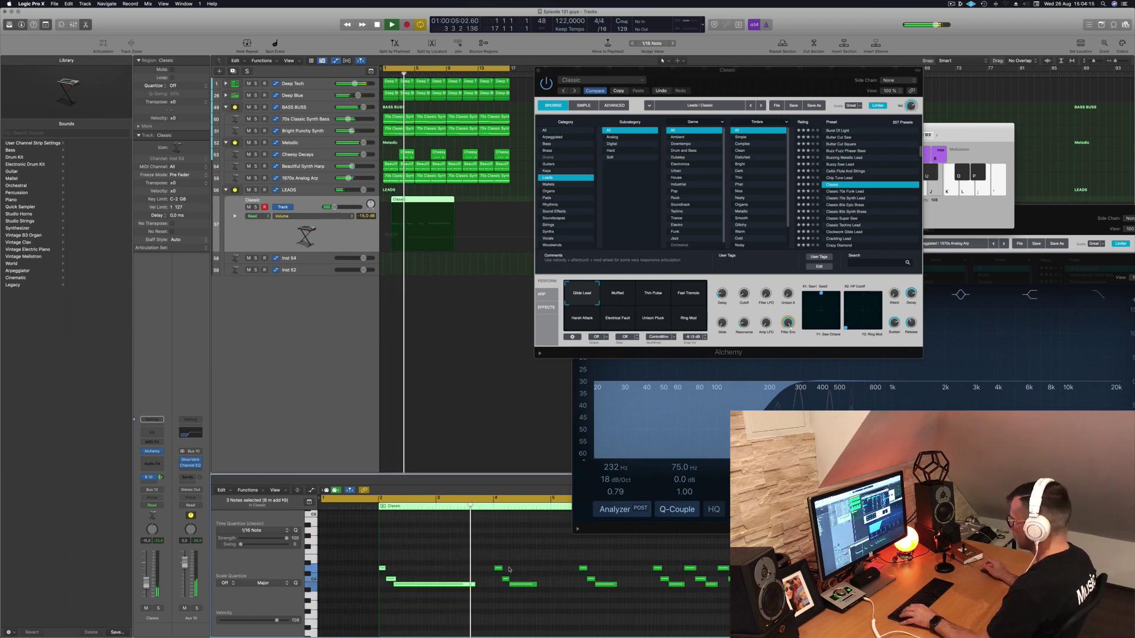
left_click(521, 569, "ctrl+alt")
key("Return")
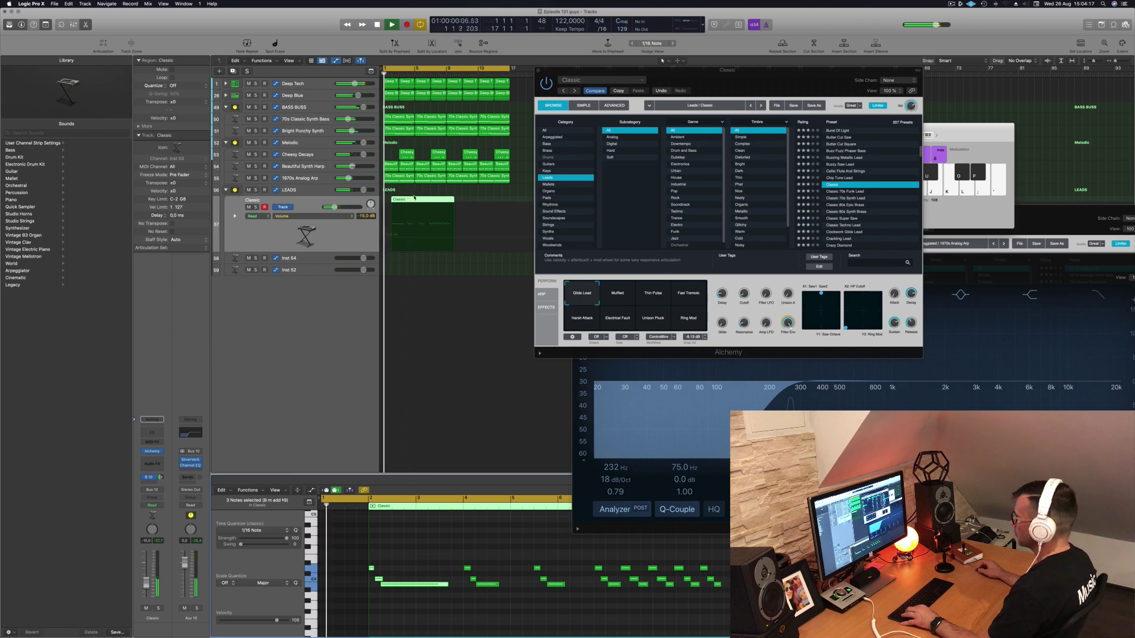
left_click_drag(405, 201, 398, 201)
key("Return")
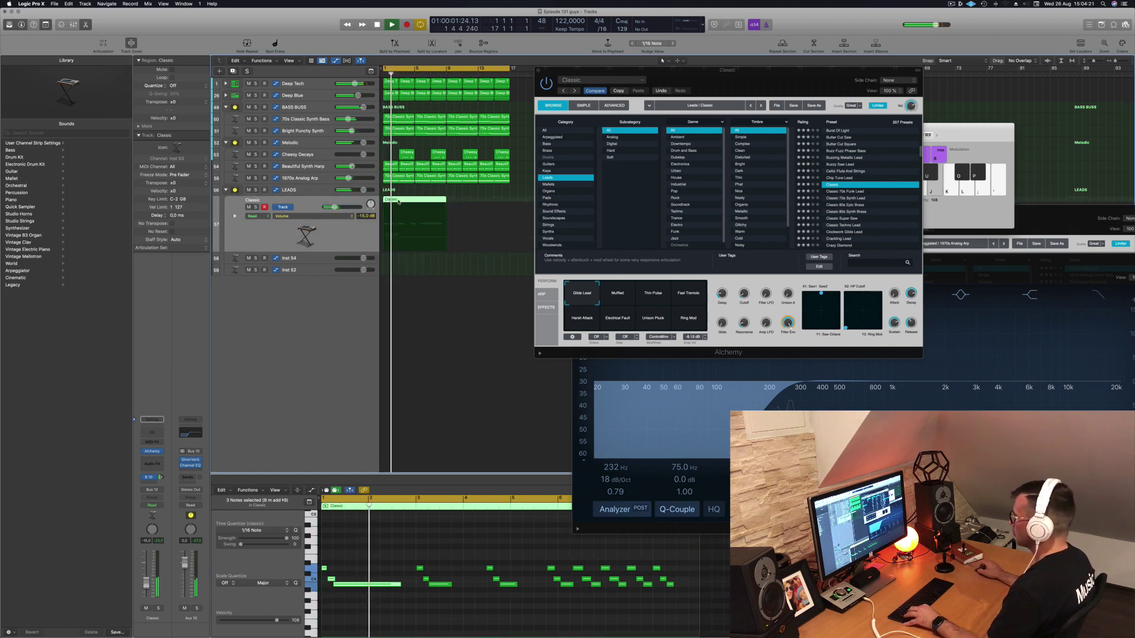
- Cut the Classic region down to its first two bars and copy it to bar 5
left_click(420, 219)
left_click(407, 213)
left_click(427, 217)
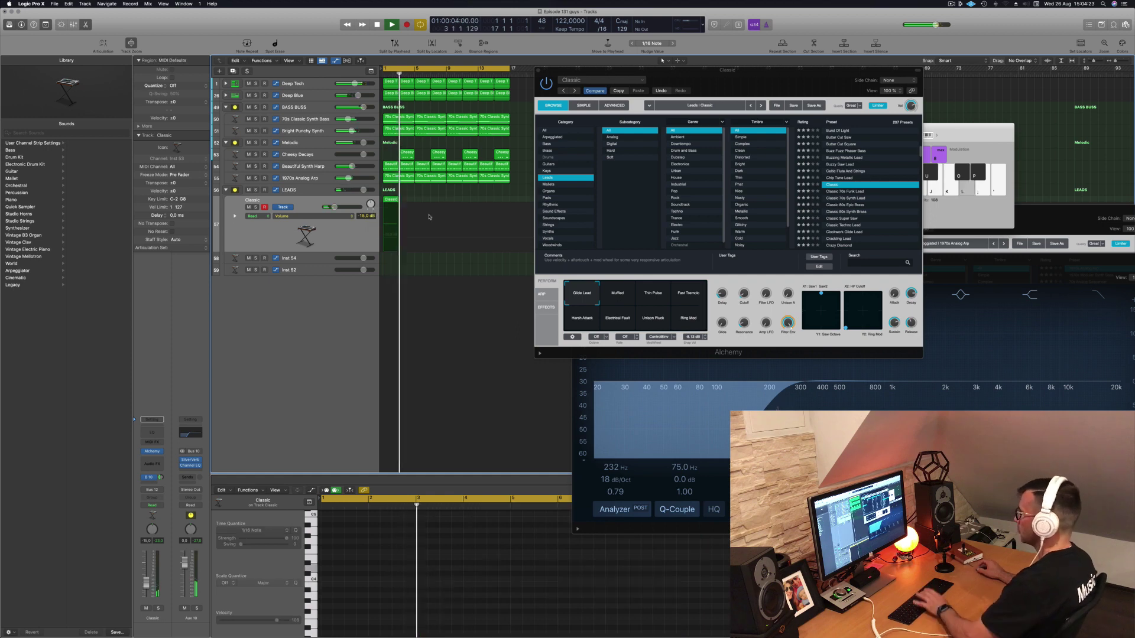
key("space")
left_click(389, 204)
left_click_drag(390, 204, 421, 204)
- Shorten the long note in the first Classic region slightly and copy the two short opening notes to the phrase's end
left_click(388, 206)
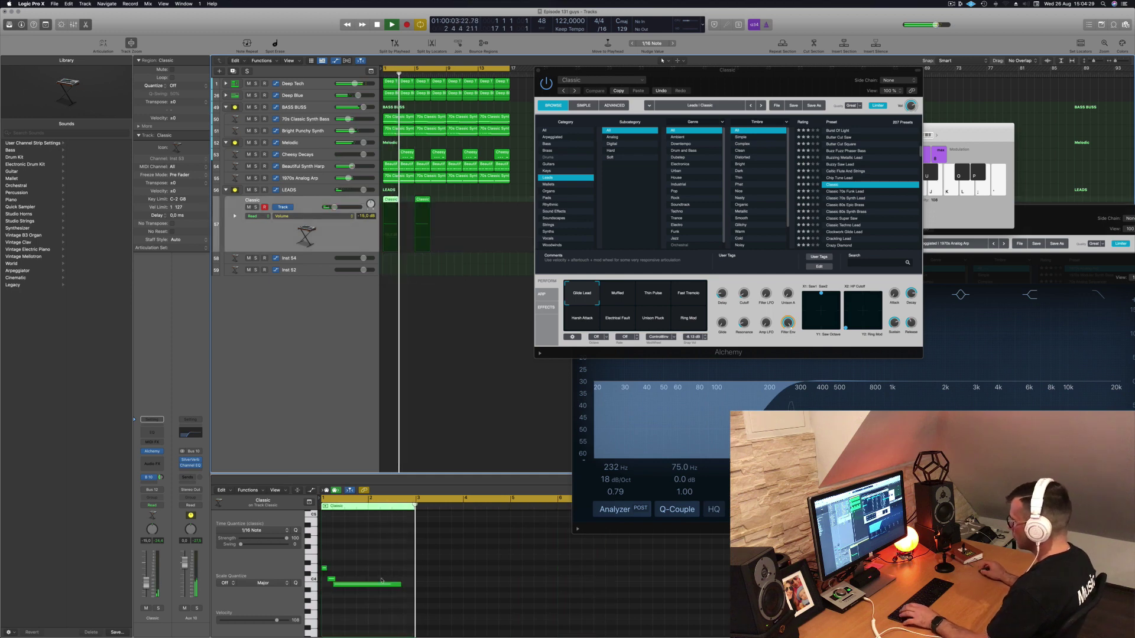
left_click_drag(395, 583, 396, 583)
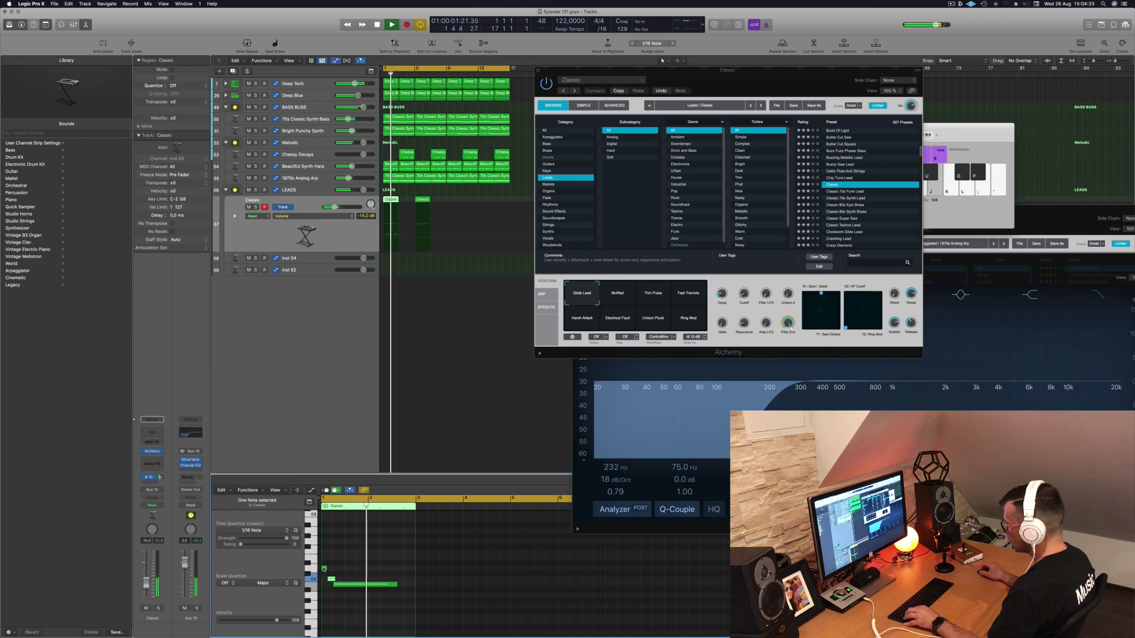
left_click_drag(324, 568, 407, 569)
left_click_drag(331, 580, 405, 584)
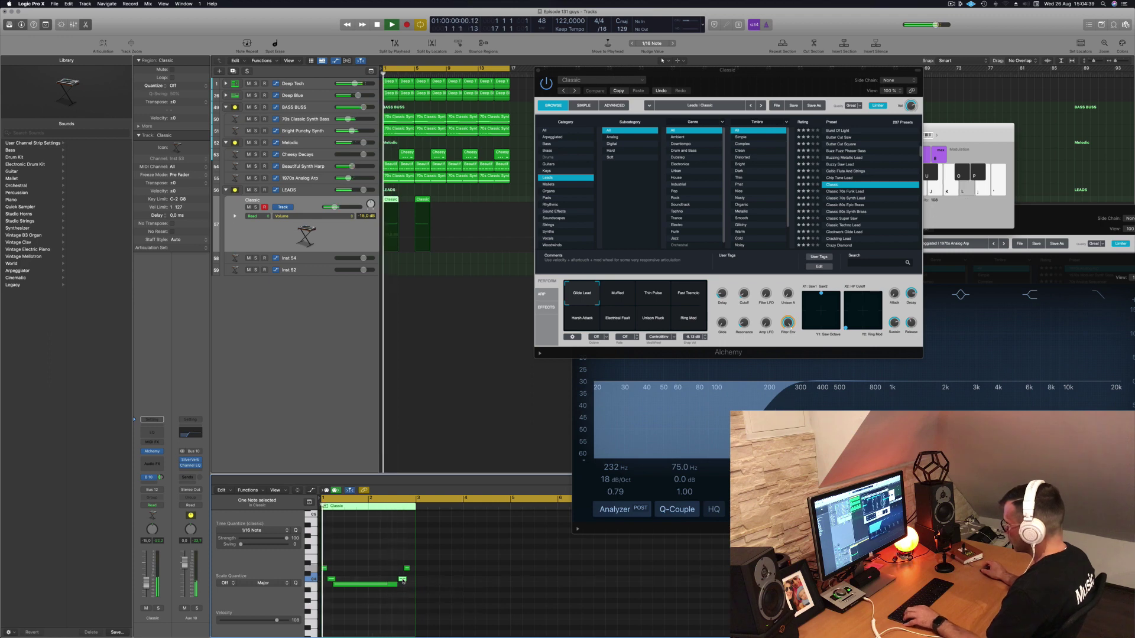
- Lengthen the long note until it meets the copied short note, and replay the phrase
scroll(407, 585, "up", 3)
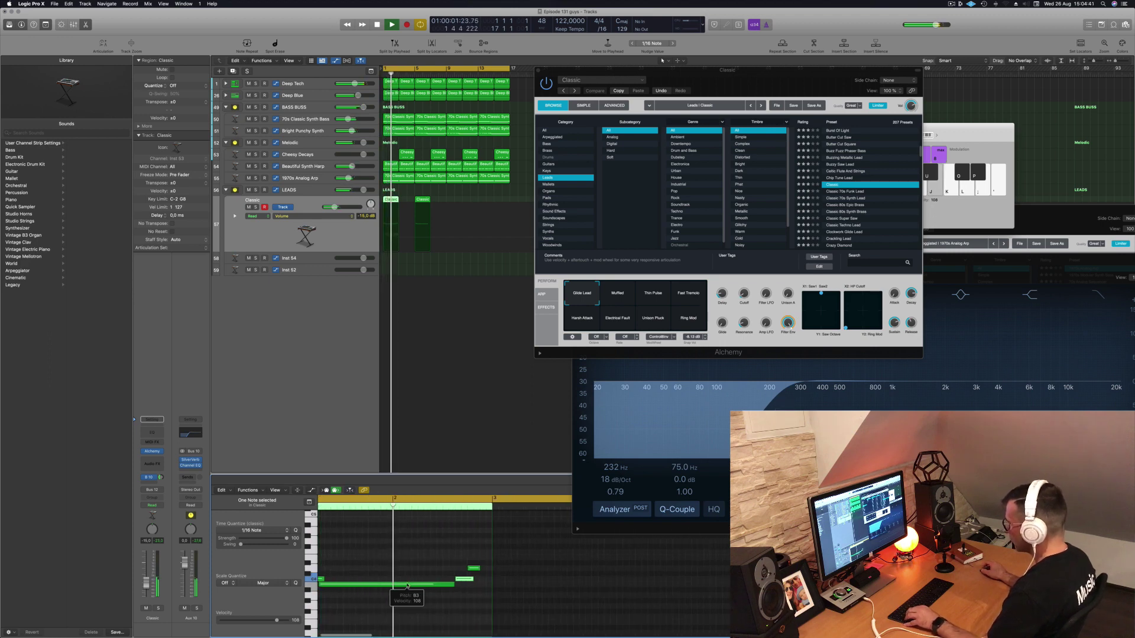
scroll(410, 584, "down", 2)
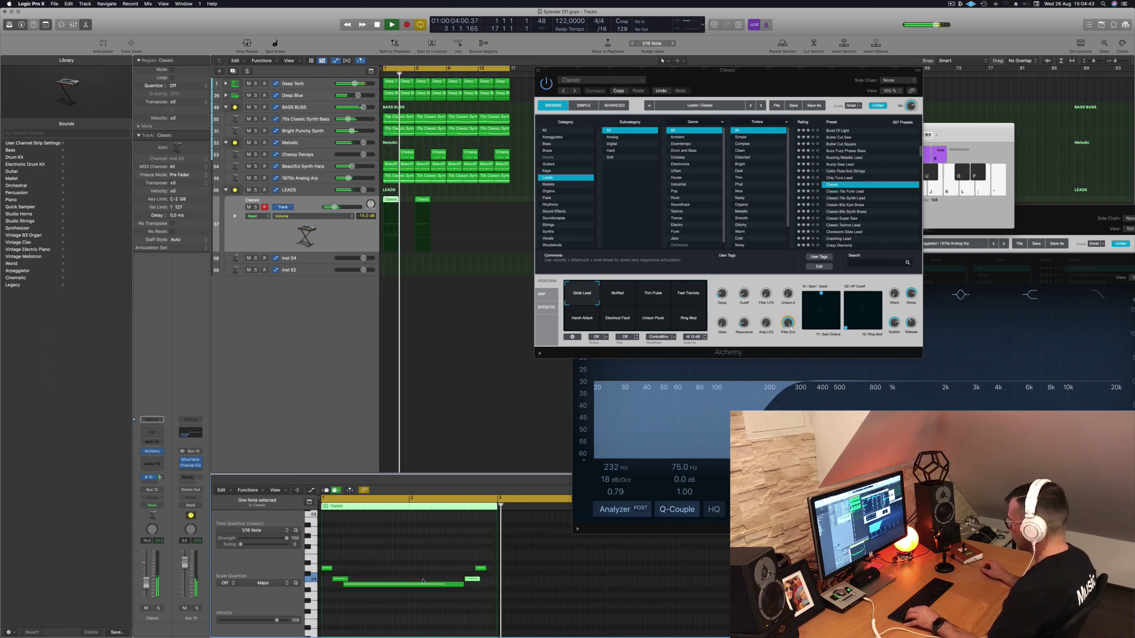
left_click_drag(462, 583, 468, 585)
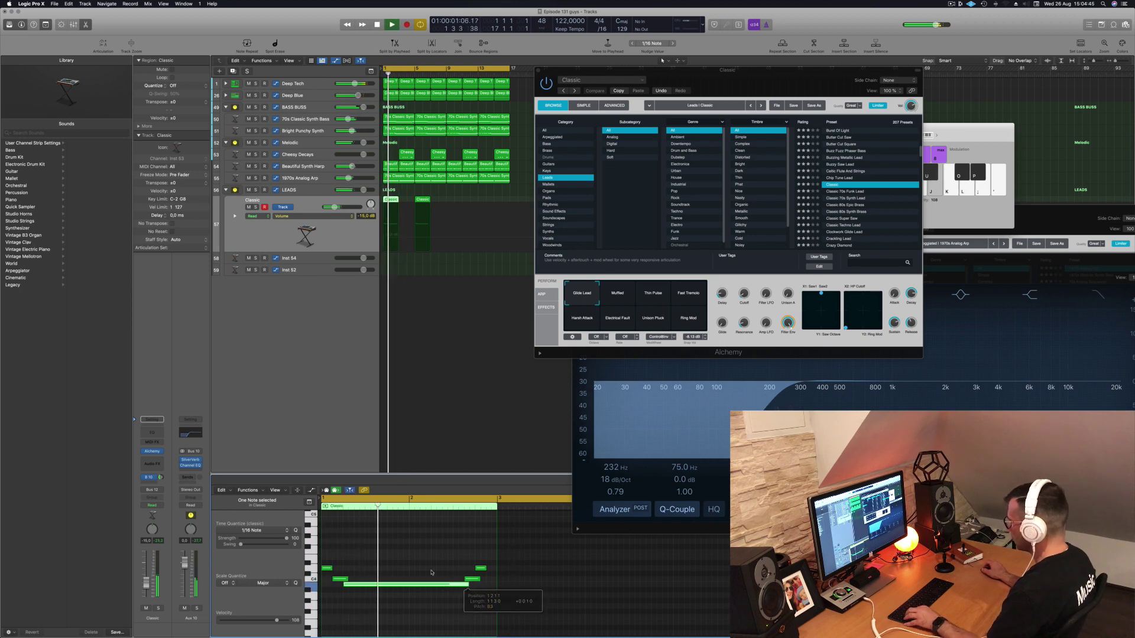
scroll(433, 572, "down", 2)
scroll(430, 572, "down", 2)
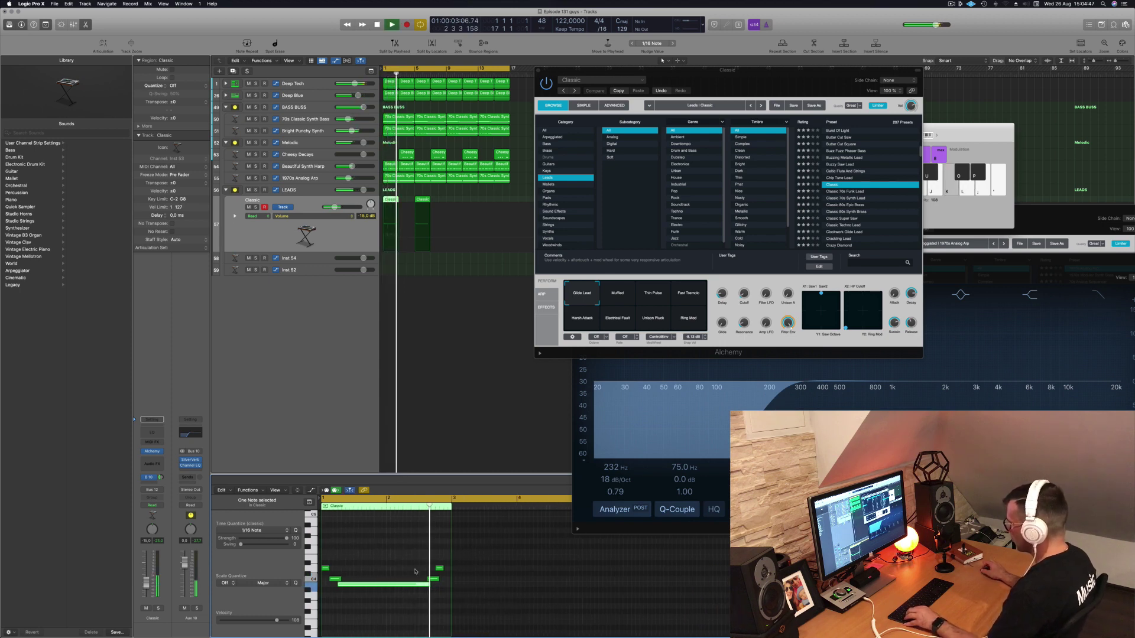
key("space")
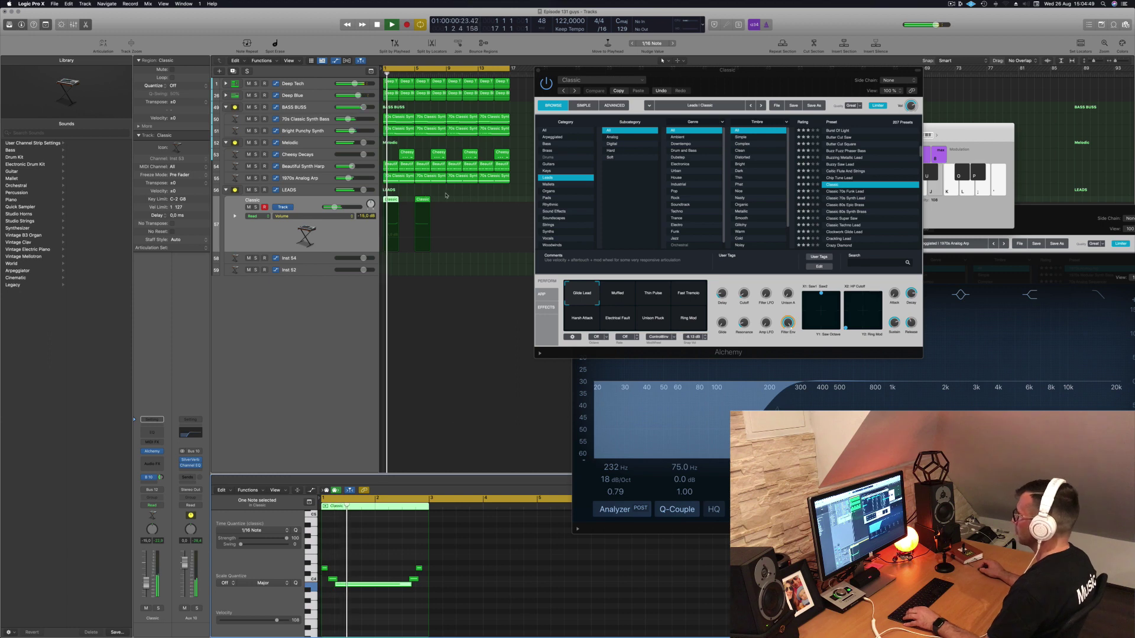
- Delete the Classic region copy at bar 5 and remove the last high note from the first region
left_click(426, 200)
key("Delete")
left_click(391, 201)
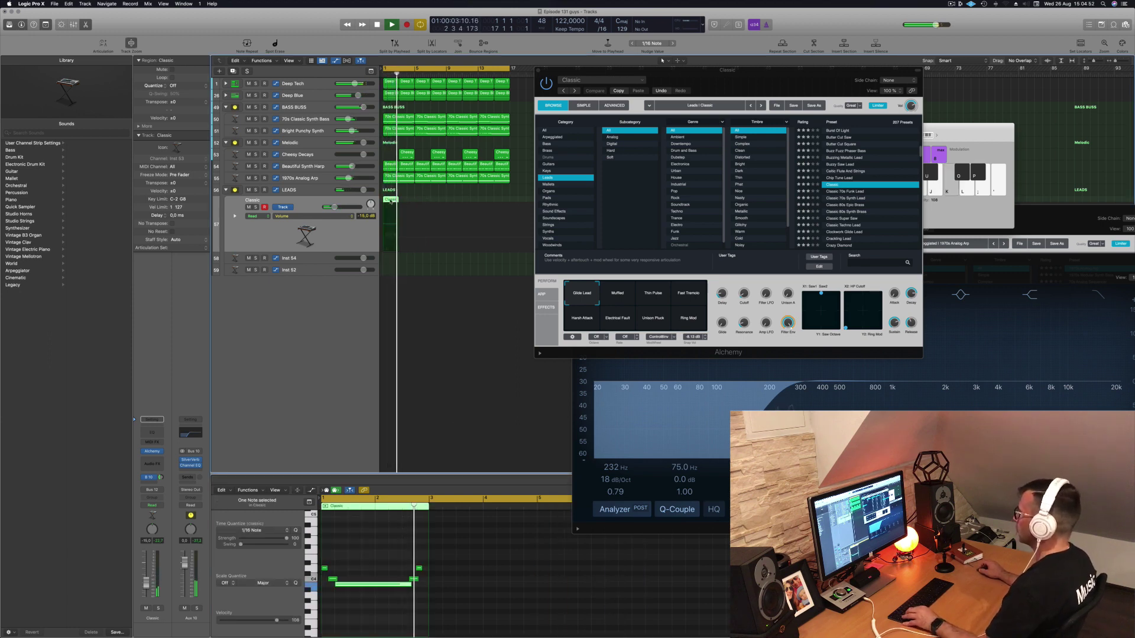
left_click(420, 568)
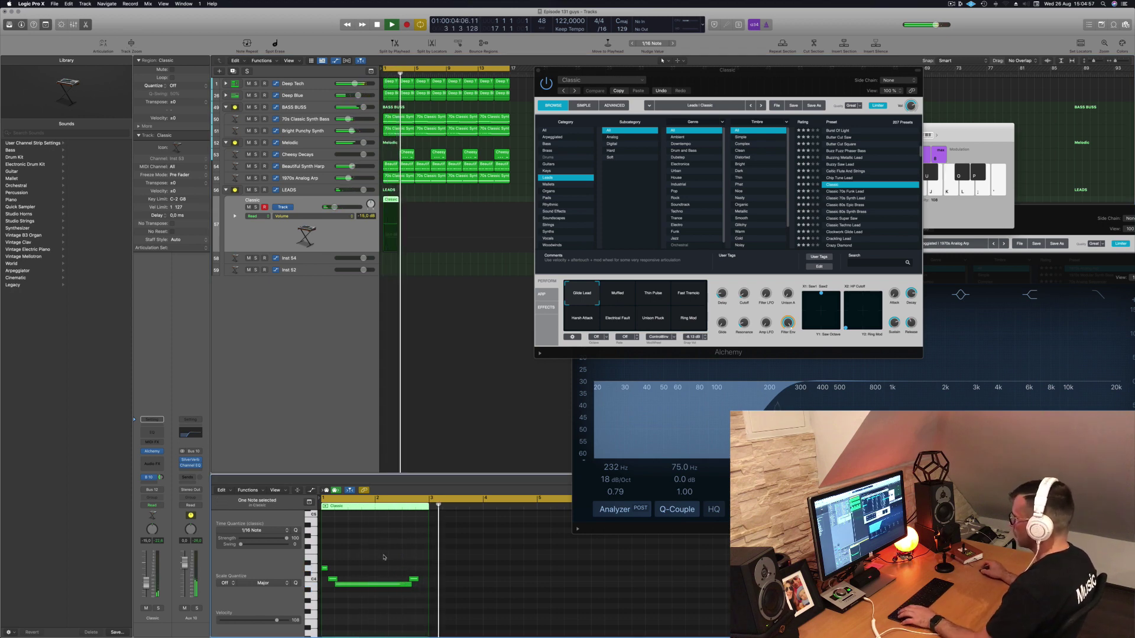
- Copy the edited Classic region to bars 5, 9 and 13
left_click_drag(391, 202, 459, 204)
left_click(392, 204, "shift")
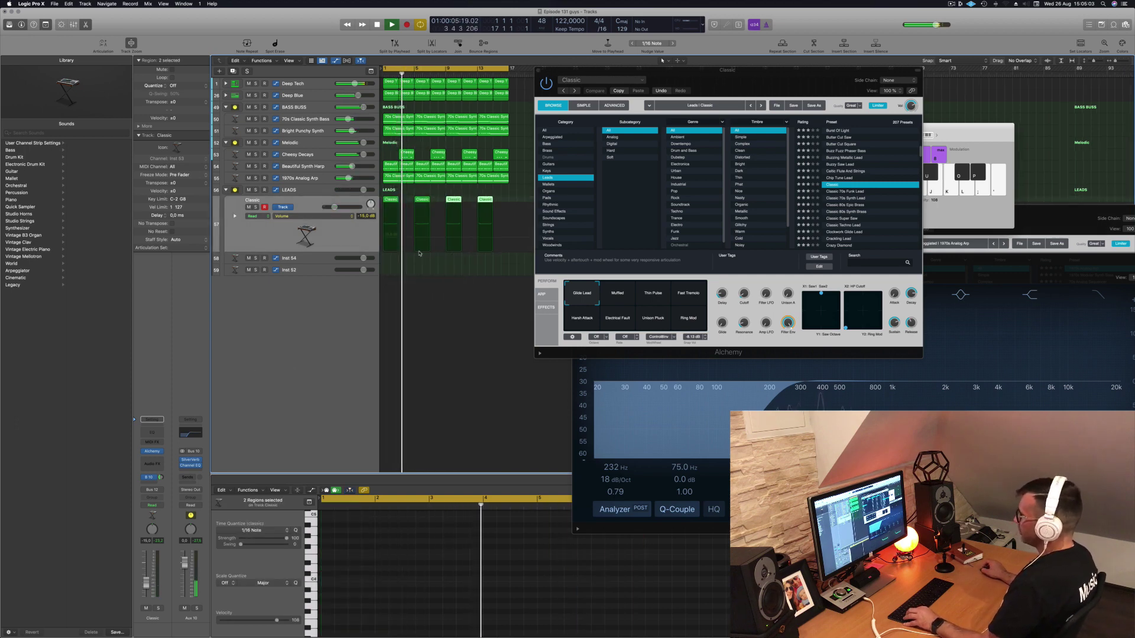
key("super+Left")
- Stop playback and copy all four Classic regions onto the Inst 54 track
left_click(361, 242)
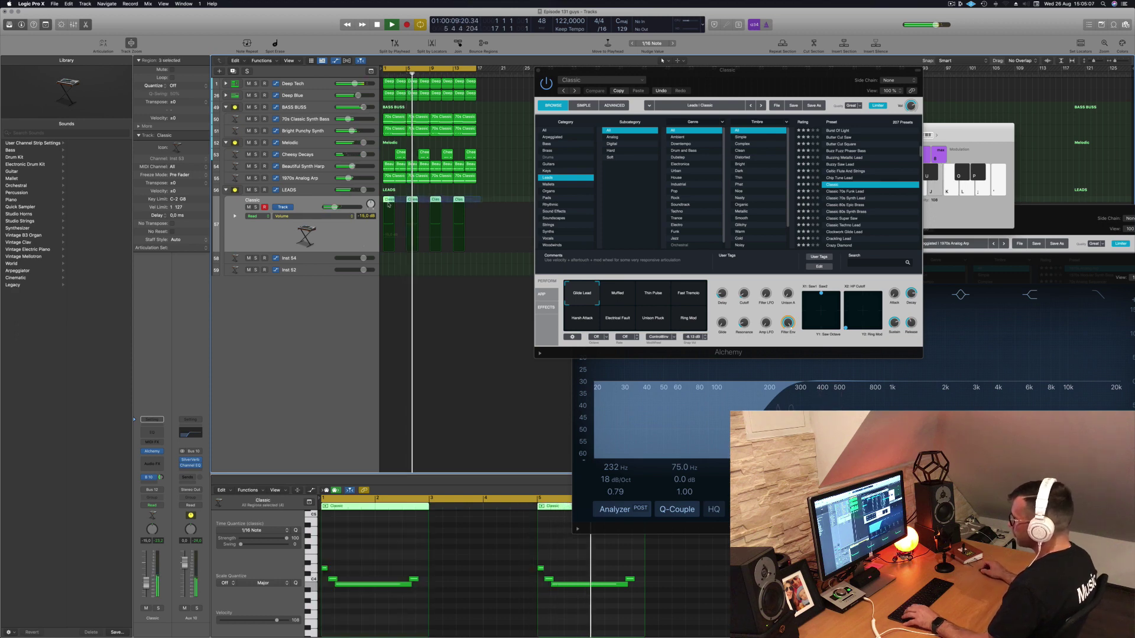
key("space")
left_click_drag(390, 202, 391, 263)
- Transpose all notes in the copied Inst 54 regions down one octave
scroll(414, 547, "down", 3)
left_click(377, 547)
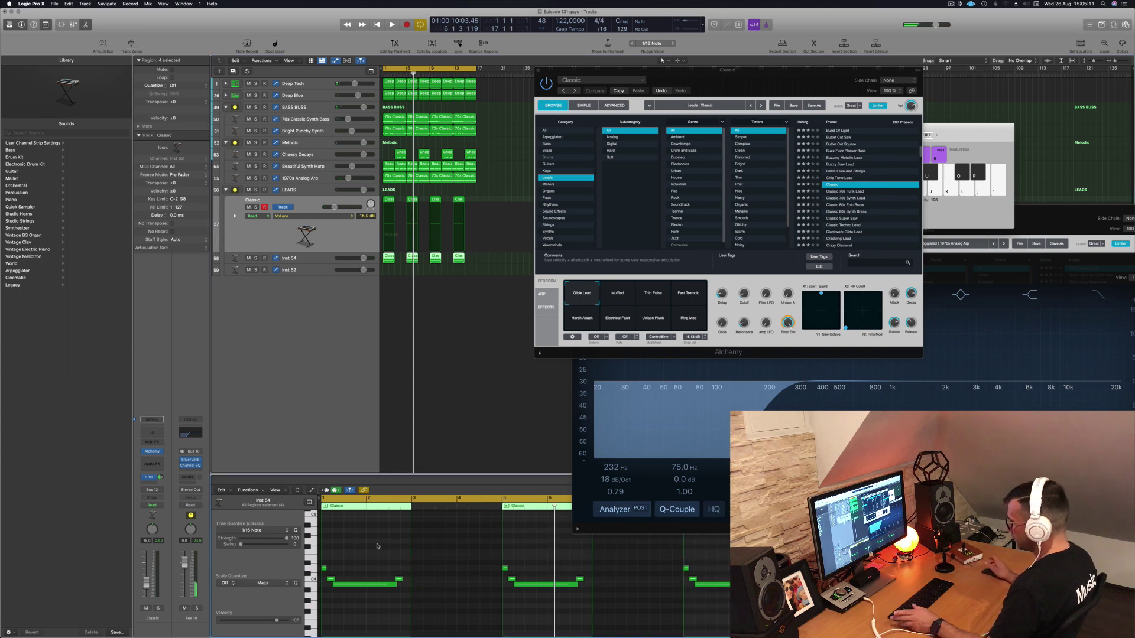
key("super+a")
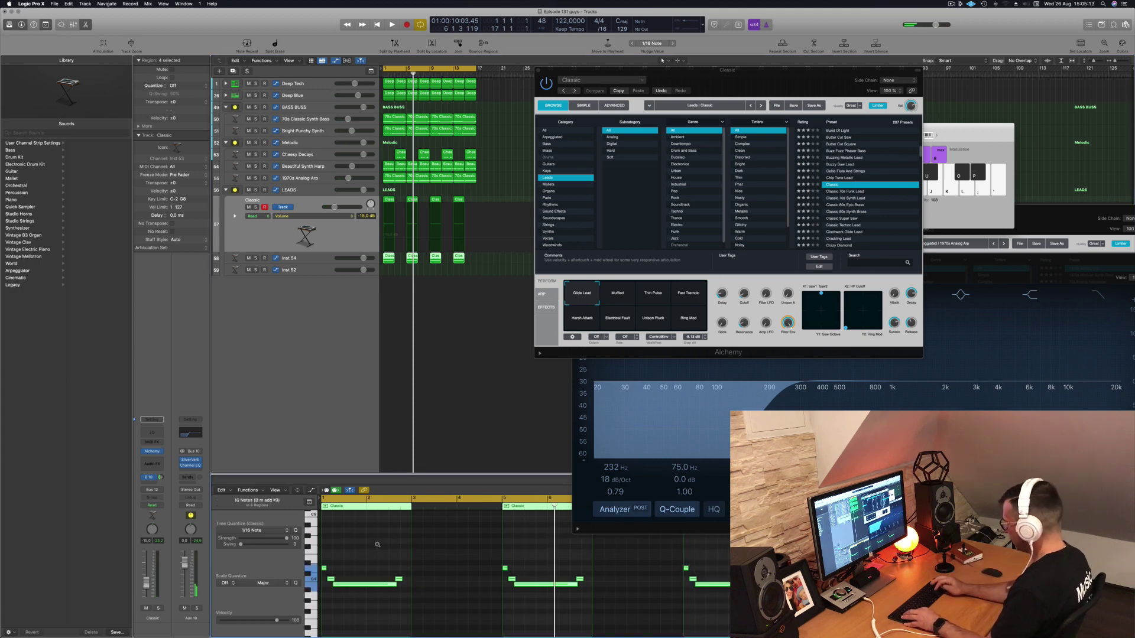
key("shift+alt+Down")
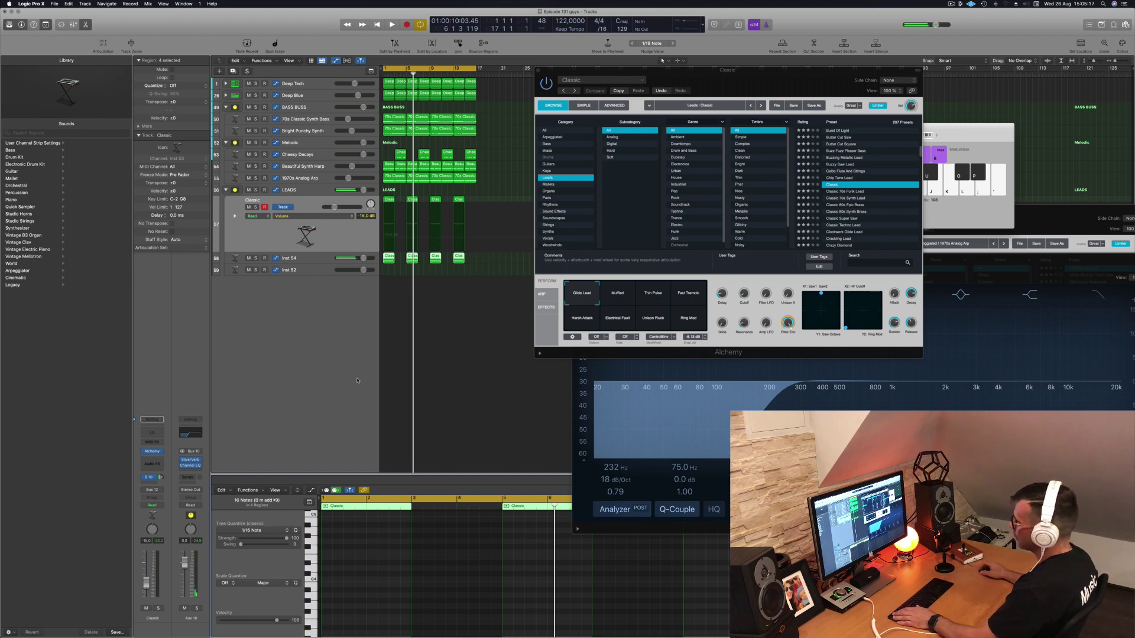
- Lower the Inst 54 track's volume to -11.8 dB while playing from the start, and open its Alchemy instrument
left_click(343, 258)
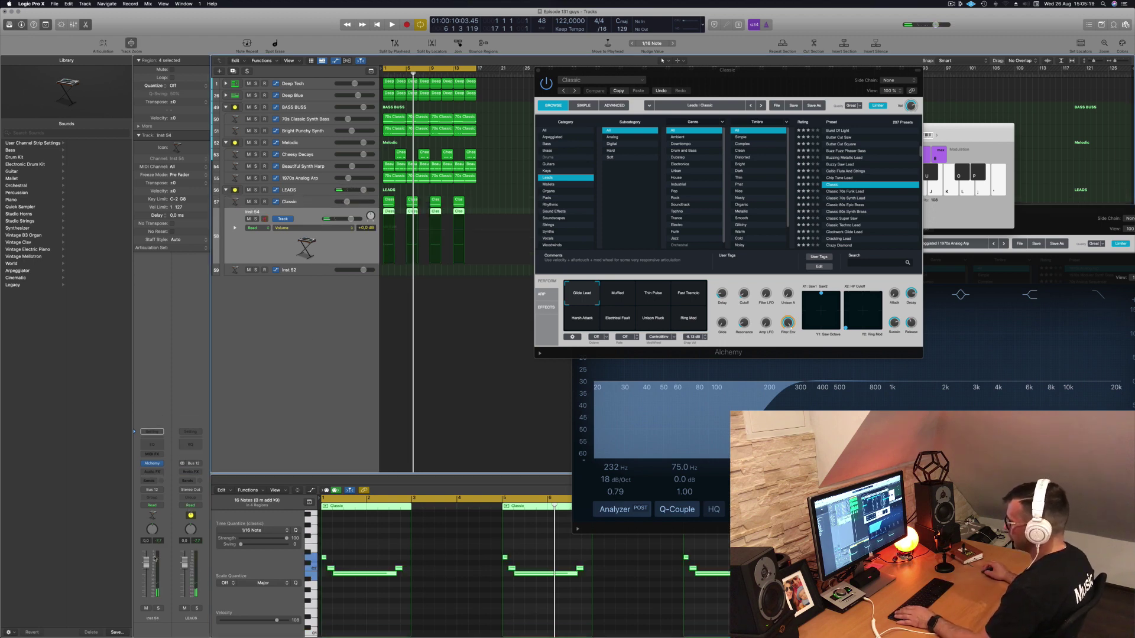
key("Return")
key("space")
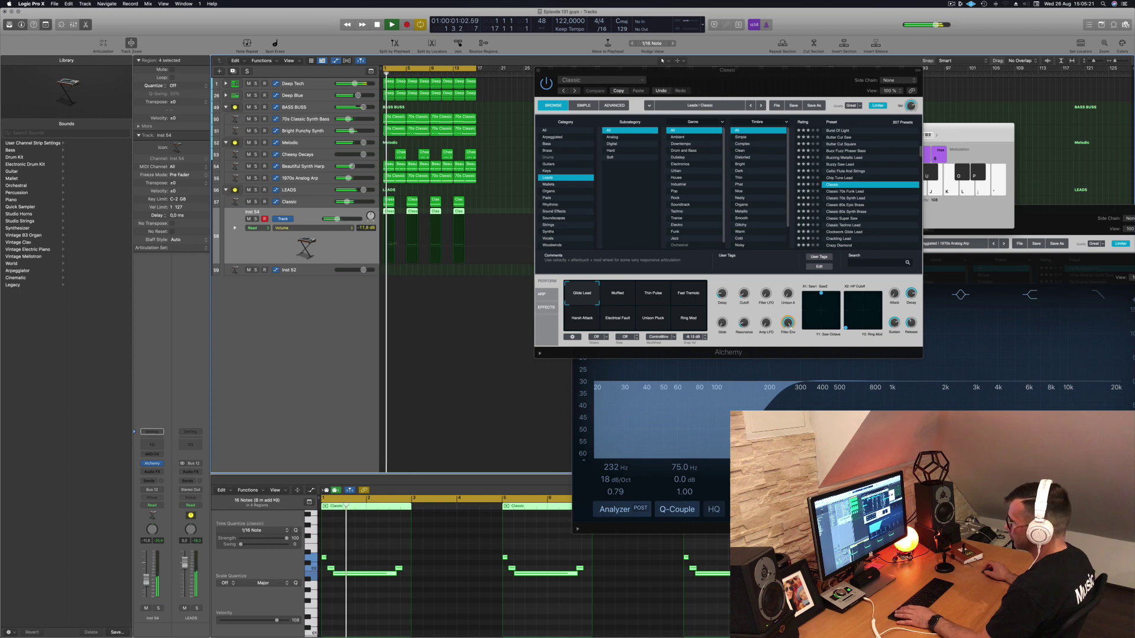
left_click(151, 464)
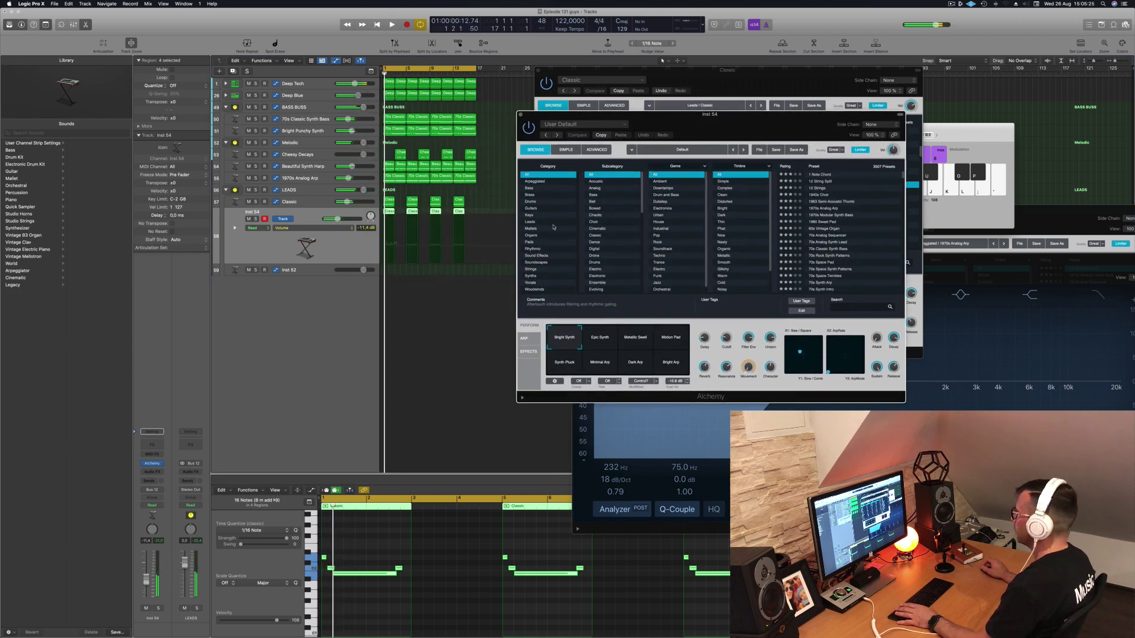
- Load the Chill Organ preset from the Organs category on Inst 54 and raise the track's volume to -2.3 dB during playback
left_click(531, 236)
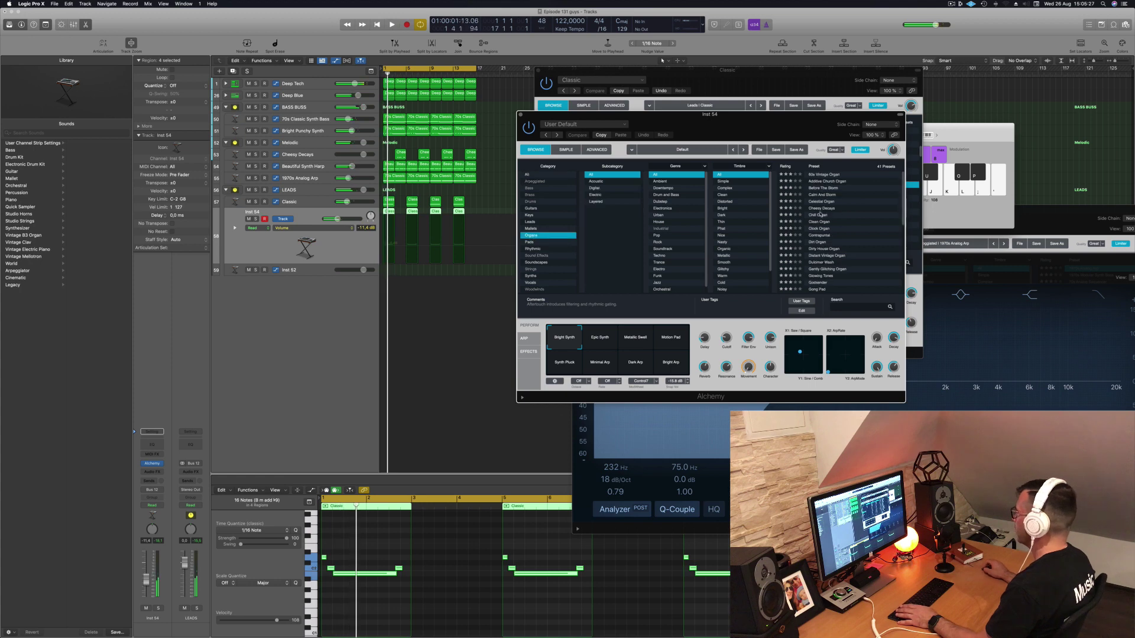
left_click_drag(781, 120, 888, 93)
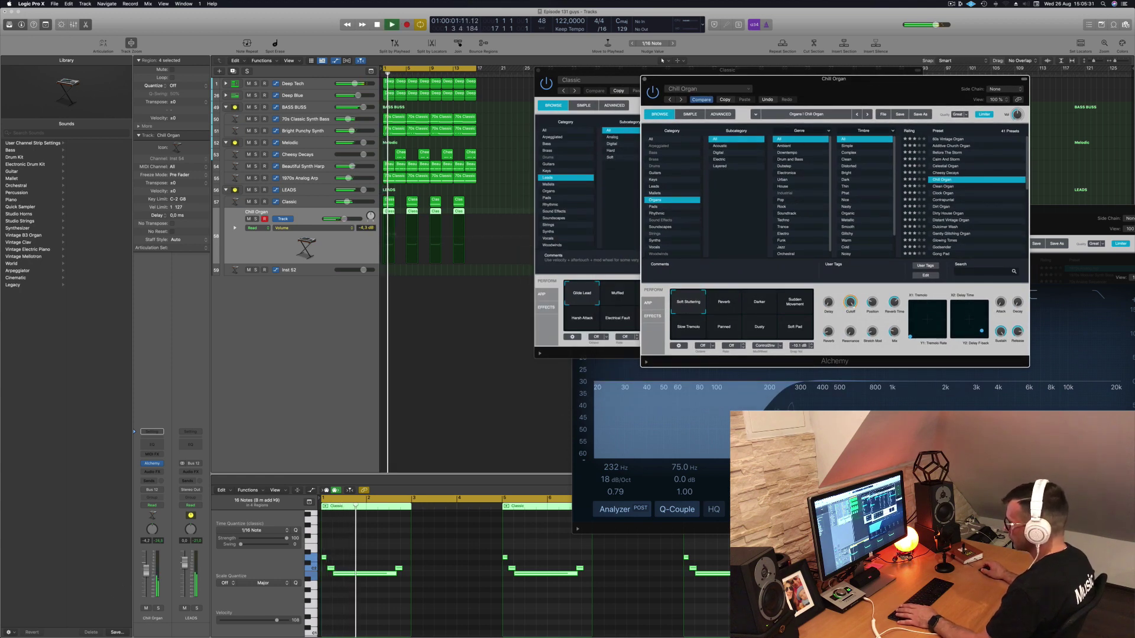
left_click_drag(145, 574, 146, 572)
key("space")
left_click(359, 618)
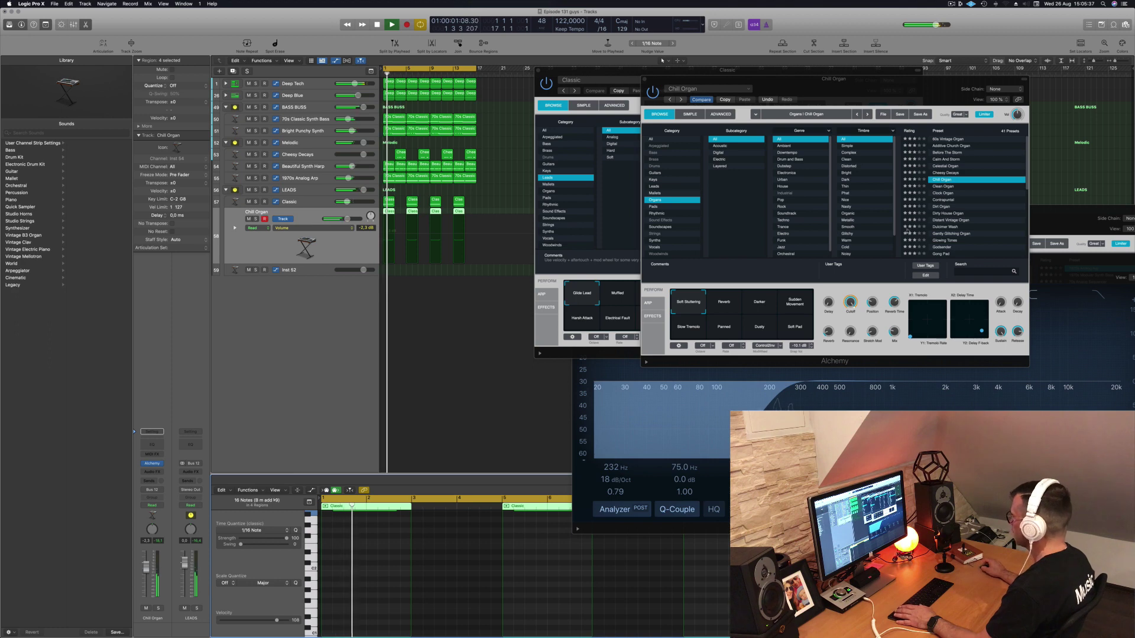
- Try the Dirty House Organ preset on the lower-octave lead track and play it from the start
left_click(952, 216)
left_click(952, 214)
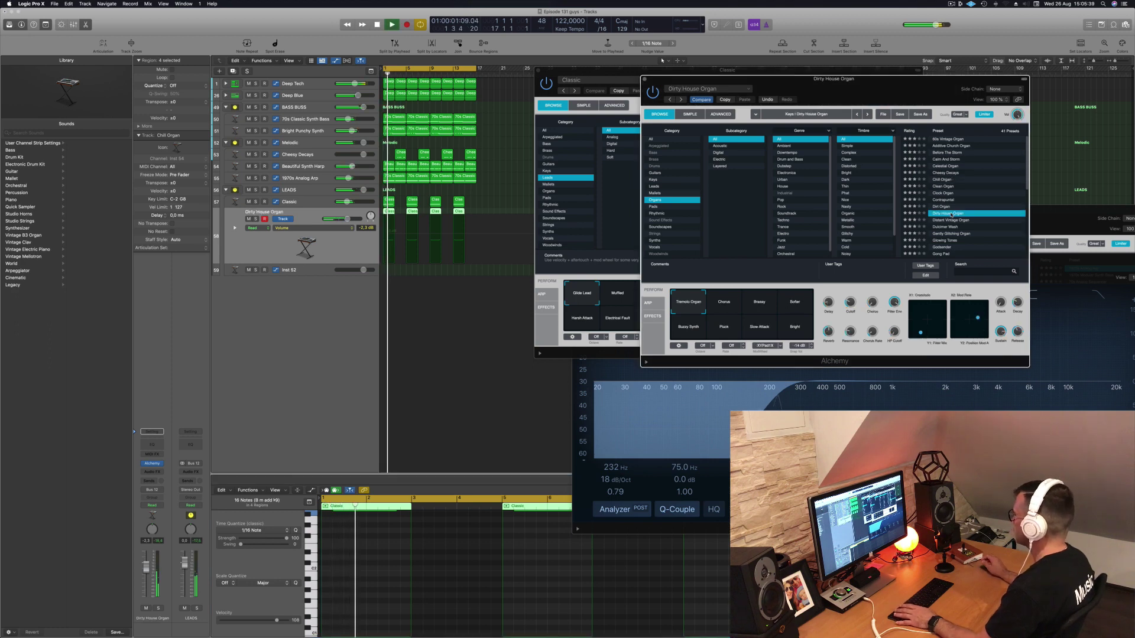
key("space")
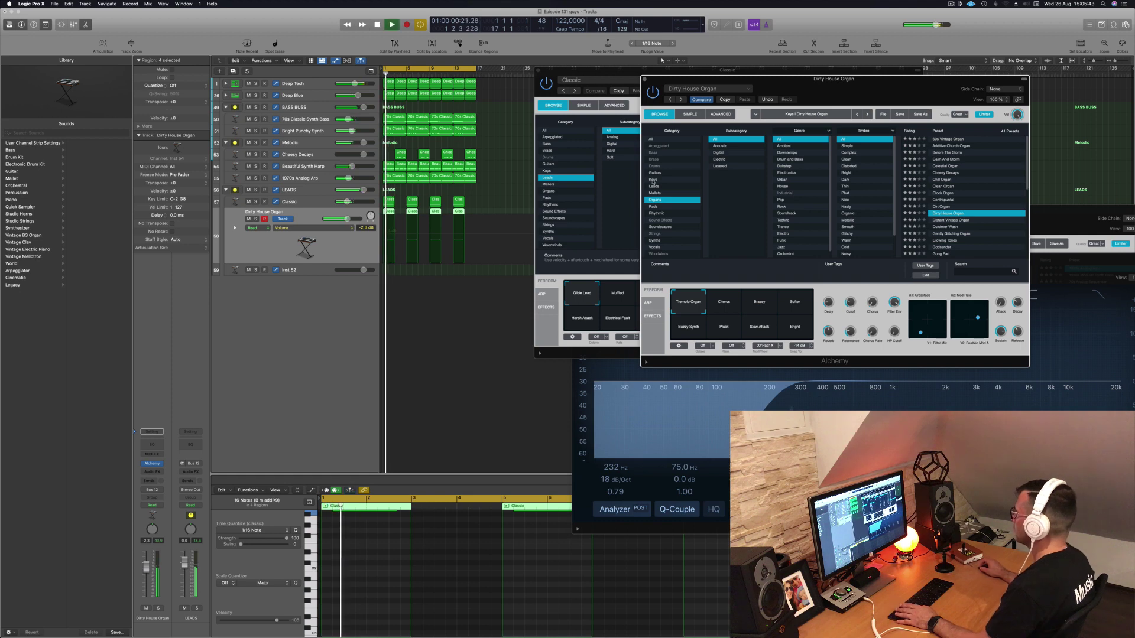
- Load the Dusty Record Synth preset from the Keys category on the lower-octave lead track and close its instrument window
left_click(653, 180)
left_click(948, 159)
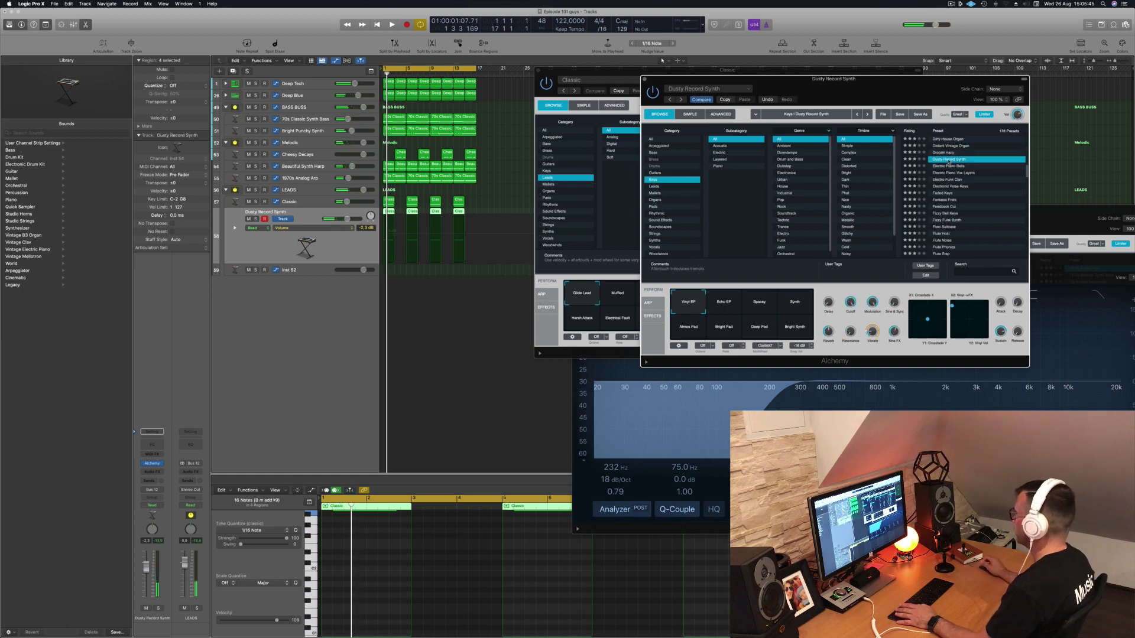
left_click_drag(736, 79, 758, 107)
left_click(666, 109)
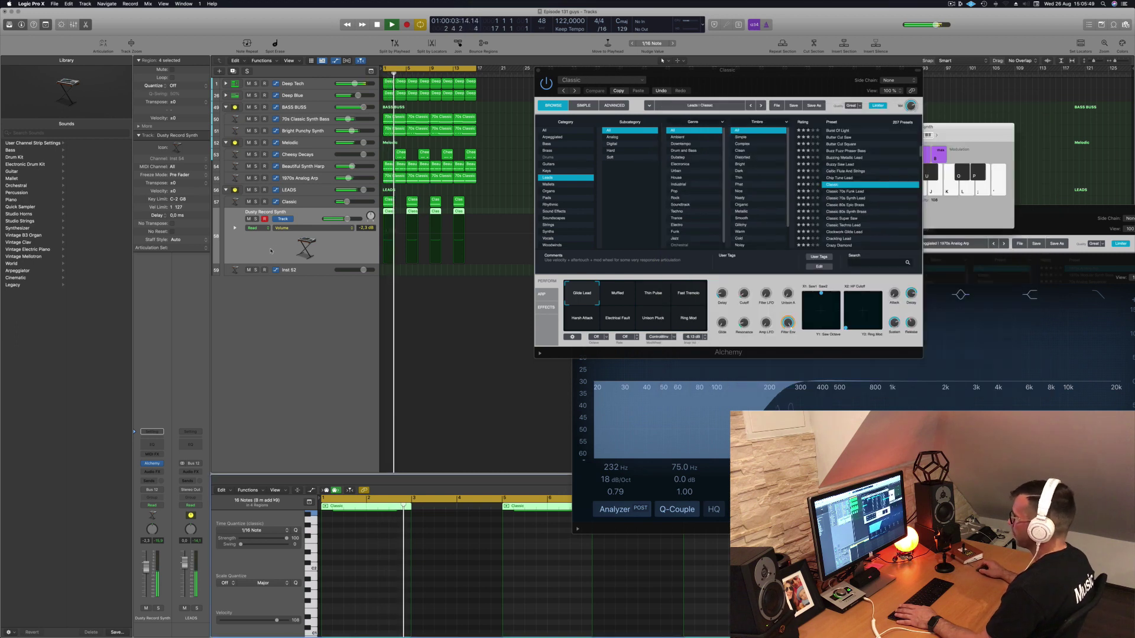
- Audition the Dusty Record Synth track in solo, then return it to the full mix and lower its volume
left_click(255, 219)
key("space")
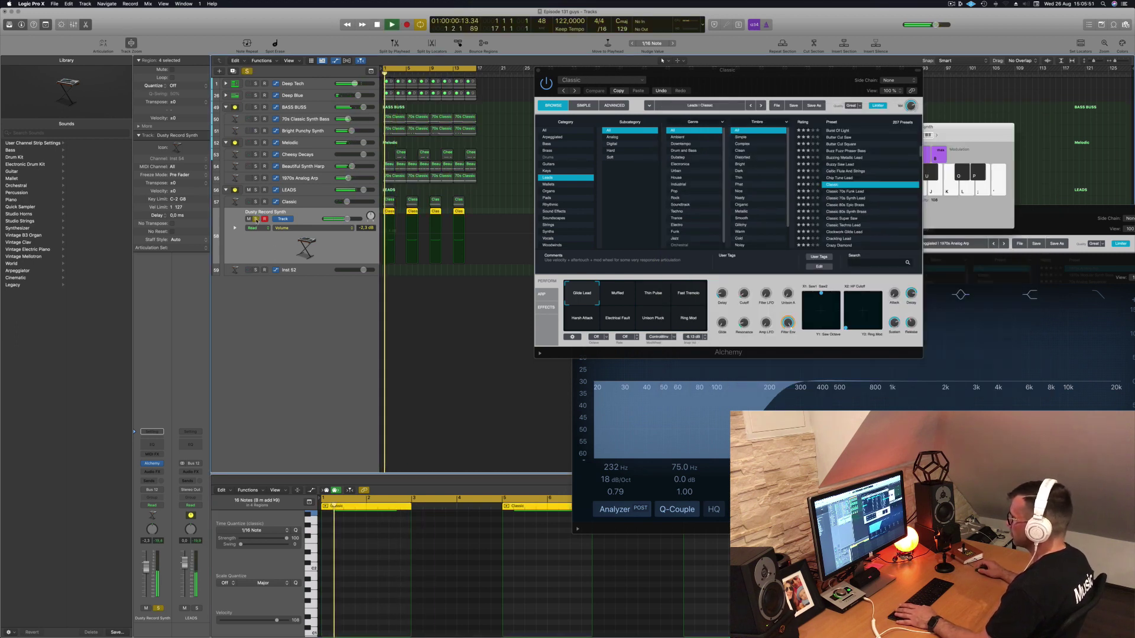
left_click(255, 218)
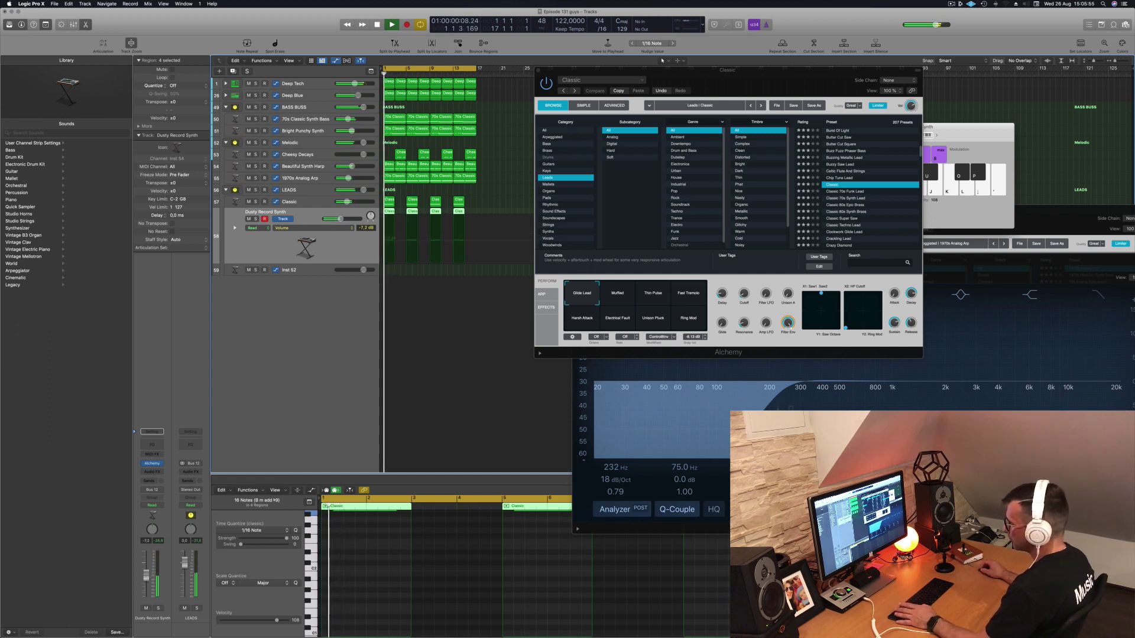
- Insert a stereo Compressor on the LEADS stack and side-chain it to Kick 1 - Deep Tech (Inst 1)
left_click(315, 189)
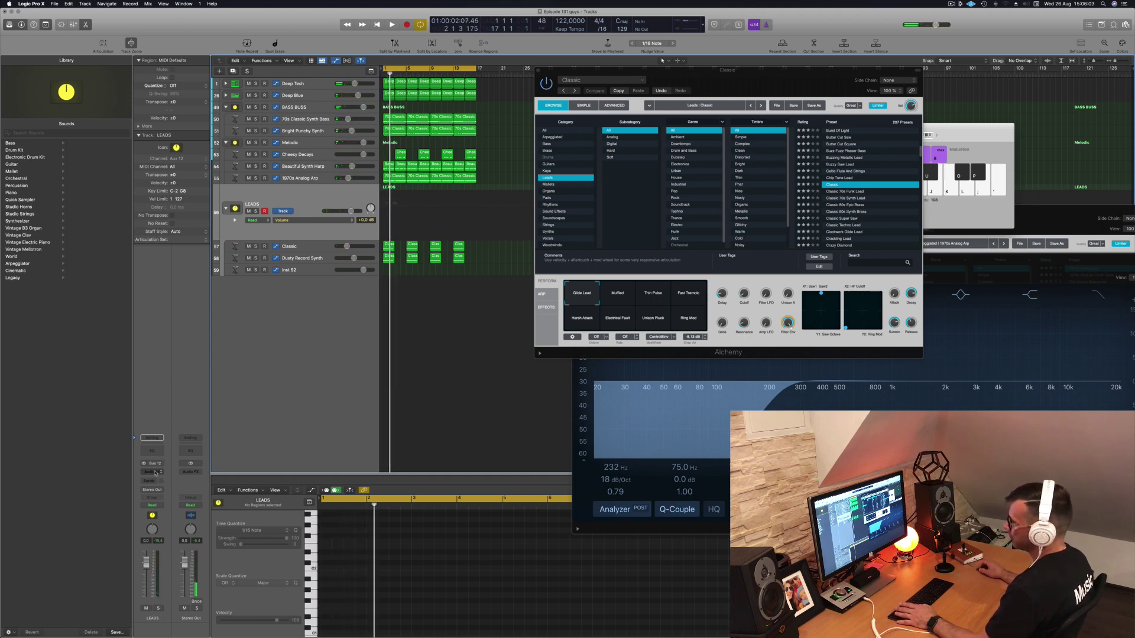
left_click(156, 472)
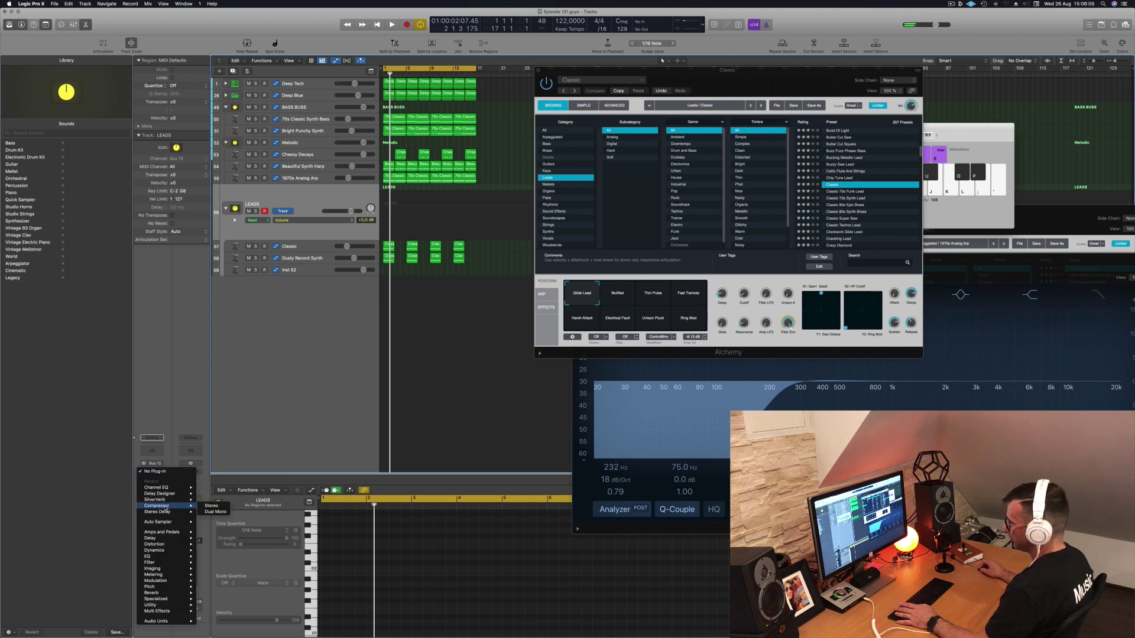
left_click(212, 506)
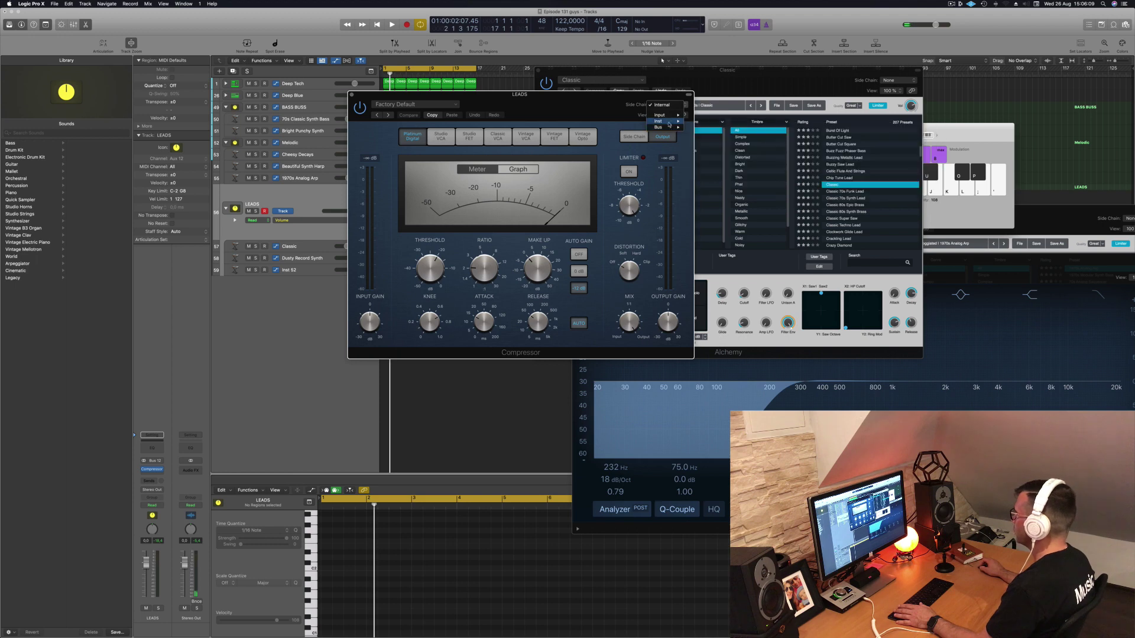
mouse_move(669, 128)
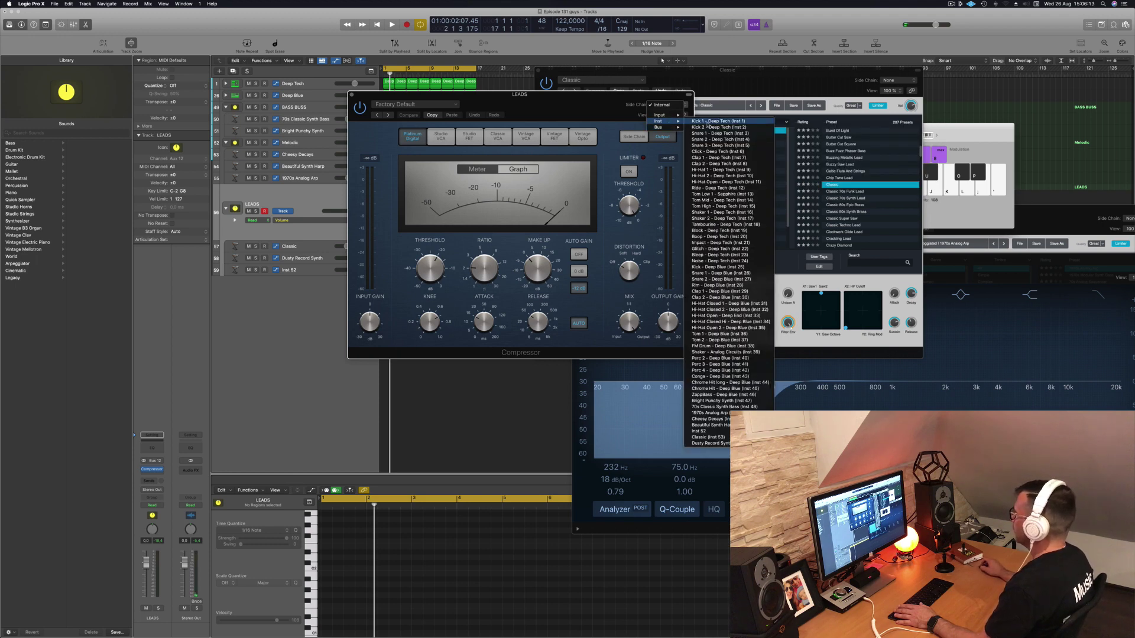
left_click(707, 125)
- Set the side-chained compressor's release to 5.0 ms and adjust its ratio during playback, then replay the lead regions from the start
left_click_drag(536, 114, 759, 153)
key("space")
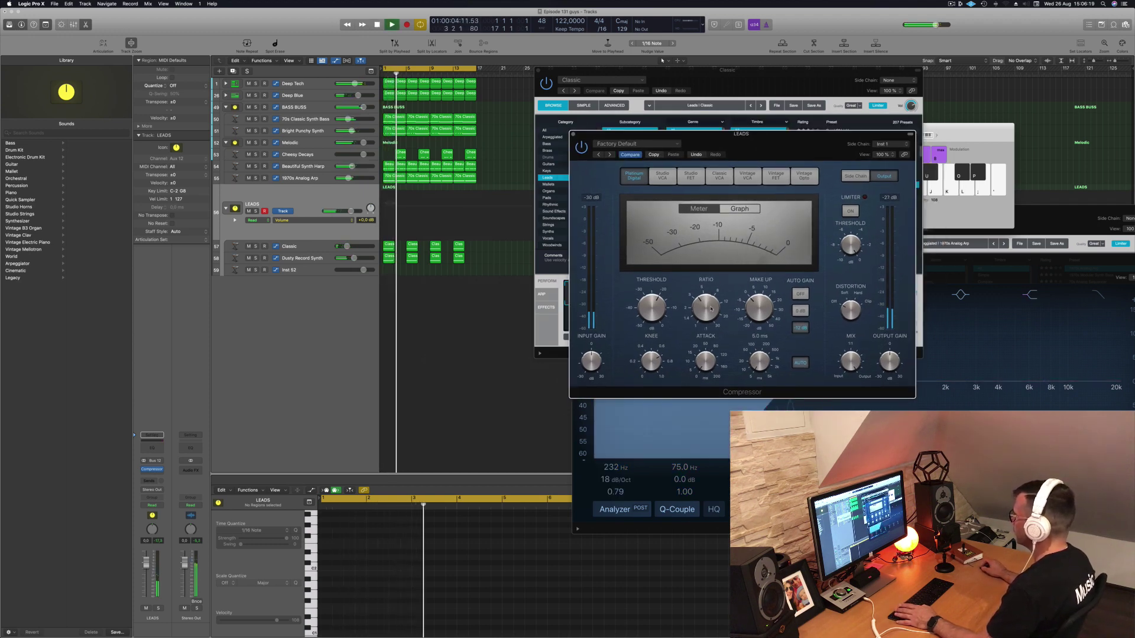
left_click_drag(710, 312, 709, 309)
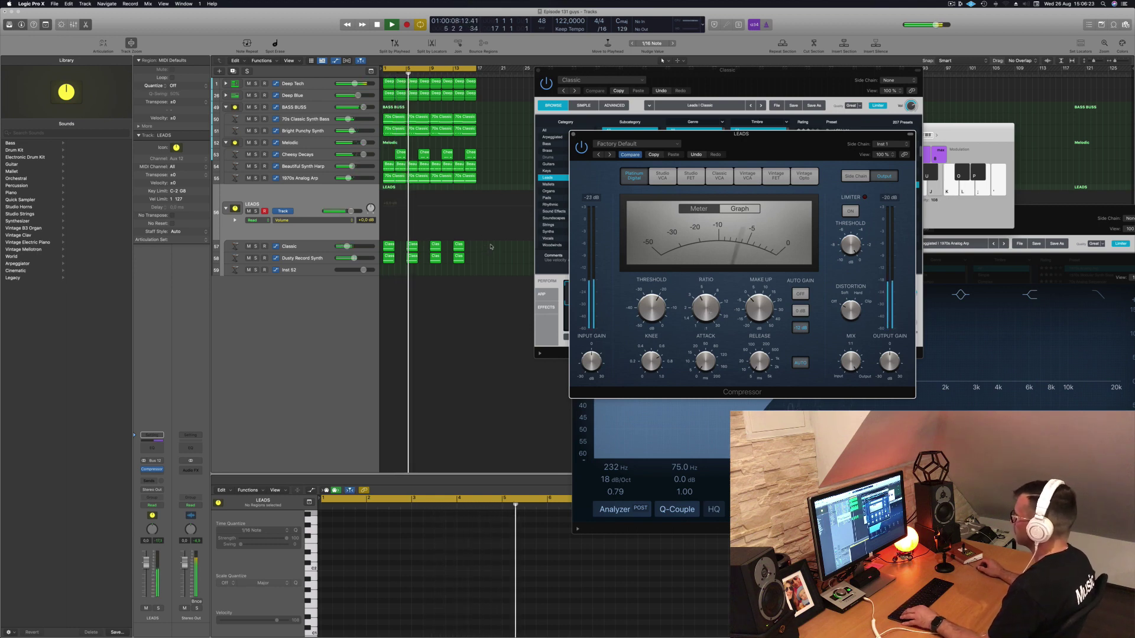
left_click_drag(492, 241, 349, 252)
key("Return")
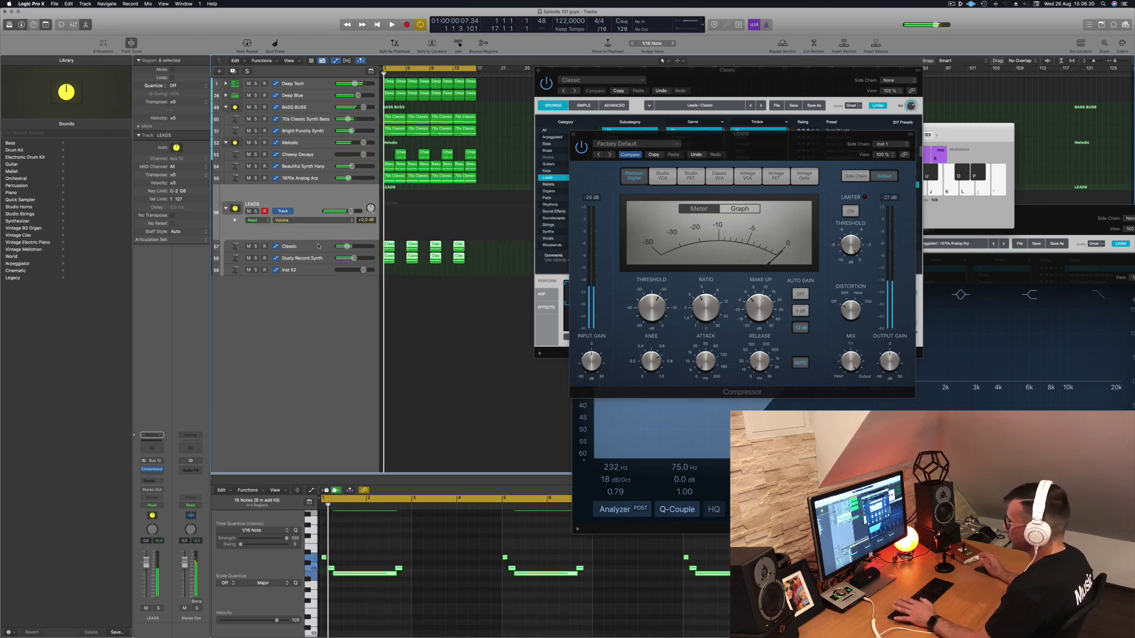
- Insert a second stereo Compressor on the LEADS stack and switch it to the Vintage Opto model
left_click(155, 471)
mouse_move(158, 490)
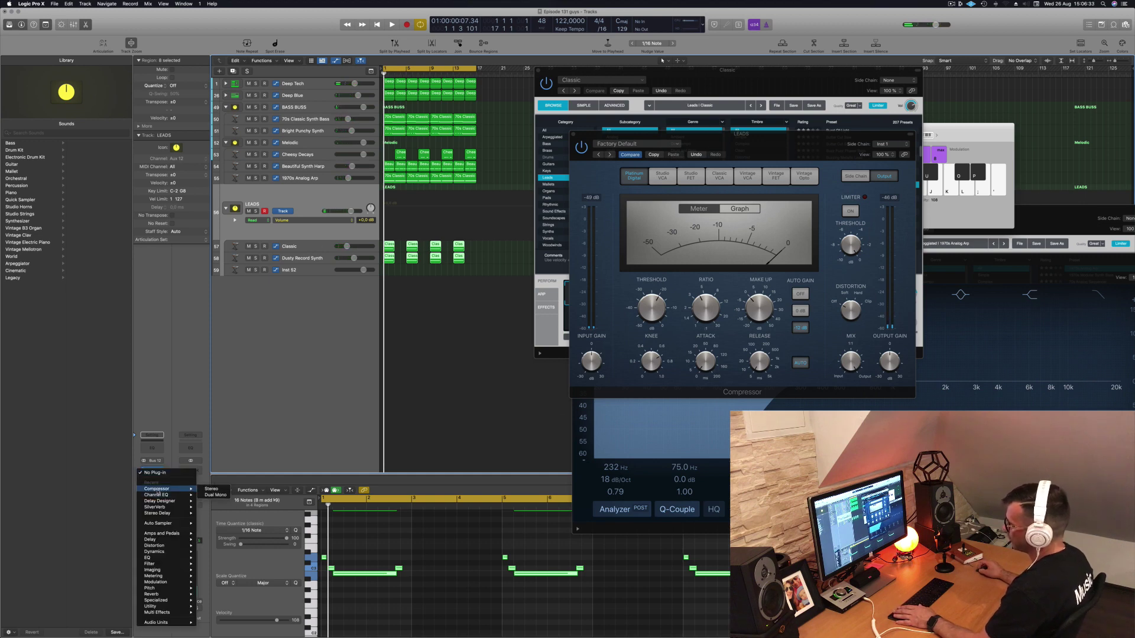
left_click(208, 489)
left_click_drag(560, 113, 584, 192)
key("space")
key("space")
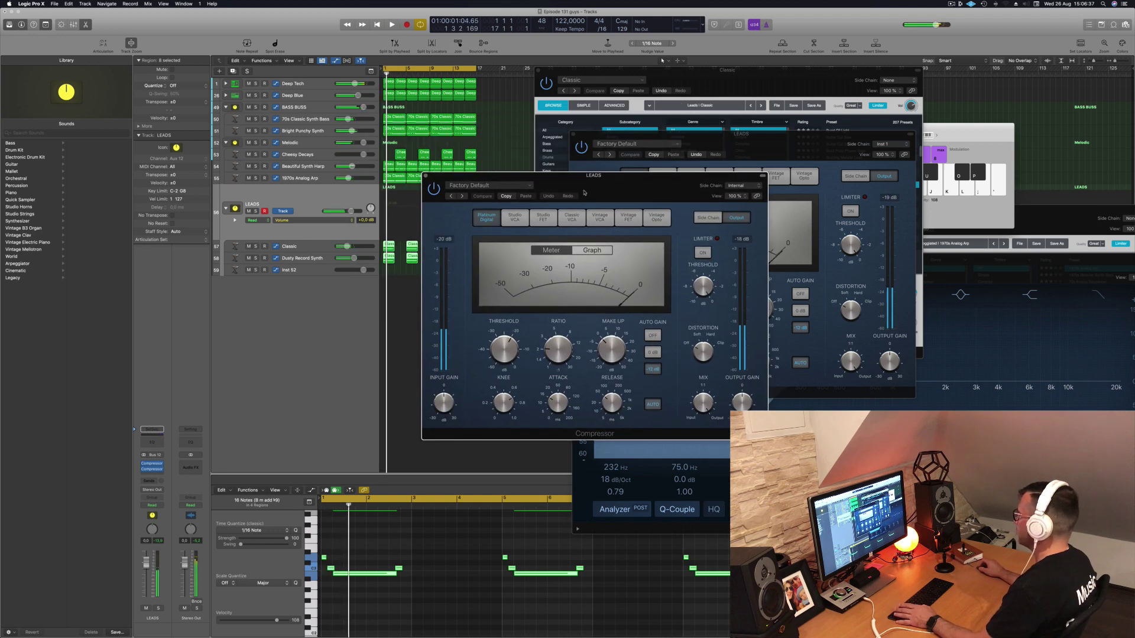
left_click(657, 218)
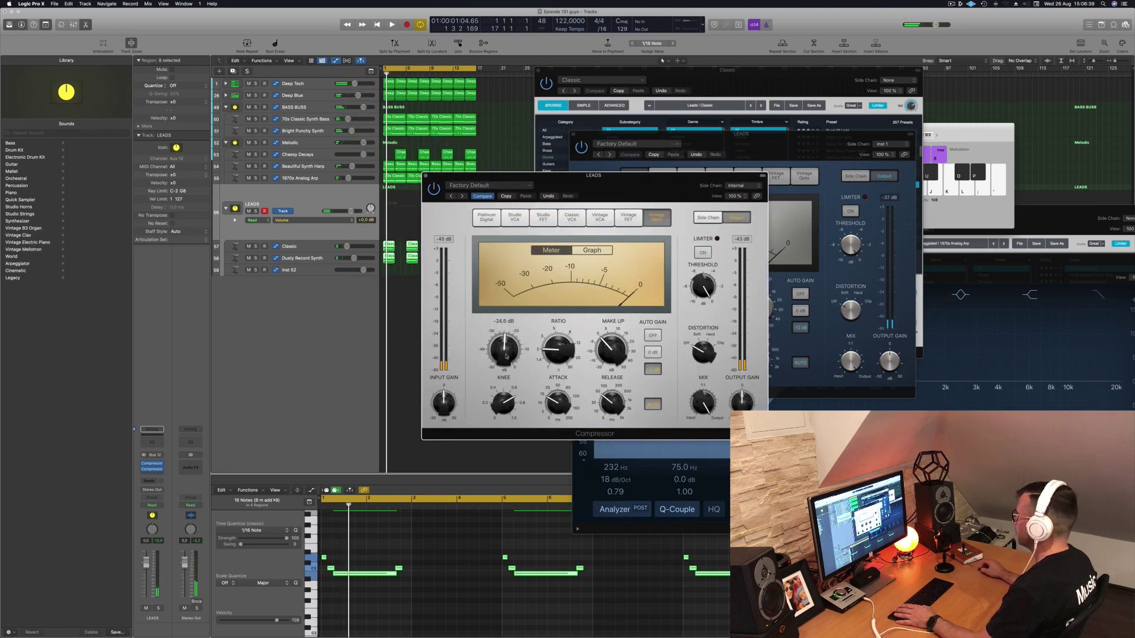
- Lower the Vintage Opto compressor's threshold while replaying the start, and reduce the LEADS stack's volume to about -12.4 dB
key("space")
scroll(506, 357, "down", 1)
scroll(506, 354, "down", 5)
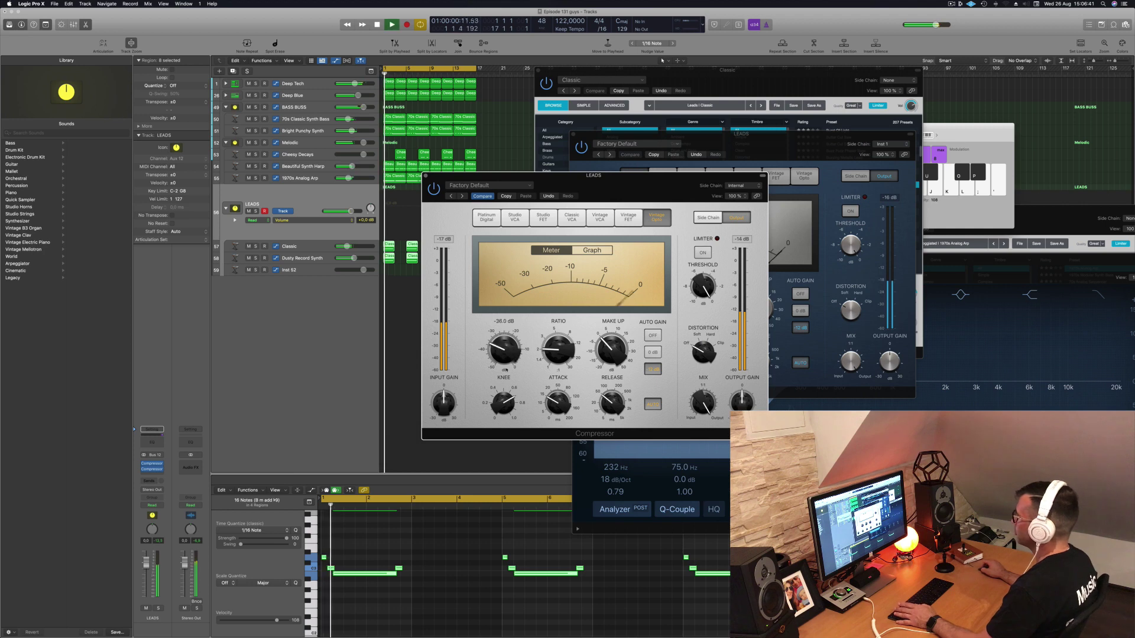
key("space")
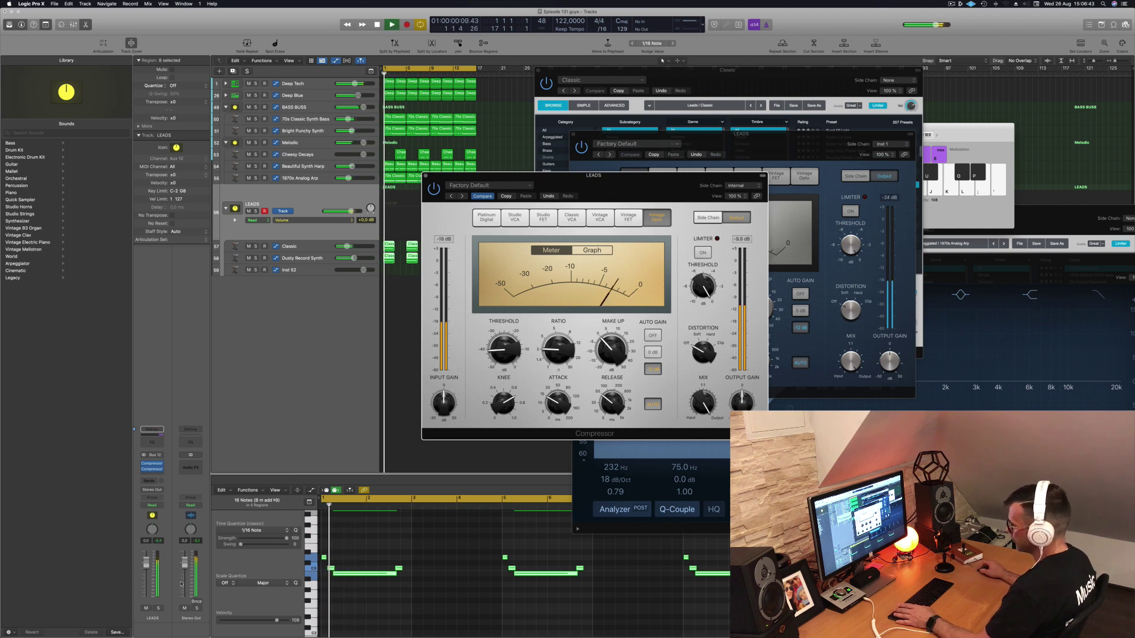
key("space")
key("space")
key("space")
left_click_drag(505, 351, 506, 358)
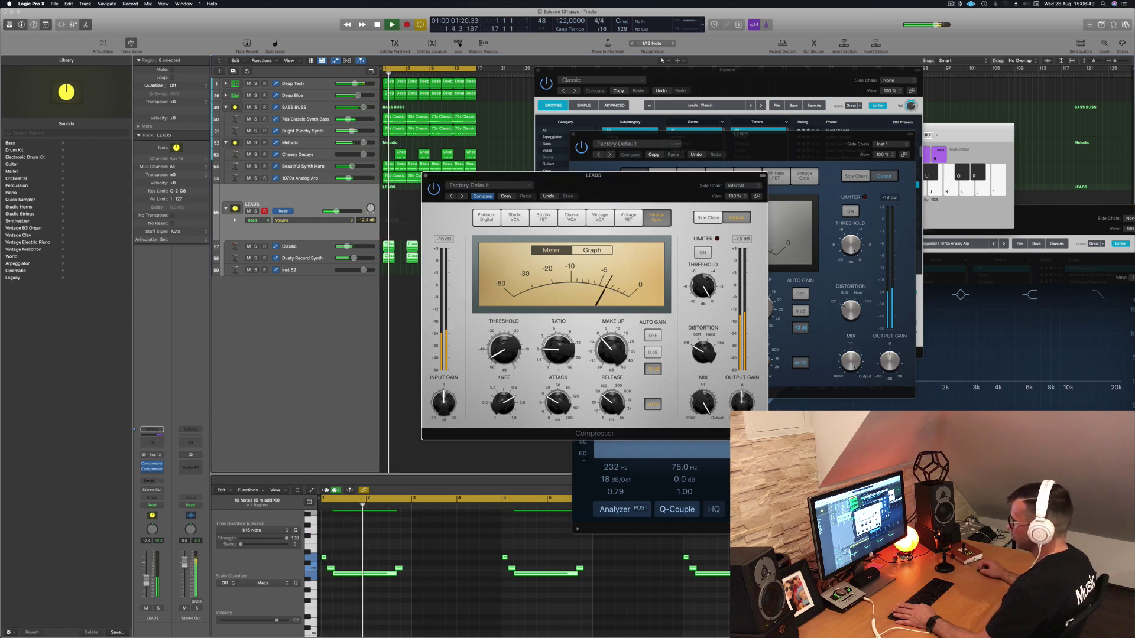
- Close the Vintage Opto compressor and raise the LEADS stack's volume slightly while replaying from the start
key("space")
key("space")
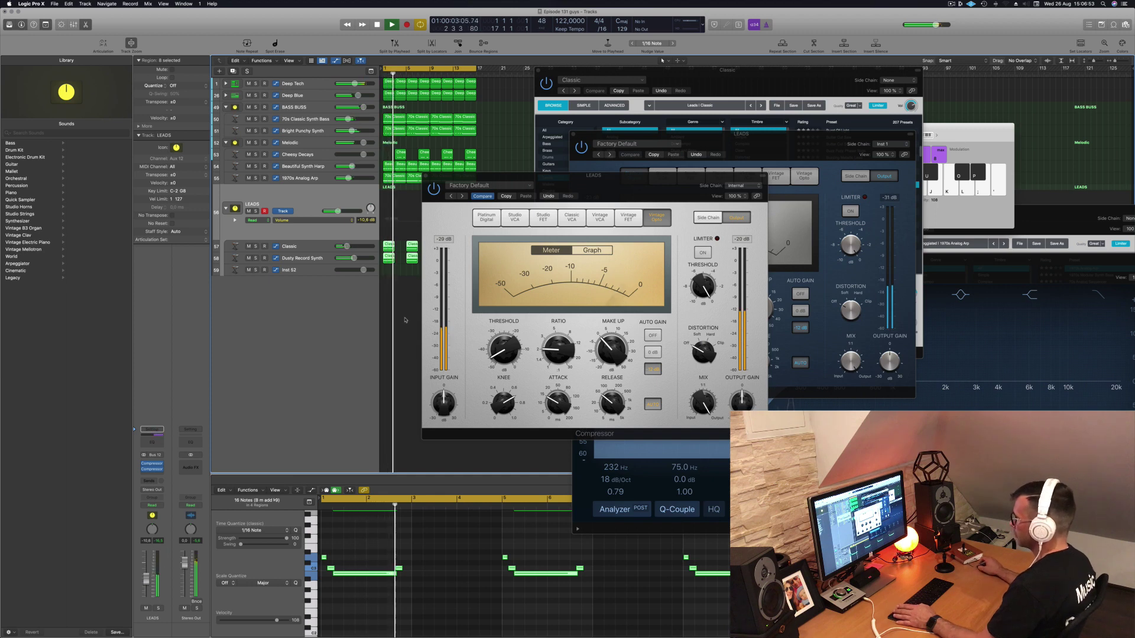
left_click_drag(605, 190, 672, 208)
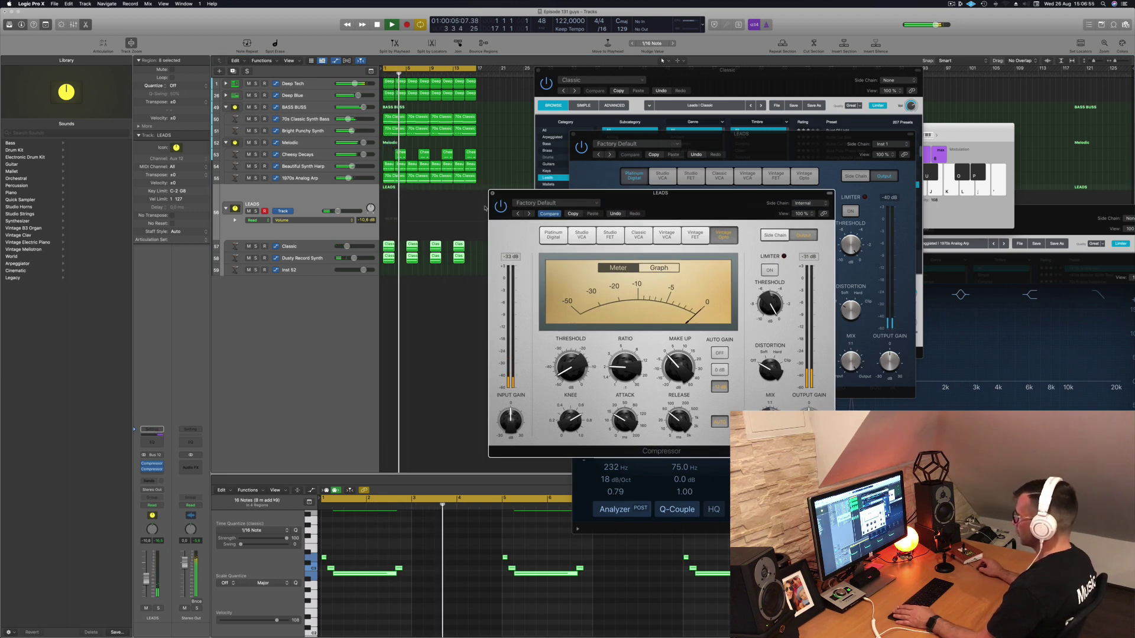
left_click(492, 193)
left_click(422, 339)
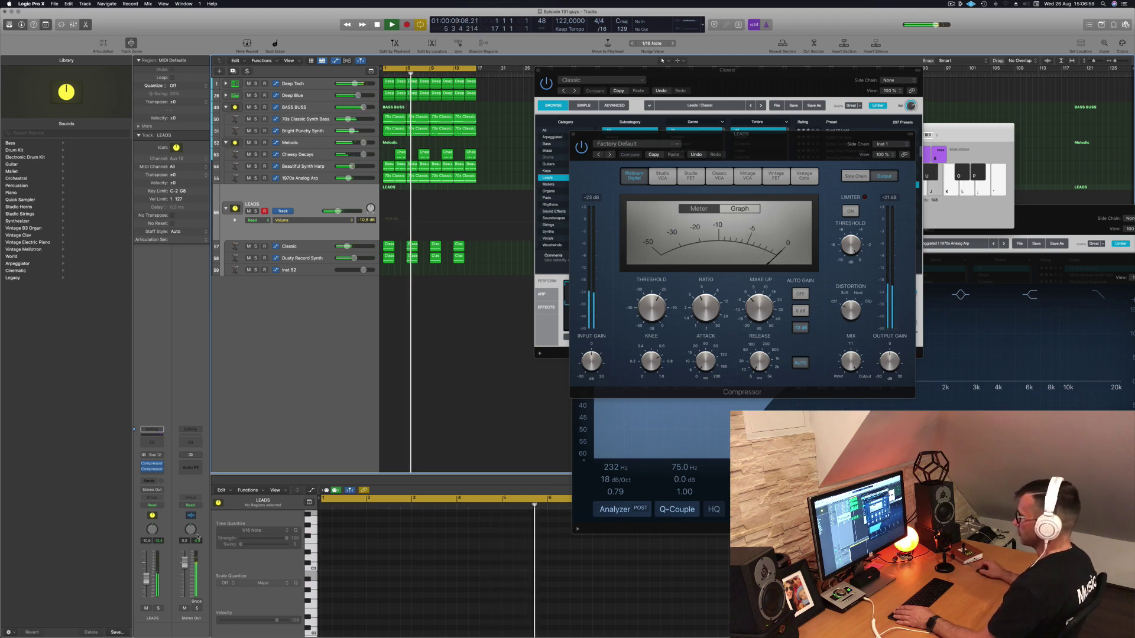
key("Return")
left_click_drag(147, 580, 147, 579)
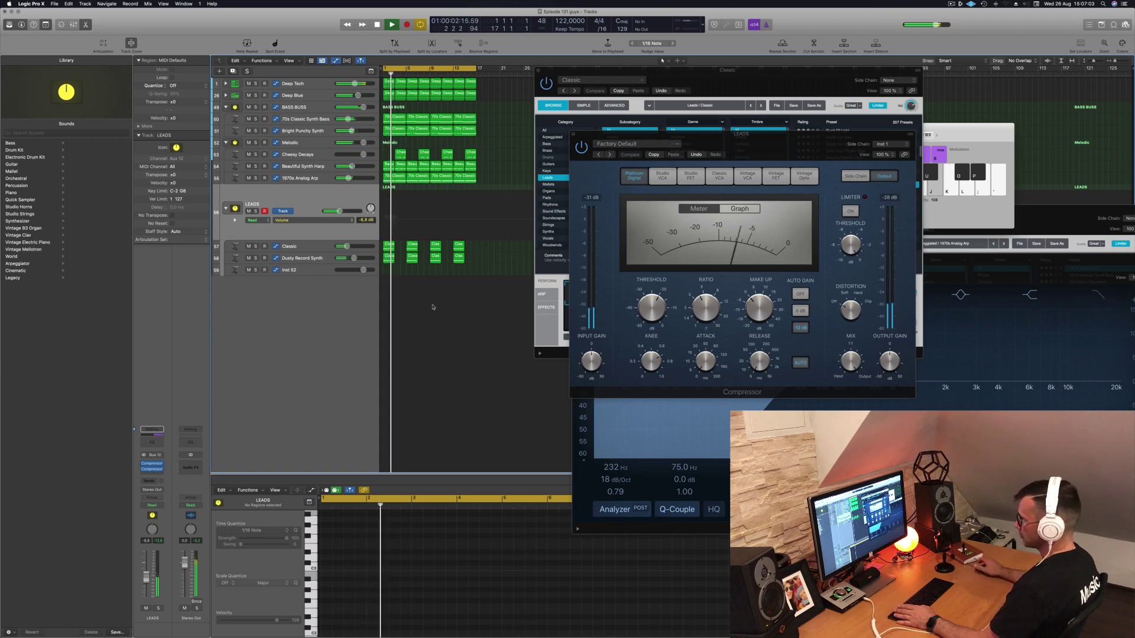
key("space")
key("space")
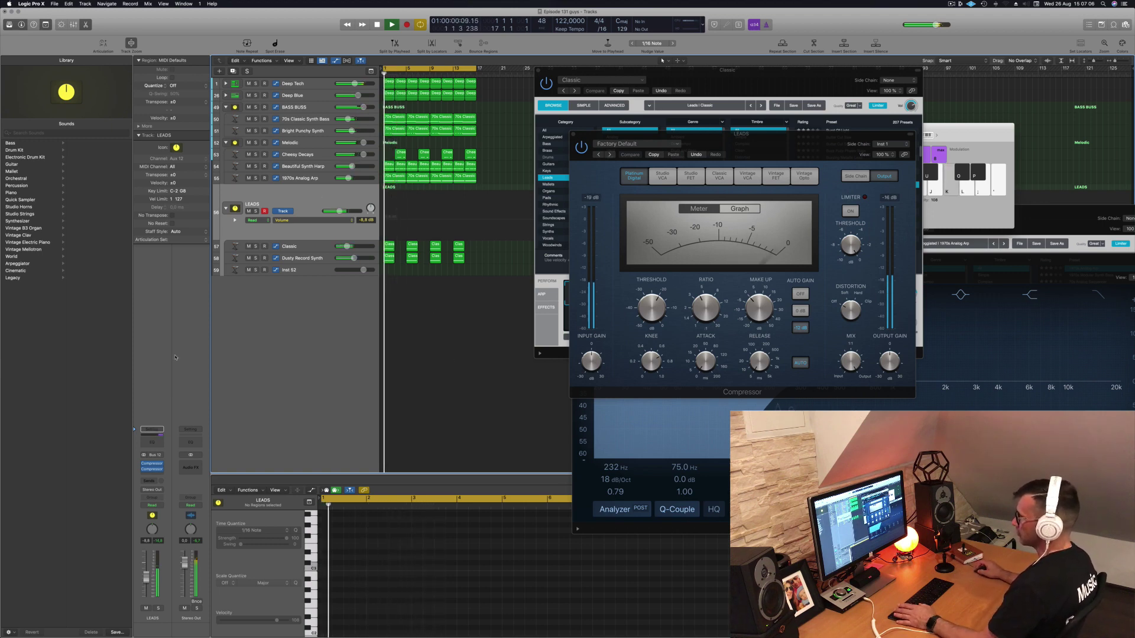
- Add a Channel EQ to the LEADS stack and set its low cut to 386 Hz at 24 dB/Oct during playback
left_click(152, 442)
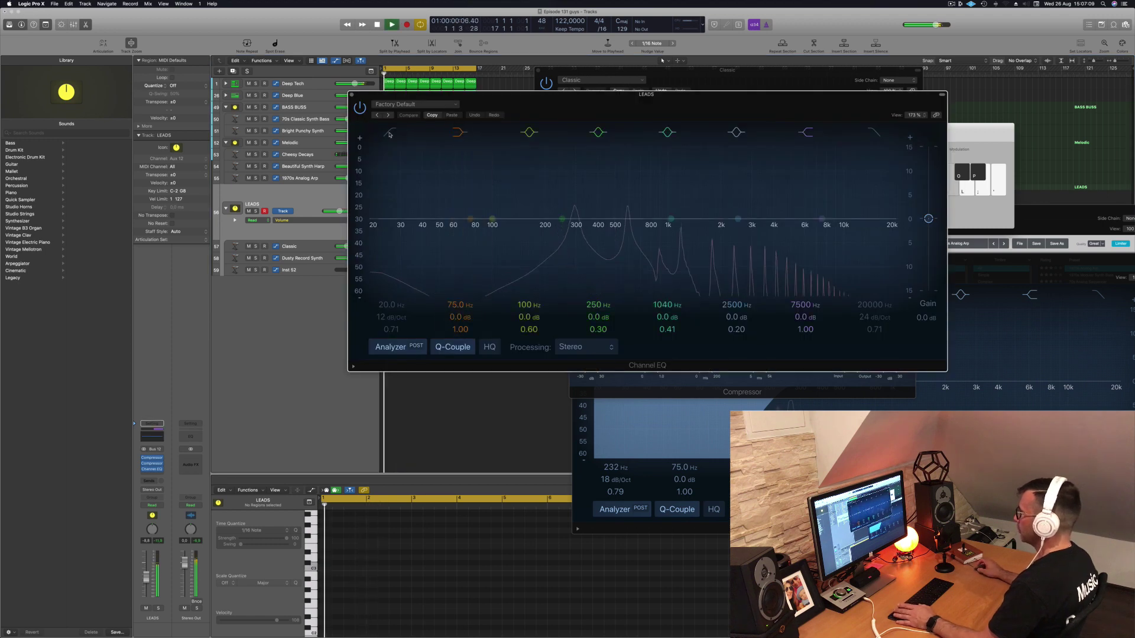
left_click(410, 225)
left_click_drag(410, 225, 628, 230)
key("space")
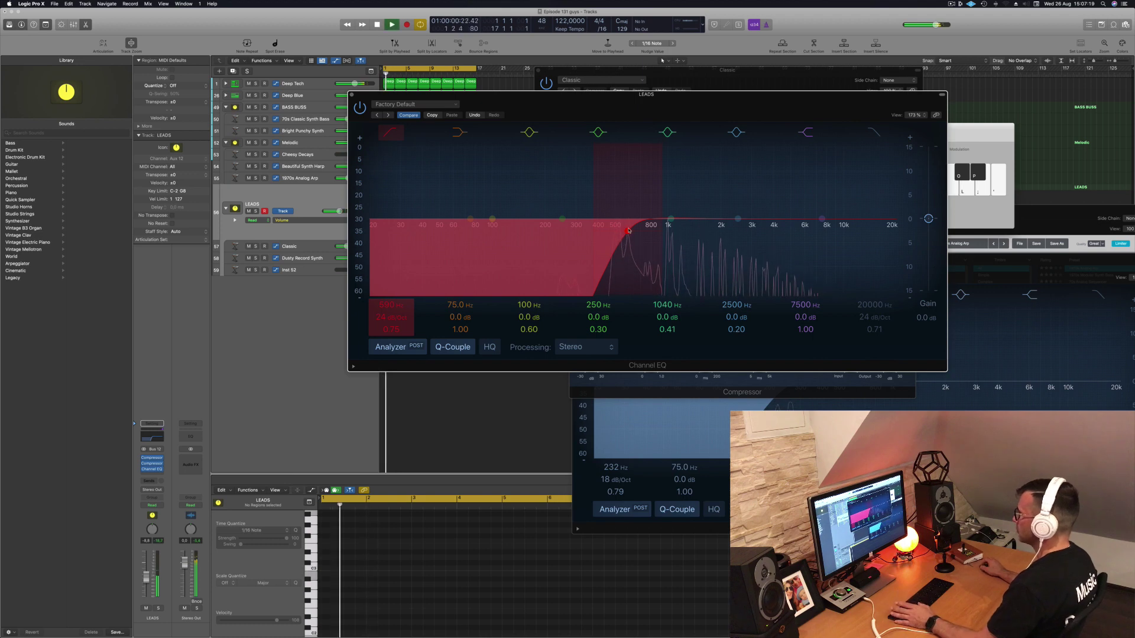
left_click_drag(606, 230, 595, 231)
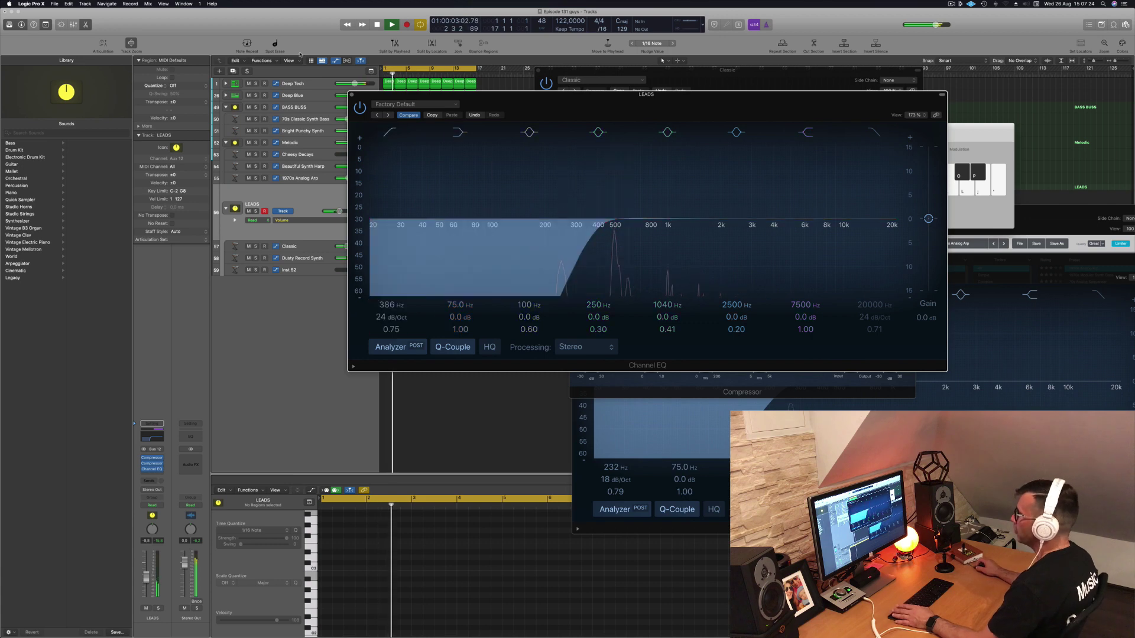
- Close the LEADS Channel EQ, Compressor and Classic Alchemy windows and move Musical Typing aside to uncover the arrangement
left_click(352, 94)
left_click_drag(739, 132, 860, 125)
left_click(692, 127)
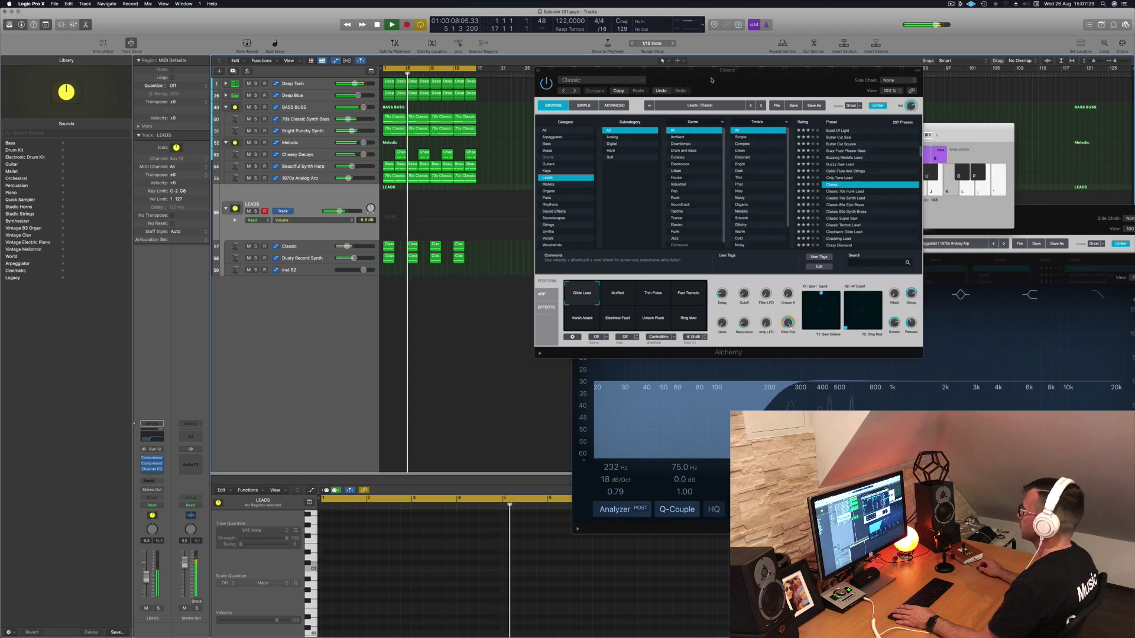
left_click_drag(537, 71, 637, 143)
left_click(637, 141)
left_click_drag(894, 126, 944, 119)
left_click_drag(660, 261, 621, 251)
left_click(537, 248)
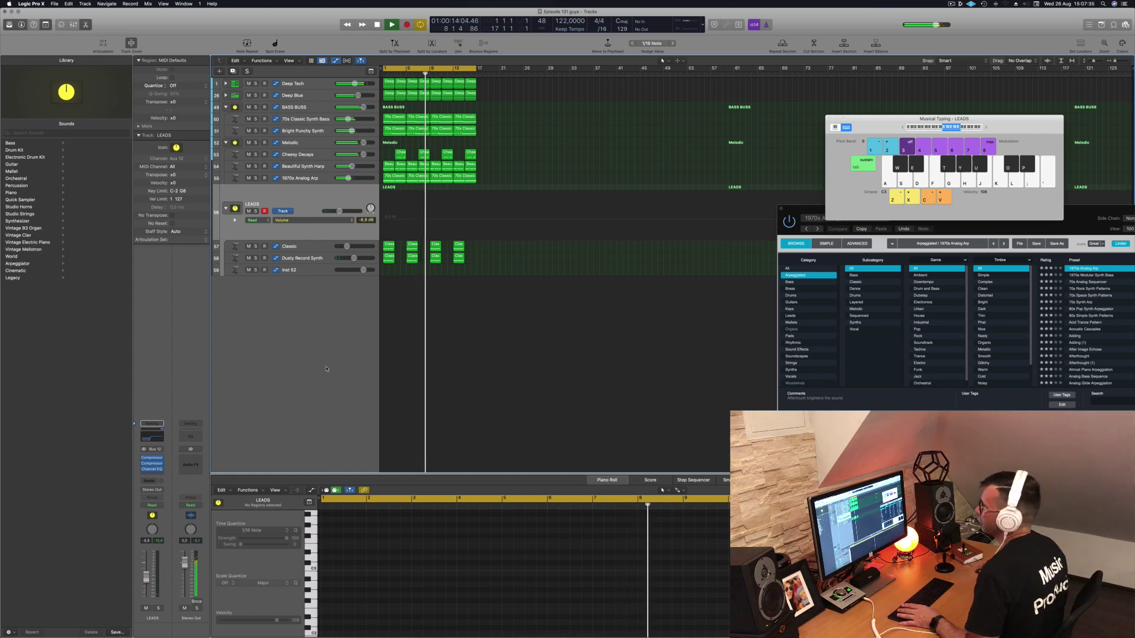
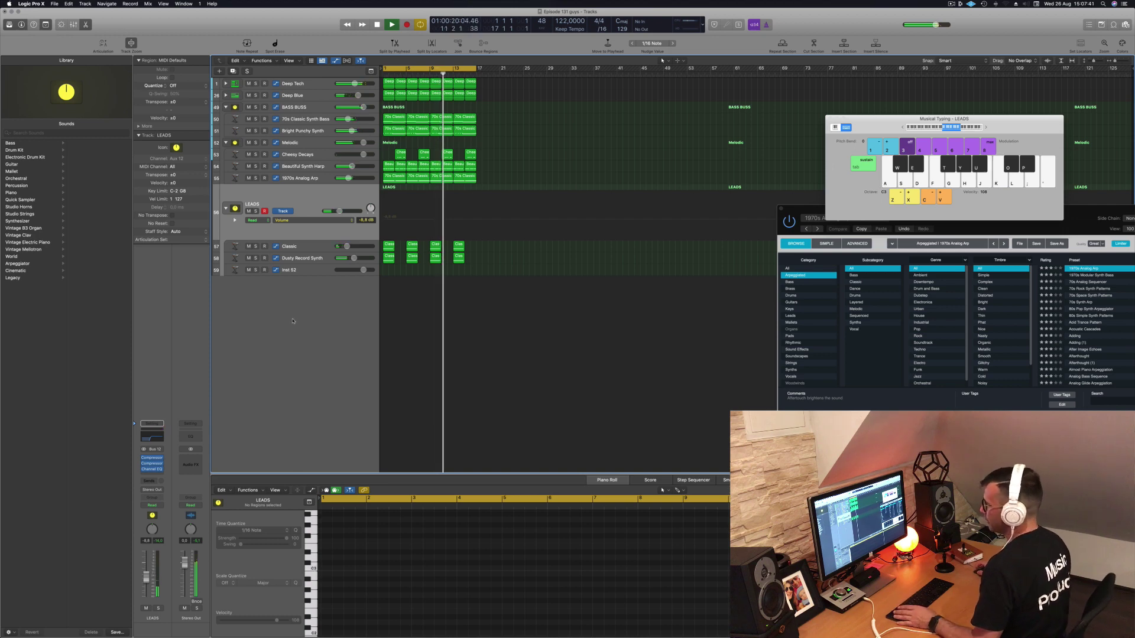
- Duplicate the LEADS stack with its tracks and select the Classic track in the copy
left_click(232, 70)
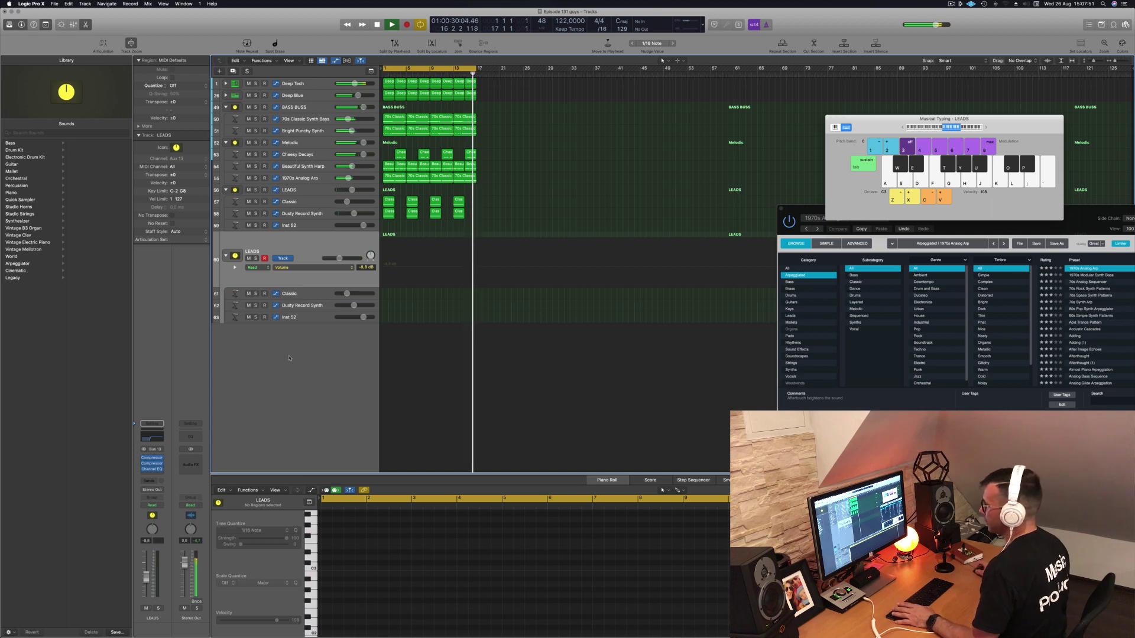
left_click(309, 296)
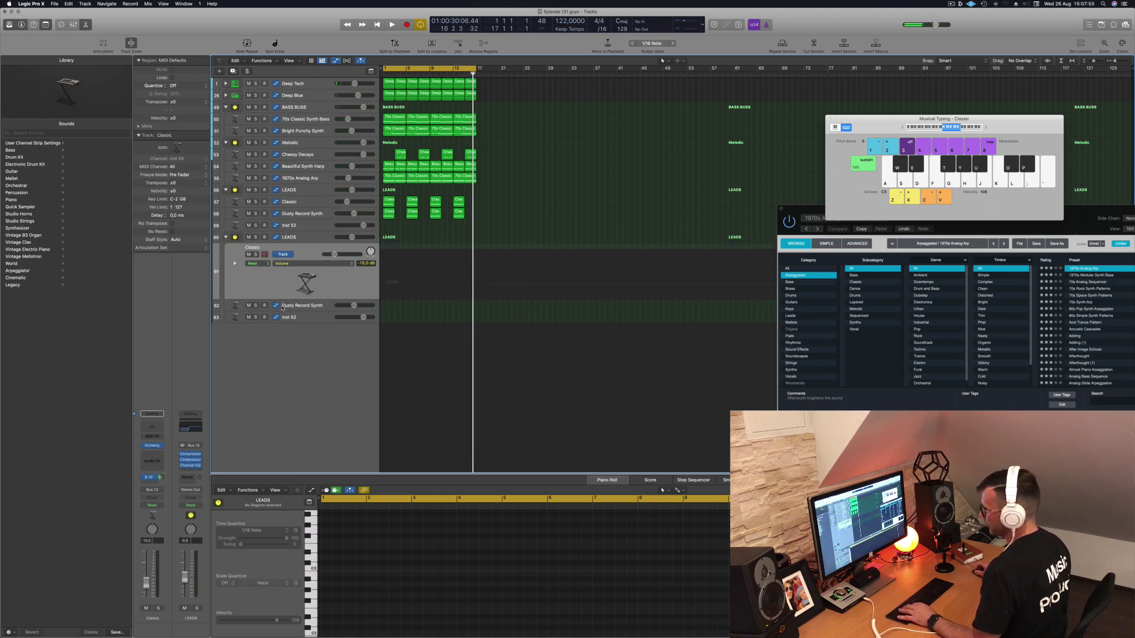
- Open Alchemy on the copied Classic track and audition Sound Effects presets, loading Air Vent Impact
left_click(152, 447)
left_click_drag(576, 99, 645, 90)
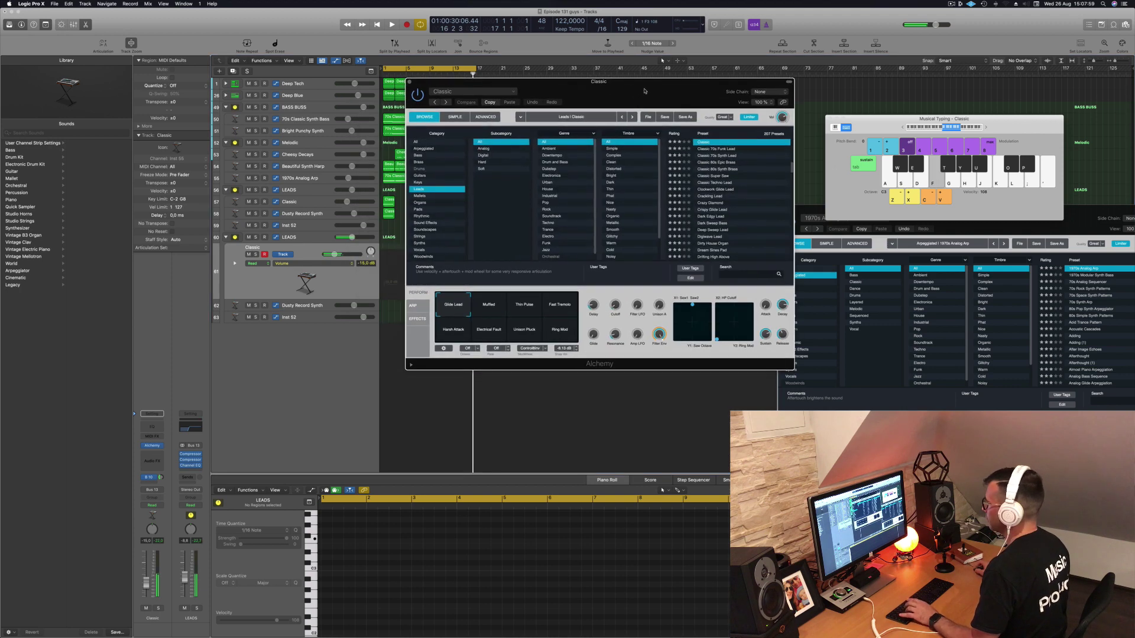
left_click(415, 141)
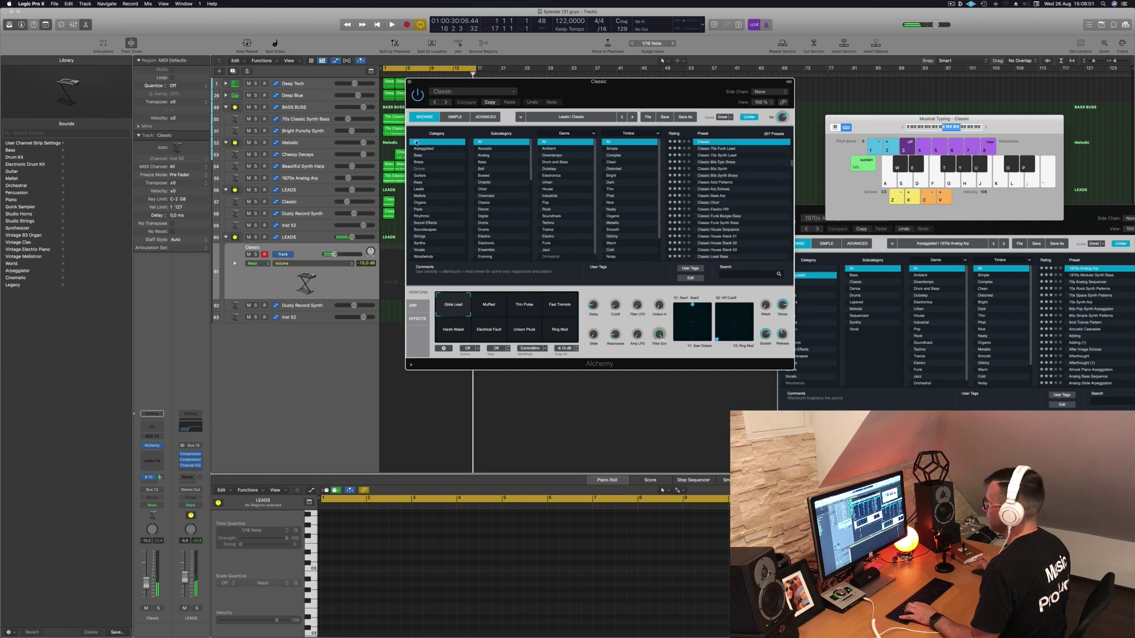
scroll(500, 209, "down", 10)
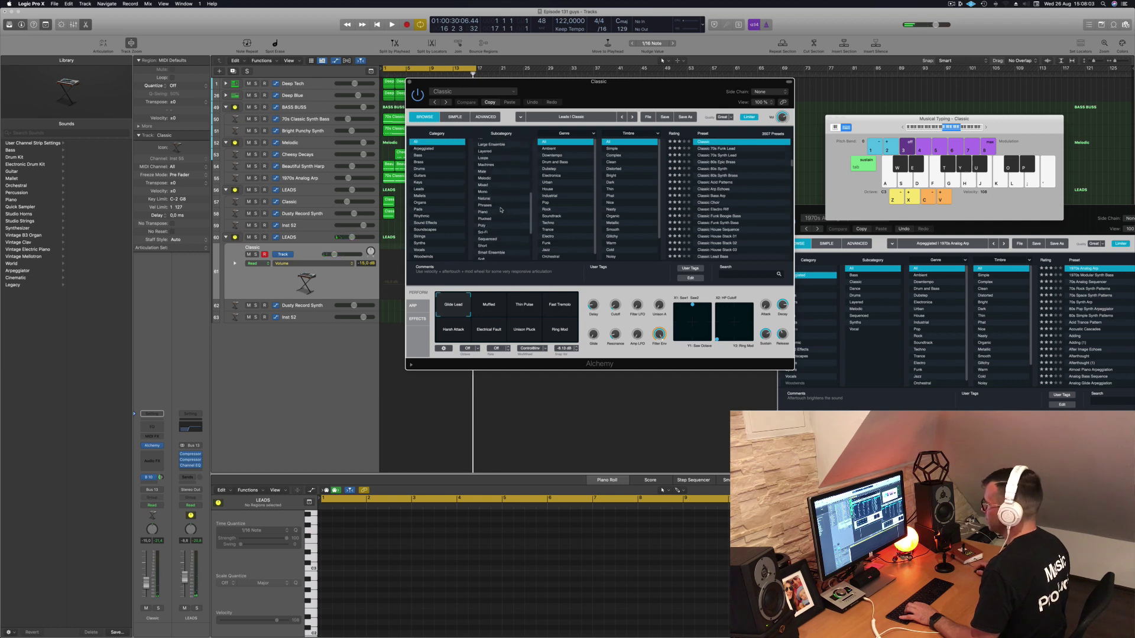
left_click(425, 223)
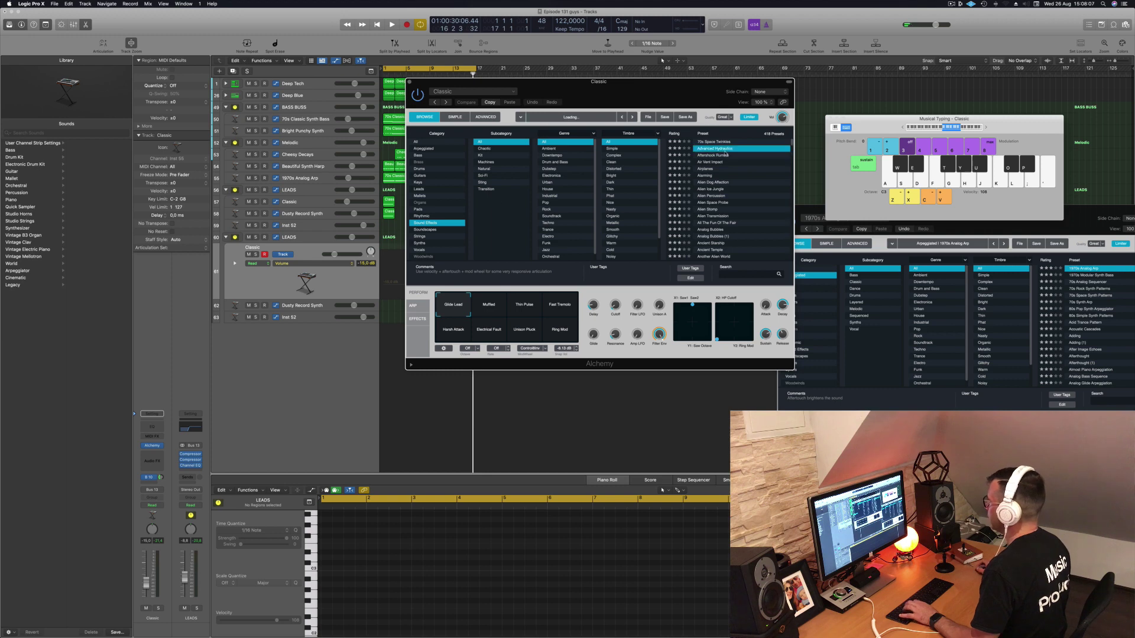
key("d")
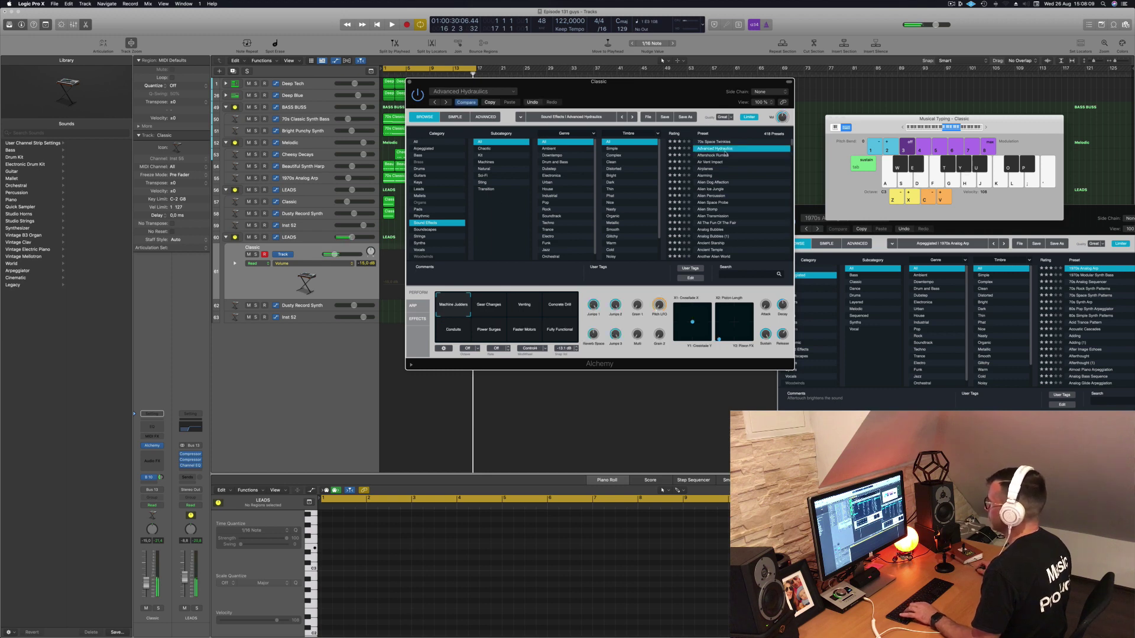
left_click(712, 162)
key("g")
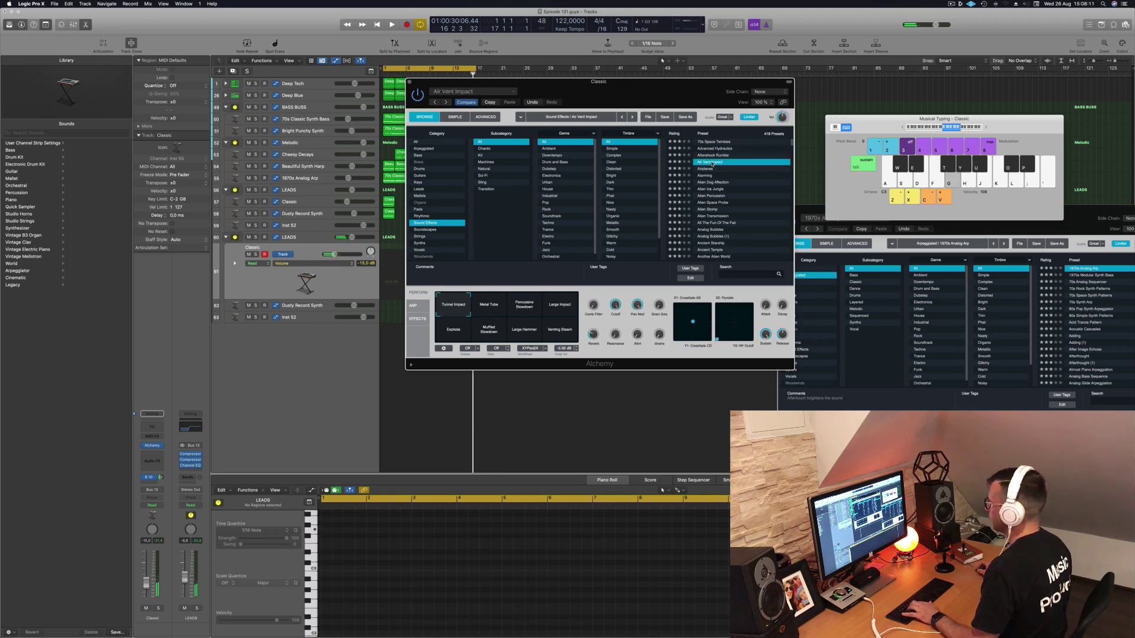
- Audition the Air Vent Impact performance variations at different octaves and settle on Large Impact
left_click(495, 306)
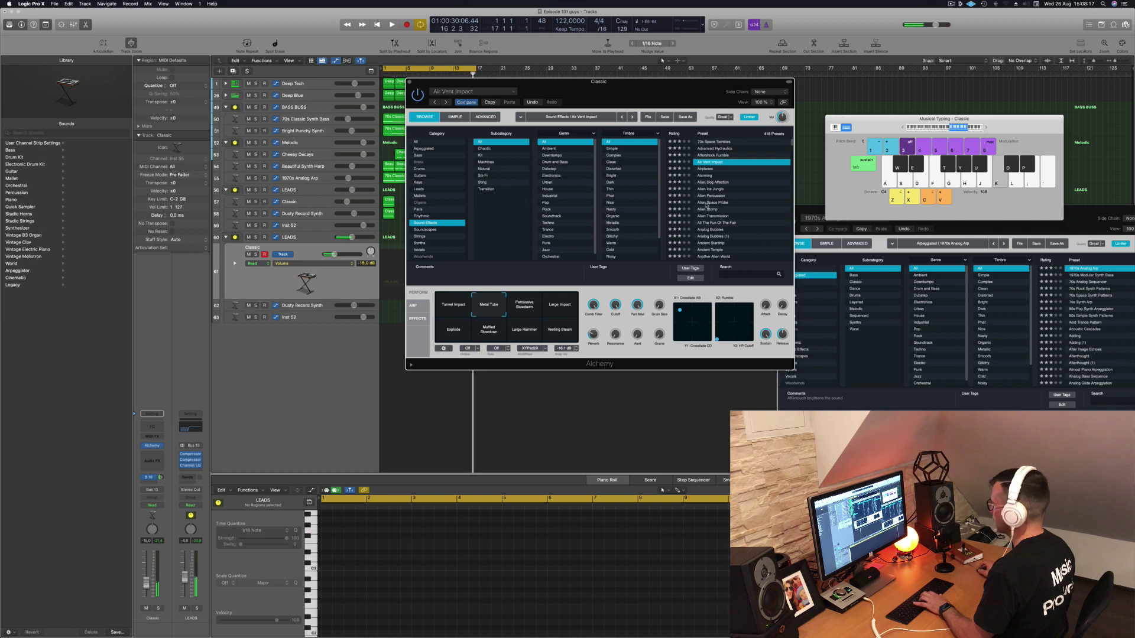
left_click(561, 305)
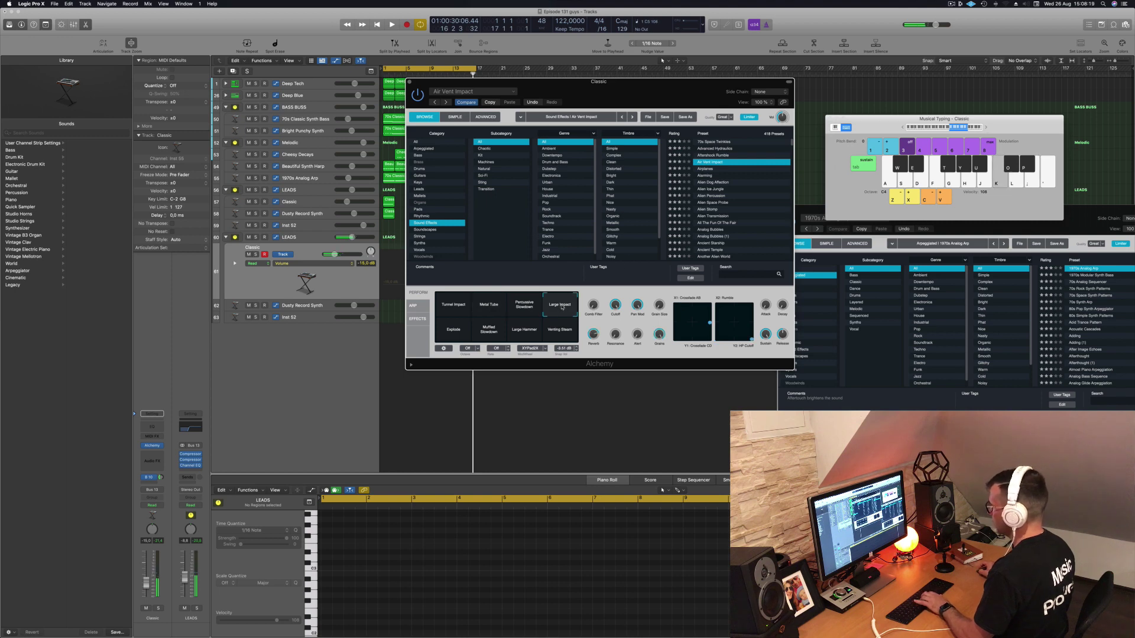
left_click(457, 332)
left_click(490, 331)
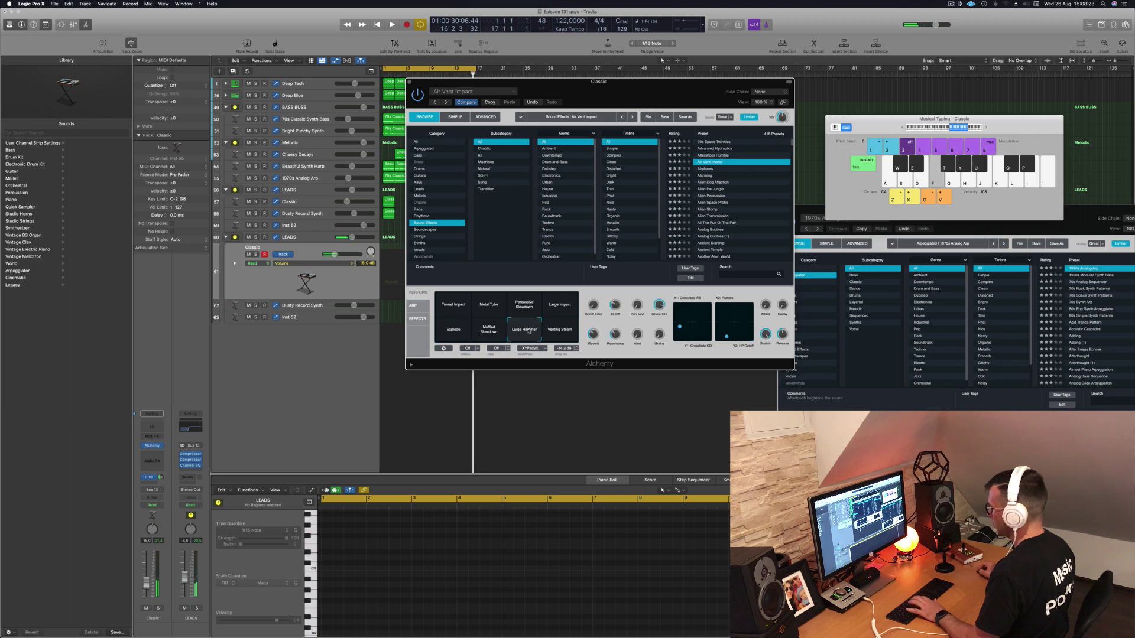
left_click(529, 331)
key("k")
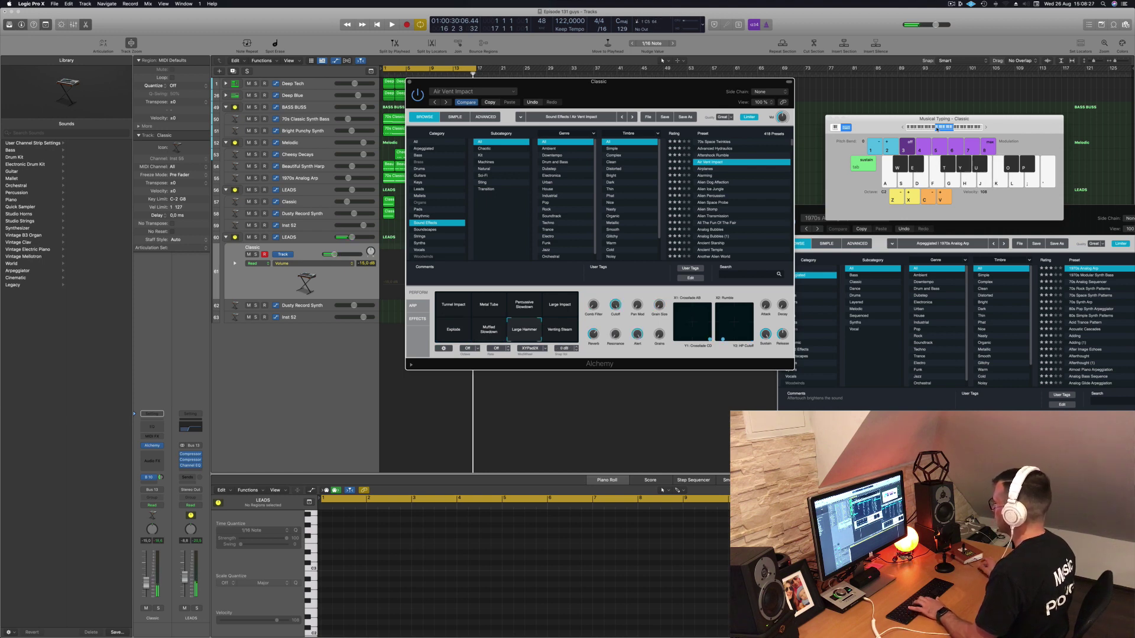
left_click(552, 306)
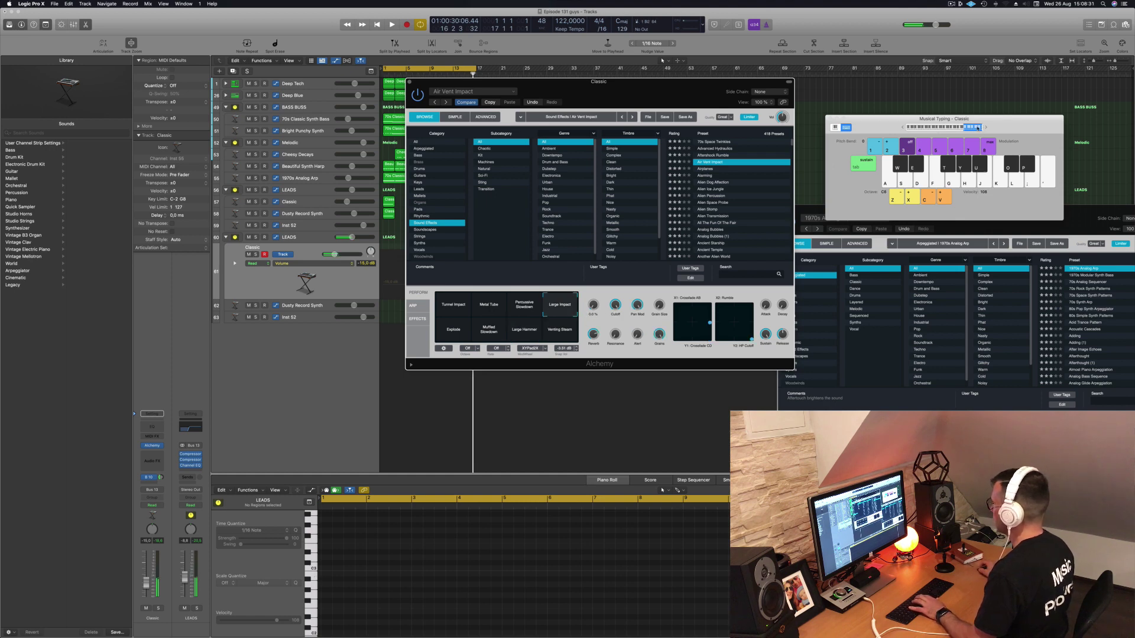
- Move the Alchemy window clear of the arrangement and record a short take on the copied Classic track from bar 1
left_click_drag(672, 91, 934, 85)
key("space")
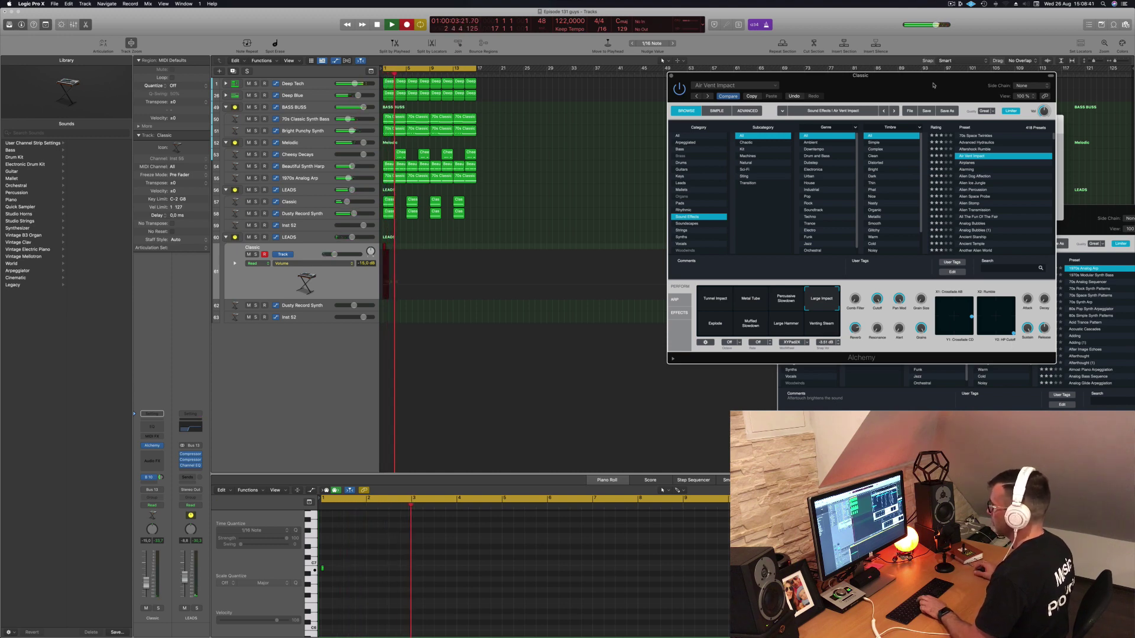
key("space")
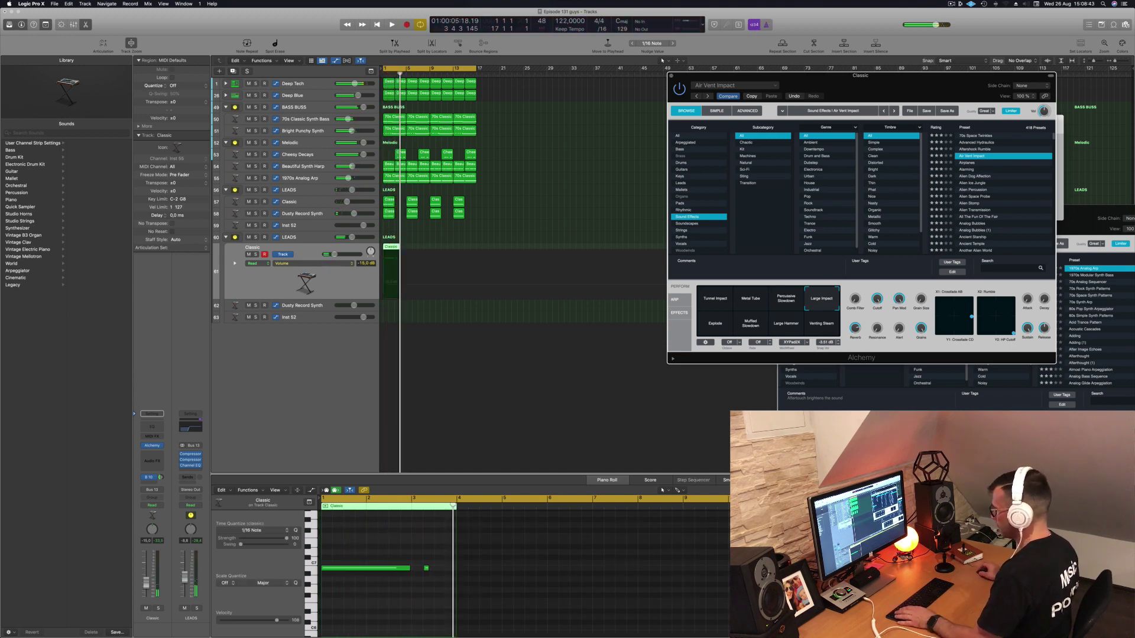
- Remove the short extra note from the recorded region, move the long note to bar 3 and play it back
left_click(424, 567)
left_click_drag(380, 570, 470, 571)
key("space")
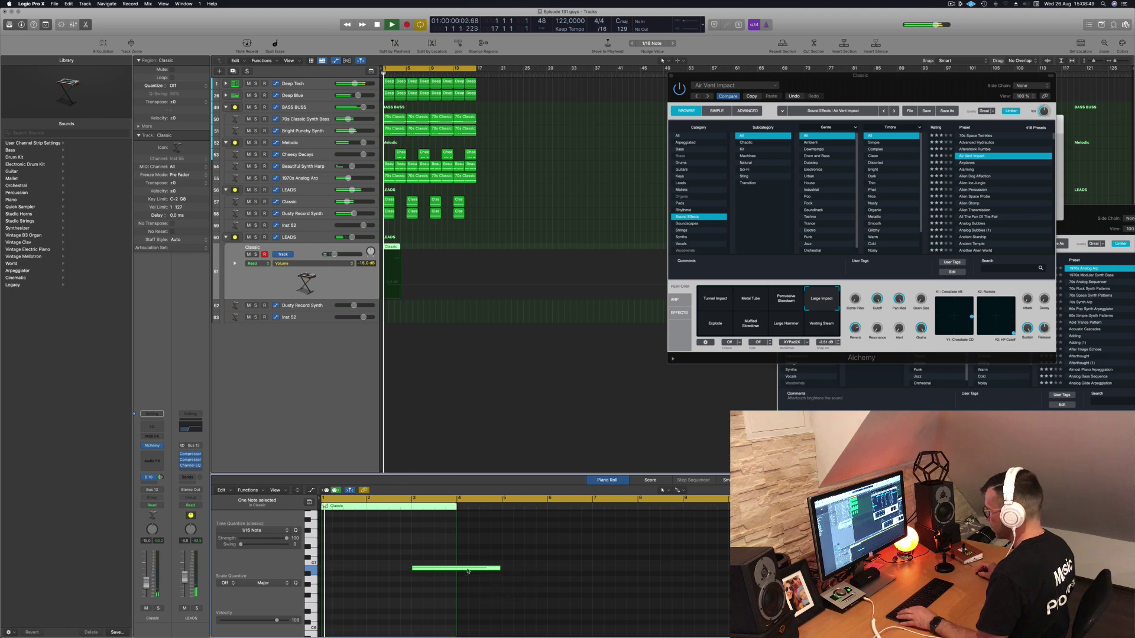
key("super+Right")
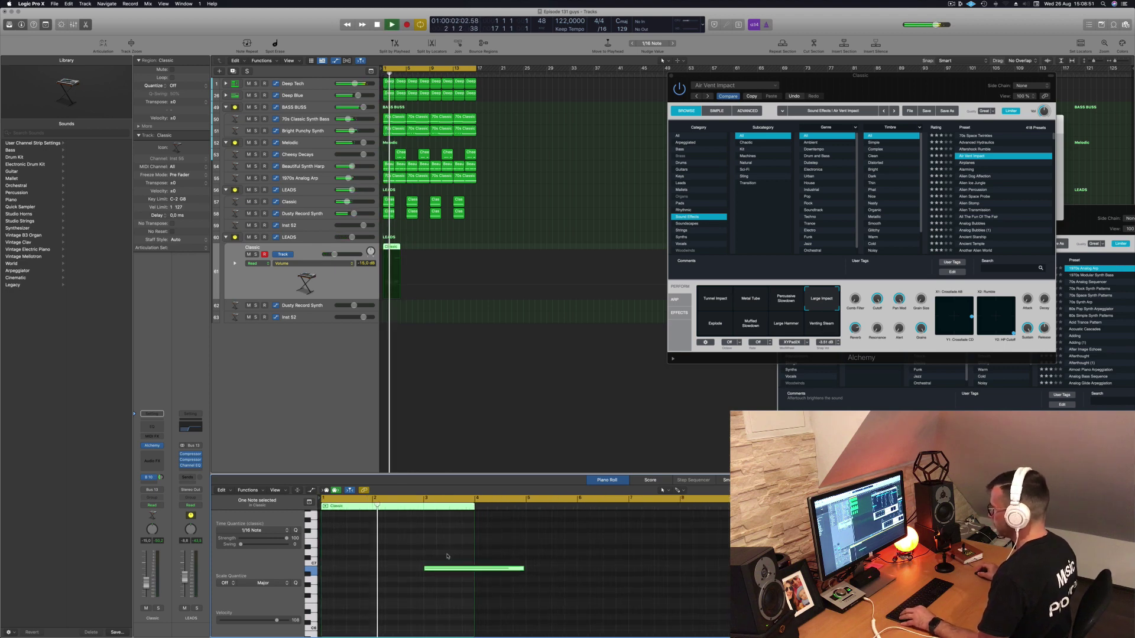
key("super+Left")
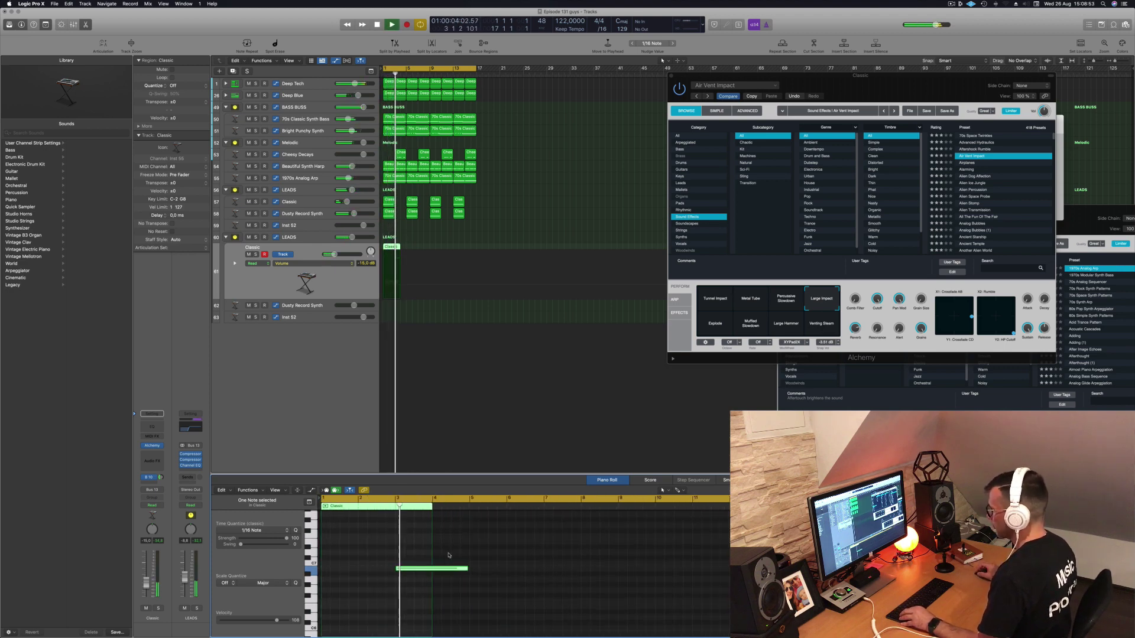
key("super+Left")
key("space")
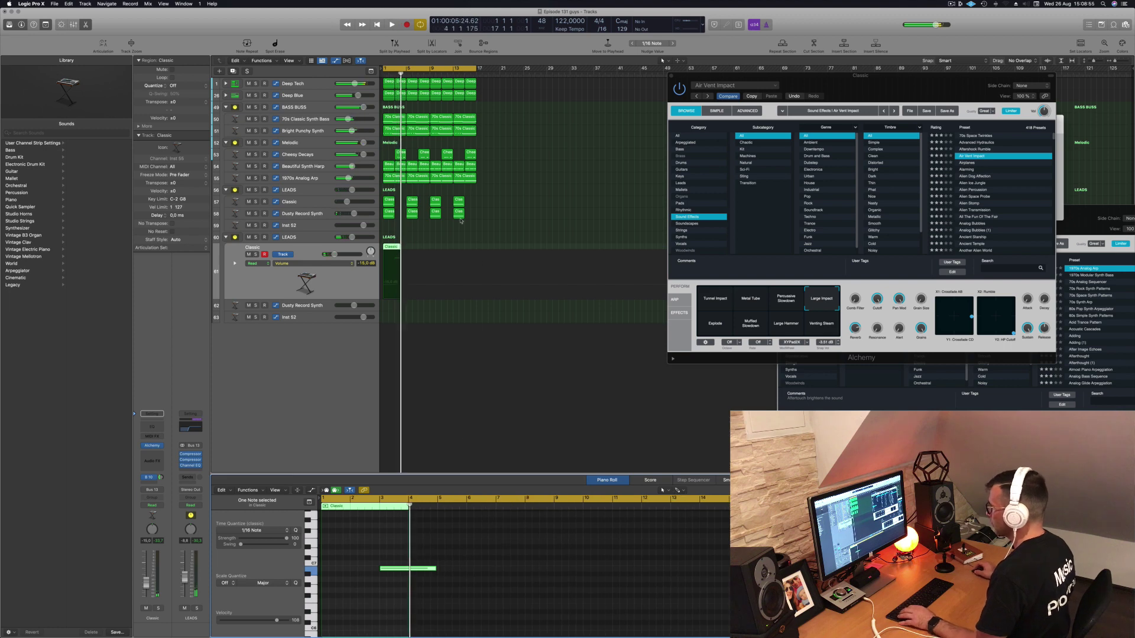
- Extend the recorded Classic region to bar 9 and copy its note to bar 7 during playback
left_click_drag(399, 247, 429, 248)
key("space")
left_click(437, 569)
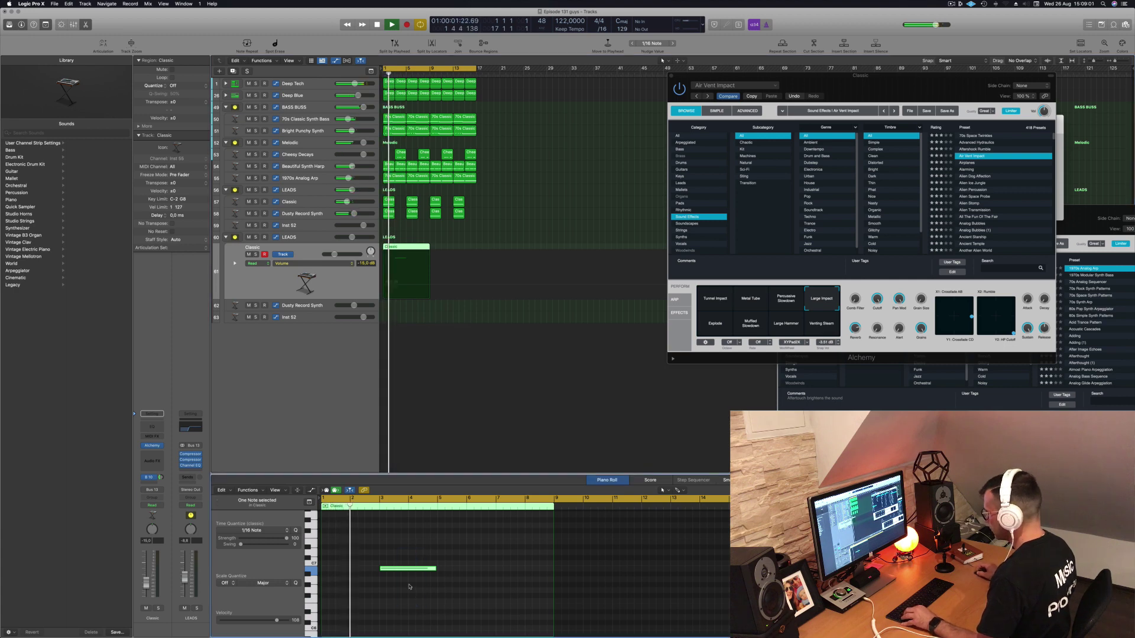
left_click_drag(412, 569, 529, 571)
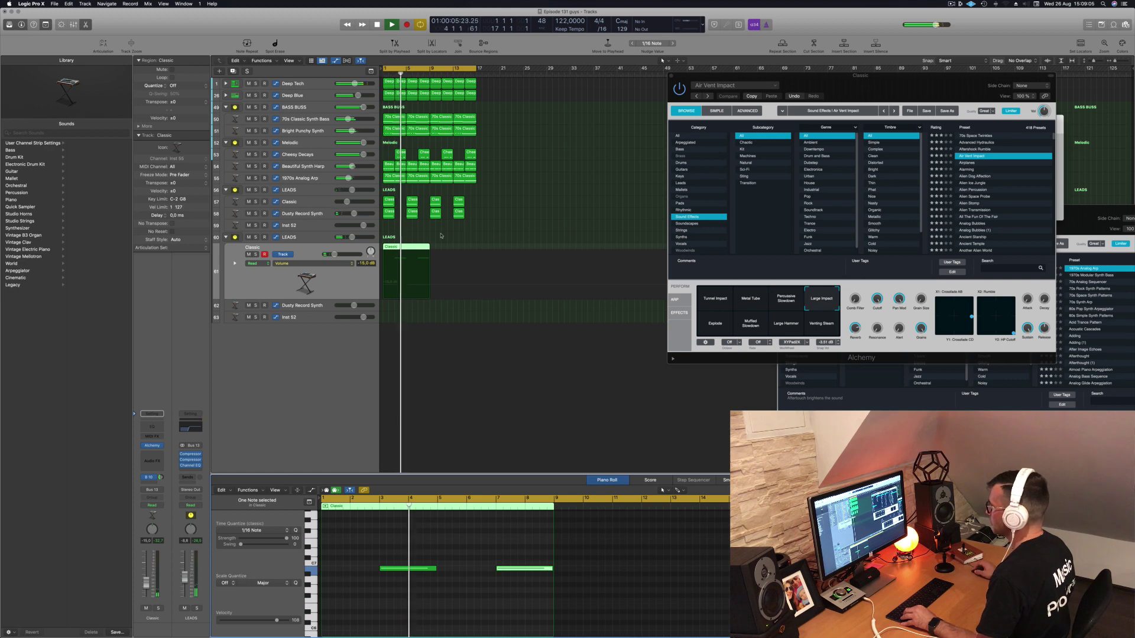
- Copy the extended Classic region to bar 9, save the project and stop playback with both regions selected
left_click_drag(417, 249, 466, 249)
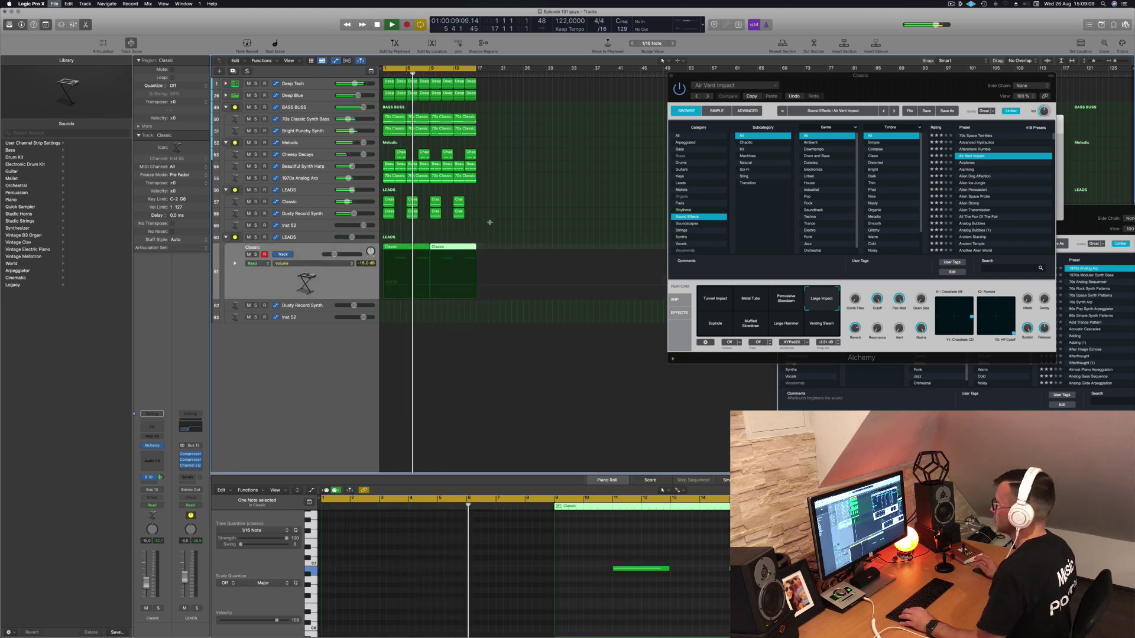
key("super+s")
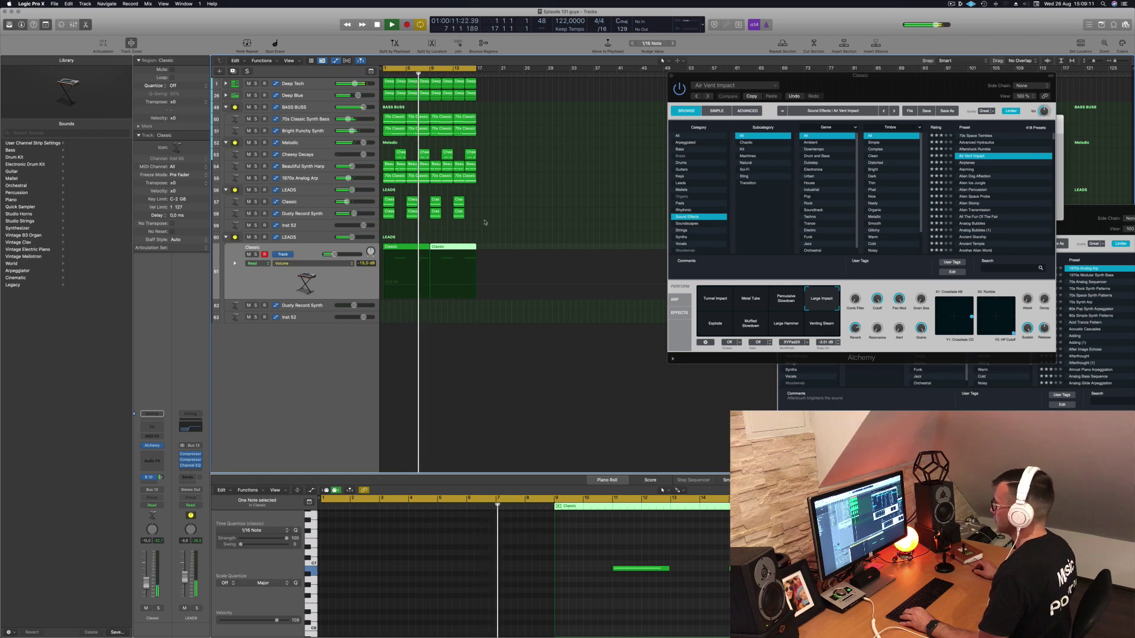
left_click(335, 291)
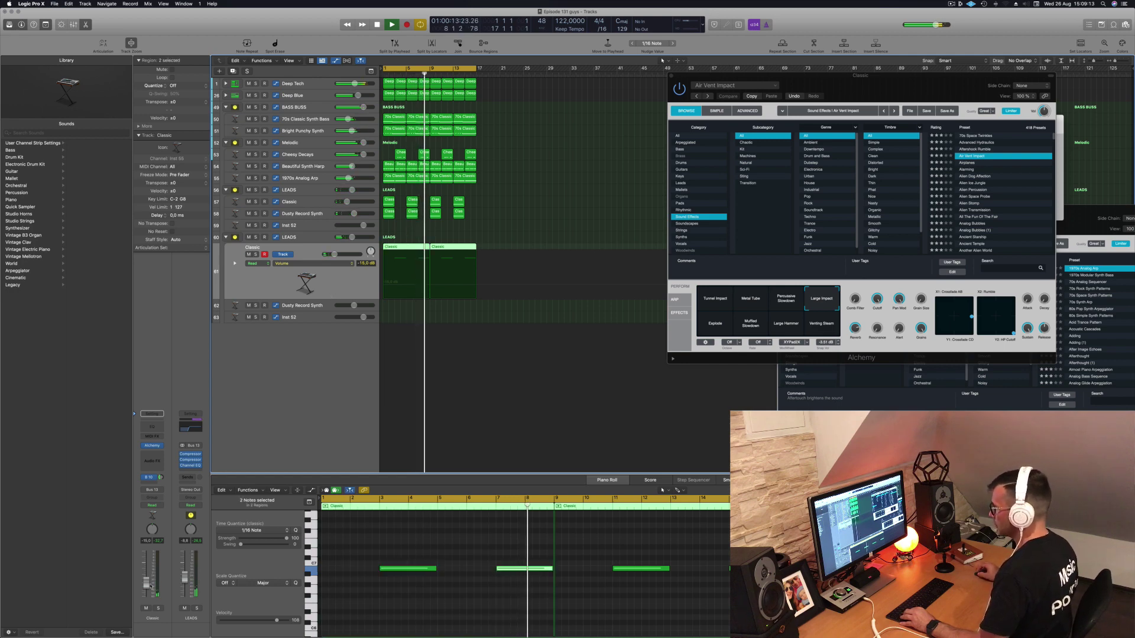
key("space")
- Browse further down Alchemy's Sound Effects presets, audition several including Ring-O-Stars, and load Rise Above
left_click_drag(942, 87, 714, 112)
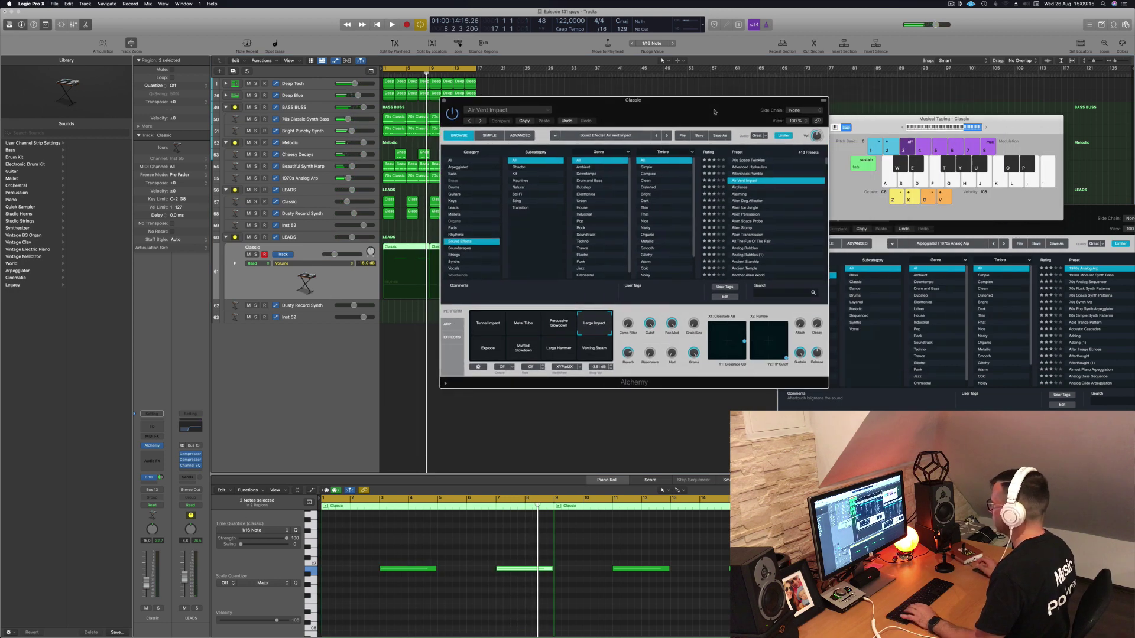
scroll(749, 219, "down", 20)
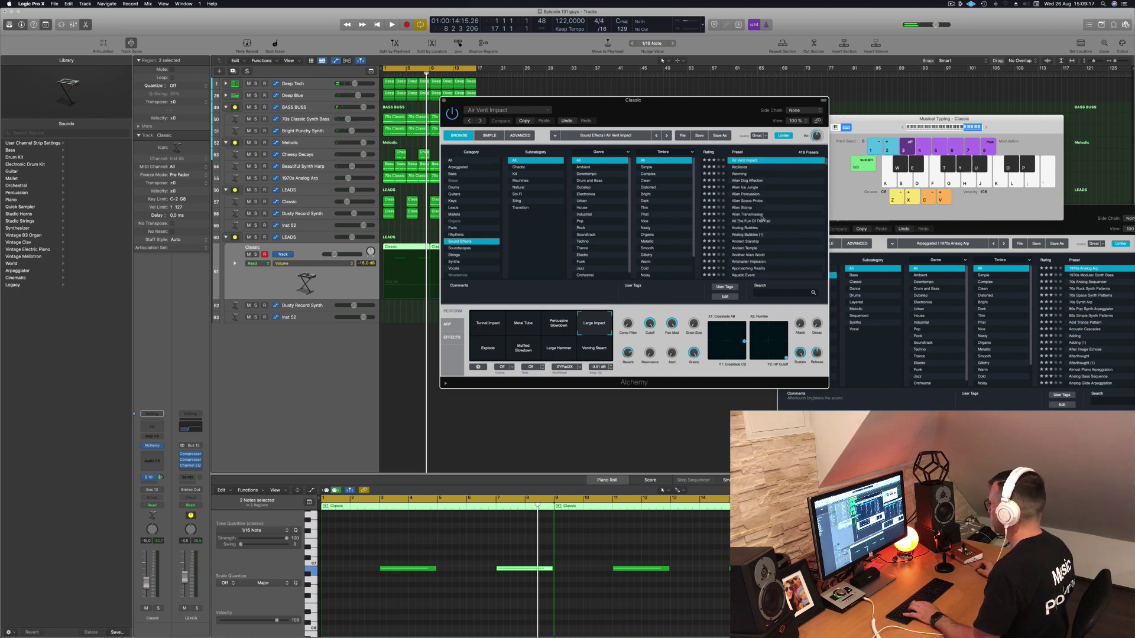
left_click_drag(826, 183, 825, 234)
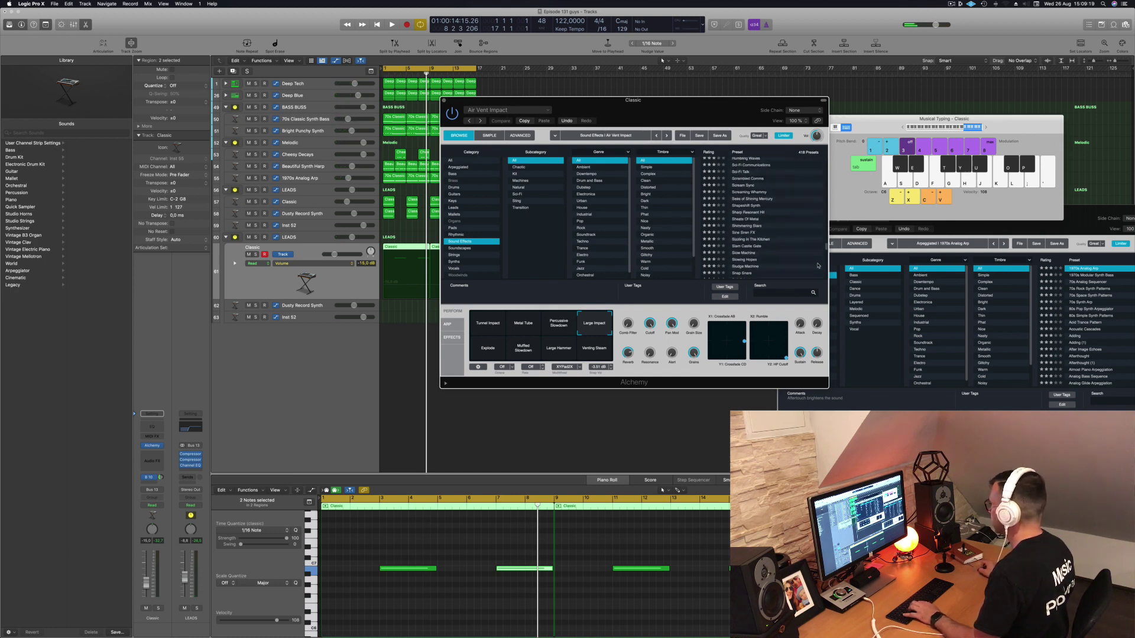
scroll(789, 244, "up", 10)
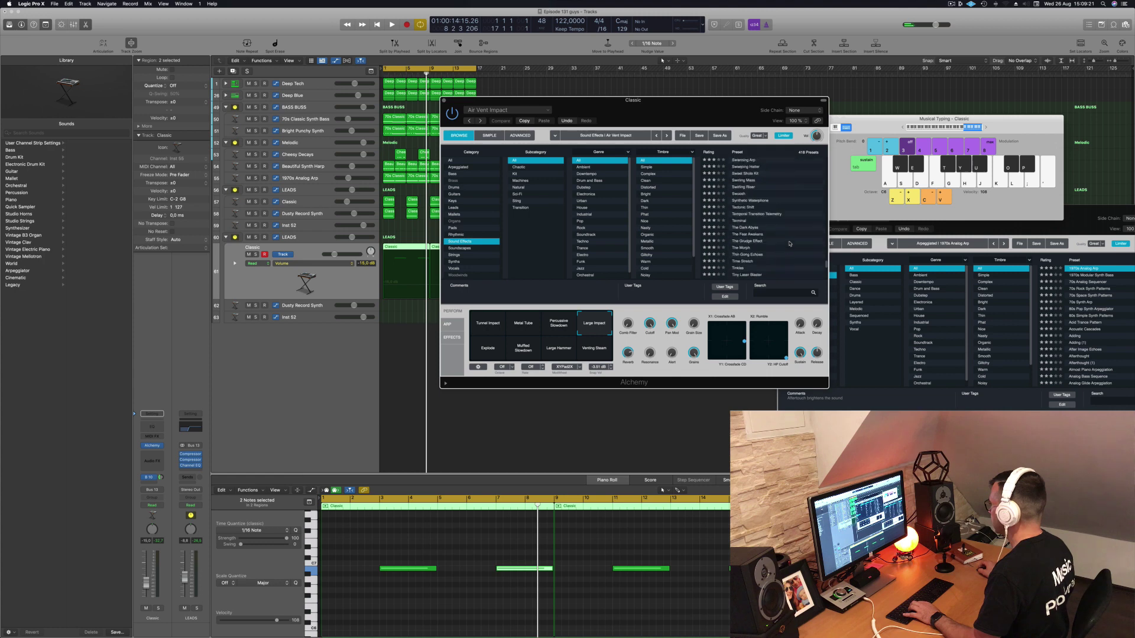
scroll(789, 244, "up", 10)
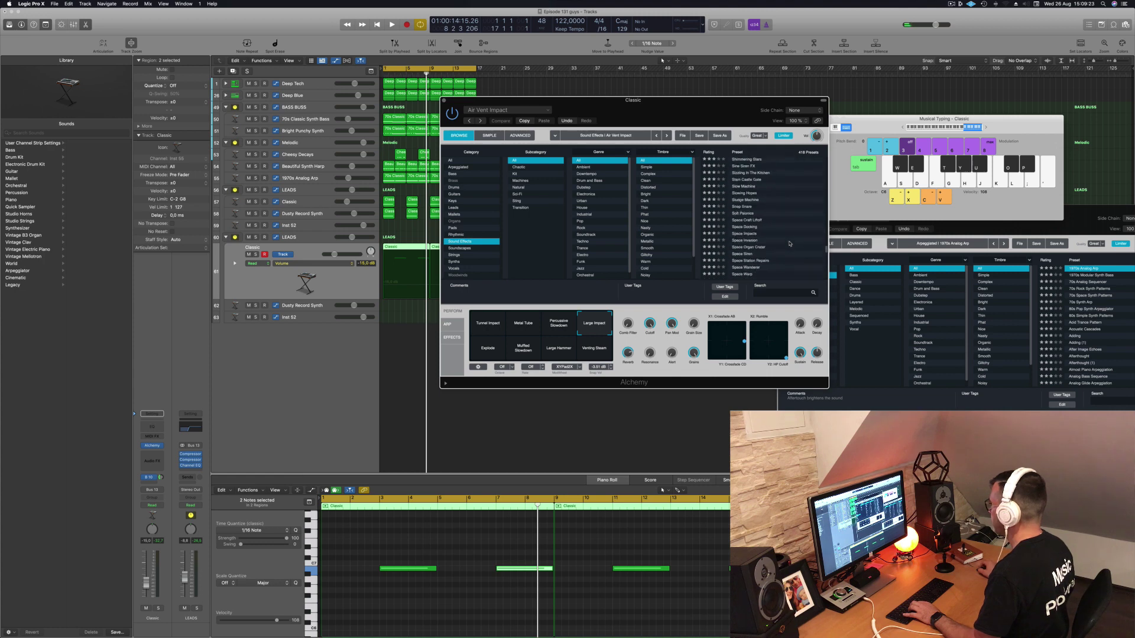
scroll(789, 243, "down", 1)
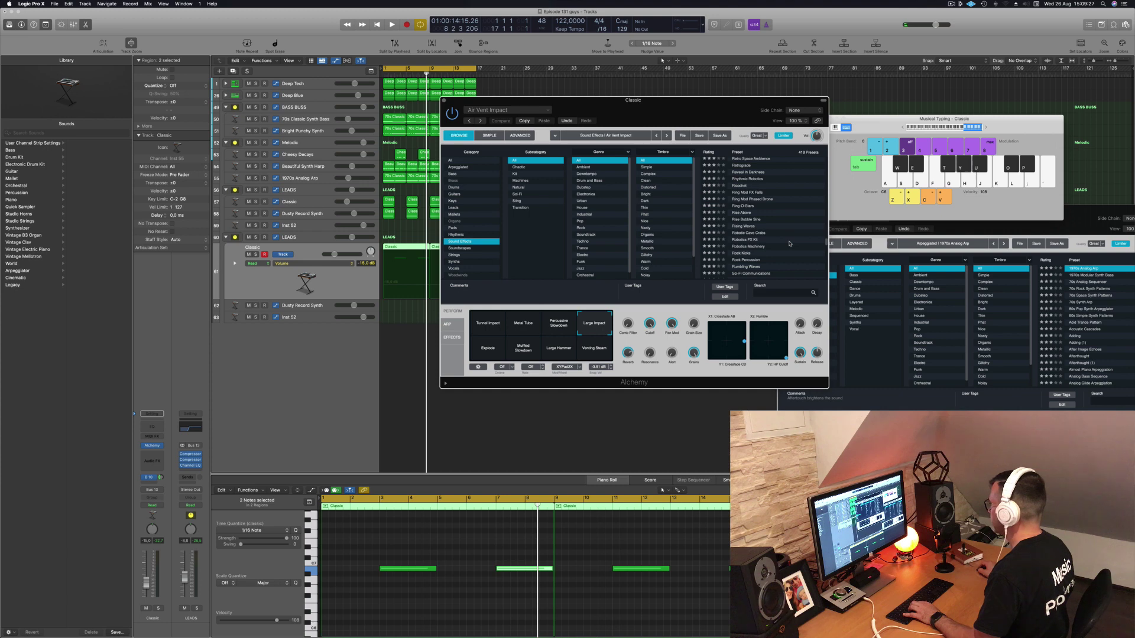
left_click(746, 180)
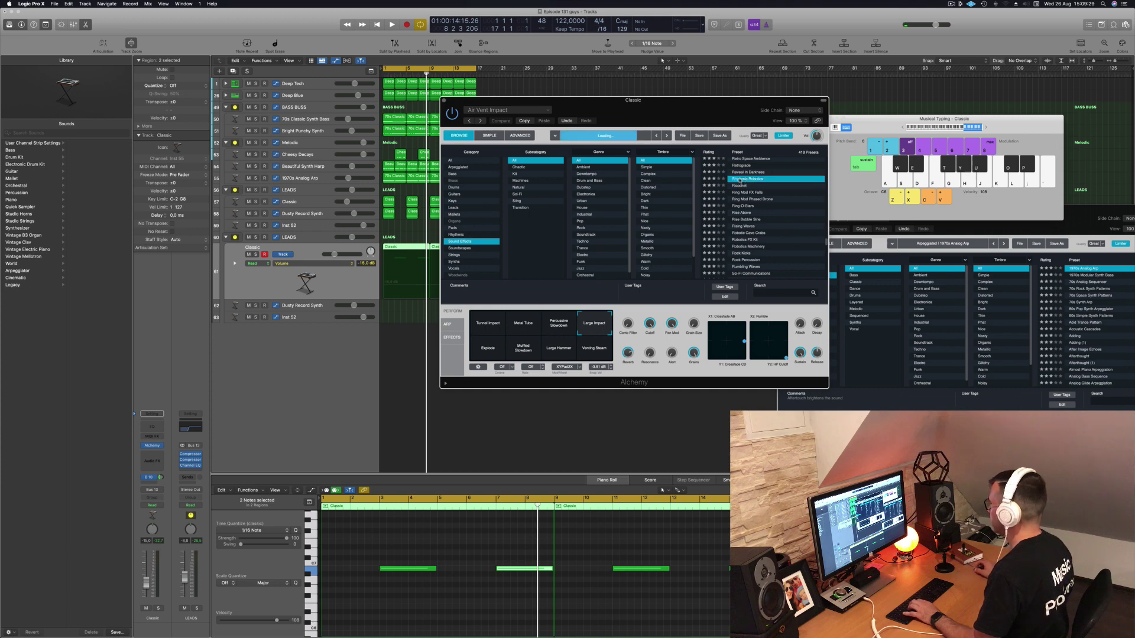
left_click(740, 186)
key("d")
left_click(742, 192)
key("d")
left_click(743, 206)
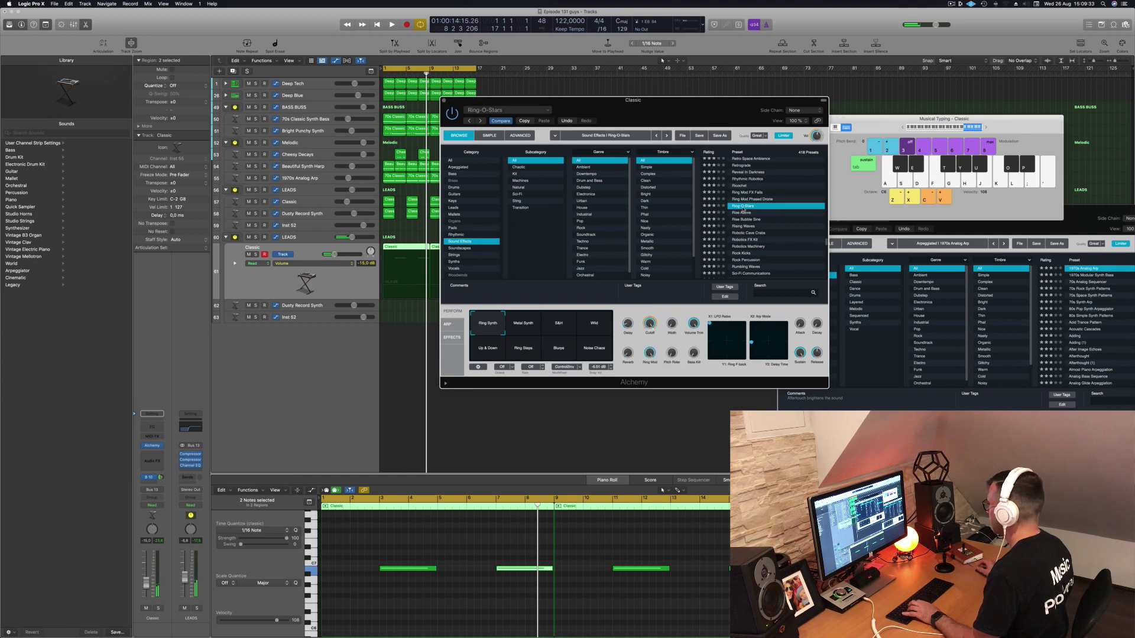
left_click(745, 213)
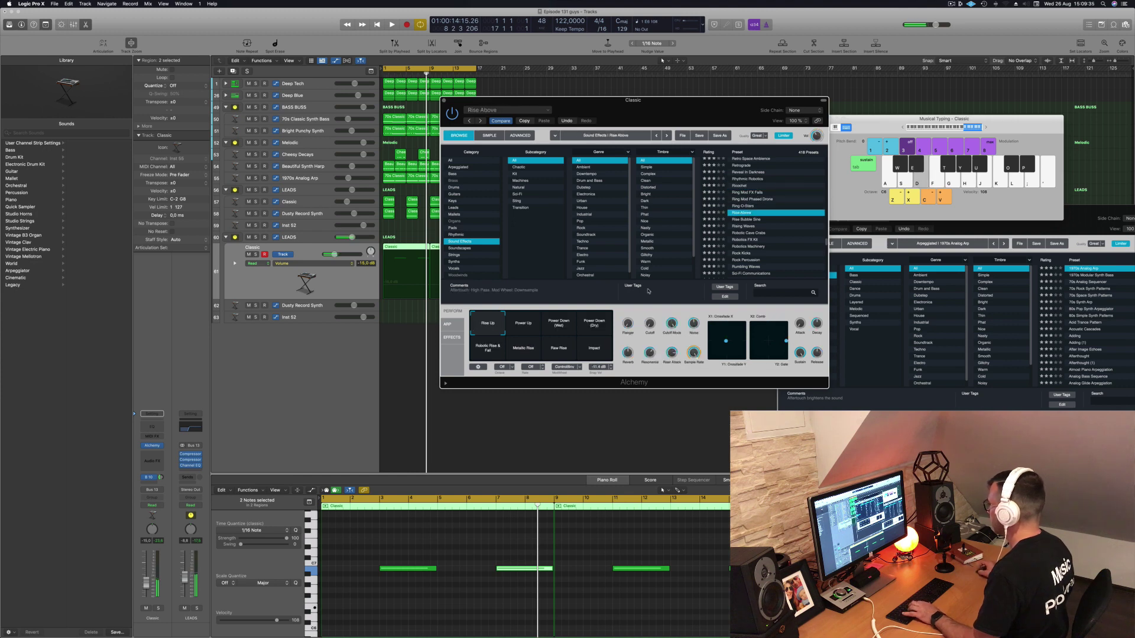
- Audition the Rise Above performance variations, settle on Metallic Rise and return to the first Classic region
left_click(536, 325)
left_click(594, 326)
left_click(594, 350)
left_click(559, 349)
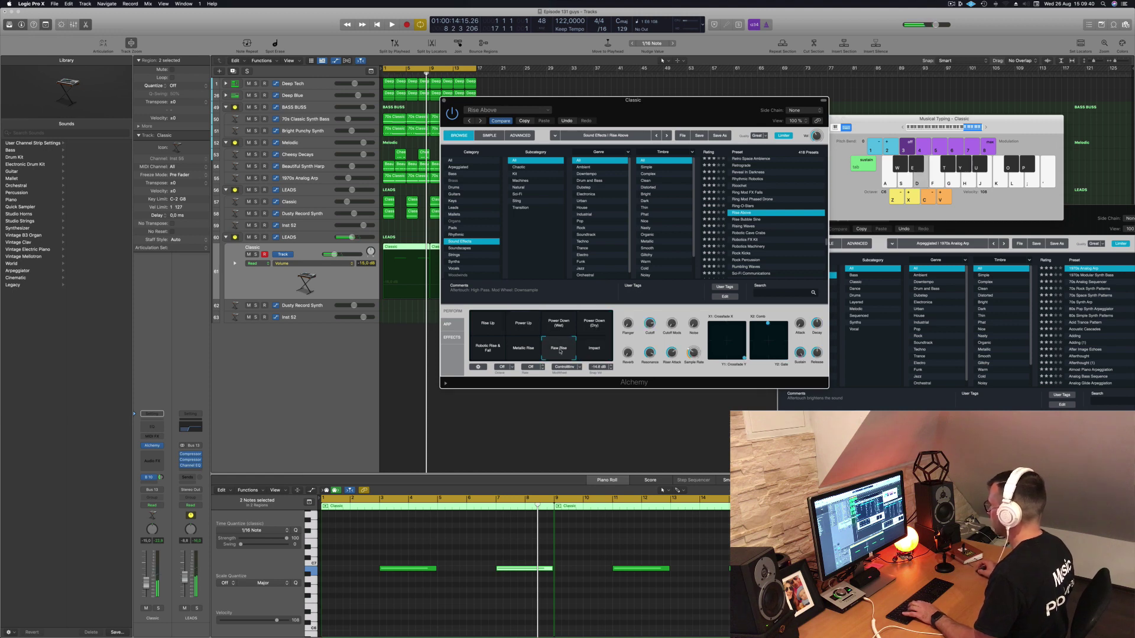
left_click(517, 352)
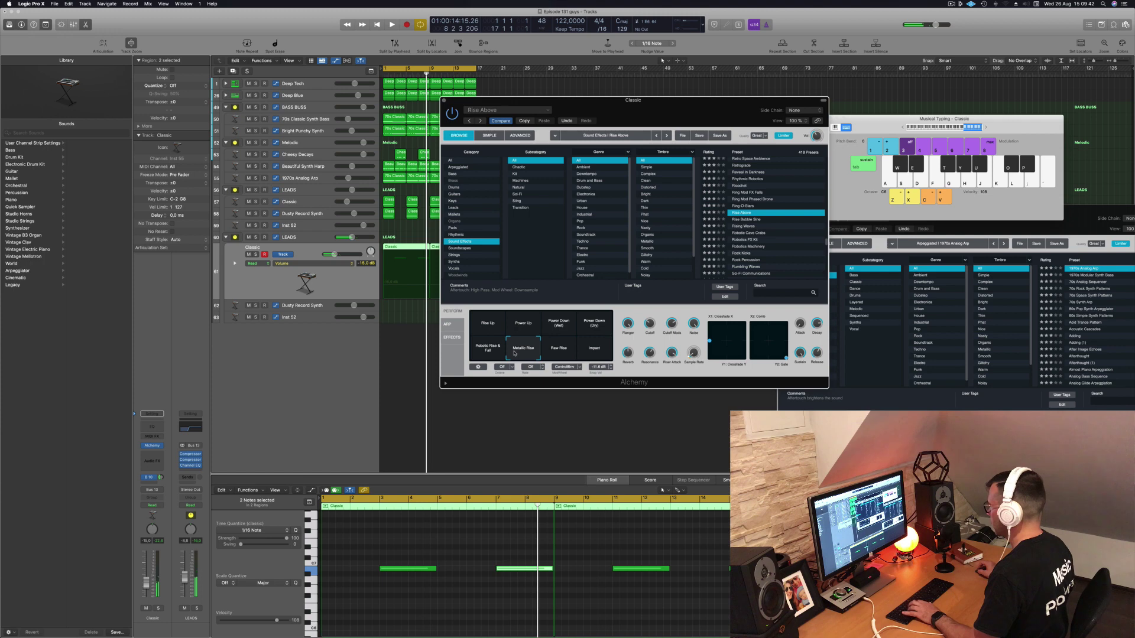
left_click(479, 352)
left_click(523, 353)
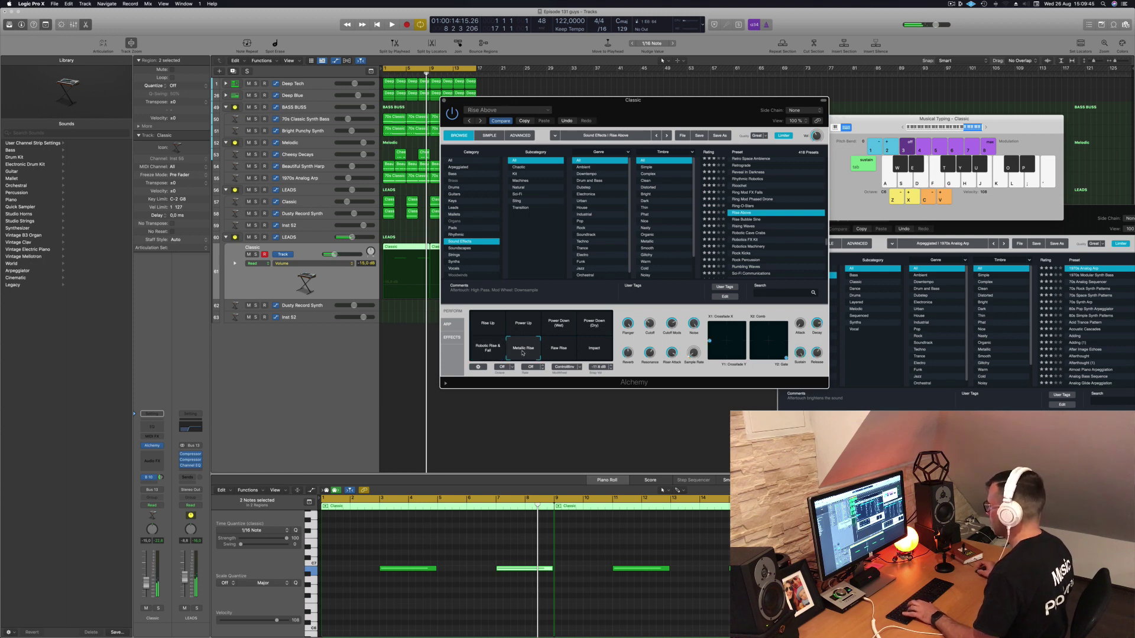
left_click(407, 249)
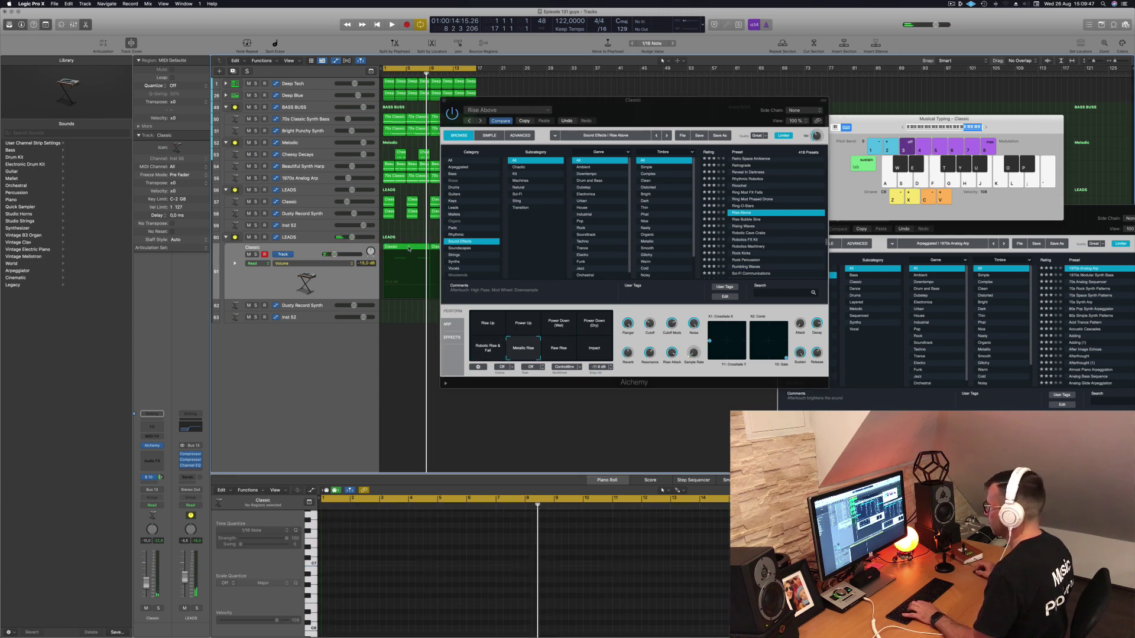
- Copy the first Classic region onto the Dusty Record Synth track in the duplicated LEADS stack and move its two notes to bars 1 and 5
left_click_drag(408, 249, 402, 310)
key("space")
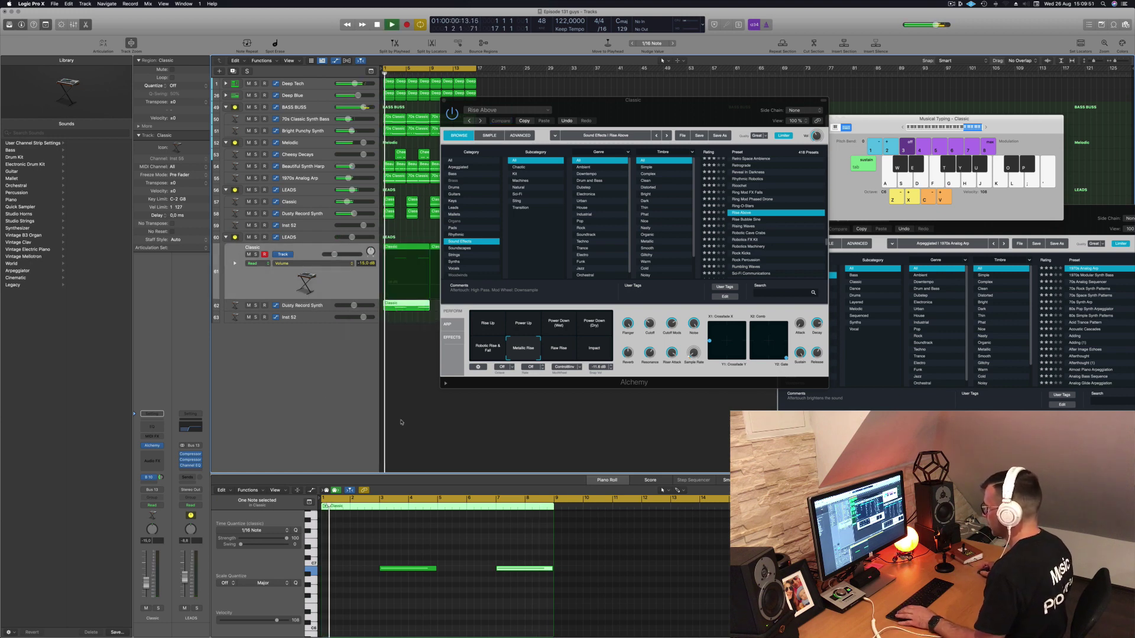
left_click_drag(390, 550, 562, 614)
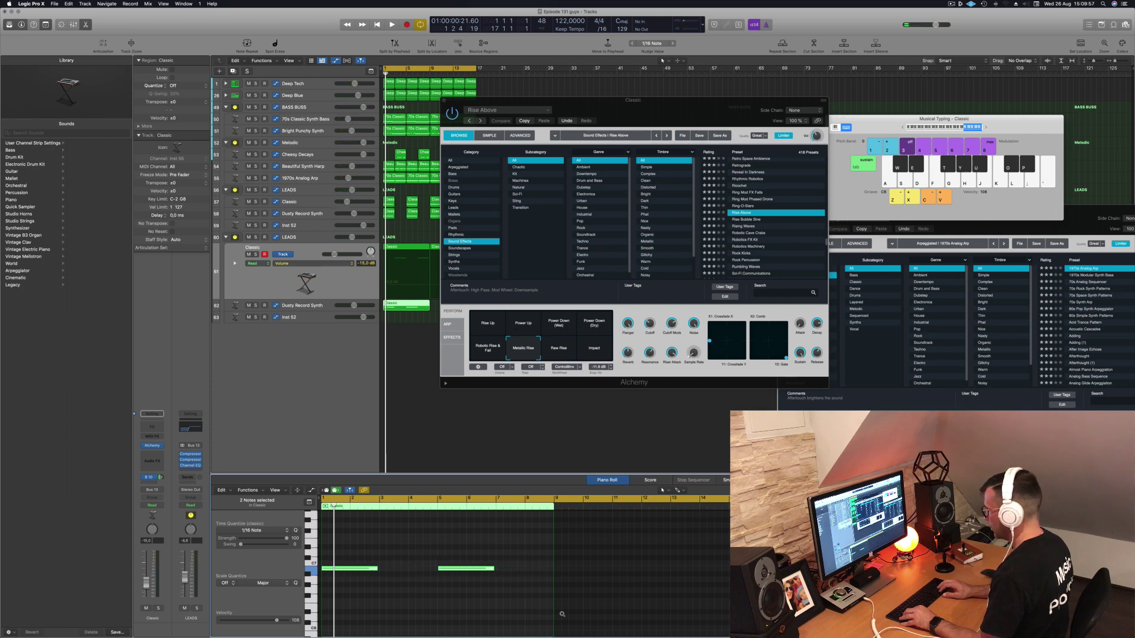
key("space")
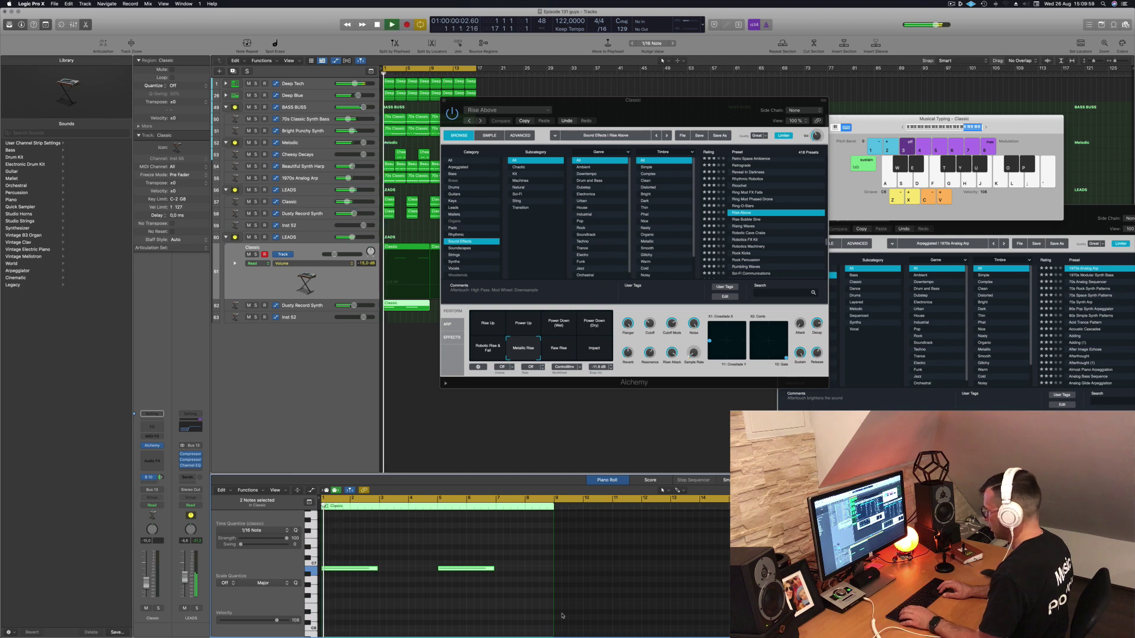
key("space")
- Transpose both notes of the copied region by octaves and play the arrangement
left_click(408, 589)
key("super+a")
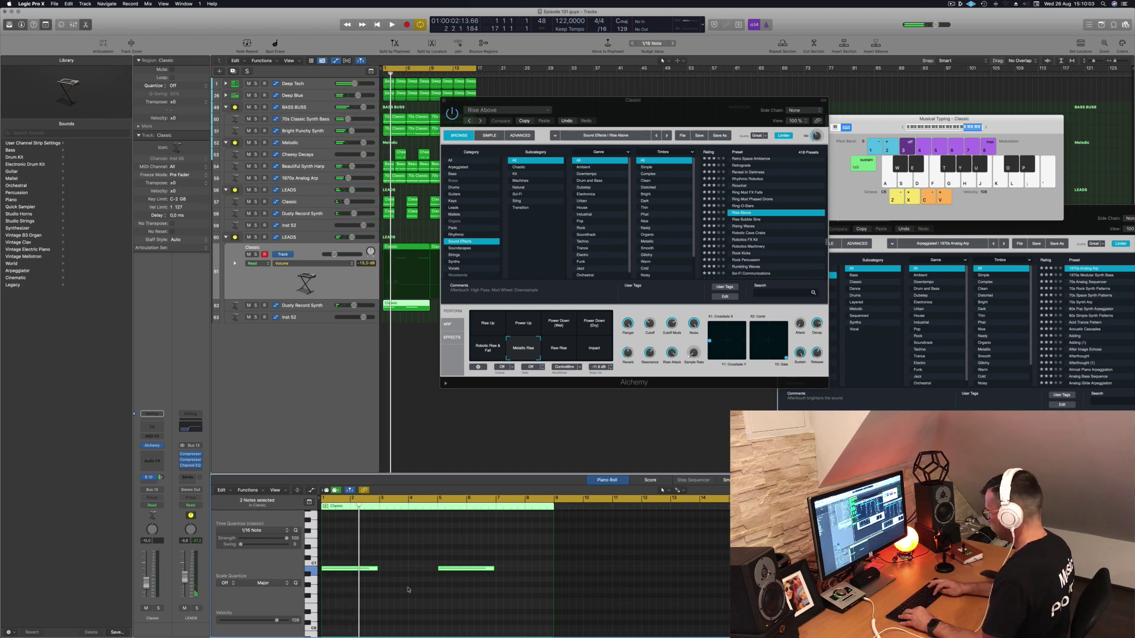
key("alt+shift+Down")
key("alt+shift+Down")
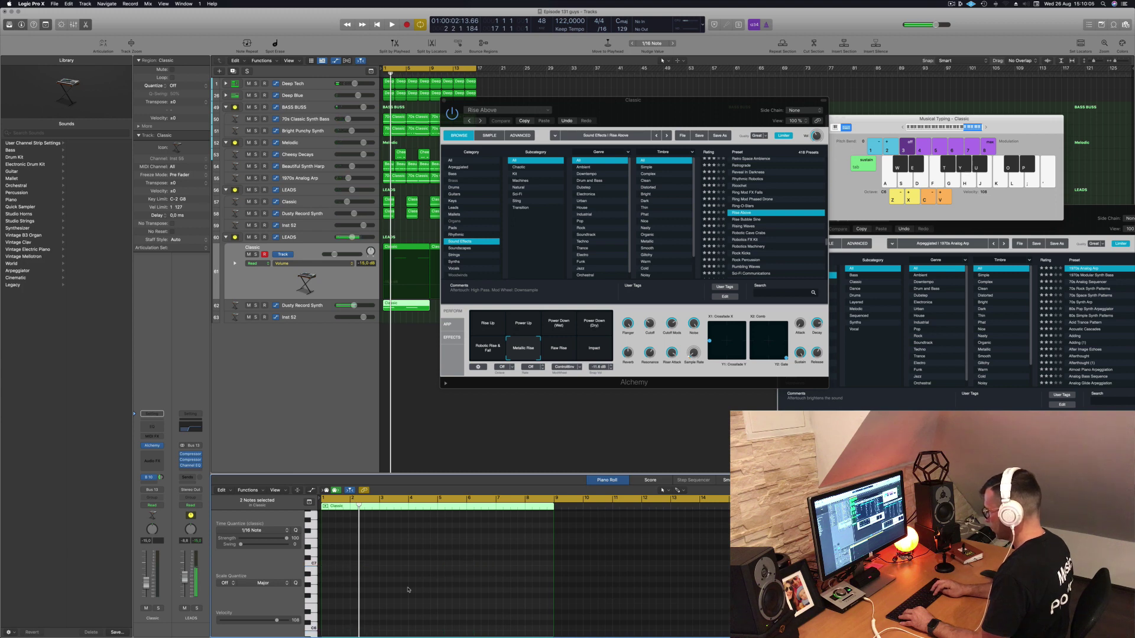
key("space")
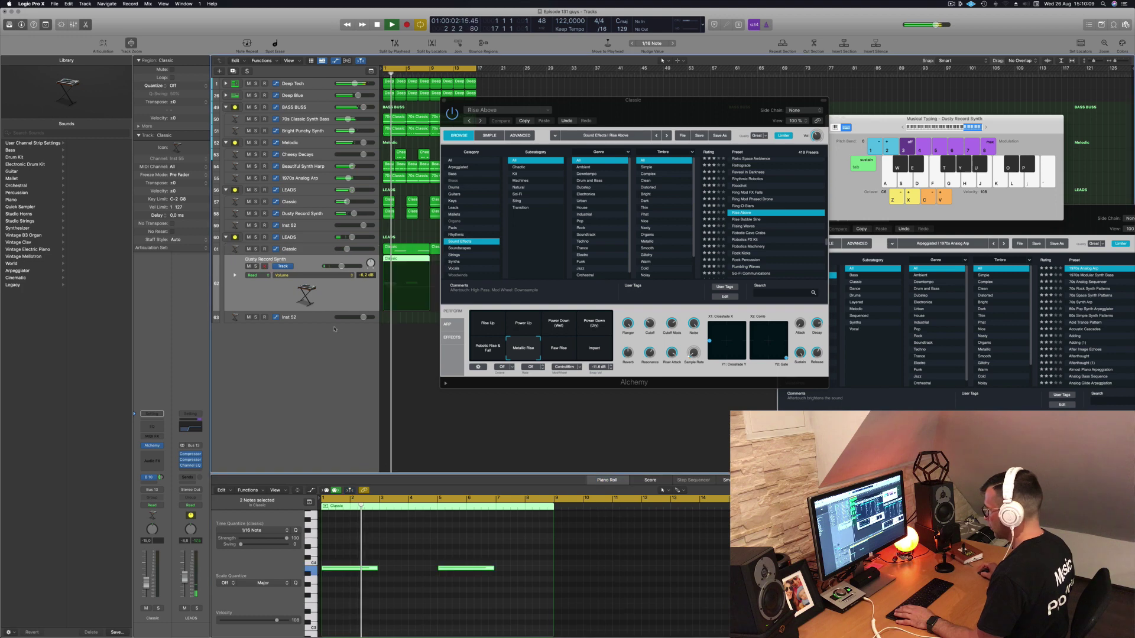
- Solo the duplicated stack's Dusty Record Synth track and listen to the copied region on its own
key("Down")
left_click(403, 560)
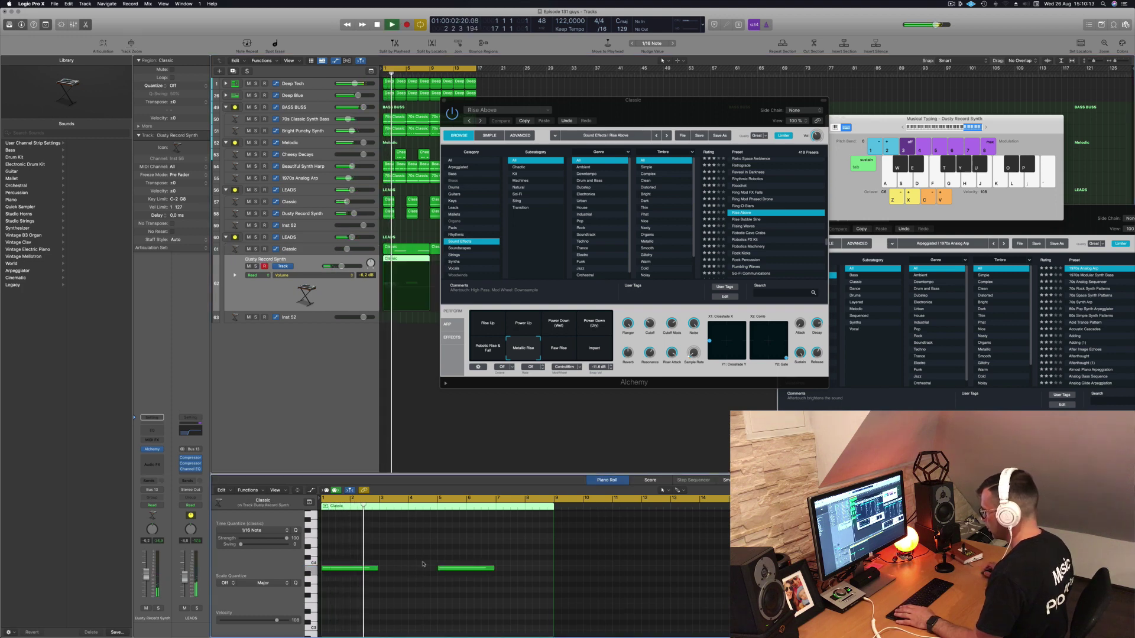
left_click(158, 609)
key("space")
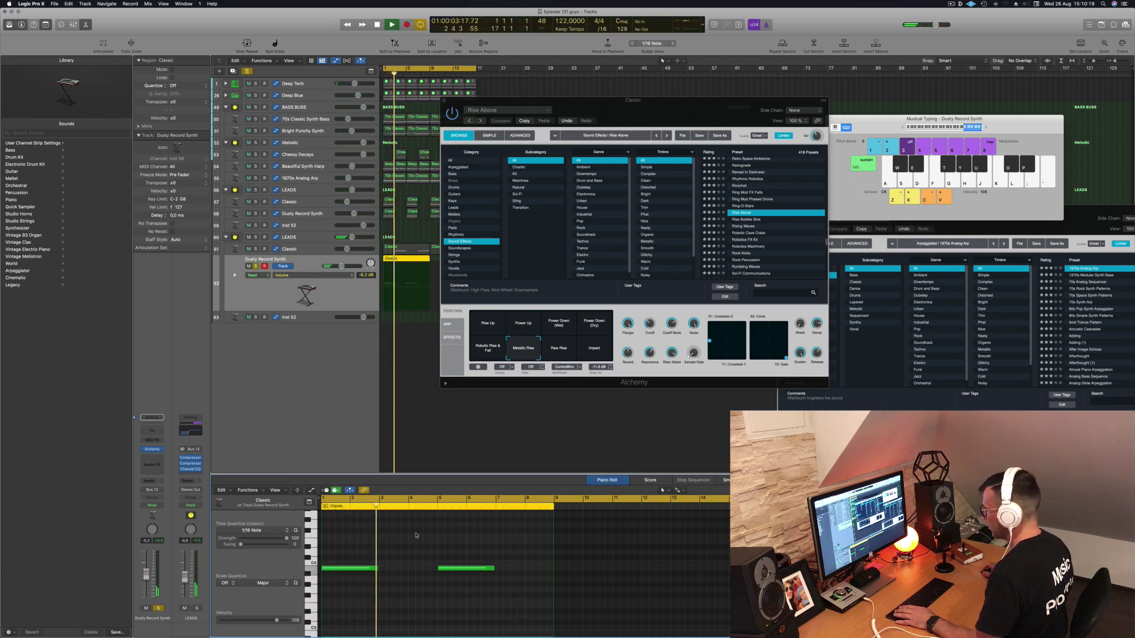
- Try Robotic Rise & Fall, restore Metallic Rise, and open the Dusty Record Synth track's Alchemy beside the first instrument
left_click(489, 349)
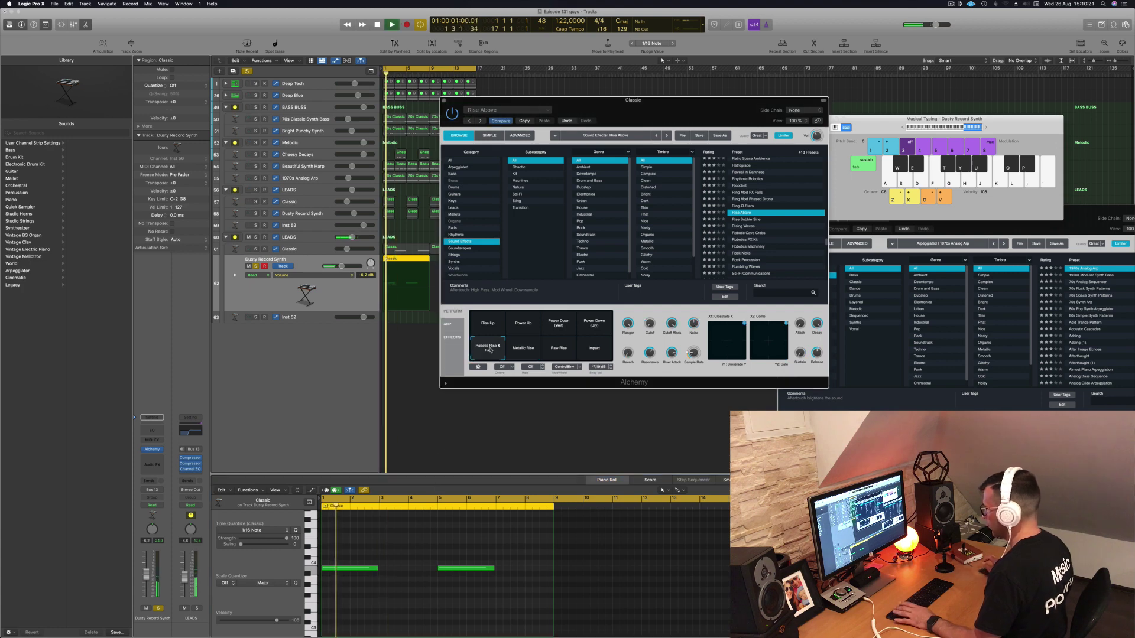
left_click(515, 350)
left_click(351, 290)
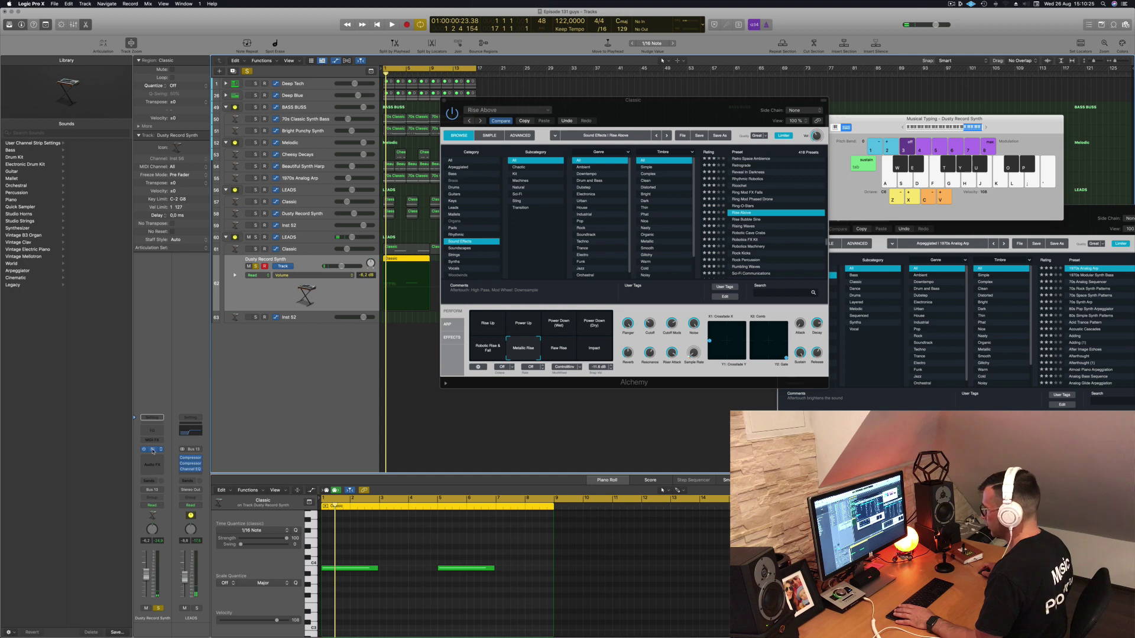
left_click(152, 449)
left_click_drag(561, 103, 940, 115)
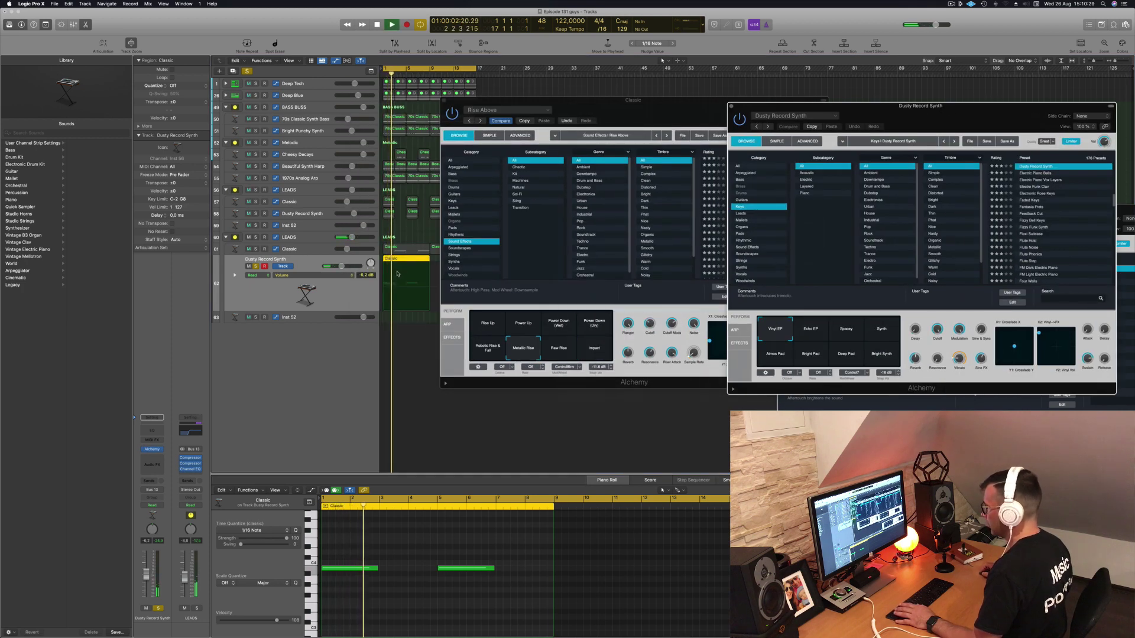
- Move the copied region from Dusty Record Synth down to the Inst 52 track and replay it
left_click_drag(402, 276, 400, 304)
key("space")
key("space")
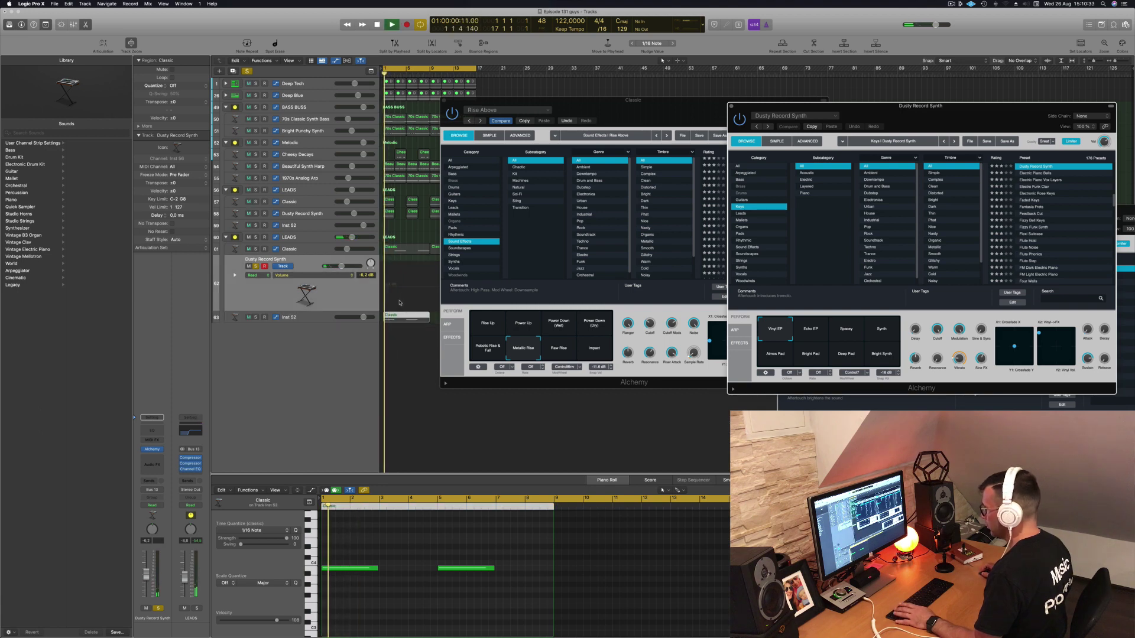
- Compare playback with Dusty Record Synth soloed and unsoloed, leaving solo off and the track muted
left_click(255, 266)
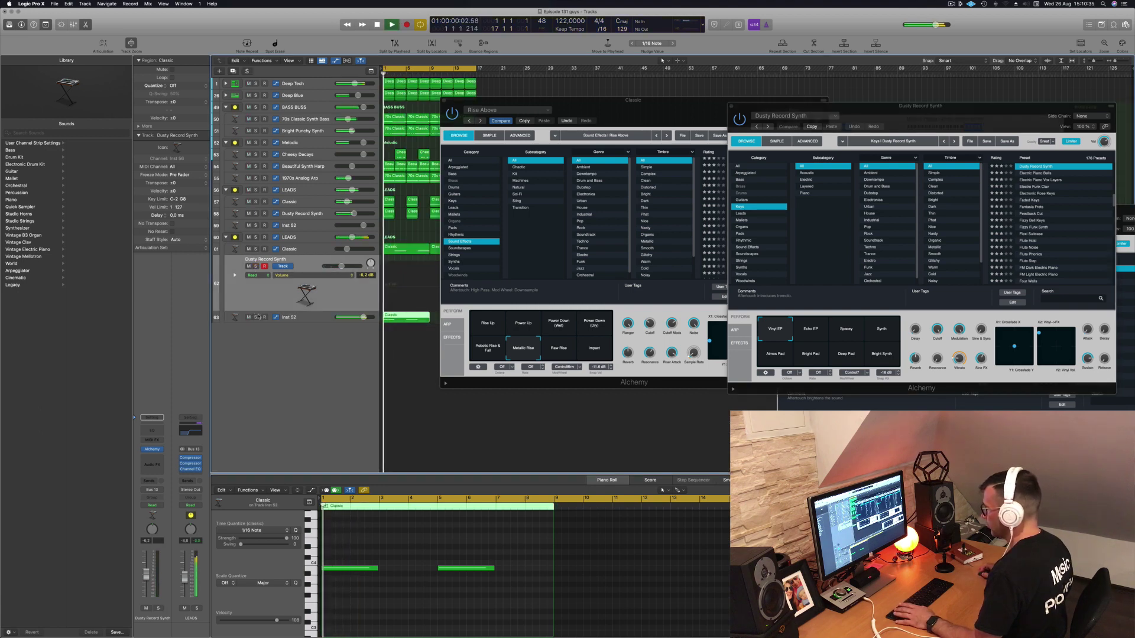
key("Return")
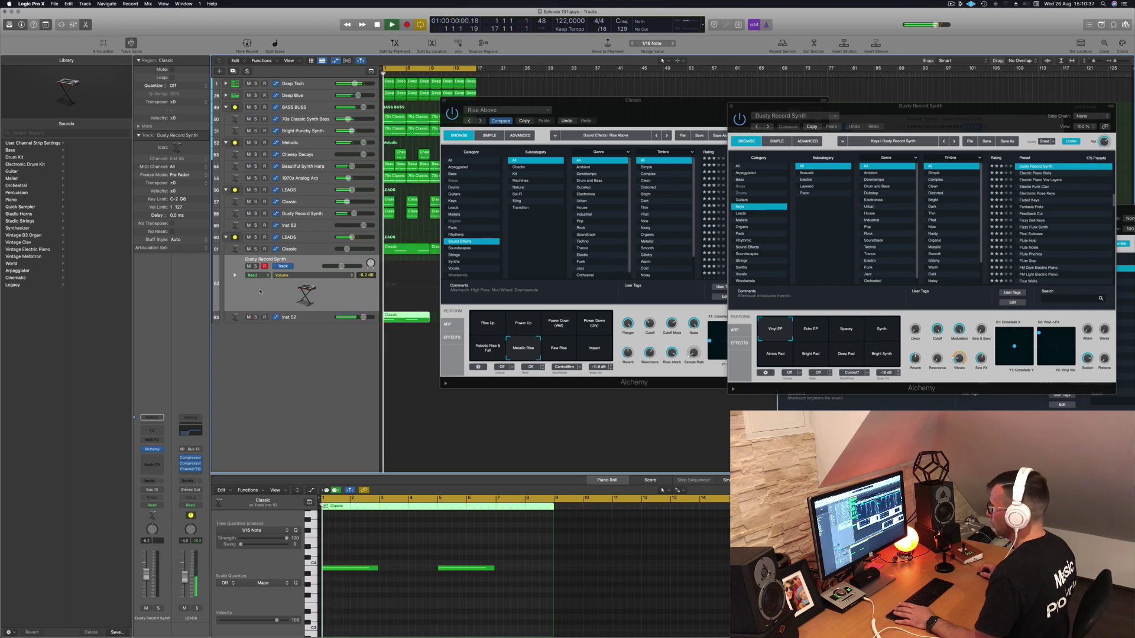
left_click(256, 266)
key("Return")
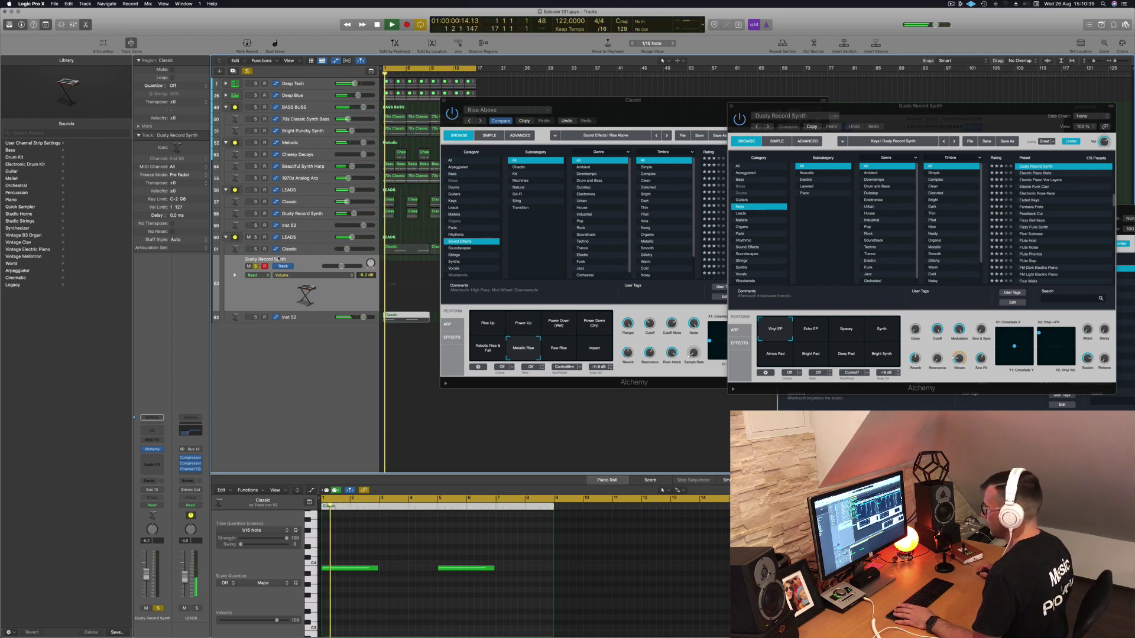
left_click(255, 267)
left_click(248, 267)
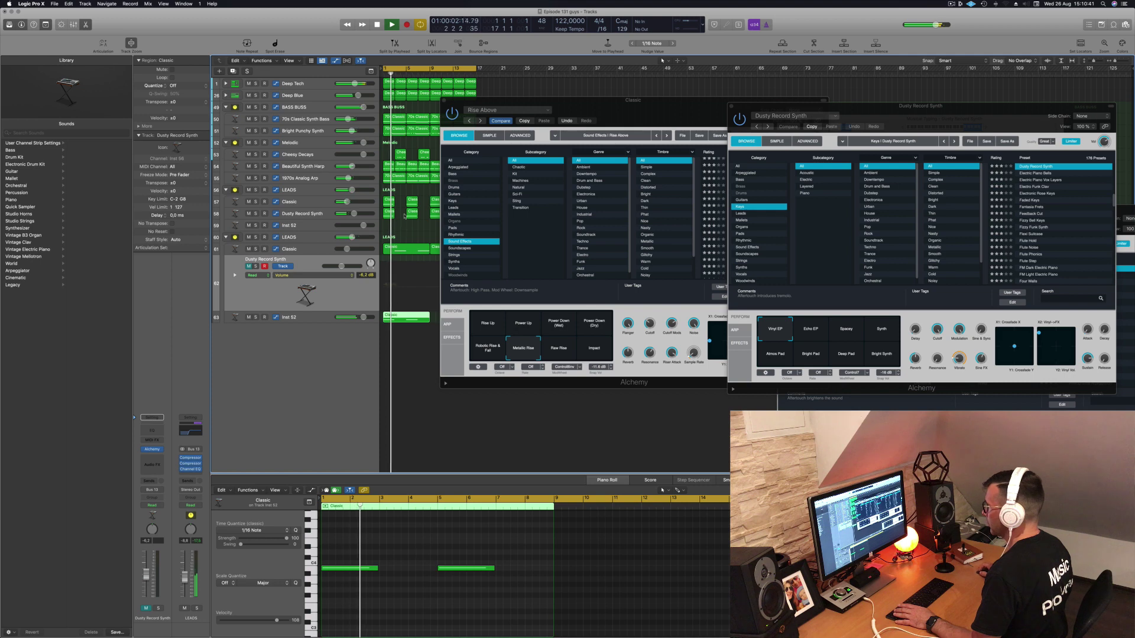
- Solo and unsolo the Classic track, and move its Alchemy window clear of the arrangement regions
left_click(257, 250)
left_click(257, 250)
left_click_drag(691, 97, 753, 131)
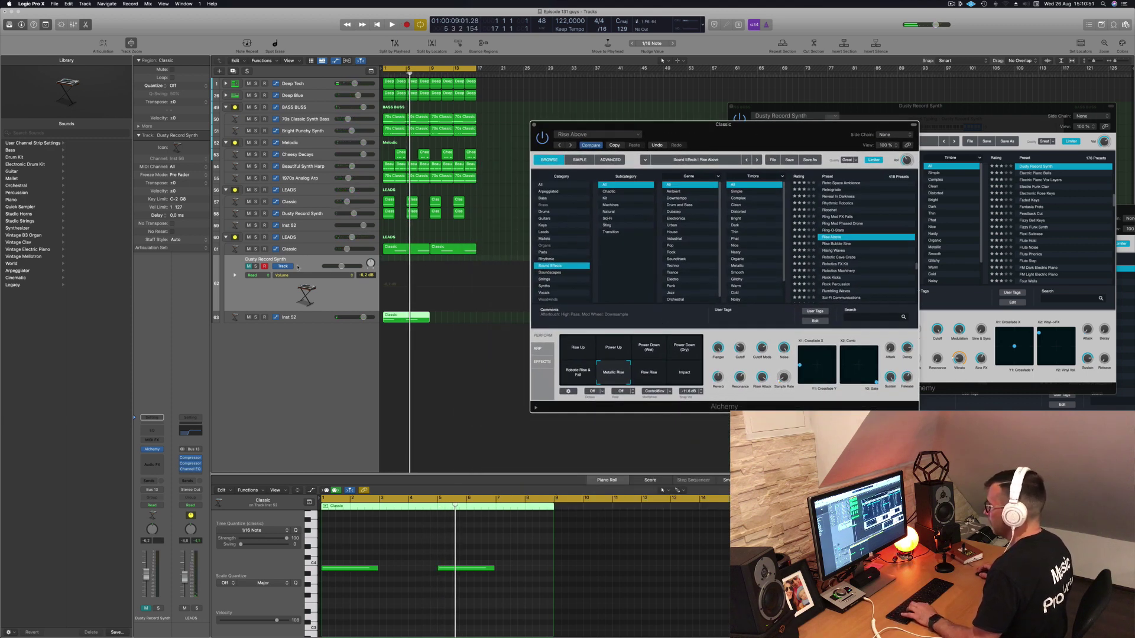
- Unmute Dusty Record Synth, move the region back onto it from Inst 52 and play from the start
left_click(247, 267)
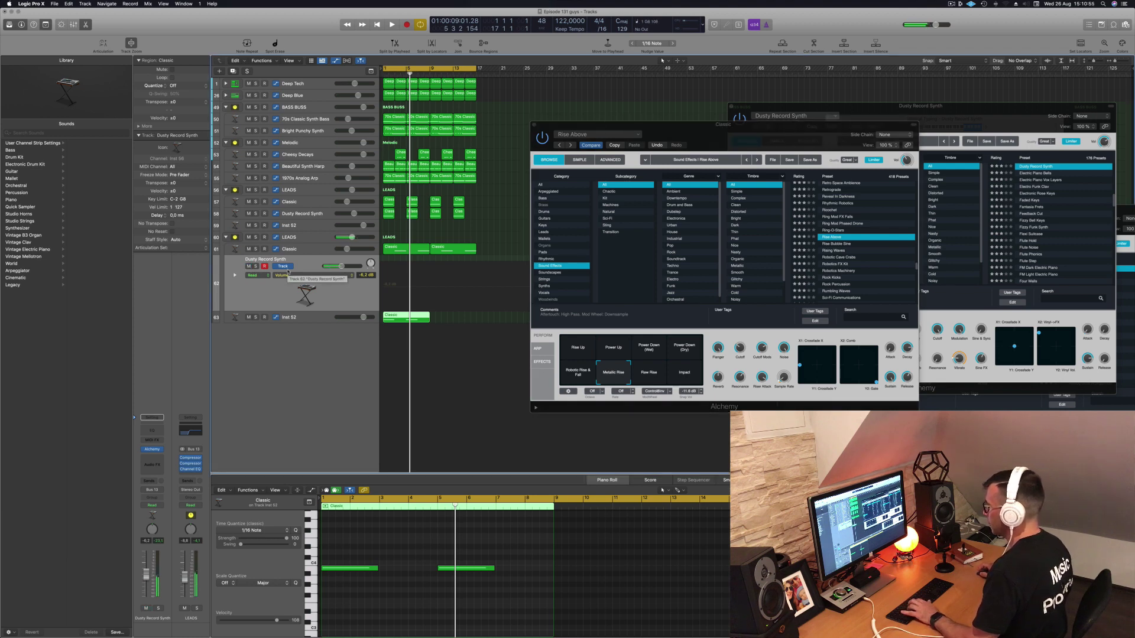
left_click_drag(402, 317, 402, 260)
key("Return")
key("space")
key("Return")
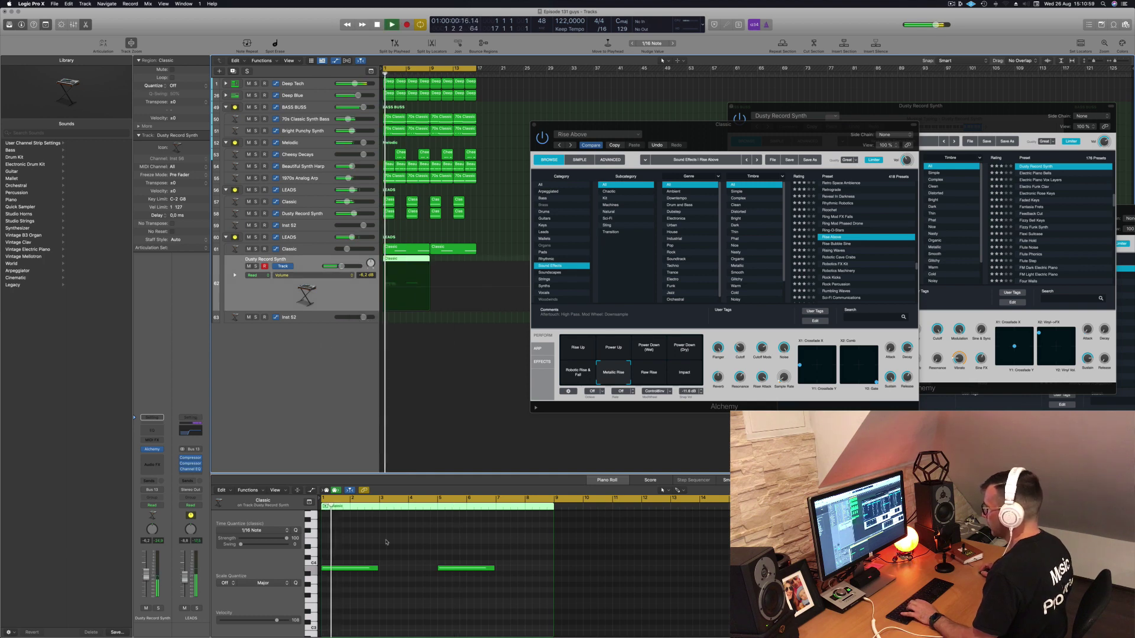
- Select both notes in the Dusty Record Synth region, transpose them by octaves again and replay from the beginning
left_click_drag(333, 555, 471, 593)
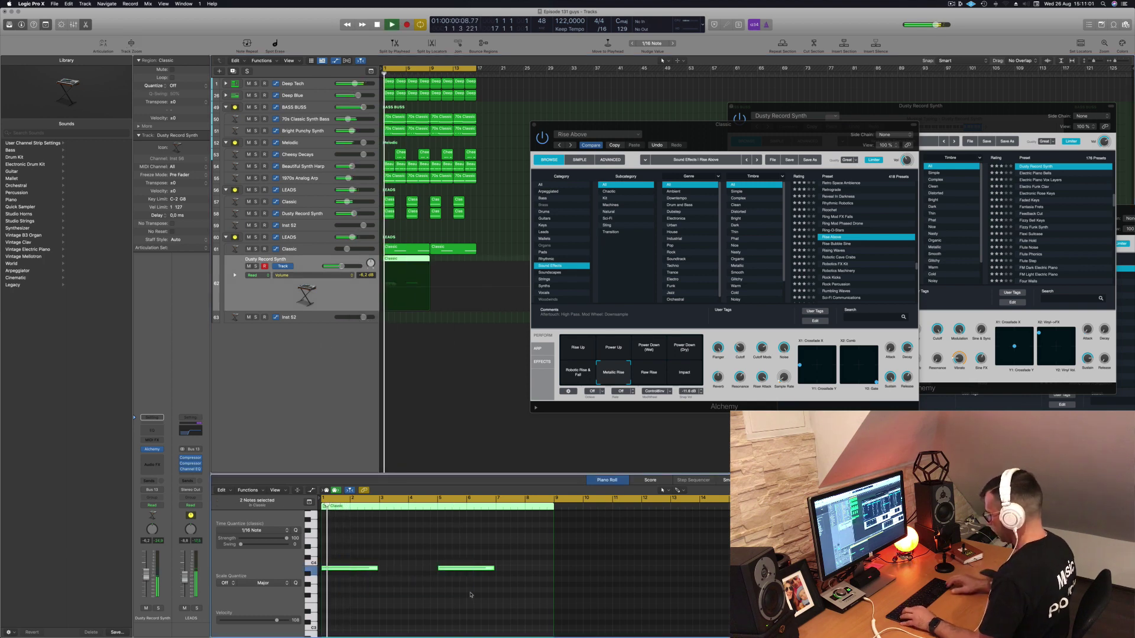
key("Delete")
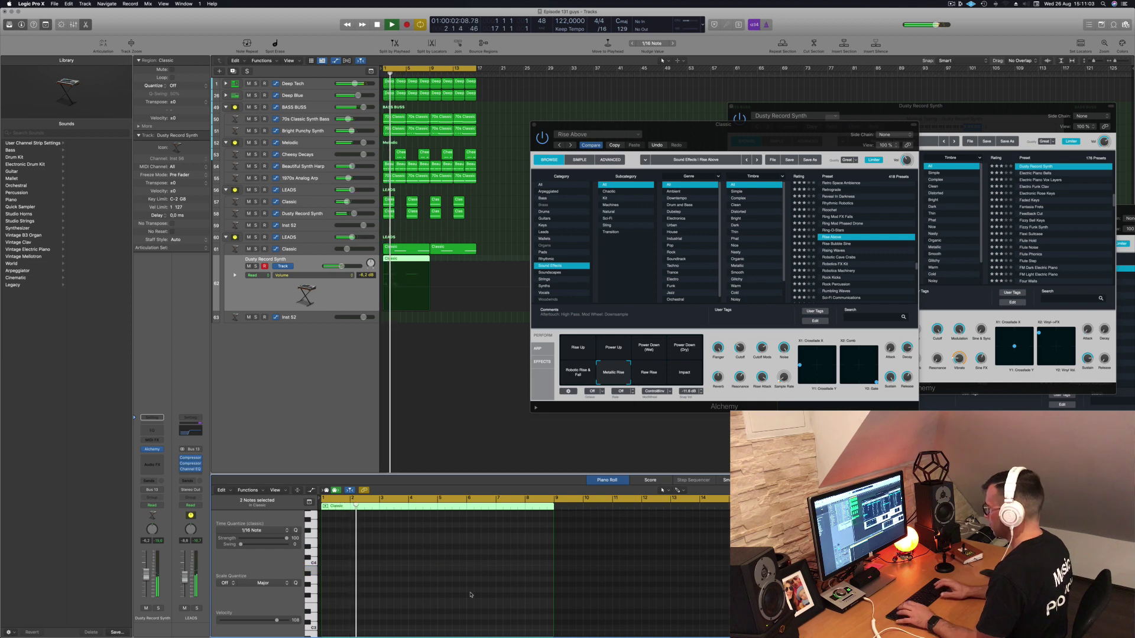
key("Return")
key("space")
key("space")
left_click(365, 282)
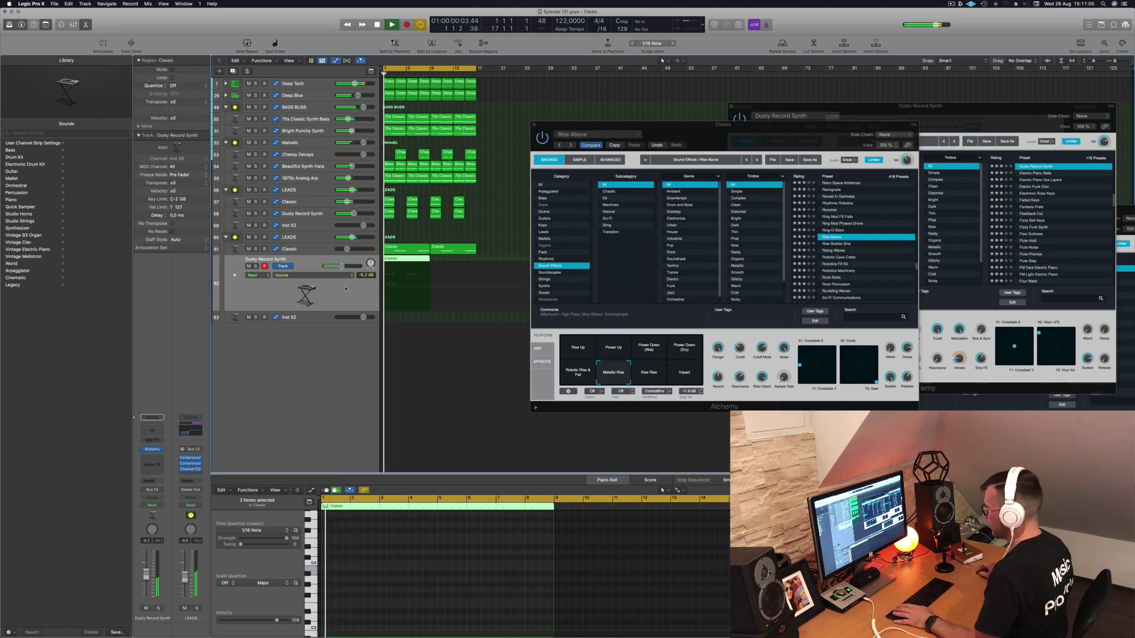
- Bring up the Dusty Record Synth track's Alchemy, place its window over the first instrument and recheck the part's playback
key("space")
key("space")
key("super+k")
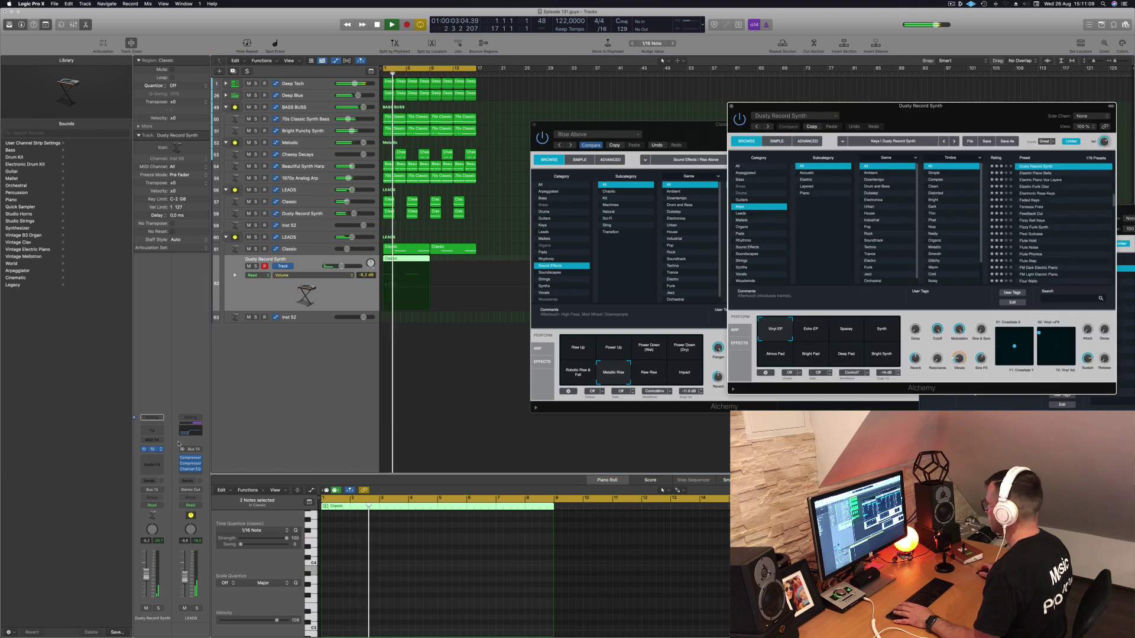
left_click(152, 449)
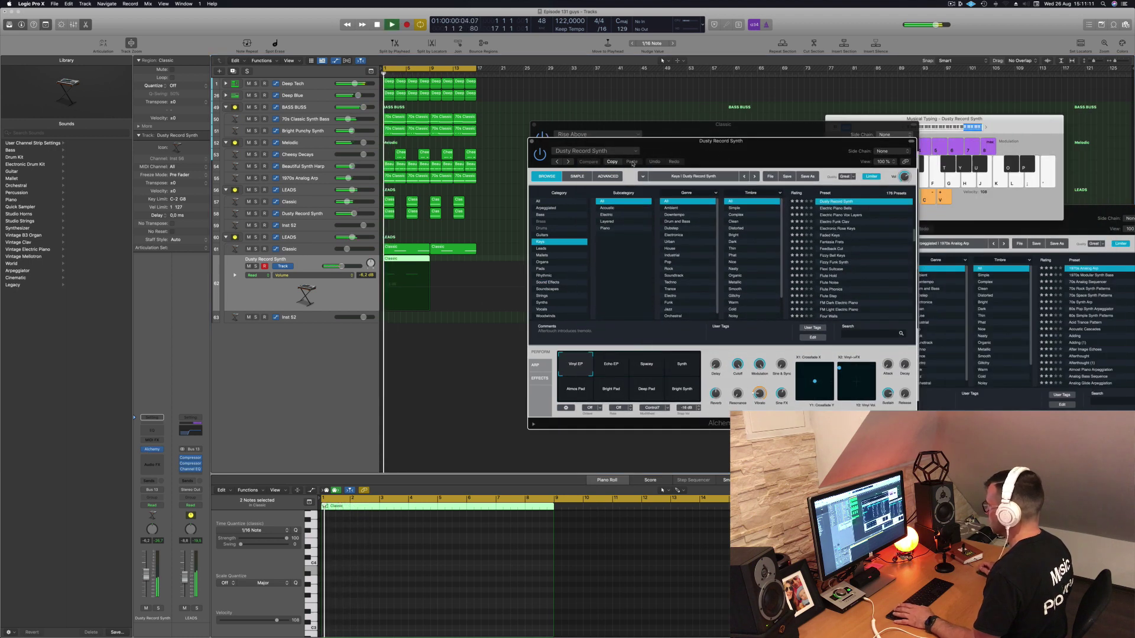
key("space")
key("space")
key("space")
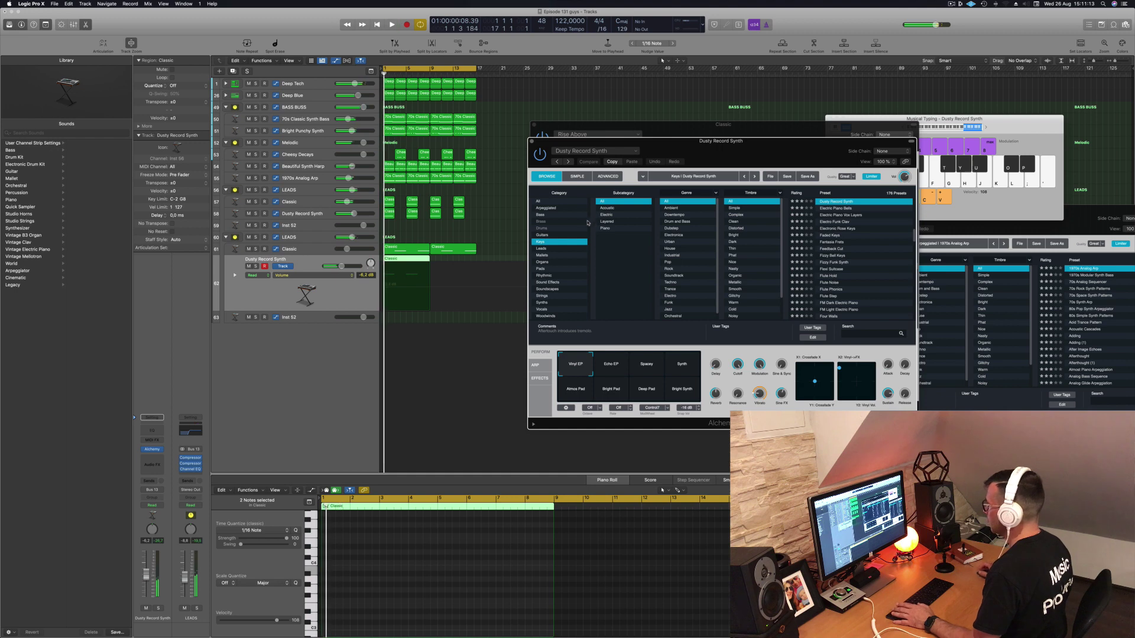
- Filter Alchemy's presets to Sound Effects, load Fluttering Night Wings and audition it with the region
left_click(547, 283)
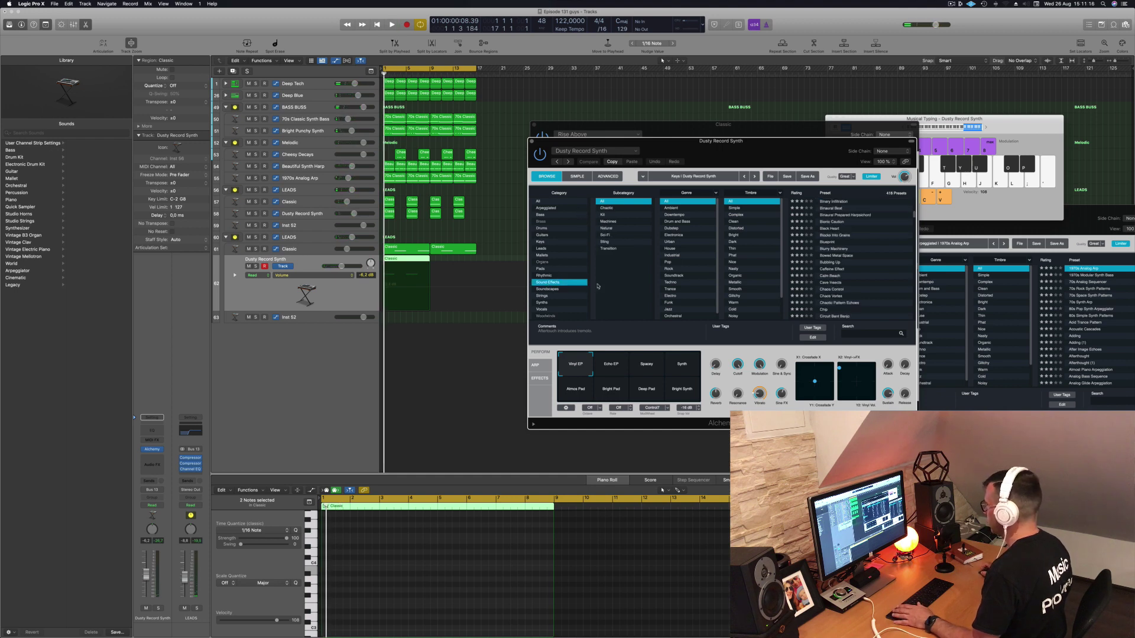
scroll(828, 269, "down", 10)
left_click(834, 263)
key("space")
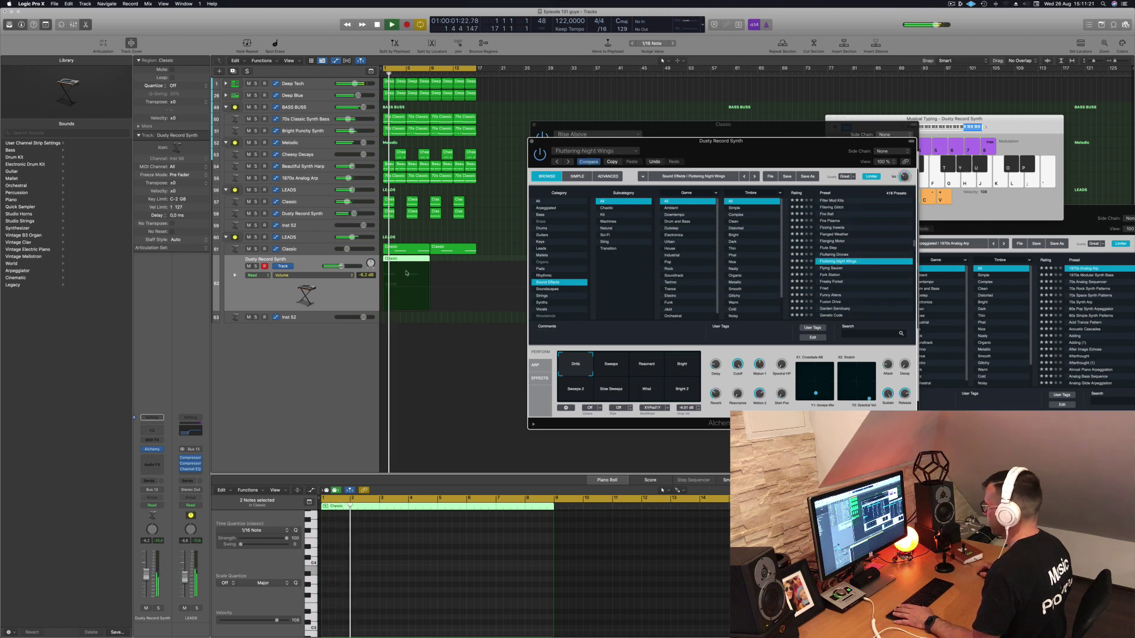
scroll(874, 277, "down", 2)
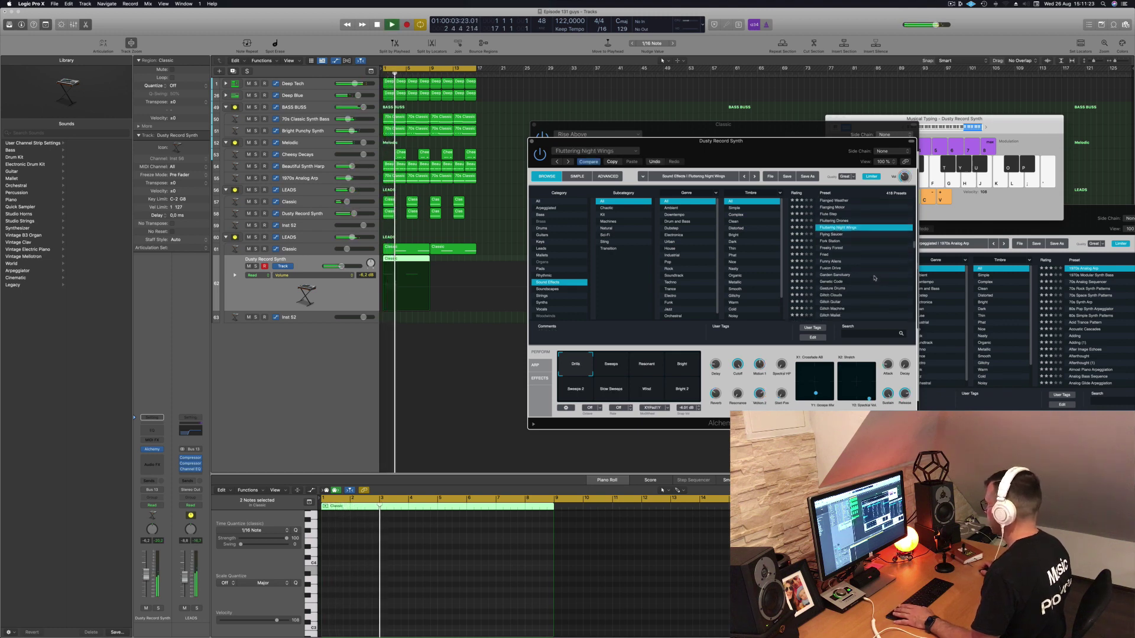
key("space")
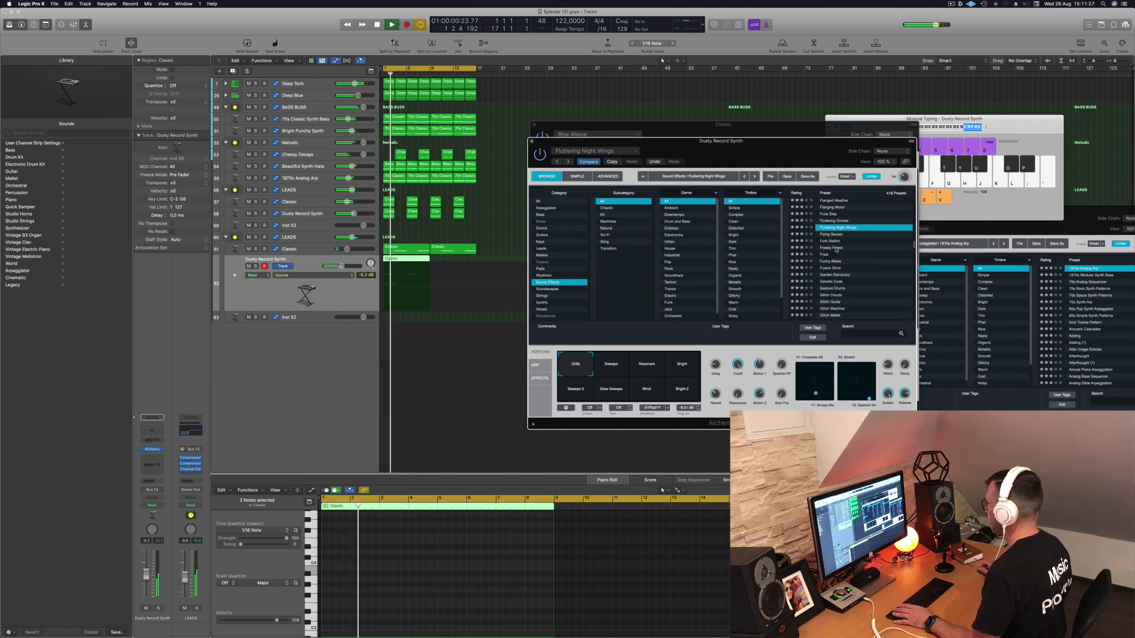
- Audition the Sound Effects presets Freaky Forest, Fried, Glitch Machine and Haunted Child in Dusty Record Synth's Alchemy
left_click(837, 248)
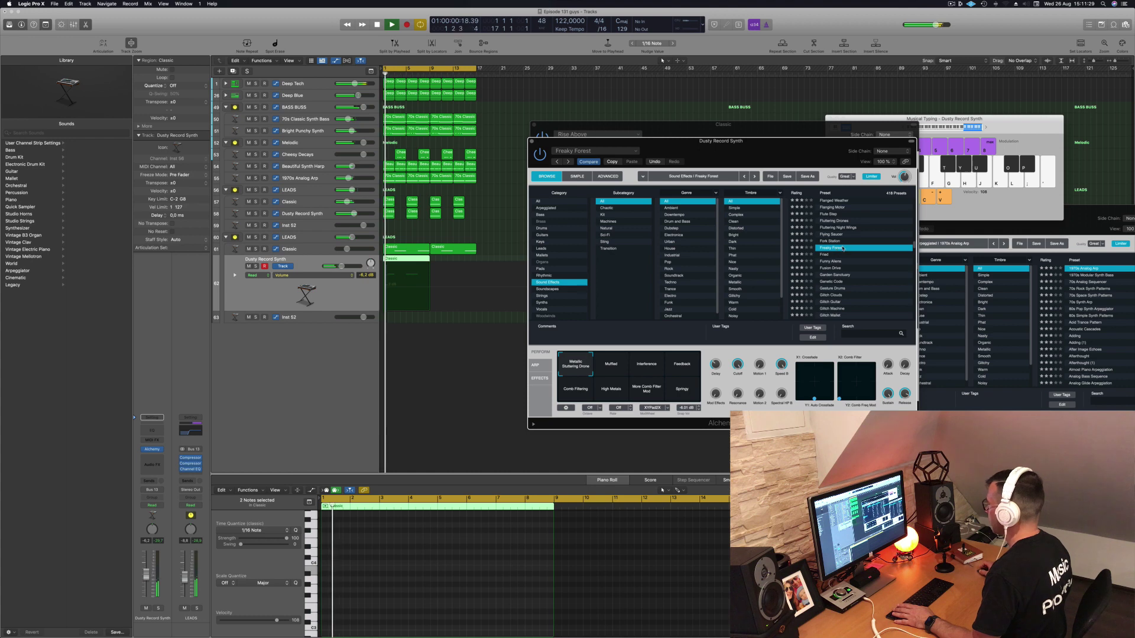
left_click(826, 255)
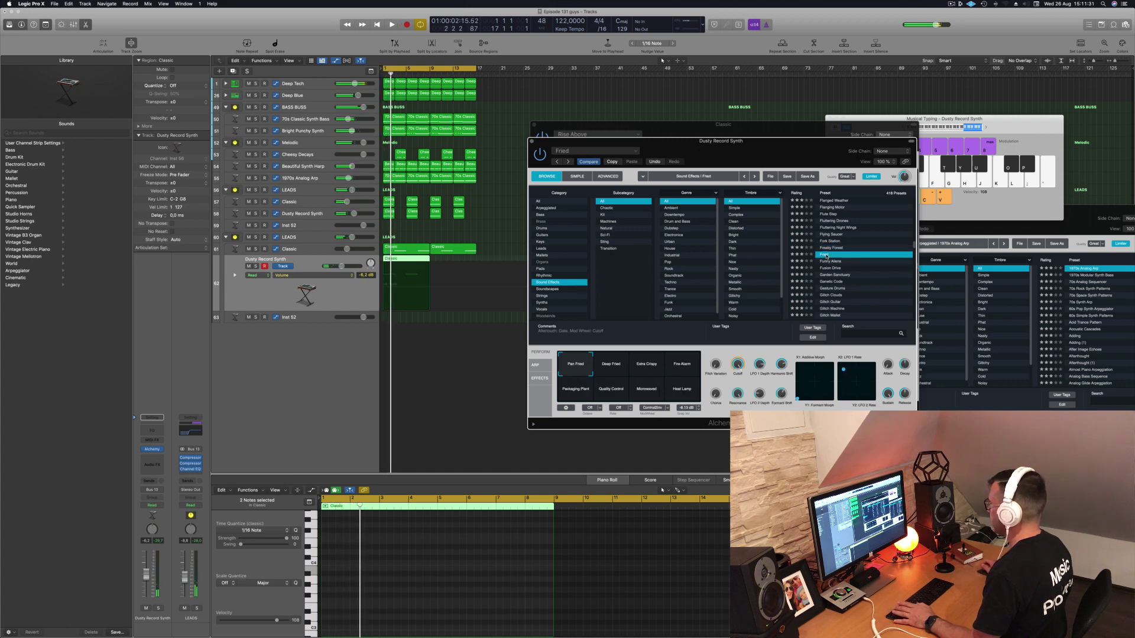
scroll(823, 278, "down", 3)
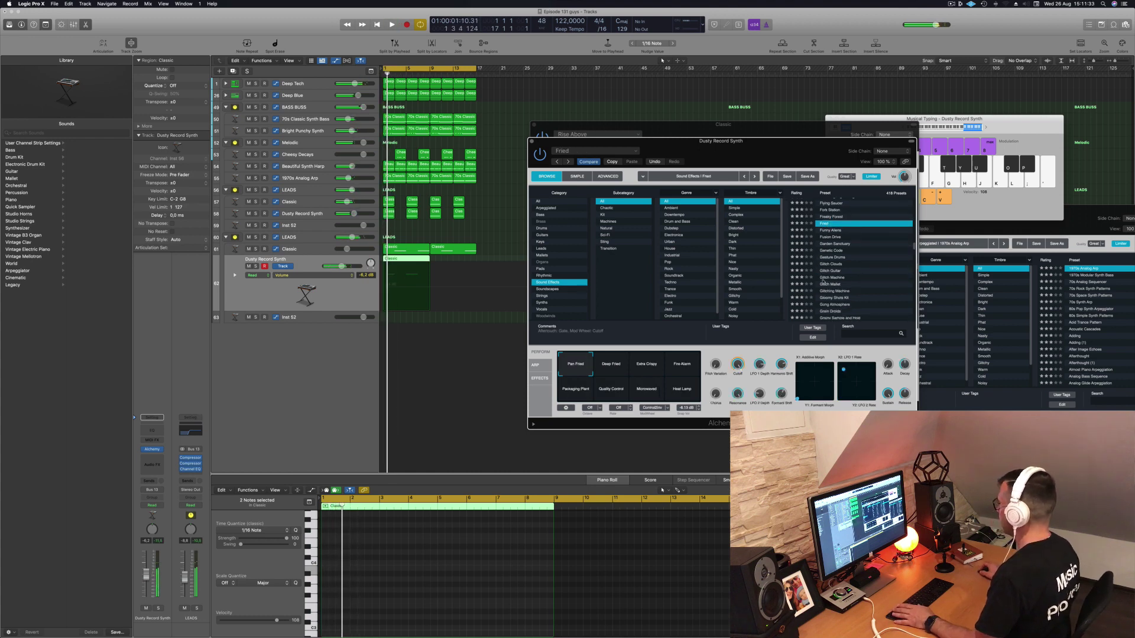
left_click(832, 278)
scroll(861, 274, "down", 6)
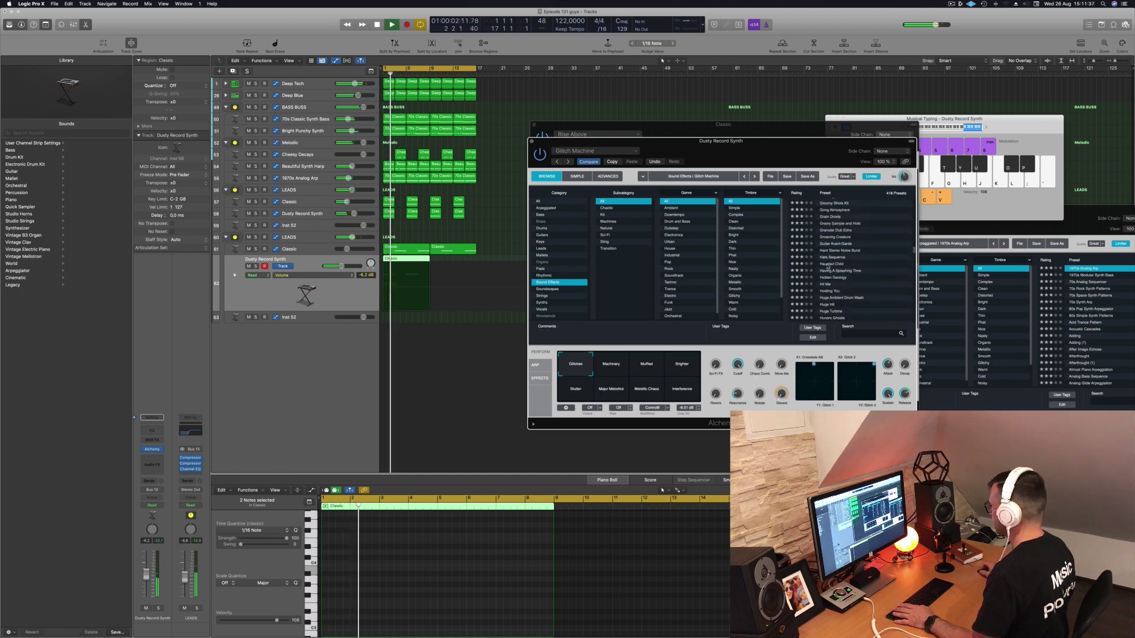
left_click(831, 264)
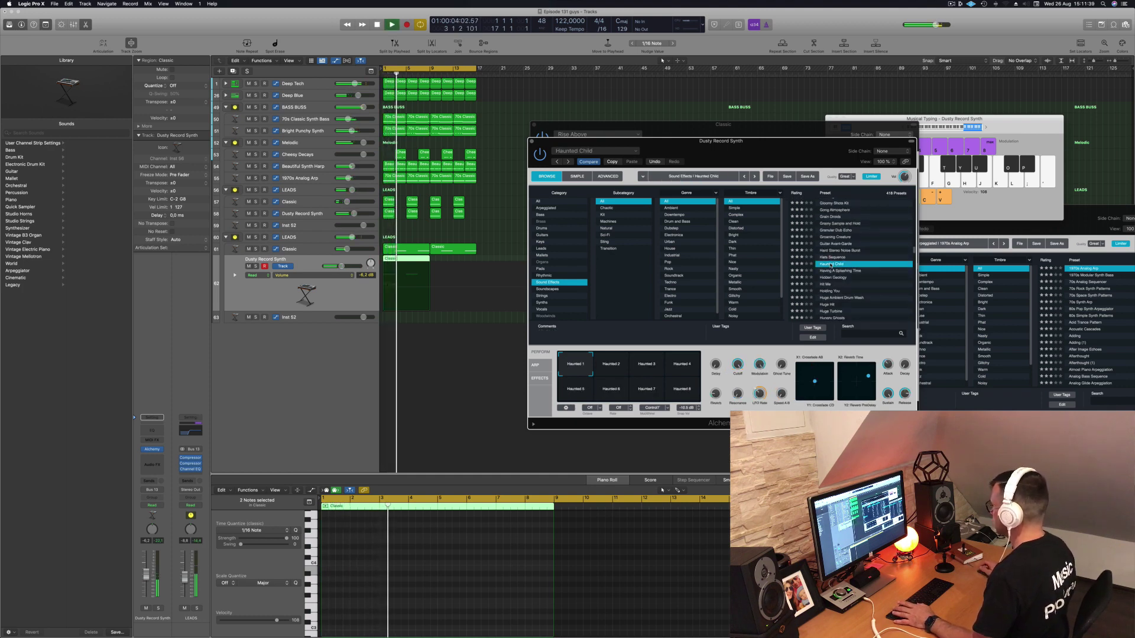
- Lower the Dusty Record Synth track's volume to -13.8 dB and restart playback from the beginning
scroll(864, 273, "down", 4)
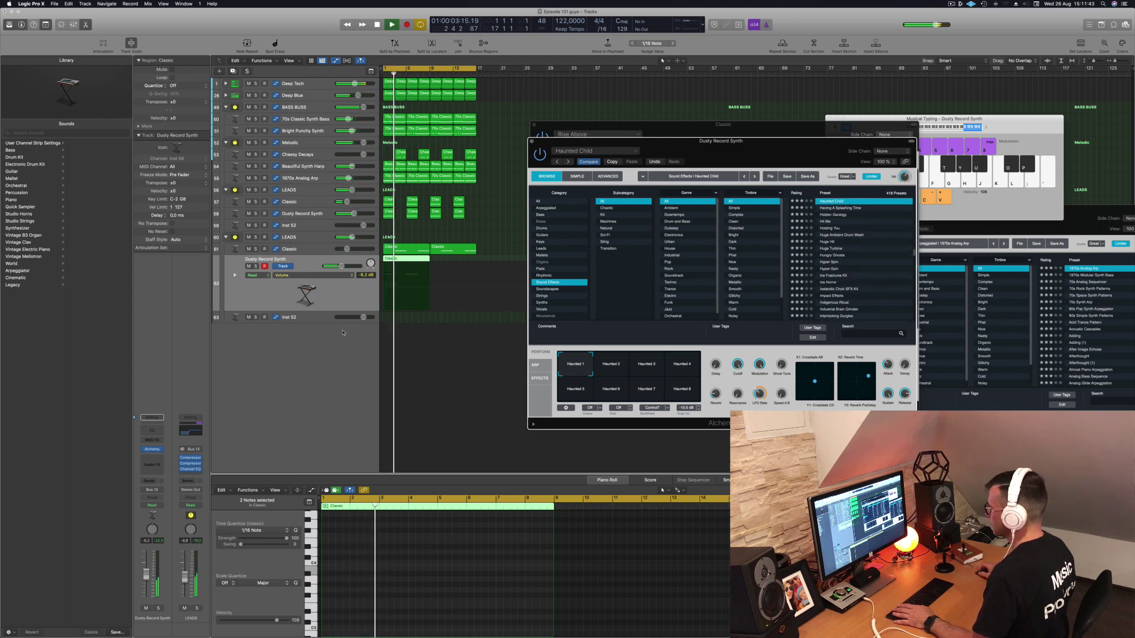
left_click(344, 294)
key("space")
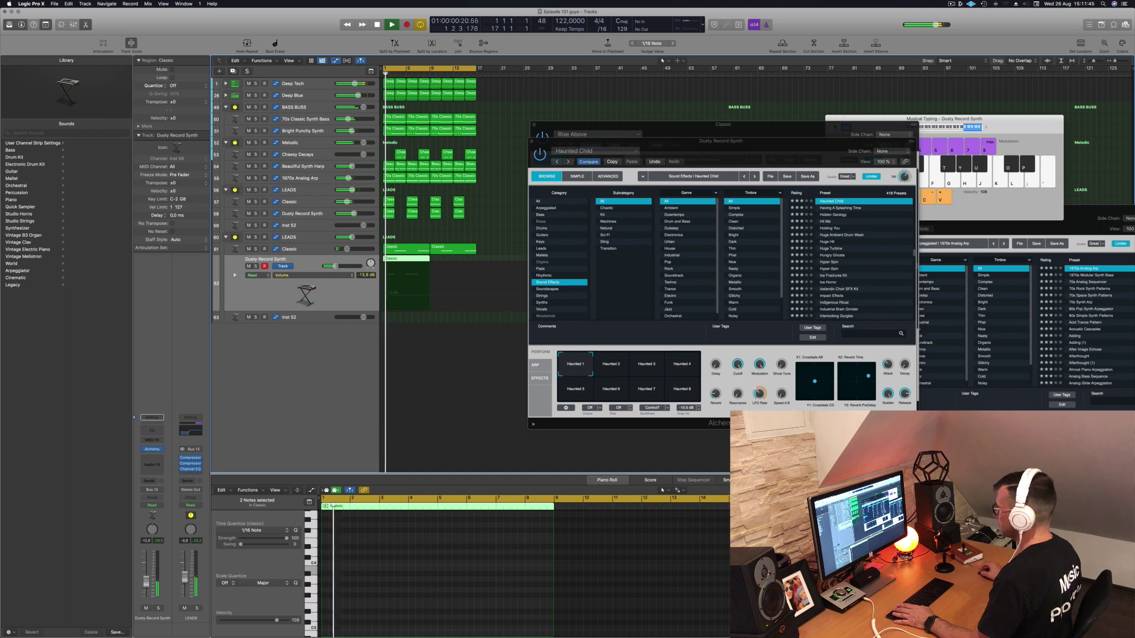
- Audition Iron Kingdom and Jack Hammer in Alchemy, then load the Liquid Ambience sound effect
scroll(848, 273, "down", 4)
left_click(843, 272)
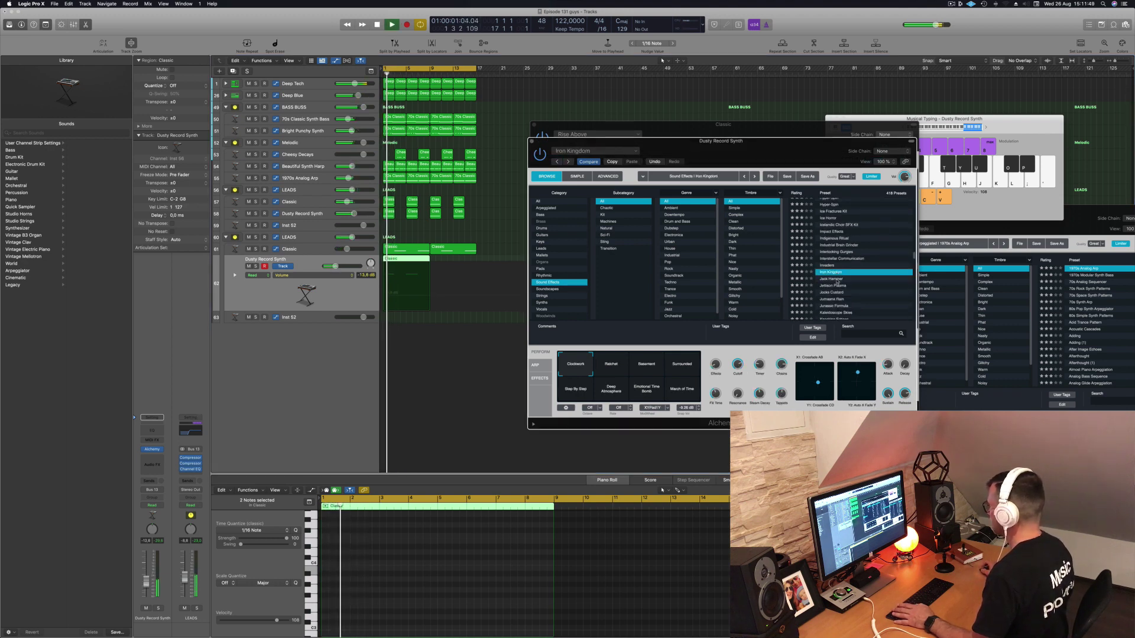
left_click(836, 279)
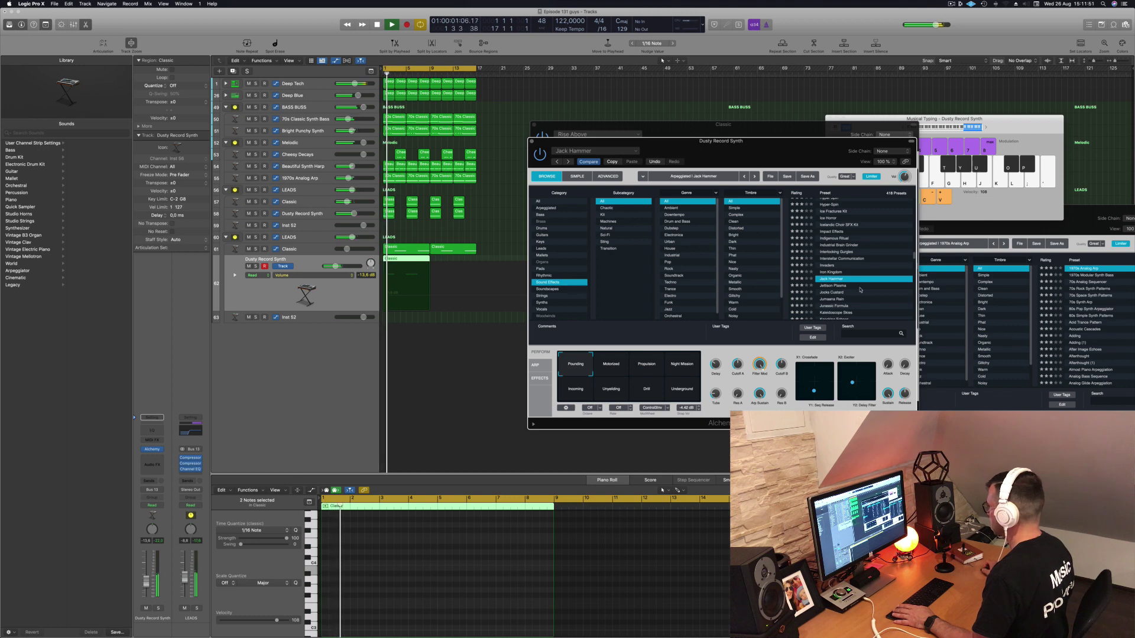
scroll(851, 282, "down", 6)
left_click(840, 273)
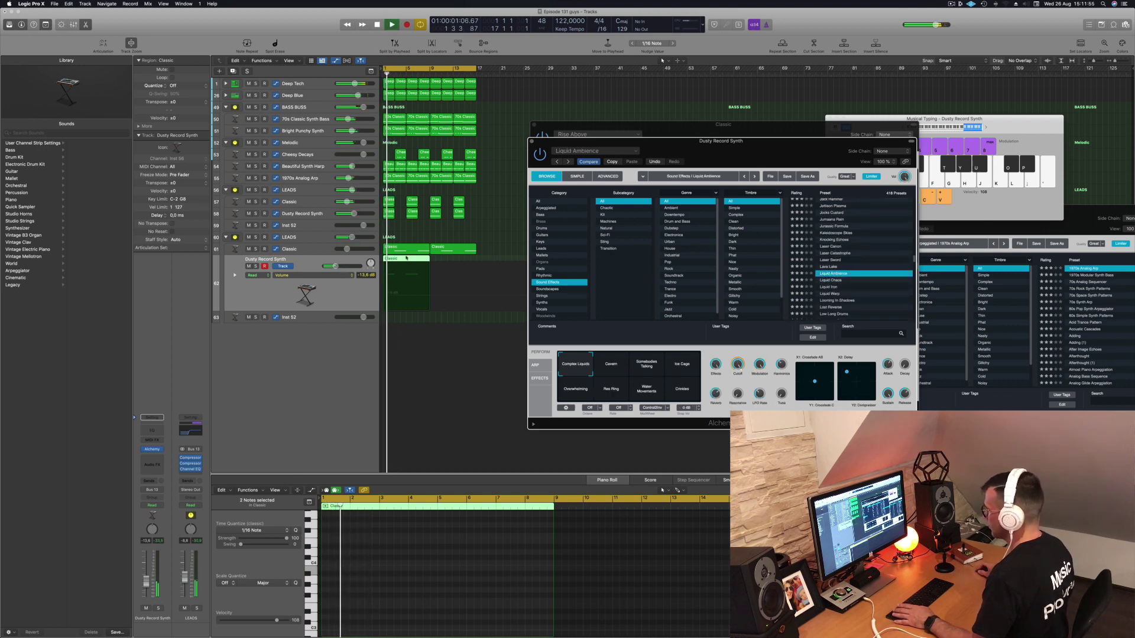
- Check the Dusty Record Synth notes in the Piano Roll, stop playback and copy the region directly after the original
left_click(375, 560)
scroll(375, 560, "up", 5)
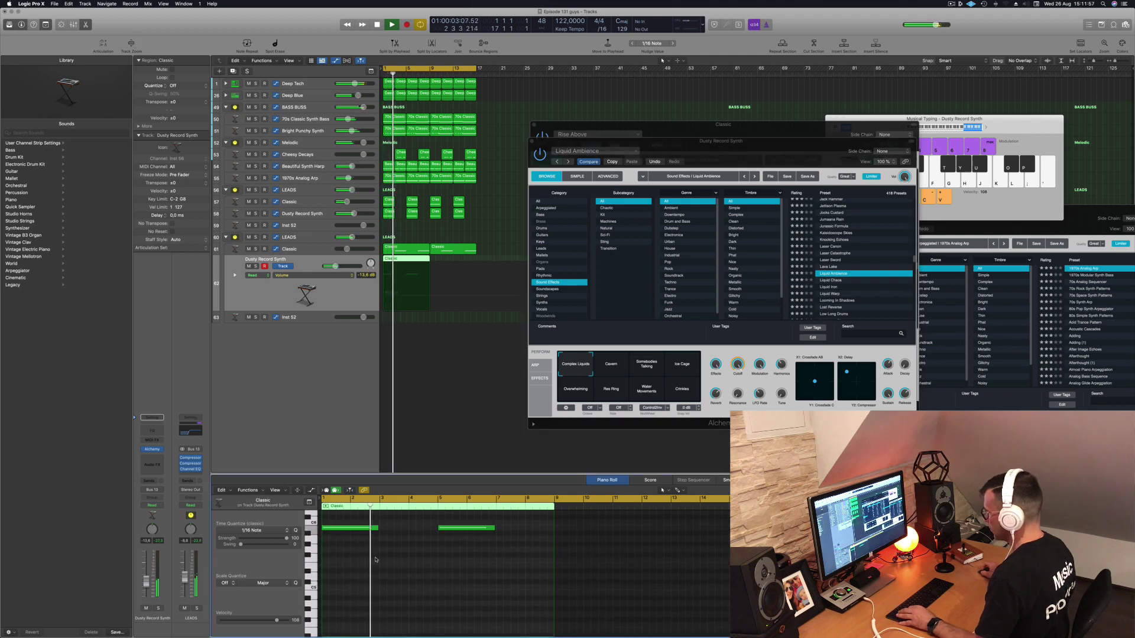
left_click(331, 299)
key("space")
left_click_drag(410, 261, 457, 261)
- Close the Classic and Dusty Record Synth Alchemy windows and select the second LEADS stack
left_click_drag(676, 144, 681, 146)
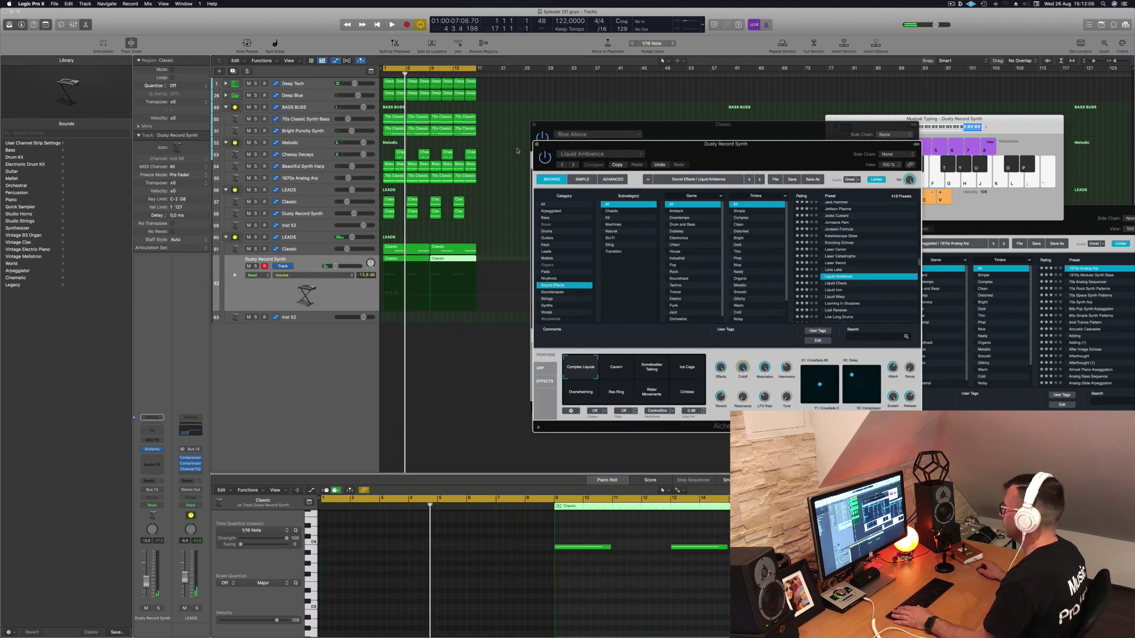
left_click(536, 126)
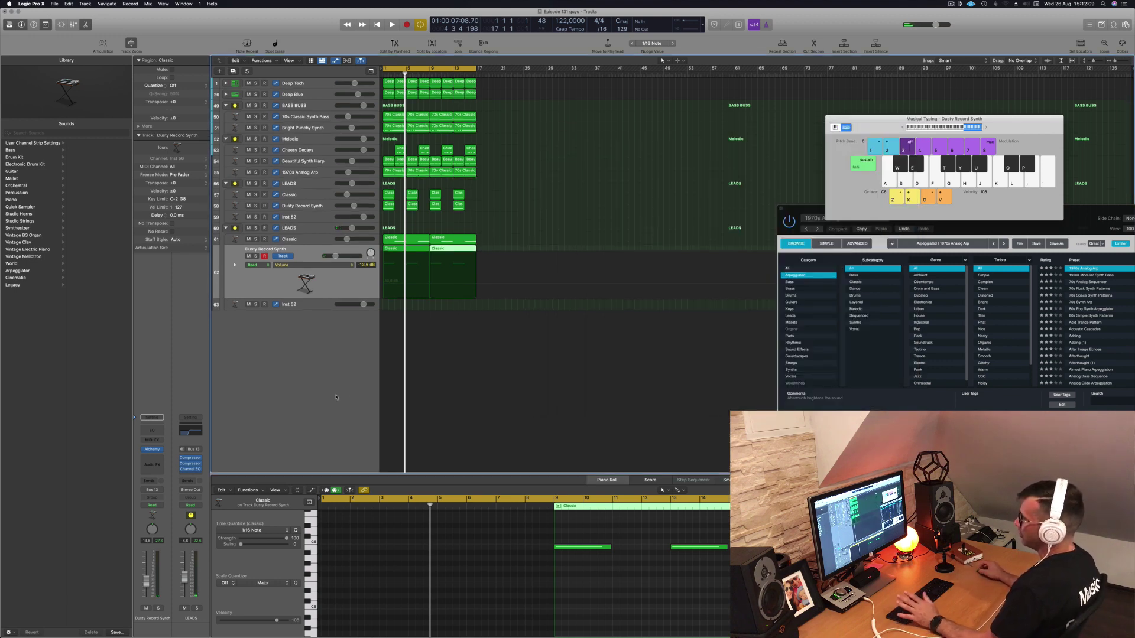
left_click(311, 230)
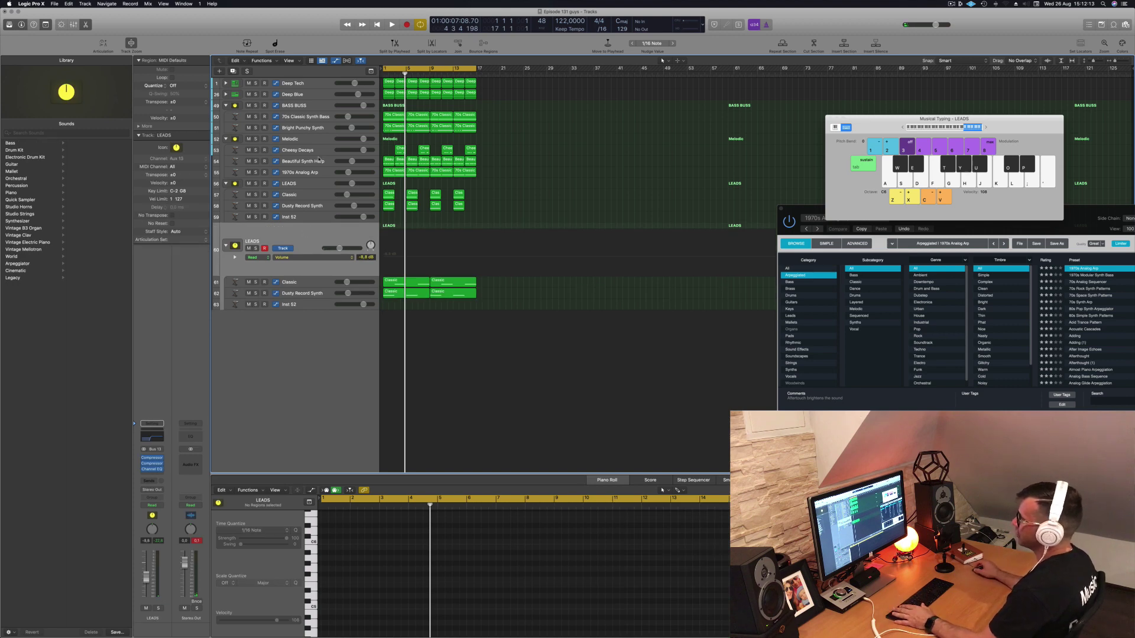
- Create one new microphone/line audio track with Input 1 + 2 and Output 1 + 2
left_click(218, 71)
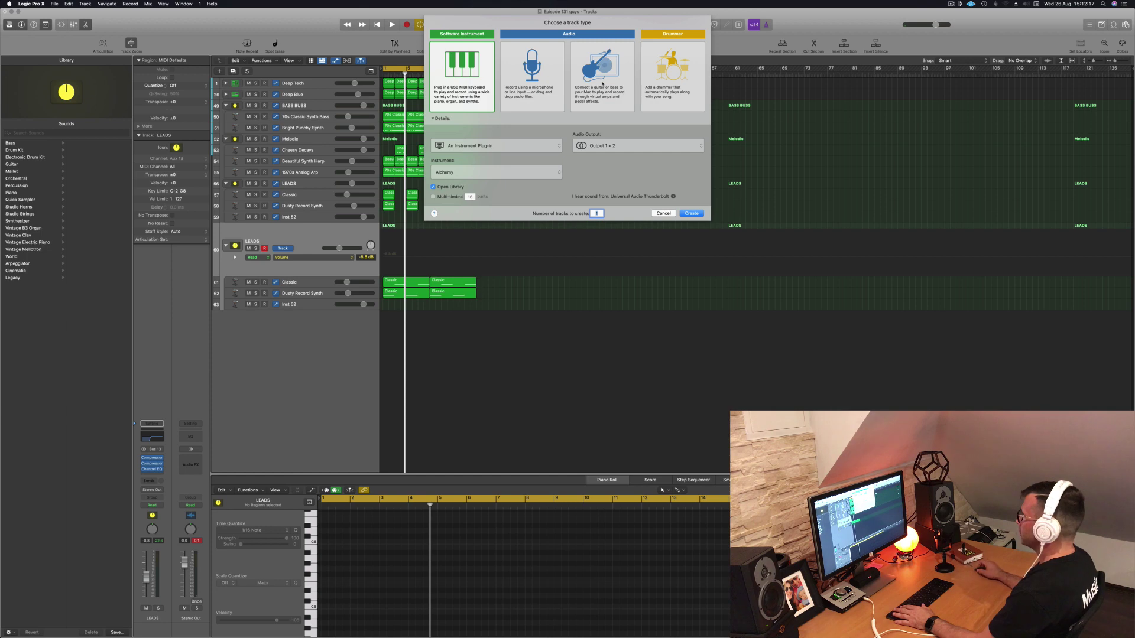
left_click(537, 87)
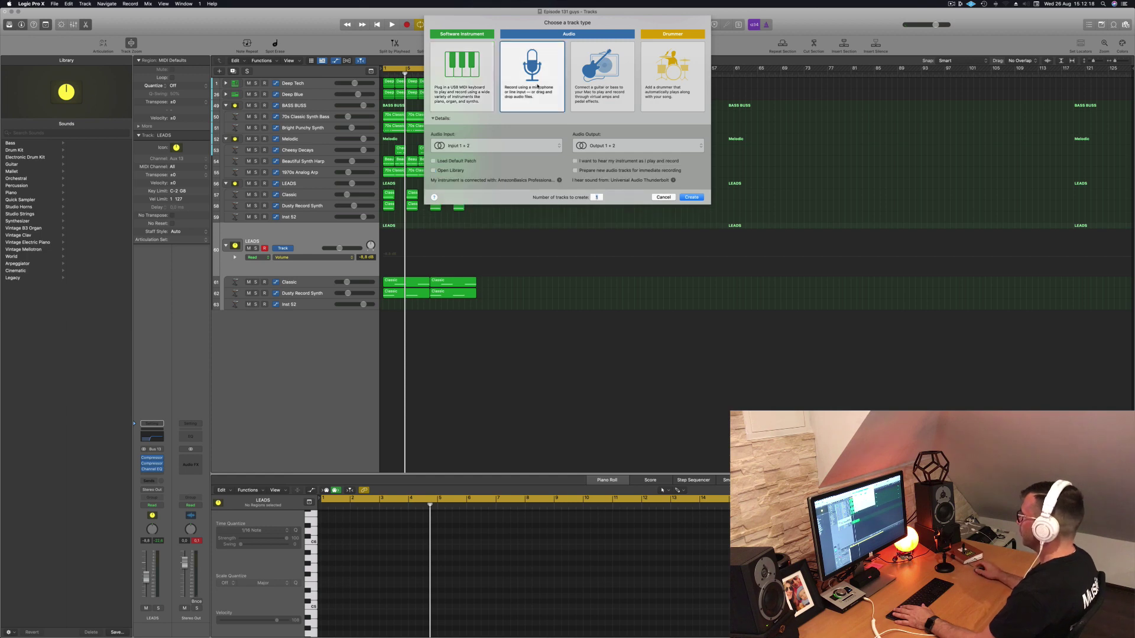
left_click(692, 197)
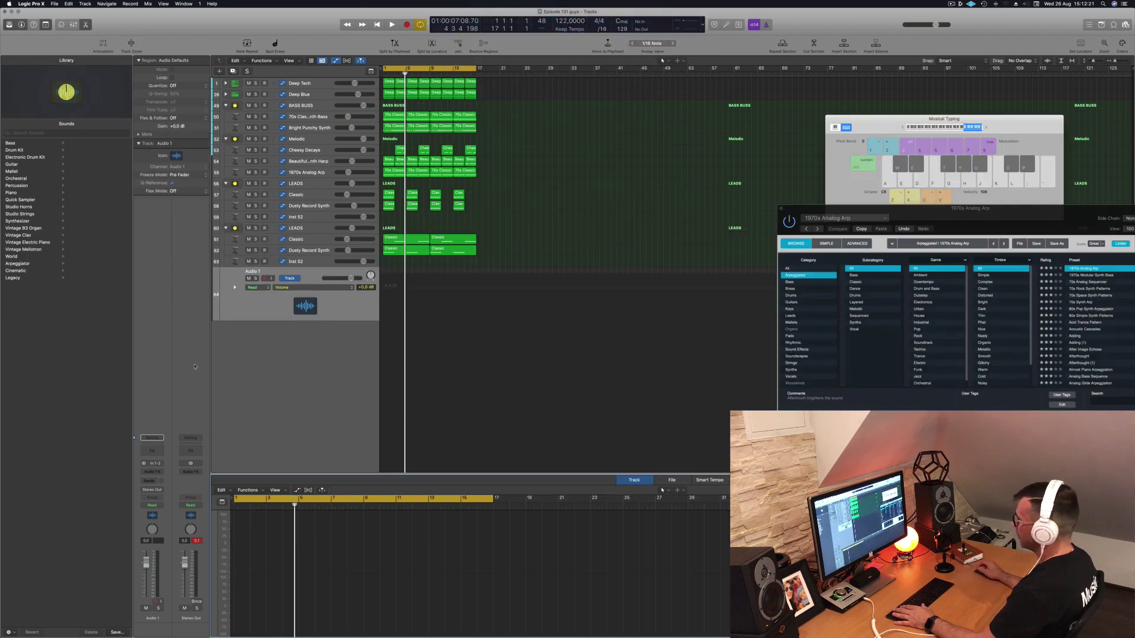
- Arm the new Audio 1 track and record a short test take from the start of the song
left_click(265, 310)
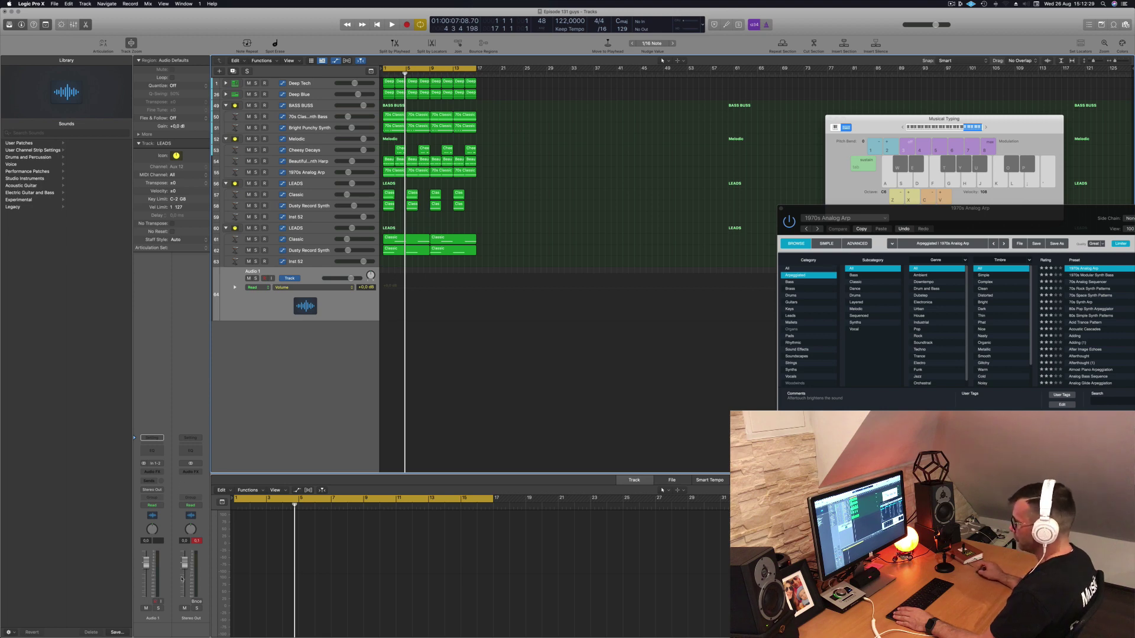
left_click(156, 602)
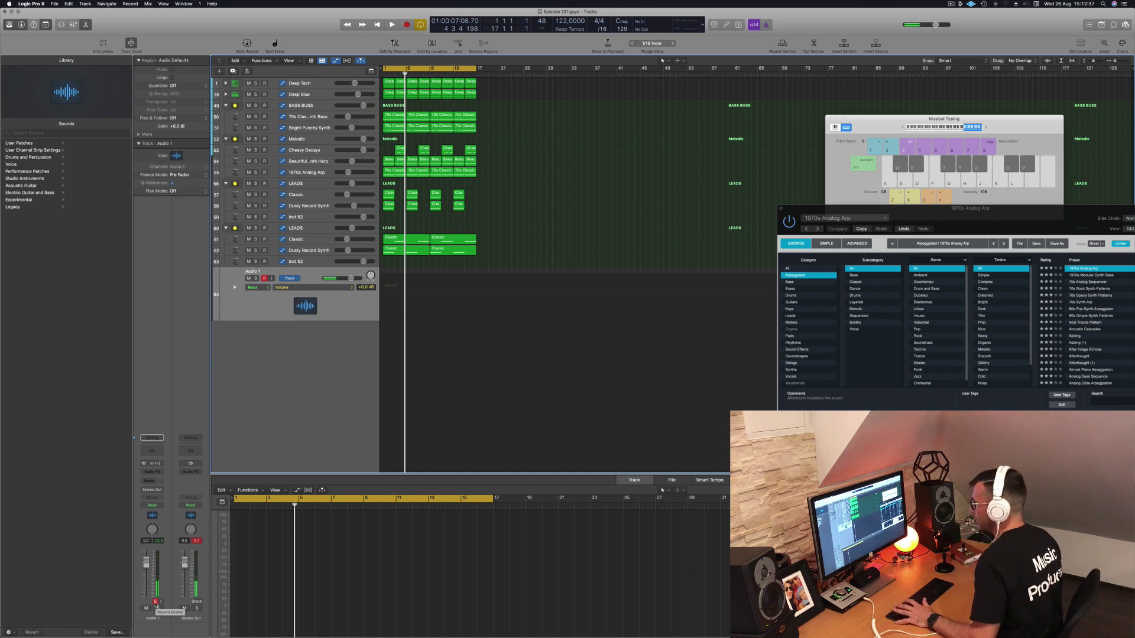
key("r")
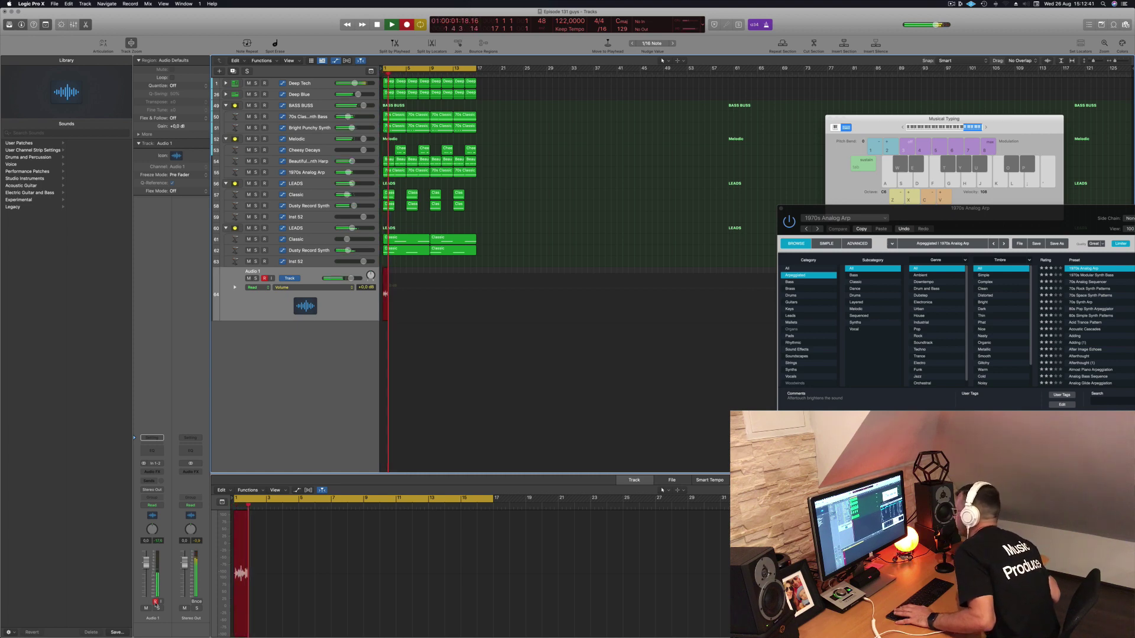
key("space")
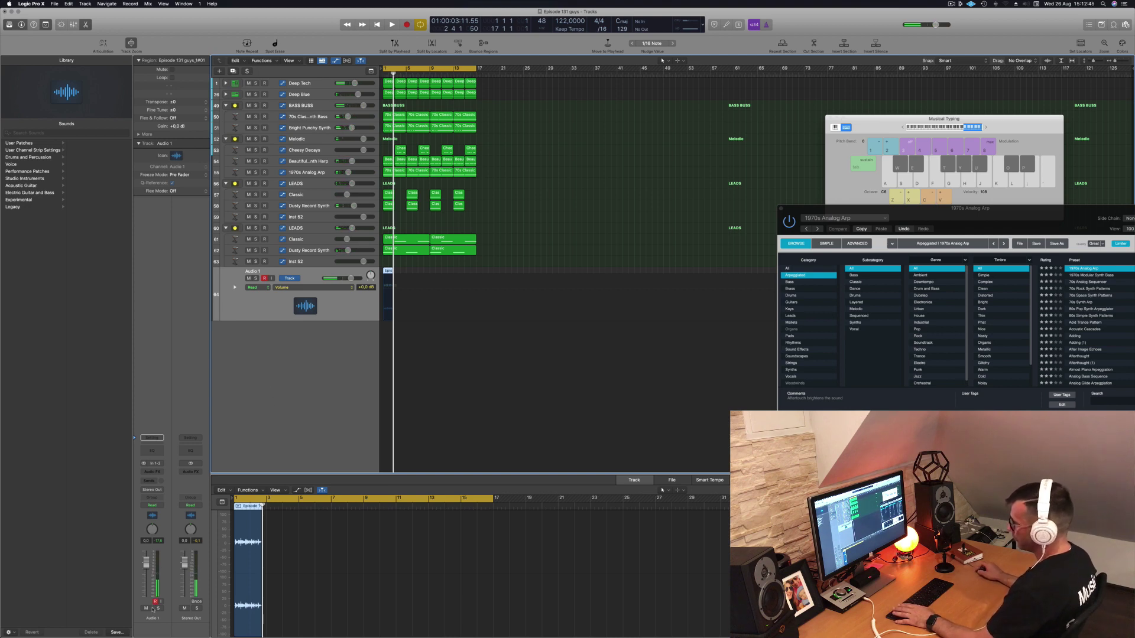
- Turn off record arming on Audio 1 and play the recorded take back from the beginning
key("Return")
key("space")
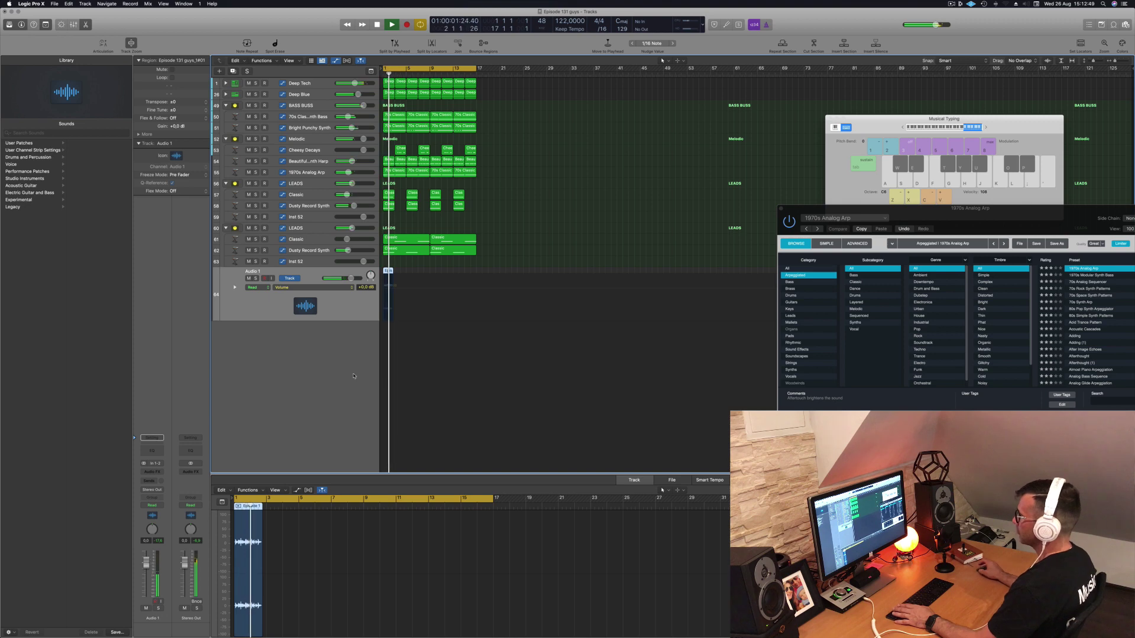
key("space")
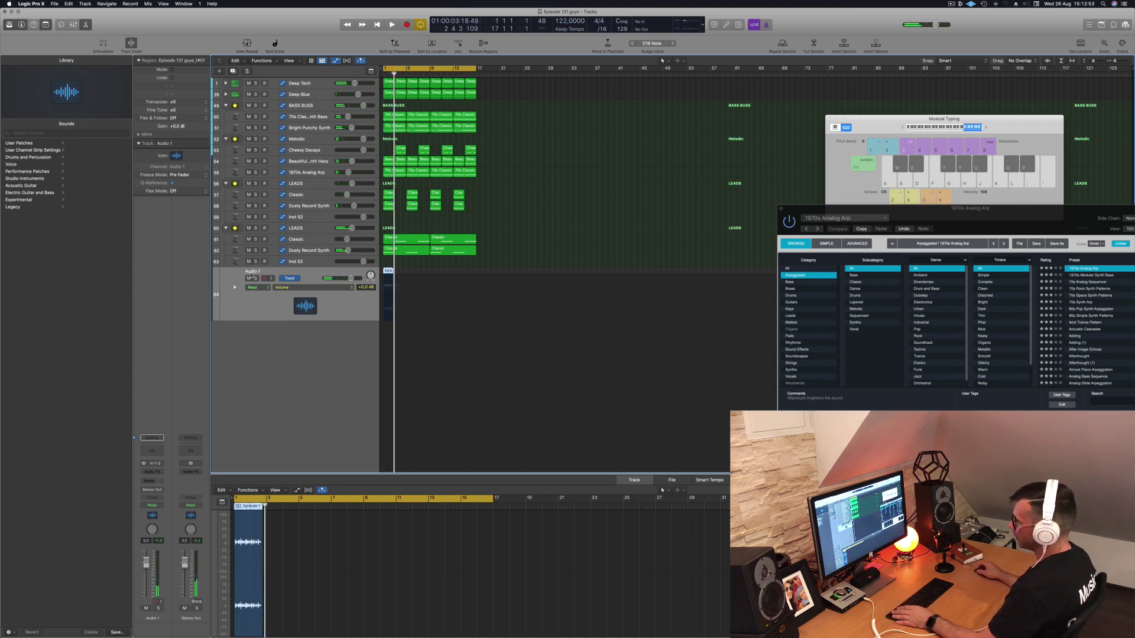
- Rename the Audio 1 track as SINGER and set its input to Input 1
double_click(251, 272)
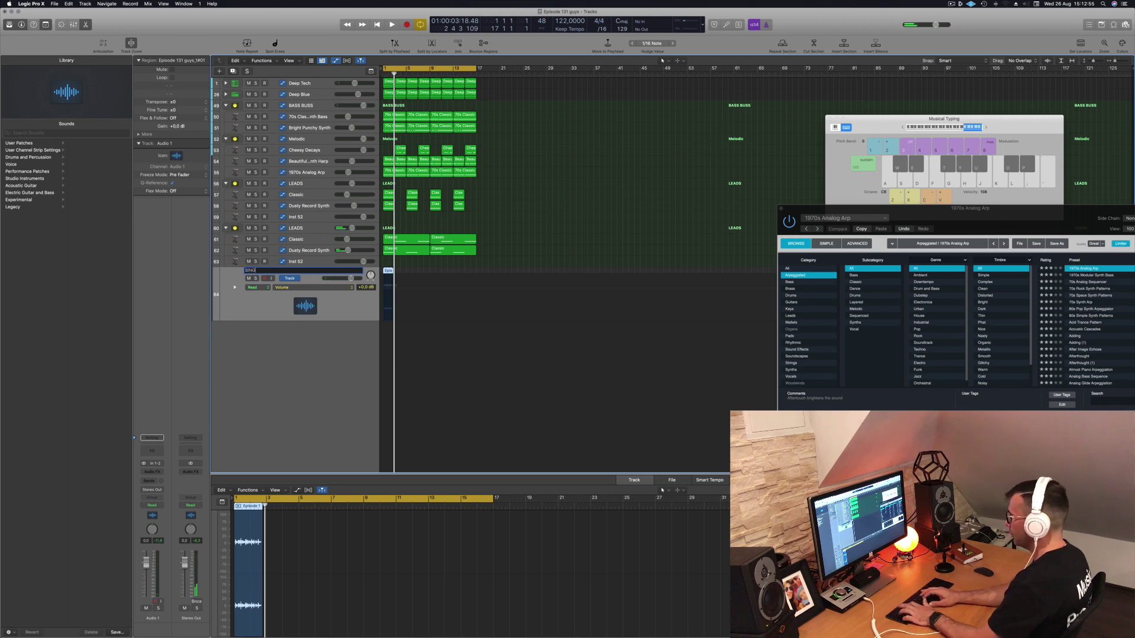
type("SINGER")
key("Return")
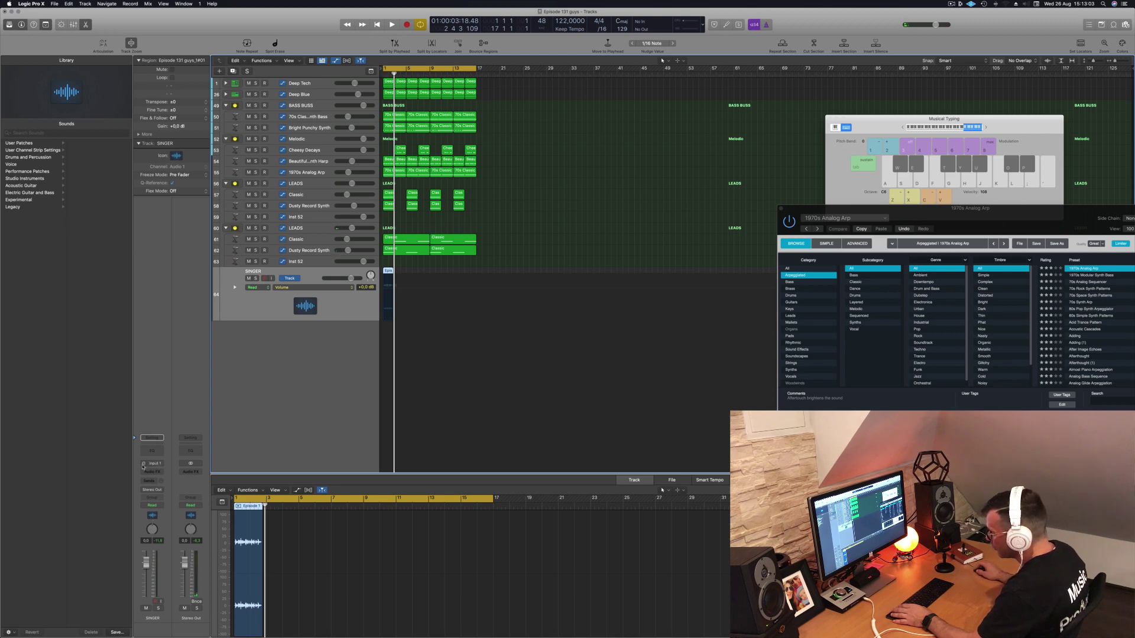
- Replay the recorded take with the arrangement, deselect its region and mute the SINGER track
key("space")
key("space")
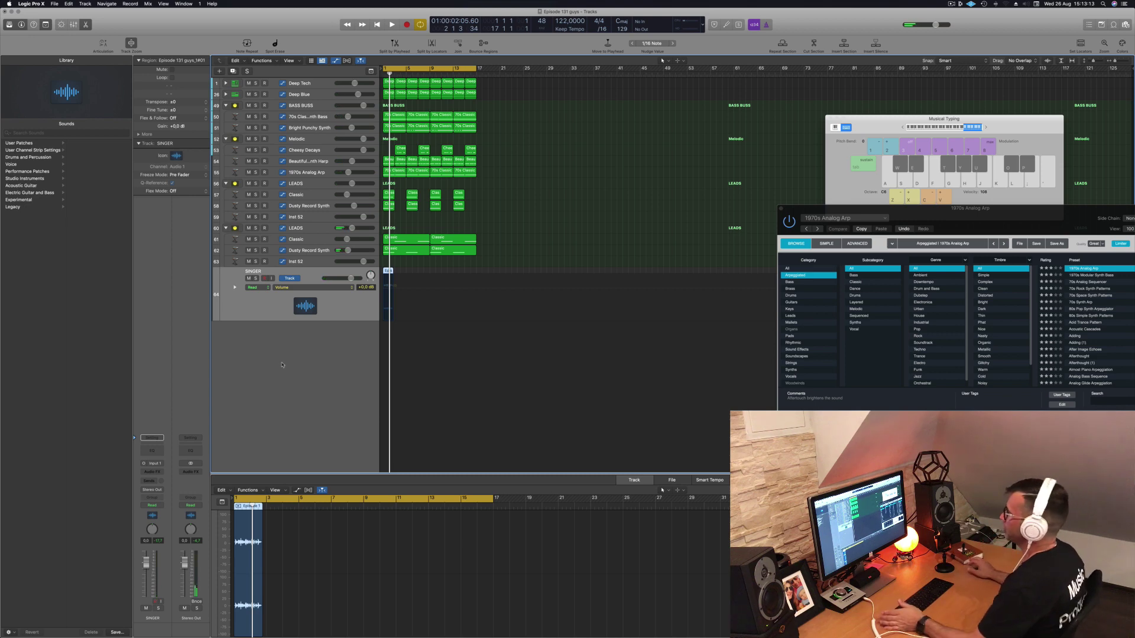
left_click(404, 372)
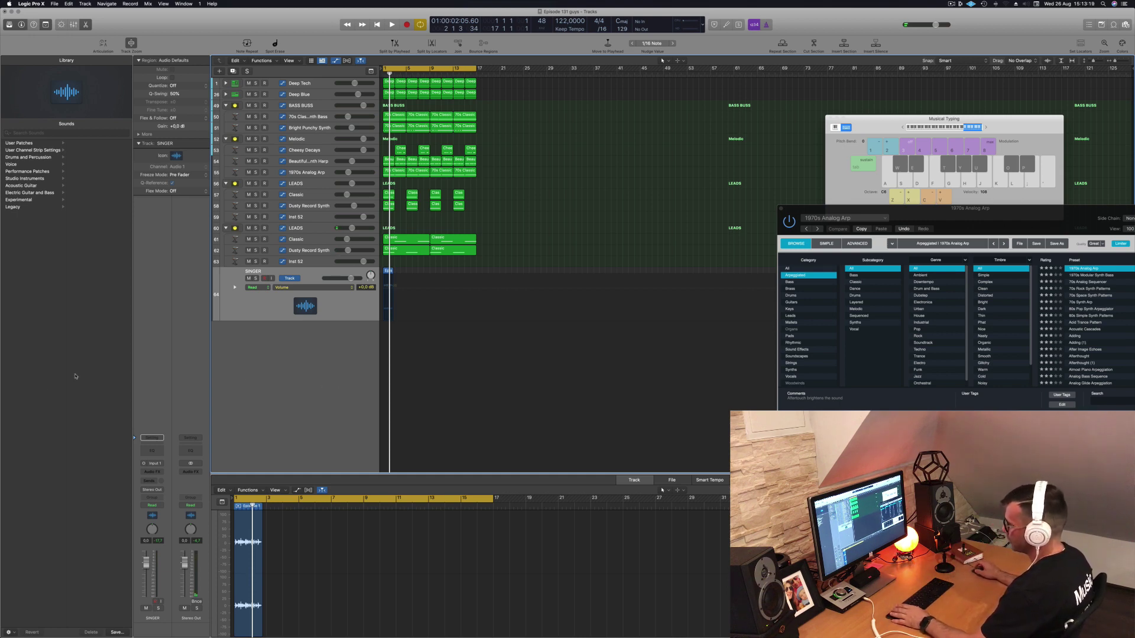
key("space")
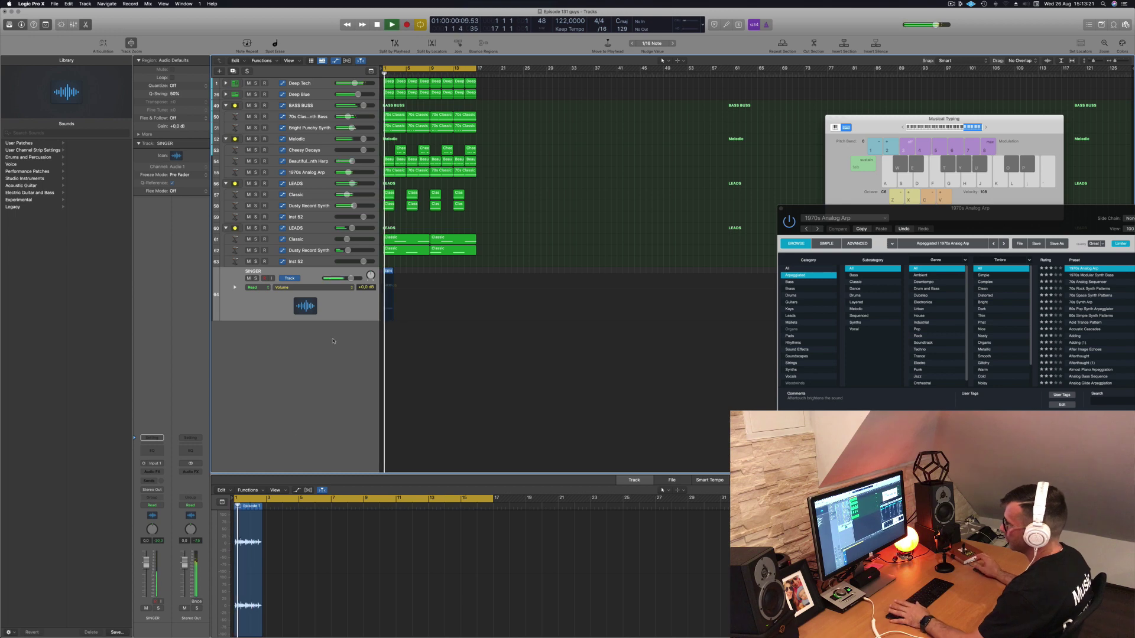
left_click(249, 278)
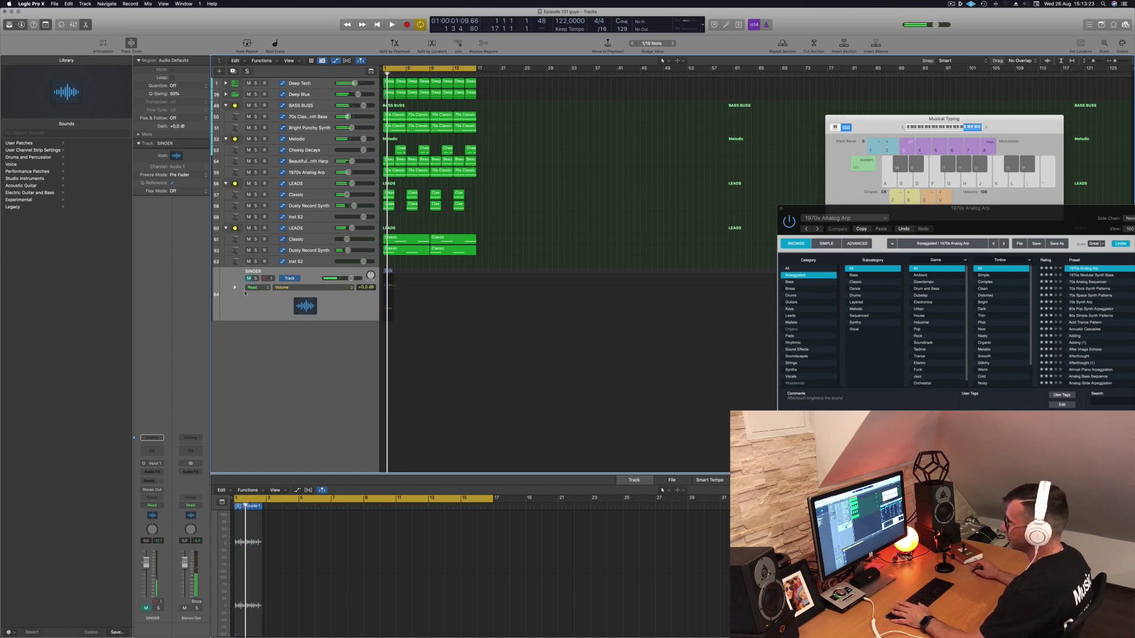
key("Return")
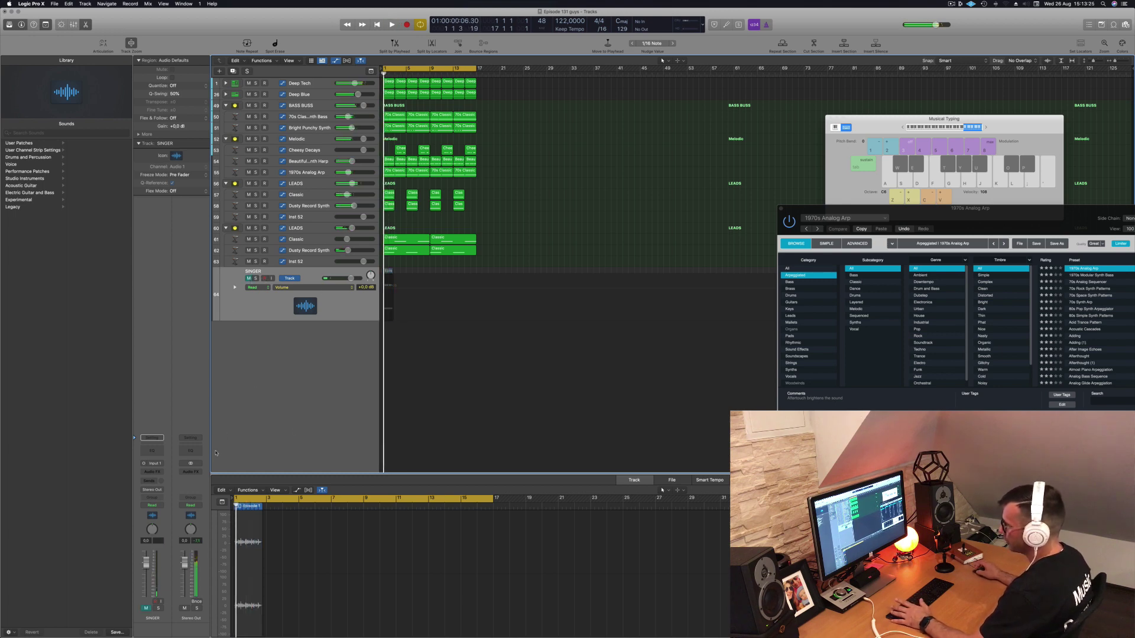
- Insert a stereo Compressor on the Stereo Out channel and switch it to the Vintage Opto model
left_click(184, 473)
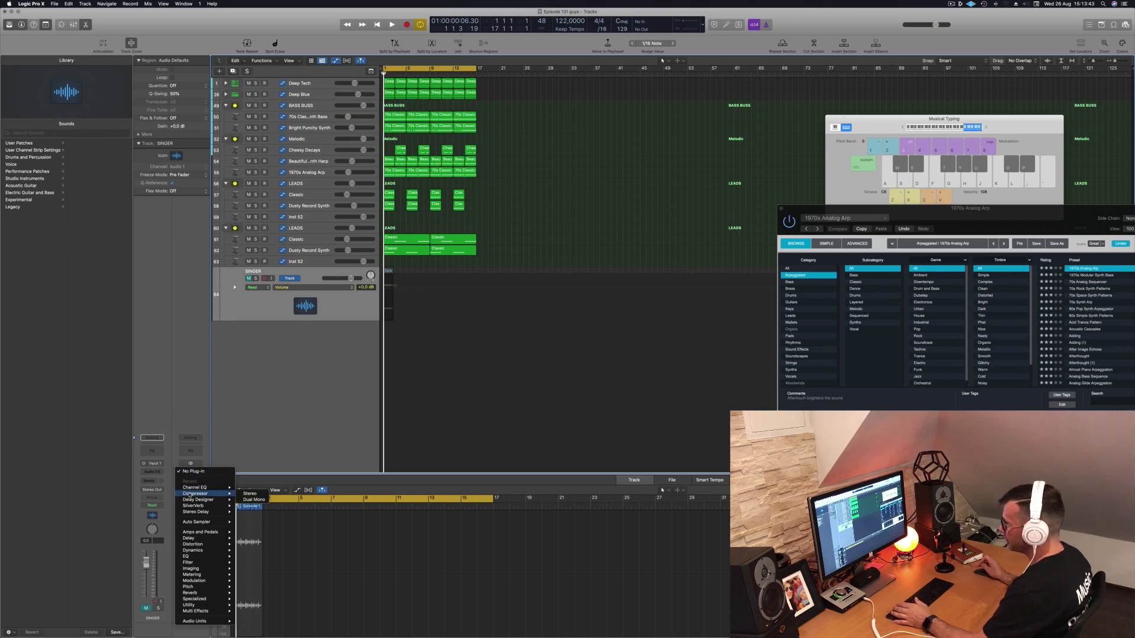
left_click(260, 494)
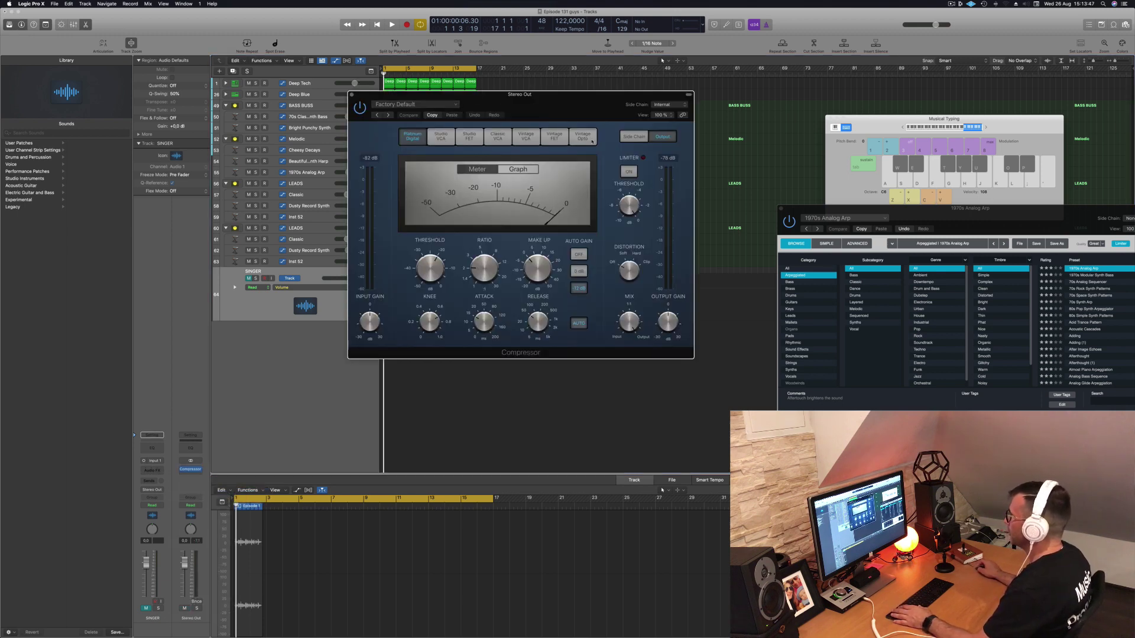
left_click(594, 139)
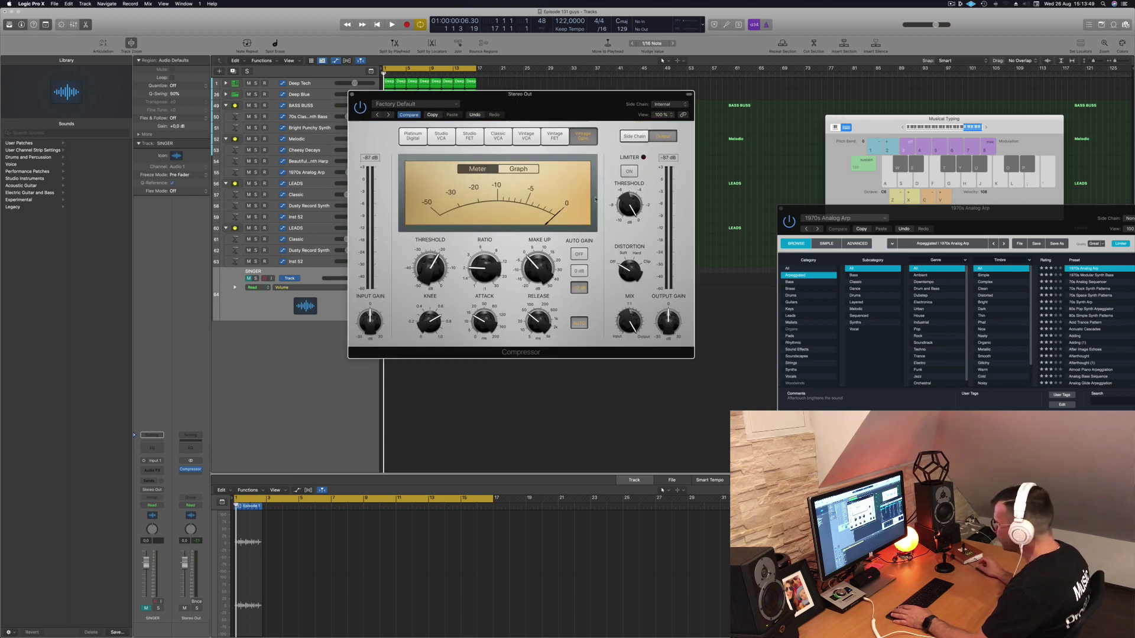
- Lower the Stereo Out Compressor threshold to about -25 dB during playback, move its window off the track list and stop playback
left_click_drag(555, 100, 579, 146)
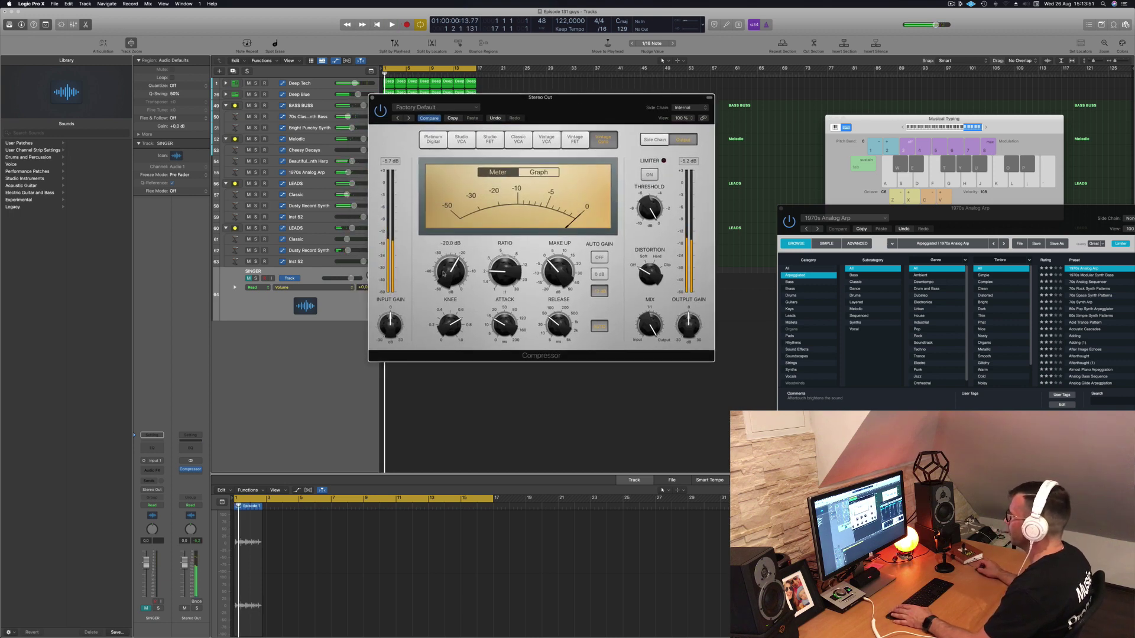
left_click_drag(446, 279, 449, 281)
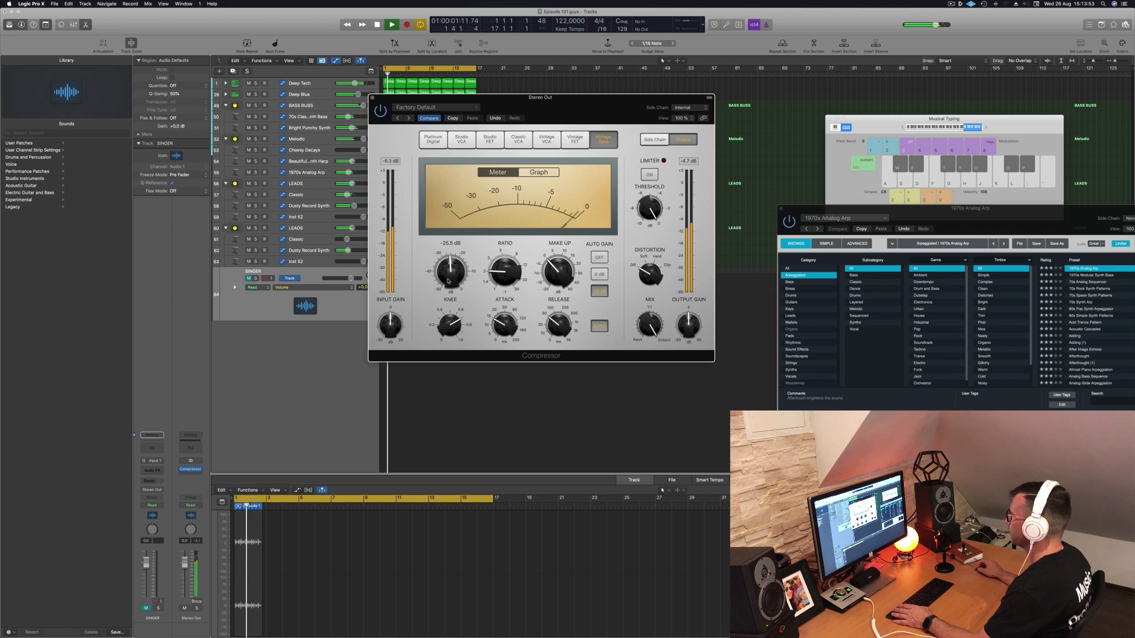
left_click_drag(491, 98, 680, 113)
key("space")
- Lower the second Dusty Record Synth track's volume to about -26 dB and check the balance by playing the arrangement
left_click(308, 251)
left_click_drag(348, 256, 327, 256)
key("space")
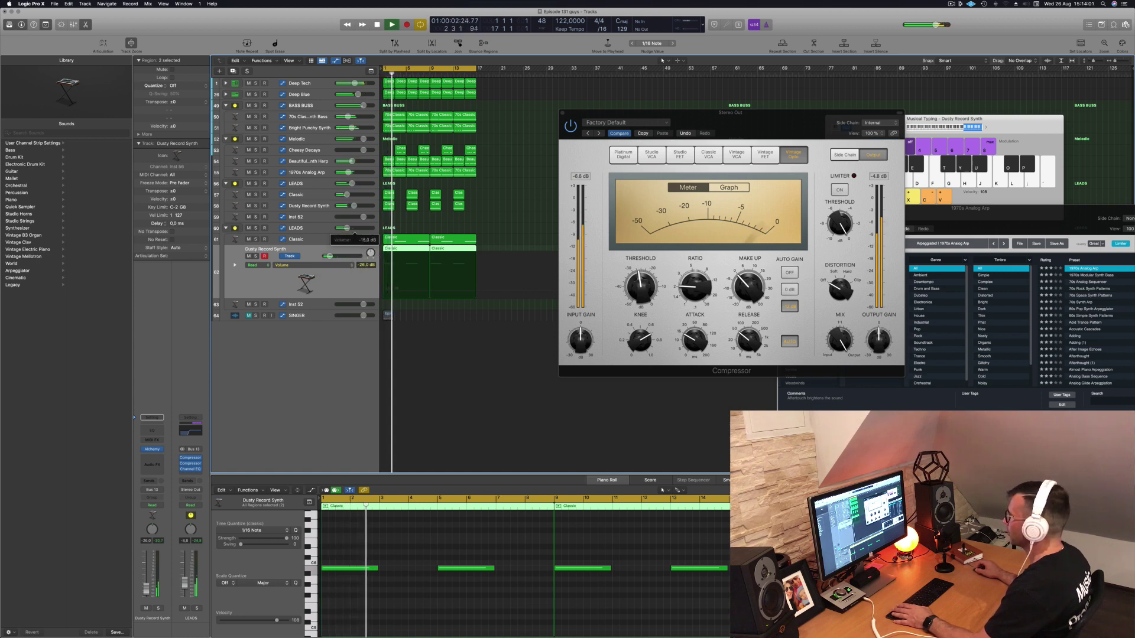
left_click_drag(791, 108, 717, 114)
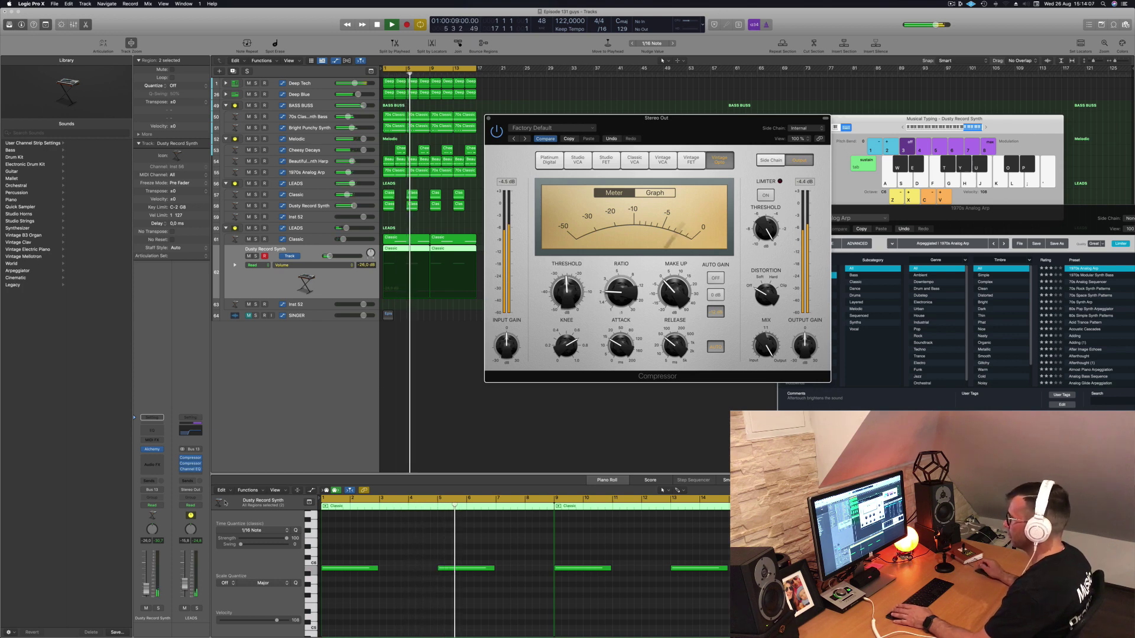
left_click(306, 382)
key("space")
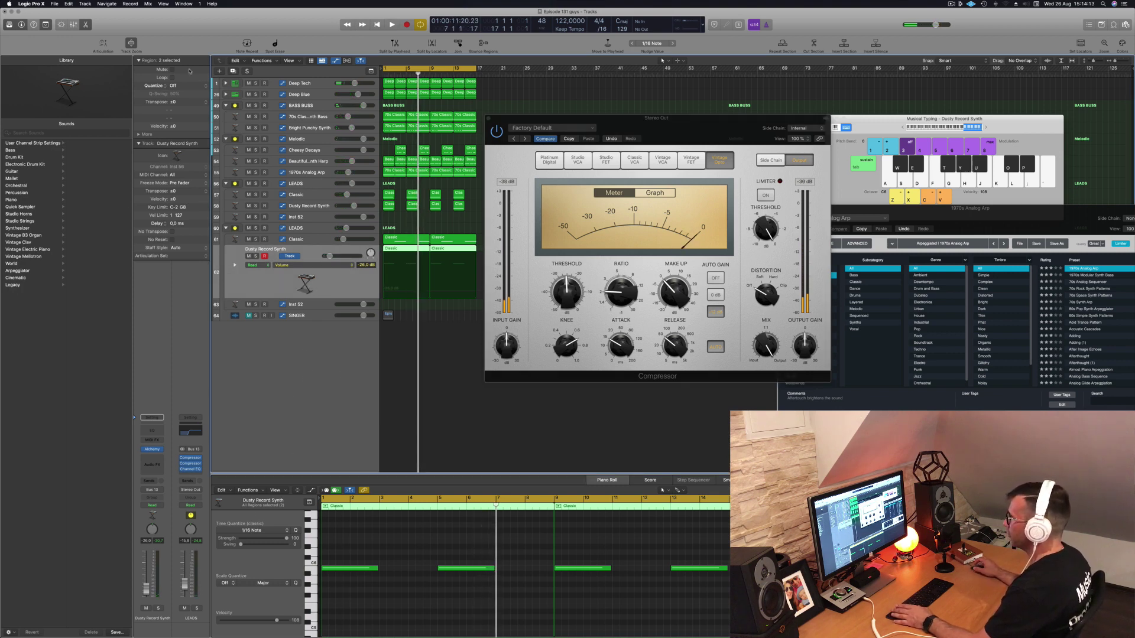
- Show the Stereo Out channel strip's output track in the track list
left_click(288, 81)
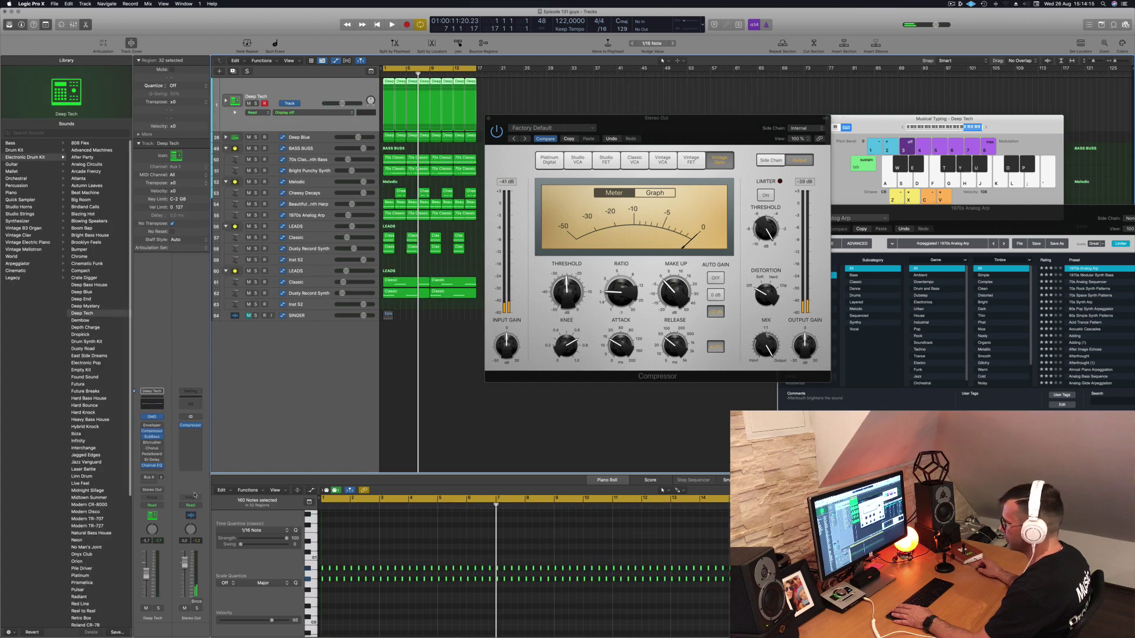
right_click(188, 484)
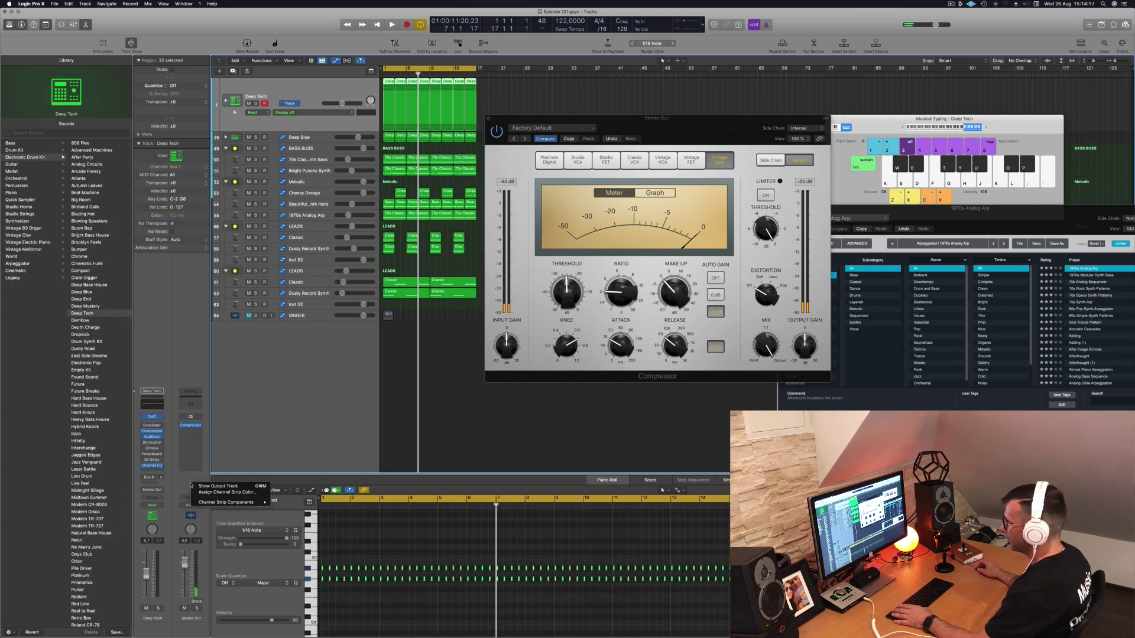
left_click(182, 495)
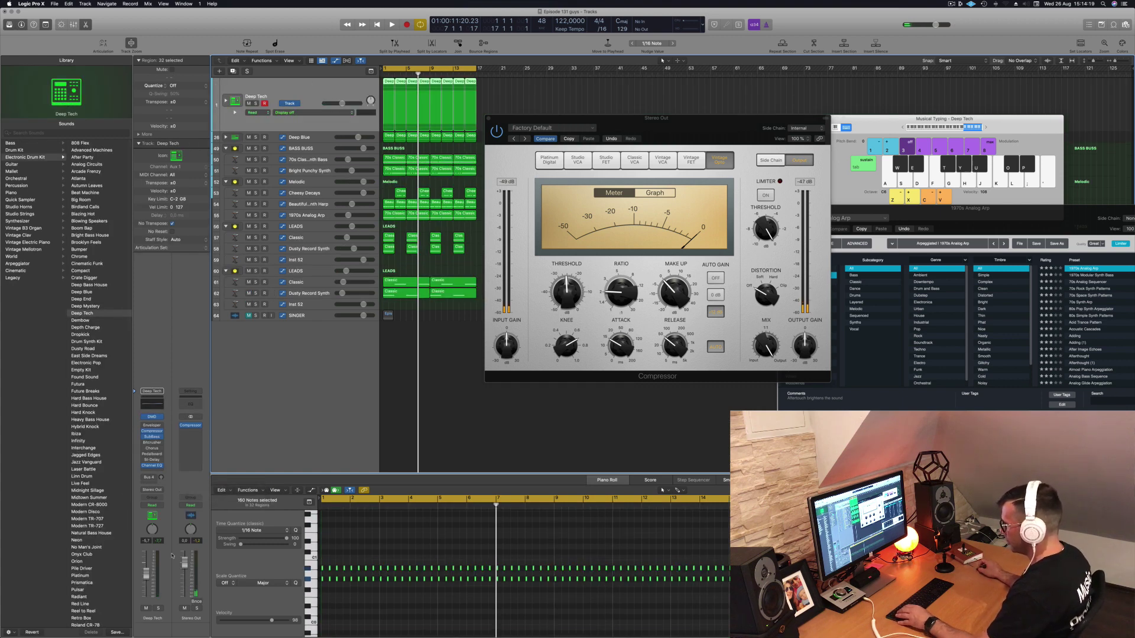
right_click(194, 617)
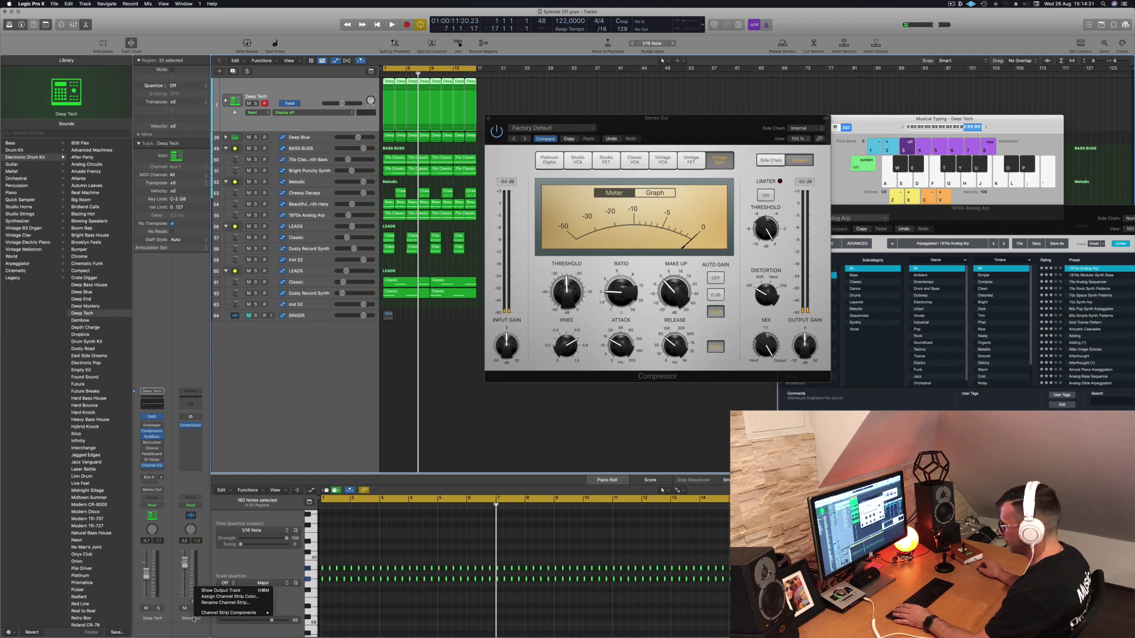
left_click(219, 590)
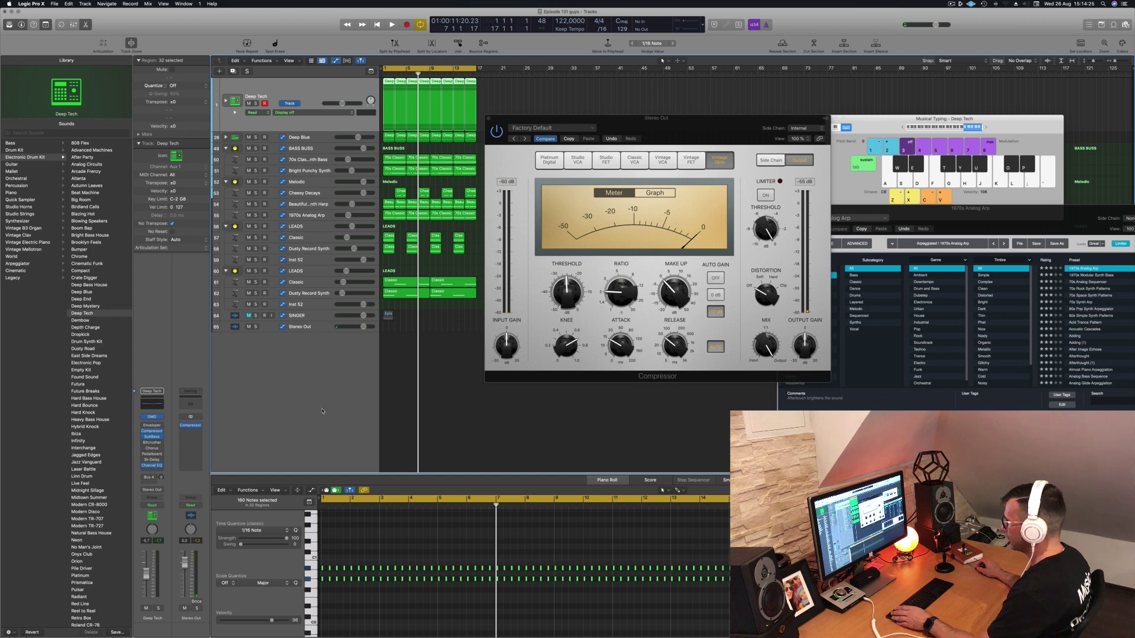
- Select the Stereo Out track, enlarge its track height and play the arrangement briefly
left_click(314, 333)
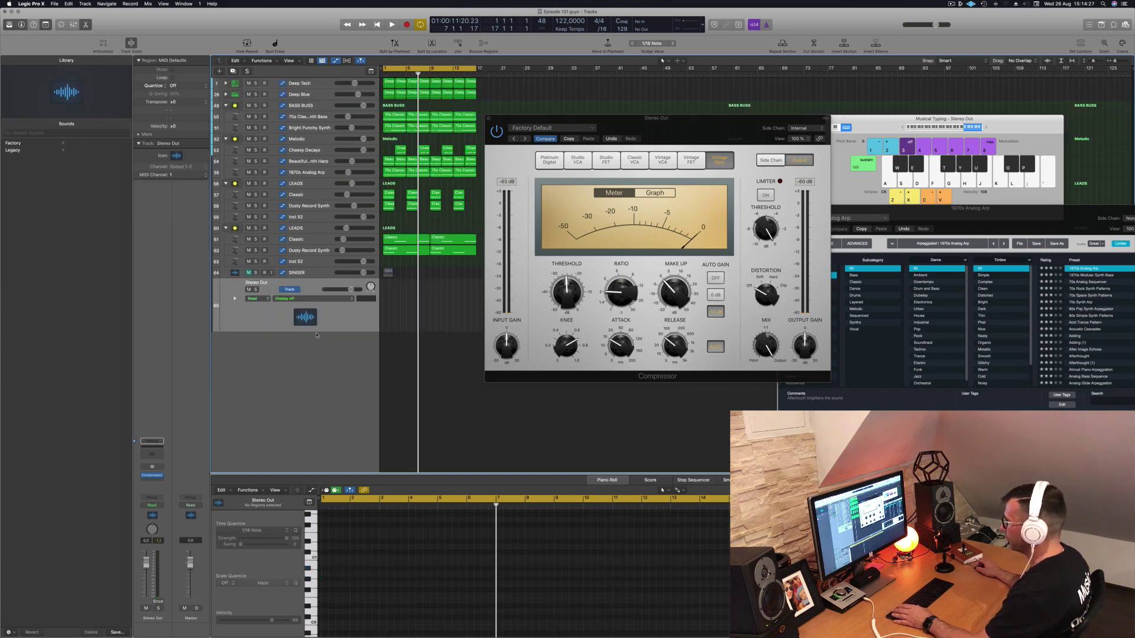
left_click_drag(323, 329, 323, 383)
key("space")
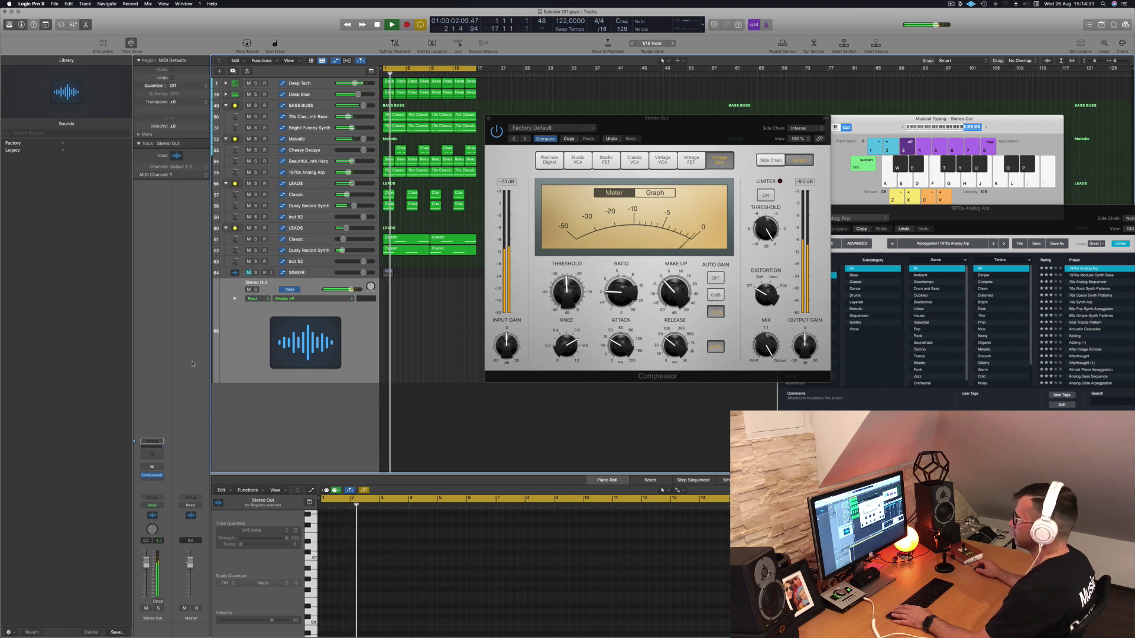
key("space")
- Insert a stereo Limiter below the Compressor on Stereo Out and raise its gain to +5.5 dB during playback
left_click(153, 481)
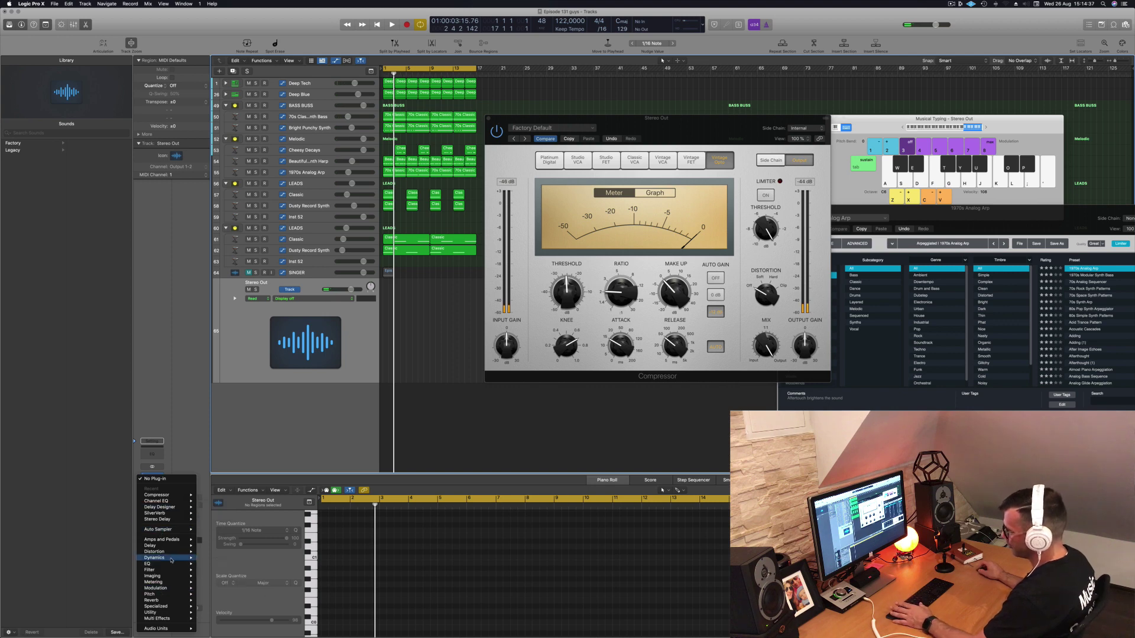
mouse_move(172, 560)
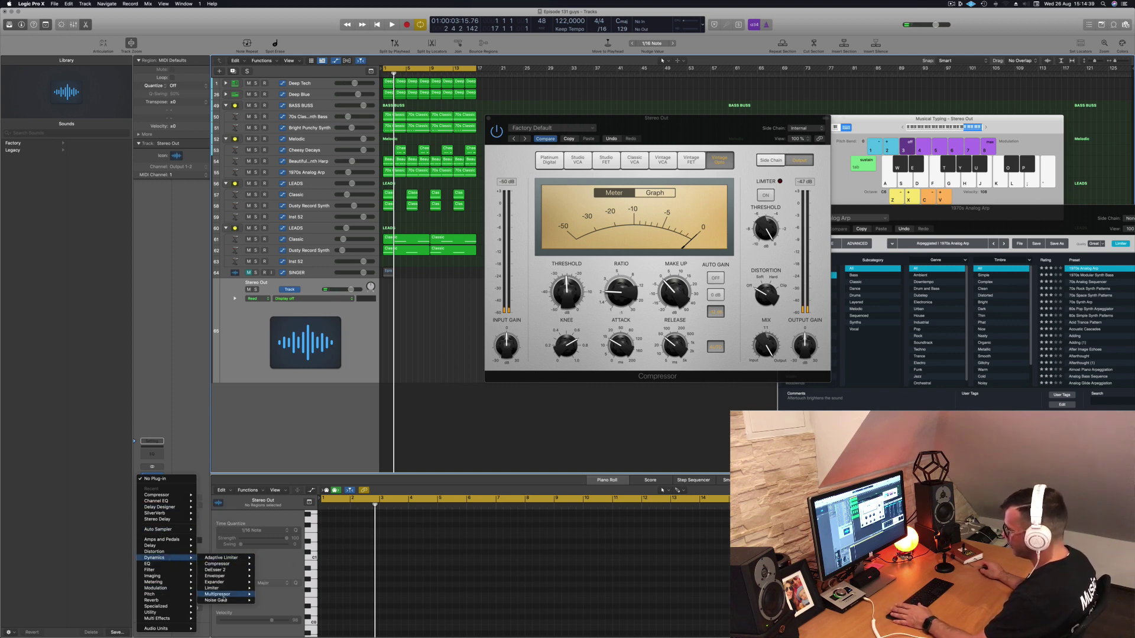
mouse_move(225, 590)
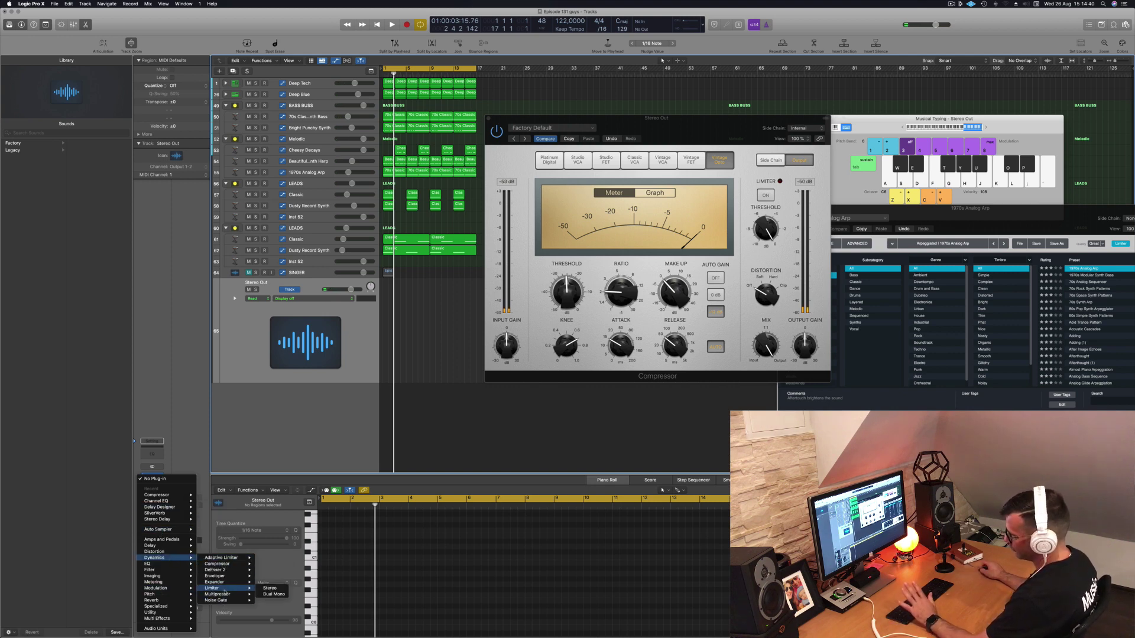
left_click(269, 589)
key("space")
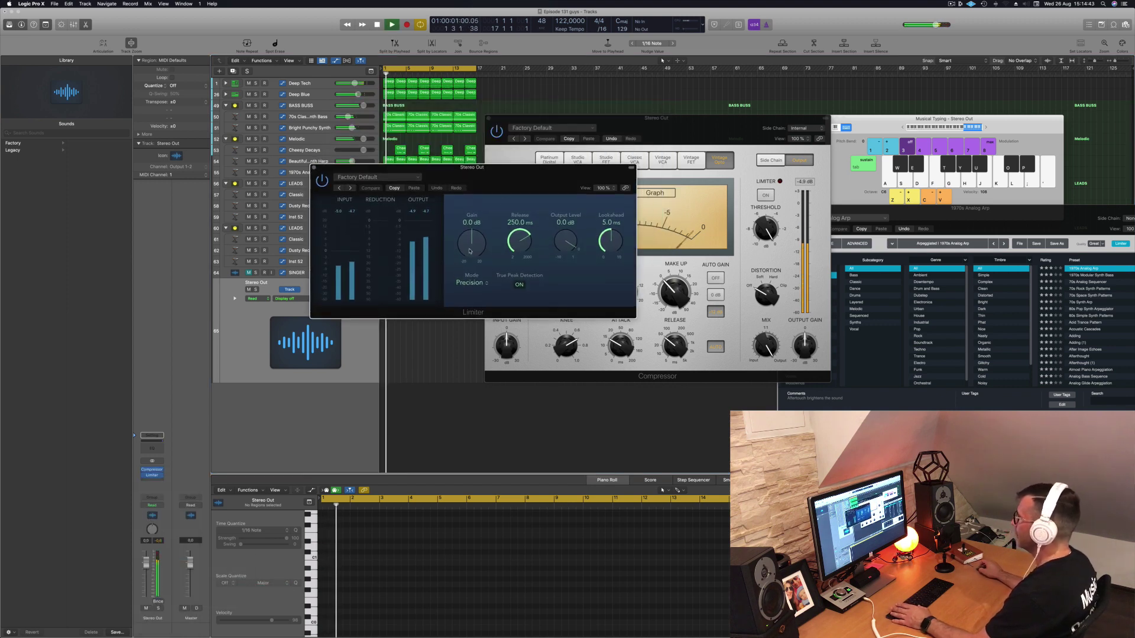
left_click_drag(469, 250, 476, 236)
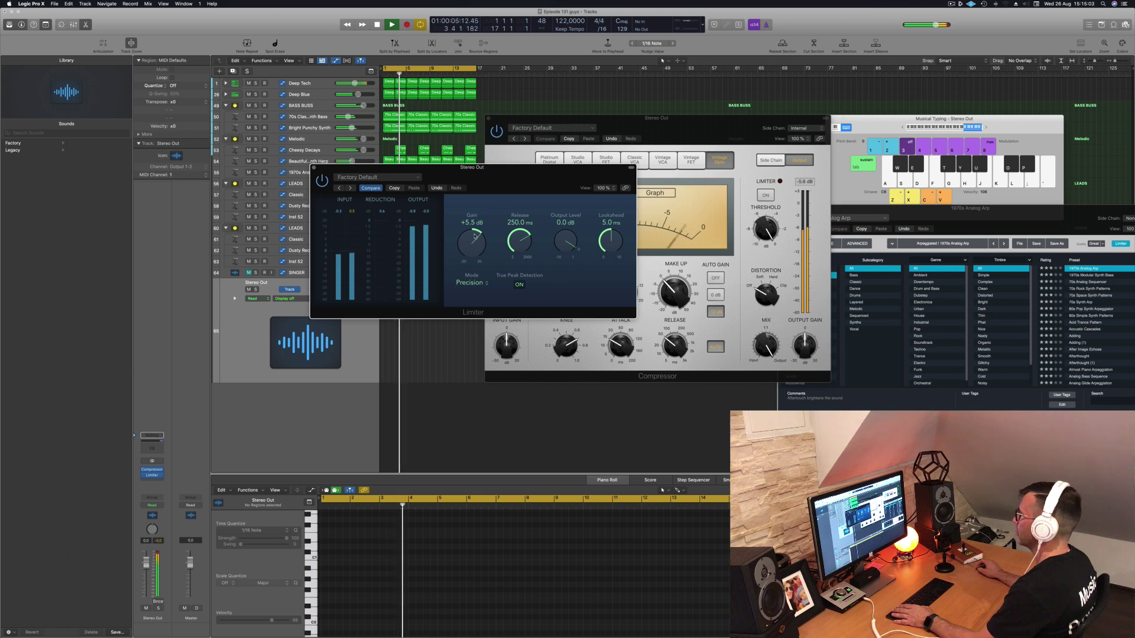
- Move the Limiter window aside and replay the arrangement from the beginning to check the gain reduction
left_click_drag(497, 185, 730, 205)
key("space")
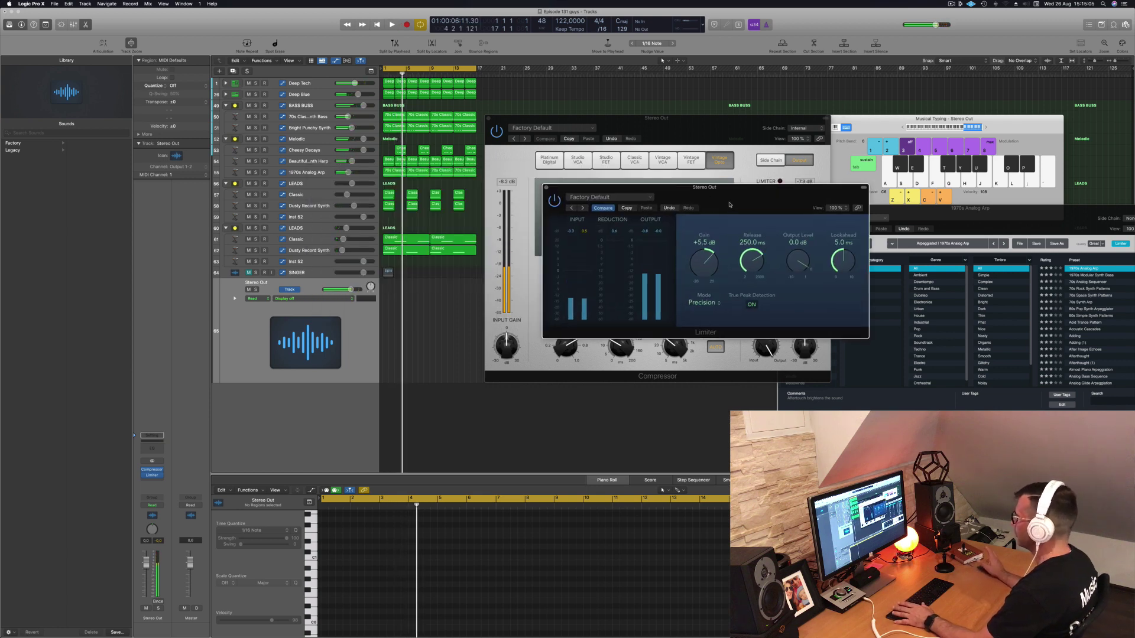
key("space")
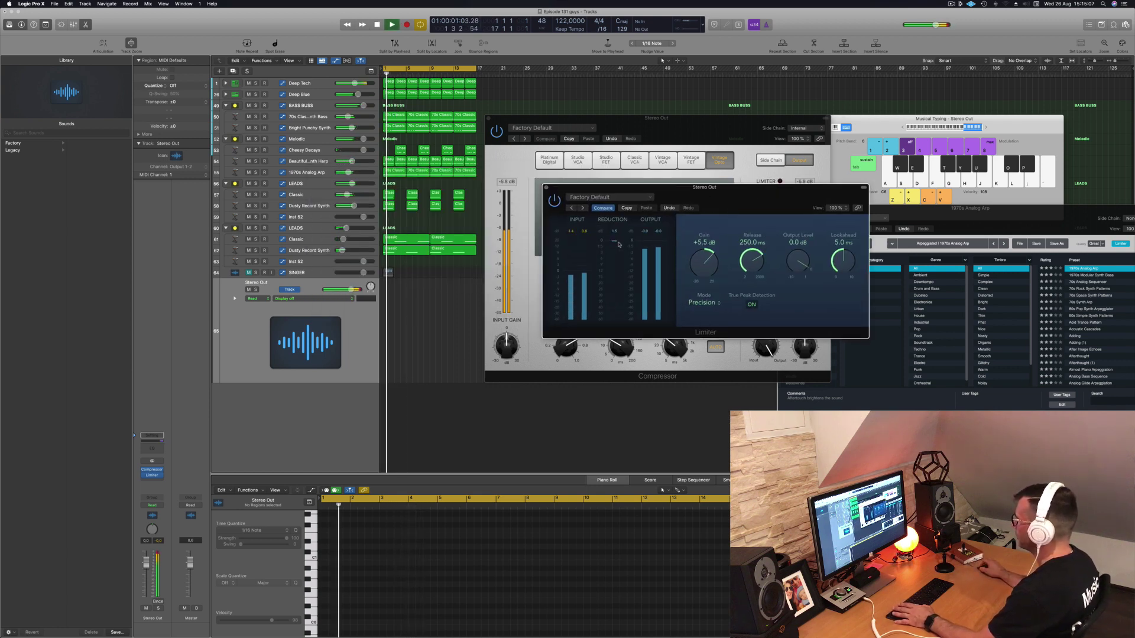
key("space")
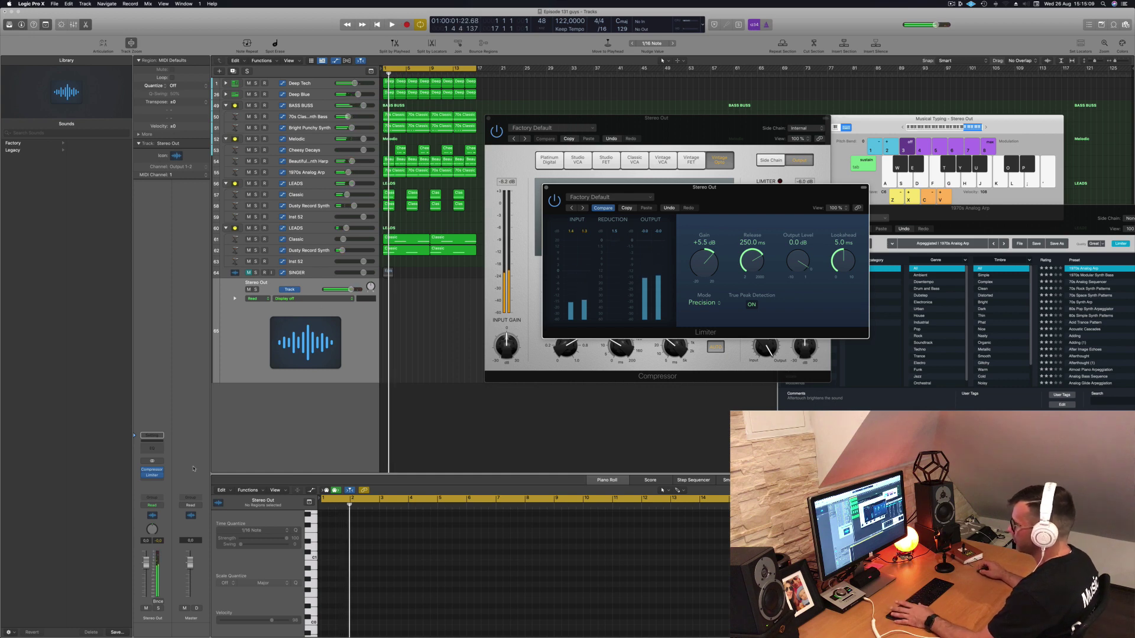
- Insert a stereo Multipressor below the Limiter on Stereo Out and reposition its window
left_click(149, 482)
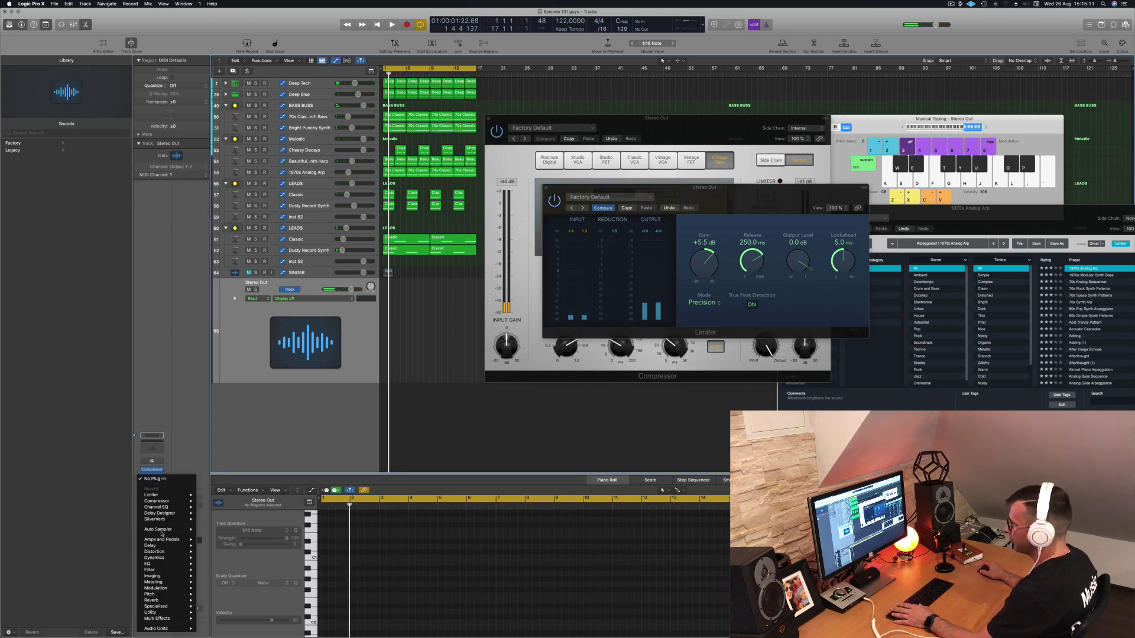
mouse_move(162, 521)
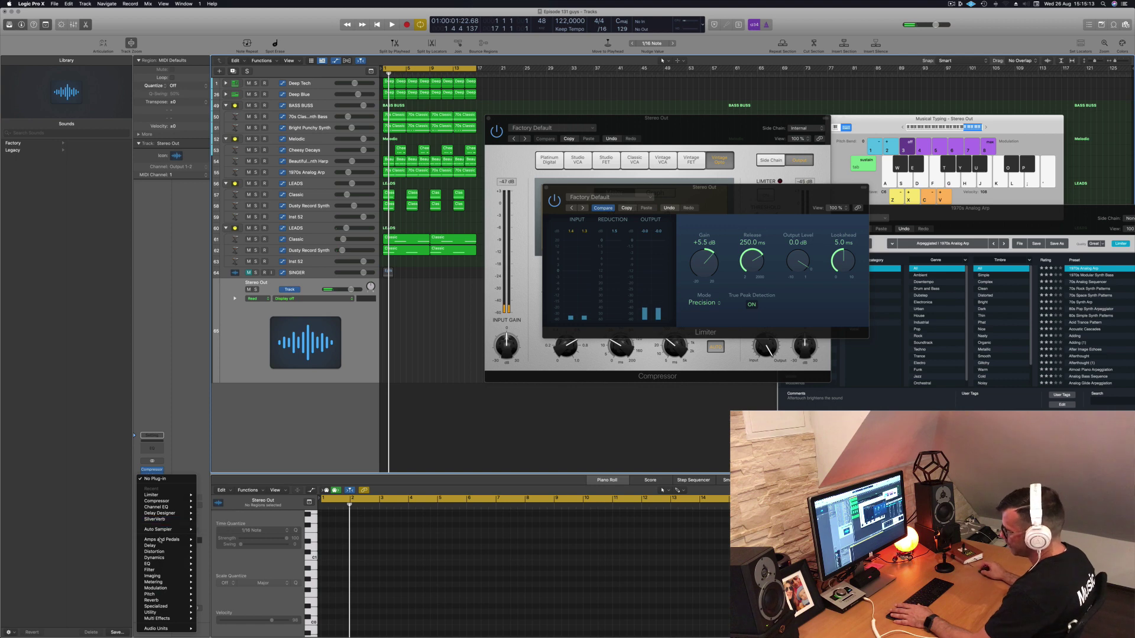
mouse_move(171, 558)
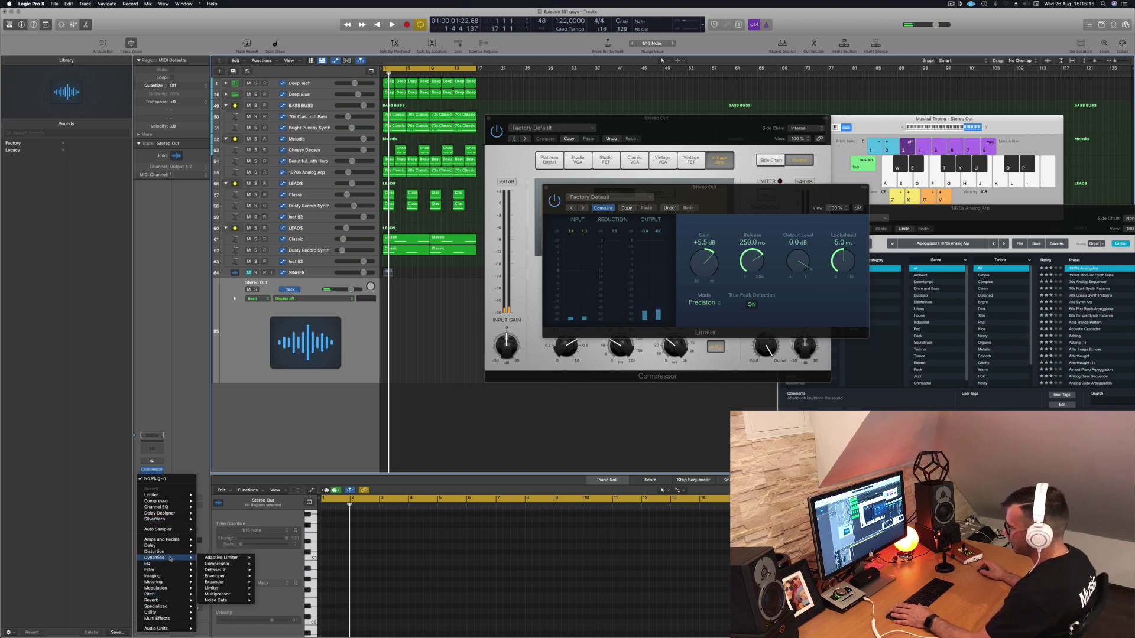
mouse_move(233, 596)
left_click(271, 595)
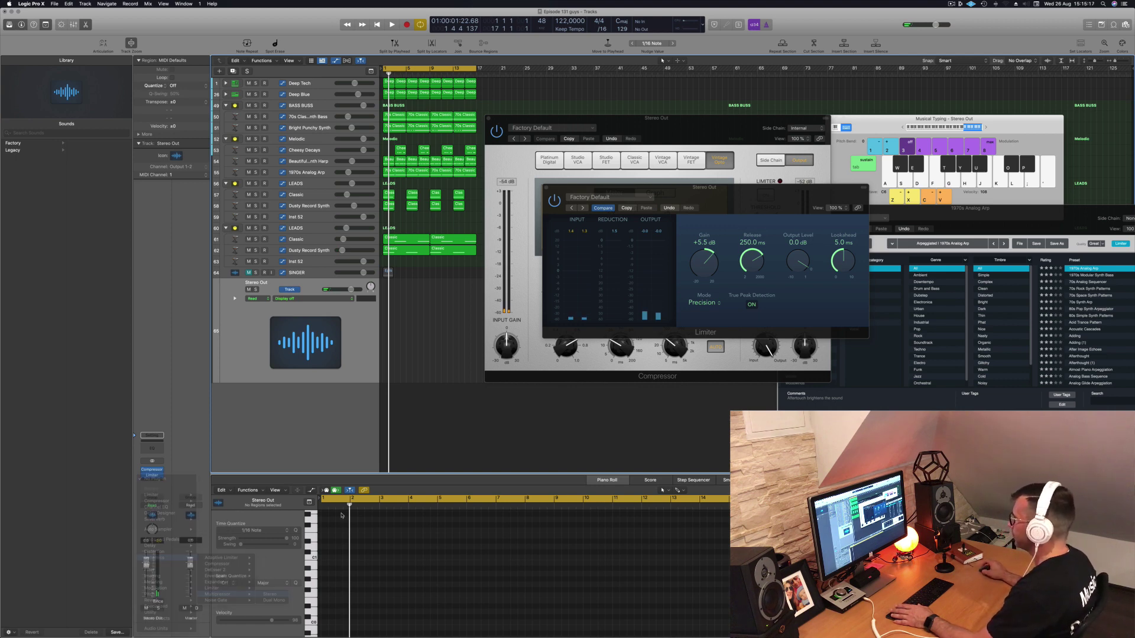
left_click_drag(631, 95, 547, 88)
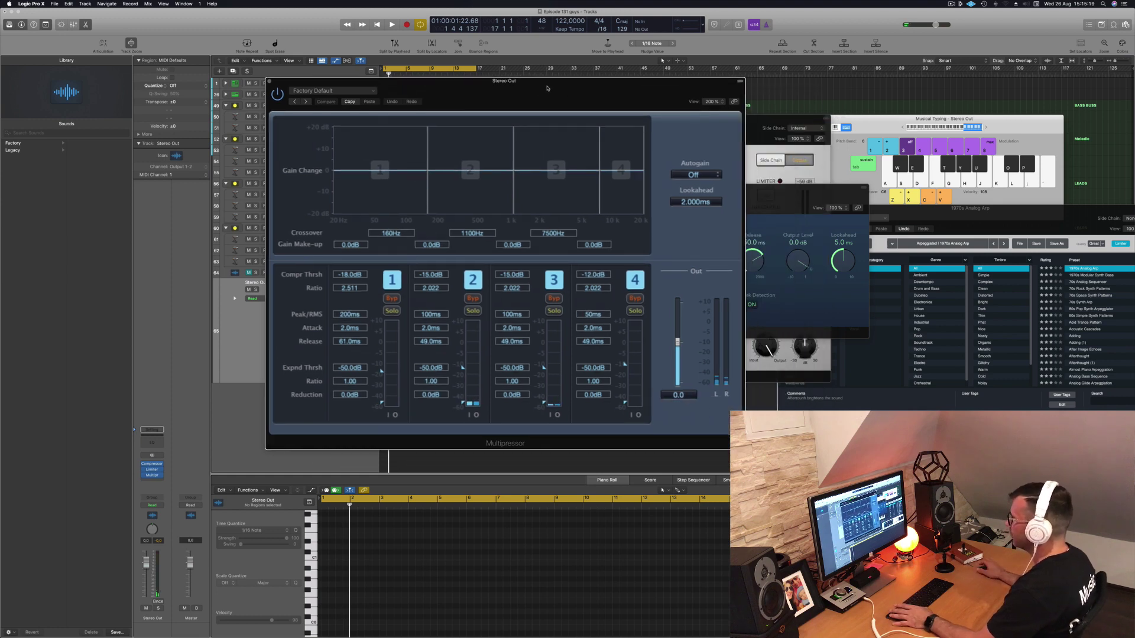
- Set the Multipressor compression thresholds to -13, -17.5, -26.5 and -33.5 dB for bands 1 to 4 during playback, then close it
key("space")
left_click_drag(380, 370, 382, 366)
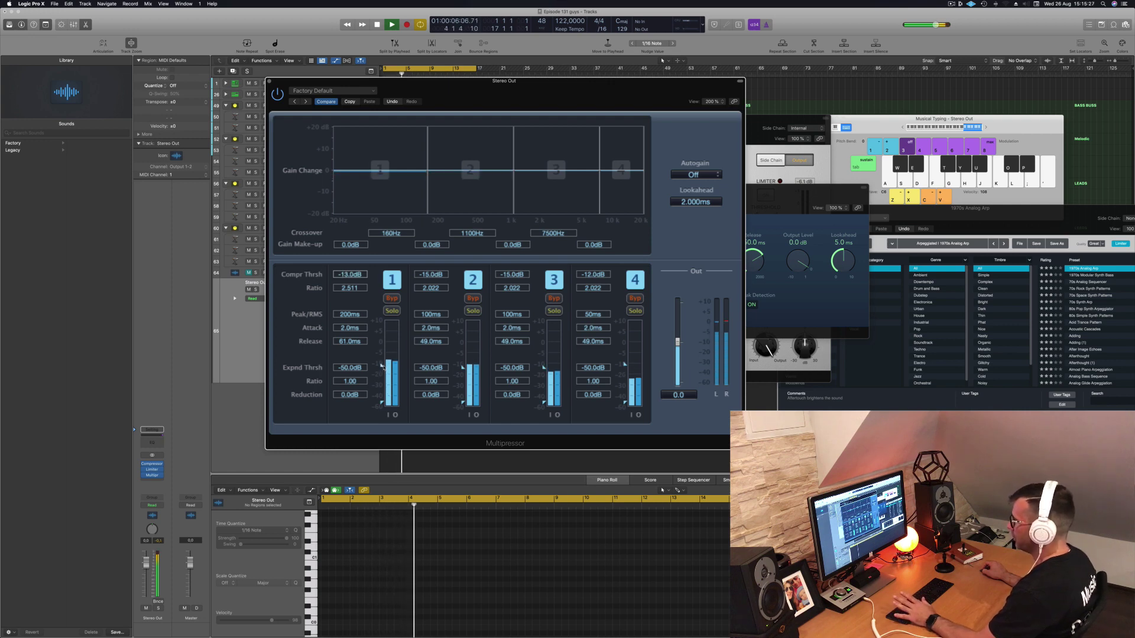
left_click_drag(462, 367, 462, 372)
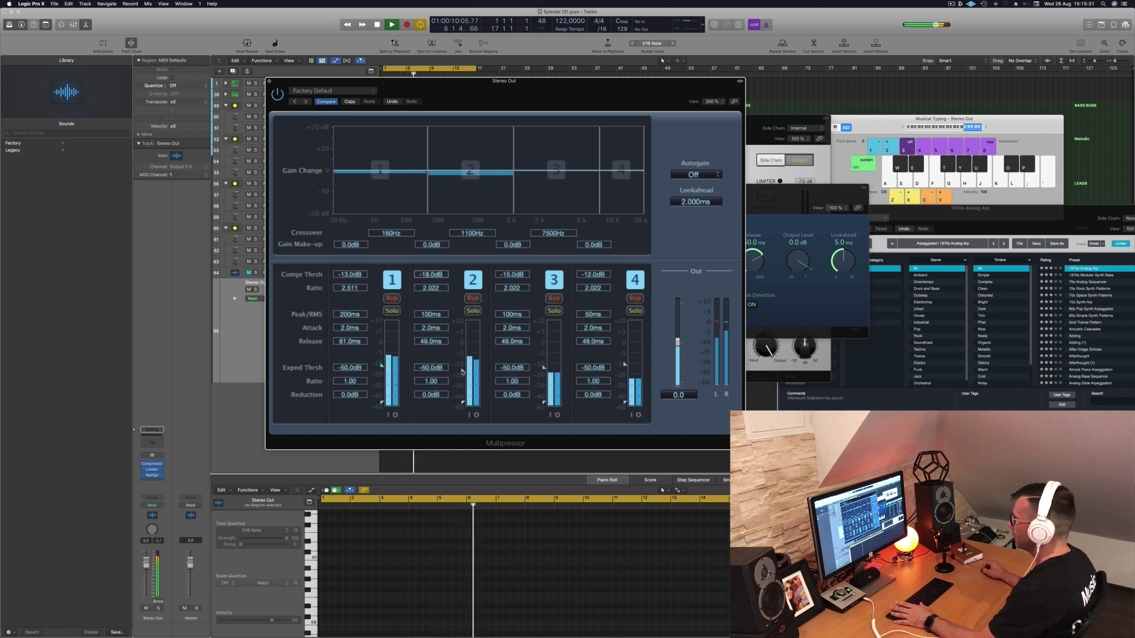
left_click_drag(543, 368, 544, 379)
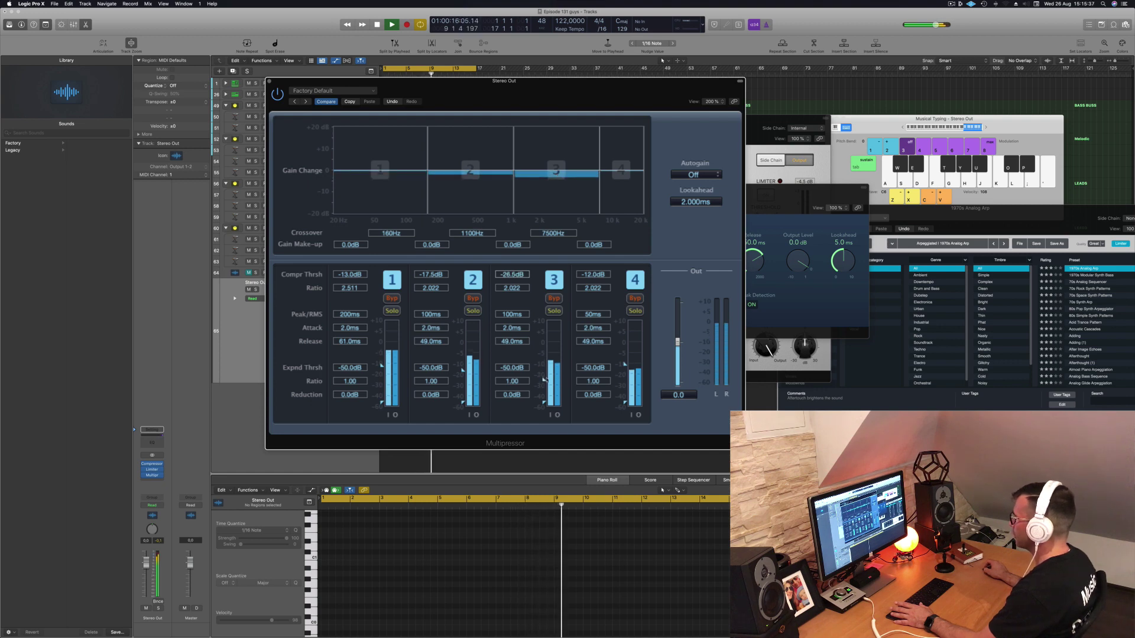
left_click_drag(623, 365, 628, 387)
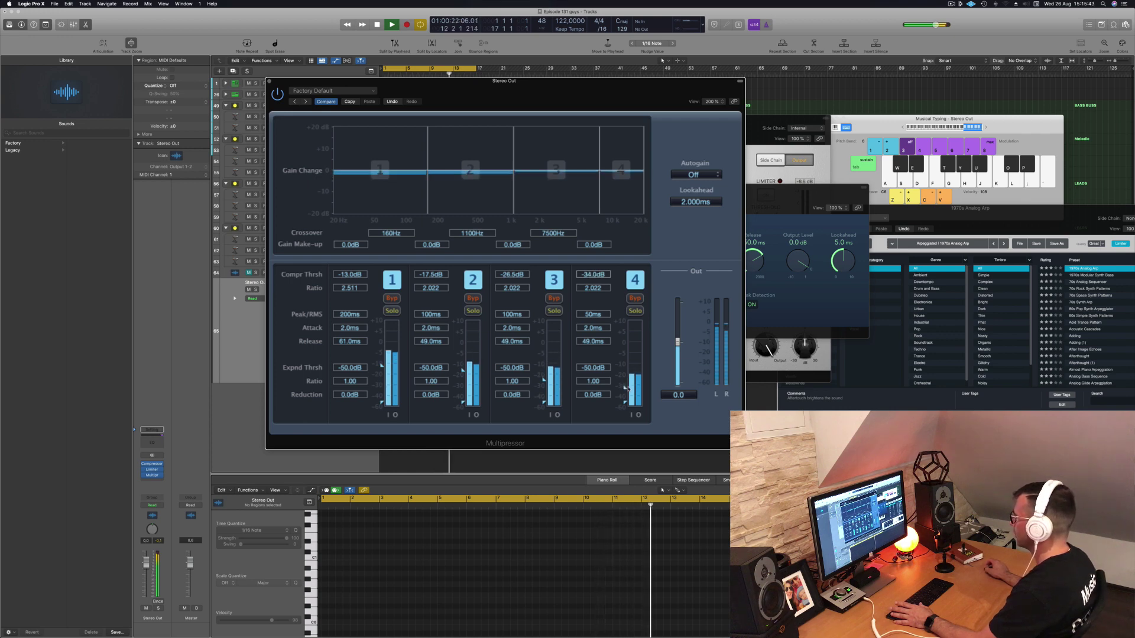
left_click_drag(459, 89, 442, 92)
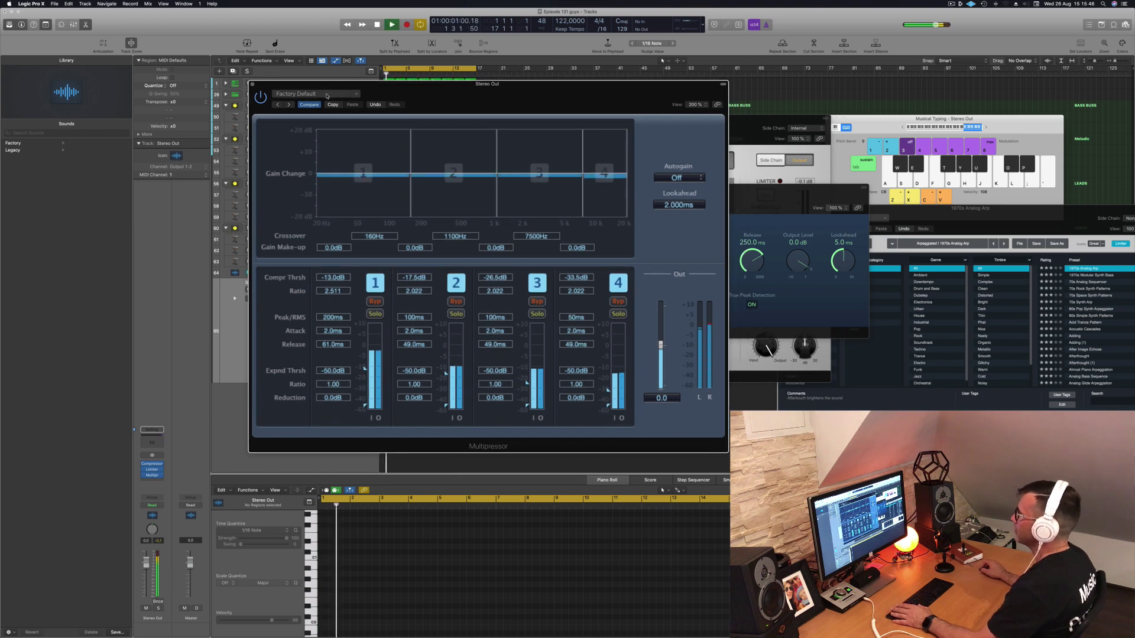
left_click(251, 85)
key("space")
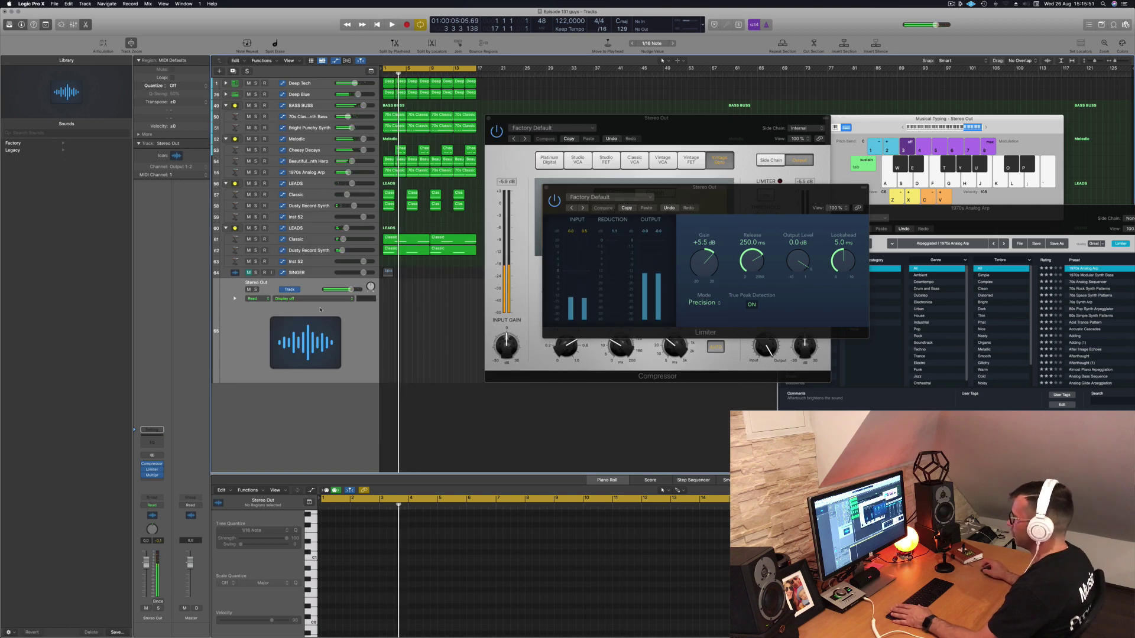
- Insert a stereo Vintage Tube EQ below the Multipressor on Stereo Out and reposition its window
left_click(156, 481)
mouse_move(162, 566)
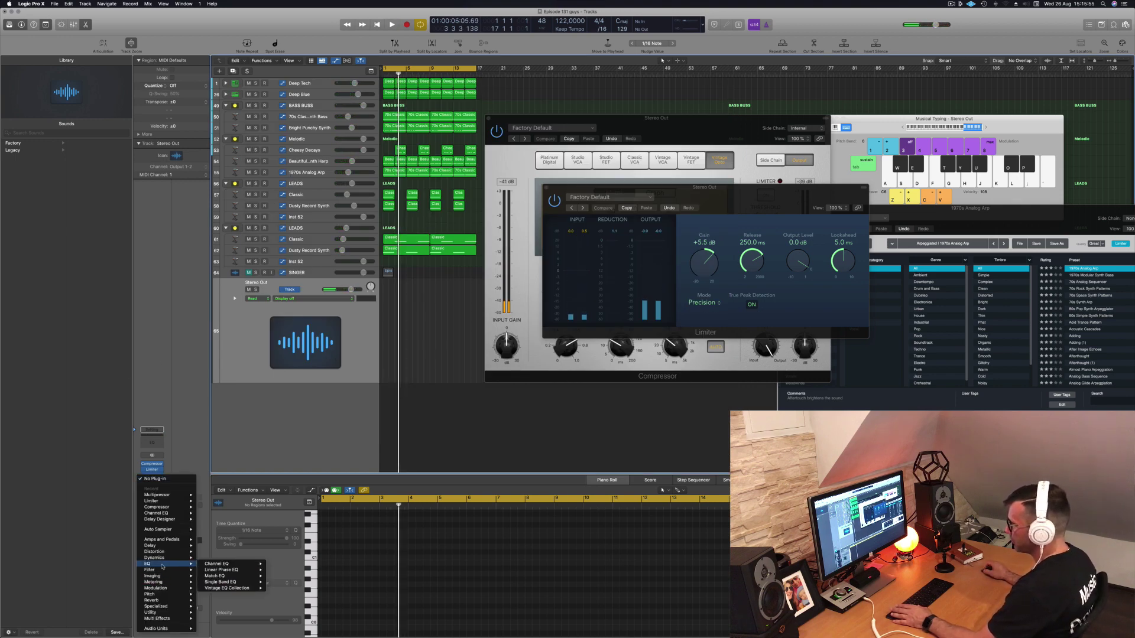
mouse_move(236, 588)
mouse_move(292, 600)
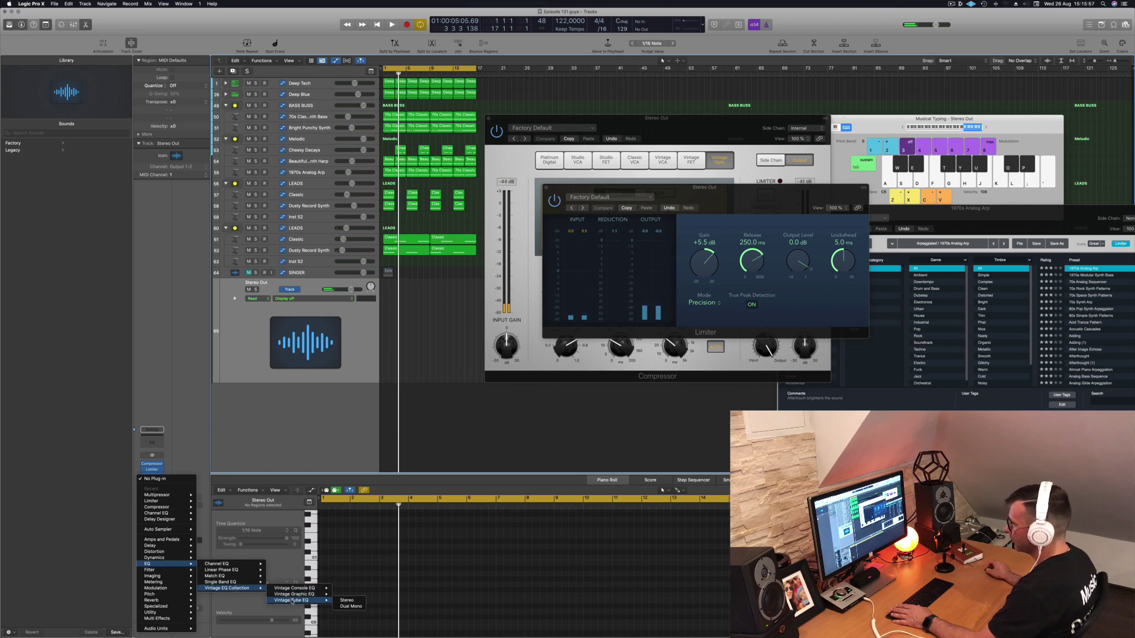
left_click(347, 600)
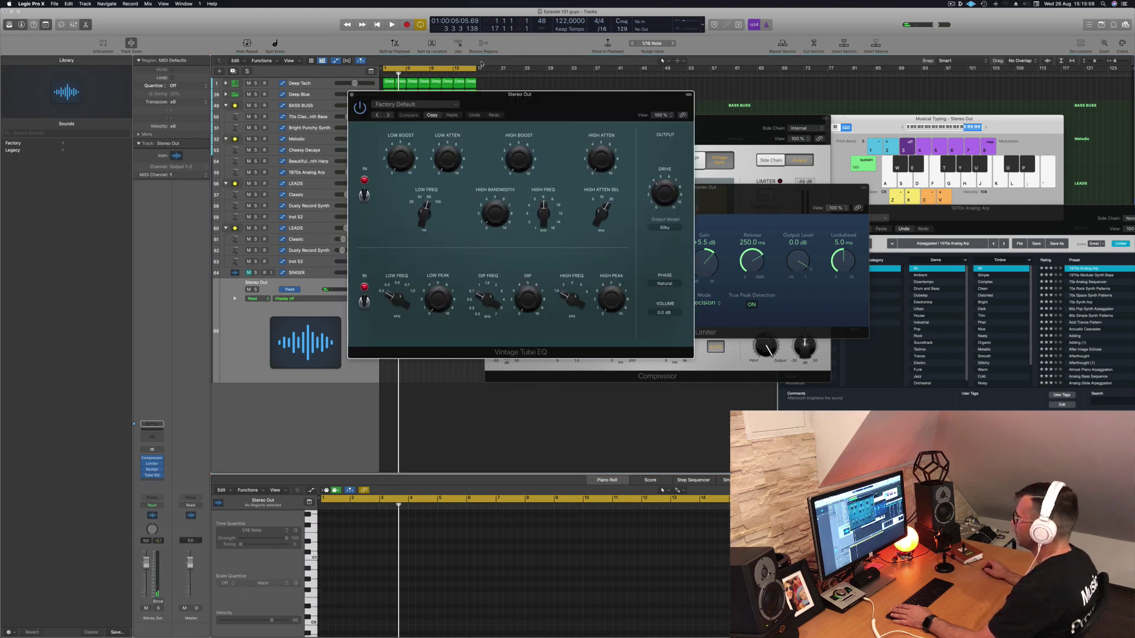
left_click_drag(482, 114, 578, 129)
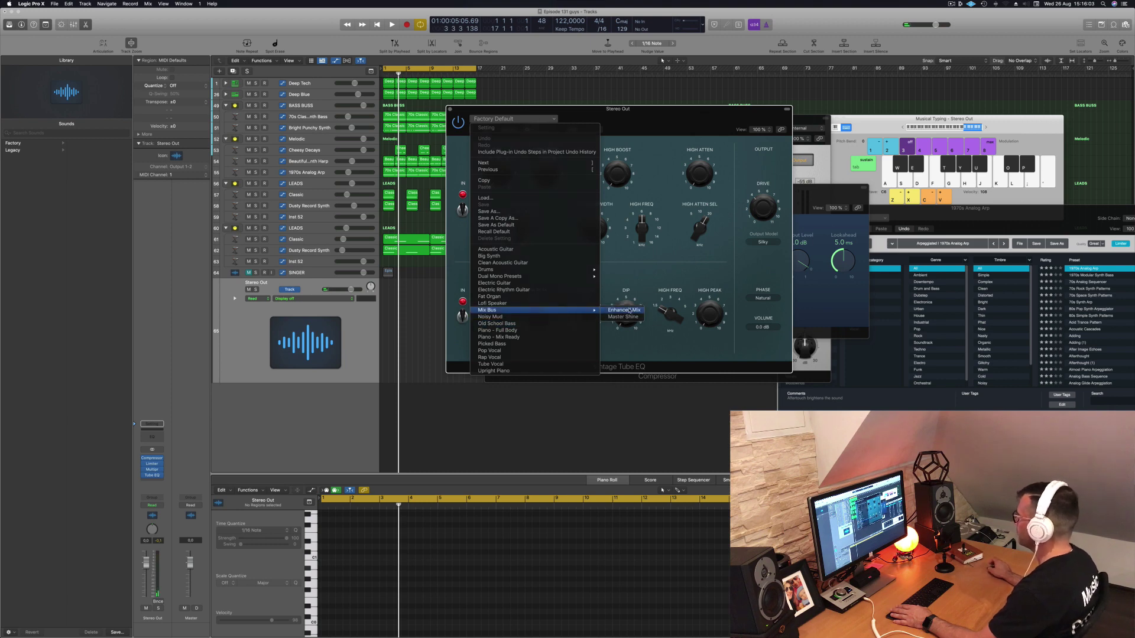
- Load the Mix Bus preset Enhanced Mix into the Vintage Tube EQ and shift its window slightly
left_click(629, 309)
left_click_drag(686, 121, 699, 121)
key("space")
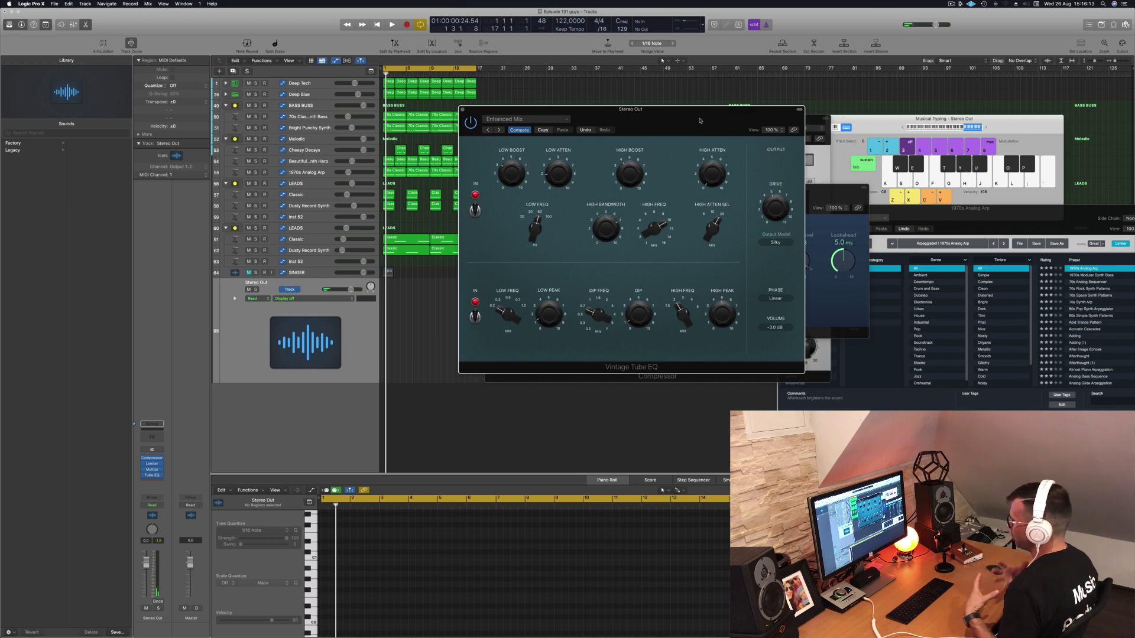
- Play the arrangement from the beginning to audition the Vintage Tube EQ on the mix
key("space")
left_click(251, 338)
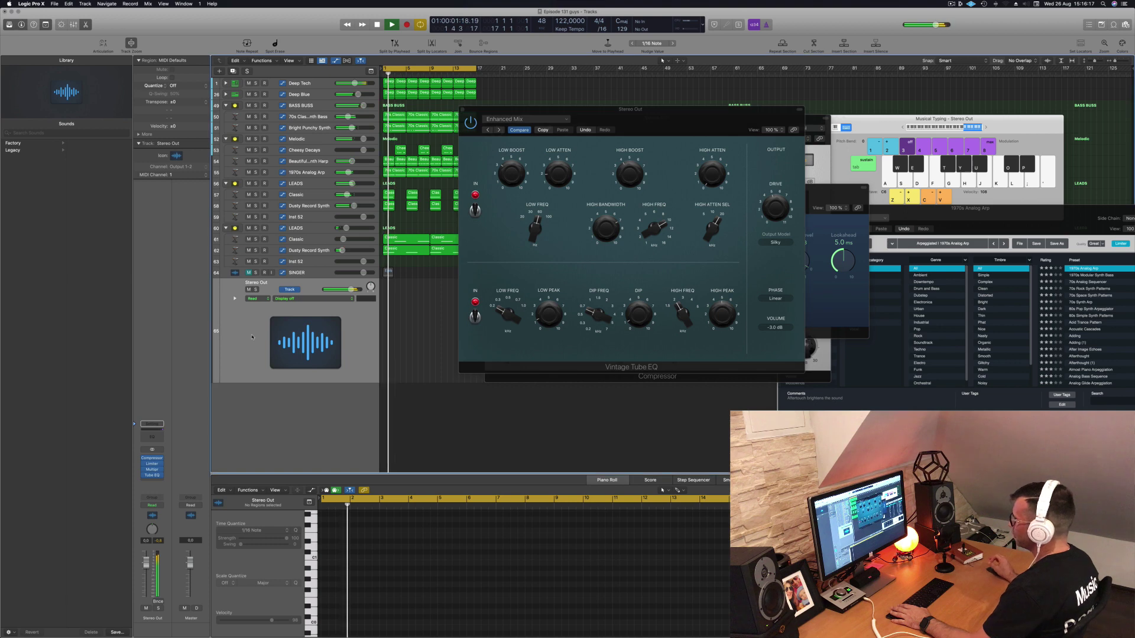
left_click(471, 124)
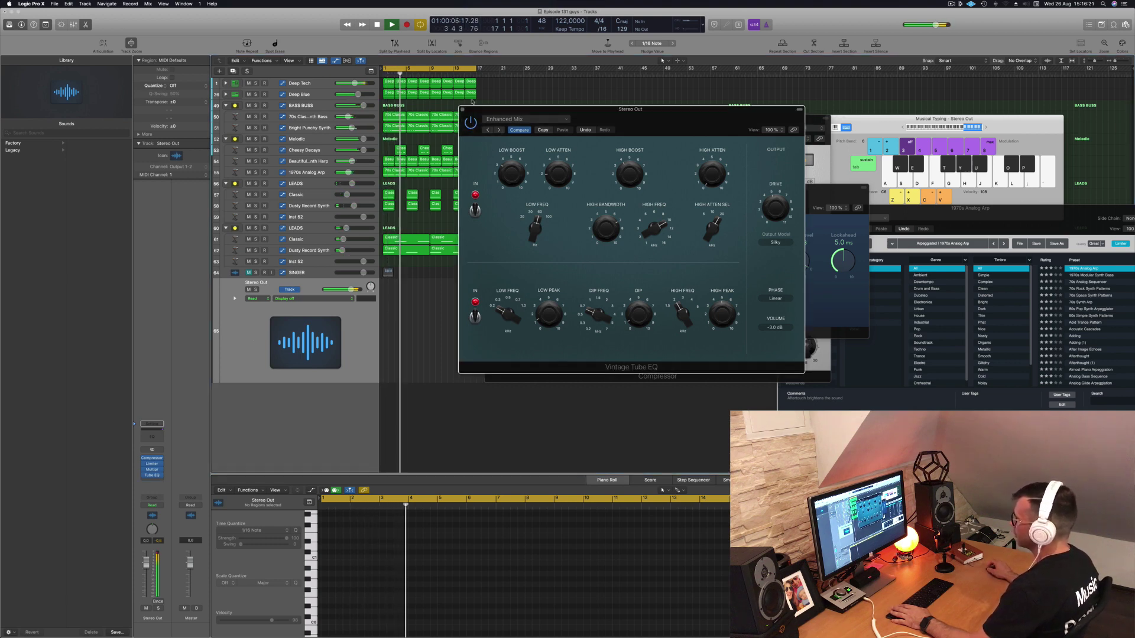
left_click(251, 332)
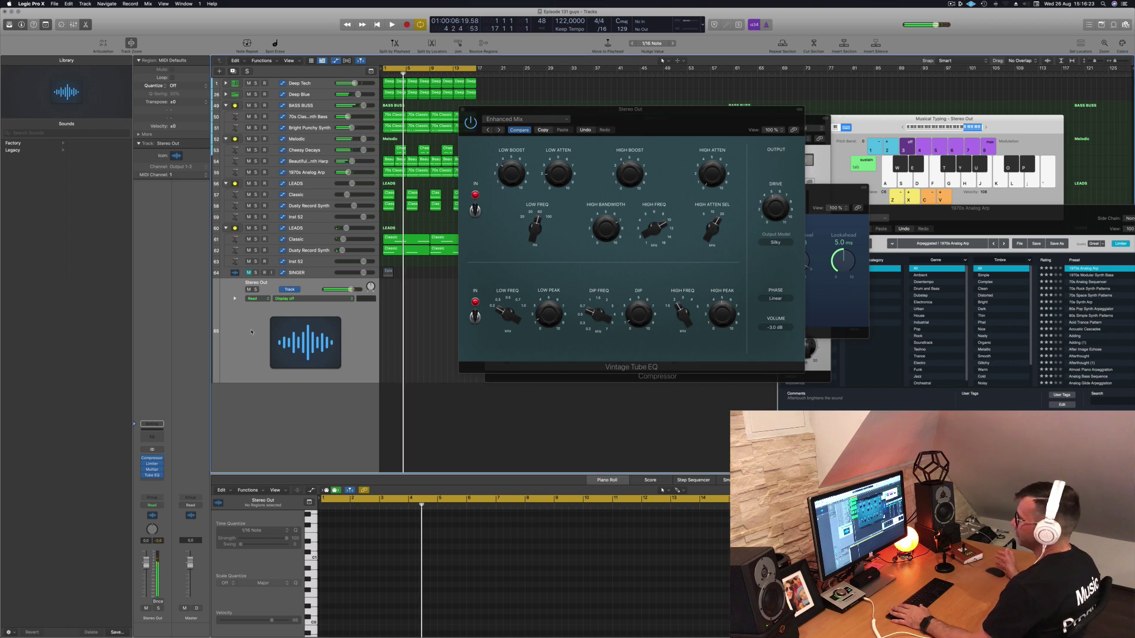
- Insert a stereo Compressor below the Vintage Tube EQ on Stereo Out and load its Smooth Compression preset
left_click(156, 482)
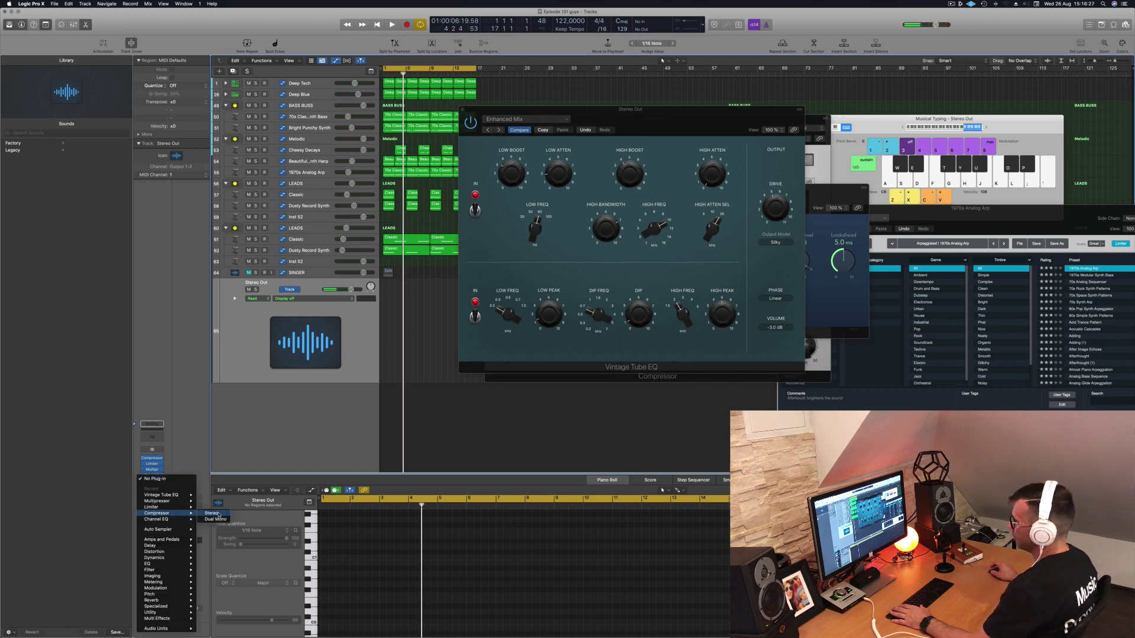
left_click(217, 514)
left_click_drag(432, 108, 489, 120)
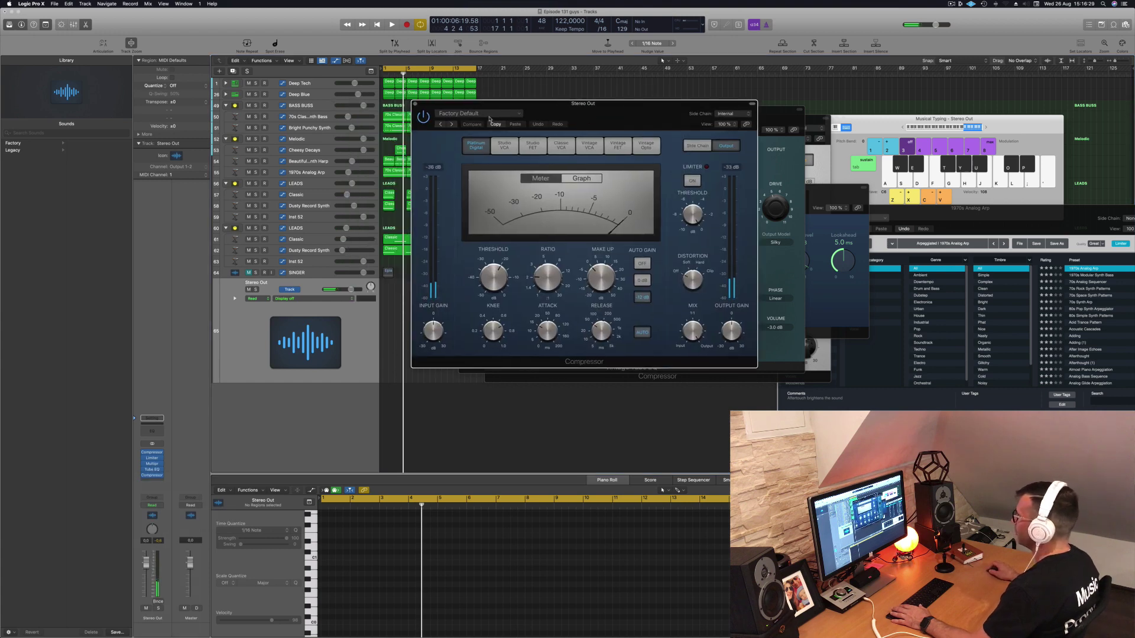
left_click(483, 113)
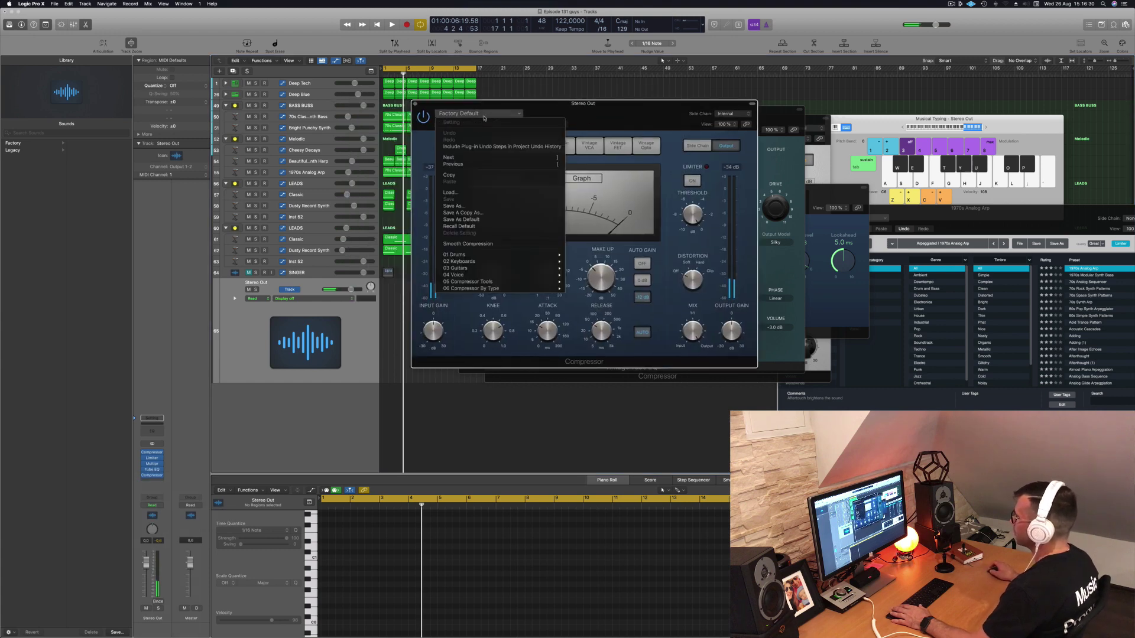
left_click(495, 243)
left_click_drag(645, 109, 563, 106)
- Set the new Compressor's output gain to -3.5 dB while playing the arrangement from the beginning
key("space")
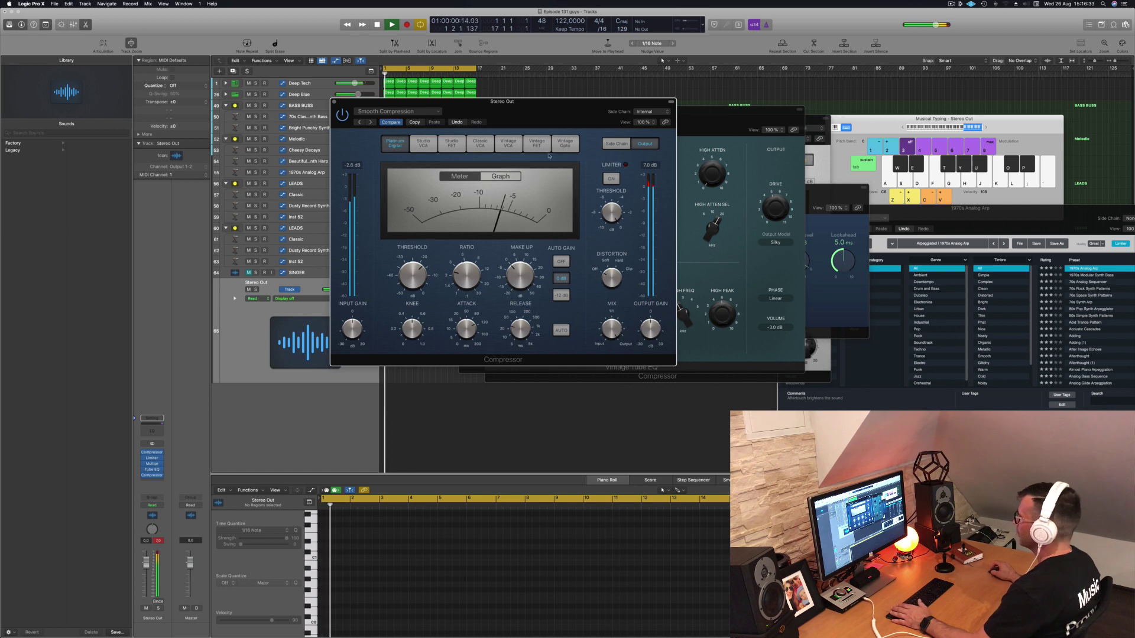
key("space")
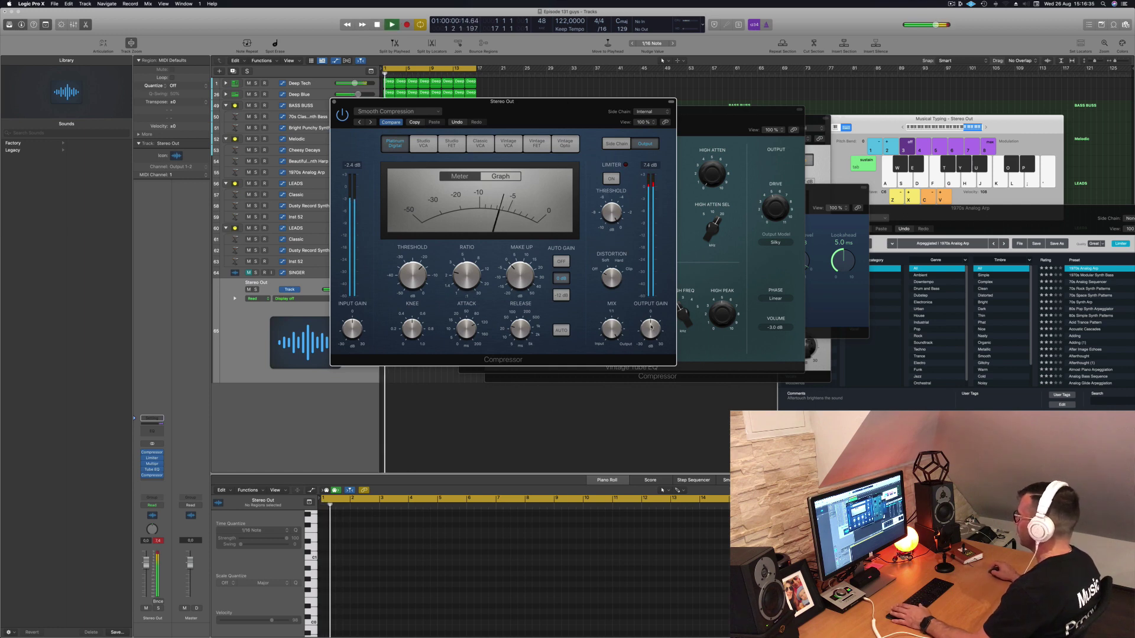
key("space")
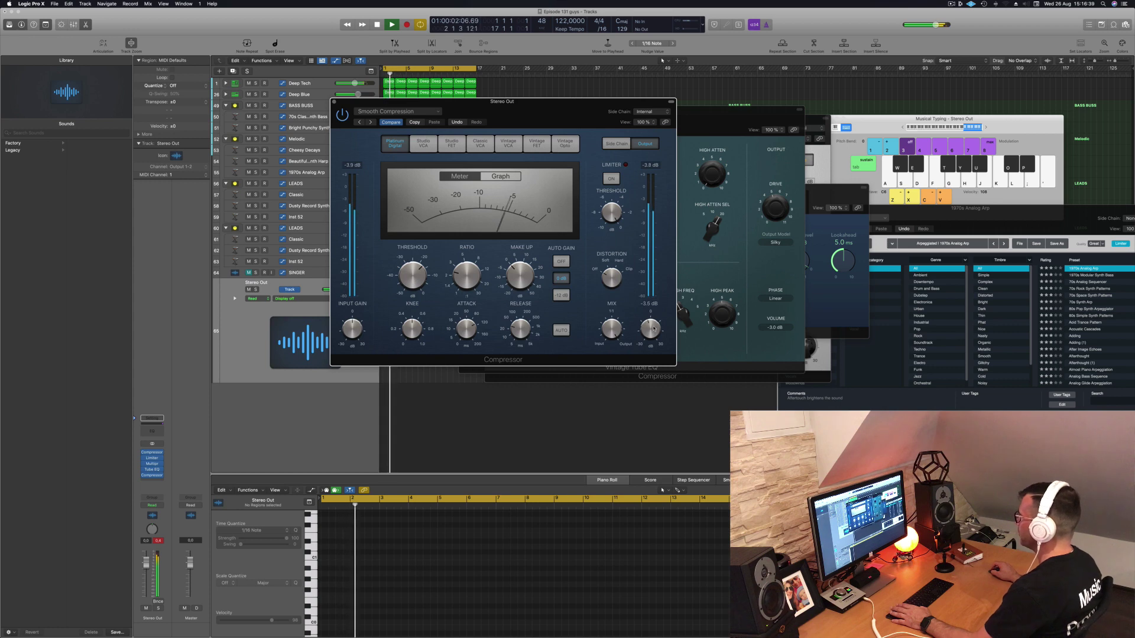
- Set the new Compressor's threshold to -11 dB while replaying the arrangement from the beginning, and move its window aside
left_click_drag(597, 102, 738, 118)
key("space")
key("space")
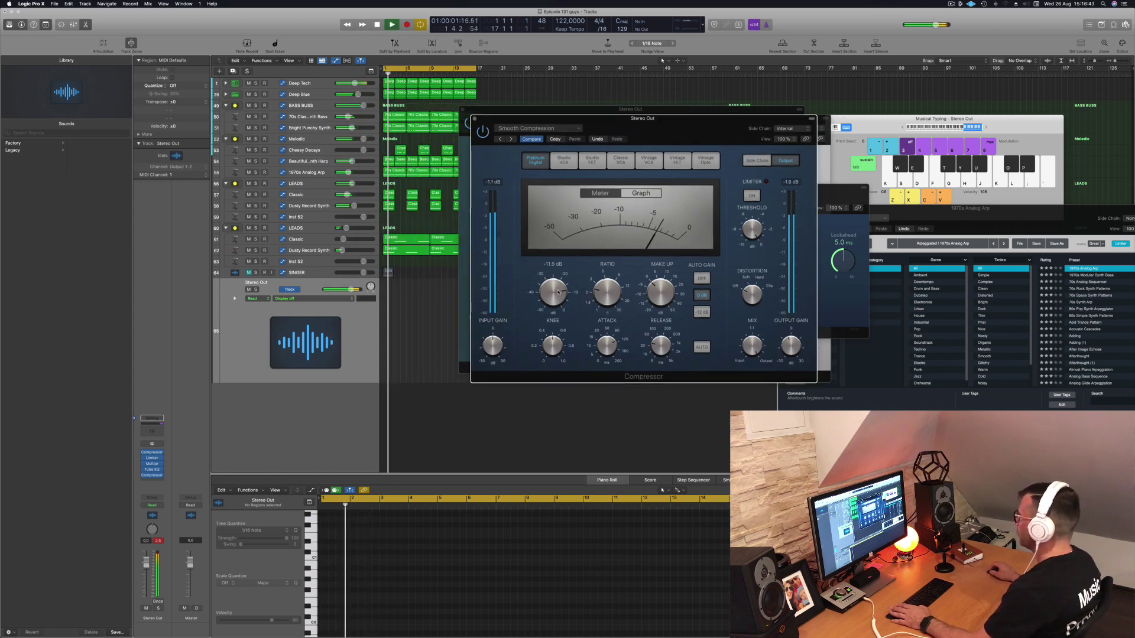
key("space")
key("space")
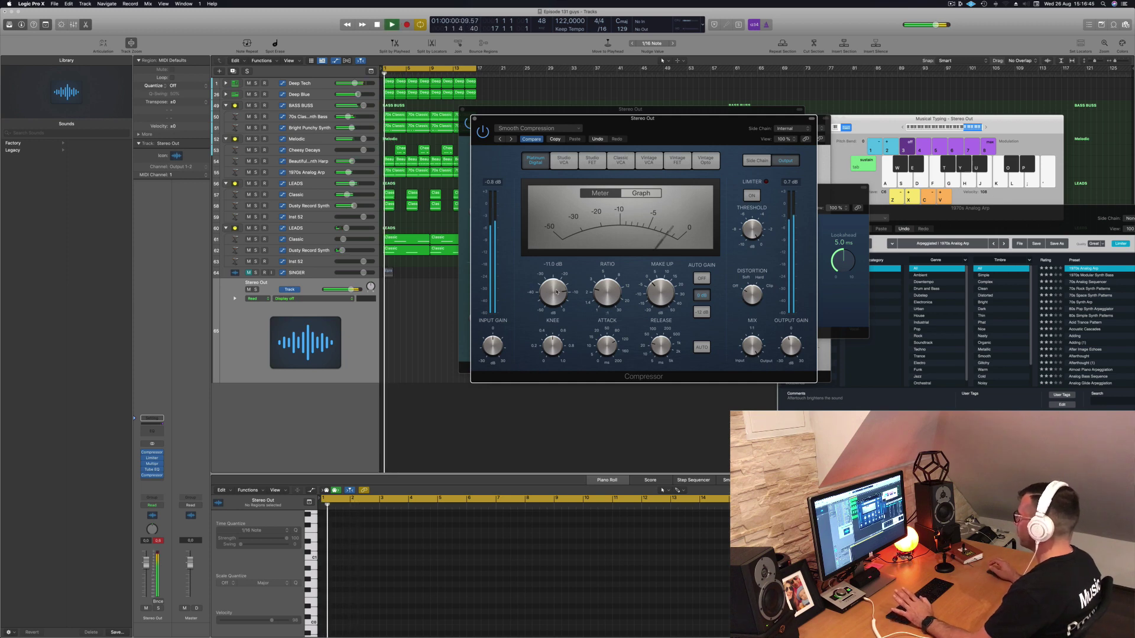
left_click_drag(669, 124, 754, 127)
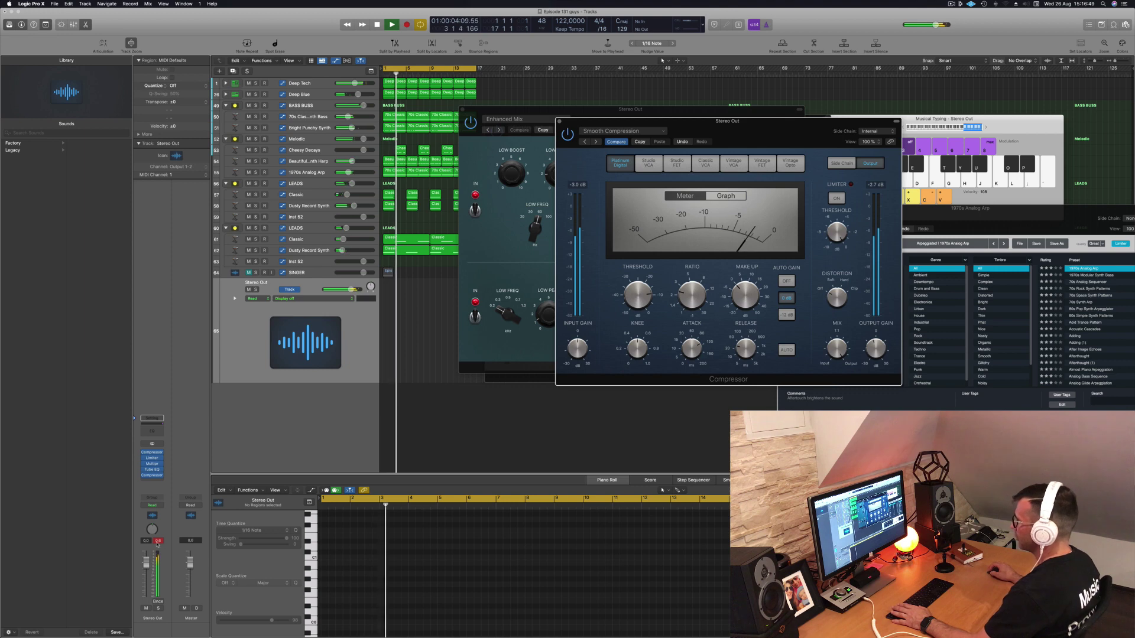
left_click(220, 470)
key("space")
- Insert a stereo Adaptive Limiter below the second Compressor on Stereo Out and reposition its window
left_click(153, 482)
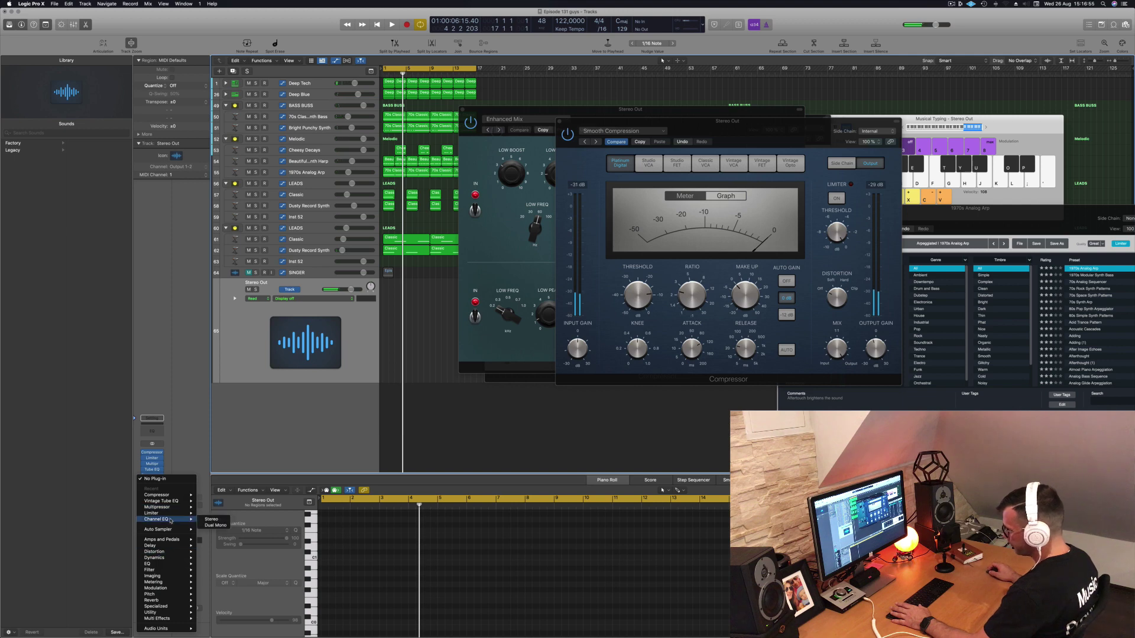
mouse_move(158, 558)
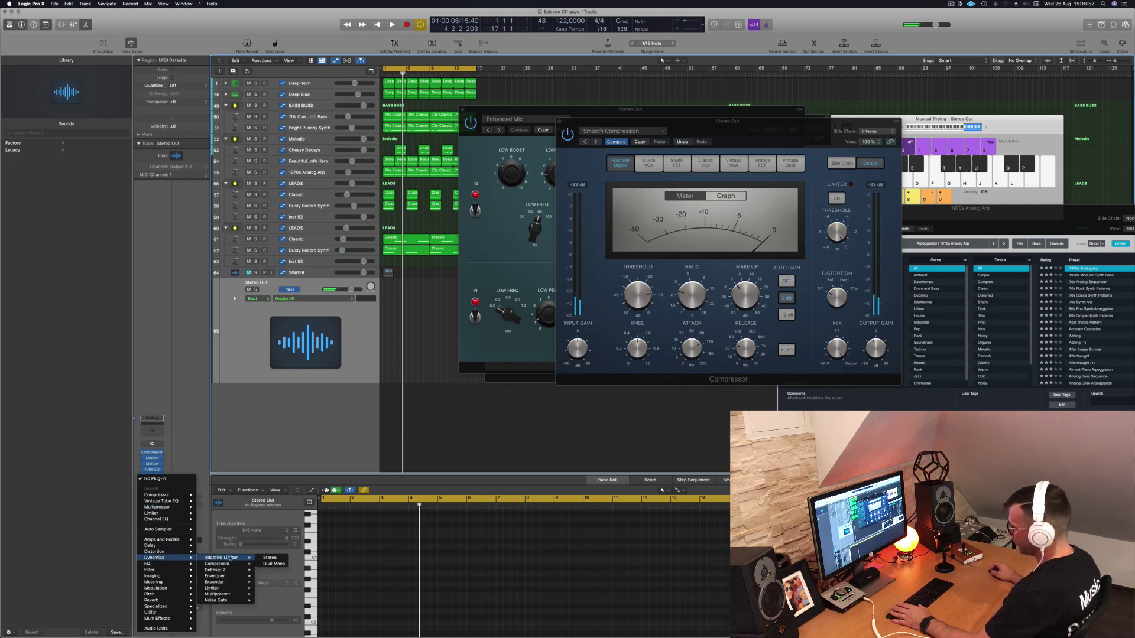
left_click(269, 558)
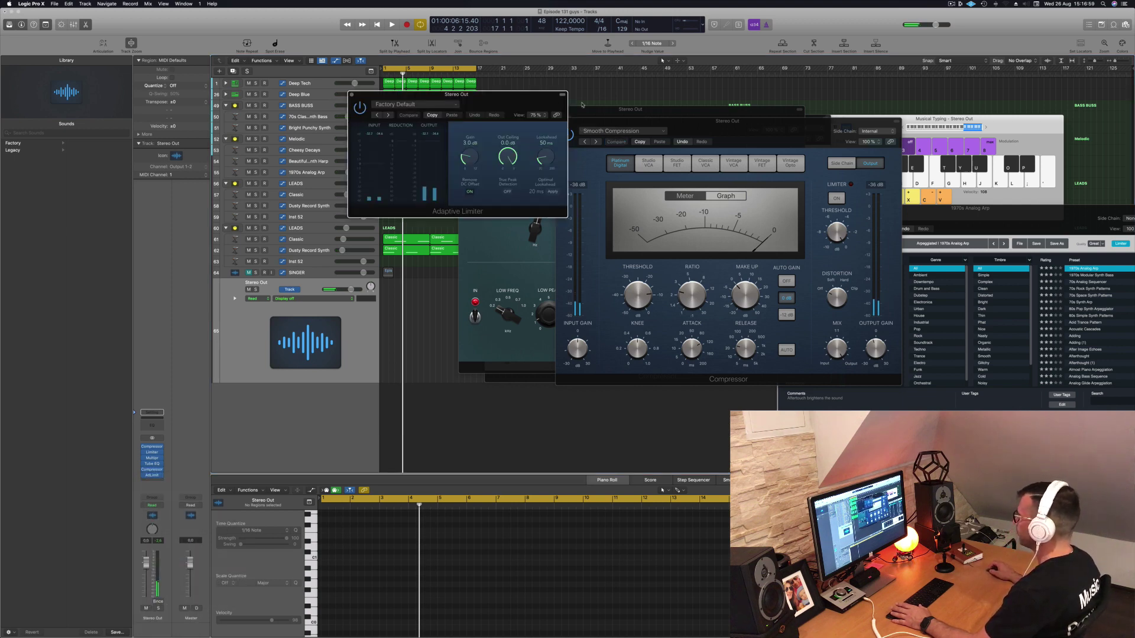
left_click_drag(522, 101, 657, 114)
- Turn on True Peak Detection in the Adaptive Limiter and apply the optimal lookahead of 20 ms
key("Return")
key("space")
key("space")
left_click(642, 204)
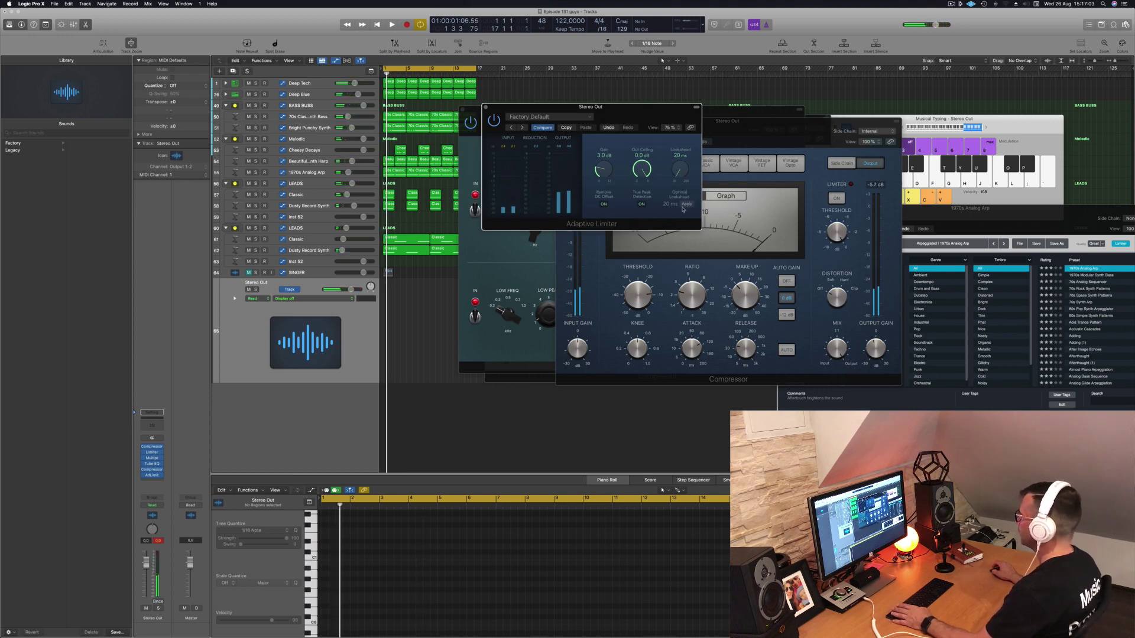
key("space")
- Move the Adaptive Limiter window aside and close both Compressors, the Vintage Tube EQ and the Limiter windows during playback
left_click_drag(545, 107, 562, 110)
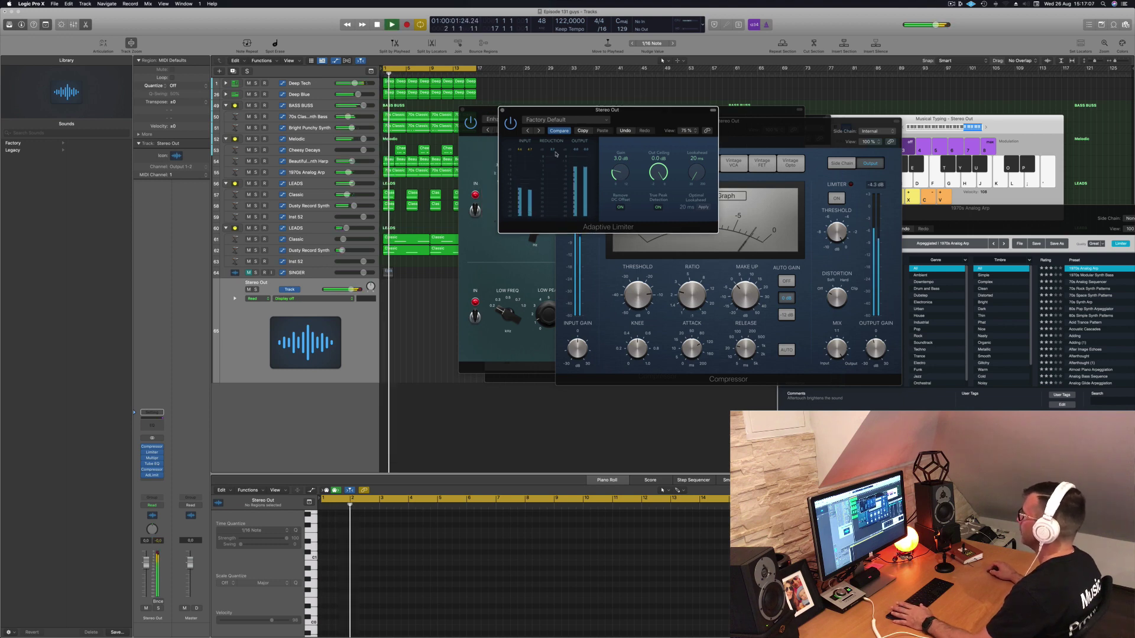
left_click_drag(673, 118, 959, 129)
left_click_drag(710, 127, 615, 163)
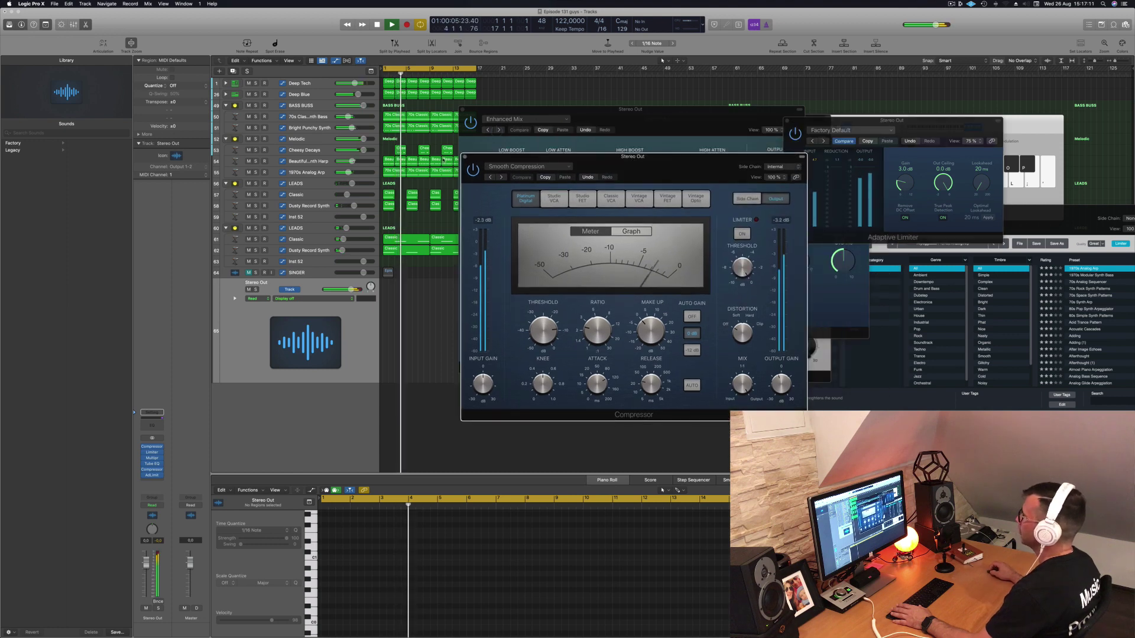
left_click(464, 156)
left_click(462, 110)
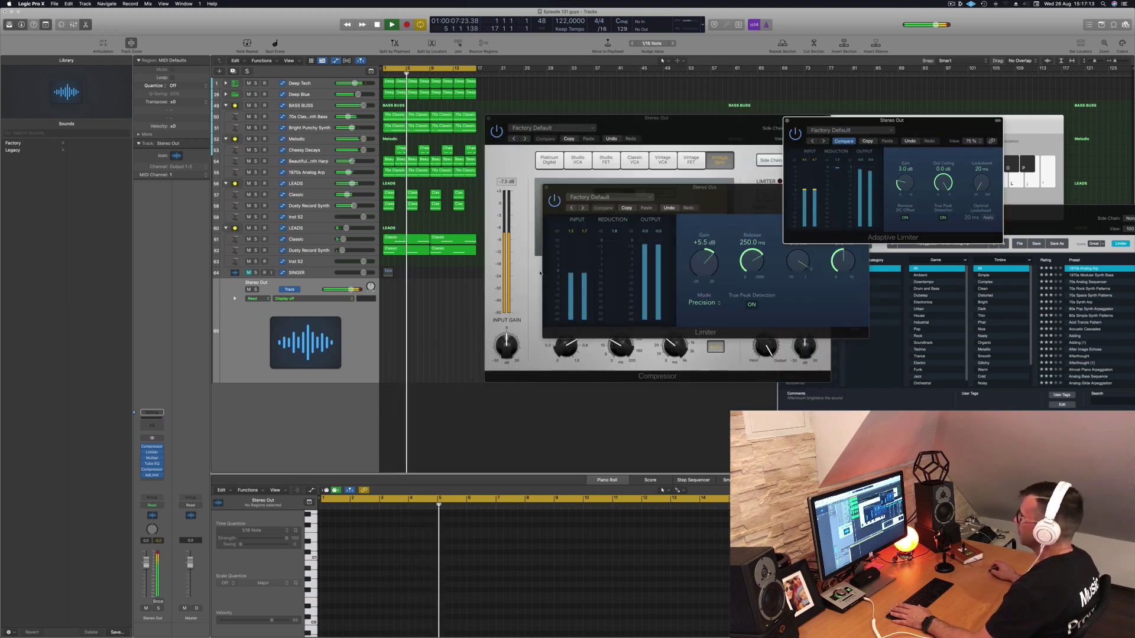
left_click(513, 266)
left_click(488, 118)
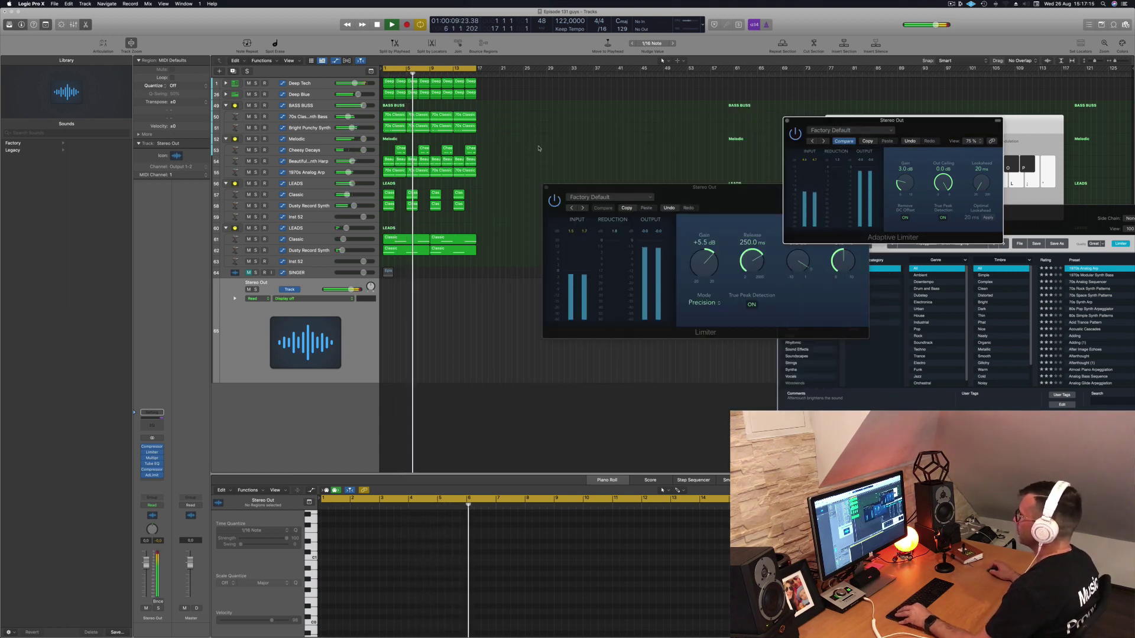
left_click(546, 189)
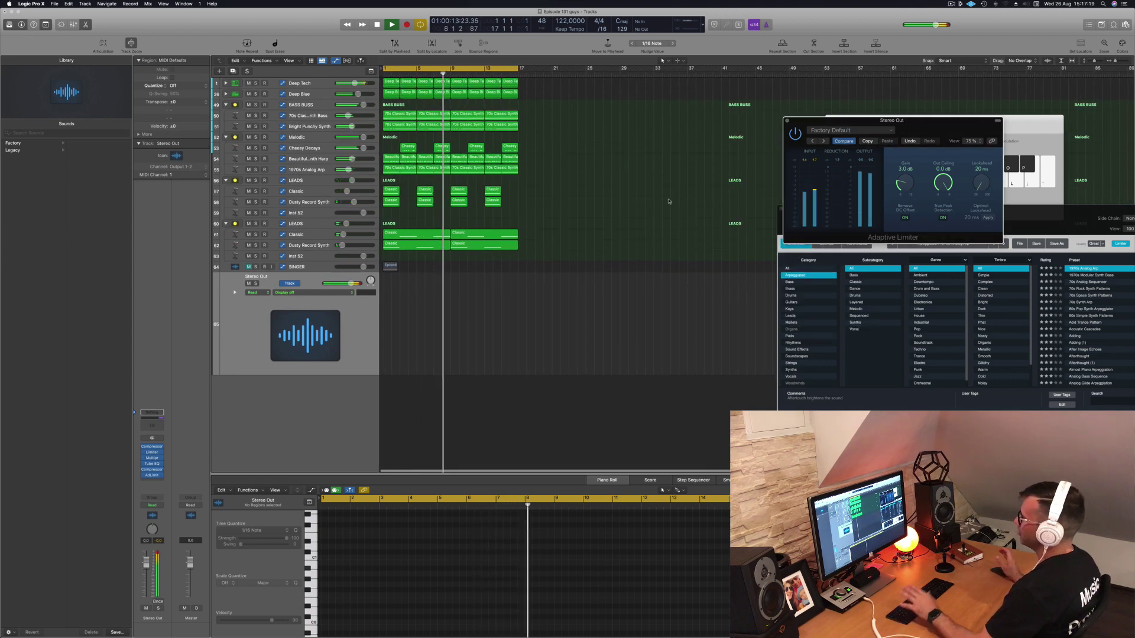